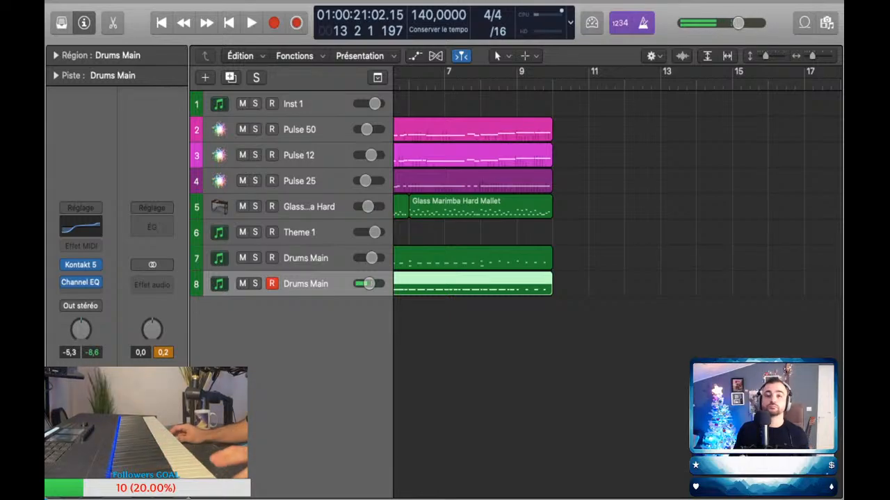
Step: Duplicate the Inst 1 track and name the new track Low Brass 8biut
key(Return)
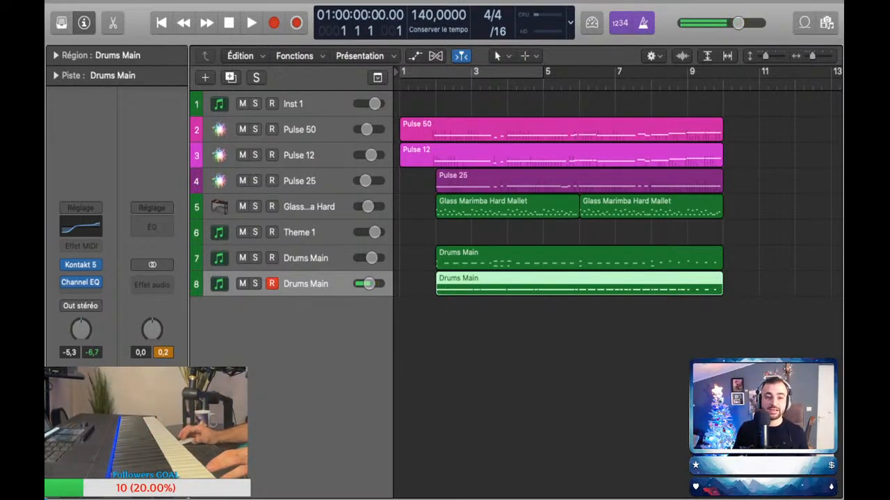
click(313, 104)
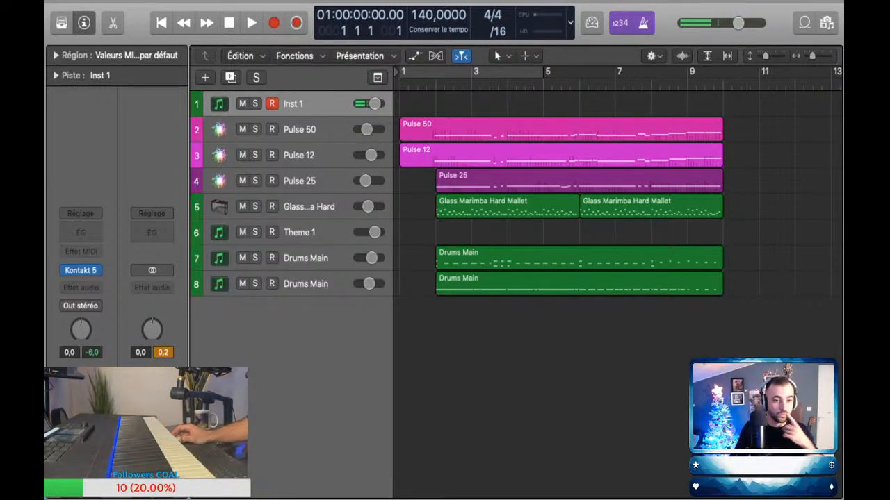
key(super+d)
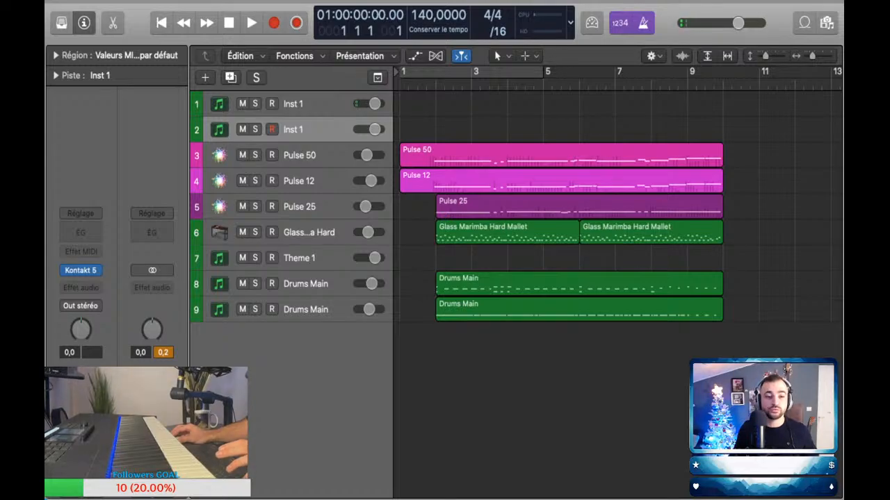
key(shift+Return)
text(Low B)
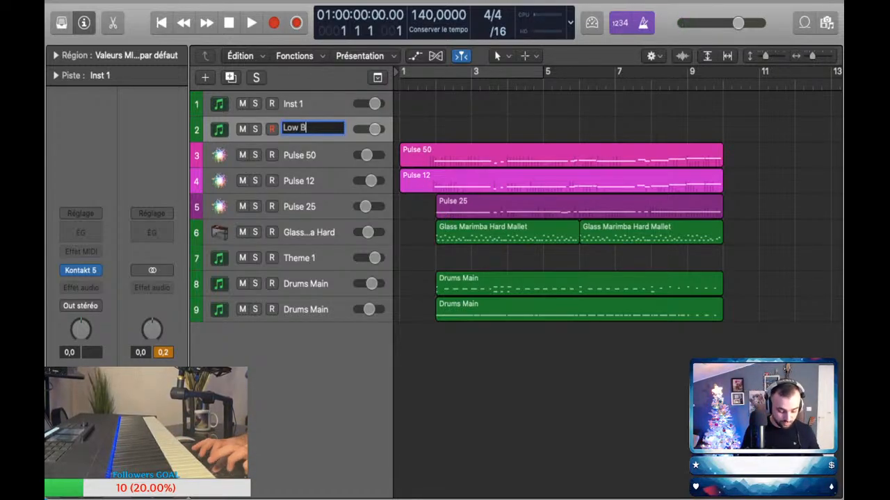
text(rass 8biut)
key(Return)
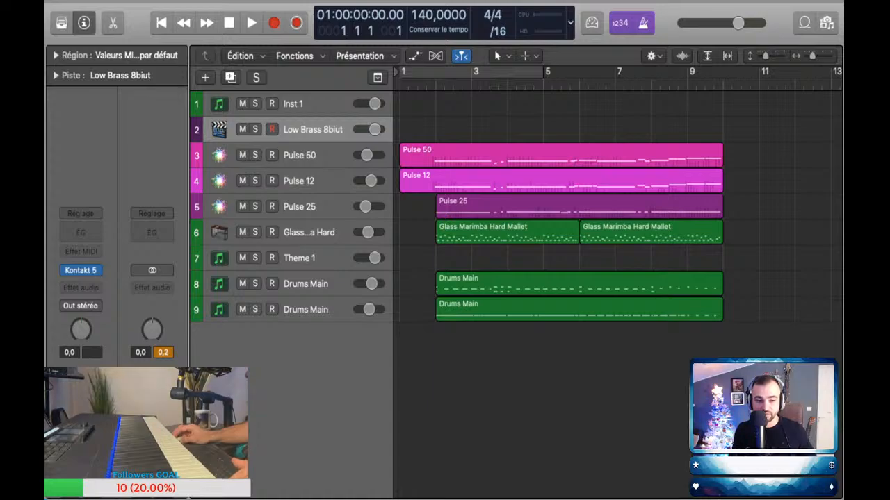
Step: Move the Low Brass 8biut track between the Pulse 25 and Glass Marimba tracks
drag(314, 130, 318, 241)
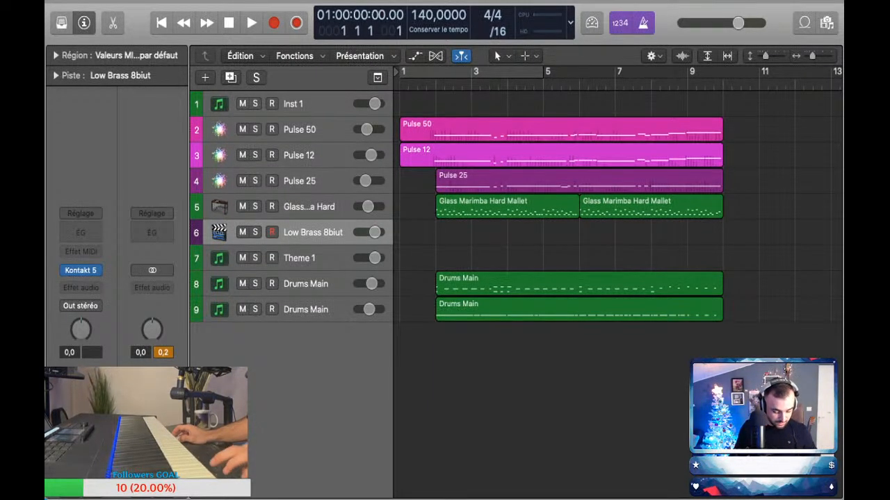
key(super+a)
click(542, 382)
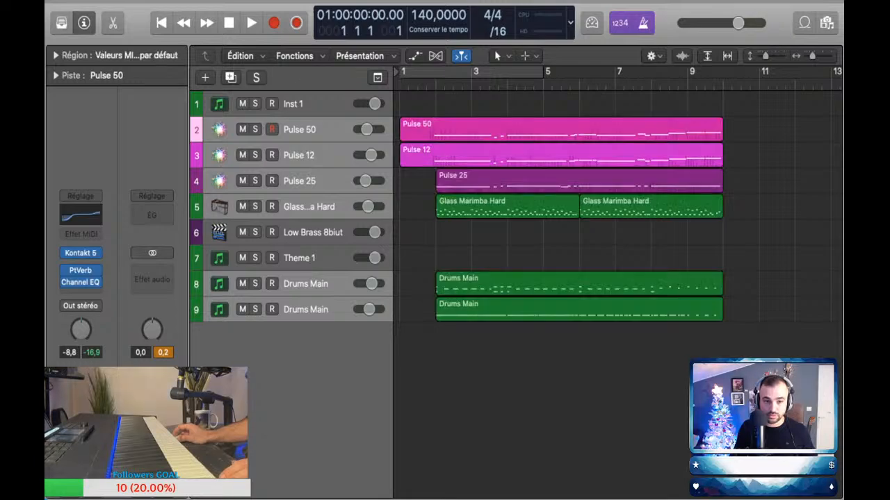
click(313, 103)
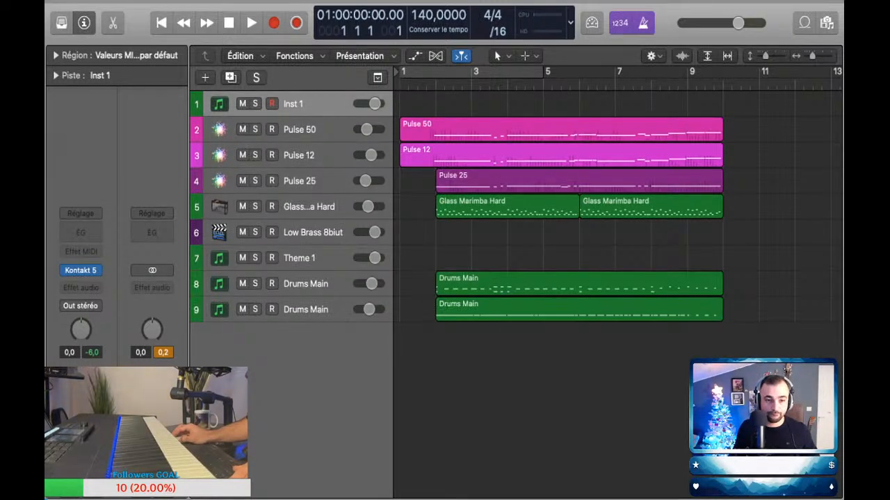
drag(313, 233, 313, 206)
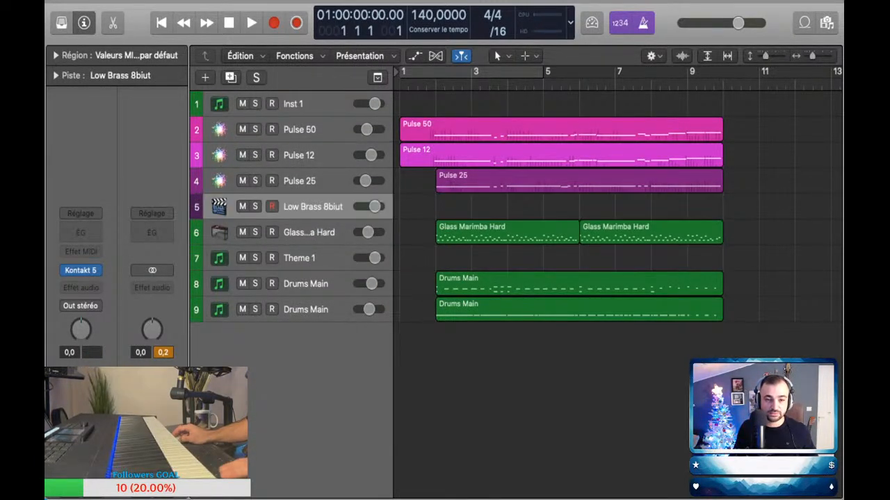
key(r)
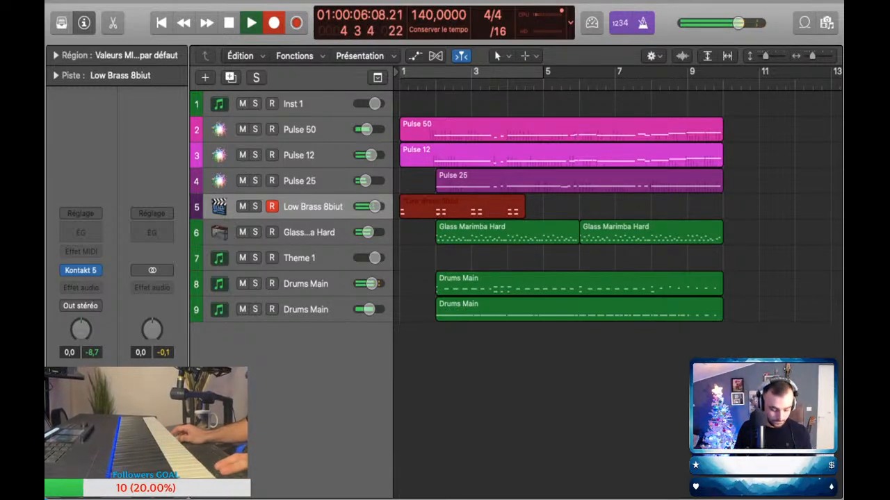
key(space)
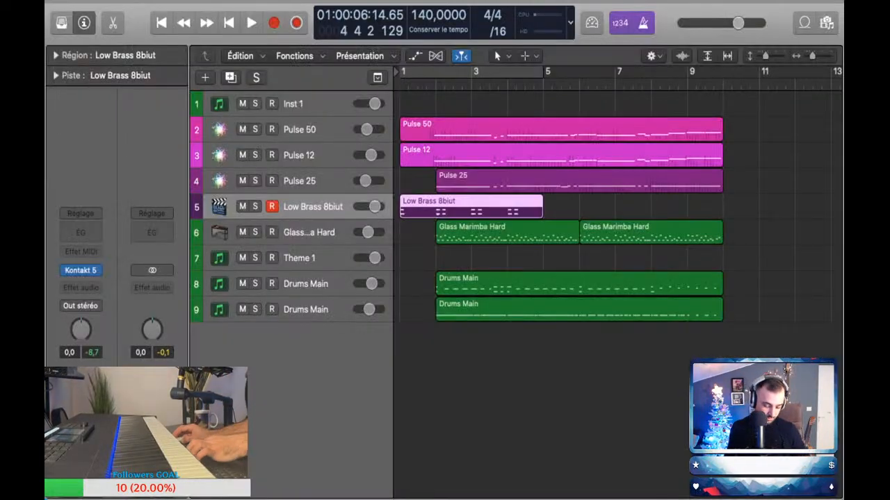
key(Delete)
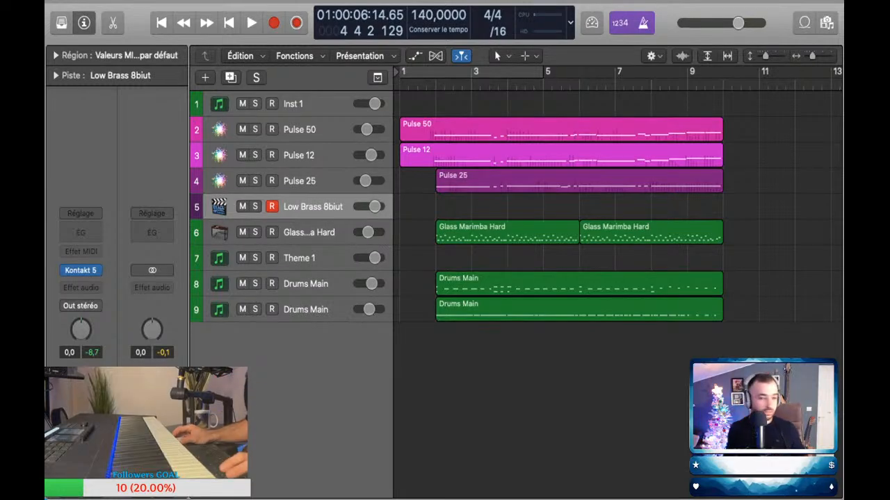
Step: Play the song from the start while performing the Low Brass 8biut part, and capture the performance as a MIDI region
key(Return)
key(space)
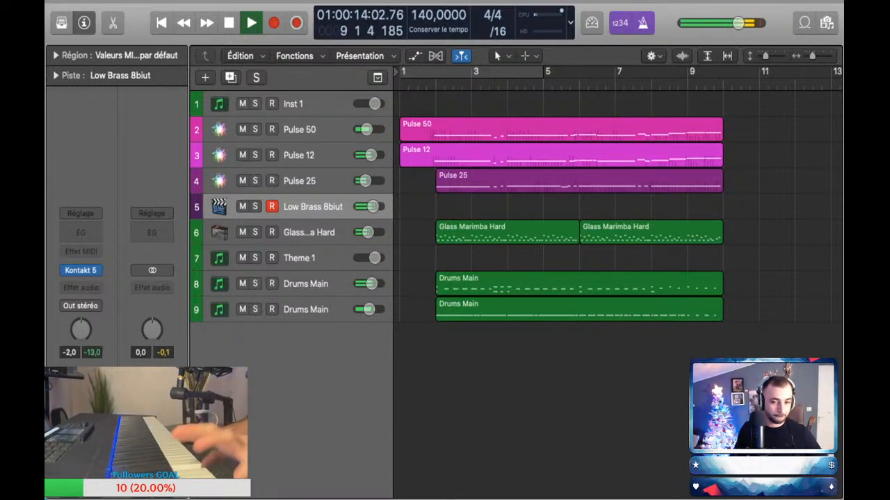
key(space)
key(Return)
key(space)
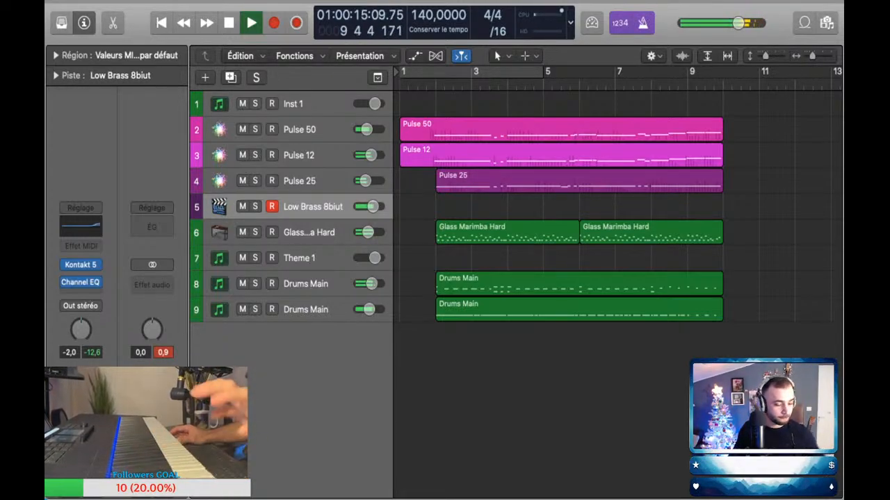
key(space)
key(shift+r)
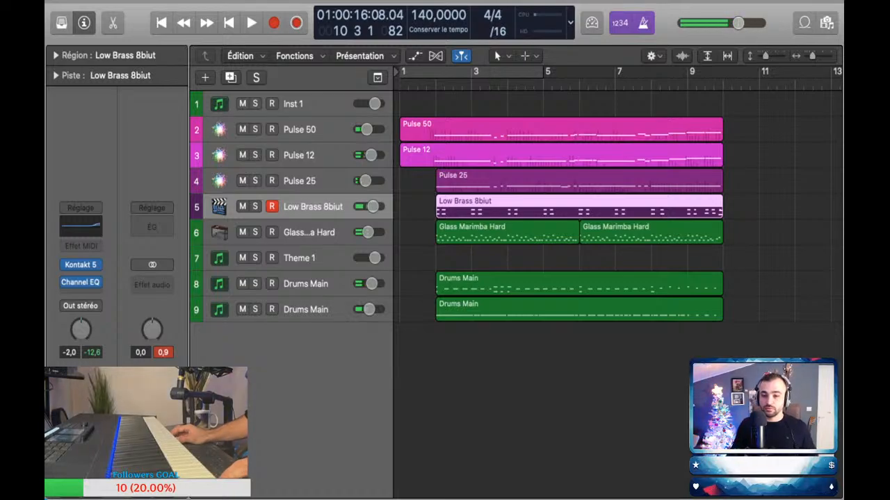
Step: Duplicate the Inst 1 track again and show the sound library instead of the inspector
click(312, 103)
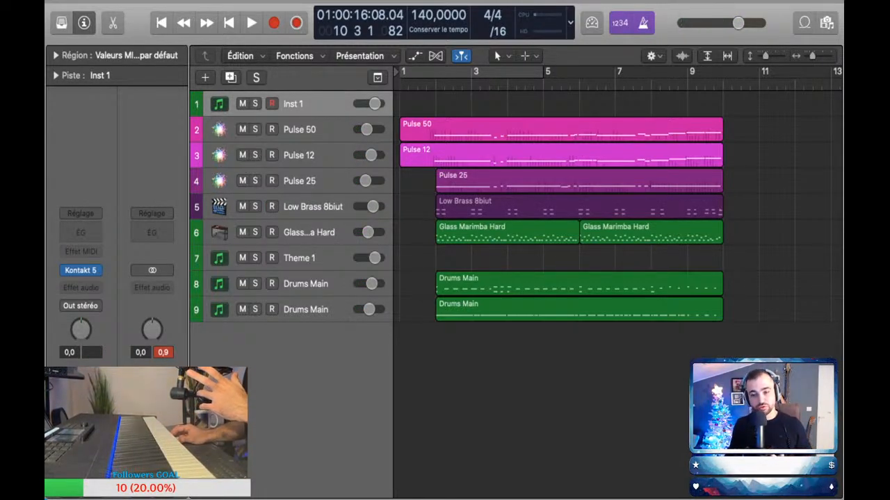
key(super+d)
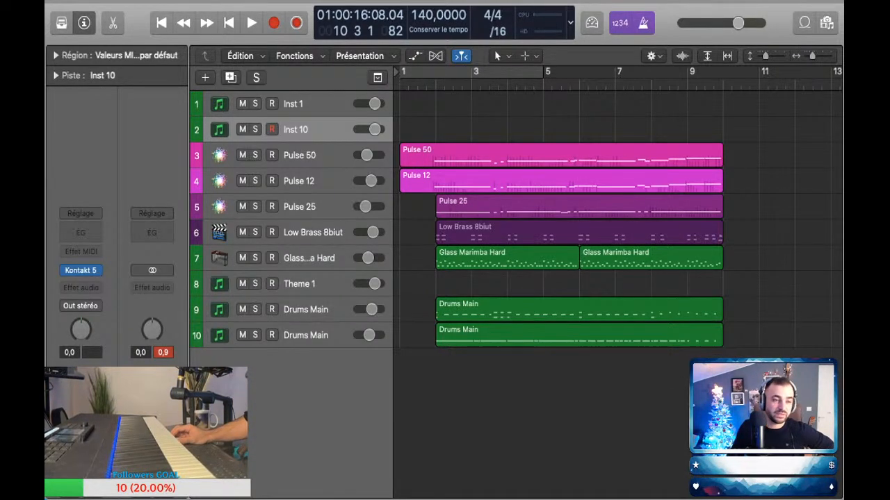
key(y)
key(i)
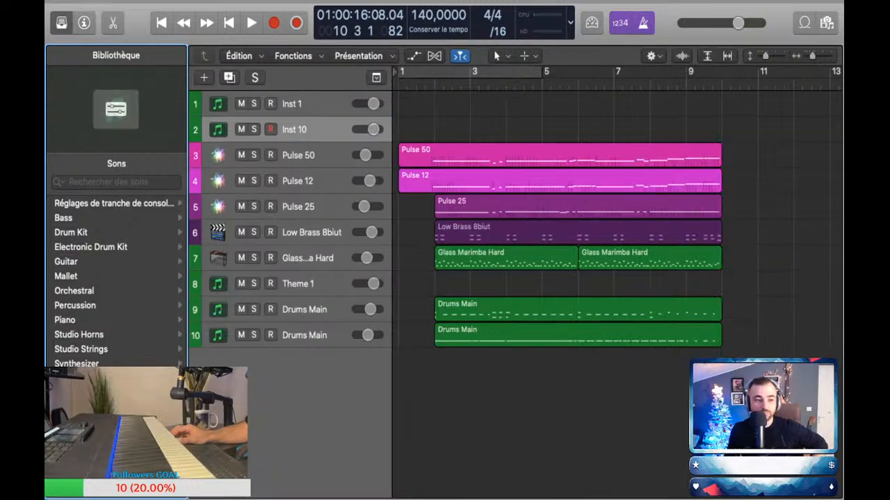
Step: Browse the library's Bass sounds and audition Liverpool Bass, Picked Bass and Muted Bass on the new track
click(70, 232)
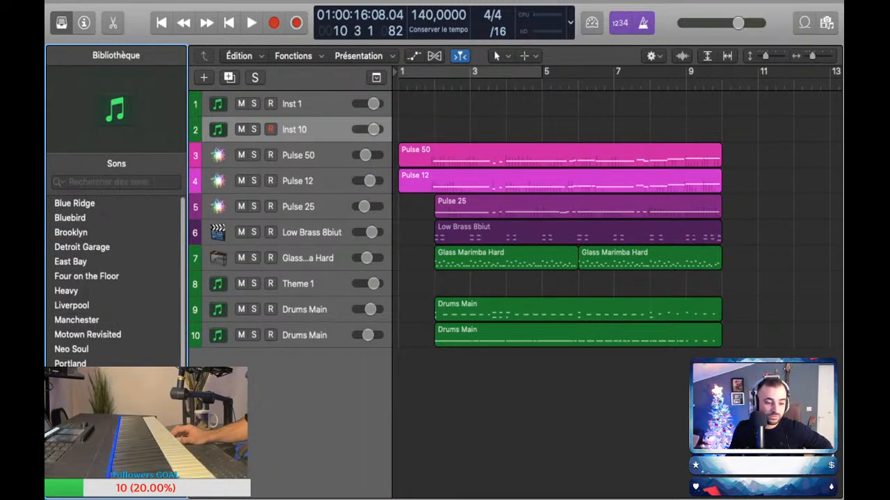
scroll(116, 278, left, 3)
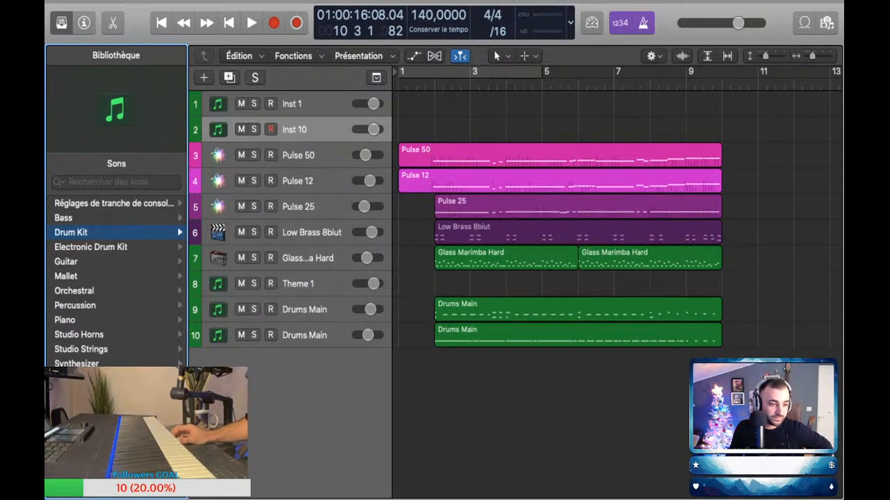
click(82, 232)
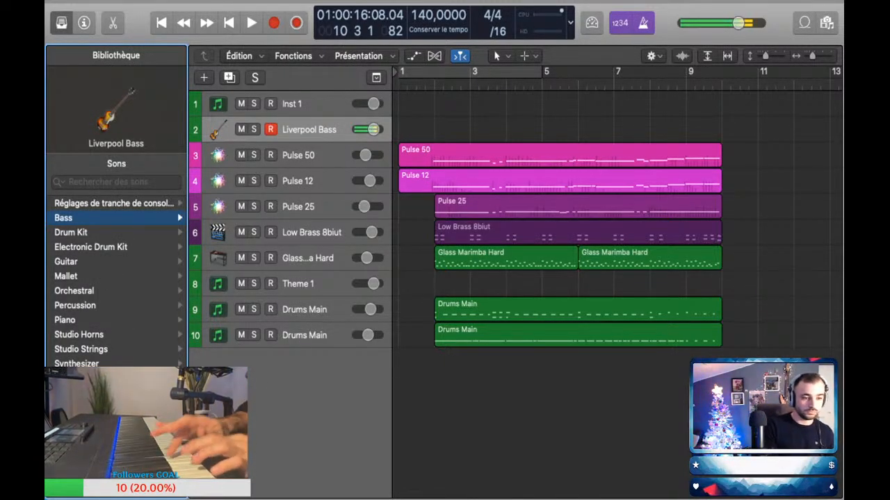
click(84, 218)
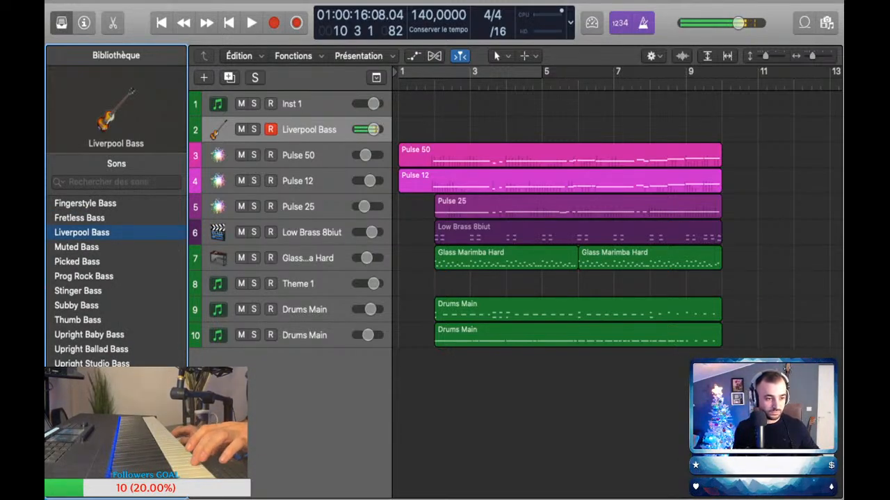
click(77, 262)
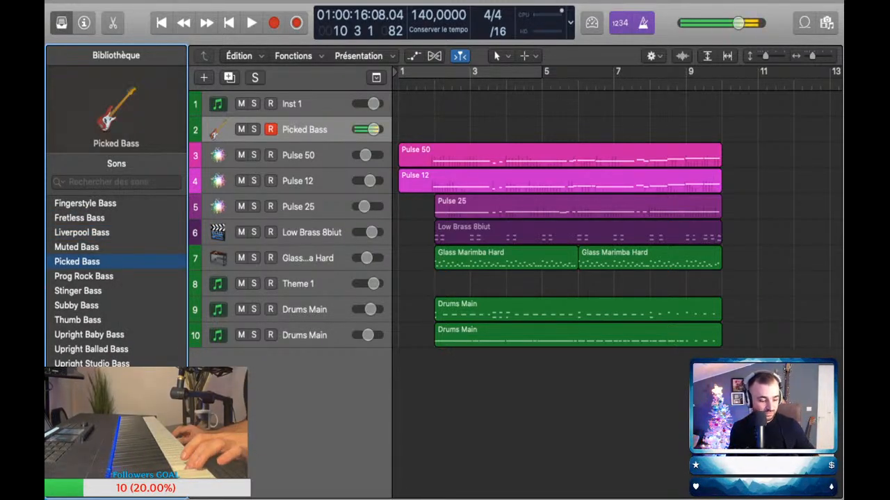
scroll(87, 268, left, 1)
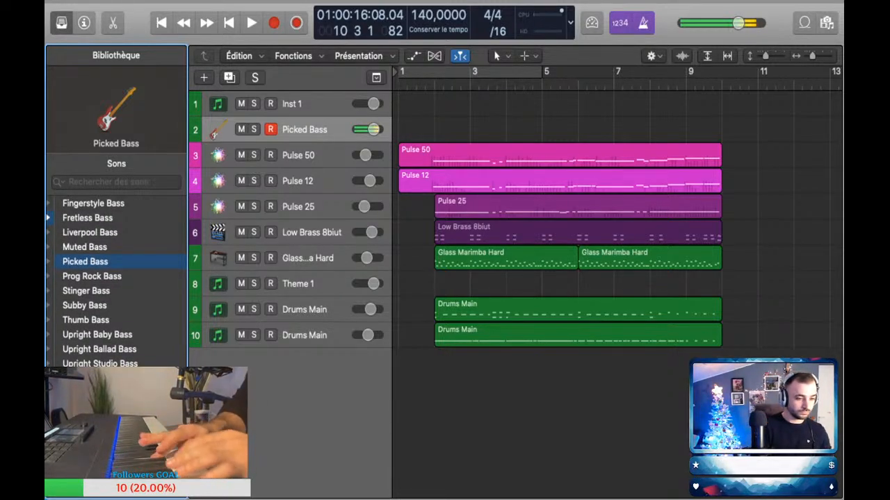
click(84, 247)
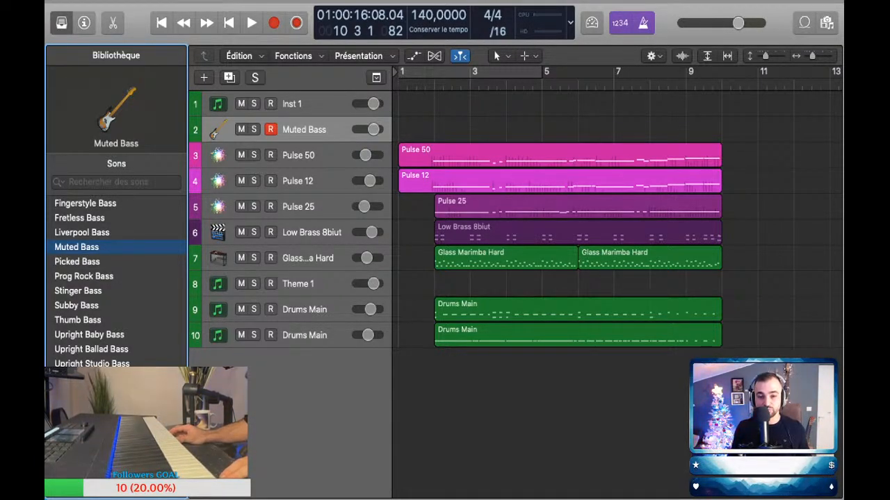
Step: Compare further bass sounds on the new track, load Picked Bass, and close the library
scroll(615, 219, down, 3)
scroll(616, 219, right, 3)
scroll(616, 219, left, 1)
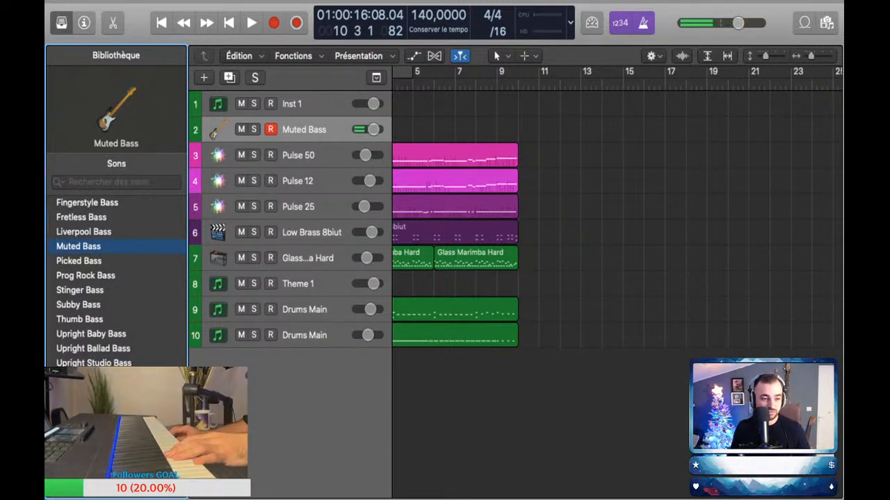
key(Up)
key(Left)
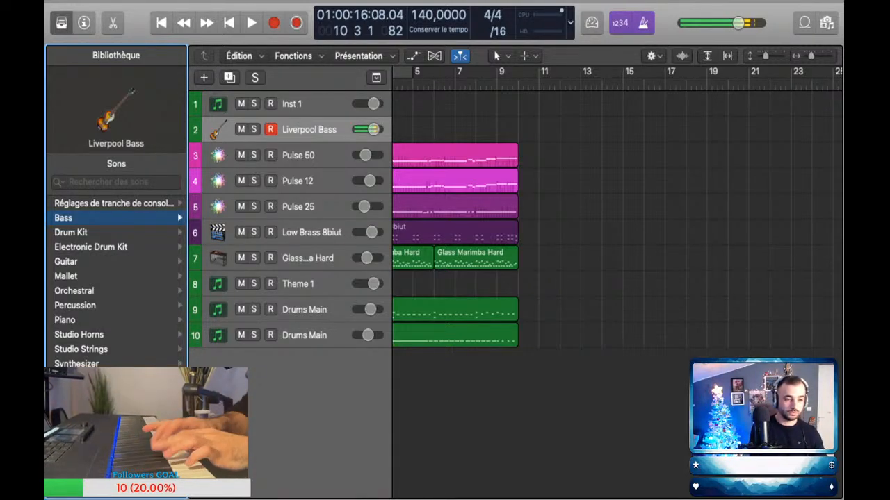
key(Right)
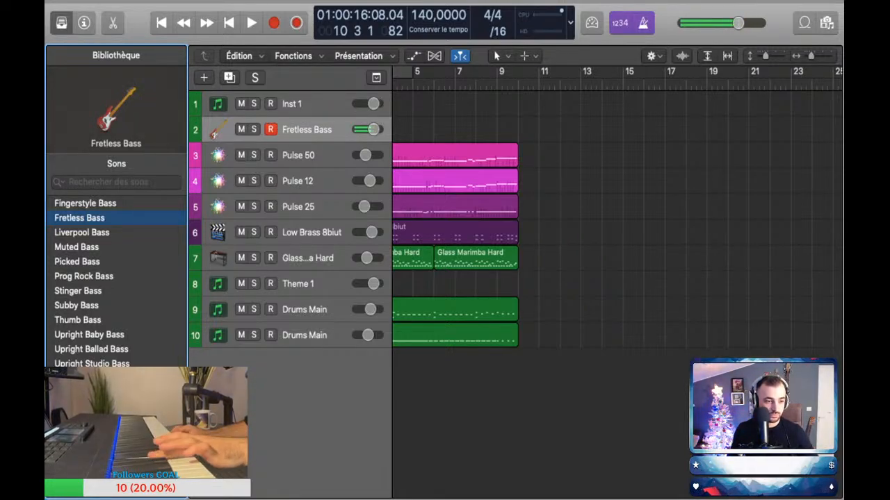
key(Down)
key(Down)
key(Down)
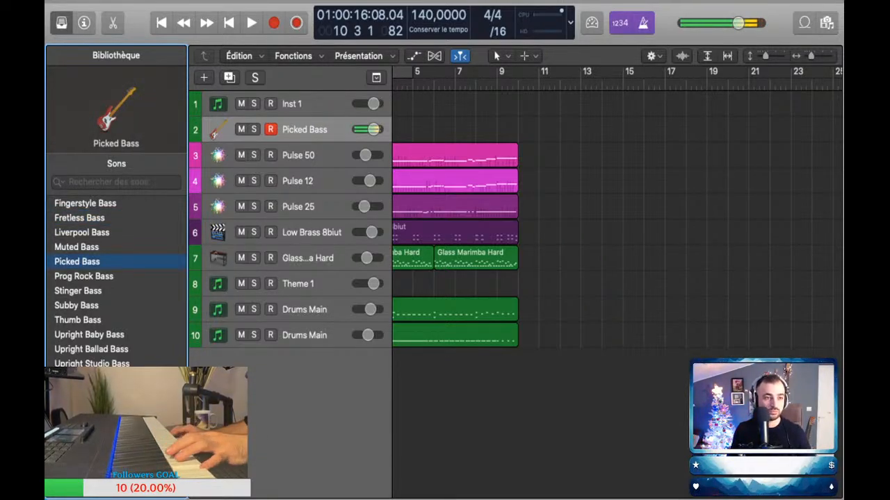
key(y)
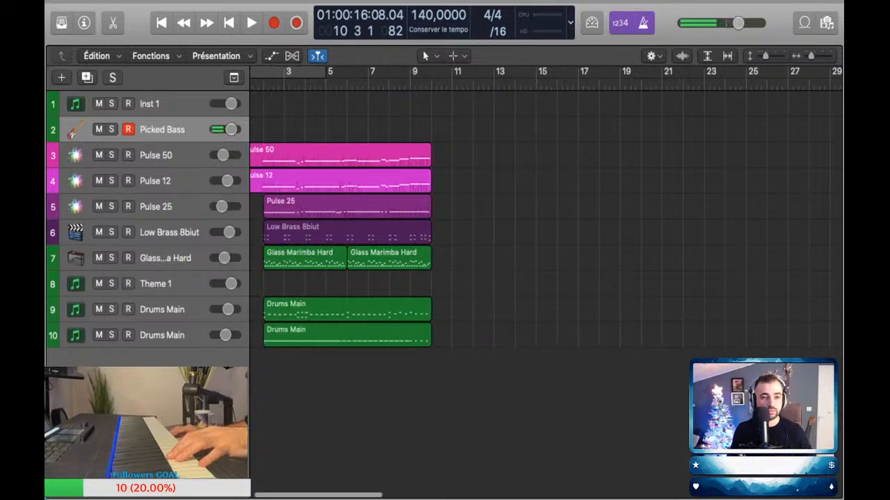
Step: Play the song from the start while performing the Picked Bass part, and capture the performance as a MIDI region
key(Return)
key(space)
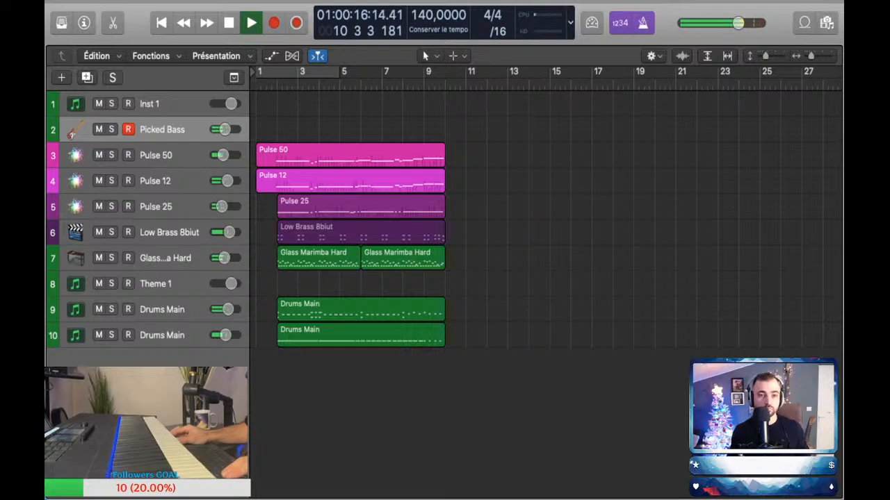
key(shift+r)
key(space)
Step: Duplicate the first Drums Main track as an empty track directly below it
click(162, 310)
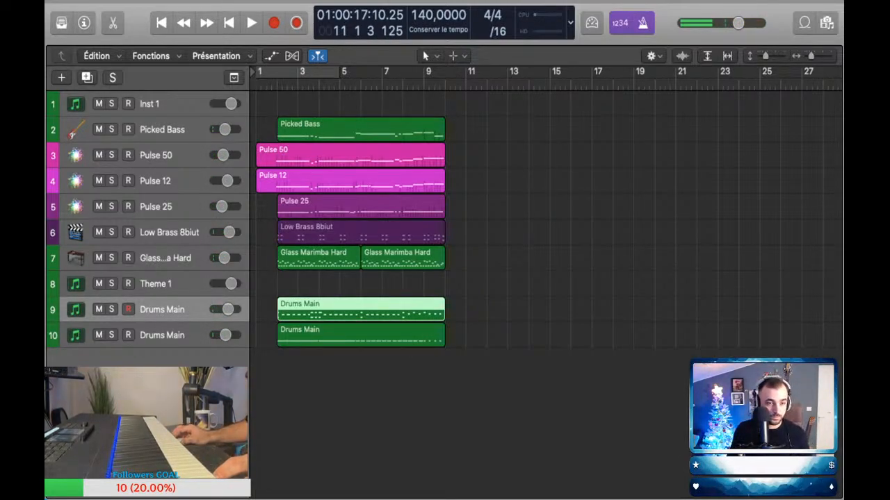
Step: Open the Picked Bass region in the piano roll, select all its notes, and close the editor
double_click(361, 130)
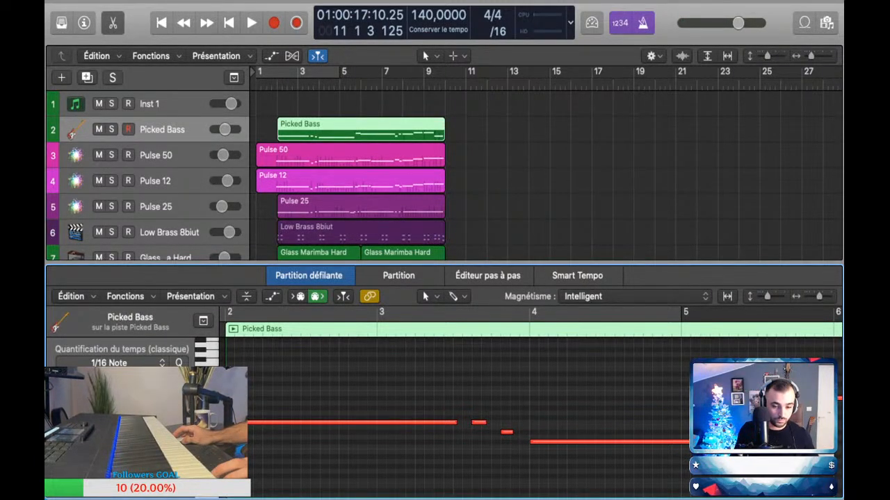
key(super+a)
key(e)
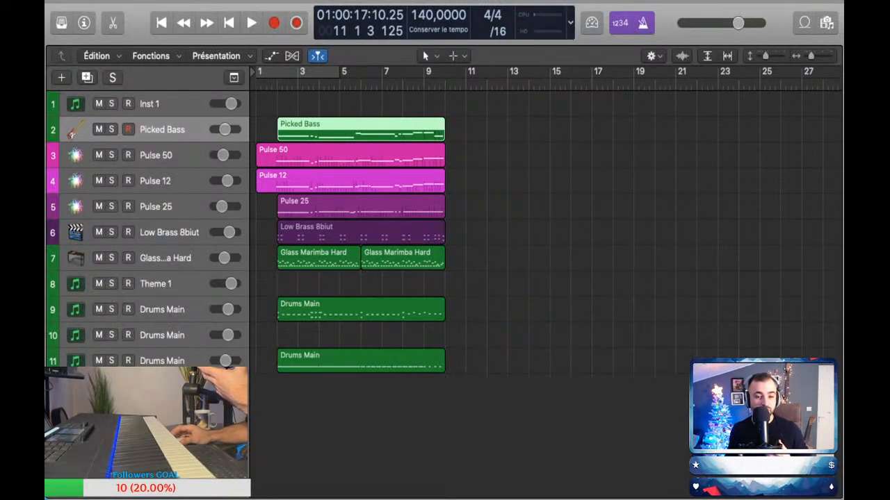
scroll(361, 229, down, 3)
scroll(546, 209, up, 1)
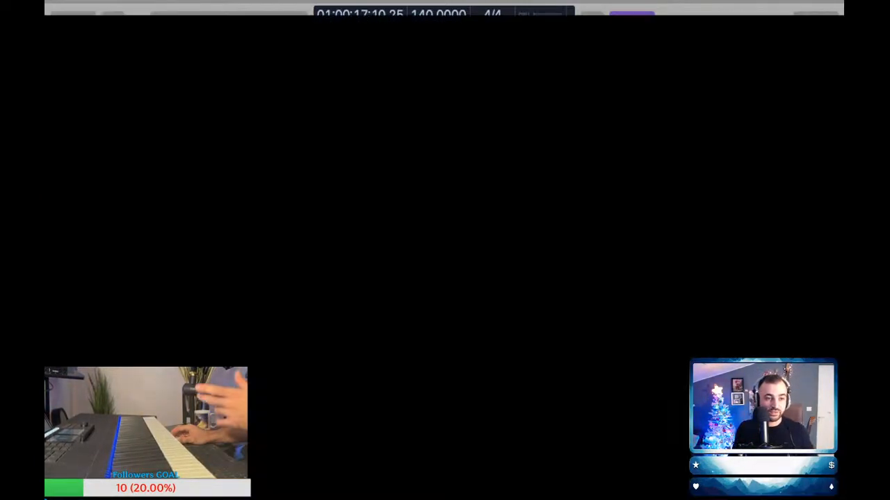
Step: Add a new software instrument track directly below Inst 1 by duplicating that track
click(147, 102)
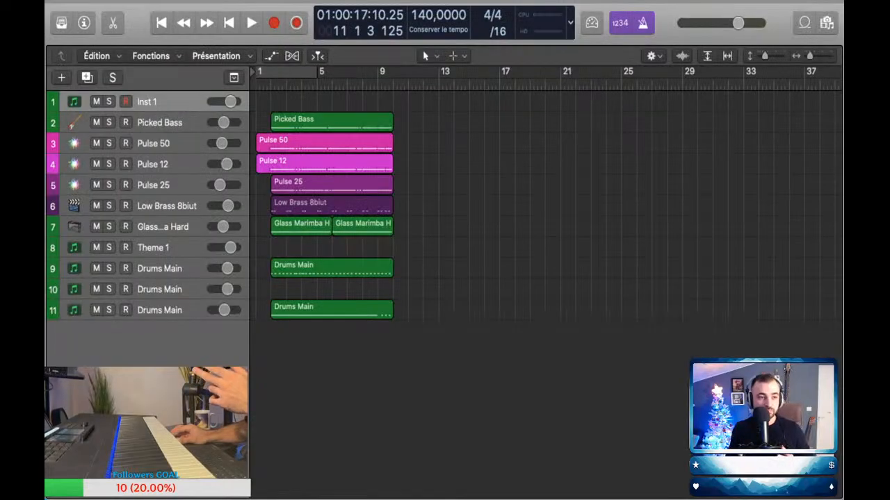
key(y)
key(y)
key(i)
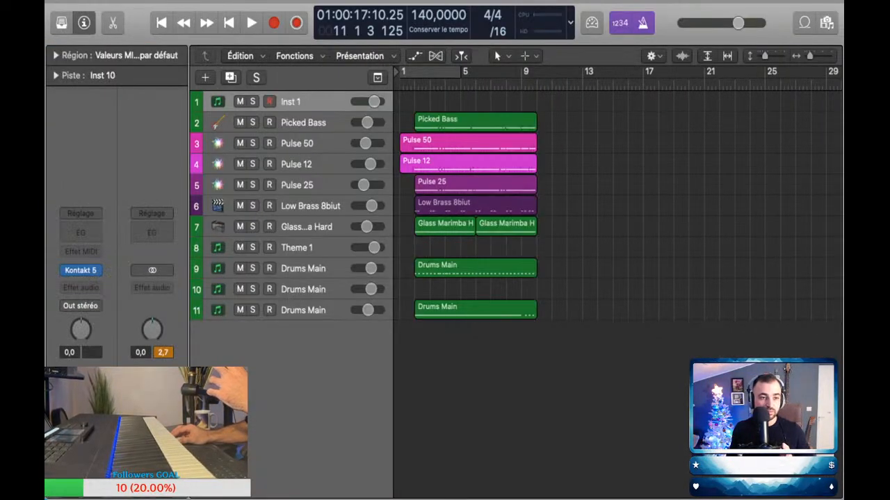
click(230, 78)
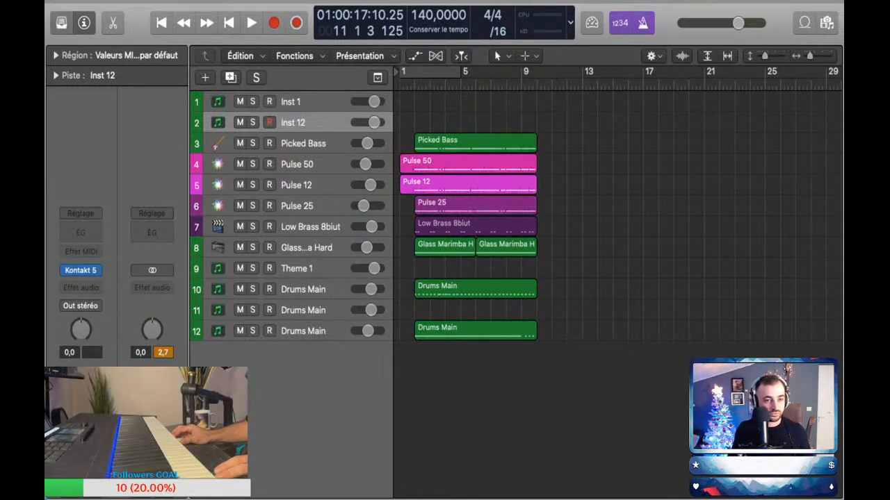
Step: Load the Kick Bank sound from the library on the new Inst 12 track and close the library
key(y)
key(i)
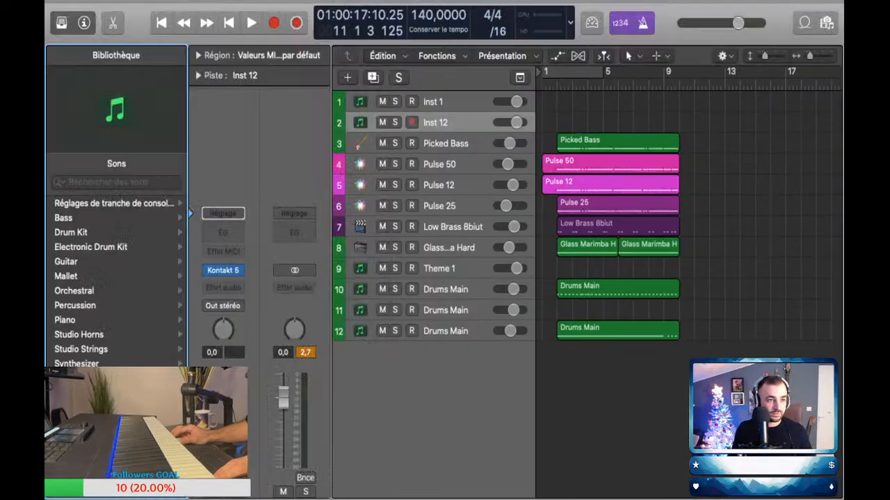
key(i)
key(y)
key(i)
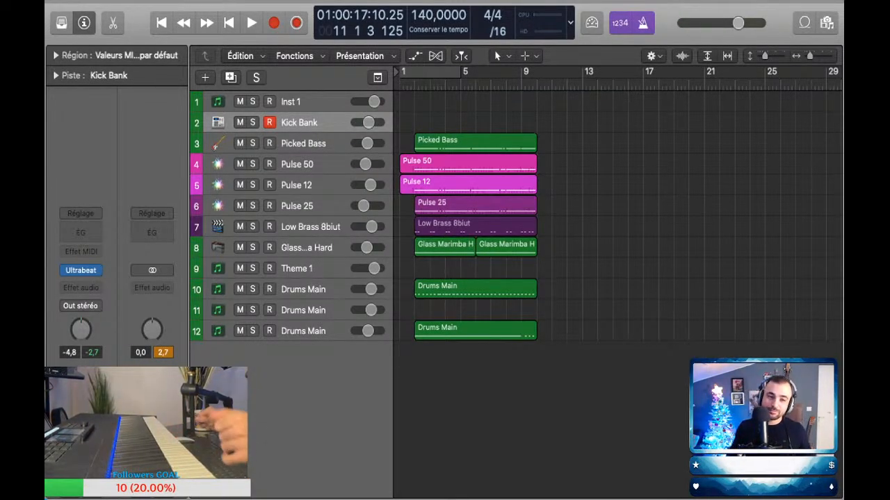
Step: Play the song from the start while performing the Kick Bank part, and capture the performance as a MIDI region
key(Return)
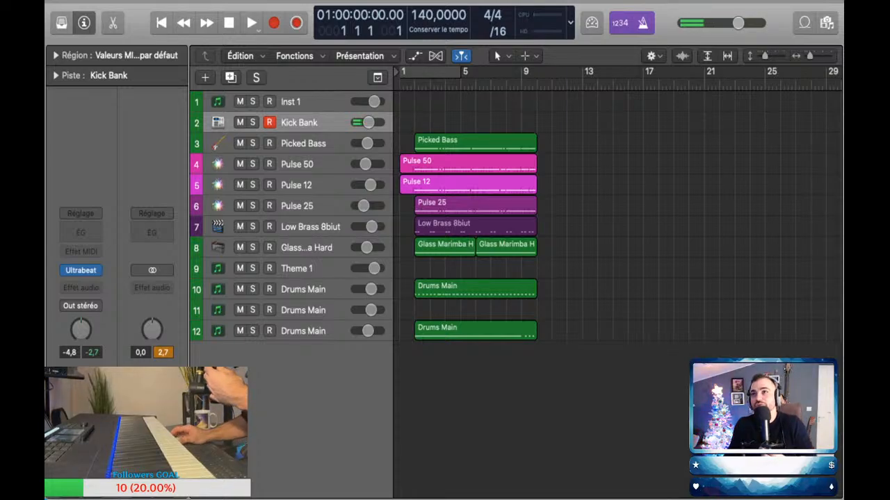
key(space)
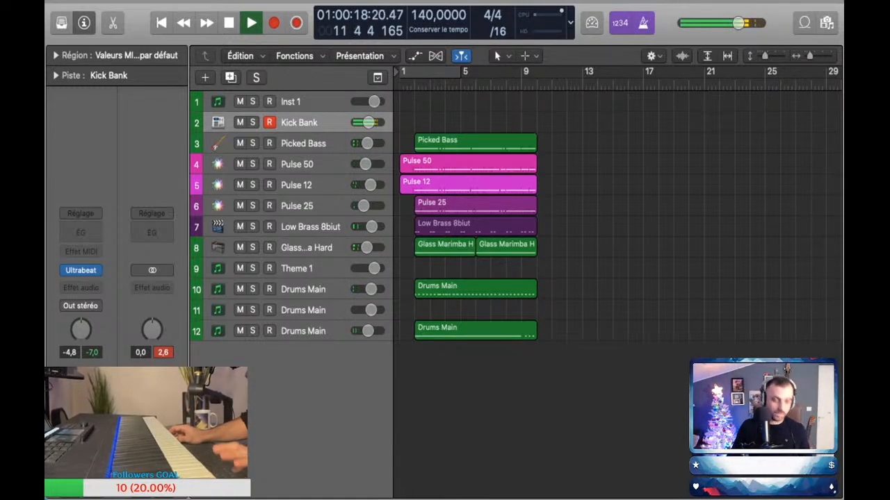
key(space)
key(shift+r)
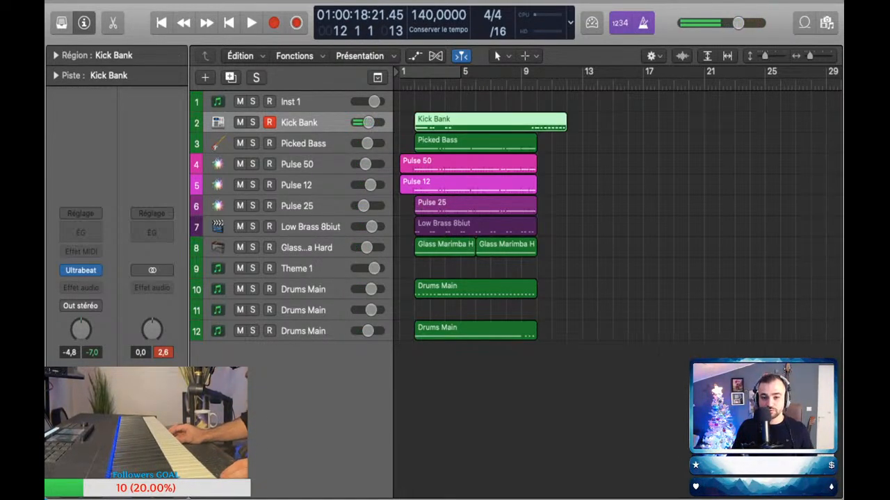
Step: Trim the start of the Kick Bank region to bar 9 and split the region at bar 10
drag(416, 128, 522, 128)
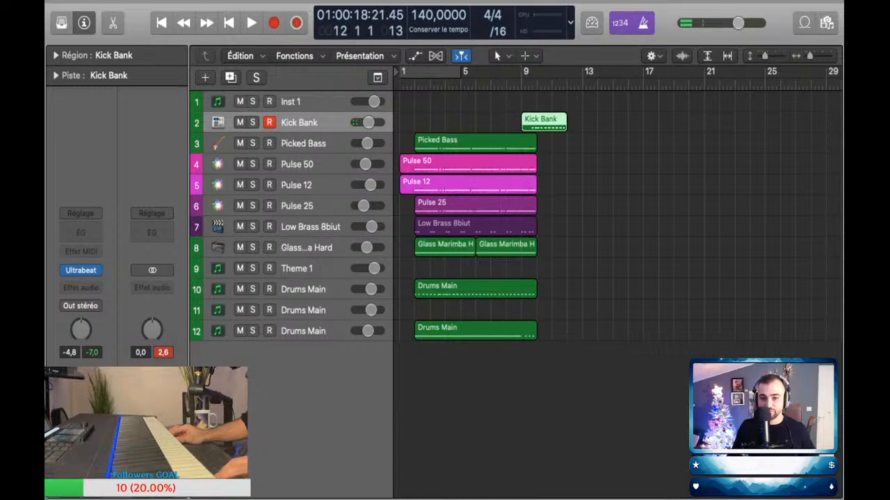
double_click(540, 123)
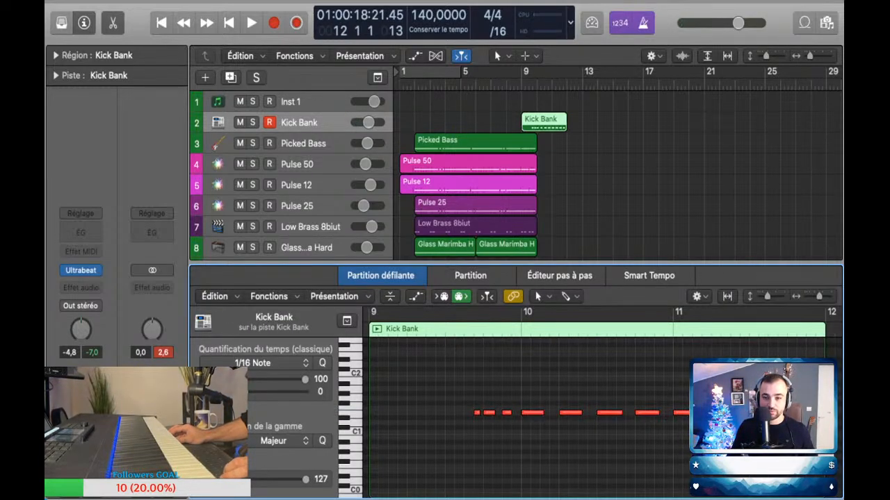
click(543, 122)
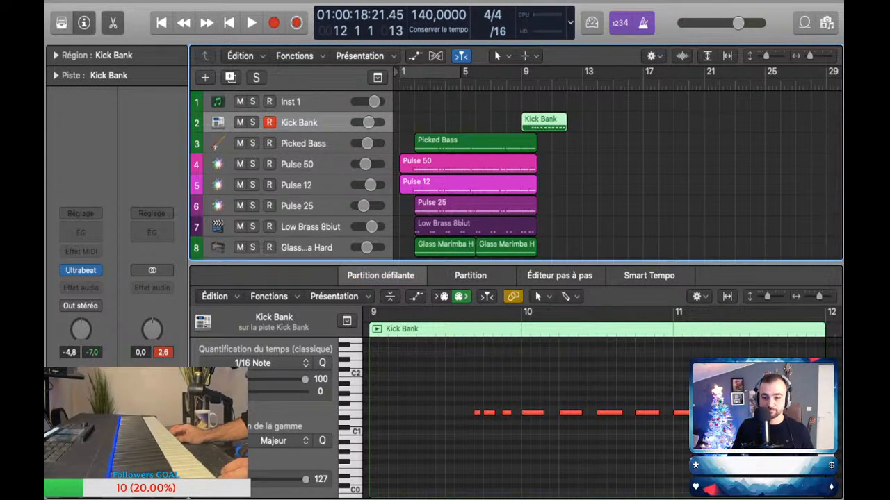
super+click(538, 122)
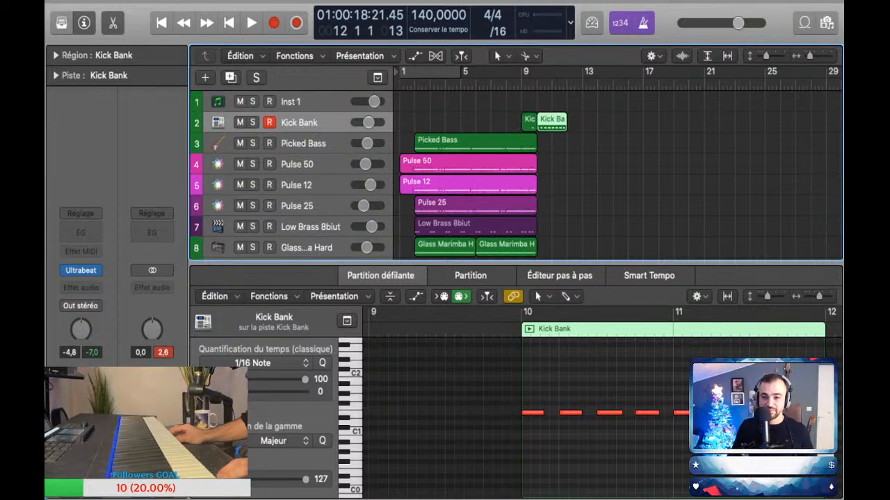
Step: Repeat the two-bar Kick Bank region from bar 10 back to back up to bar 24
drag(552, 122, 735, 122)
click(735, 167)
Step: Select the lowest Drums Main track, set the playhead to bar 9, and rehearse a continuation of its part during playback
scroll(695, 174, down, 5)
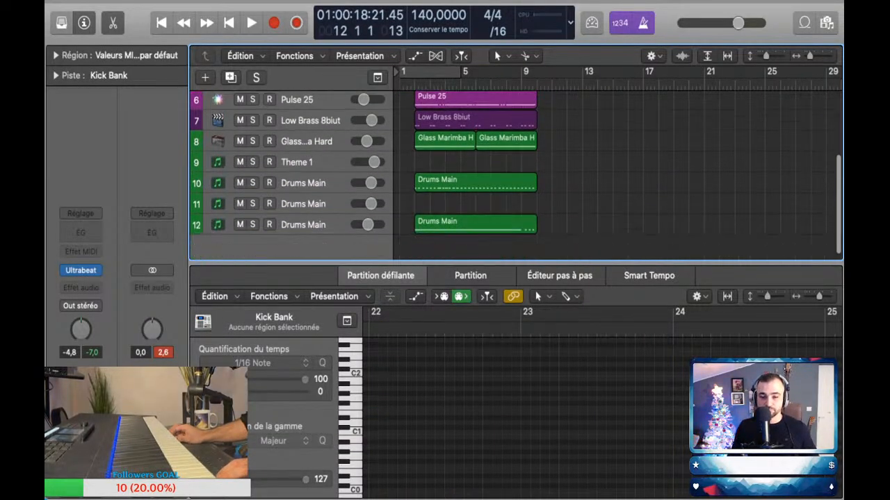
click(476, 217)
click(523, 84)
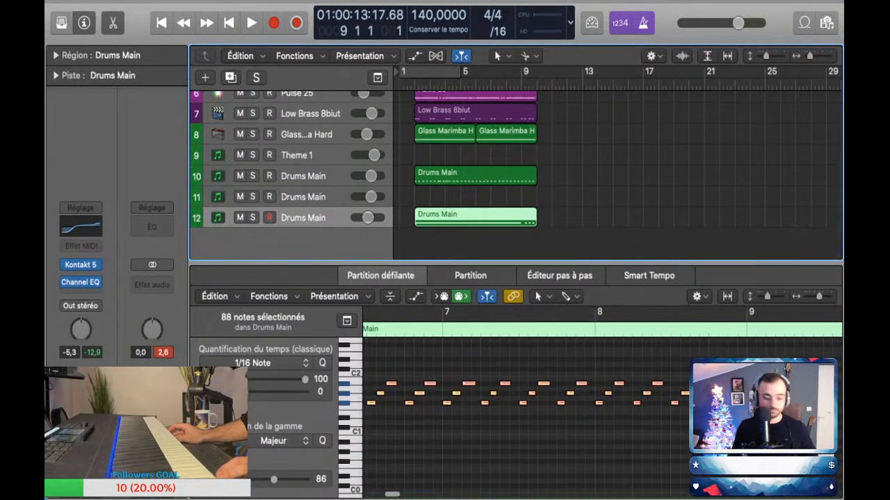
key(space)
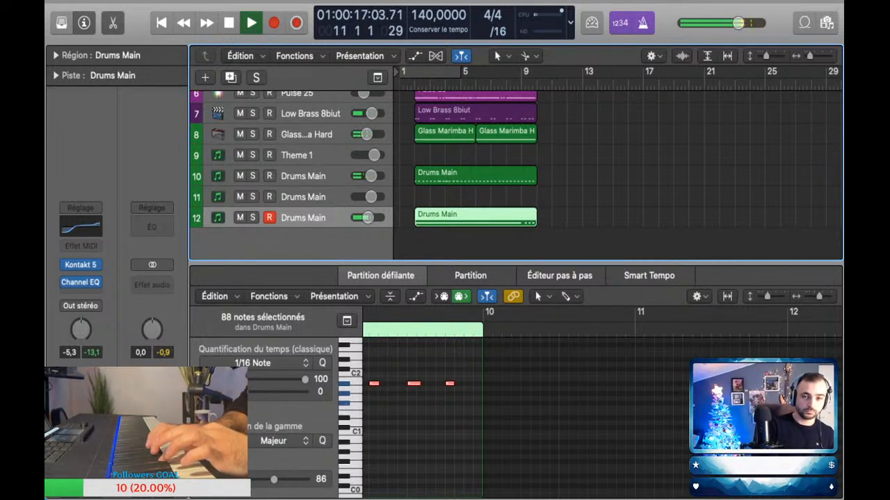
key(space)
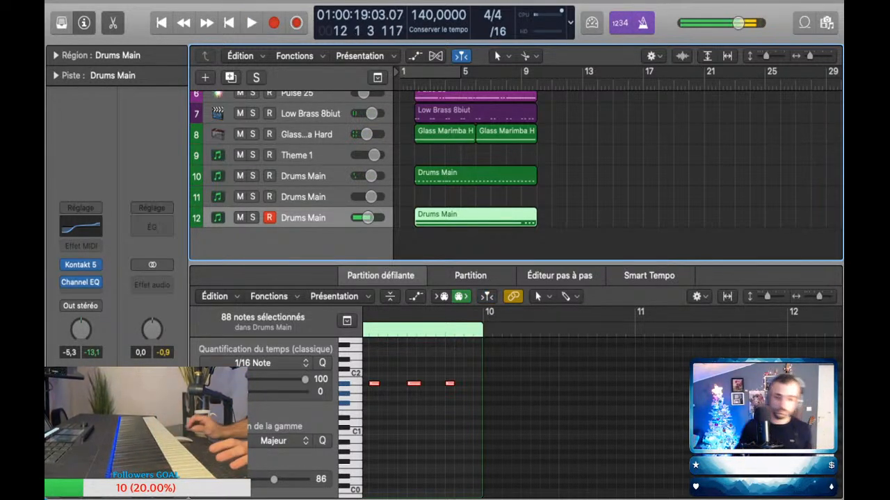
Step: Try recording a continuation on the lowest Drums Main track by capturing a performance played from bar 9
key(space)
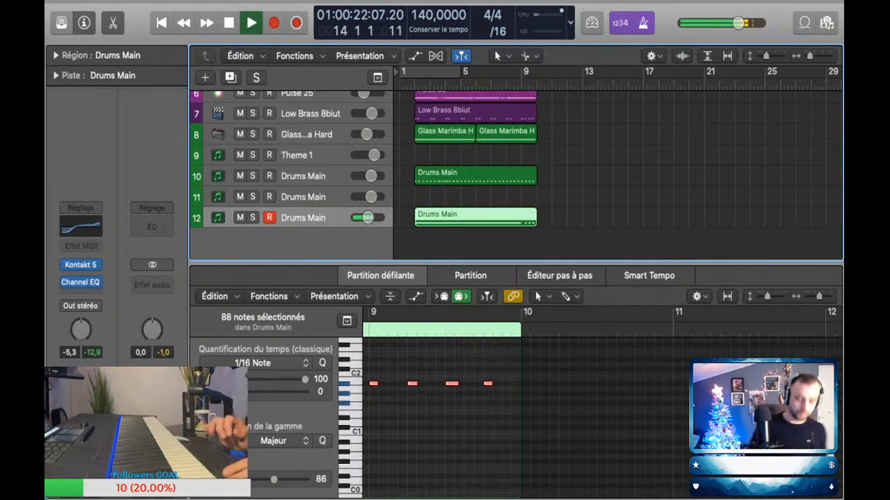
key(space)
key(shift+r)
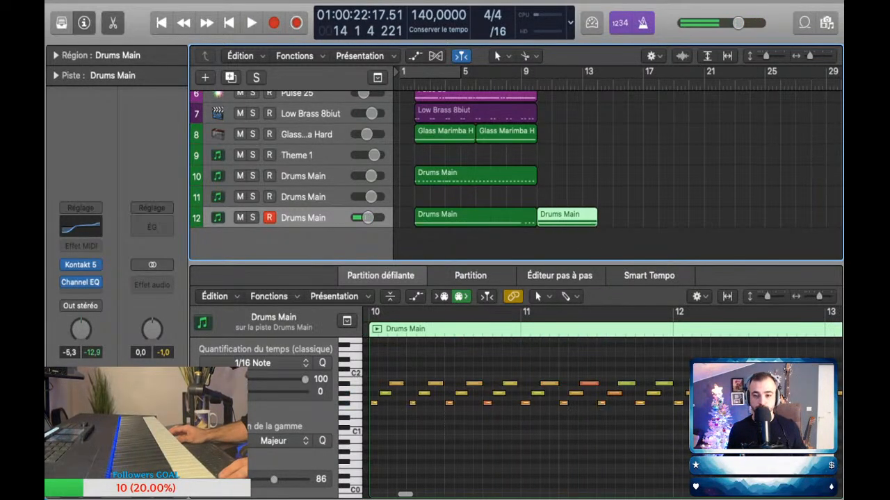
key(BackSpace)
Step: Rehearse the lowest Drums Main part again over playback from bar 9 without capturing it
key(space)
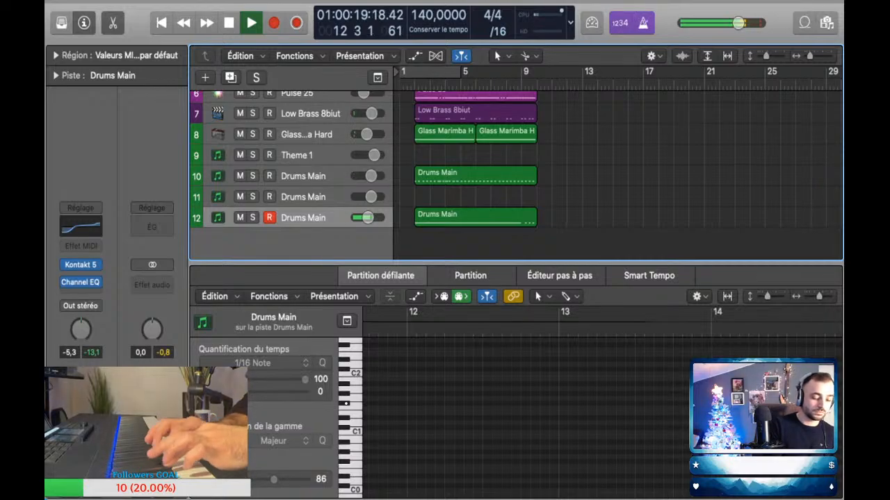
key(space)
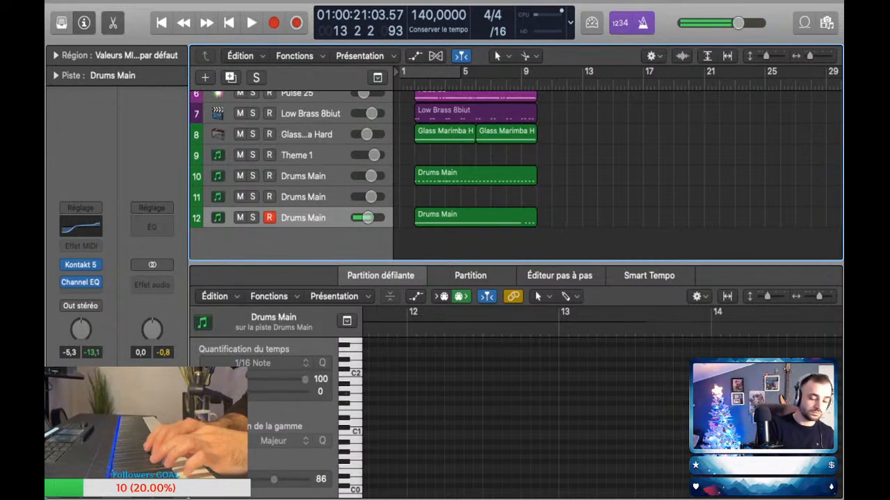
key(Return)
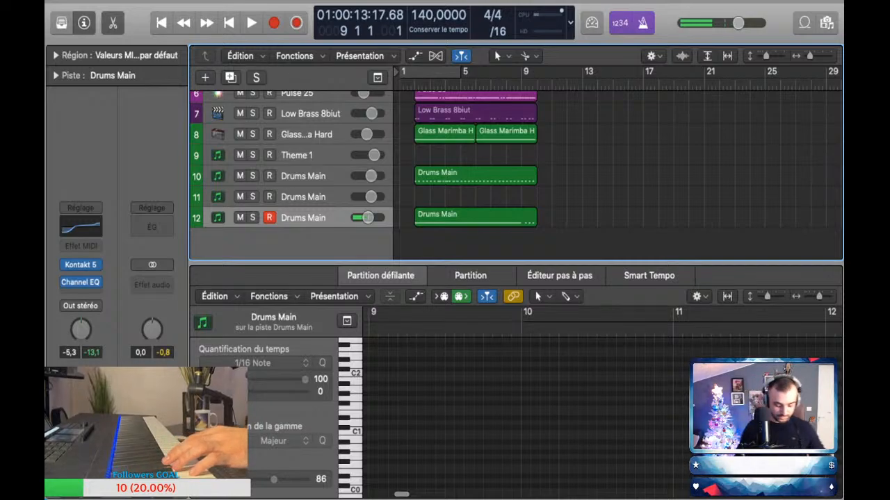
key(space)
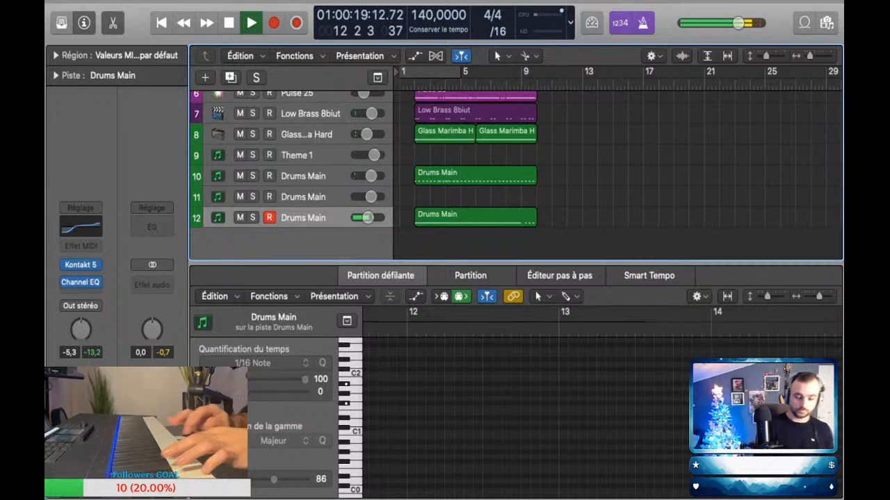
key(space)
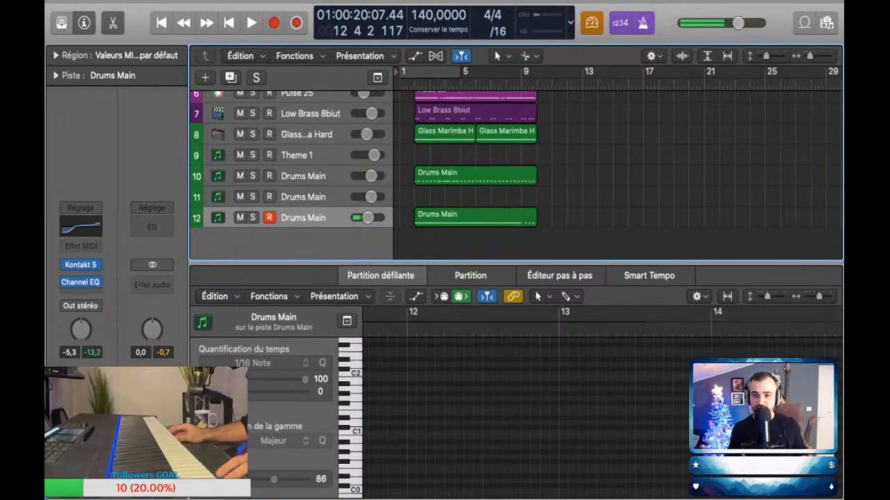
Step: Perform the lowest Drums Main part from bar 9 in low latency mode and capture it as a MIDI region
key(space)
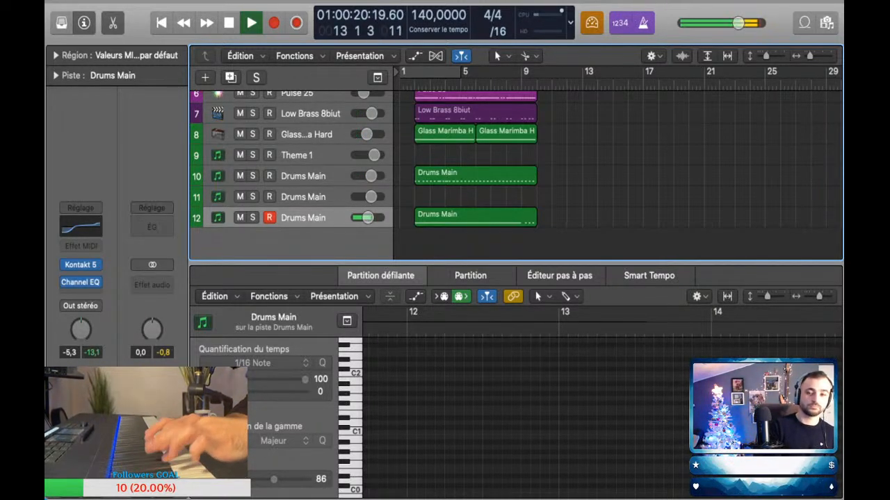
key(space)
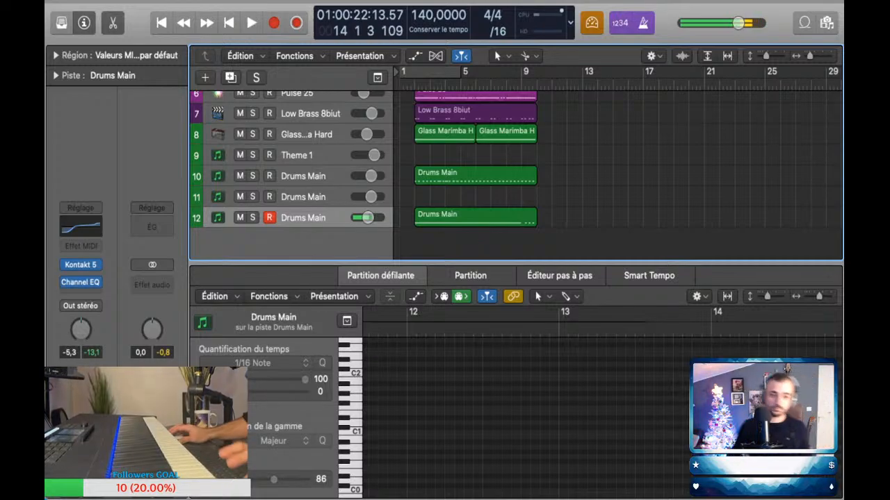
click(296, 23)
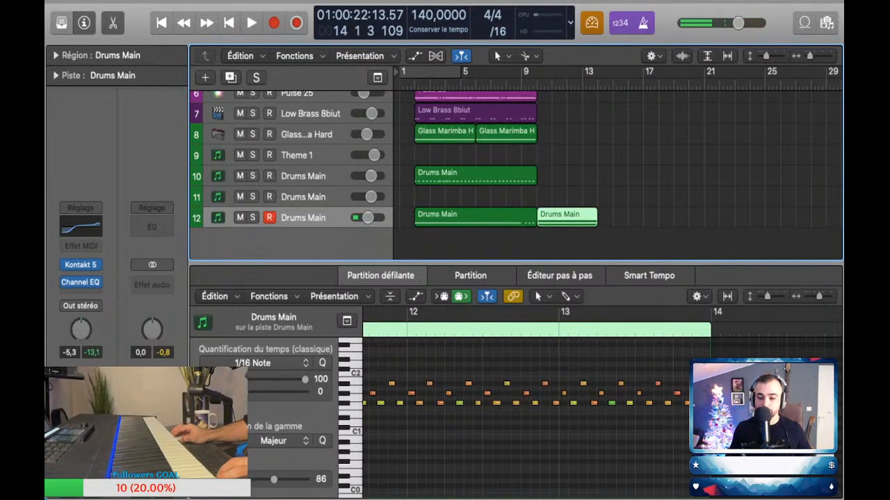
Step: Select all notes of the new Drums Main region, then repeat the region back to back up to bar 26 and save
click(514, 445)
key(super+a)
drag(567, 218, 750, 218)
key(super+s)
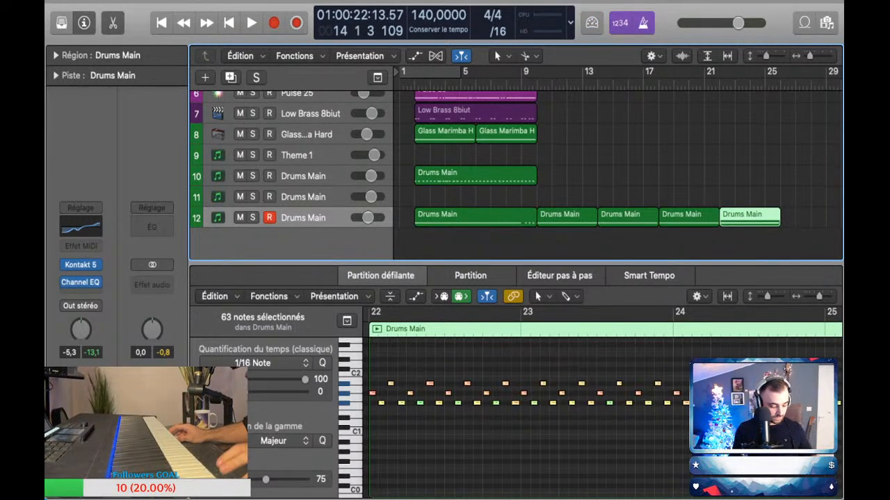
scroll(584, 167, down, 8)
key(e)
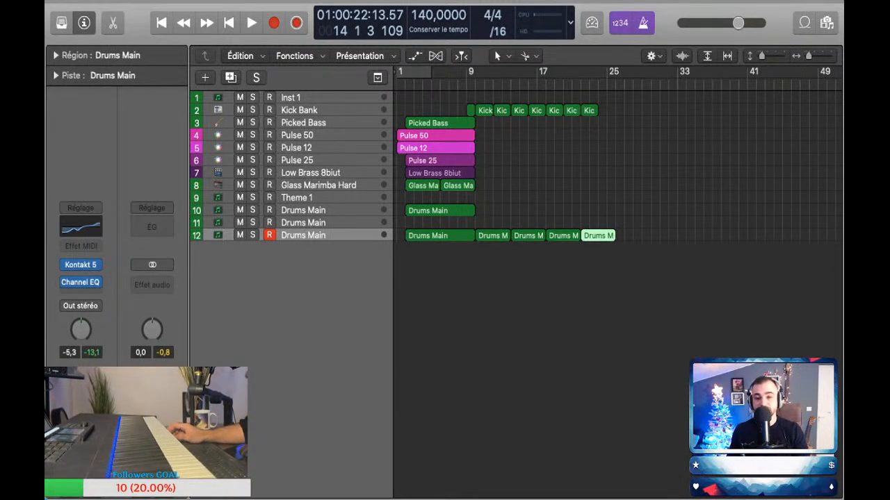
Step: Play the arrangement from bar 8 to check the transition into the added Kick Bank and Drums Main regions
key(shift+comma)
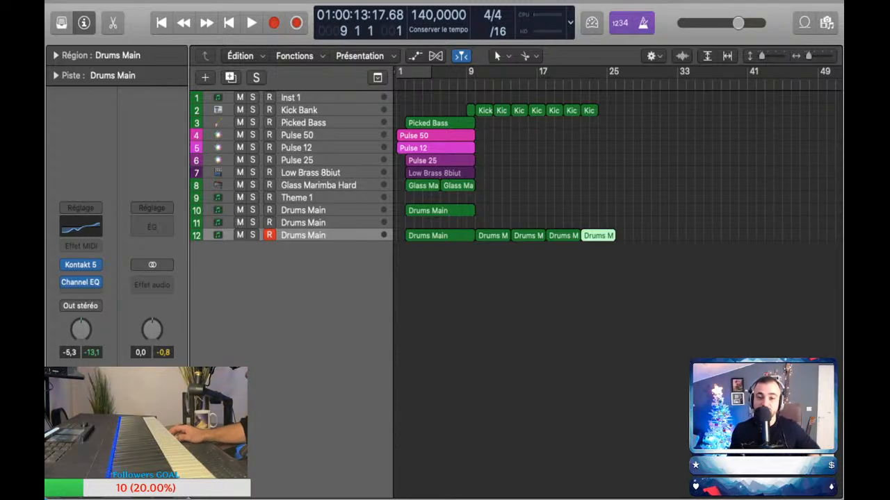
scroll(577, 209, up, 5)
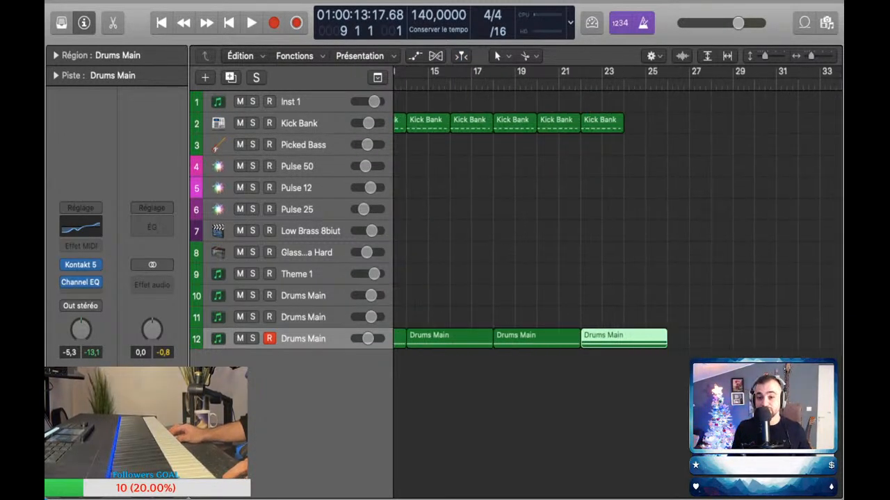
scroll(577, 209, down, 2)
scroll(577, 209, left, 3)
scroll(577, 209, up, 2)
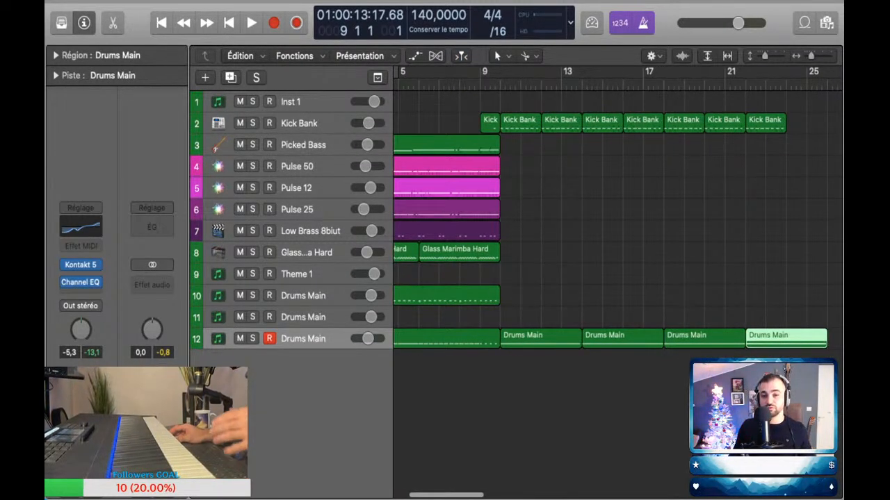
scroll(577, 209, down, 1)
scroll(577, 209, left, 1)
scroll(577, 209, up, 1)
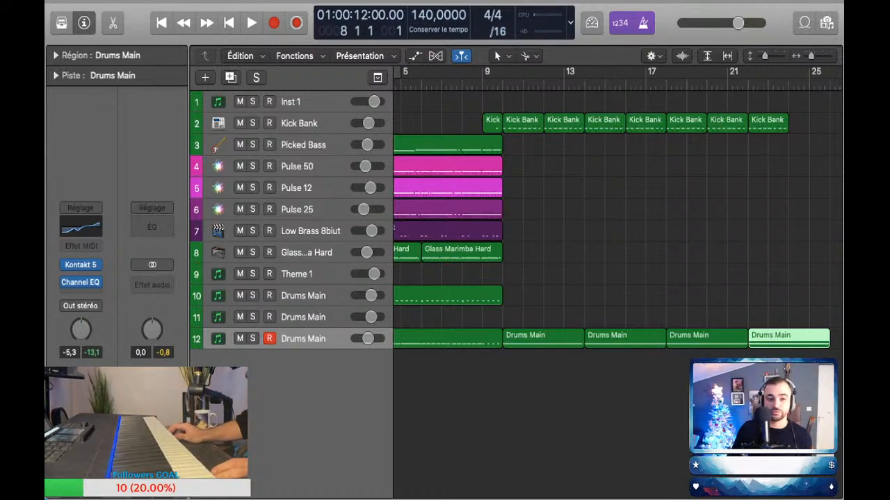
key(z)
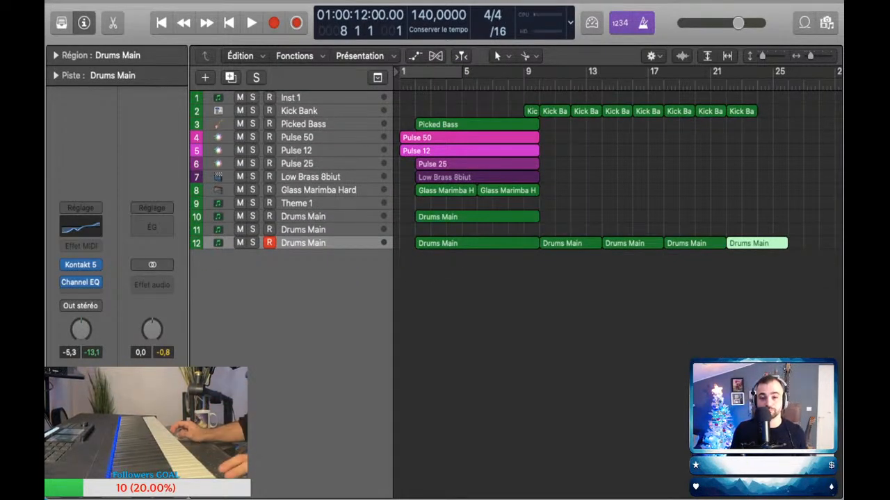
key(space)
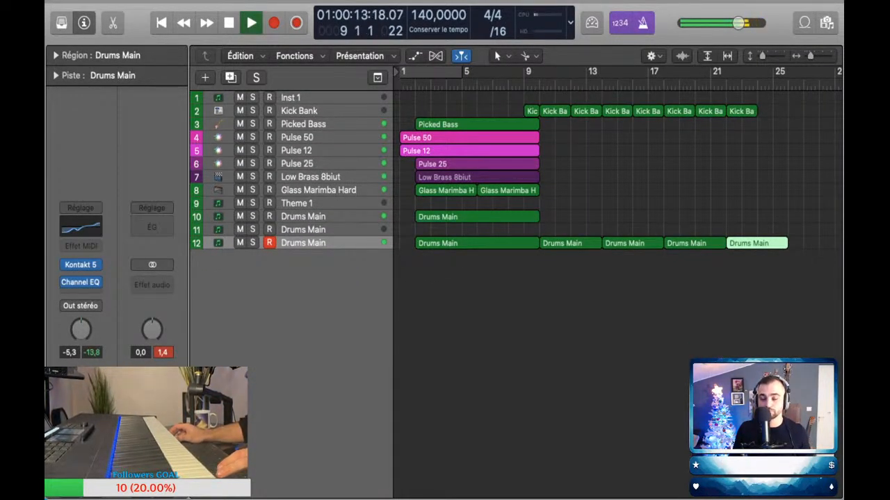
key(z)
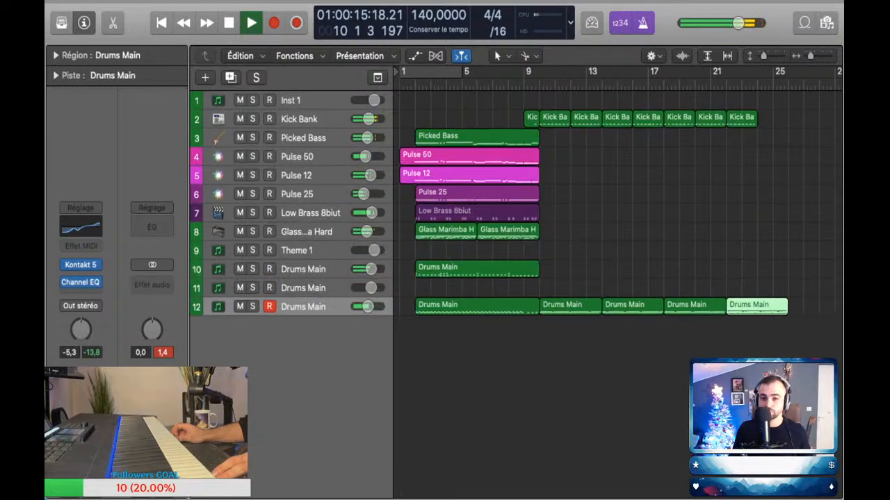
Step: Stop playback and inspect the notes of the Low Brass 8biut region in the piano roll
scroll(495, 279, left, 4)
key(space)
double_click(495, 279)
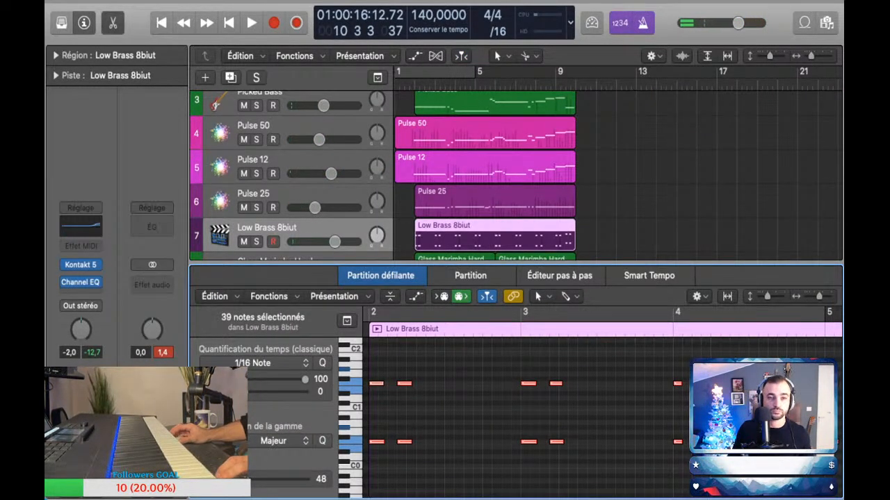
key(e)
Step: Play the transition from bar 8, then shorten the Low Brass 8biut region so it ends at bar 9
key(comma)
key(comma)
key(comma)
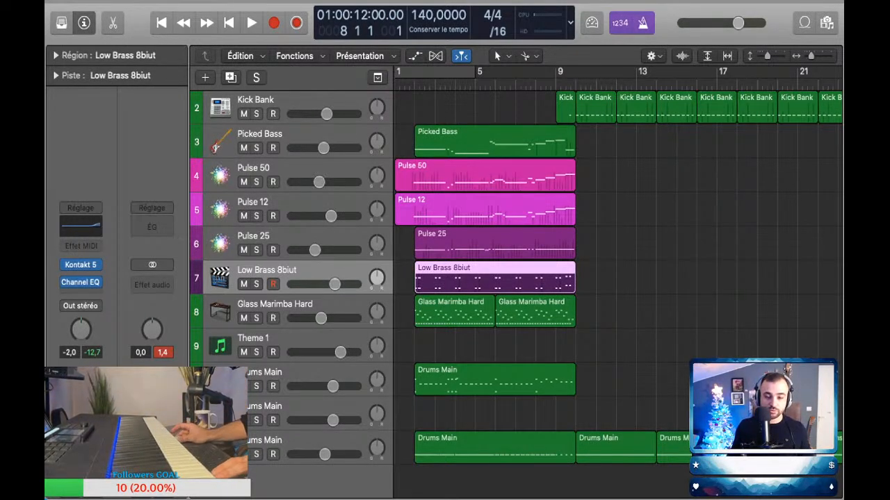
key(space)
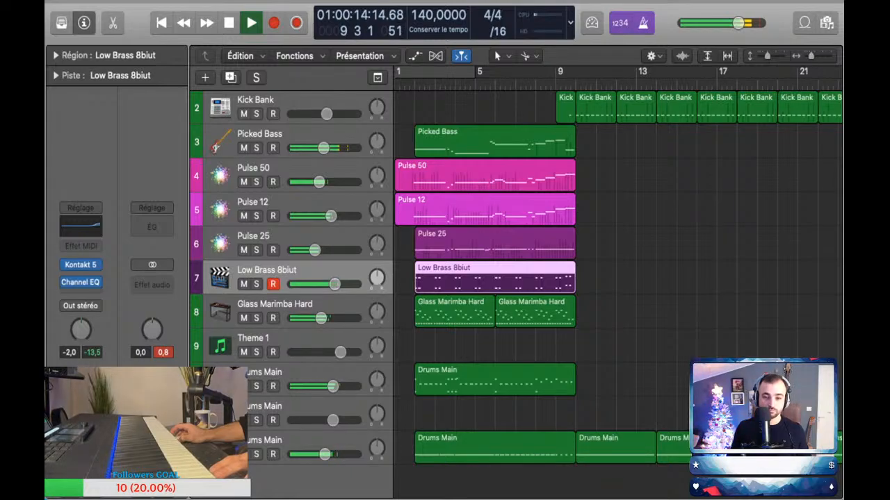
key(space)
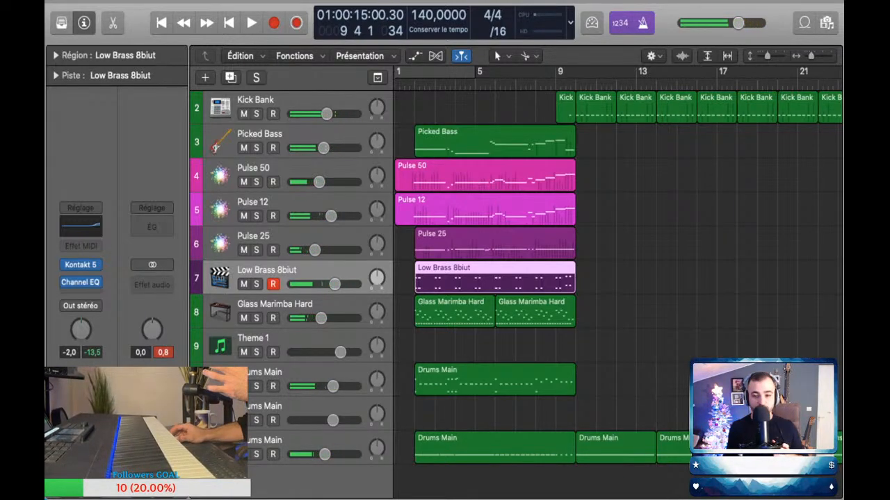
click(582, 287)
drag(573, 288, 555, 288)
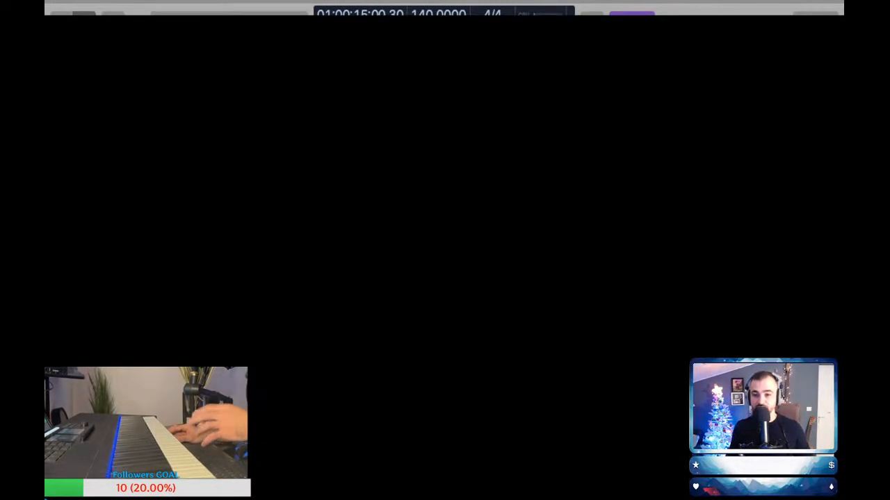
Step: Delete the Picked Bass region and rehearse a replacement bass line on that track over playback from the start
click(495, 141)
key(Delete)
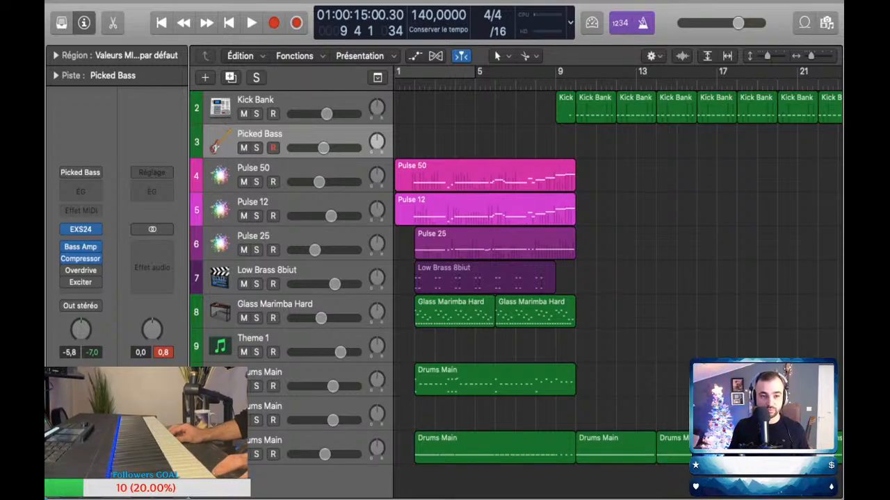
key(Return)
key(space)
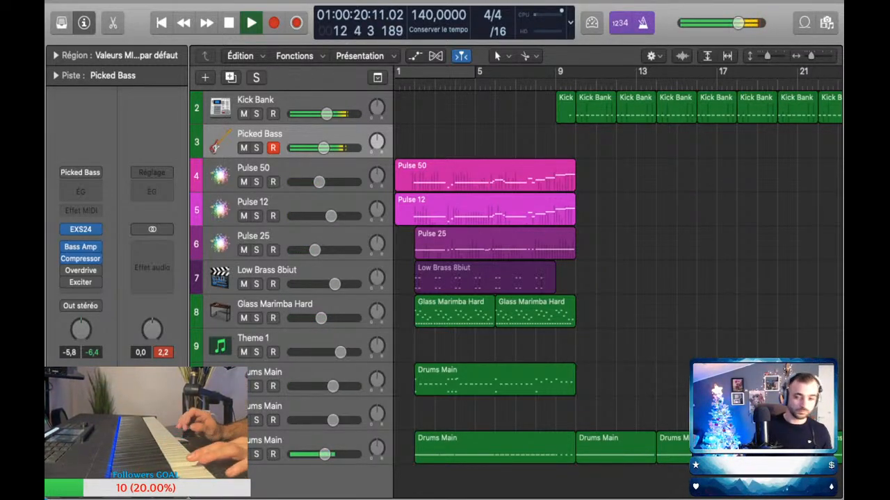
key(space)
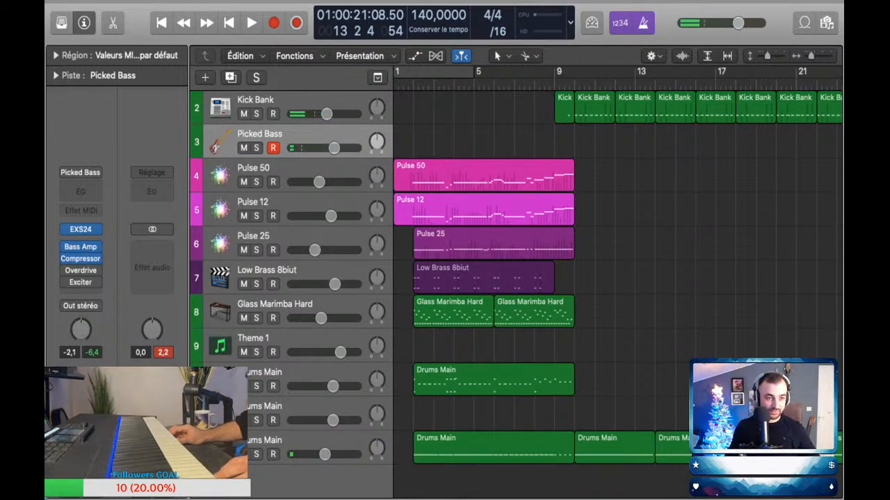
Step: Add a duplicate of the Picked Bass track below it and load the Muted Bass sound on it
key(super+d)
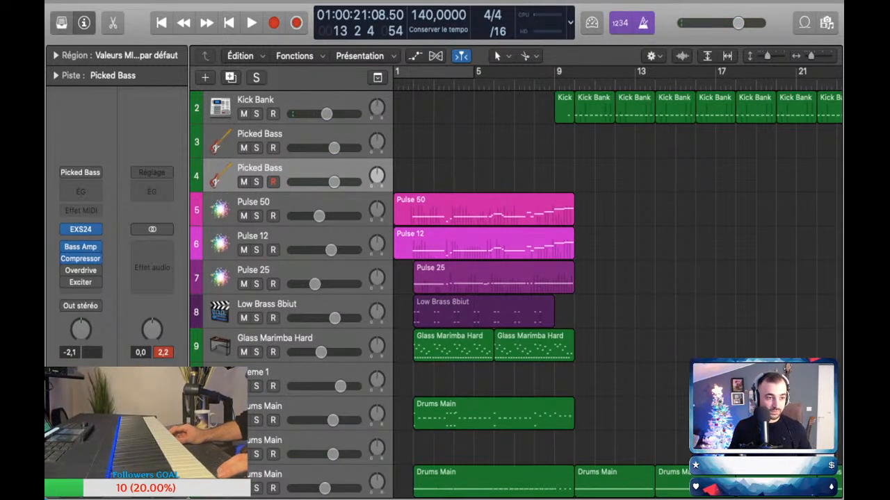
key(y)
click(76, 248)
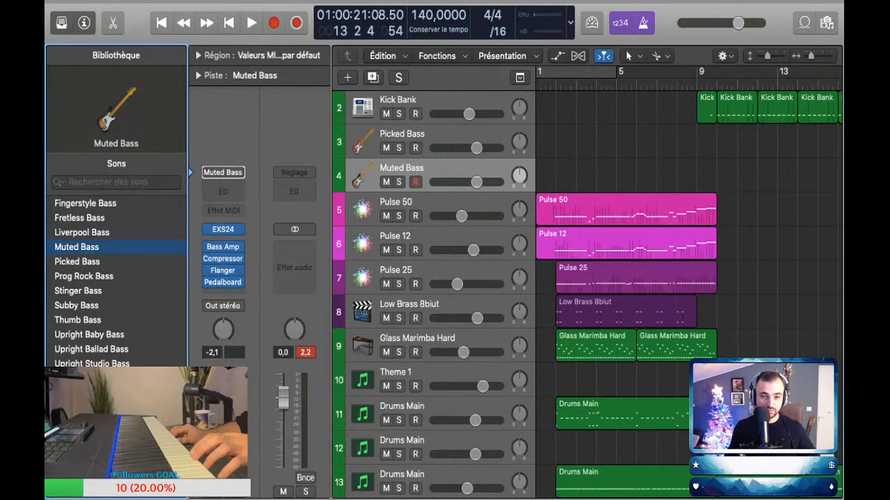
Step: Arm Picked Bass together with Muted Bass and set their volumes to -6.8 and 3.4 dB
click(416, 149)
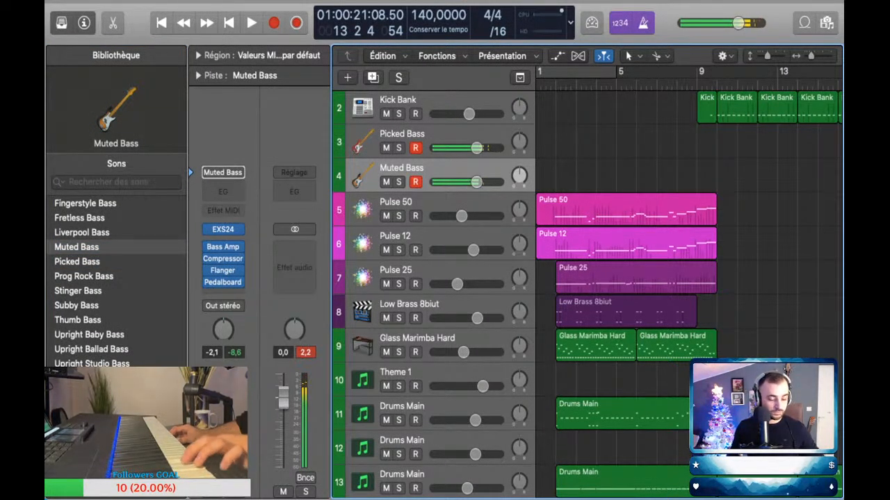
drag(476, 148, 464, 148)
drag(476, 182, 493, 182)
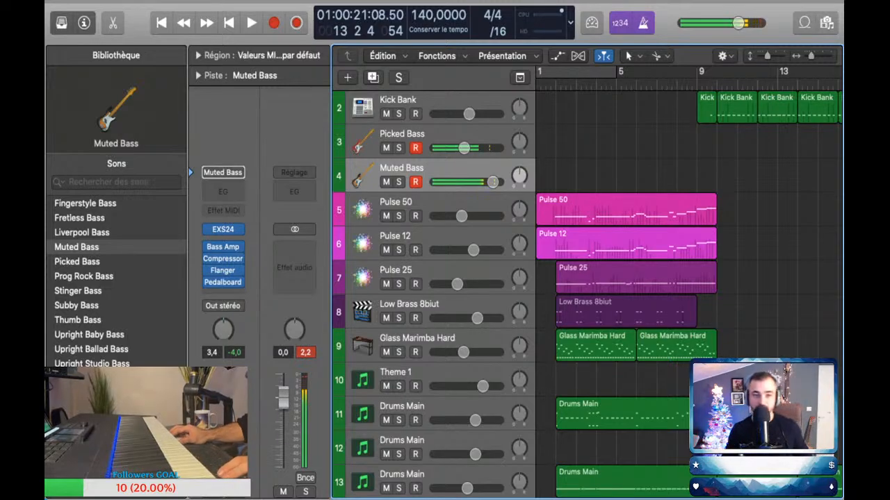
Step: Perform the layered bass from the start and capture it as MIDI regions covering bars 2 to 10 and 10 to 18
key(Return)
key(space)
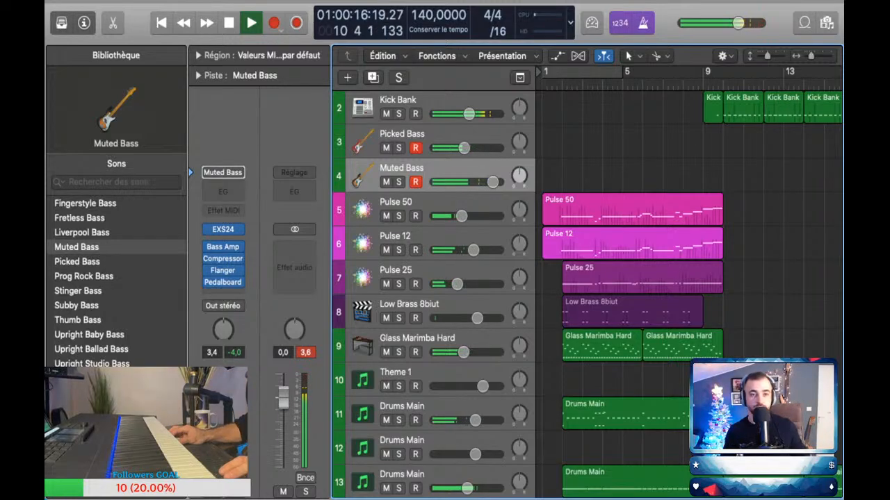
key(shift+r)
scroll(689, 278, right, 5)
scroll(689, 278, left, 1)
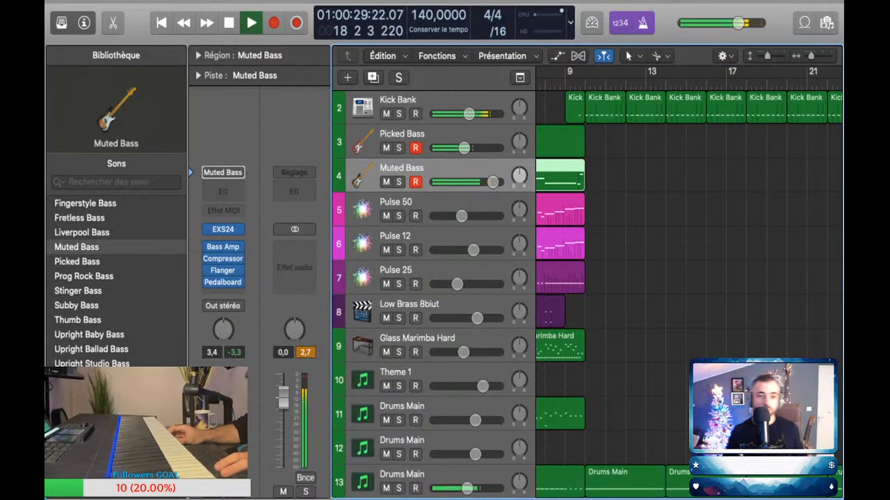
key(shift+r)
key(space)
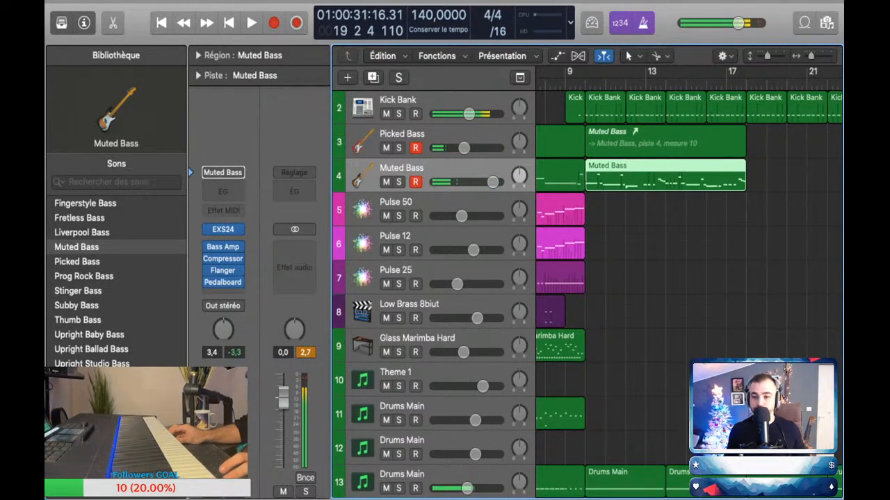
Step: Replace the alias at bar 10 on the Picked Bass track with a copy of the Muted Bass region
click(665, 142)
key(Delete)
drag(665, 176, 665, 142)
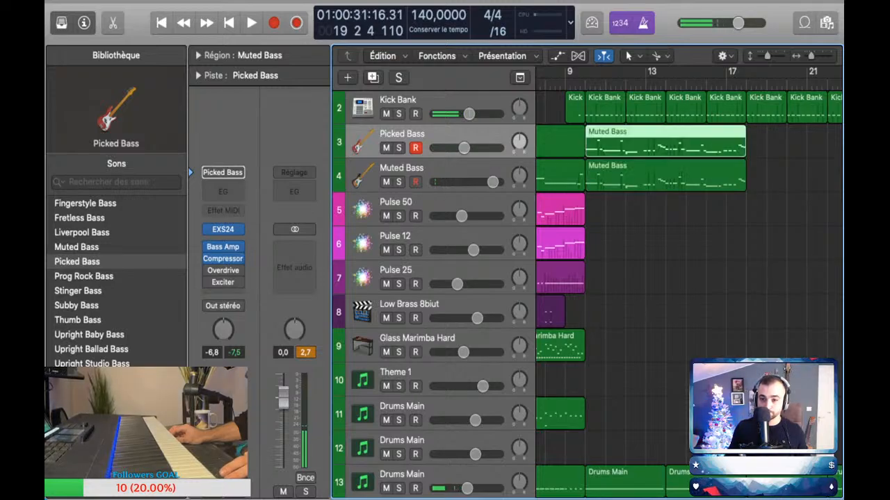
Step: Quantize all notes of the bar 10 regions on the Muted Bass and Picked Bass tracks to 1/16 notes
double_click(665, 177)
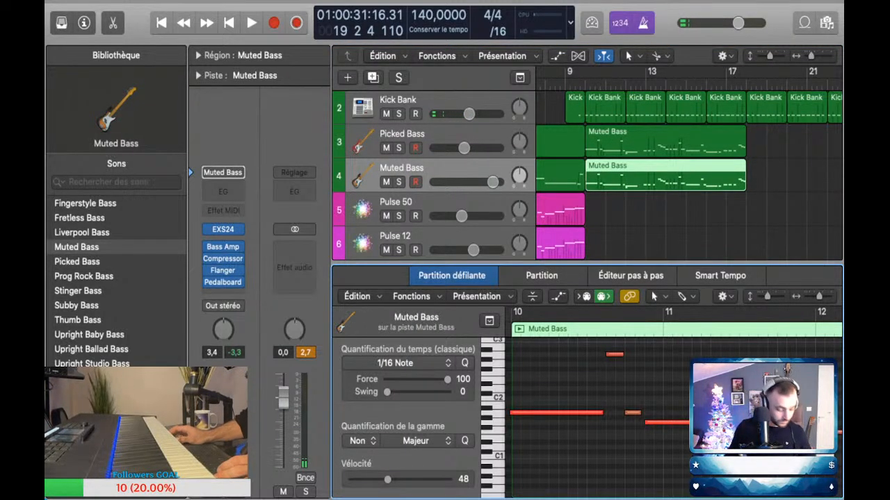
key(super+a)
double_click(665, 141)
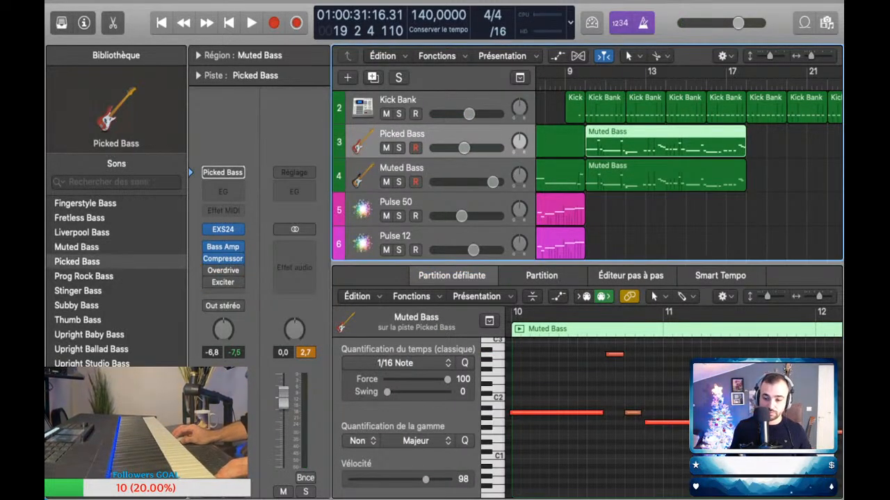
key(super+a)
click(591, 383)
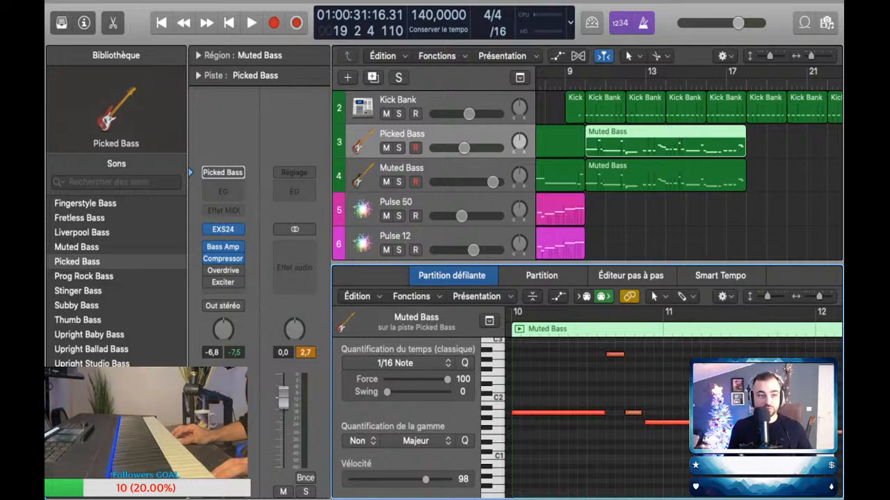
click(113, 22)
Step: Place the playhead at bar 7 and ready the Pulse 50 track, undoing the last change and hiding the sound library
scroll(665, 208, left, 3)
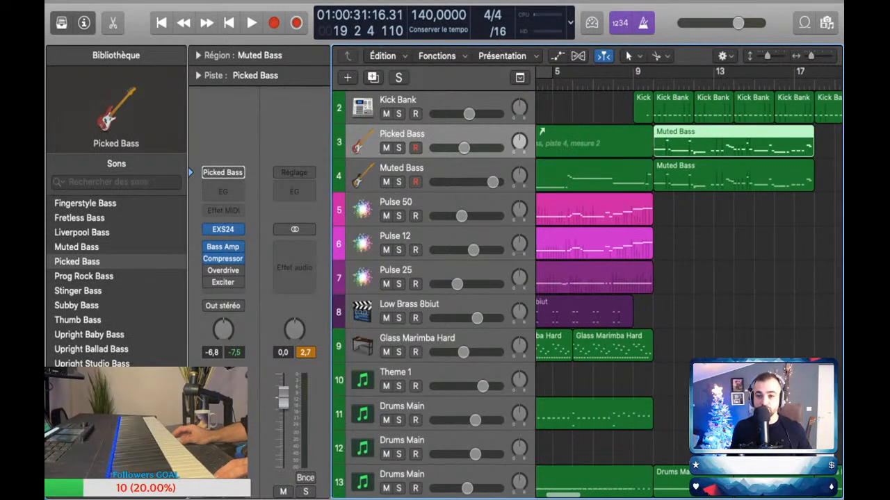
click(596, 85)
scroll(625, 209, up, 3)
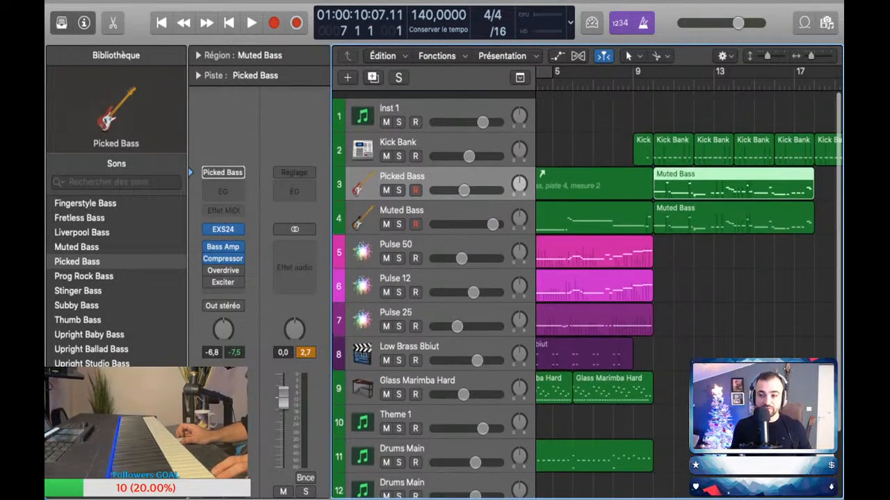
scroll(626, 208, down, 2)
click(431, 258)
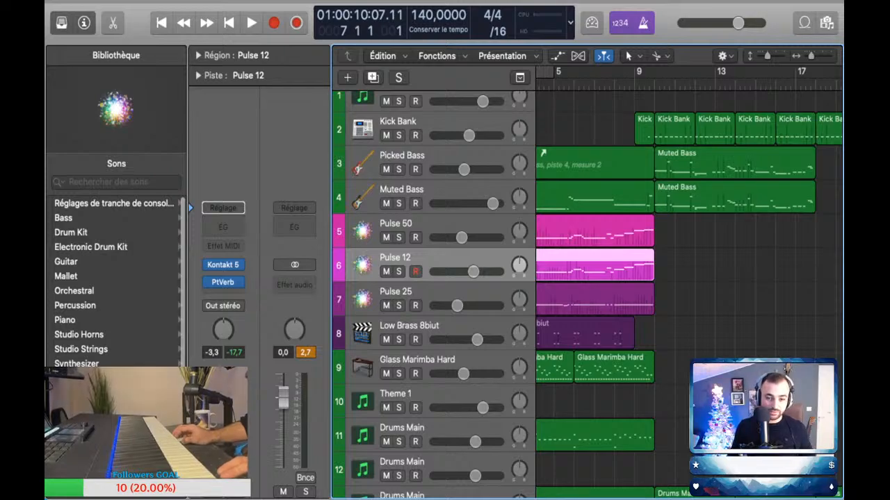
click(431, 225)
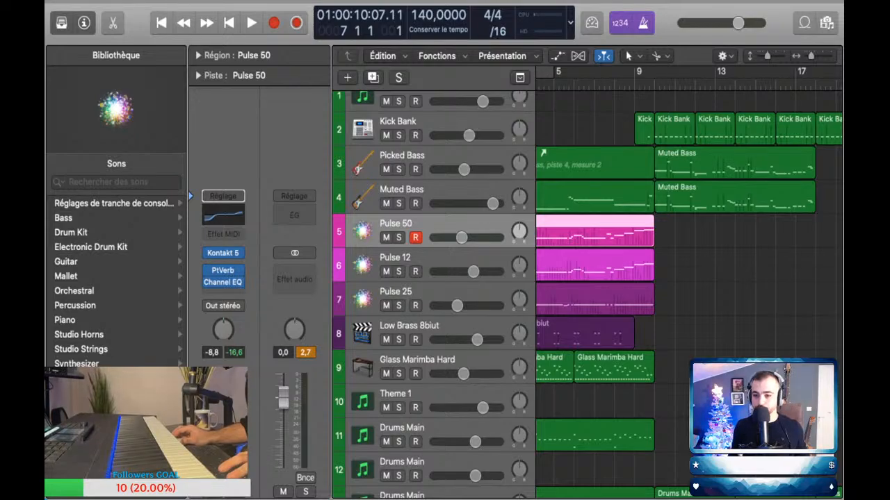
key(super+z)
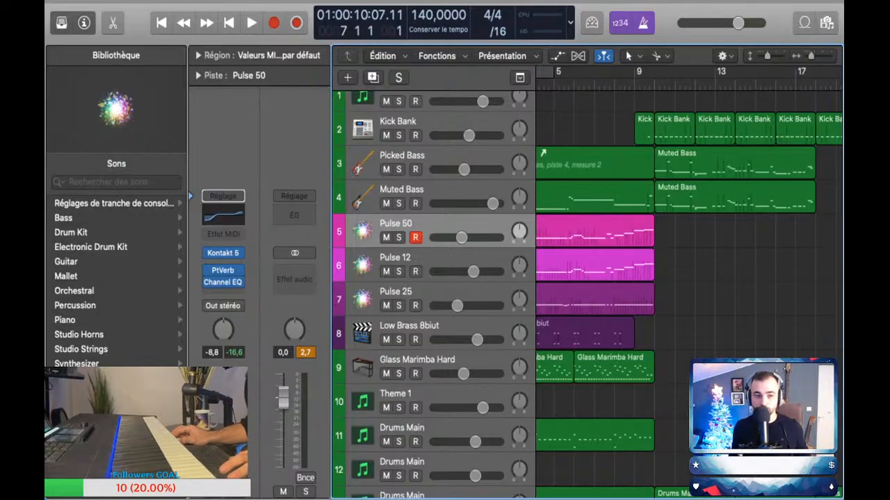
scroll(688, 278, right, 4)
key(y)
scroll(619, 278, left, 5)
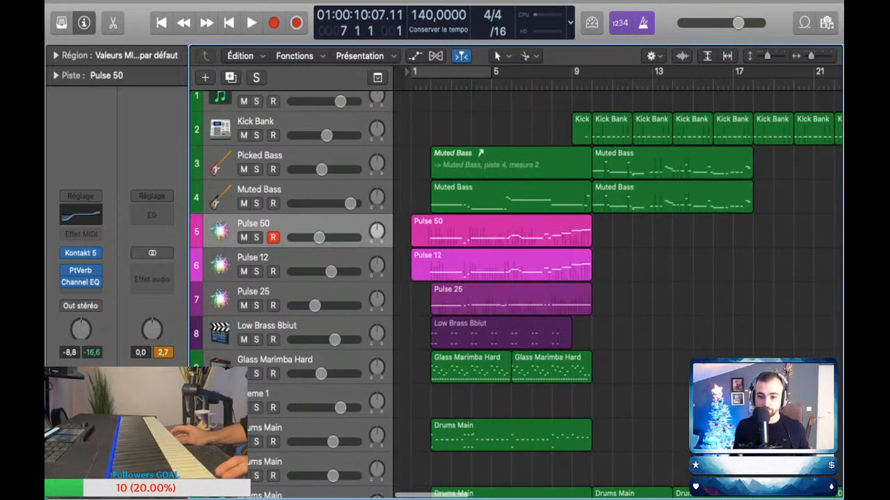
Step: Perform a Pulse 50 melody over playback from bar 7 and capture it as a MIDI region spanning bars 11 to 18
key(space)
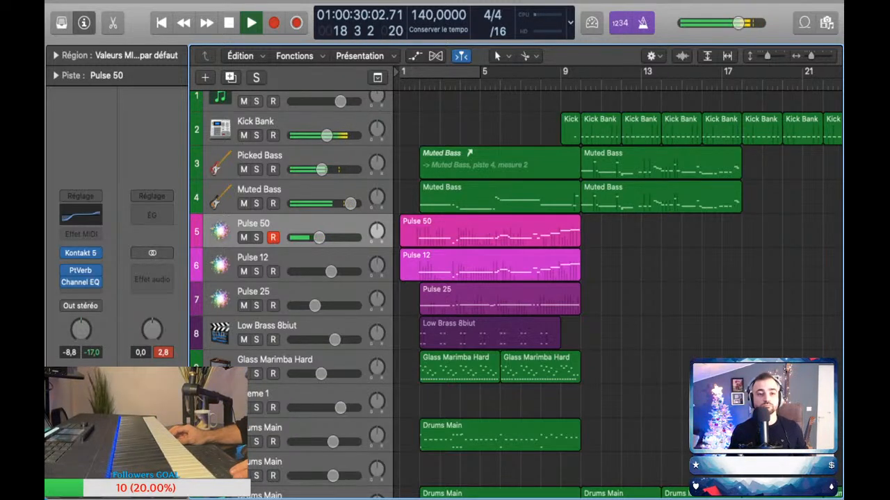
key(shift+r)
key(space)
key(p)
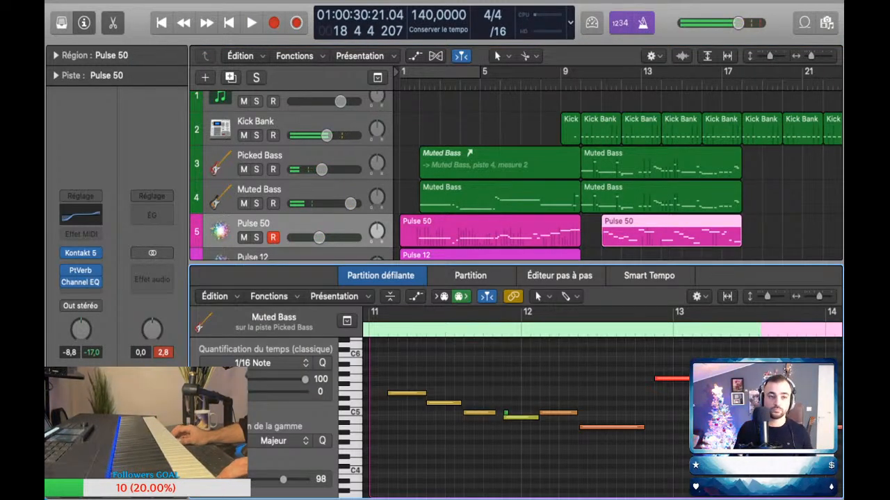
key(p)
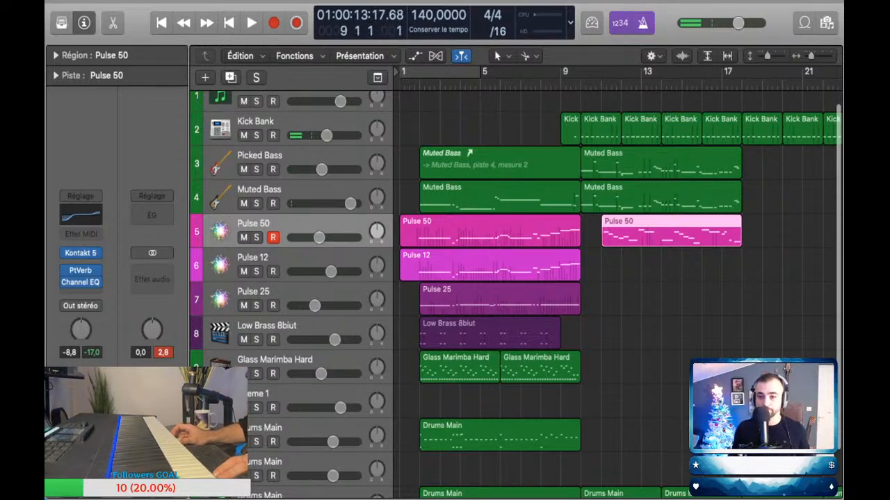
Step: Audition the captured Pulse 50 region from bar 9, then delete it
scroll(618, 278, right, 3)
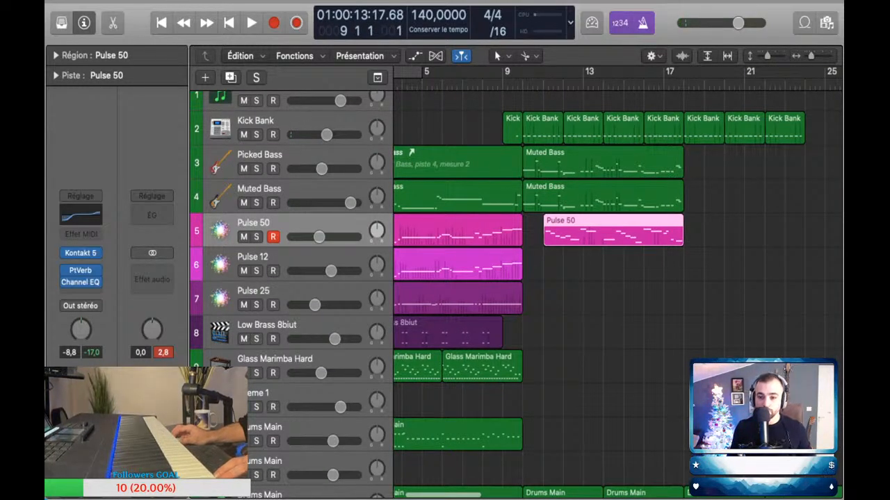
key(space)
scroll(619, 278, left, 3)
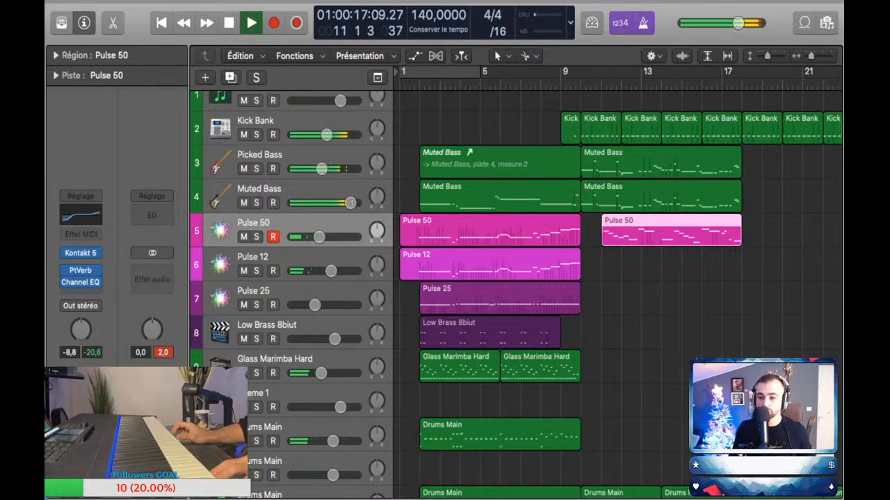
key(space)
key(Delete)
Step: Move the playhead back three bars and rehearse the Pulse 50 melody over playback into bar 12
key(comma)
key(comma)
key(comma)
key(comma)
key(space)
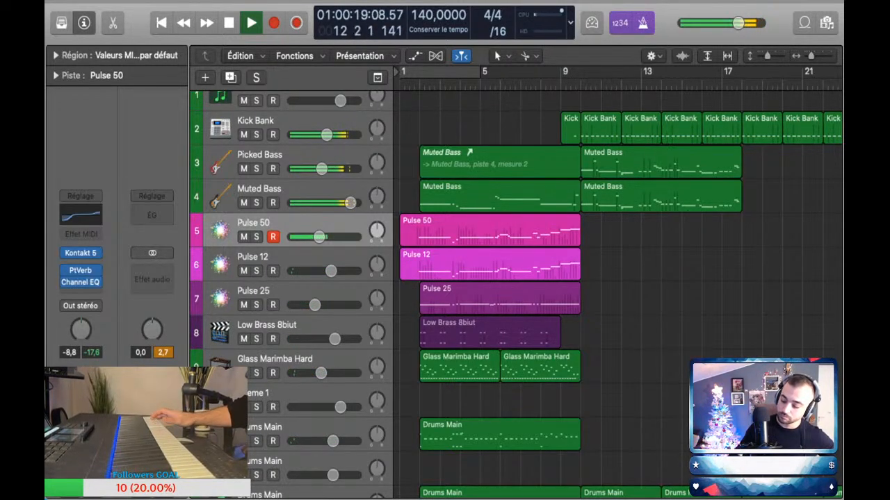
key(space)
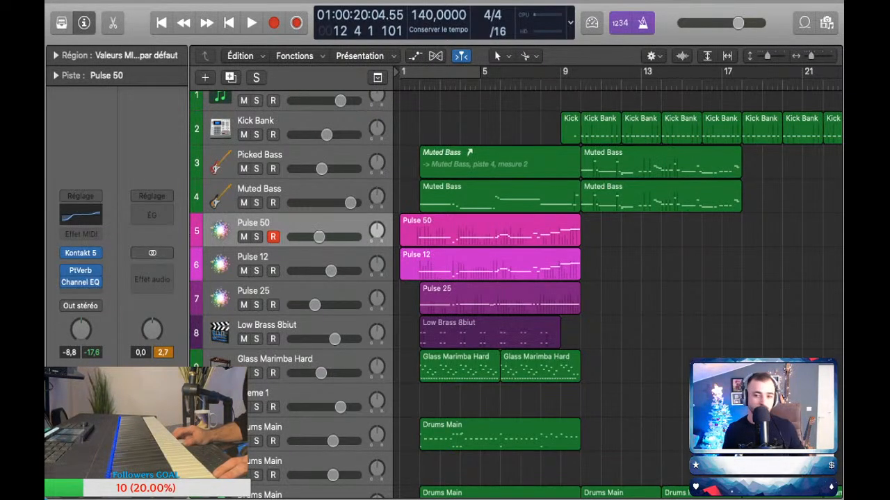
Step: Rehearse the Pulse 50 melody again over the whole new bass section, stopping at bar 18
key(space)
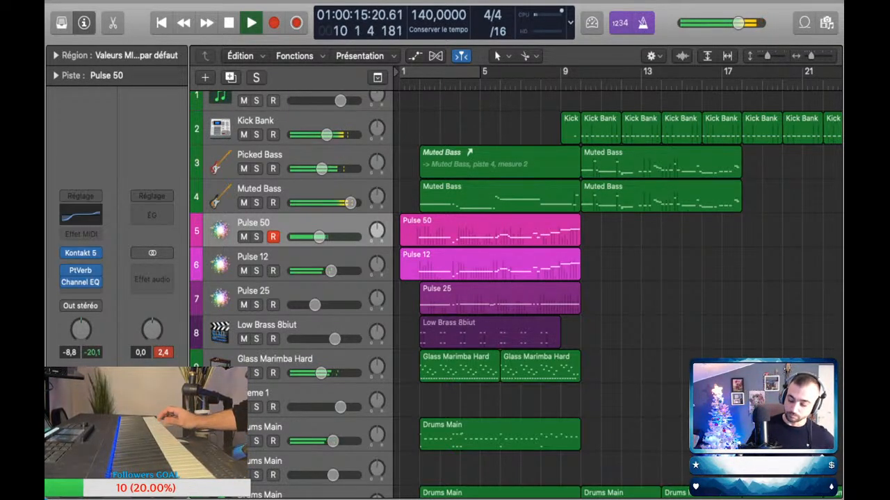
scroll(618, 278, right, 4)
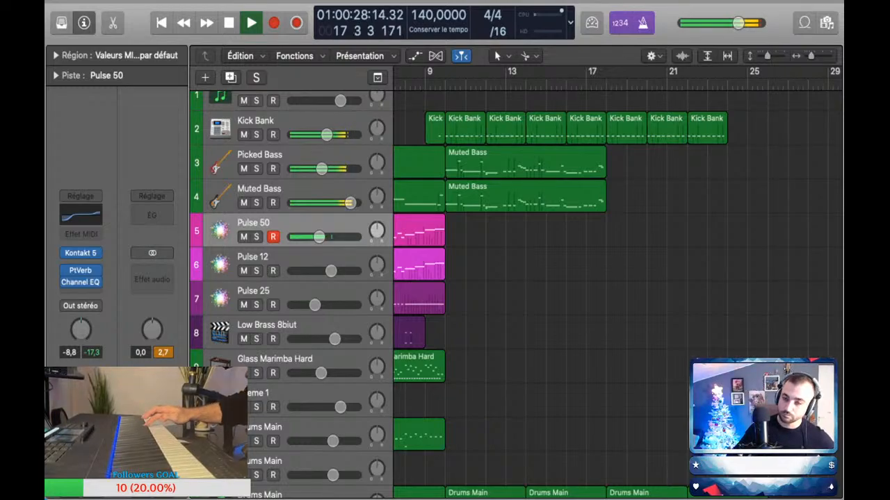
key(space)
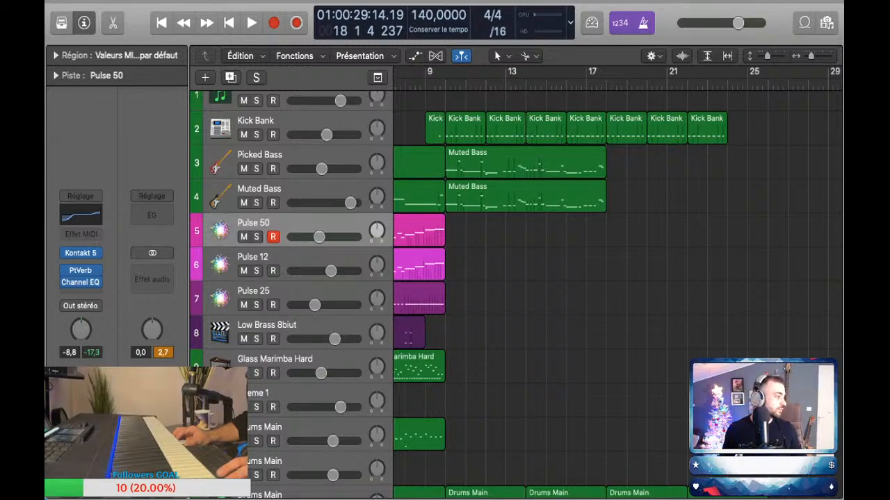
Step: Perform the Pulse 50 melody over playback of the new bass section and capture it as a MIDI region spanning bars 11 to 18
key(space)
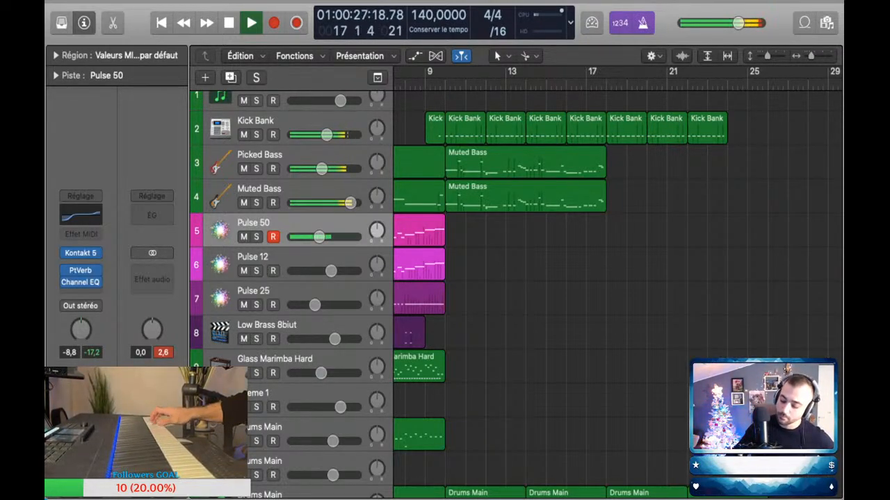
key(space)
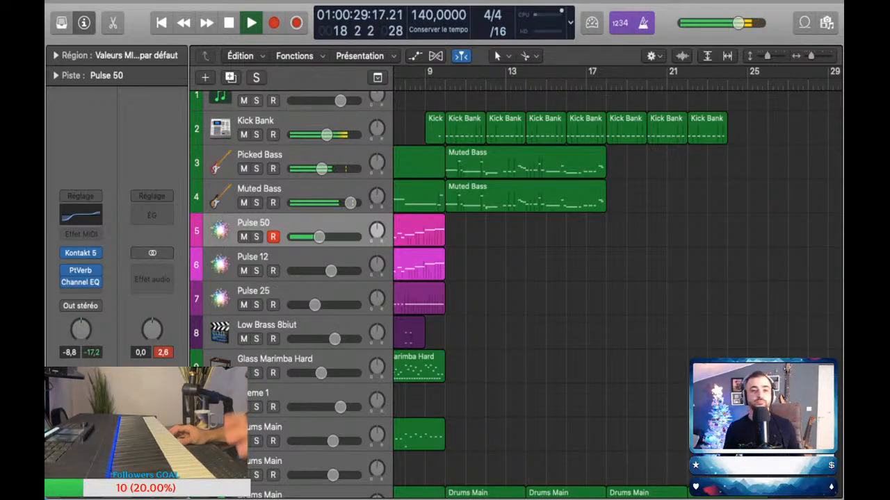
key(shift+r)
Step: Quantize all notes of the captured Pulse 50 region to 1/16 notes in the Piano Roll, then return to the arrangement
key(super+Down)
key(super+Right)
key(super+Right)
key(super+Right)
key(p)
key(space)
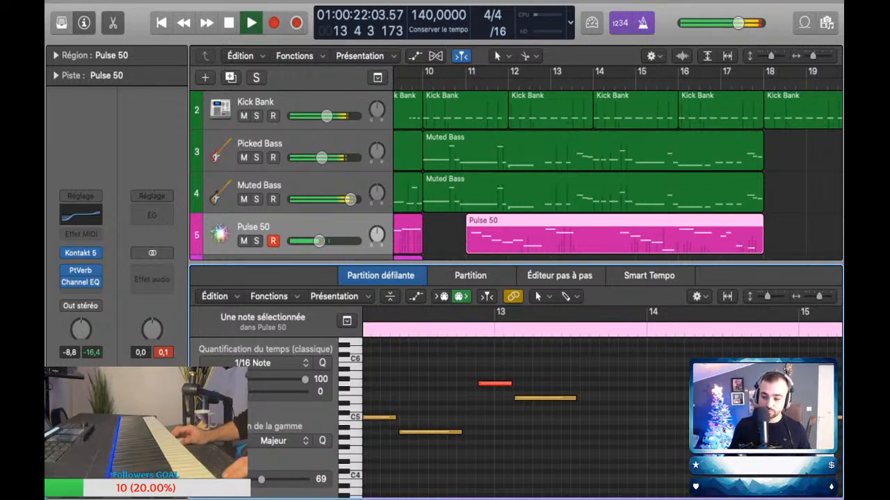
key(space)
key(super+a)
click(601, 445)
scroll(602, 445, left, 5)
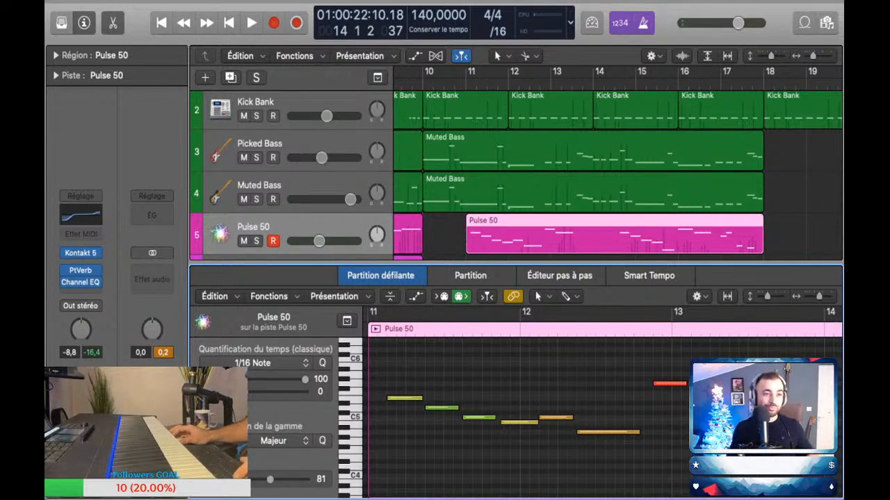
key(p)
key(super+Left)
key(super+Left)
key(super+Up)
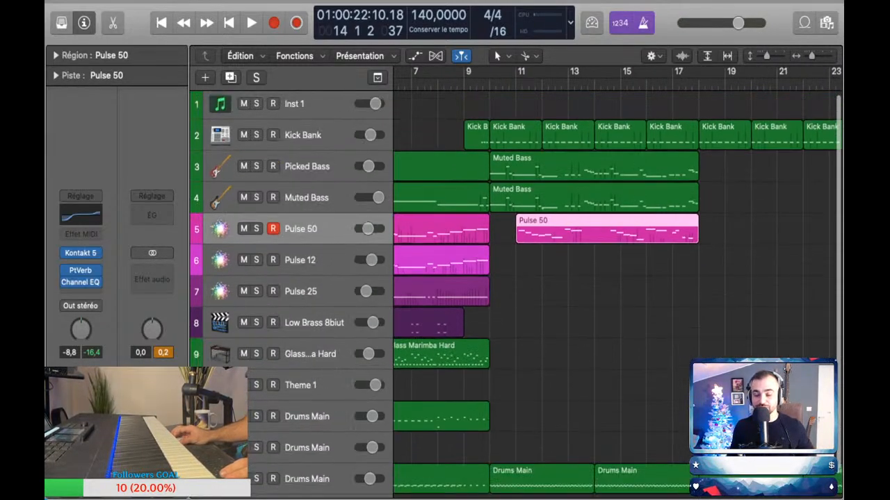
key(super+Left)
key(super+Up)
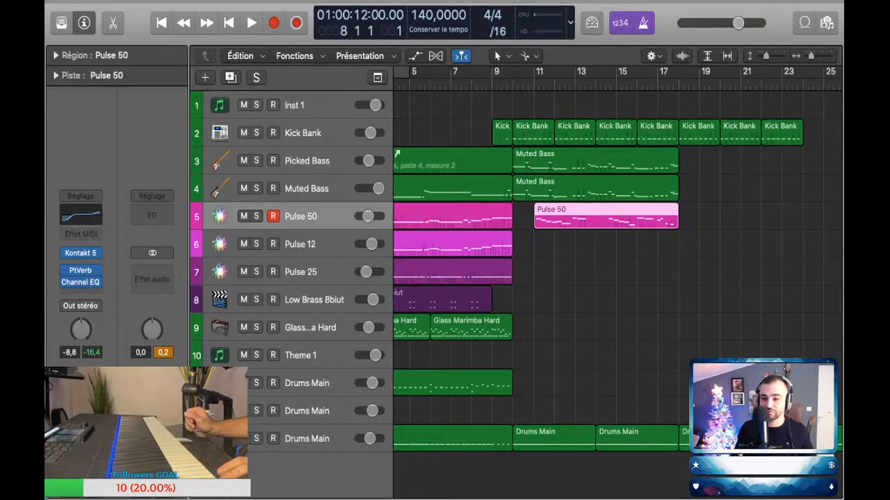
Step: Audition the new Pulse 50 melody from bar 8 and automate the track's volume down to -14.8 dB just before bar 11
key(space)
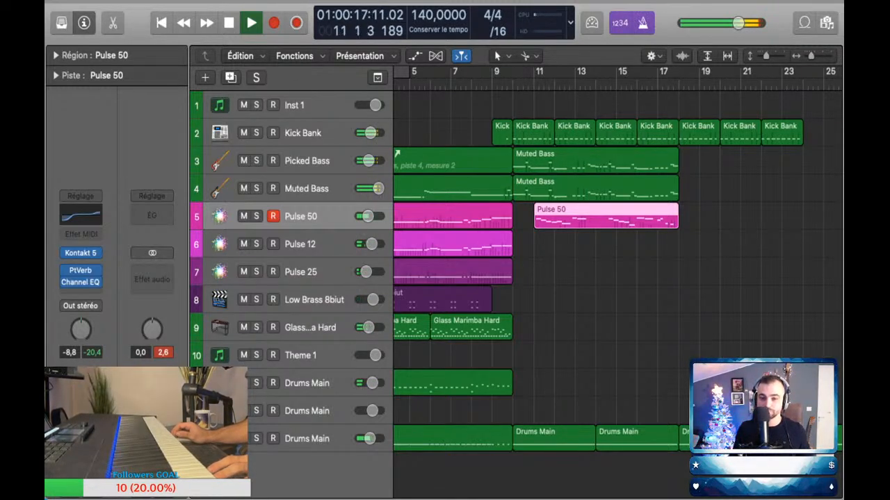
key(a)
key(space)
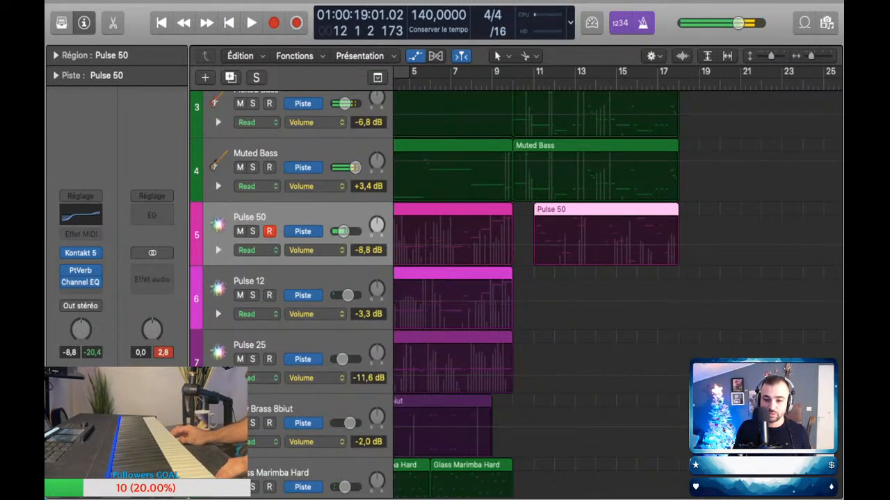
click(527, 245)
click(536, 244)
drag(536, 245, 533, 245)
key(a)
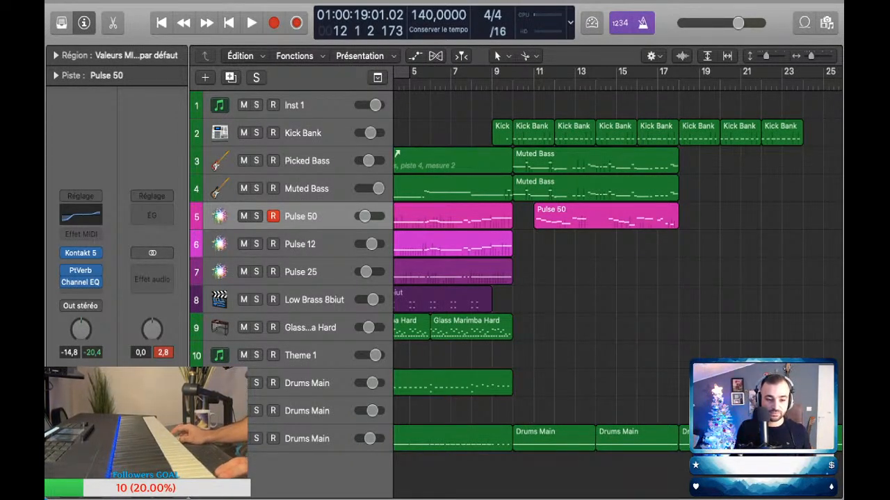
Step: Perform a Glass Marimba Hard part over playback, capture it as a region spanning bars 10 to 18, then delete the take
click(310, 328)
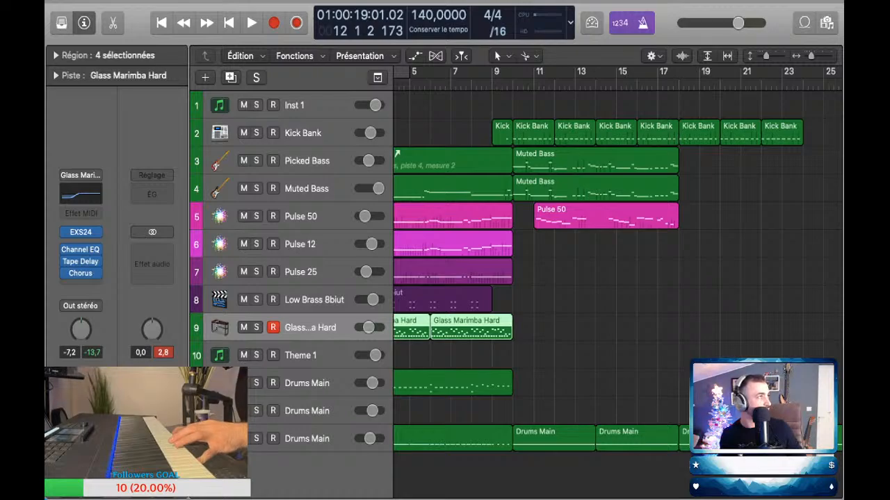
click(462, 85)
key(space)
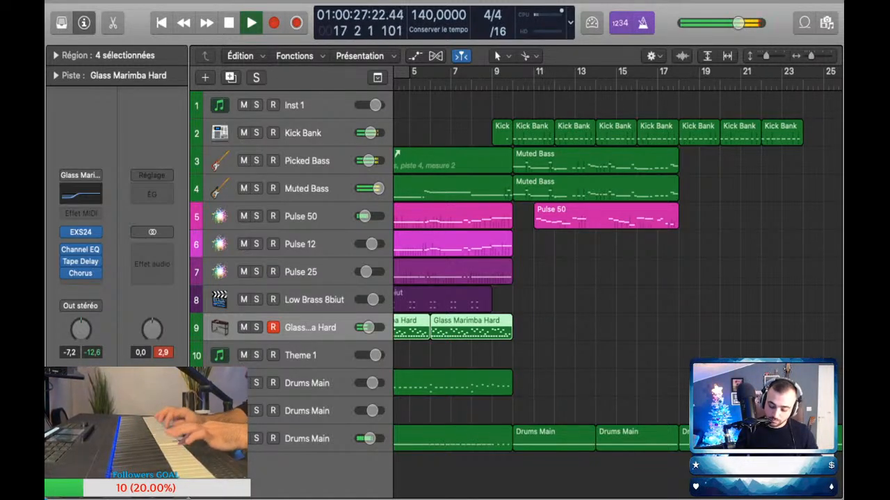
key(space)
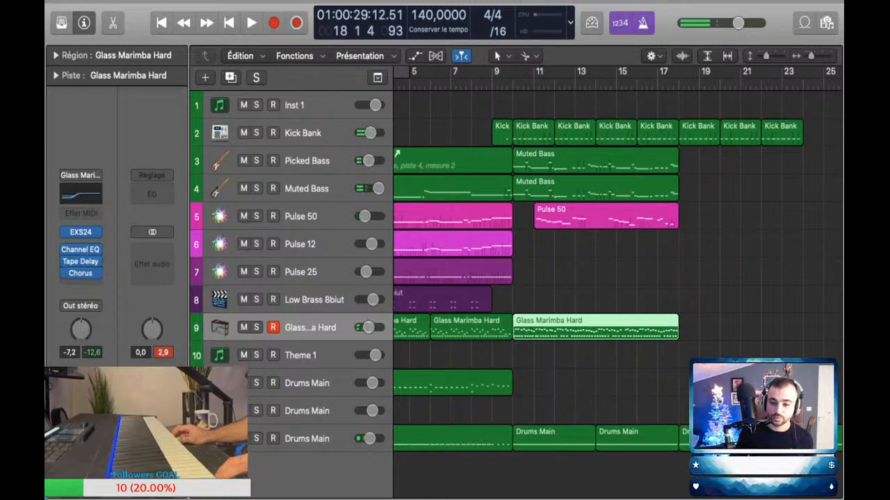
key(Delete)
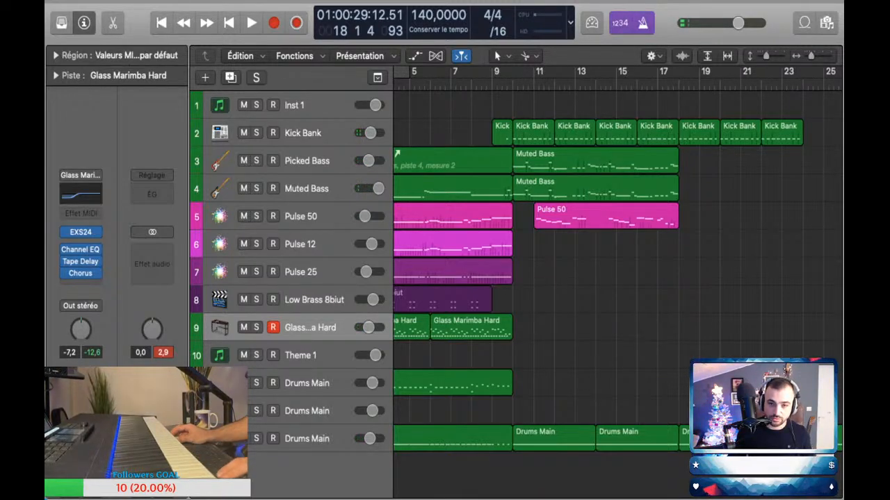
Step: Perform the Glass Marimba Hard part again, capture it as a MIDI region spanning bars 10 to 18 and check its notes
key(space)
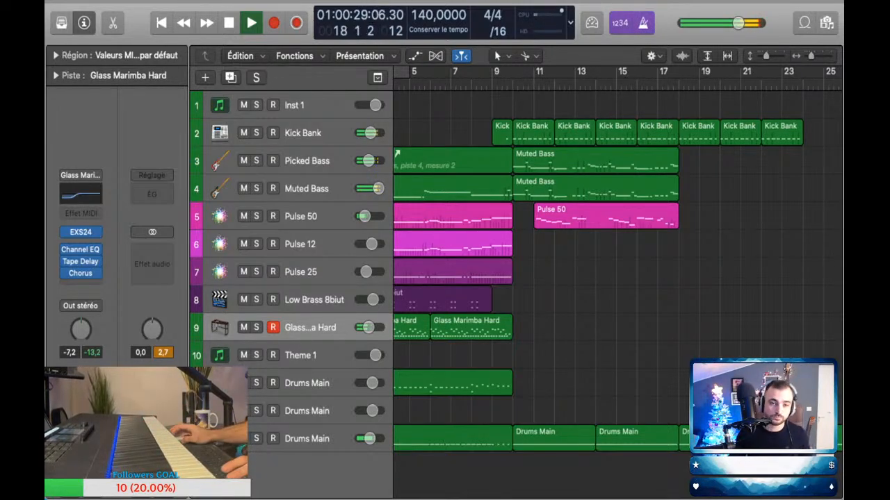
key(space)
key(shift+r)
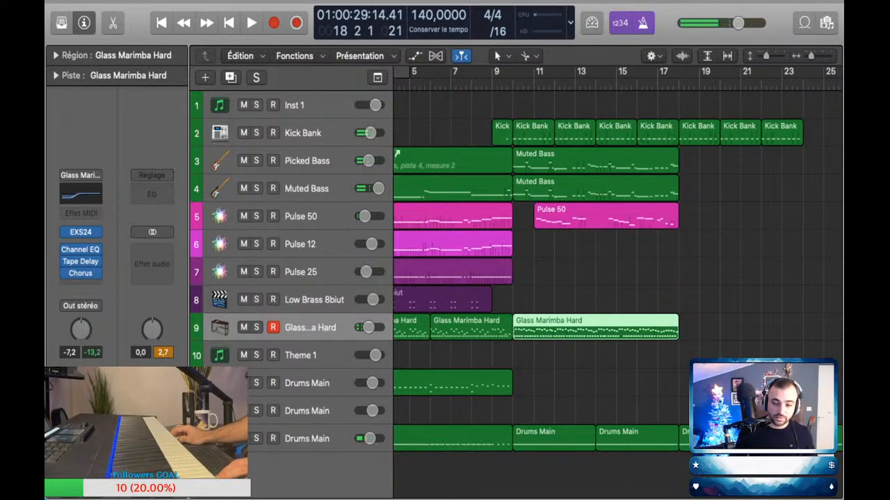
key(e)
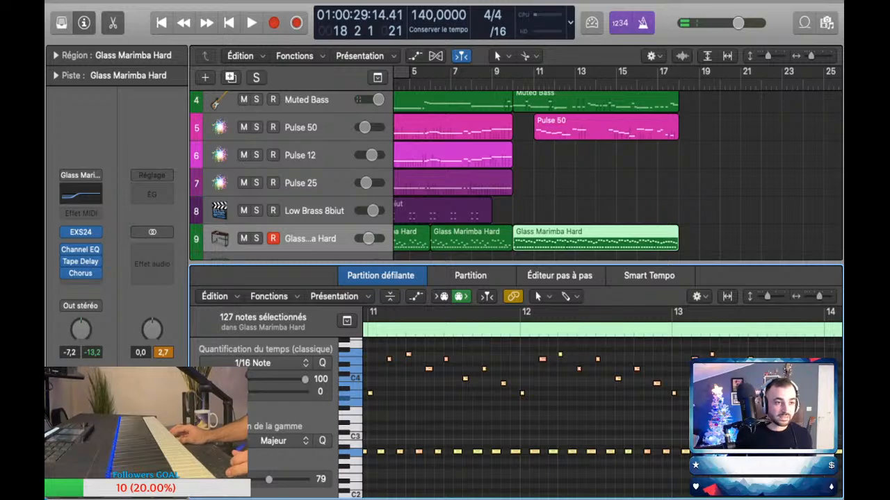
key(e)
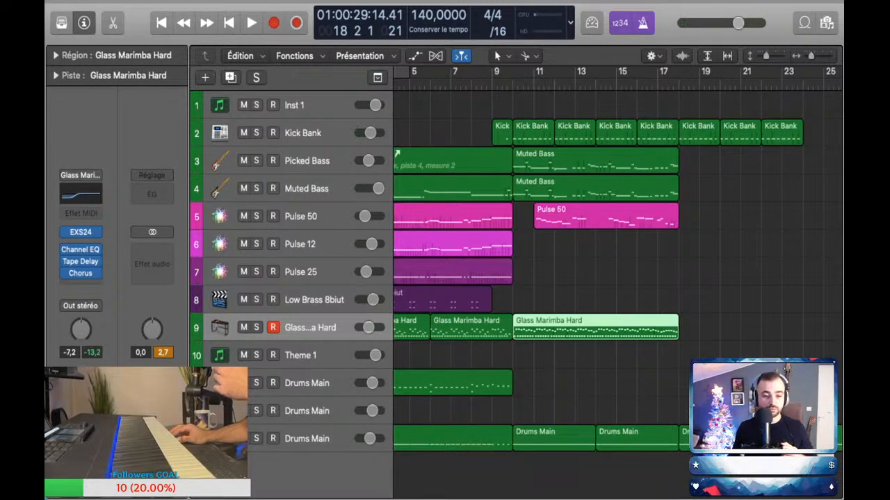
Step: Try out the Theme 1, Pulse 12 and Pulse 25 sounds for the next part, staying on Pulse 25
click(300, 355)
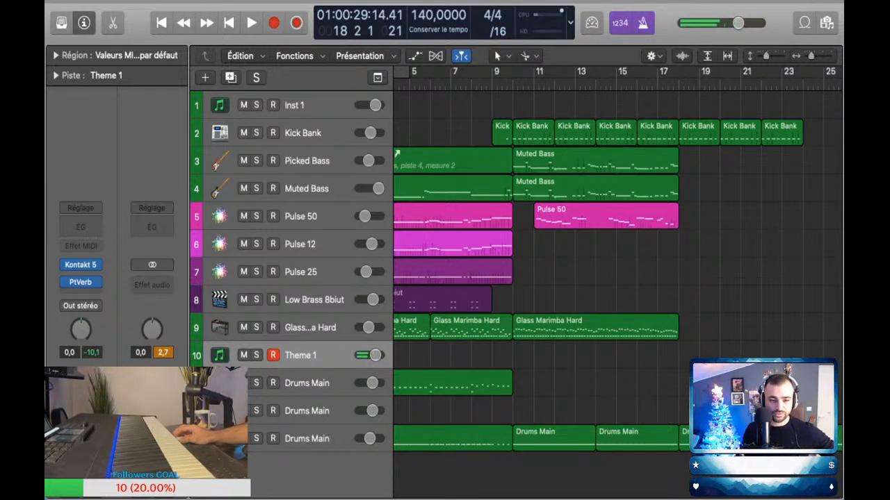
click(300, 244)
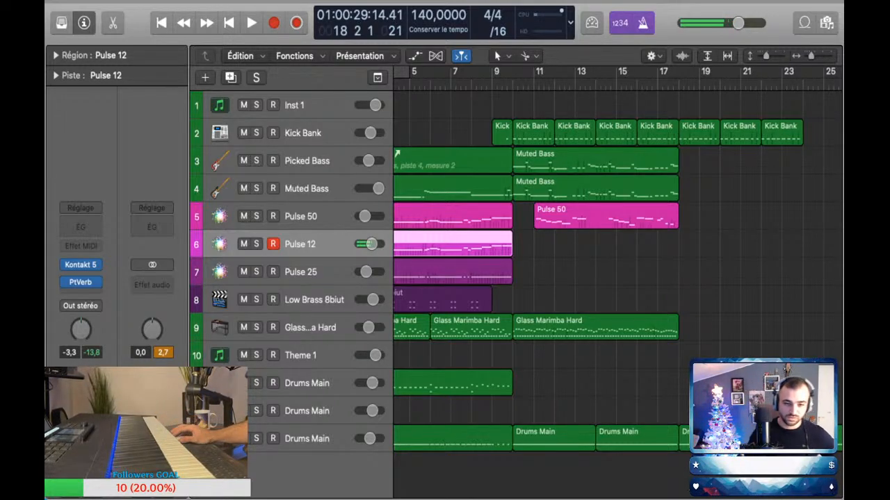
click(300, 272)
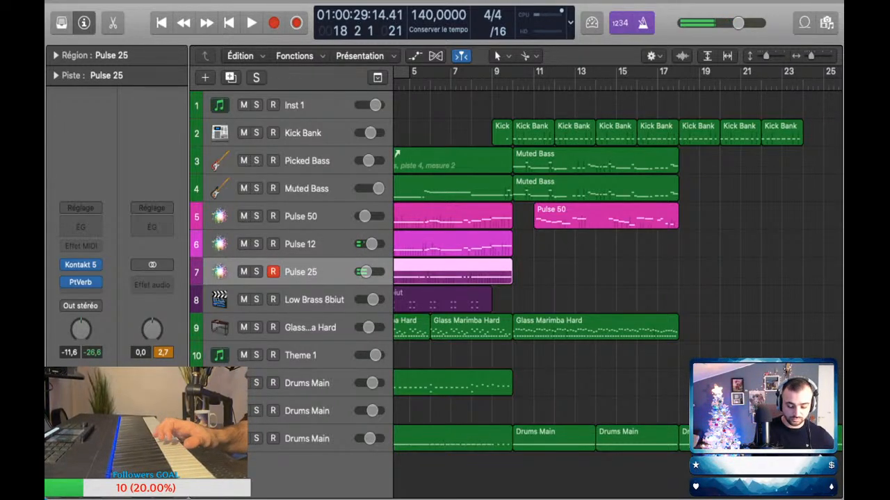
Step: Automate the Pulse 25 volume up to -4.3 dB shortly after bar 10 and rehearse the sound over playback
key(a)
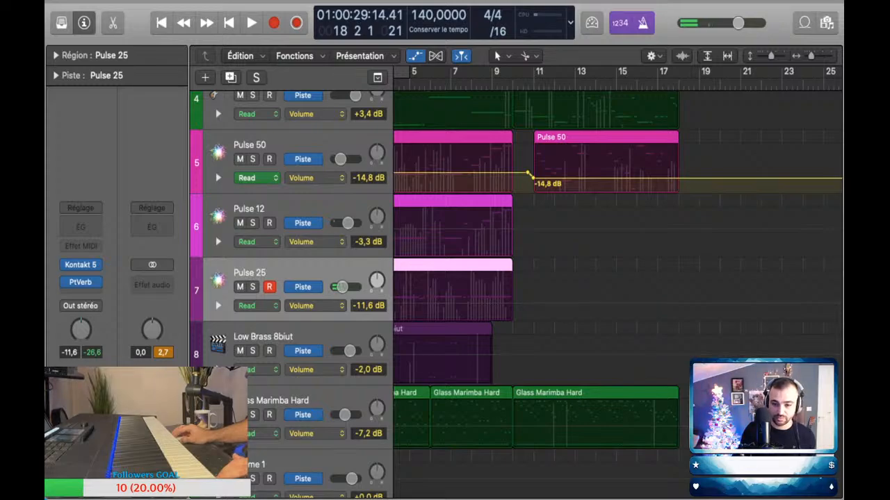
click(520, 304)
click(525, 304)
drag(525, 304, 524, 295)
key(space)
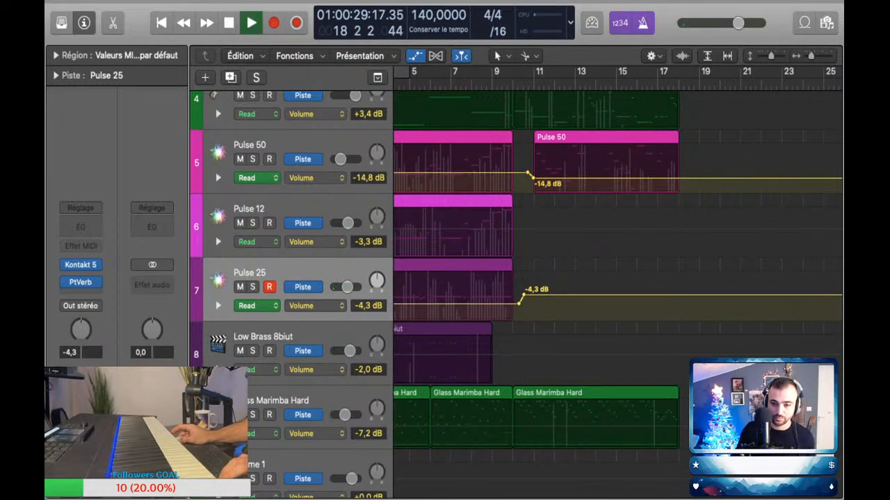
key(a)
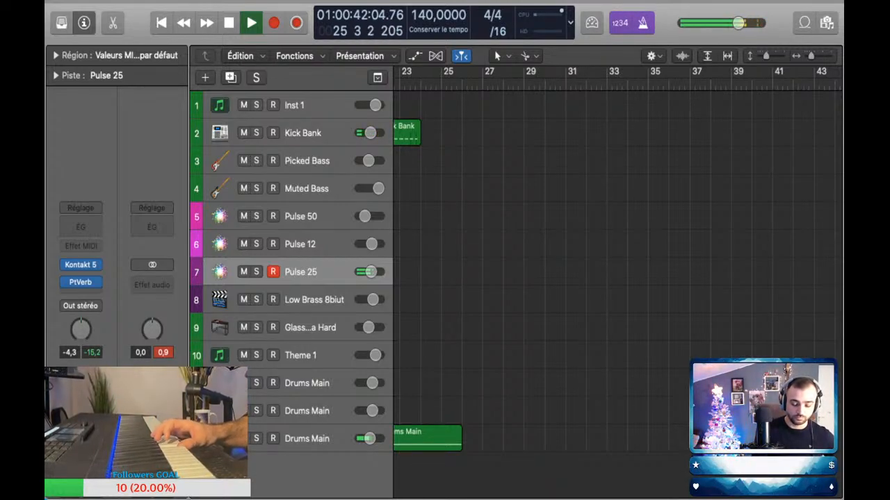
Step: Replay from just before bar 9 while raising the Pulse 25 volume automation after bar 10 to +1.5 dB
scroll(617, 271, left, 10)
scroll(617, 271, left, 2)
click(482, 84)
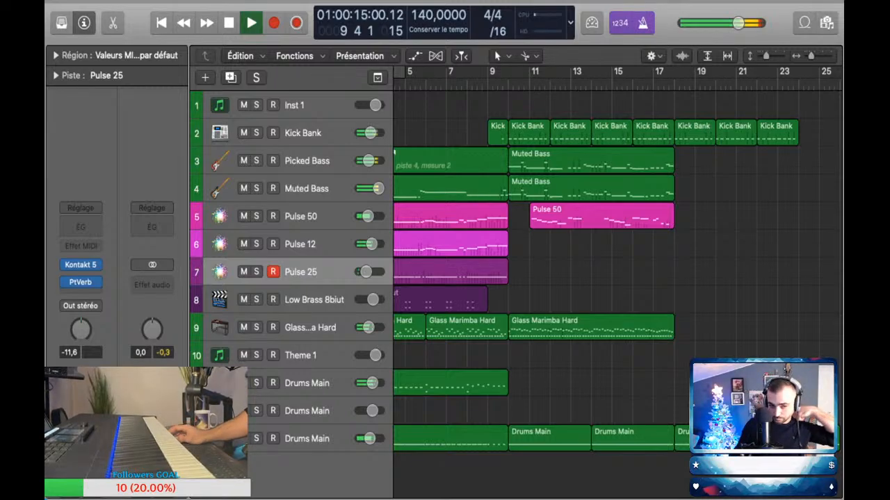
key(a)
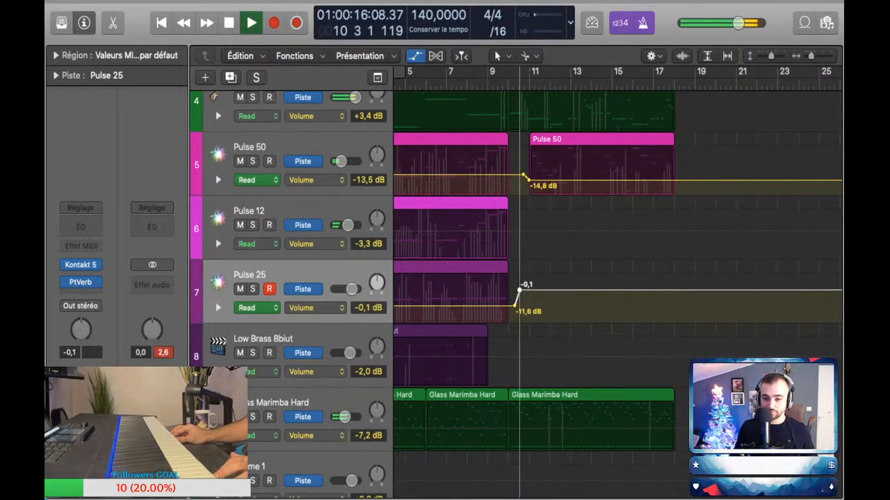
key(a)
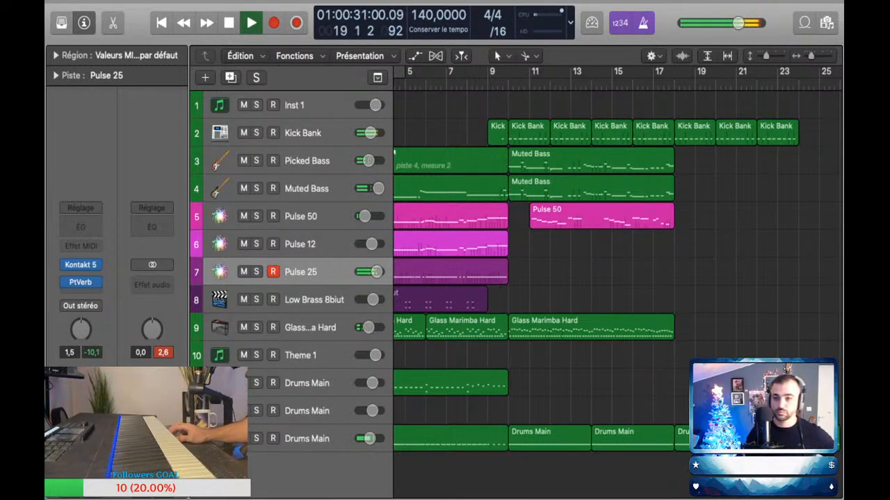
Step: Perform a Pulse 25 melody over playback from about bar 16 and capture it as a MIDI region spanning bars 17 to 26
click(633, 84)
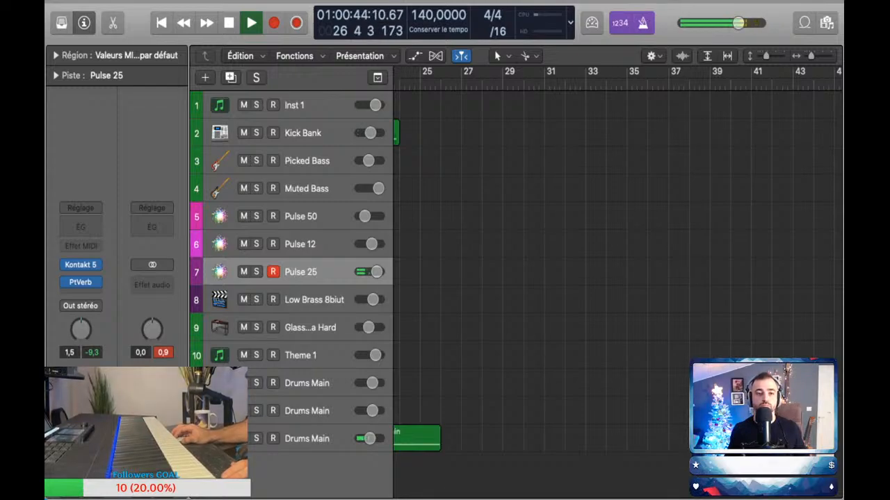
key(shift+r)
scroll(617, 271, down, 5)
scroll(617, 271, left, 5)
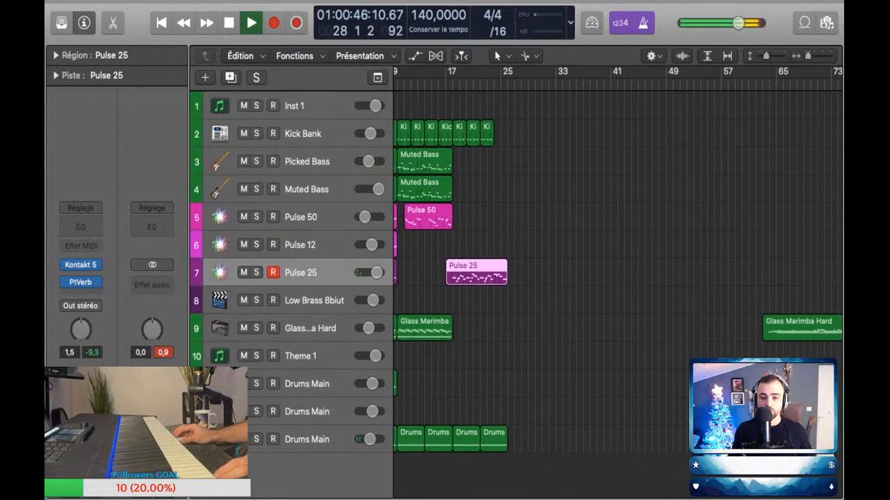
Step: Copy the last Kick Bank region to bar 24 and audition the arrangement from about bar 8 into bar 14
drag(487, 132, 501, 133)
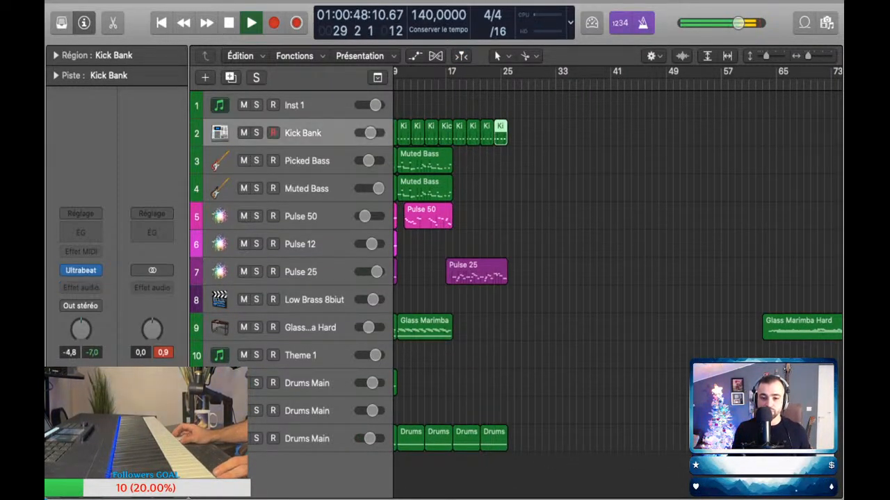
scroll(617, 279, left, 5)
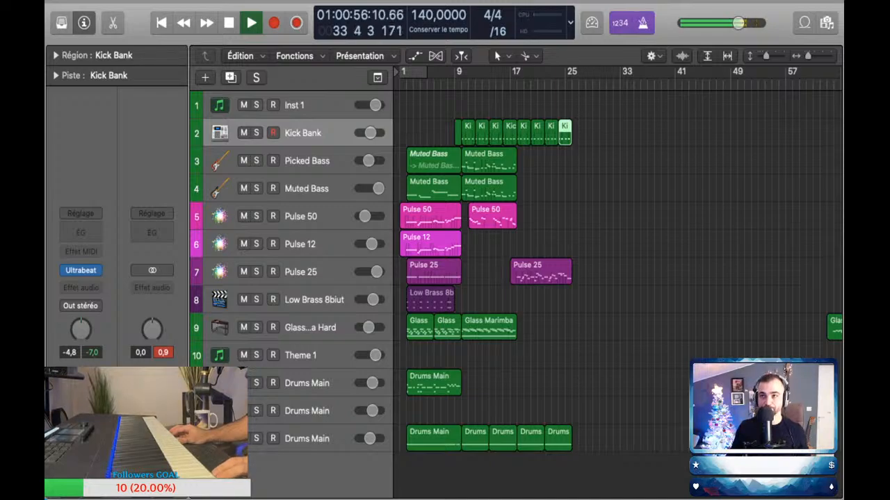
click(454, 84)
scroll(458, 209, up, 3)
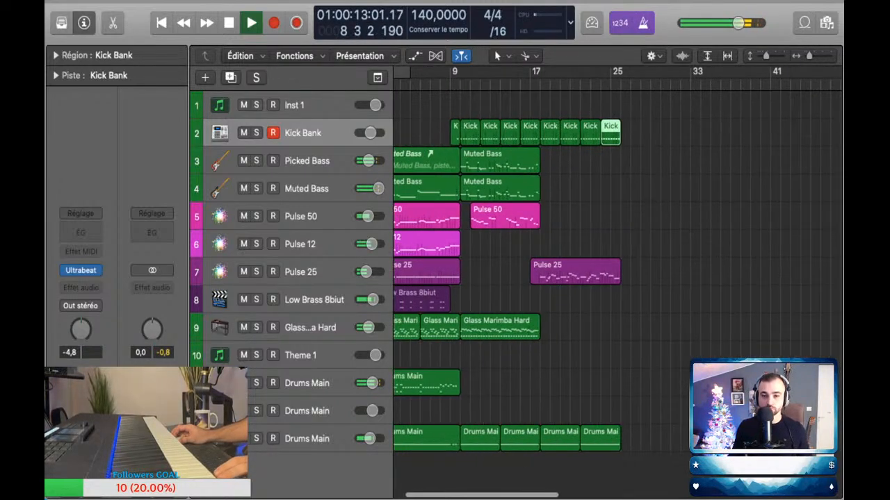
scroll(618, 265, left, 2)
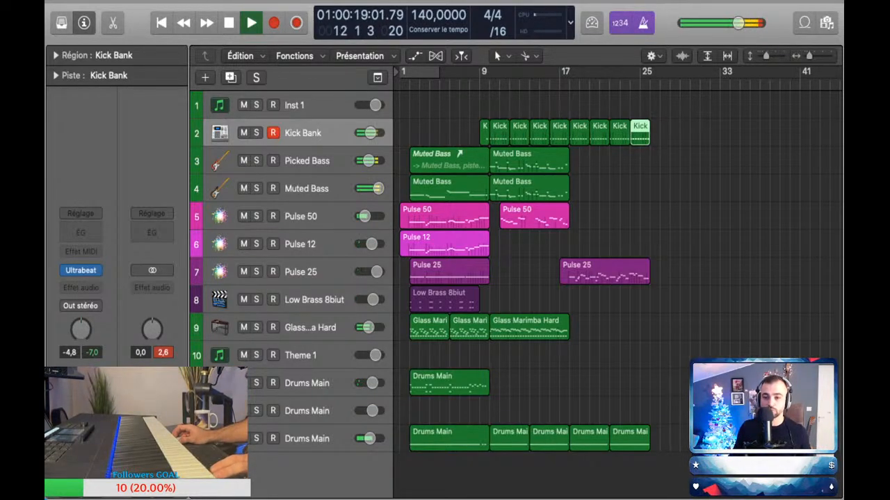
key(a)
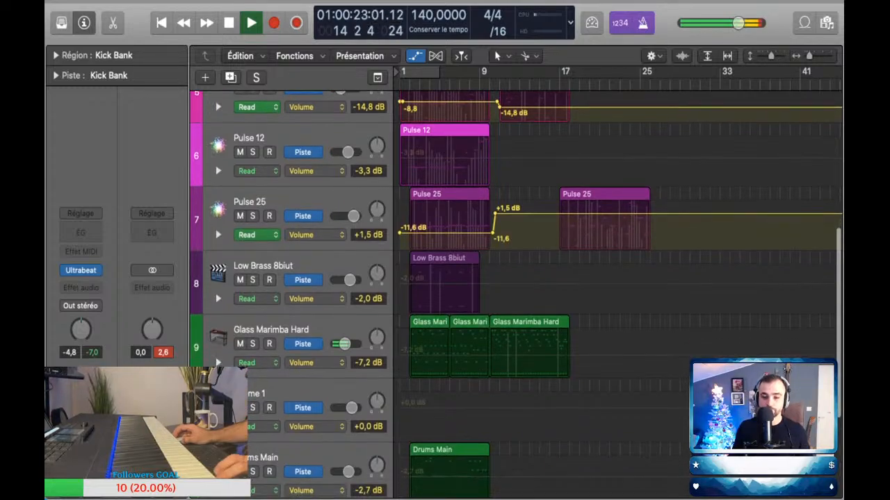
key(space)
key(a)
Step: Perform a Pulse 12 chord part over playback from about bar 8 and capture it as a MIDI region spanning bars 10 to 15
click(300, 244)
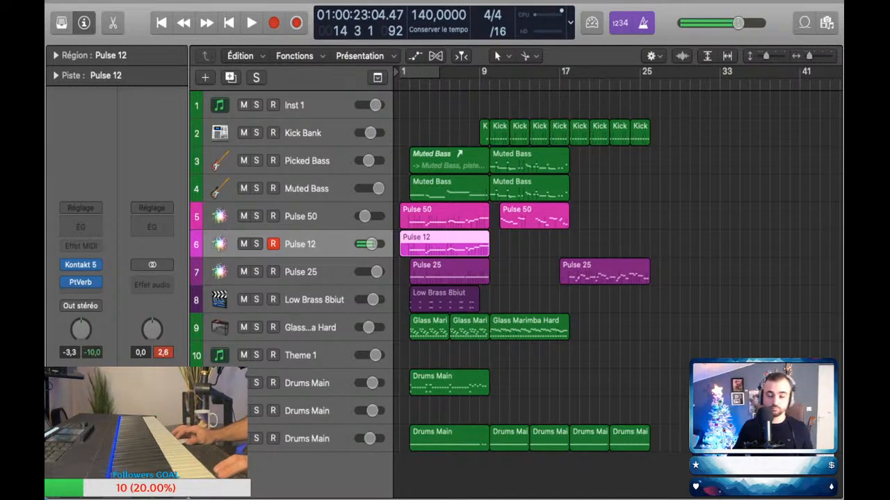
click(469, 84)
key(space)
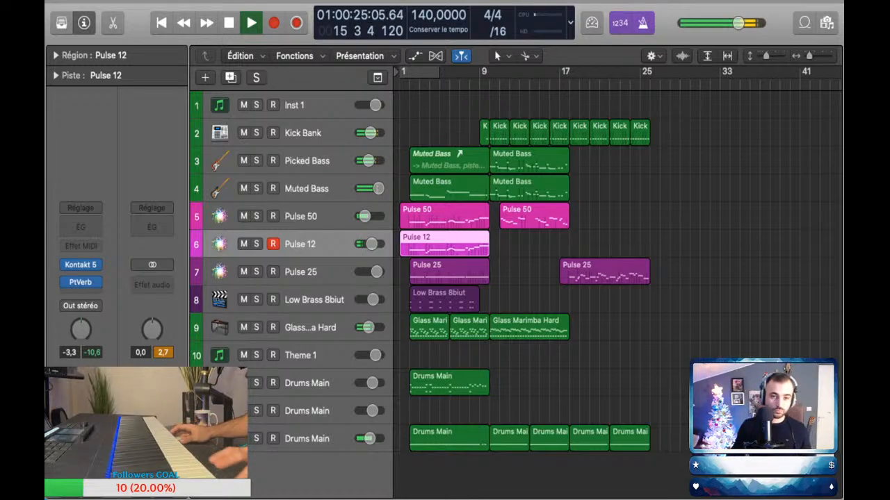
key(space)
key(shift+r)
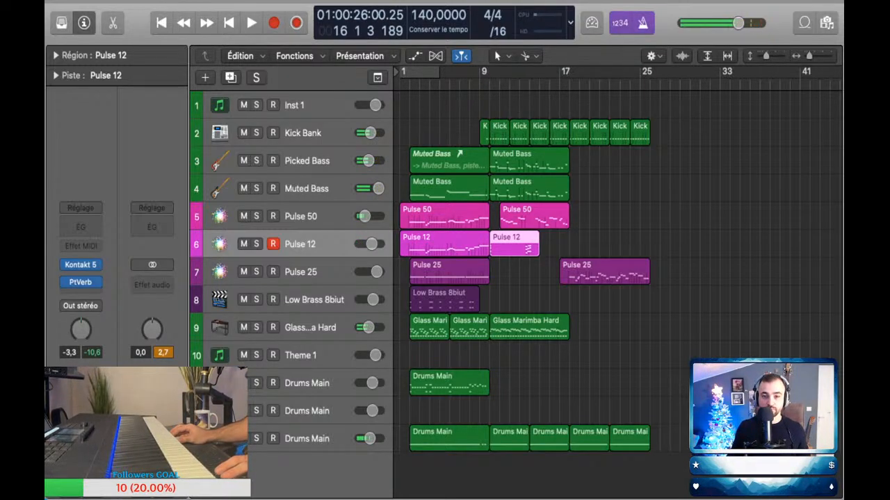
Step: Check the captured Pulse 12 notes in the piano roll while replaying the arrangement from about bar 7 to bar 17
key(p)
click(460, 83)
key(space)
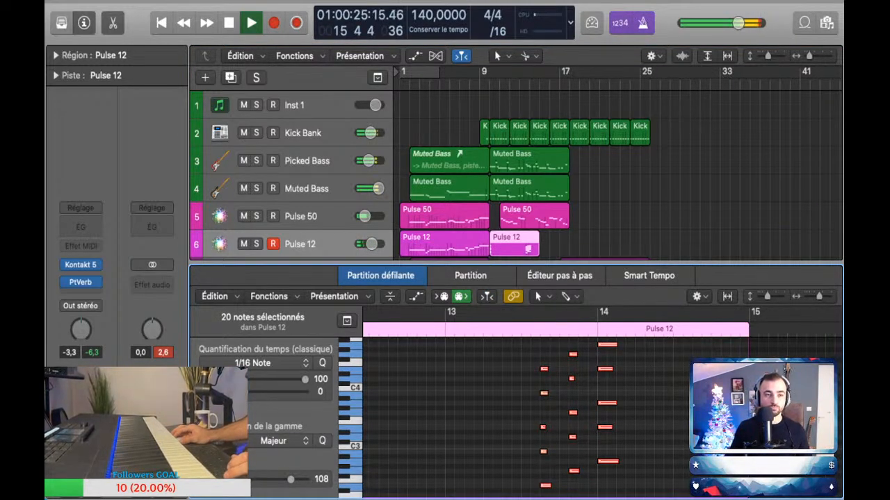
key(p)
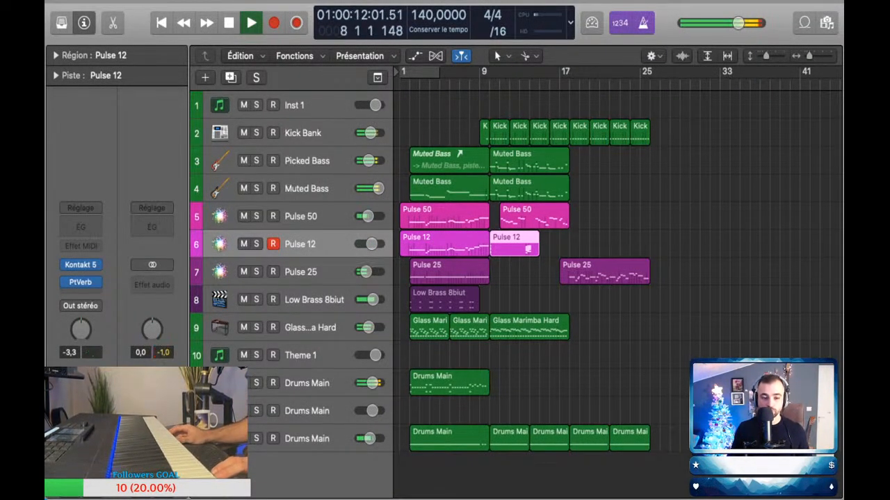
key(space)
click(306, 438)
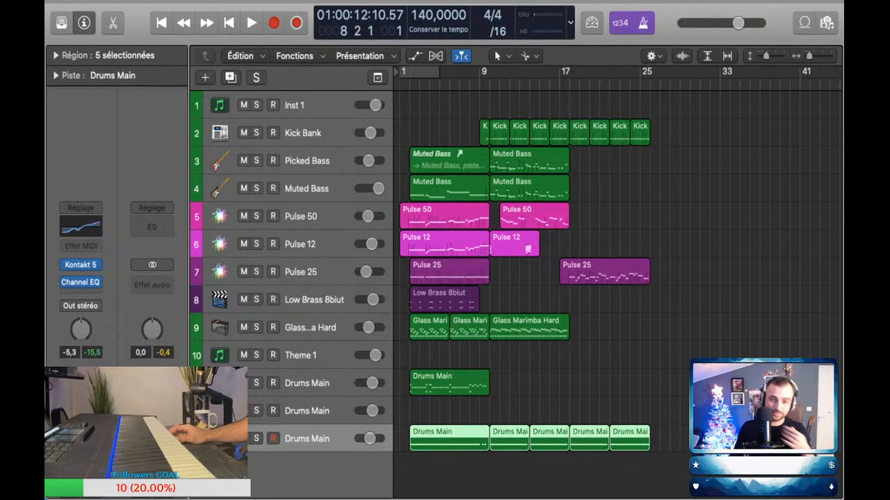
key(alt+shift+d)
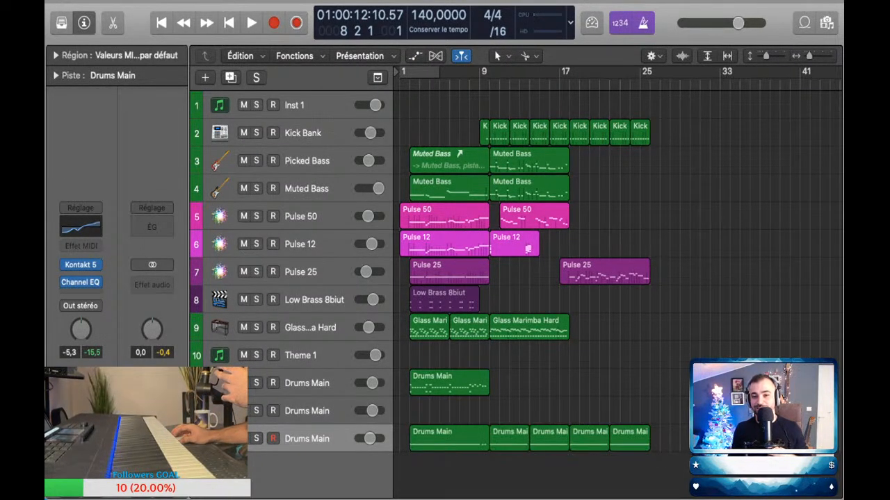
key(comma)
key(period)
key(comma)
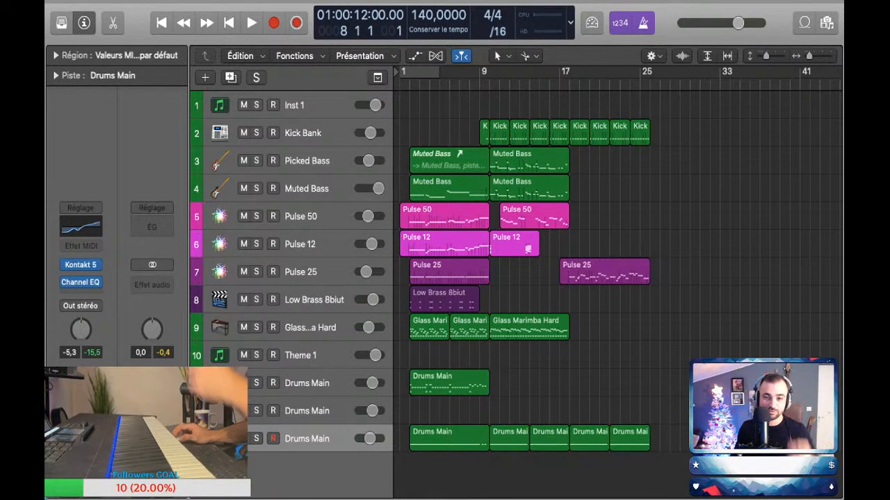
key(period)
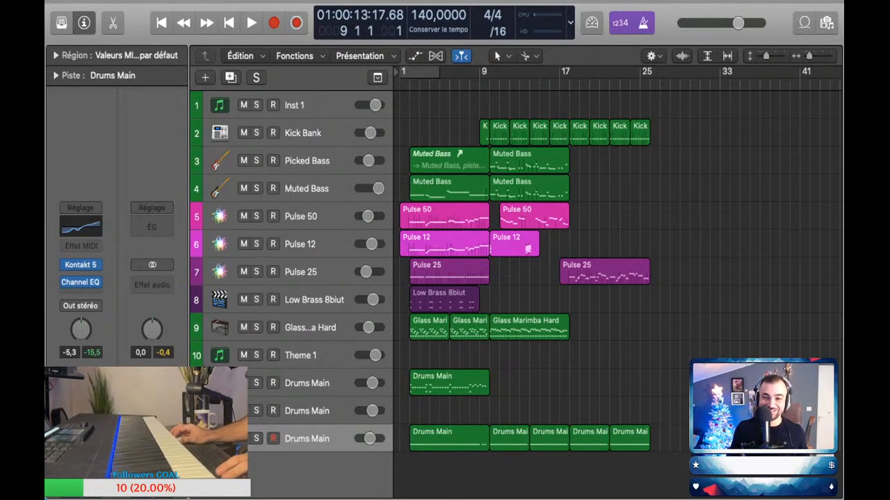
key(comma)
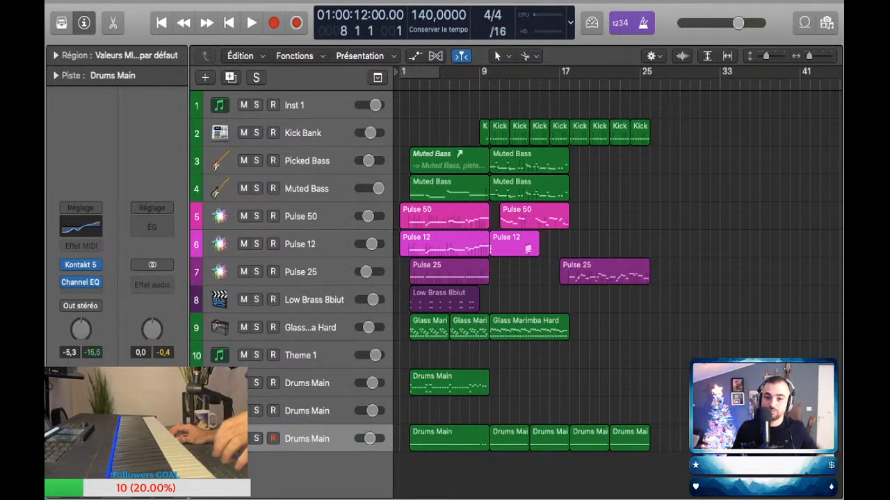
Step: Audition the arrangement from about bar 9 into bar 14, enlarging the timeline around the new Pulse 12 region
key(period)
key(space)
key(space)
key(period)
key(period)
drag(500, 84, 481, 84)
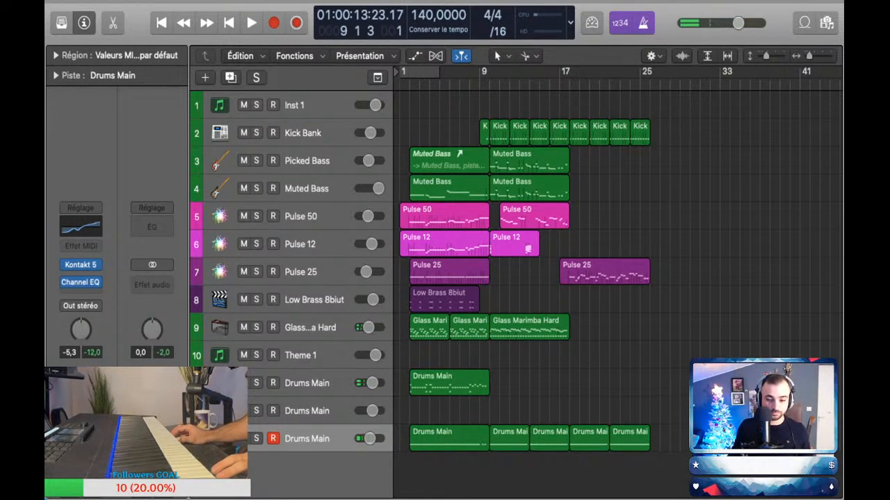
key(space)
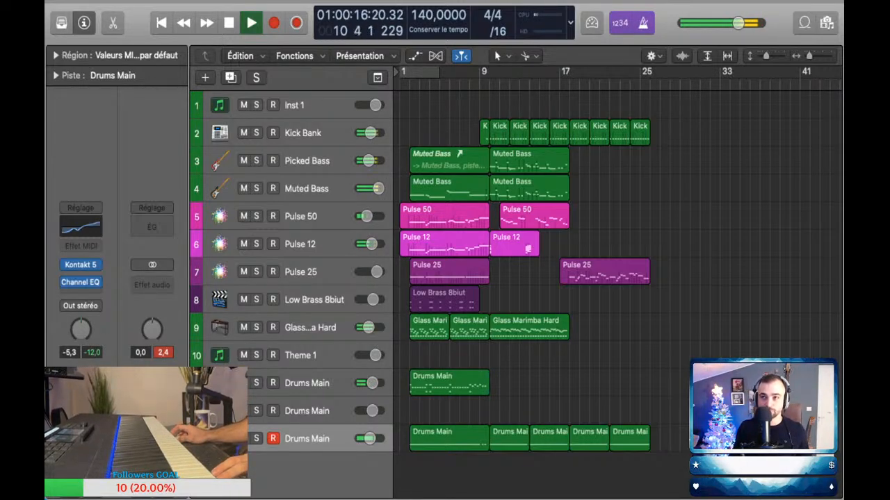
key(super+Up)
key(super+Up)
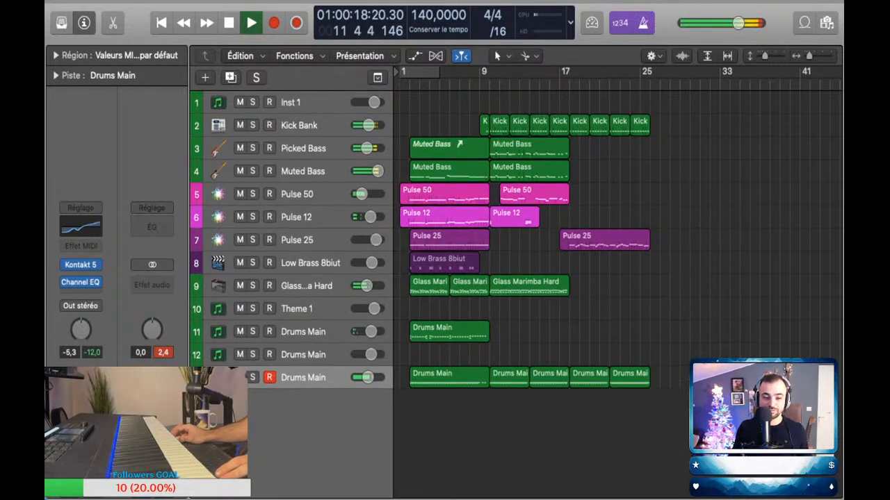
key(super+Right)
key(super+Down)
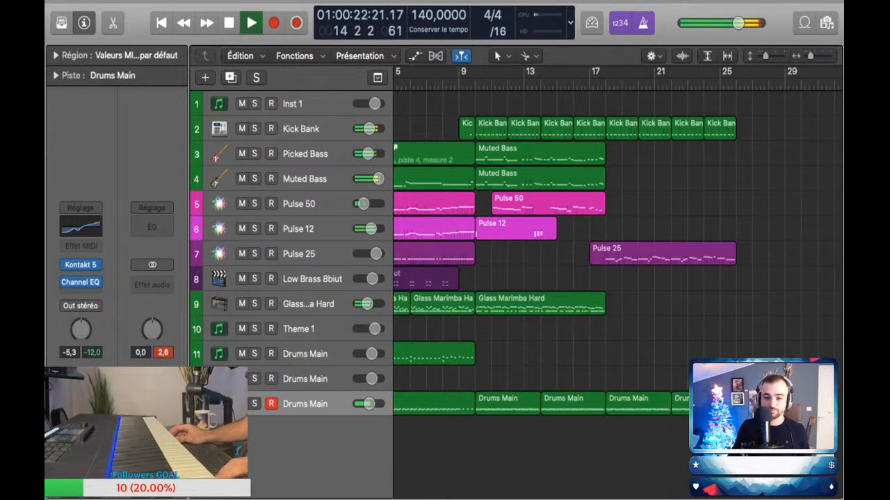
key(space)
Step: Replay the new Pulse 12 region from about bar 9 and solo its track to judge its level
click(516, 228)
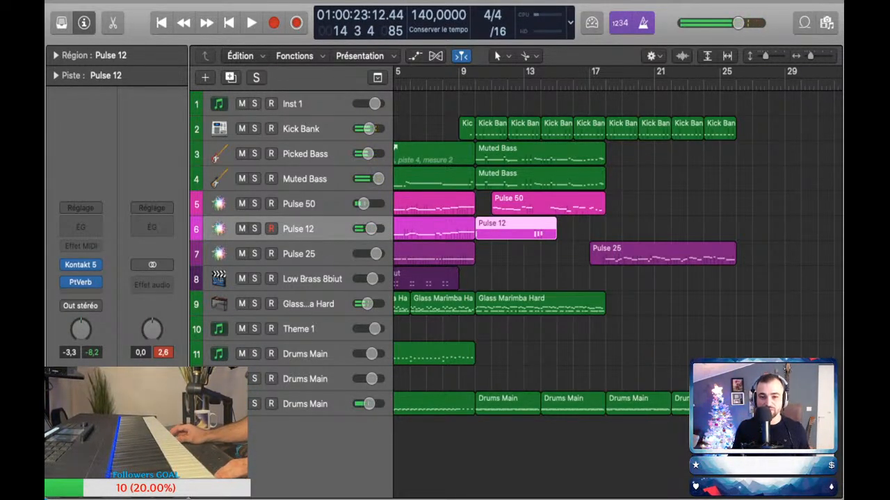
click(459, 85)
key(space)
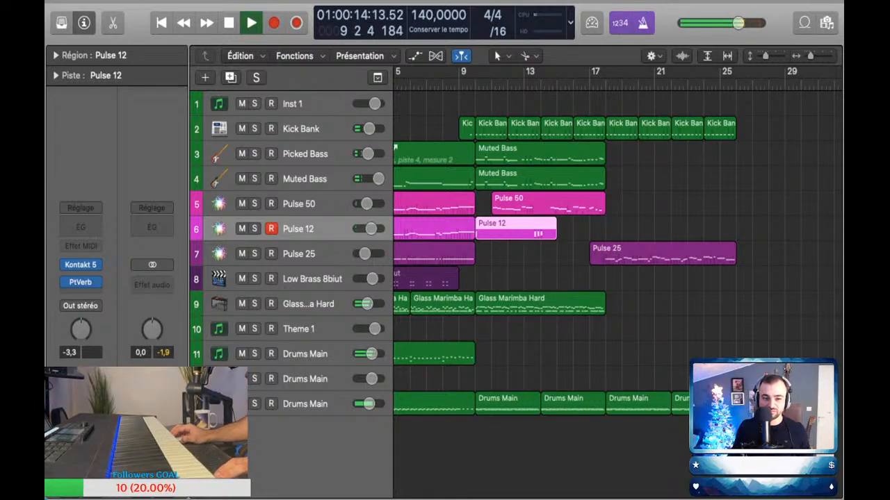
key(s)
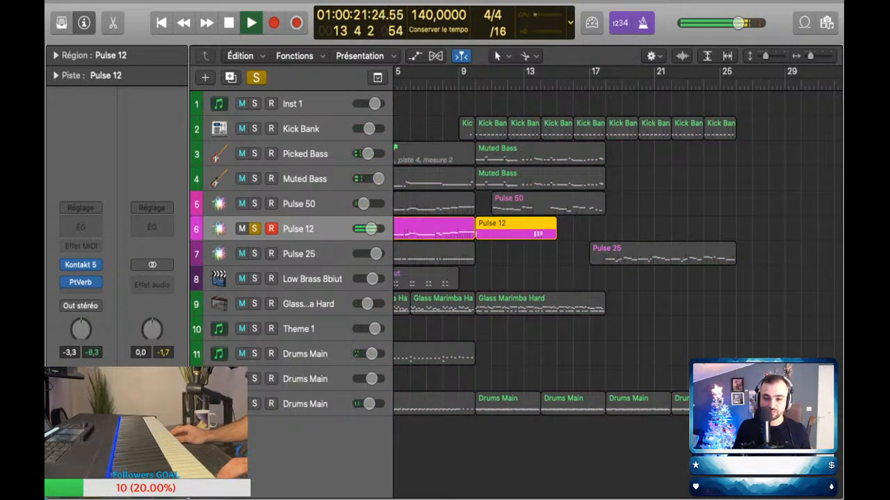
key(space)
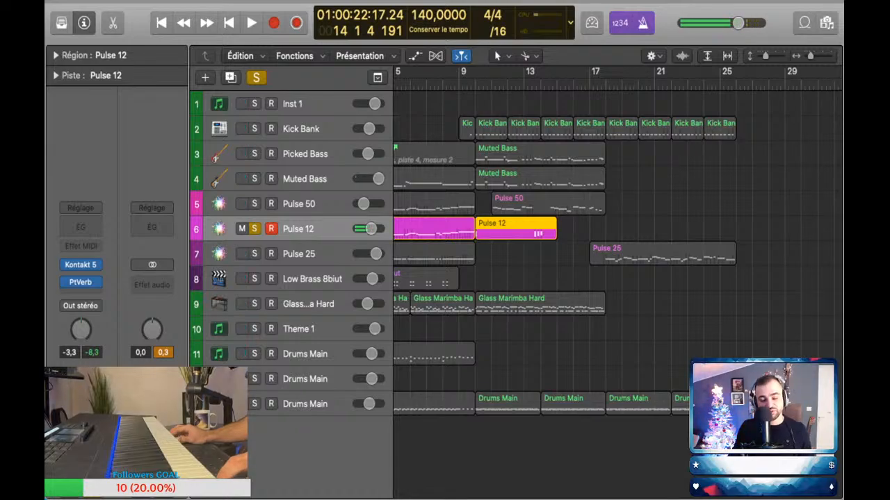
Step: Automate the Pulse 12 volume down to -8.5 dB at bar 10 and take the track out of solo
key(a)
click(474, 261)
click(476, 262)
drag(476, 261, 476, 268)
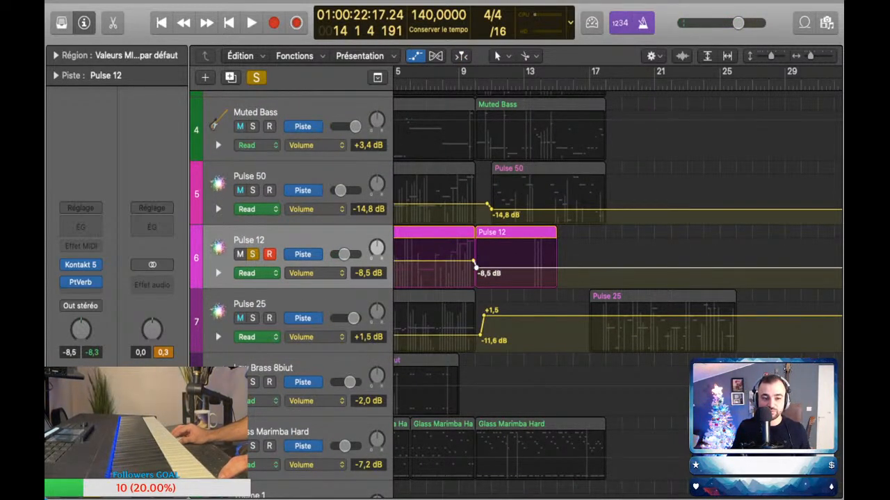
key(a)
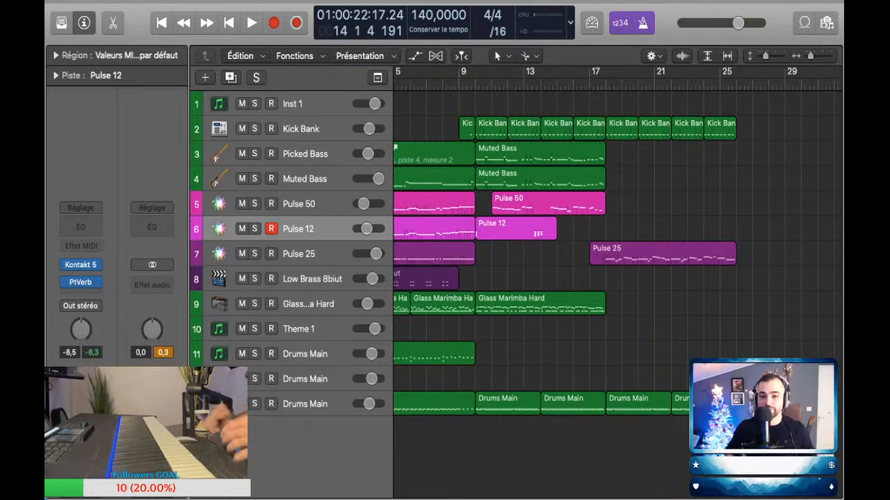
click(461, 84)
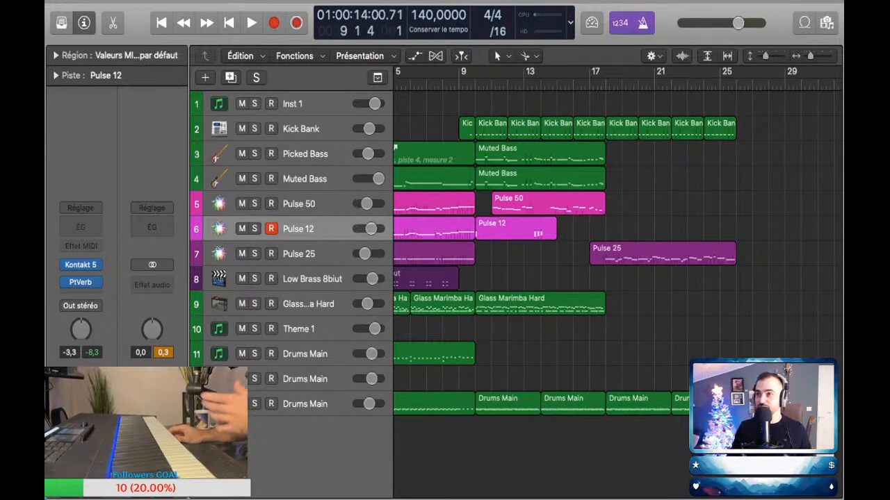
key(super+Right)
key(super+Right)
key(super+Right)
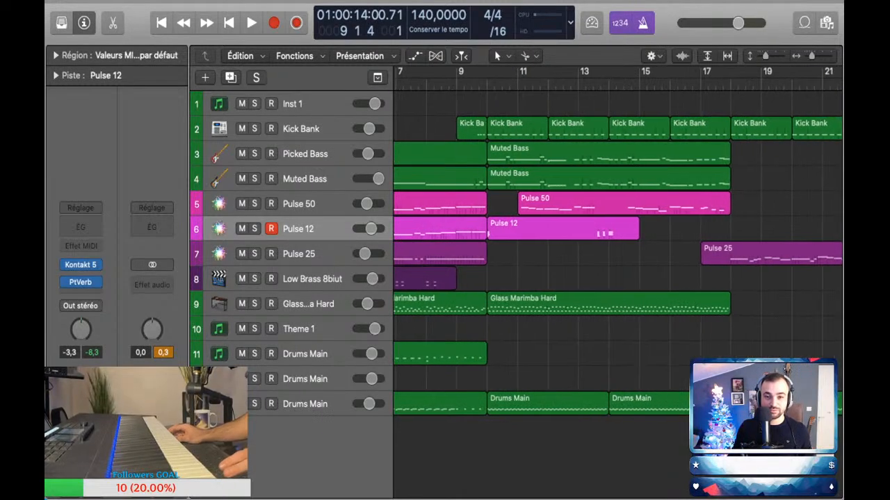
key(comma)
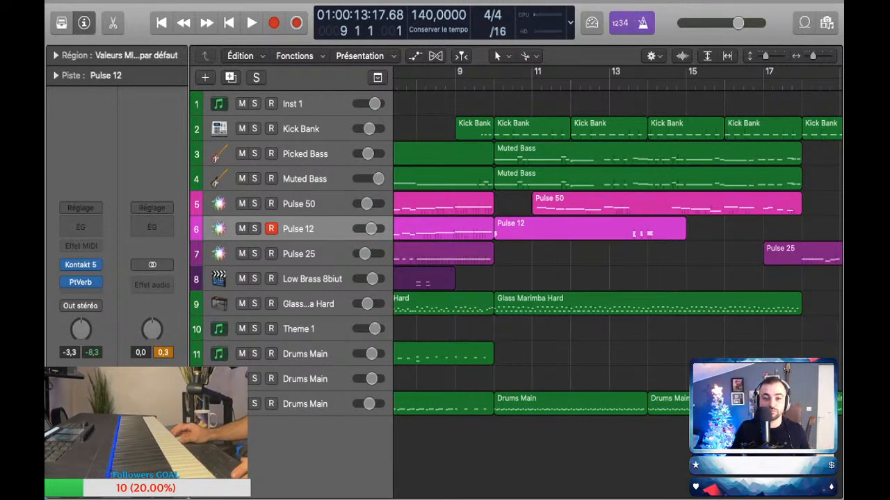
click(424, 84)
scroll(424, 84, down, 3)
scroll(617, 229, down, 1)
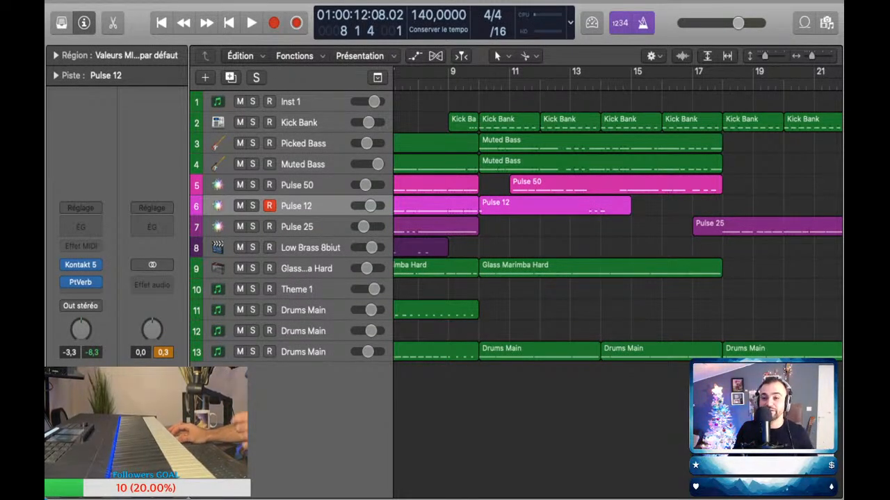
Step: Play the arrangement from bar 9 to bar 18 to check the new balance, making Pulse 12 the active track for playing along
key(period)
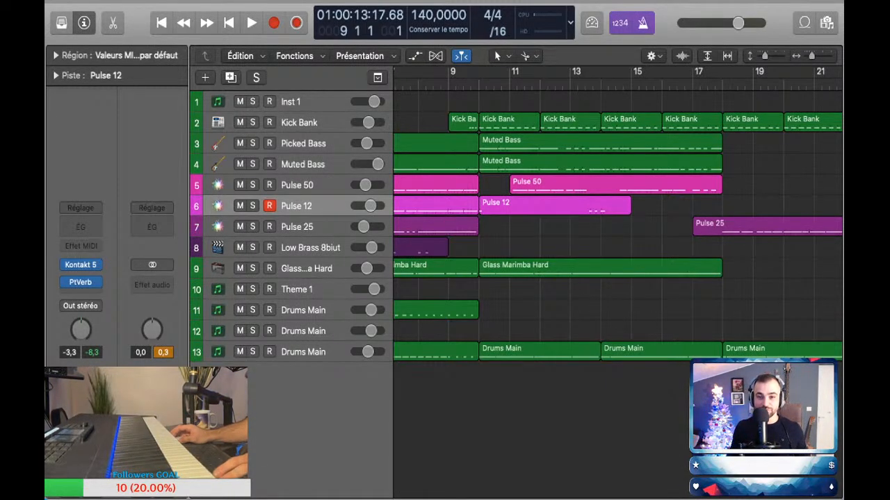
key(space)
scroll(617, 229, left, 1)
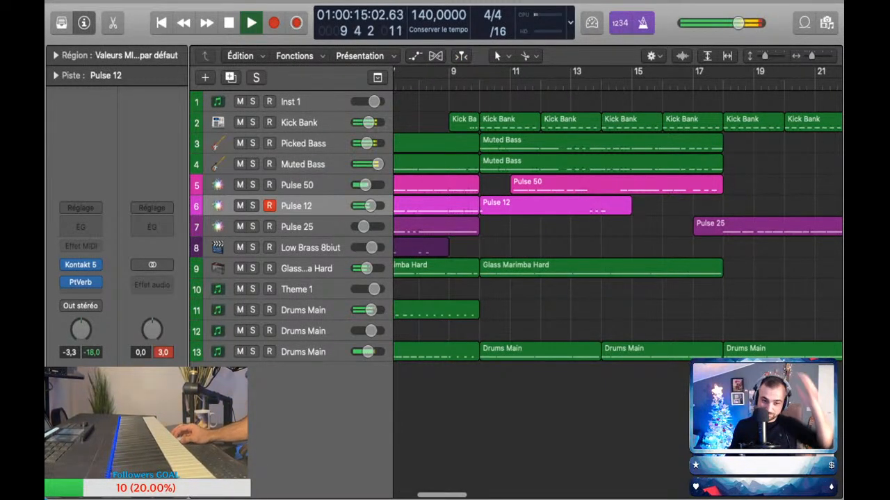
click(310, 248)
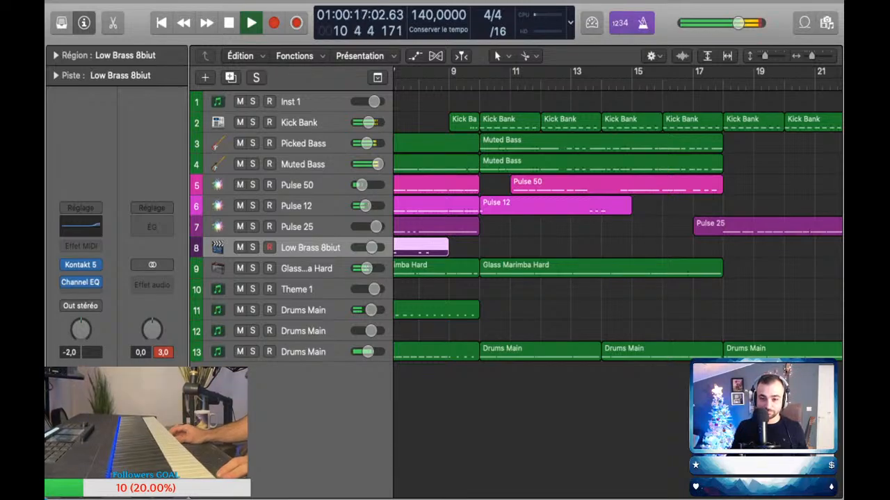
scroll(617, 229, right, 5)
scroll(617, 230, down, 3)
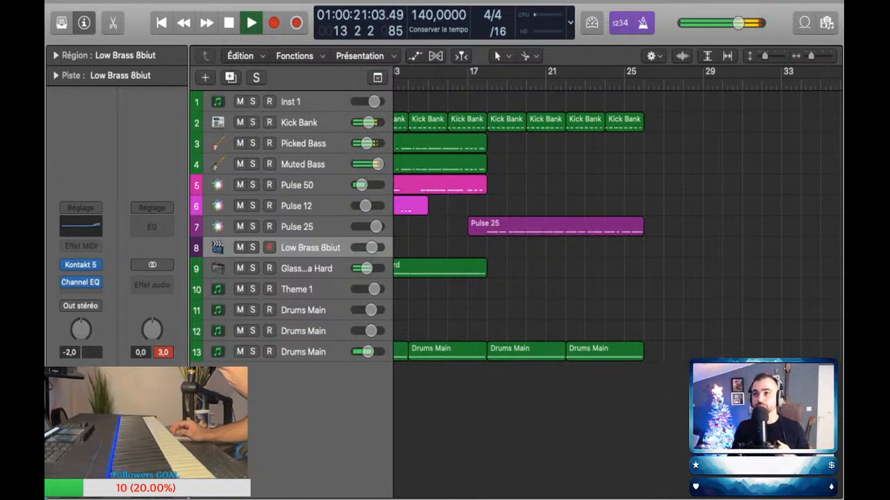
scroll(618, 230, left, 3)
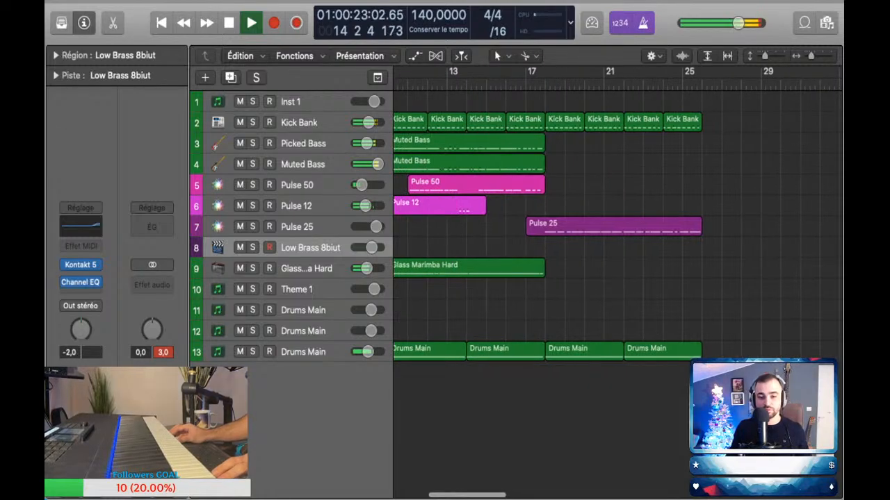
click(306, 206)
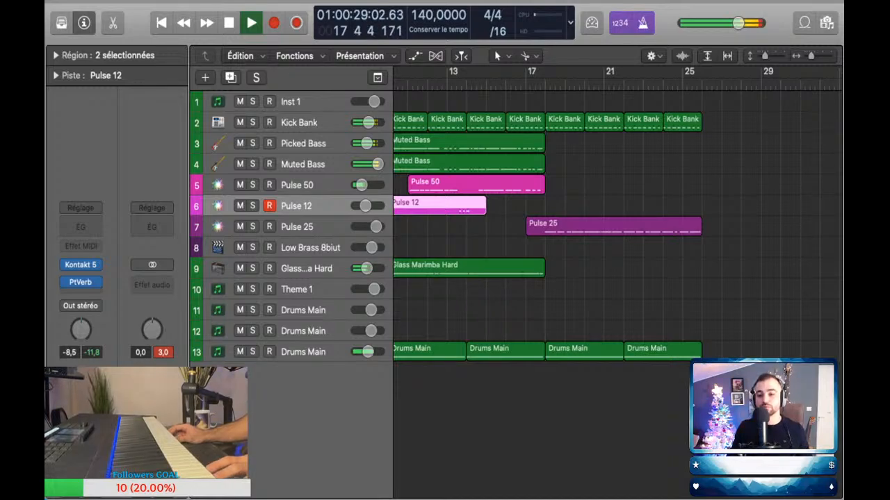
key(space)
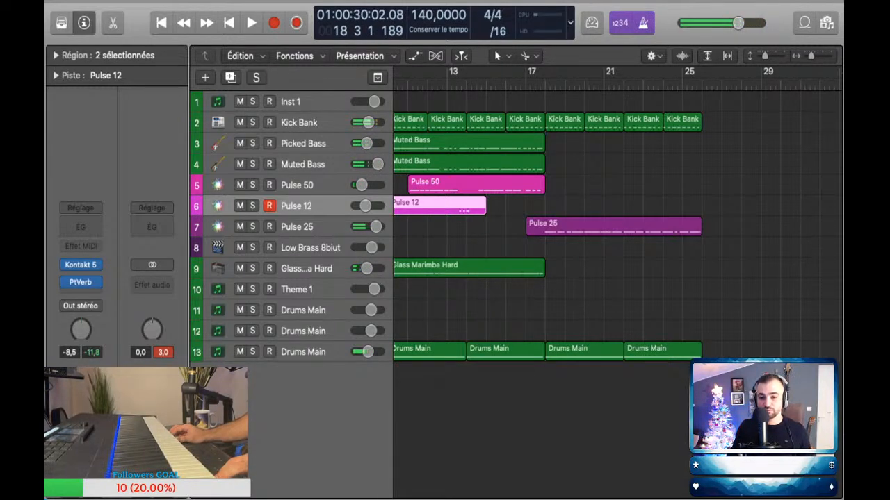
Step: Raise the Pulse 50 volume automation from bar 11 to -11.9 dB and lower the Pulse 25 volume automation to -2.7 dB
double_click(613, 225)
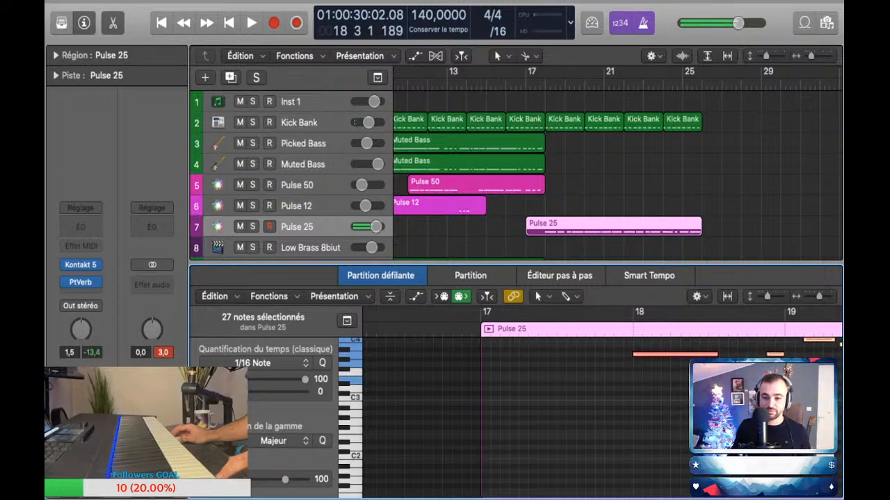
key(a)
scroll(618, 175, up, 1)
drag(408, 138, 408, 136)
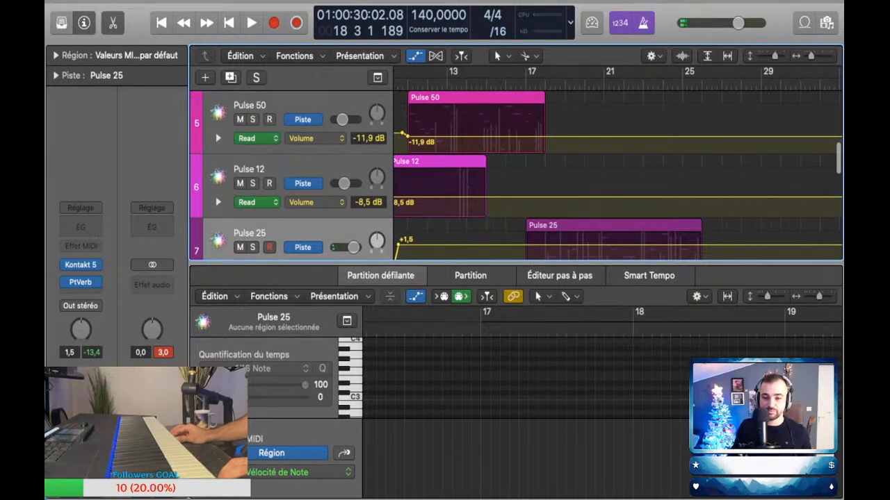
key(a)
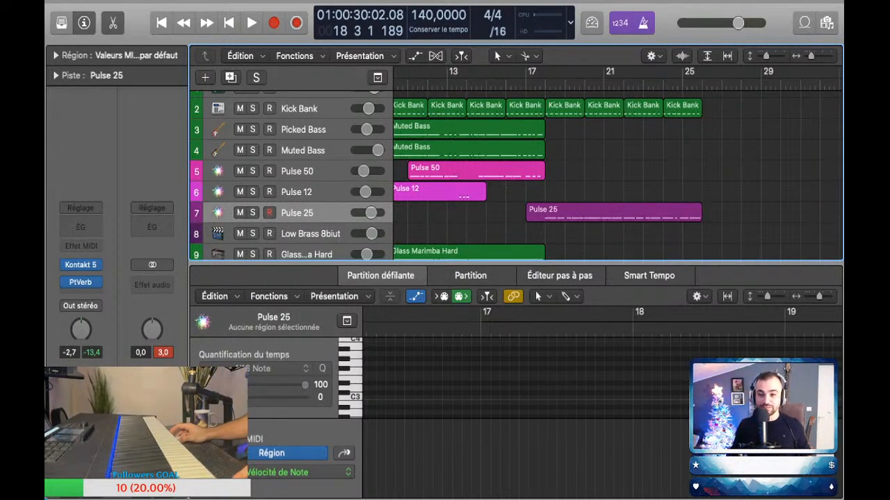
key(r)
key(e)
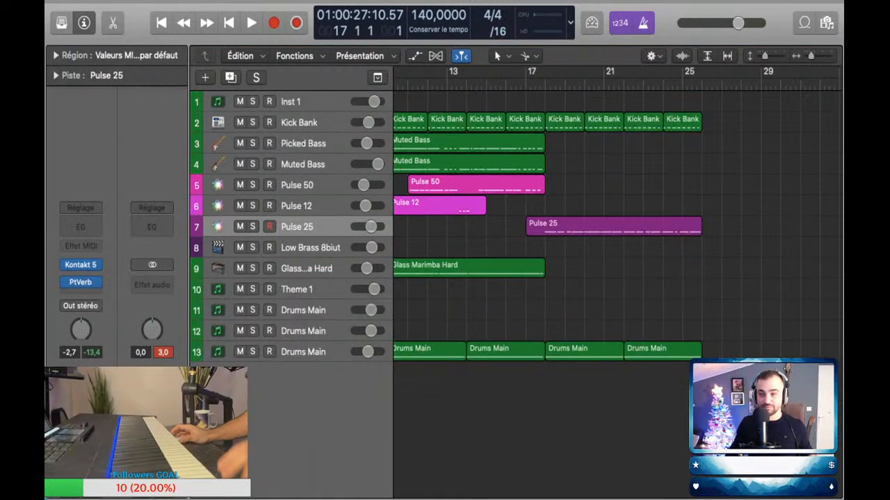
Step: Play the arrangement from bar 17 several times to judge the section where the Pulse 25 melody takes over
scroll(617, 216, left, 10)
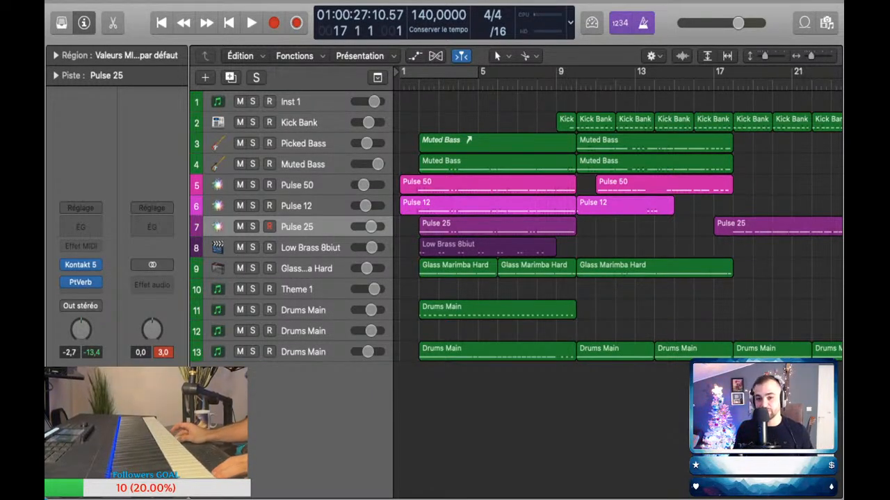
scroll(618, 216, right, 5)
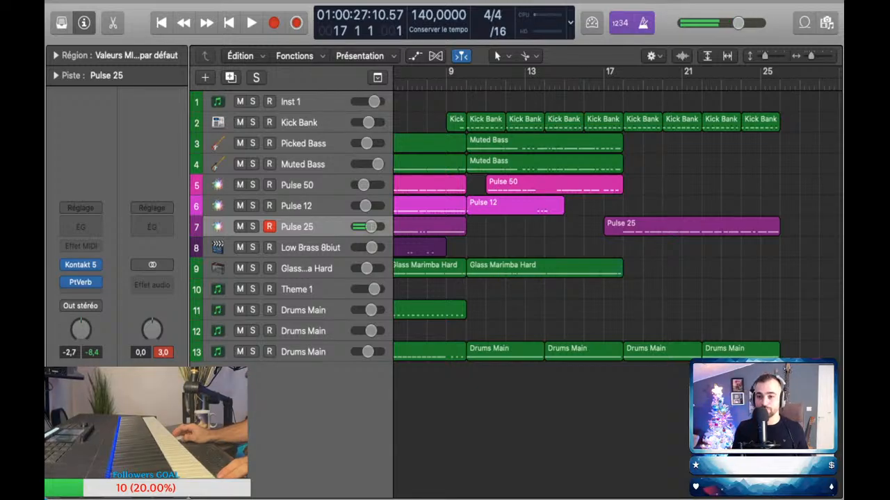
key(space)
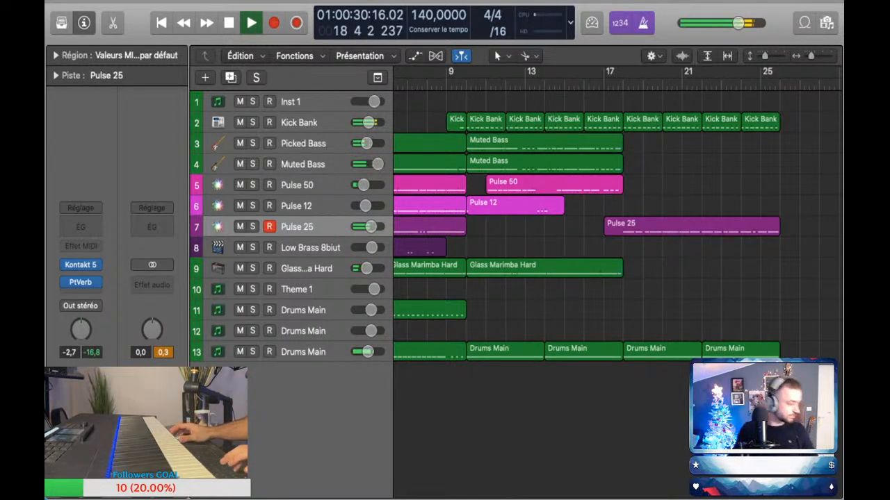
key(space)
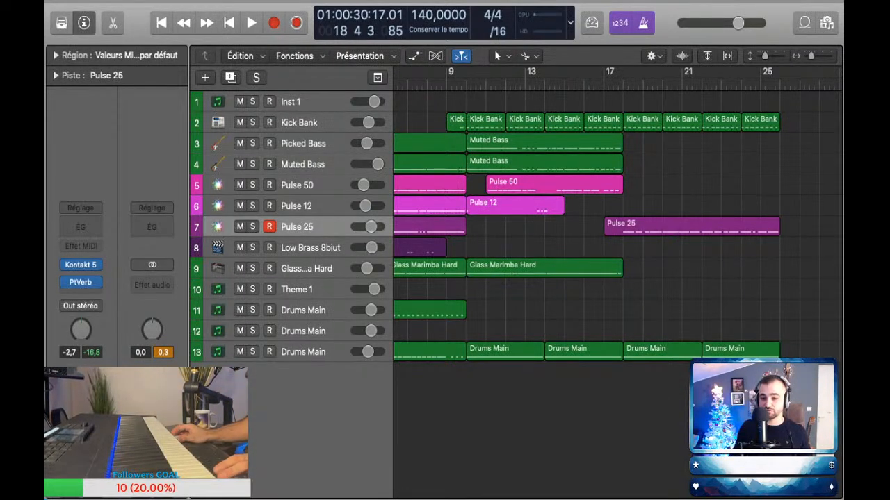
key(comma)
key(comma)
scroll(618, 226, left, 1)
scroll(618, 225, up, 1)
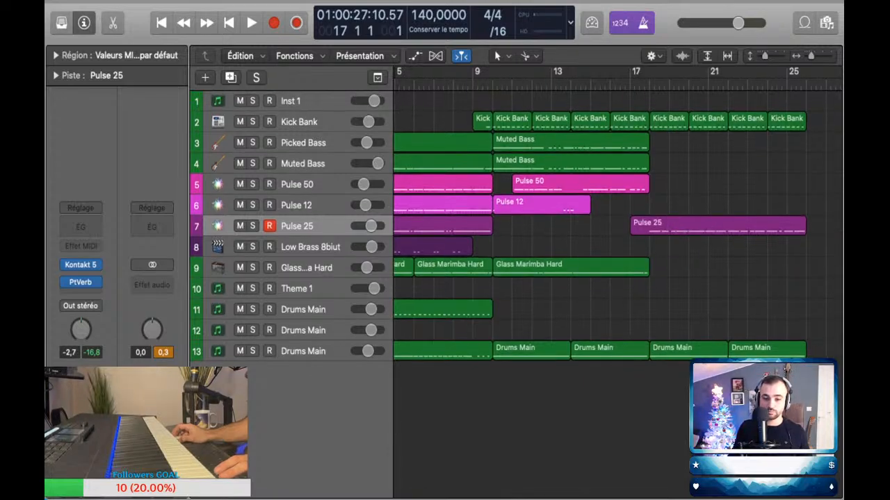
scroll(618, 226, right, 3)
key(space)
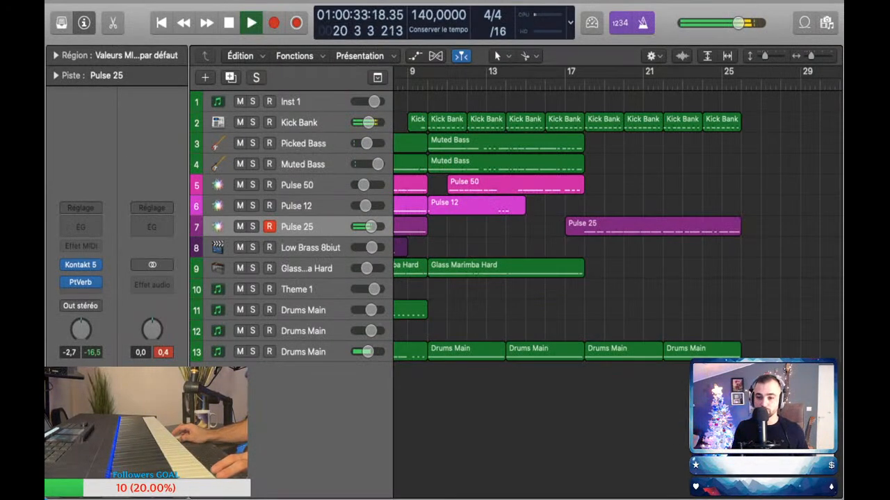
key(space)
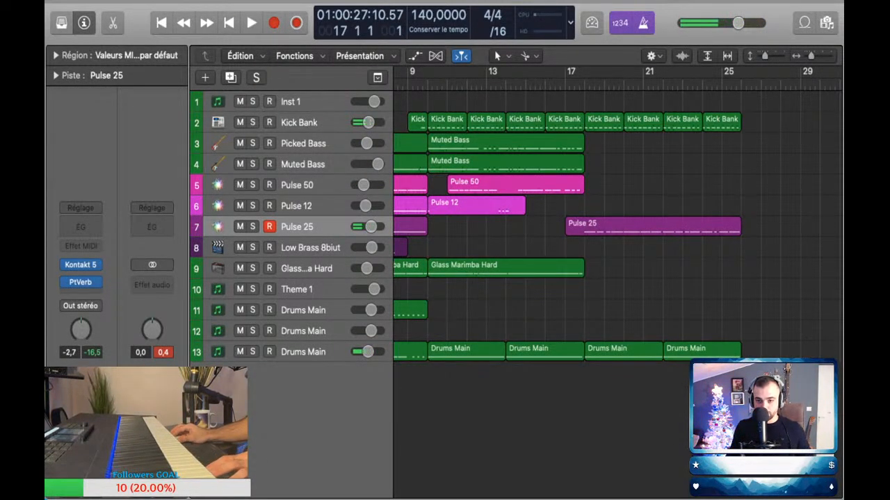
key(space)
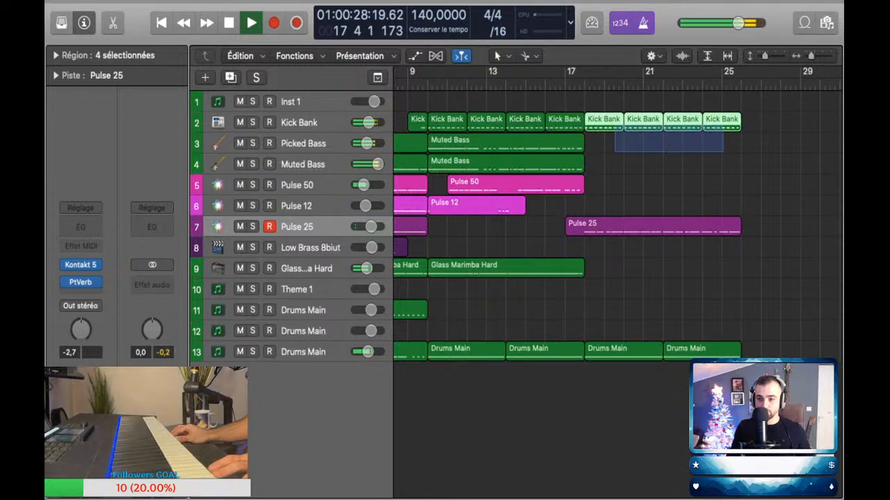
key(space)
Step: Make the Drums Main track 11 active and rehearse a drum part over playback up to bar 27
click(303, 310)
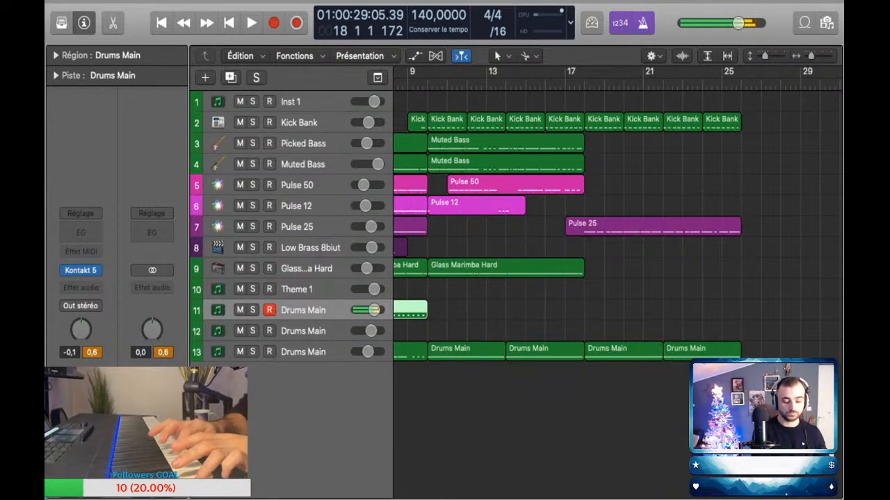
key(space)
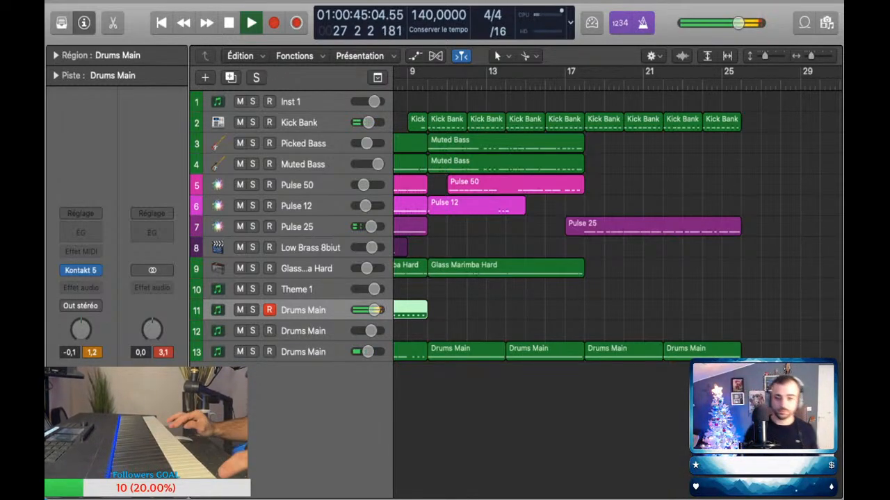
key(space)
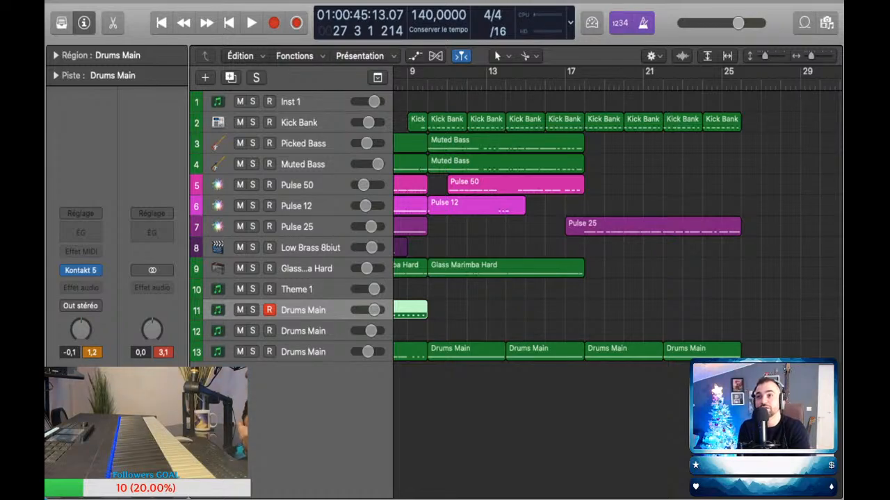
Step: Capture a played drum part on Drums Main track 11 as a region from bar 17 to bar 27 and check its notes
scroll(617, 216, left, 2)
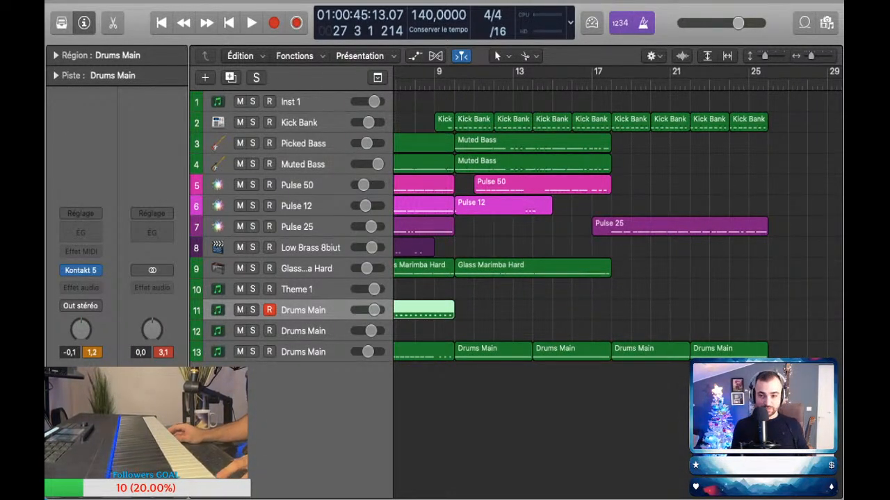
key(space)
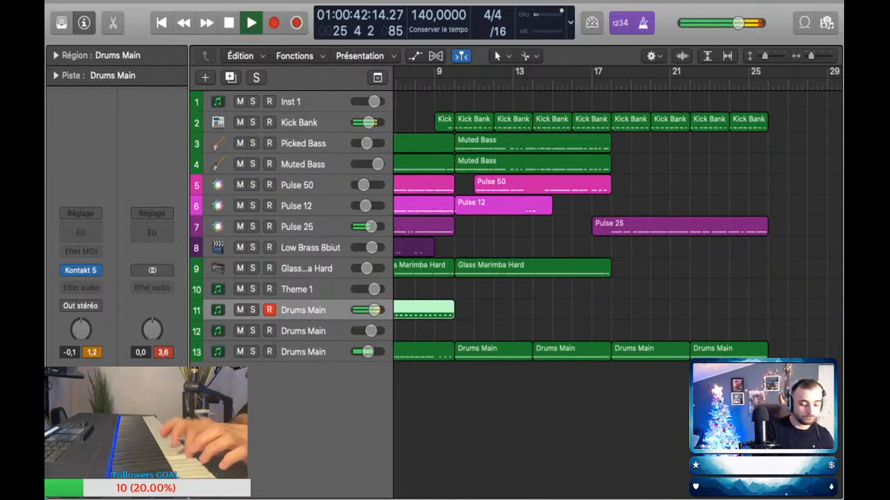
key(shift+r)
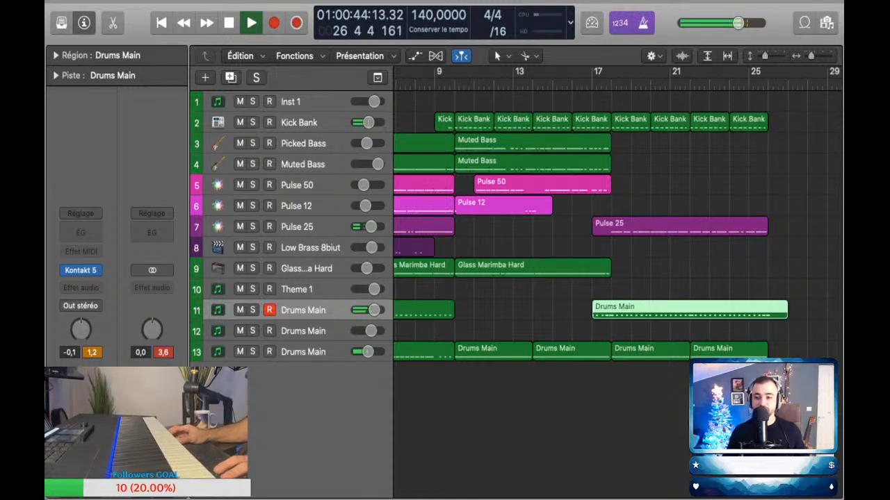
key(space)
scroll(618, 222, right, 1)
scroll(617, 223, right, 2)
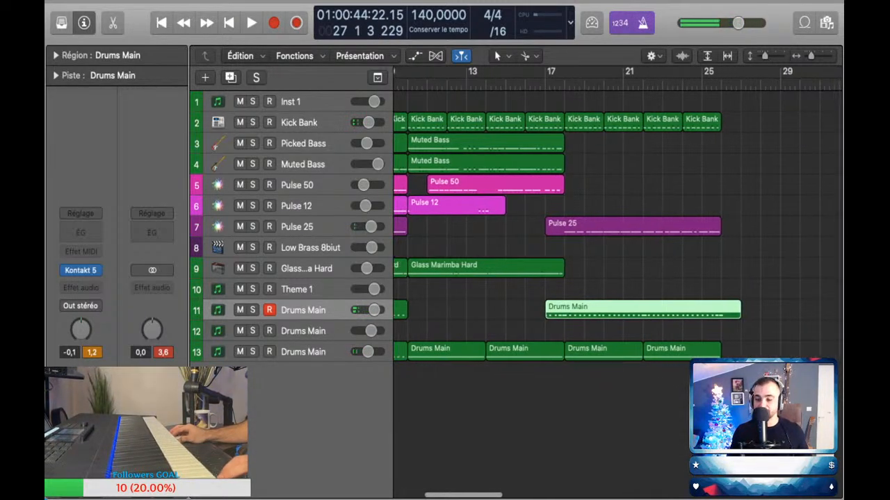
key(e)
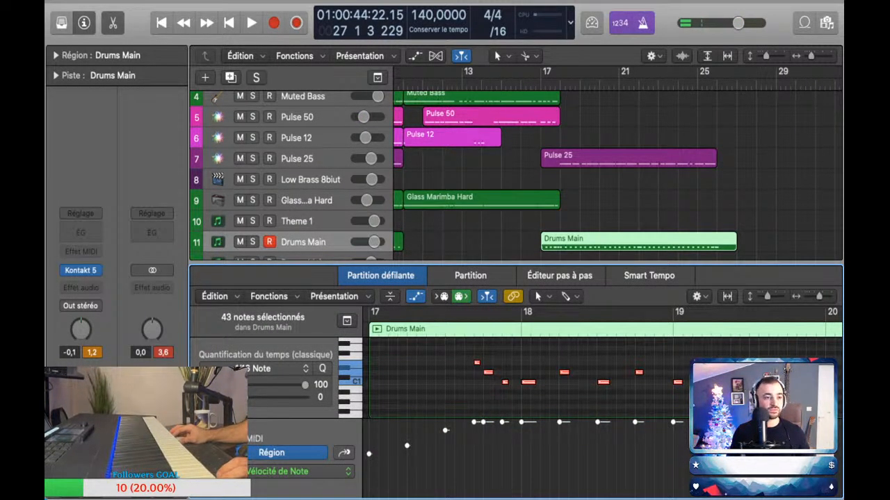
key(e)
key(space)
key(space)
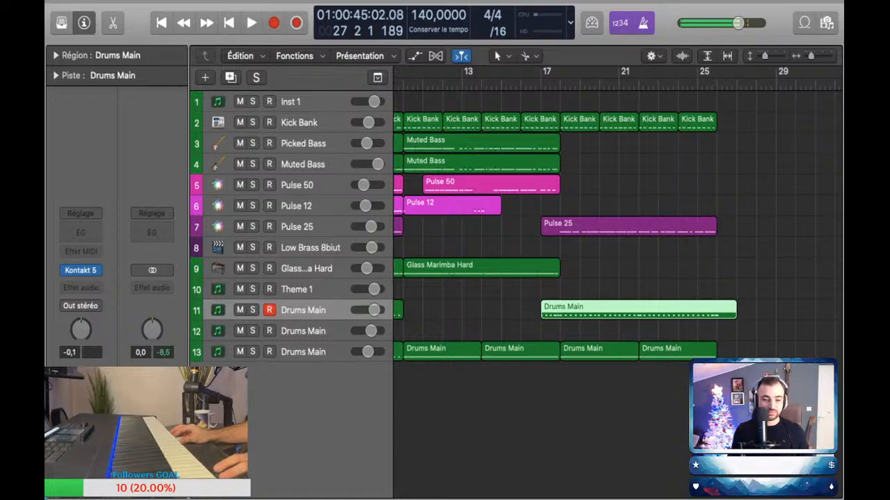
Step: Capture a played drum part on Drums Main track 13 as a region from bar 26 to bar 34 and show its notes
click(303, 351)
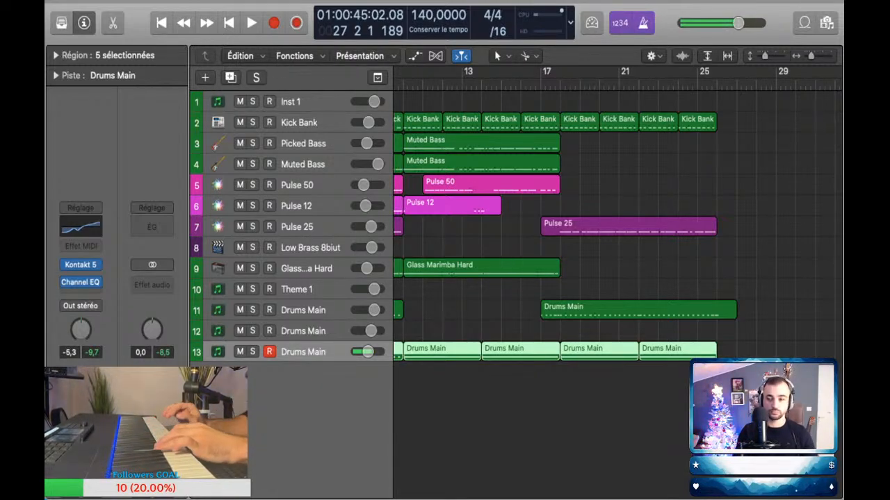
key(space)
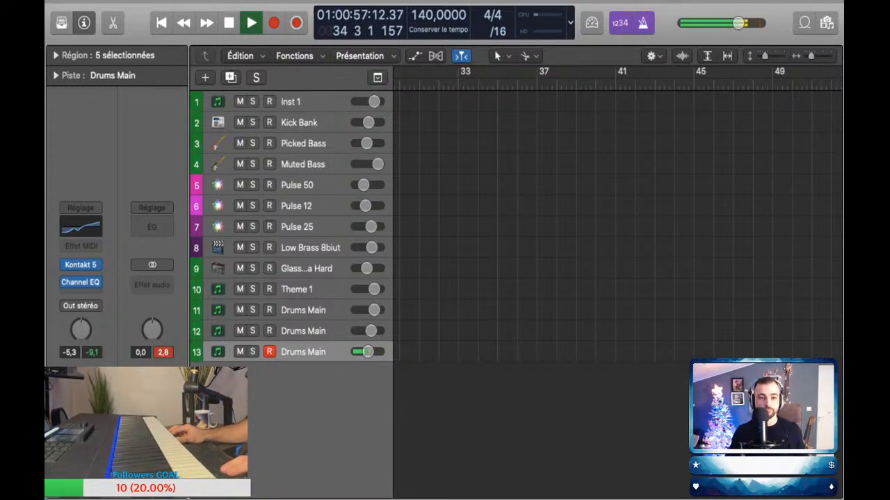
key(shift+r)
key(space)
scroll(528, 278, left, 5)
key(p)
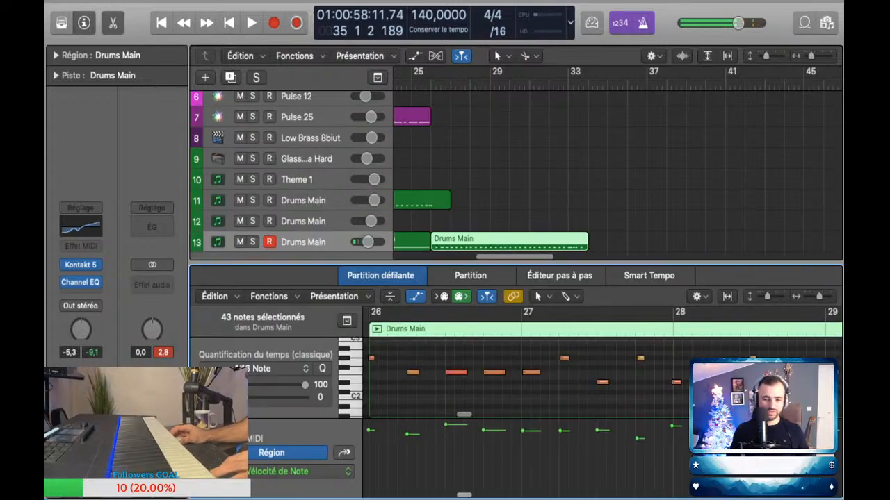
Step: Undo the capture of the new drum region on track 13, restore it and select all its notes
key(super+z)
key(super+z)
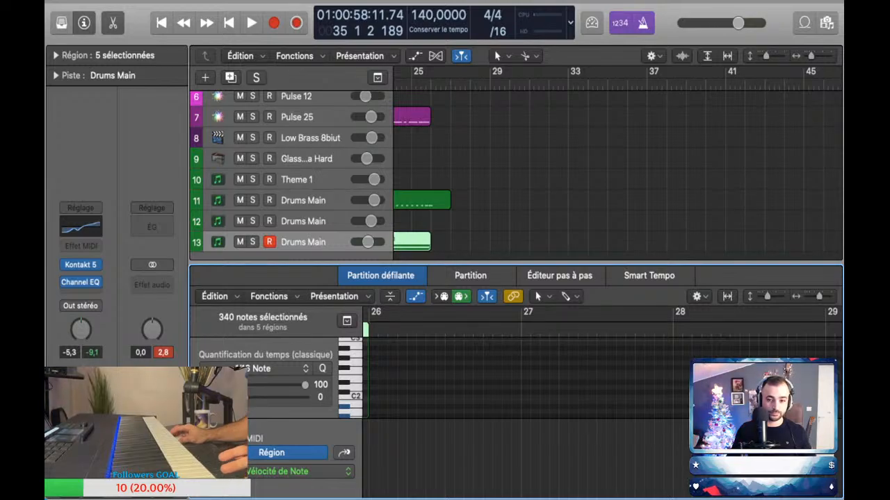
key(super+shift+z)
key(super+a)
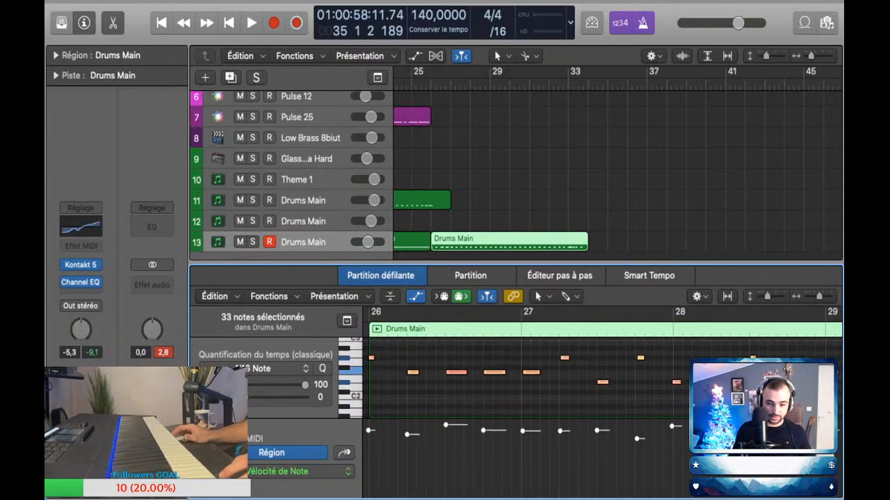
Step: Play from about bar 25 and capture a second drum layer into the bar 26 to 34 region on Drums Main track 13
click(413, 84)
key(space)
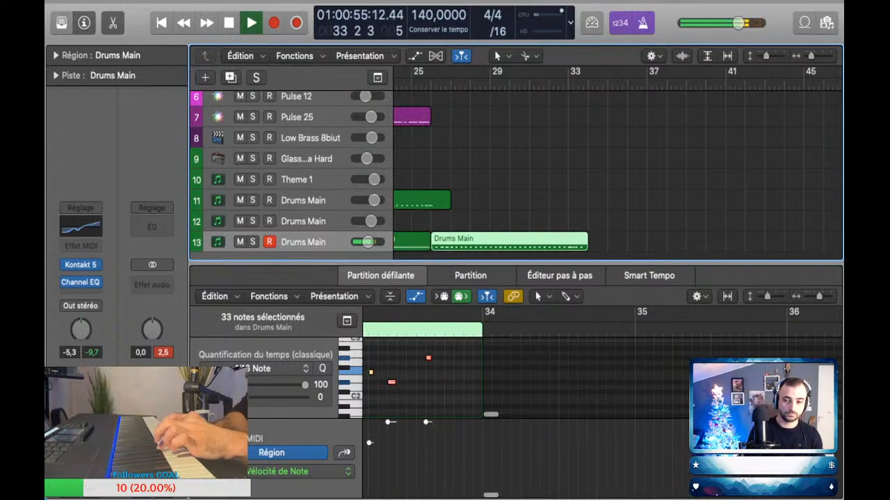
key(space)
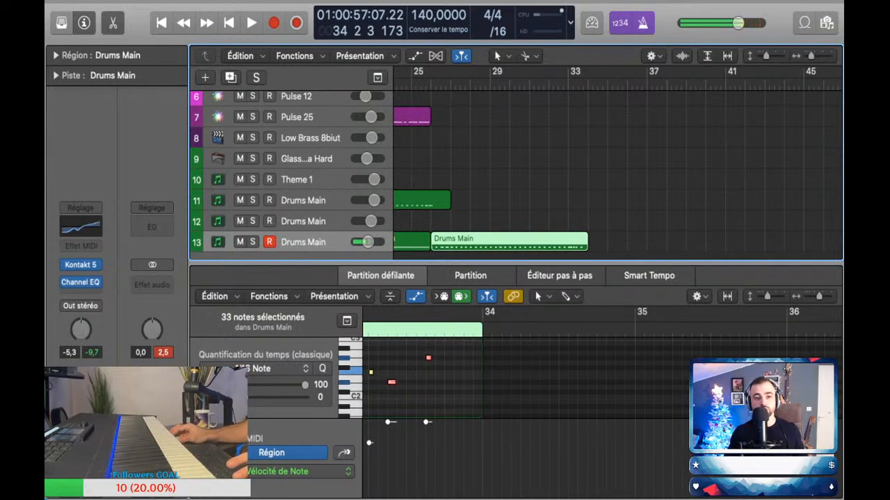
key(shift+r)
key(super+a)
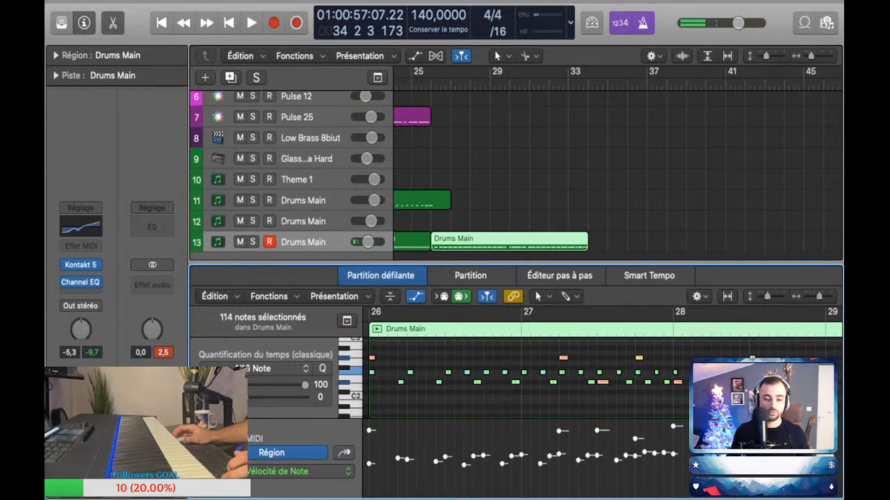
key(e)
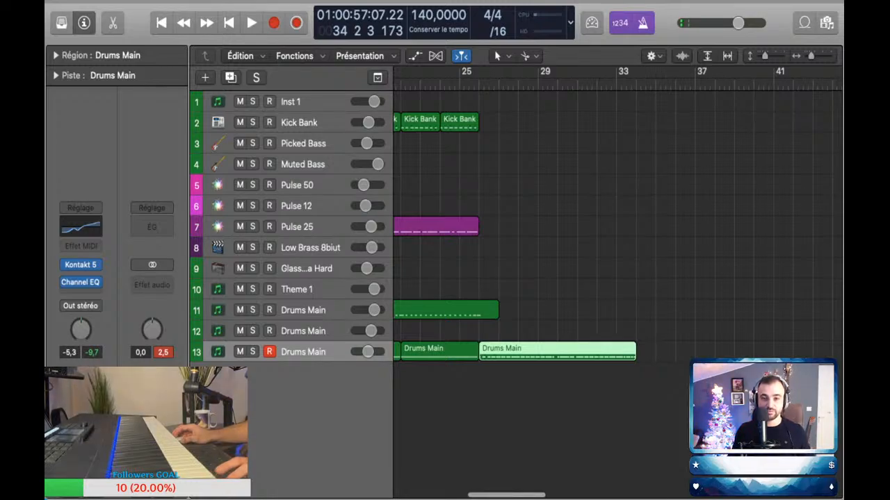
Step: Capture another played drum part on Drums Main track 11 from bar 26, extending its region to bar 34, and review the notes
click(303, 310)
scroll(616, 230, left, 2)
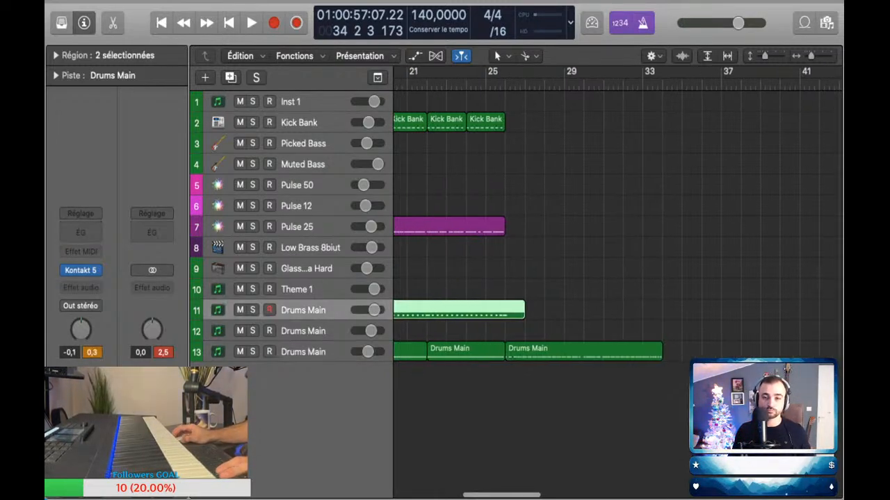
key(space)
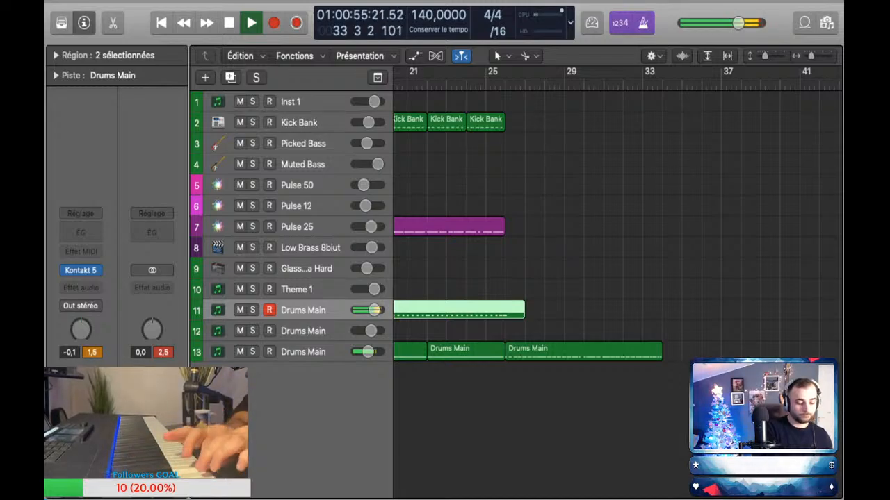
key(space)
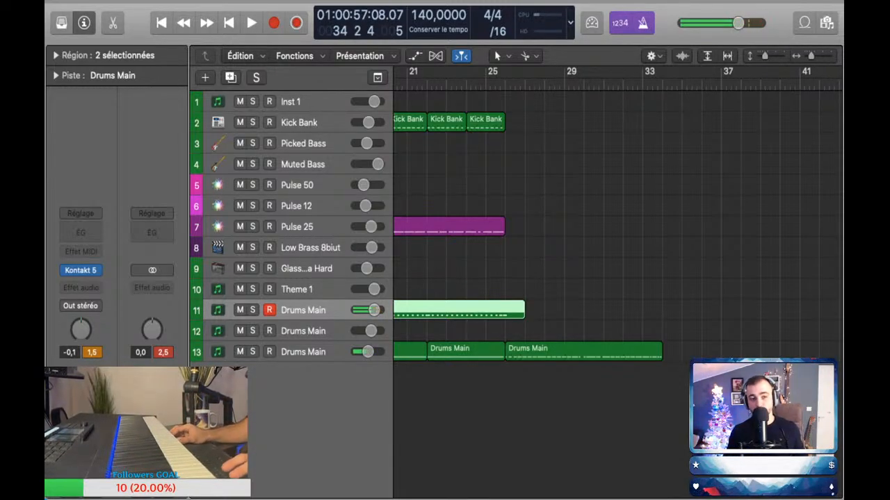
key(p)
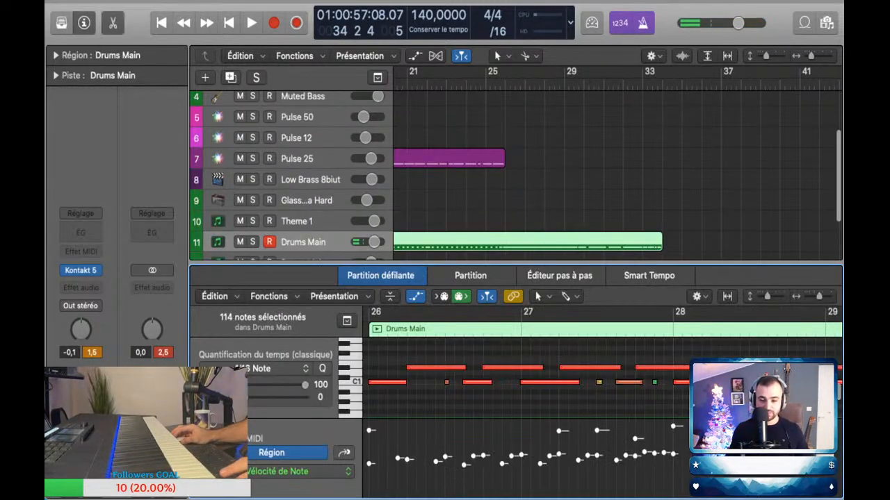
key(d)
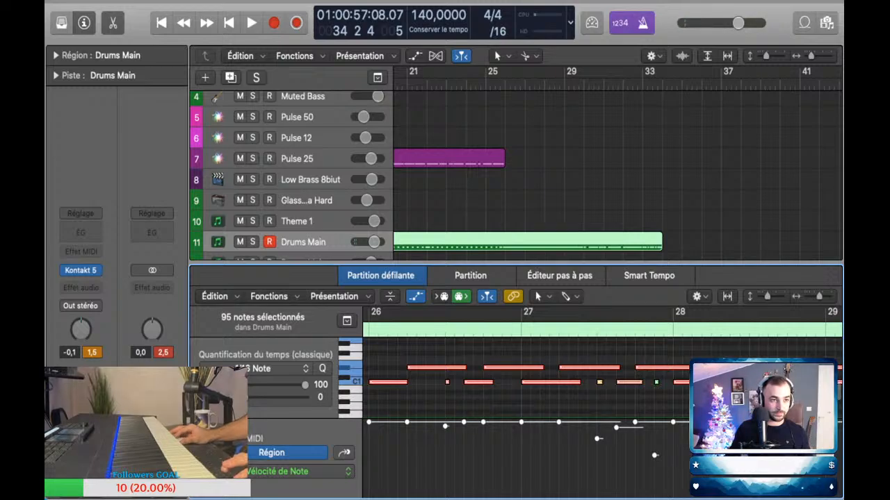
key(p)
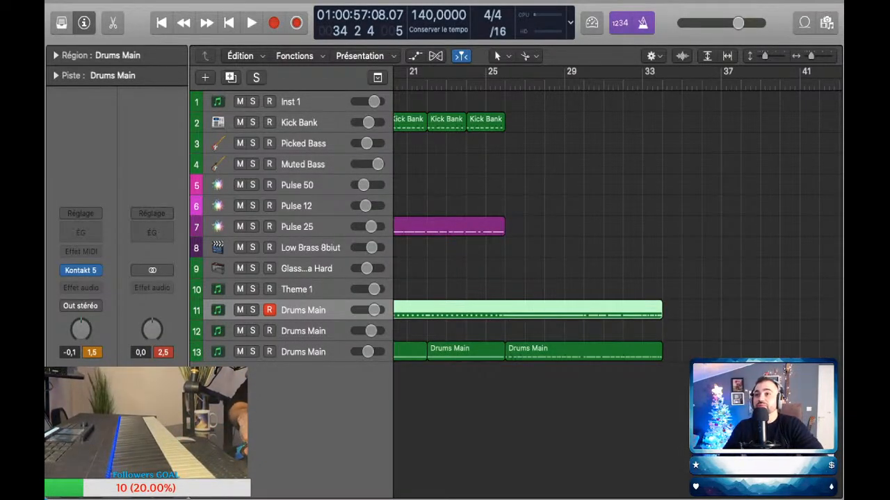
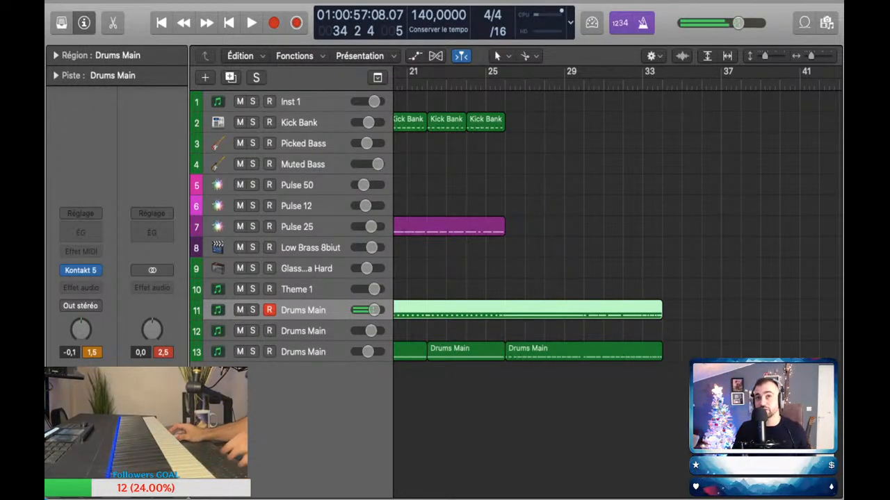
Step: Play the arrangement from bar 16 to hear the transition into the section starting around bar 17
scroll(617, 216, left, 4)
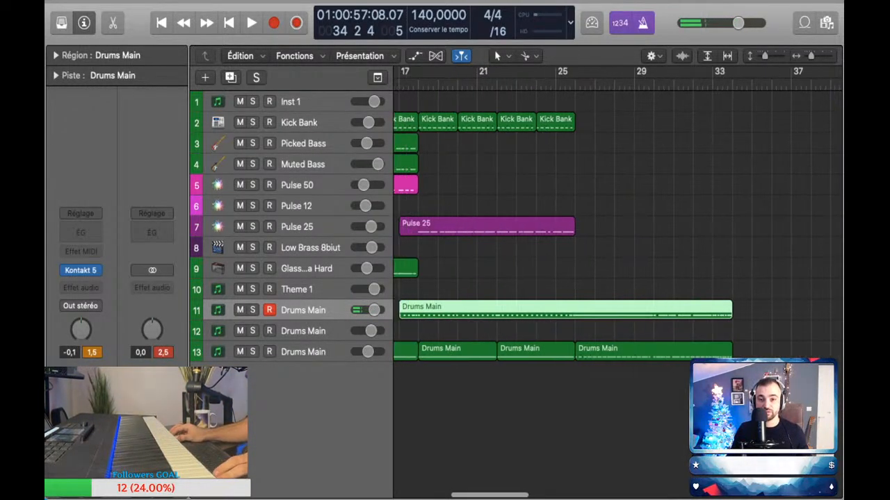
key(super+Left)
key(super+Left)
scroll(617, 215, left, 3)
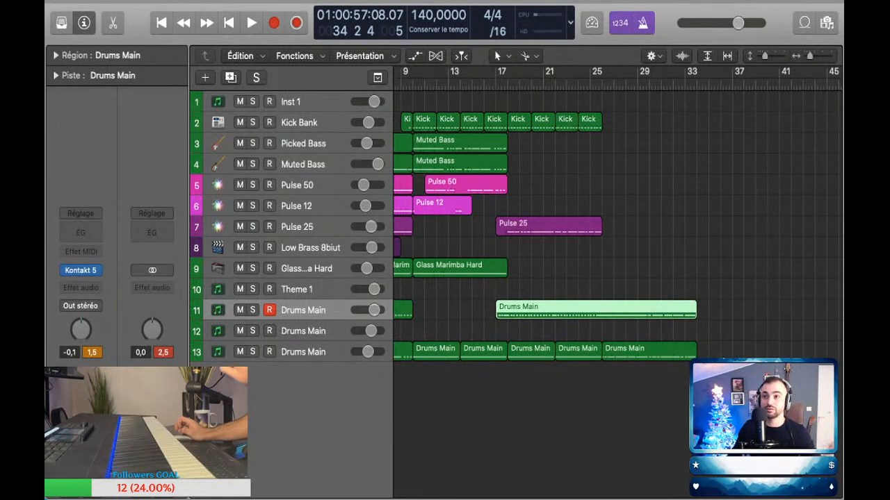
key(space)
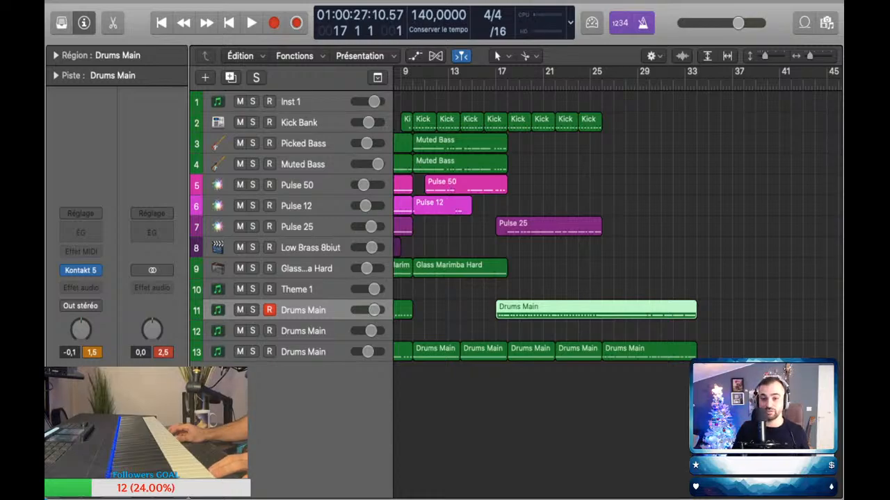
scroll(496, 226, down, 3)
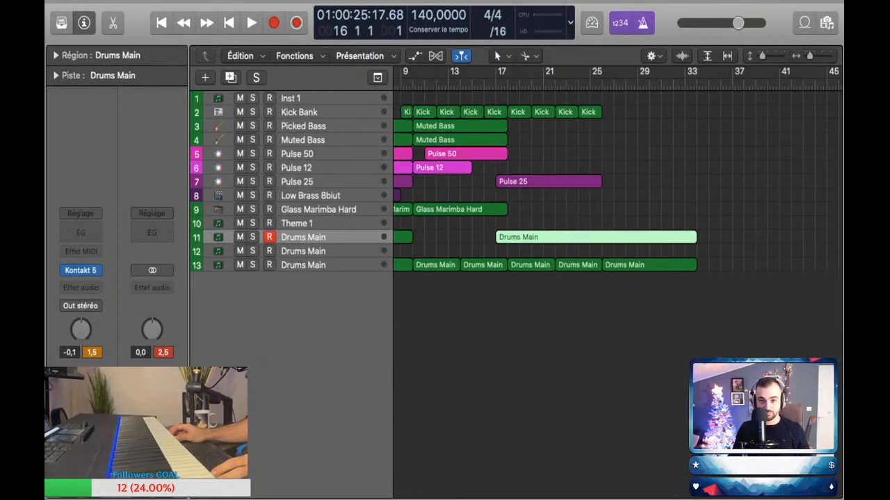
scroll(496, 226, right, 5)
scroll(497, 226, up, 3)
scroll(496, 226, left, 5)
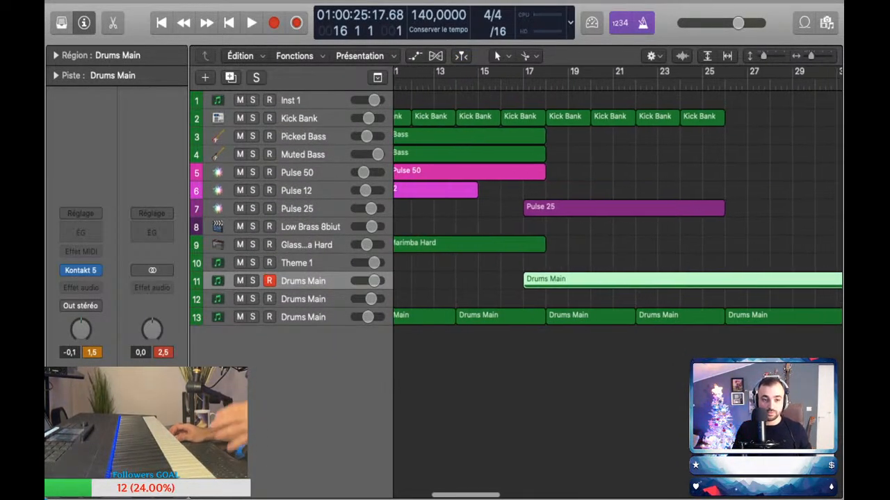
scroll(595, 226, left, 3)
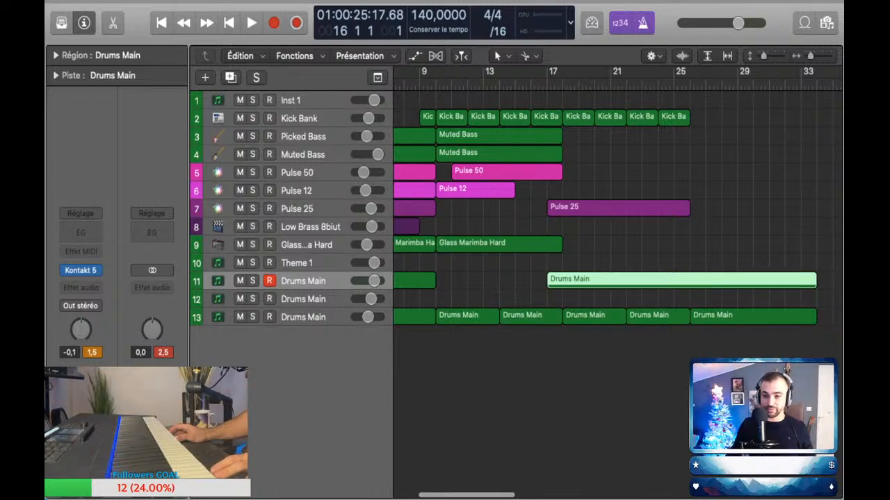
key(space)
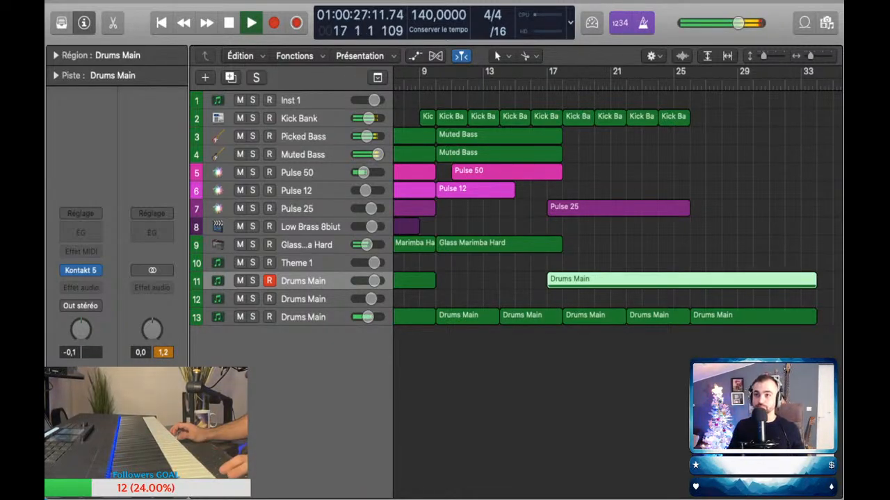
key(space)
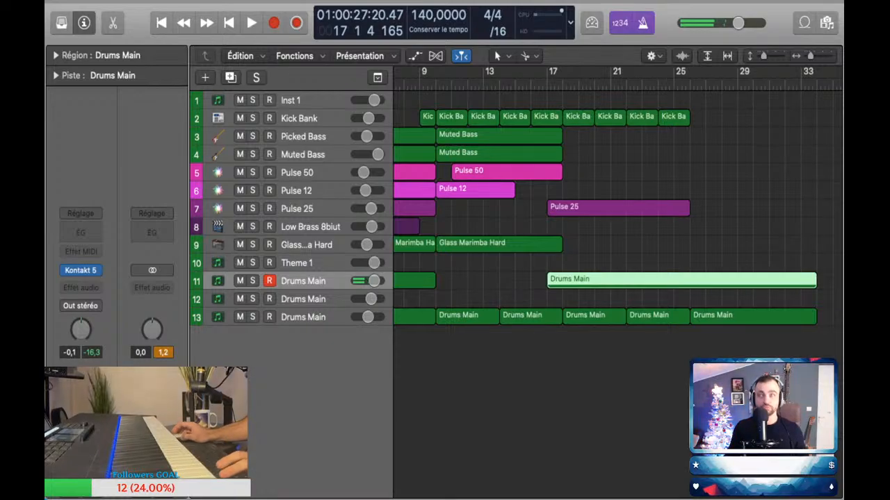
Step: Play from the start with the metronome off, lowering Picked Bass to -8,0 dB and reducing the Muted Bass volume slightly
key(Return)
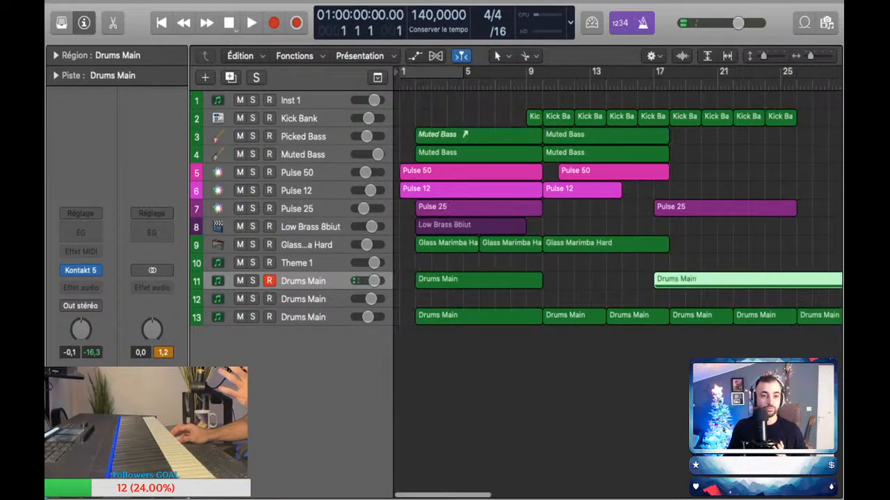
key(space)
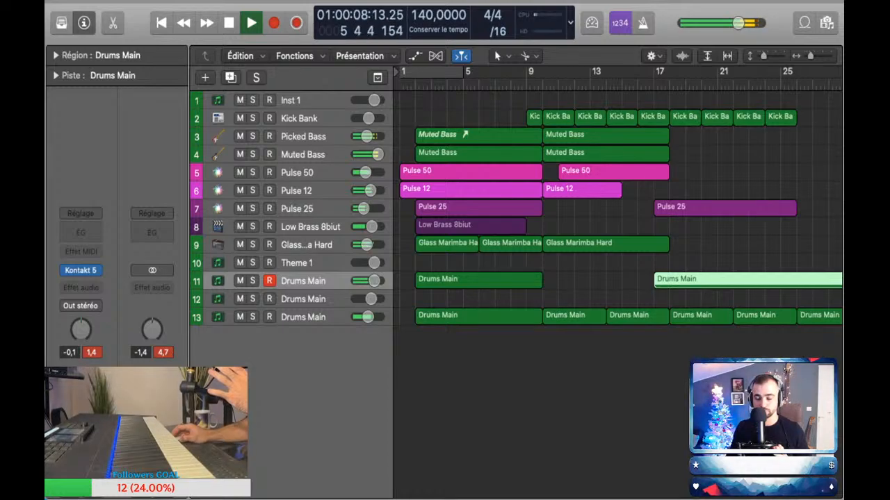
click(217, 138)
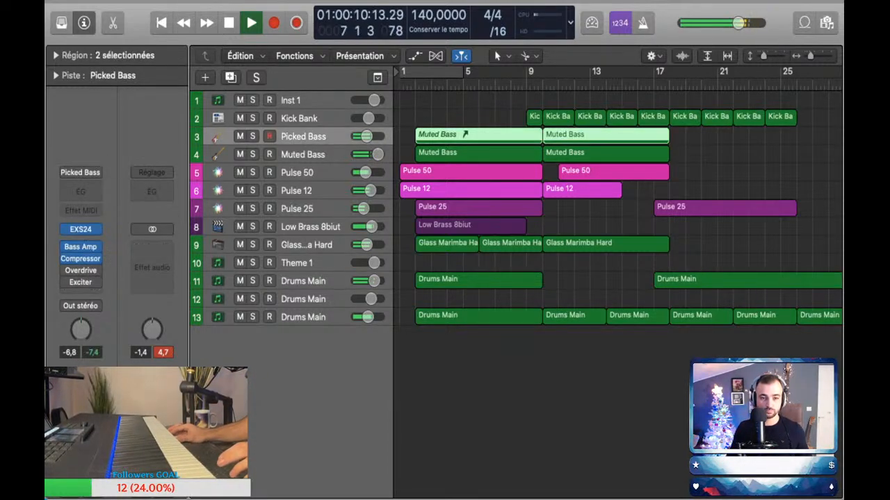
key(a)
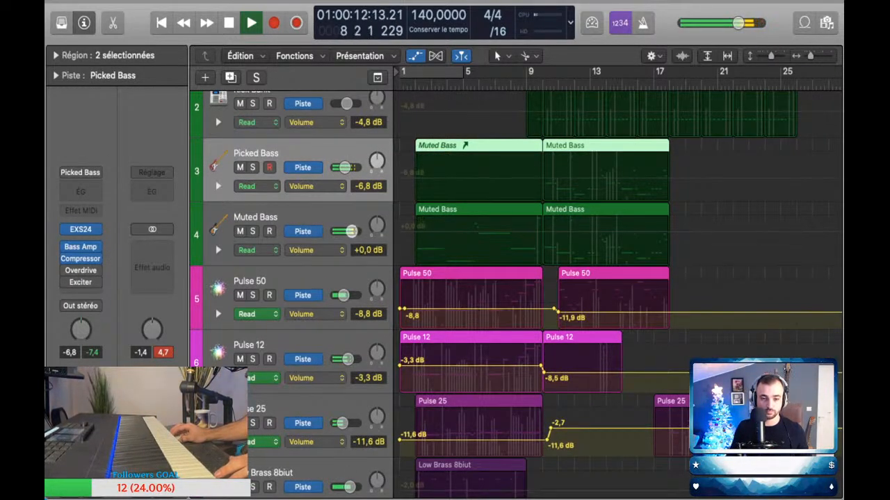
key(a)
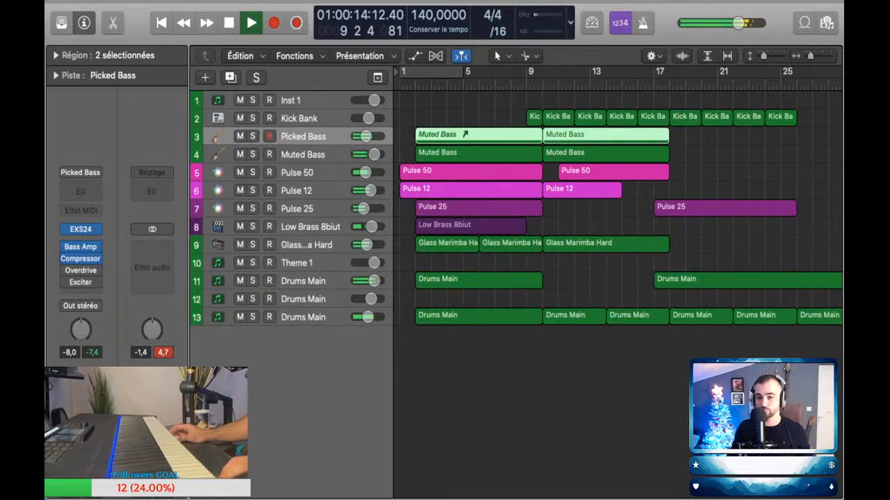
scroll(617, 209, right, 5)
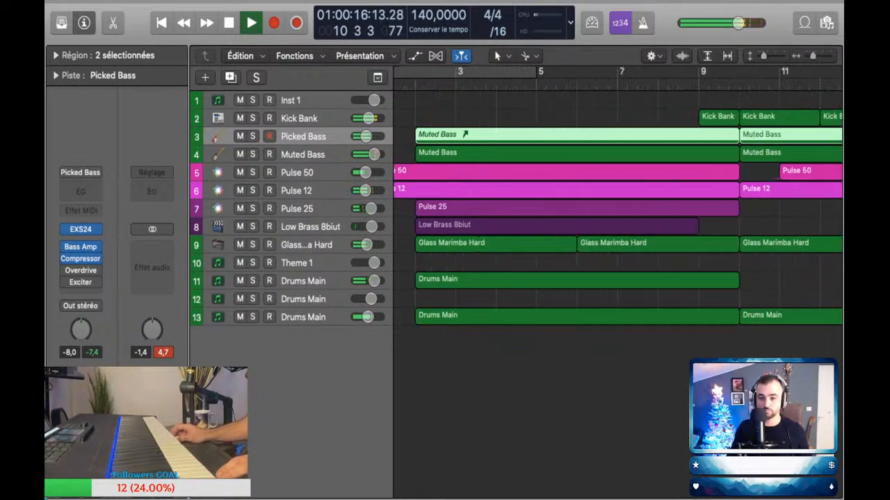
scroll(617, 209, up, 5)
scroll(617, 209, right, 1)
scroll(617, 208, up, 1)
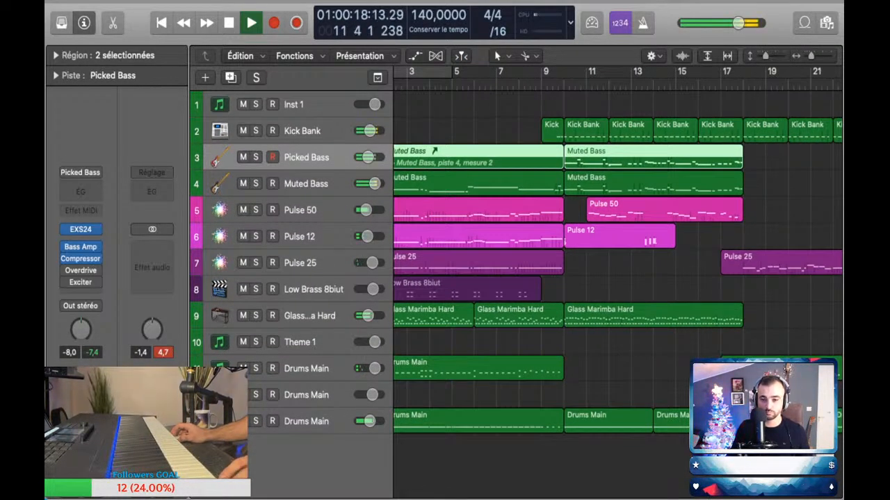
key(a)
key(a)
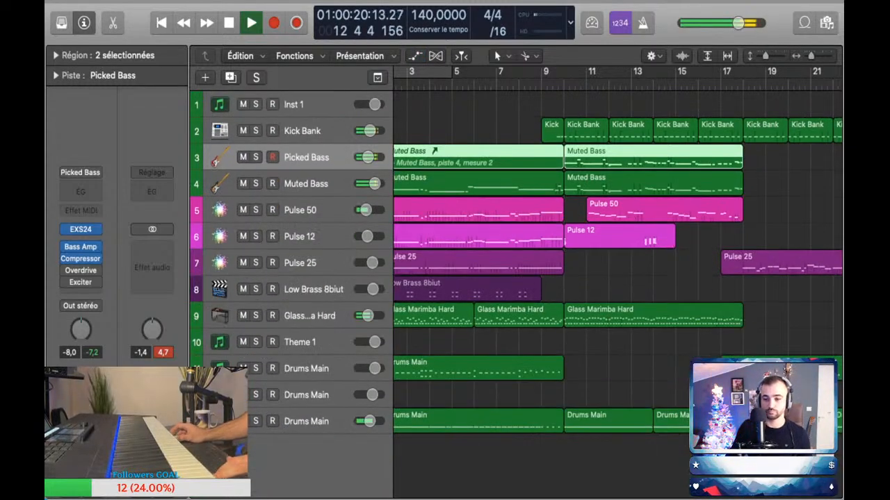
Step: While playing to bar 26, set Kick Bank to -5,9 dB and Drums Main track 11 to -1,9 dB with a Channel EQ added
scroll(617, 209, right, 1)
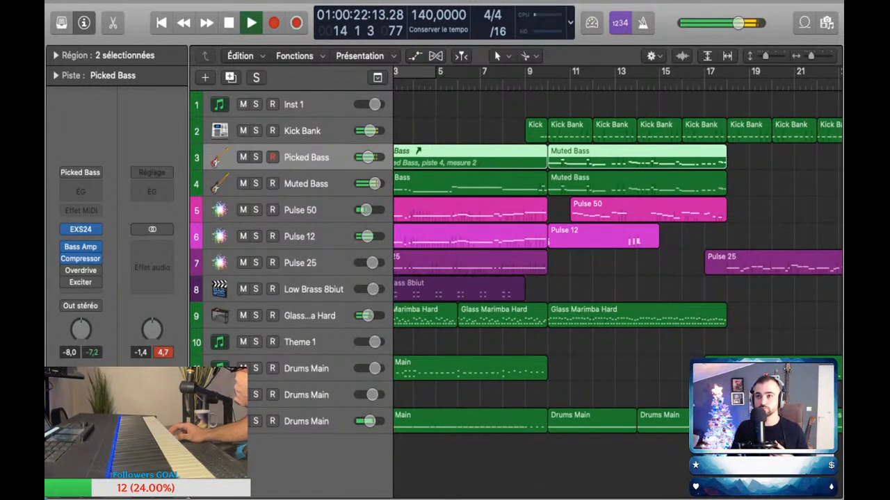
scroll(618, 254, right, 3)
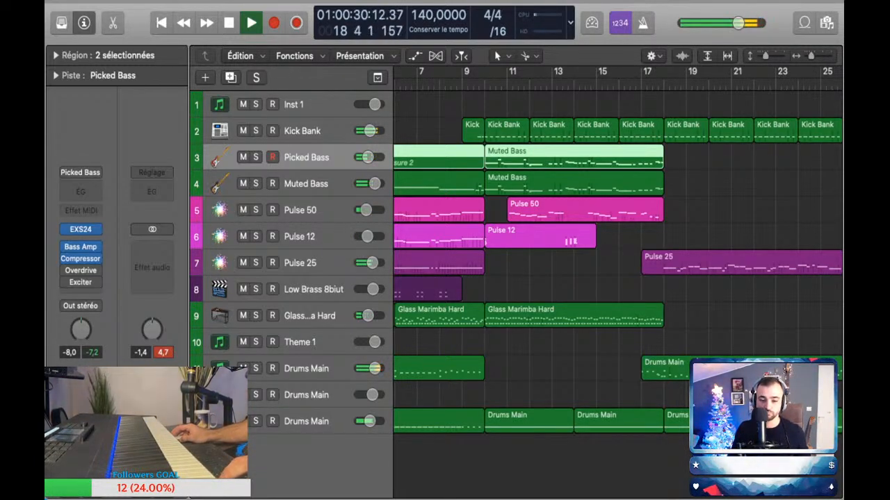
scroll(617, 253, right, 8)
scroll(617, 254, left, 2)
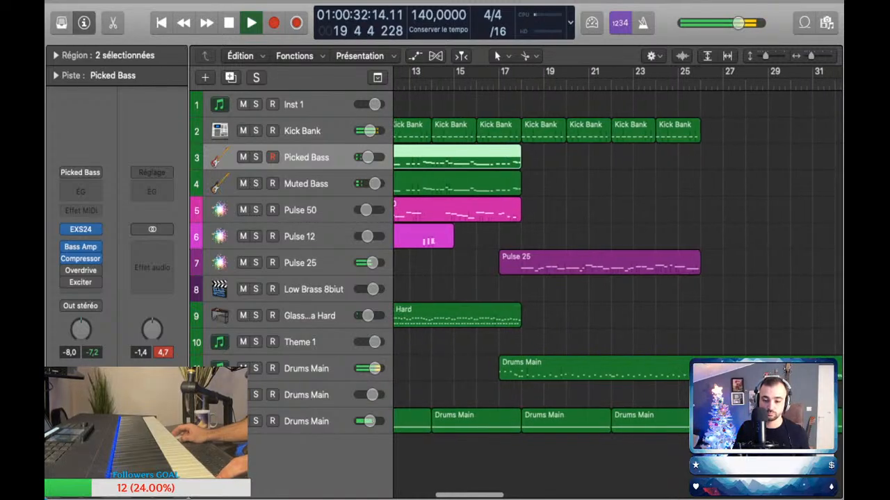
click(302, 130)
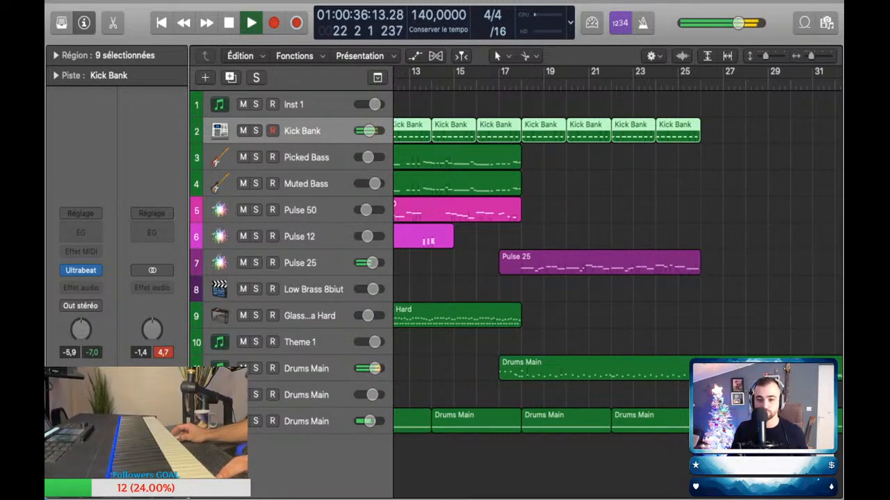
drag(375, 368, 373, 368)
click(80, 233)
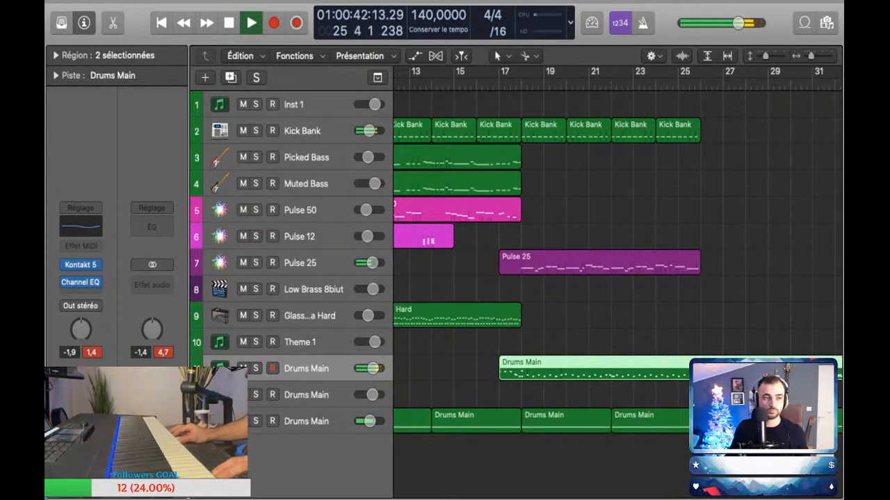
key(space)
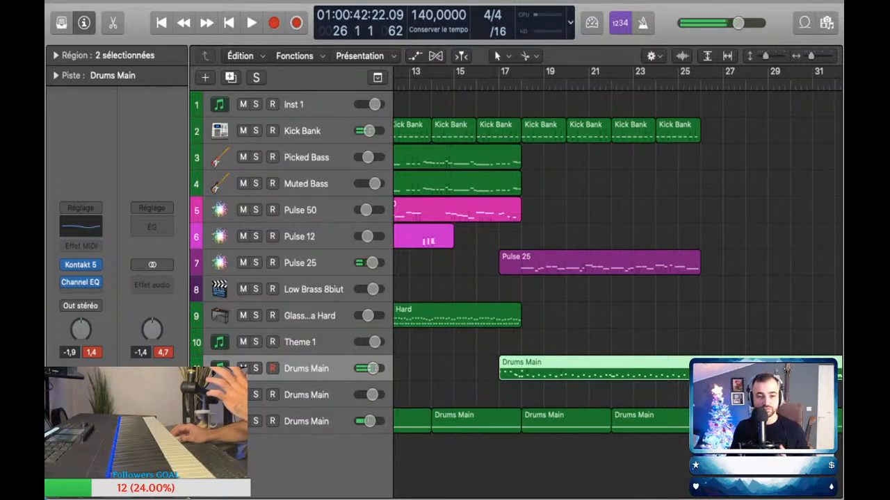
Step: Try the Pulse 12 and Pulse 50 sounds and copy the Kick Bank regions to fill bars 26 to 34
click(299, 237)
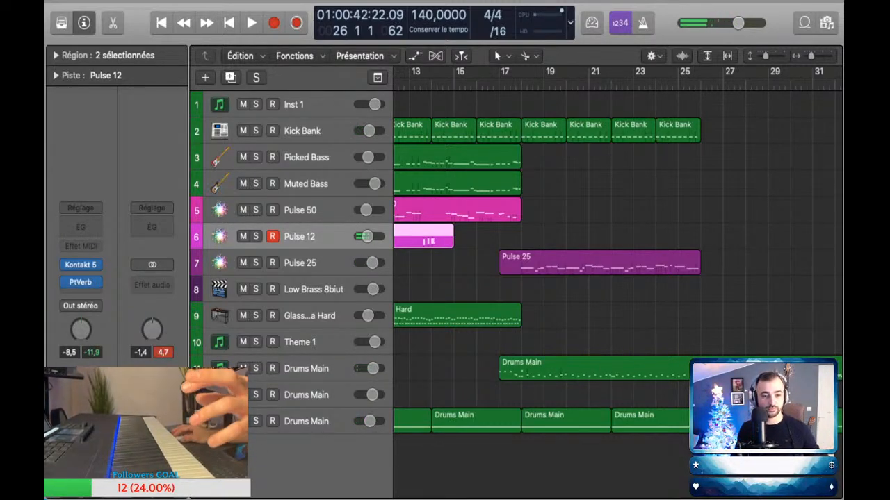
click(300, 210)
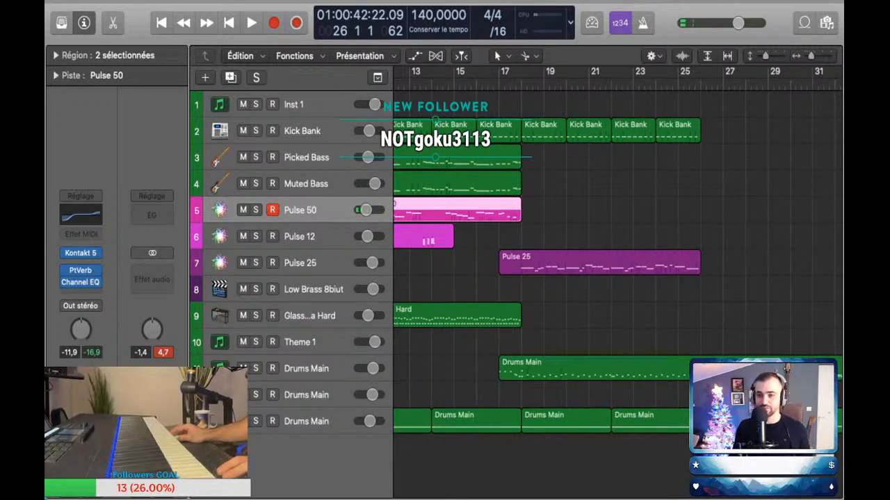
key(comma)
key(comma)
drag(483, 171, 641, 132)
Step: Capture a melody played on Pulse 50 as a region from bar 25 to bar 36 and show the whole arrangement
key(space)
click(305, 211)
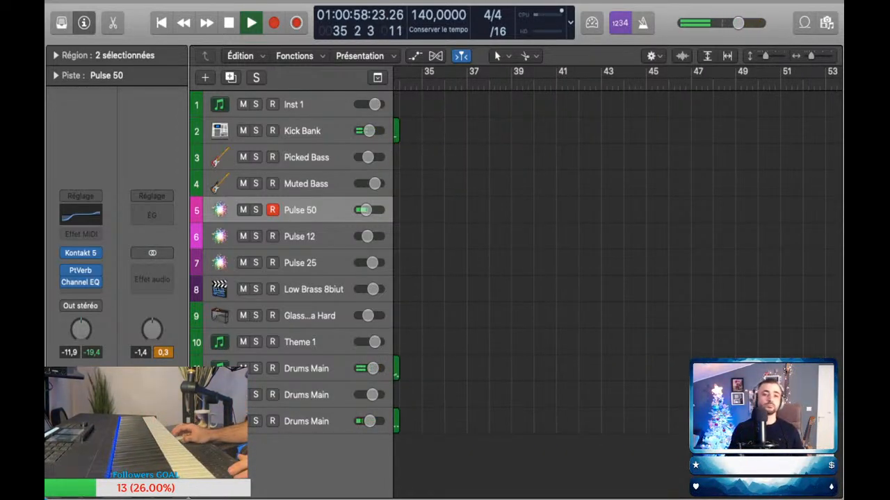
key(shift+r)
key(space)
key(z)
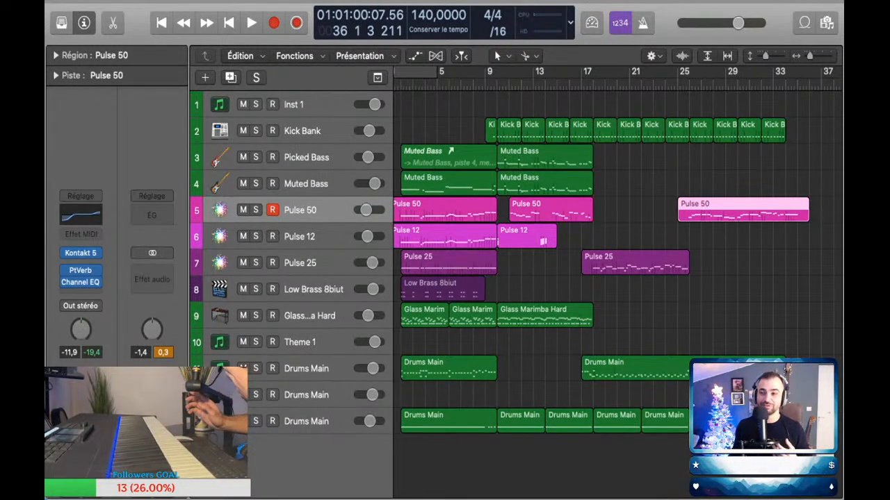
scroll(616, 257, left, 2)
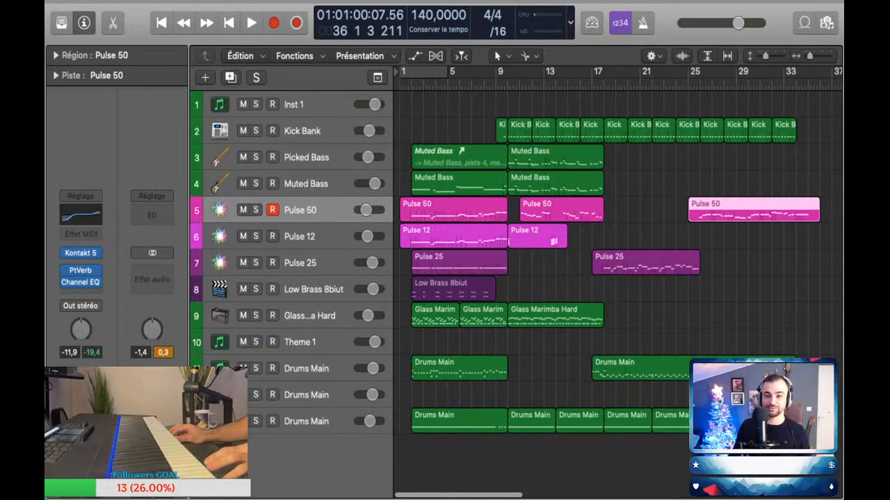
Step: Play from around bar 9 to review the gap between the first two Pulse 50 regions
click(496, 84)
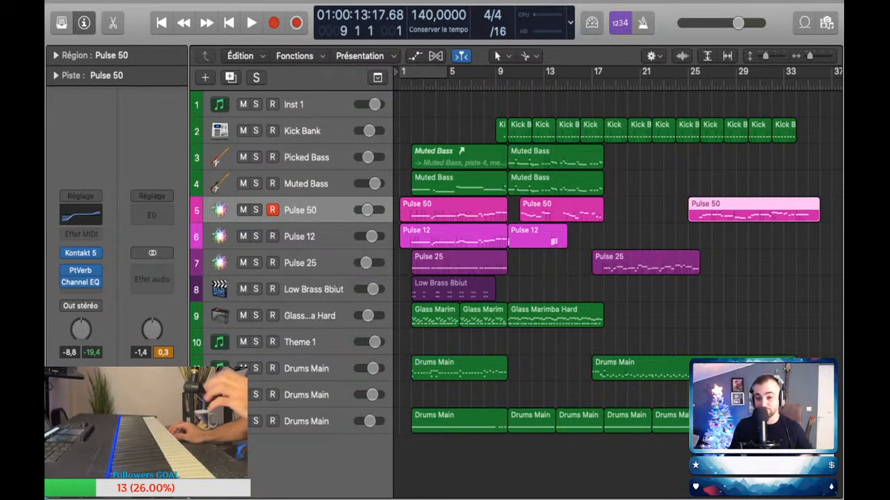
key(super+Right)
key(super+Right)
key(super+Right)
key(space)
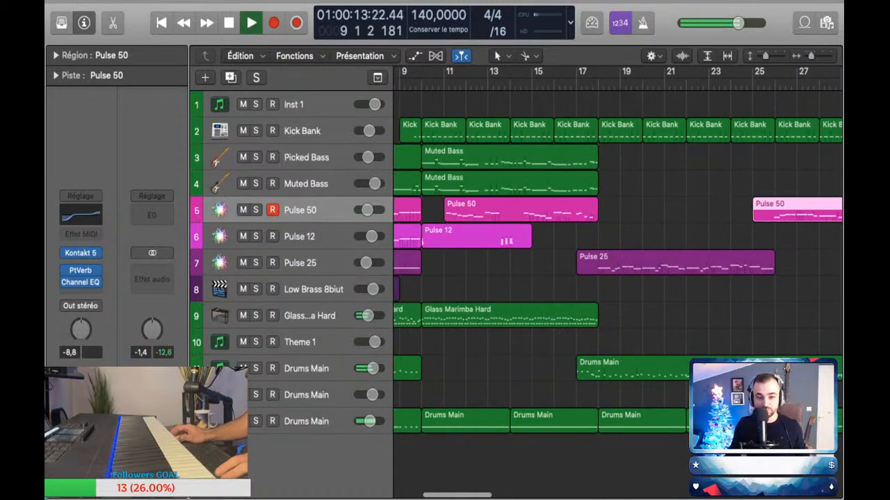
scroll(617, 250, left, 3)
click(313, 210)
key(space)
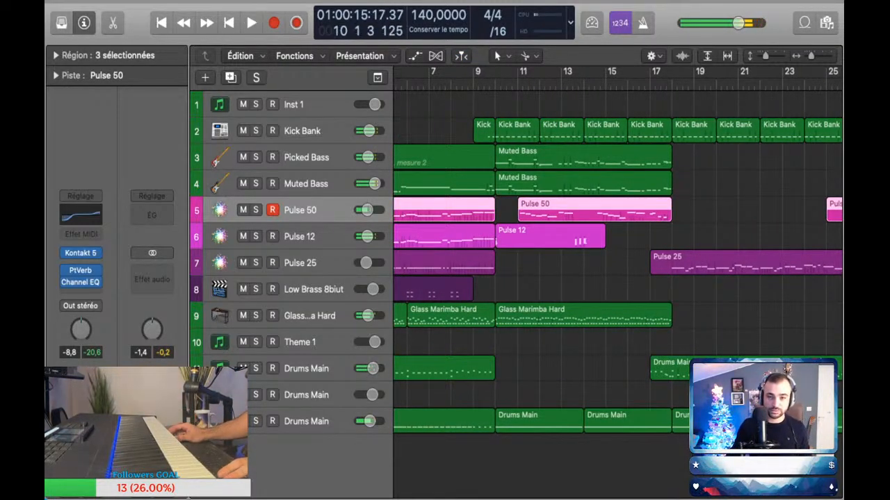
click(430, 85)
key(space)
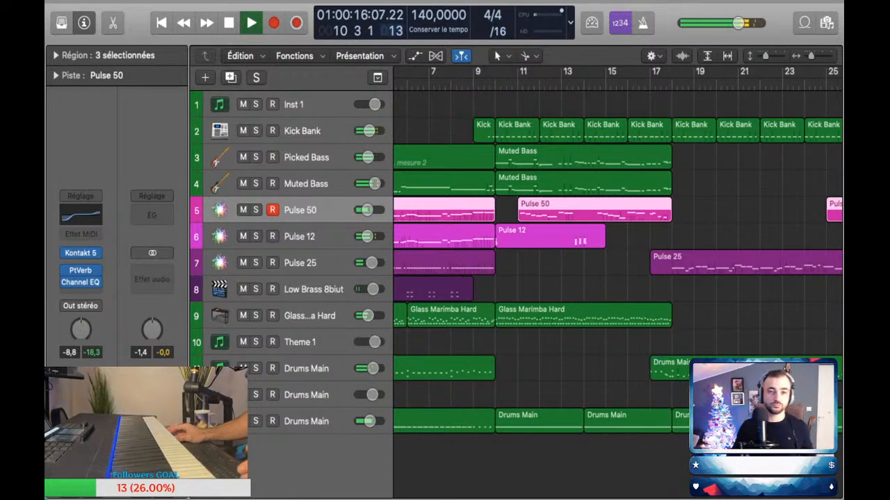
Step: Extend the first Pulse 50 region to bar 11 and lengthen its last note in bar 10 to about one and a half beats
key(super+z)
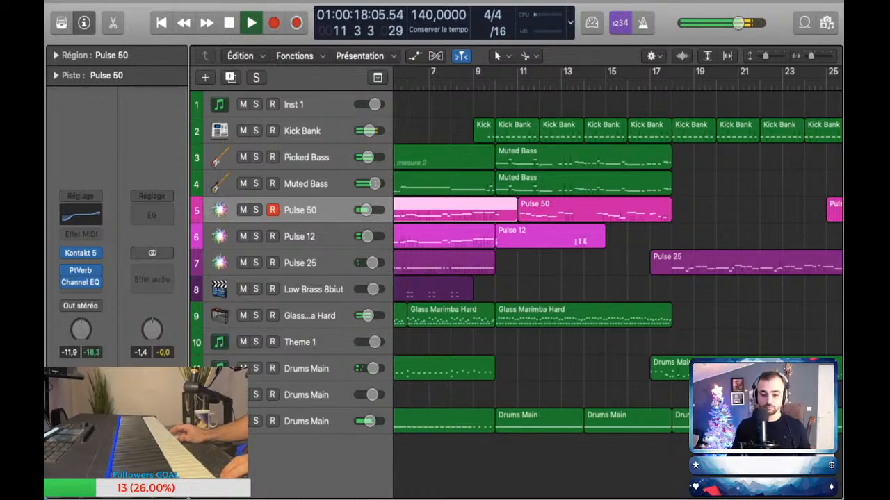
key(p)
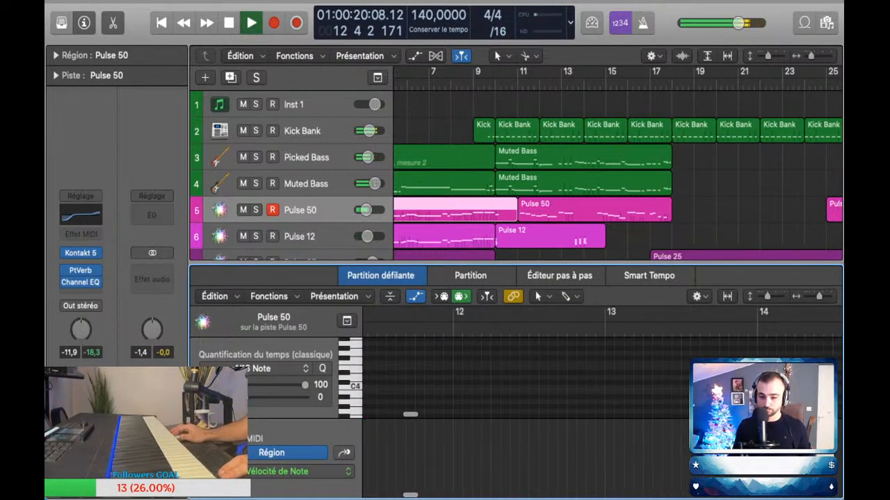
key(a)
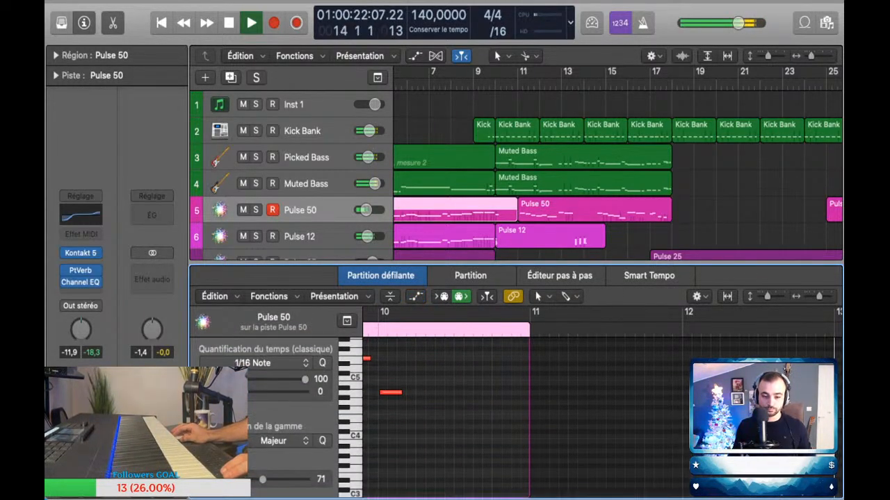
drag(401, 393, 434, 393)
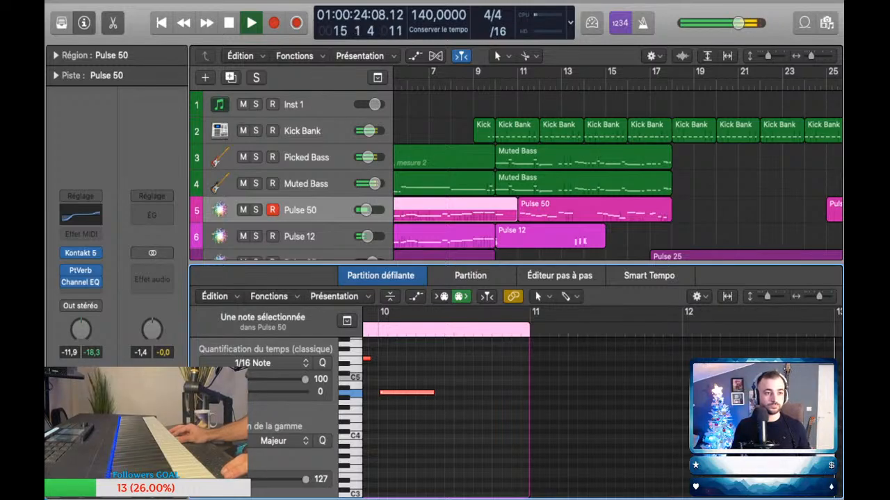
Step: Close the note editor, show the whole arrangement from bar 1 and stop playback
key(p)
key(super+Left)
key(super+Up)
key(super+Left)
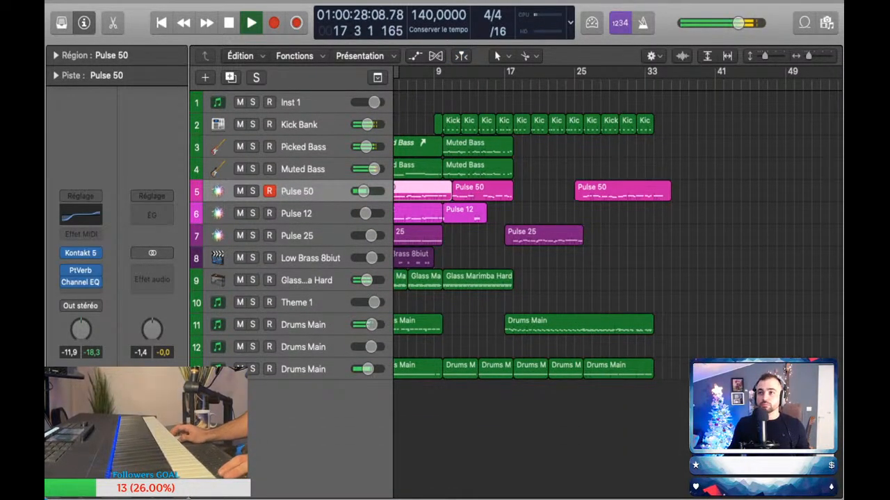
key(super+Right)
key(super+Right)
key(super+Left)
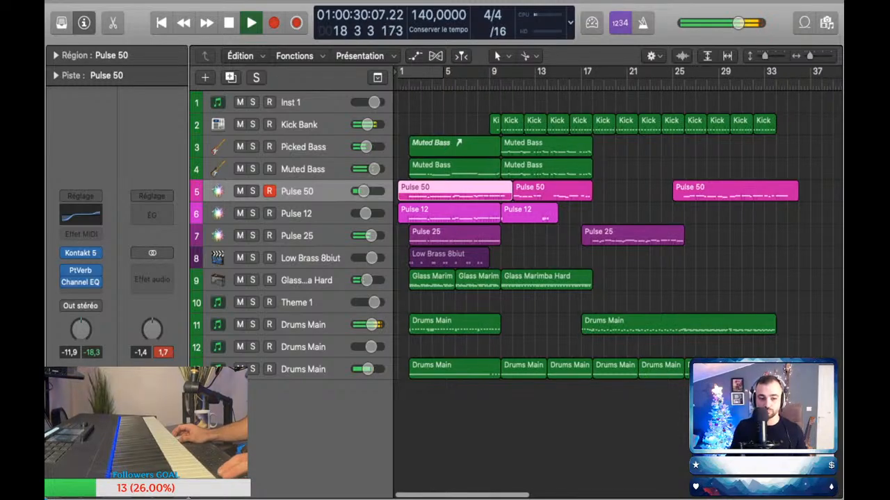
key(space)
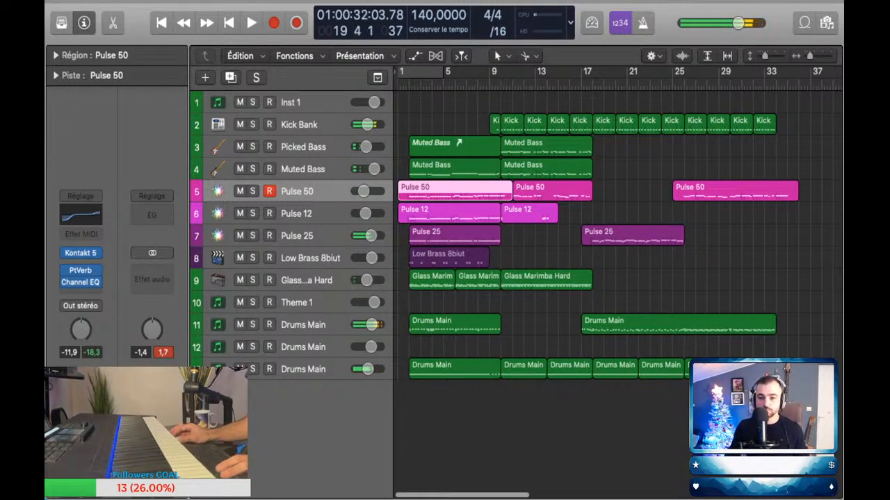
Step: Play along from bar 15 with both bass sounds and capture the performance, extending the Muted Bass region from bar 10 to bar 27
click(303, 147)
click(303, 169)
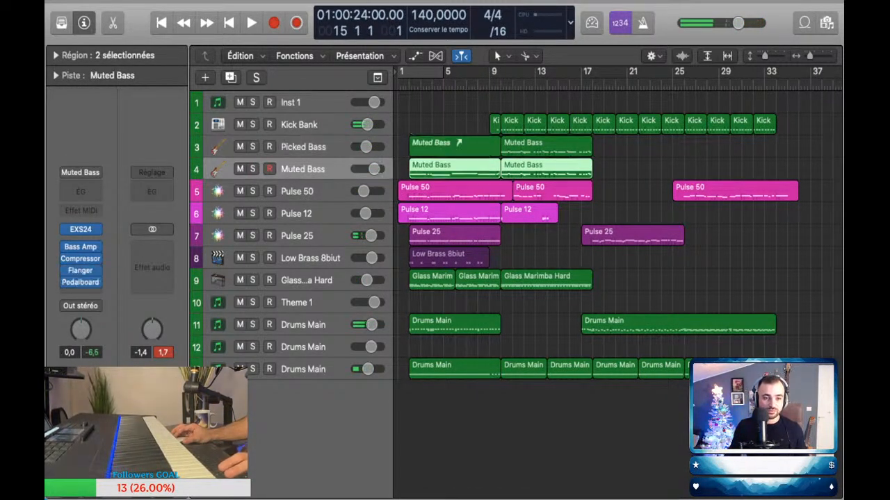
key(space)
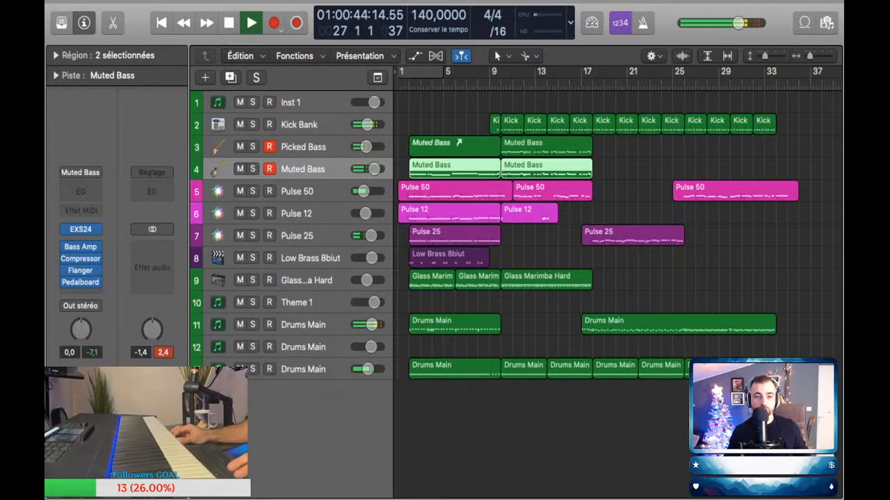
key(shift+r)
key(space)
Step: Replace the Picked Bass track's regions from bar 10 onward with a copy of the extended Muted Bass region
mouse_move(597, 147)
mouse_down()
mouse_move(598, 169)
mouse_move(597, 146)
mouse_up()
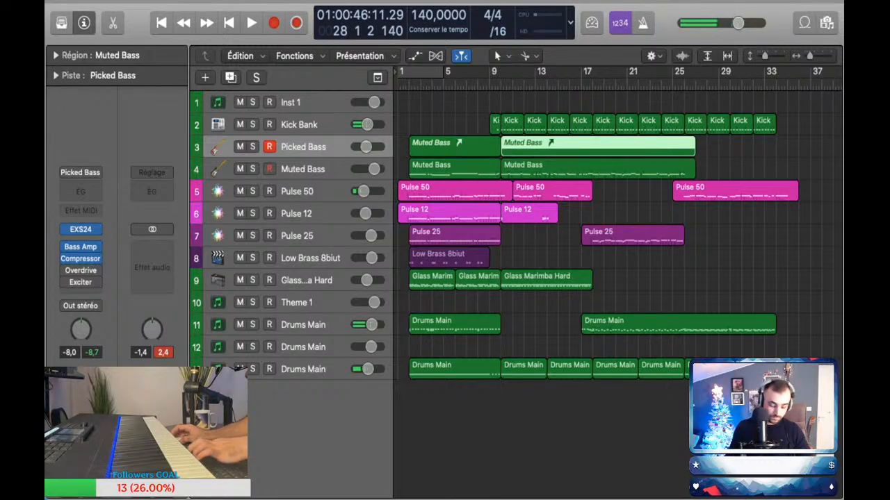
key(Delete)
click(556, 147)
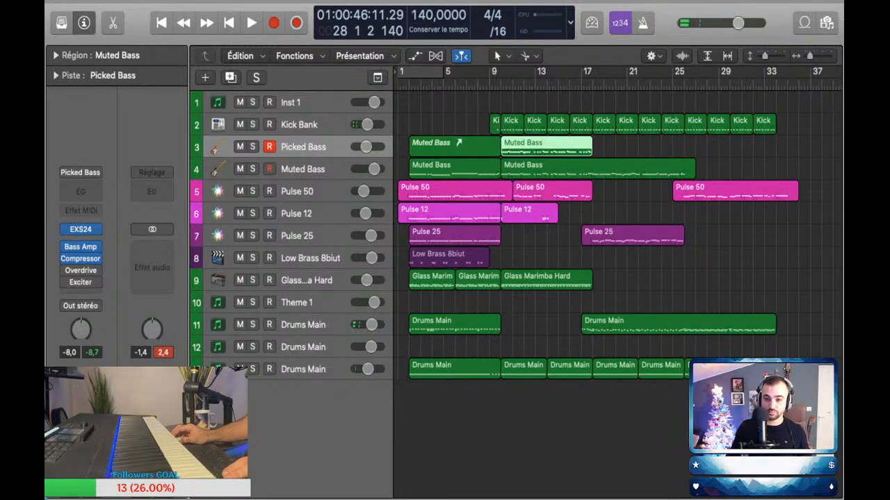
key(Delete)
drag(556, 169, 556, 147)
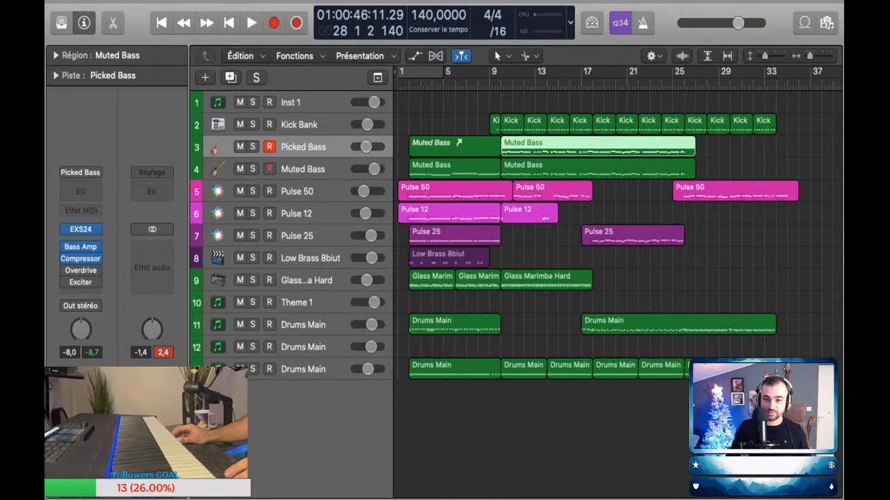
Step: Remove the very short stray note at bar 12 from both long bass regions and shorten them to end at bar 26
shift+click(557, 169)
double_click(556, 147)
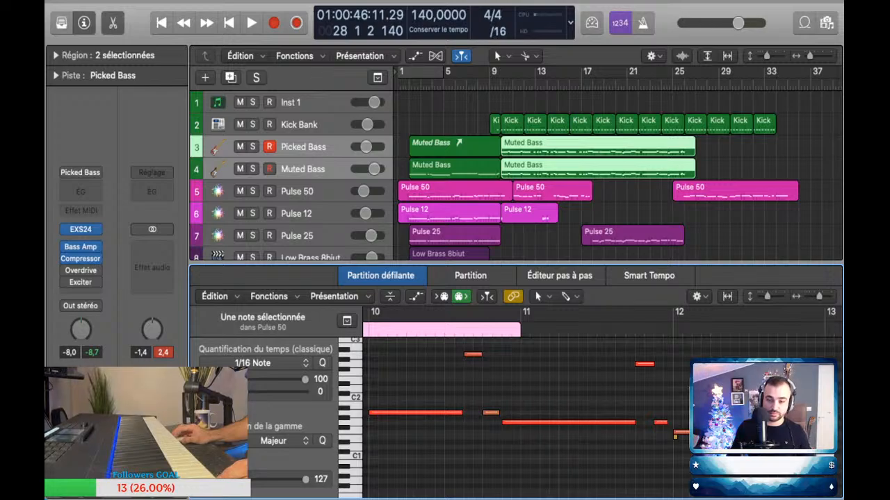
drag(660, 447, 677, 437)
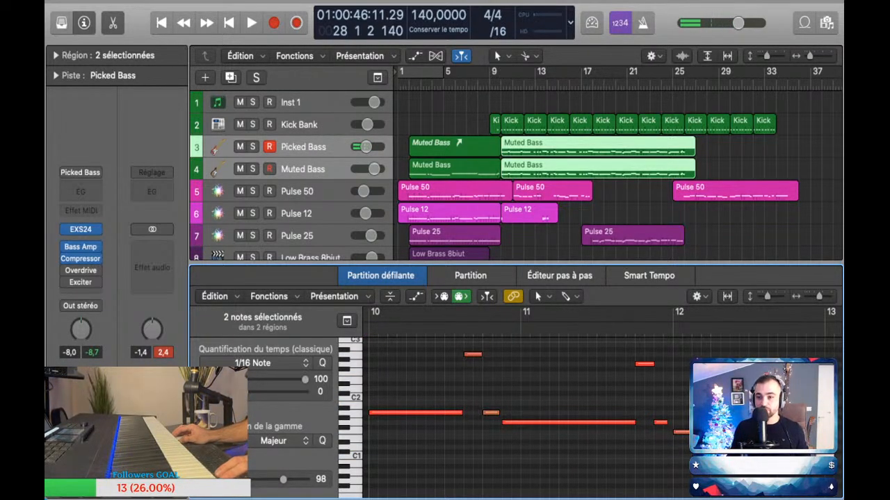
click(723, 171)
drag(693, 174, 683, 152)
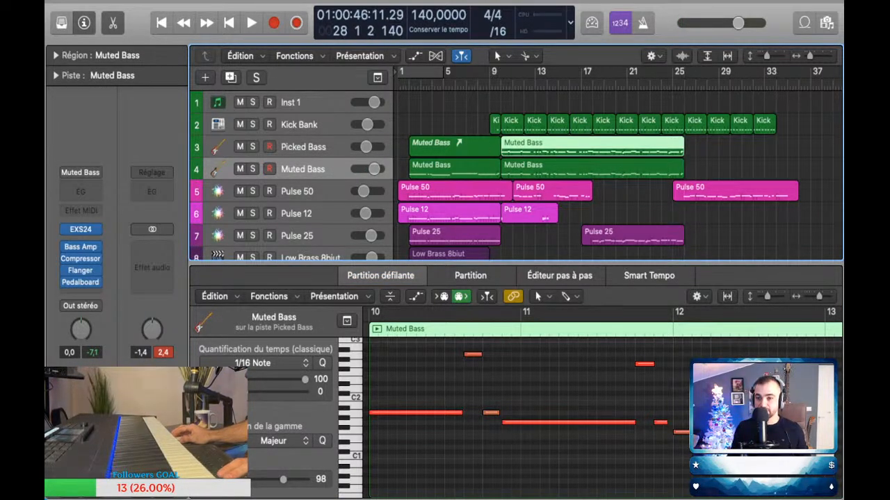
Step: Play a bass line on Picked Bass and Muted Bass and capture it as regions from bar 26 to bar 34
key(space)
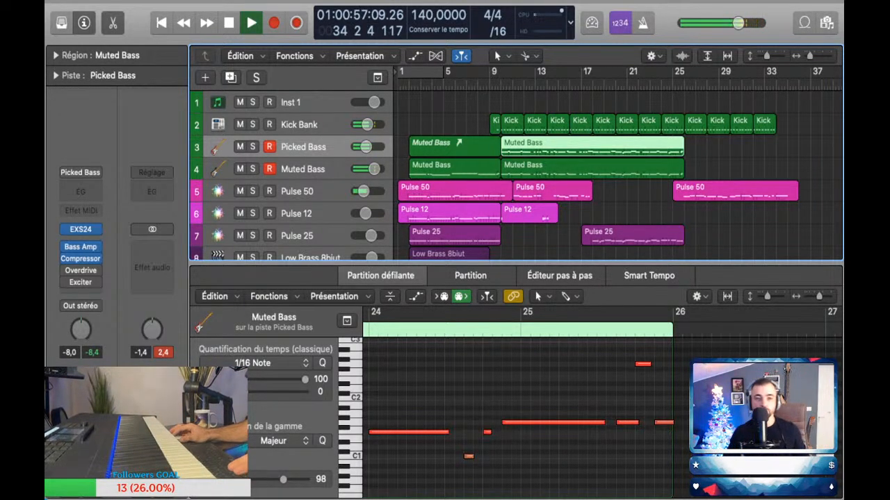
key(shift+r)
scroll(671, 167, right, 2)
Step: Quantize the new Picked Bass region's notes to 1/16 and replace the Muted Bass alias at bar 26 with a copy of it
click(671, 167)
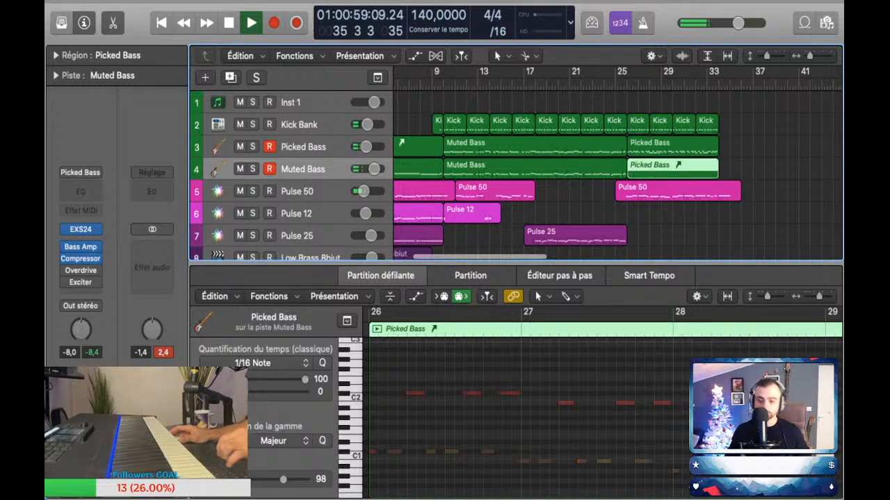
key(Delete)
double_click(672, 147)
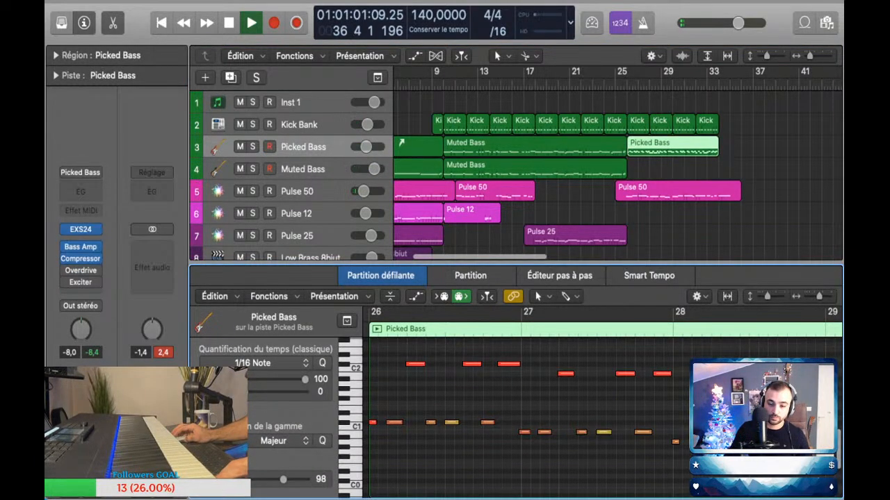
key(super+a)
drag(671, 146, 672, 169)
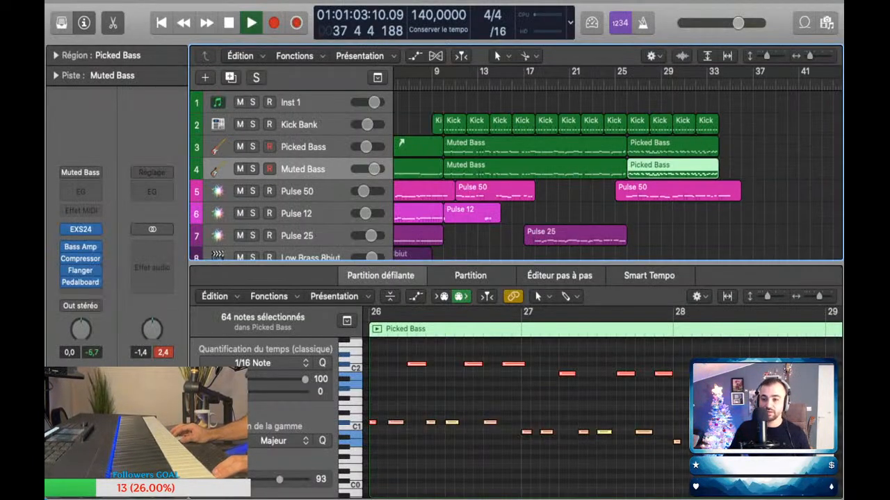
Step: Raise the Muted Bass volume to 1.3 dB, lower Picked Bass slightly and clear the region selection
drag(374, 169, 375, 169)
key(a)
key(a)
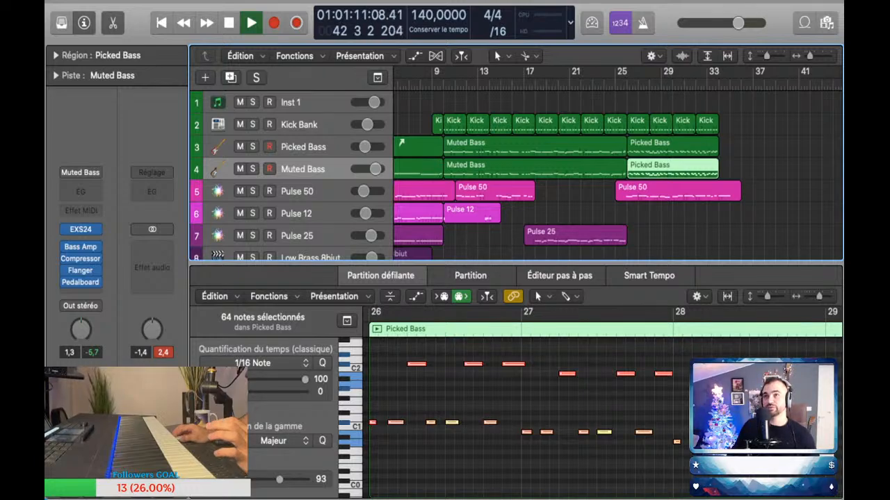
key(alt+shift+d)
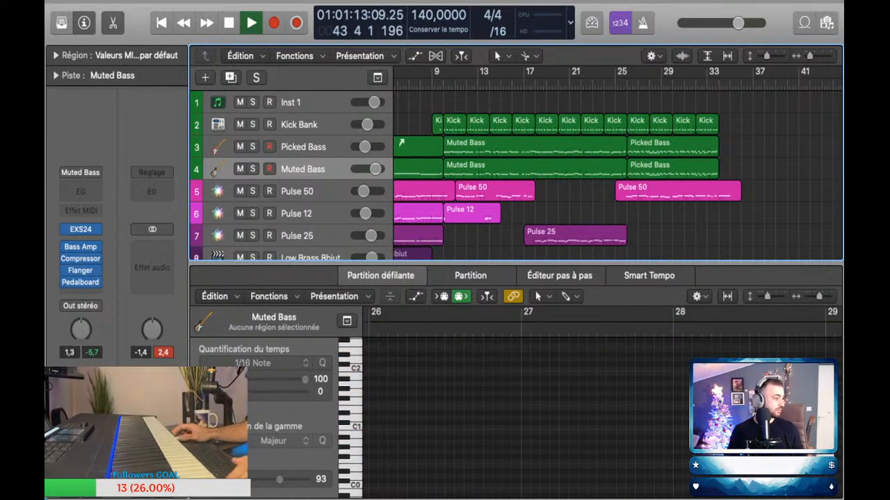
Step: Review the whole arrangement out to the Glass Marimba regions beyond bar 60 with the note editor closed, and stop playback
key(super+Left)
key(super+Left)
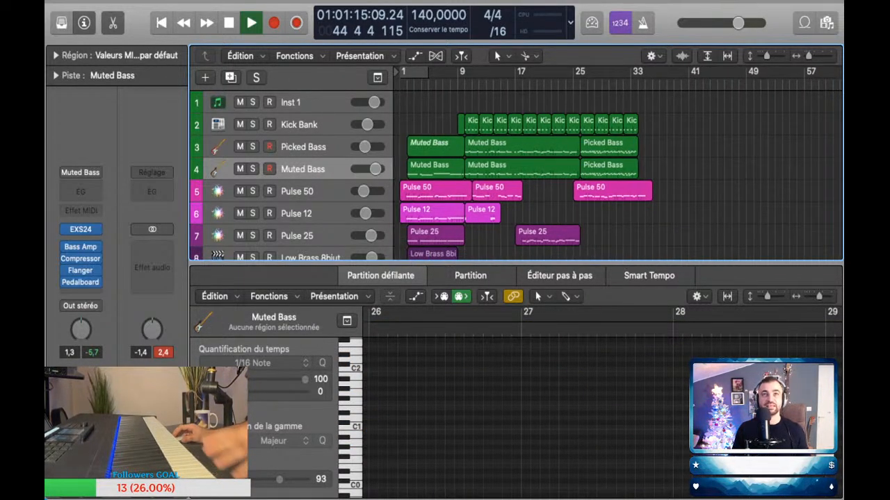
scroll(515, 175, down, 1)
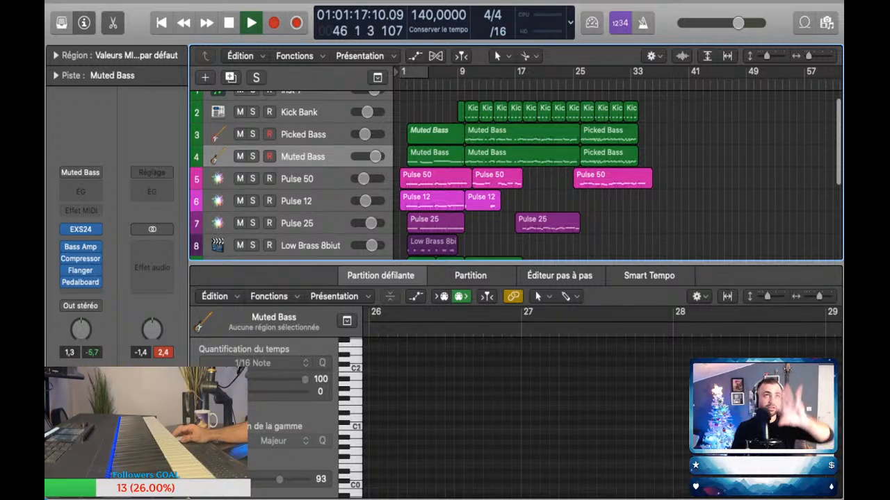
scroll(515, 175, down, 2)
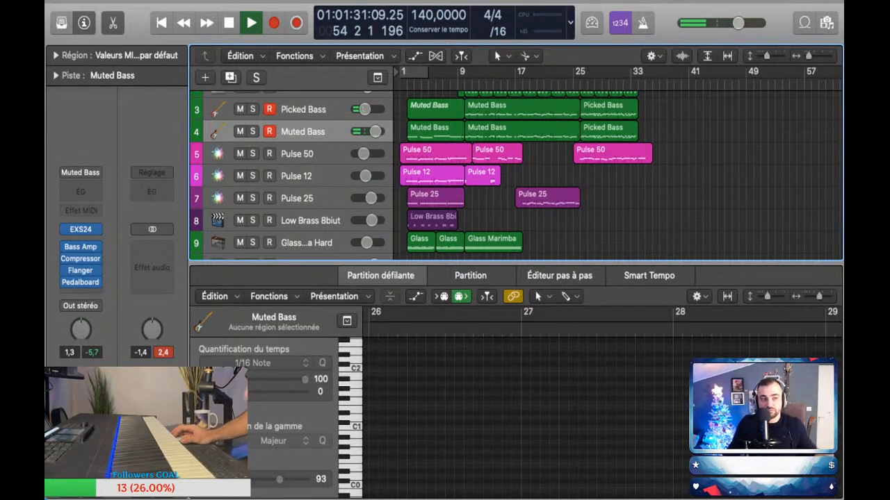
key(p)
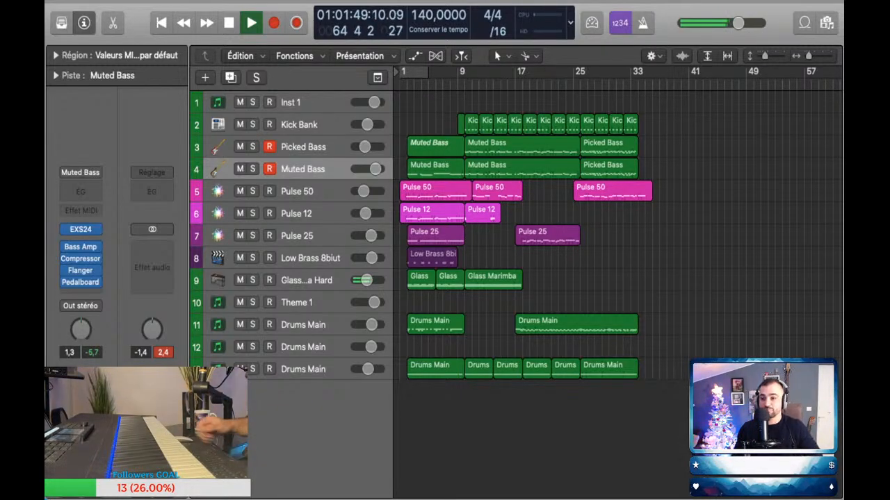
scroll(617, 237, right, 7)
key(super+Left)
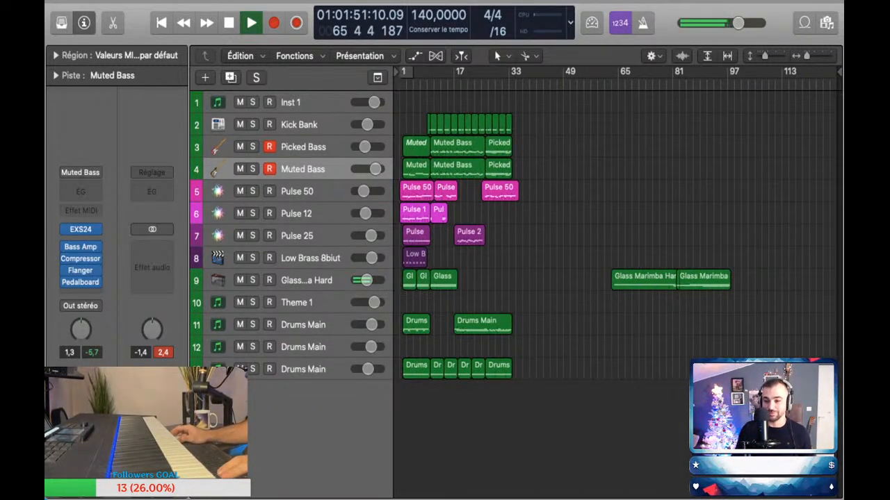
key(space)
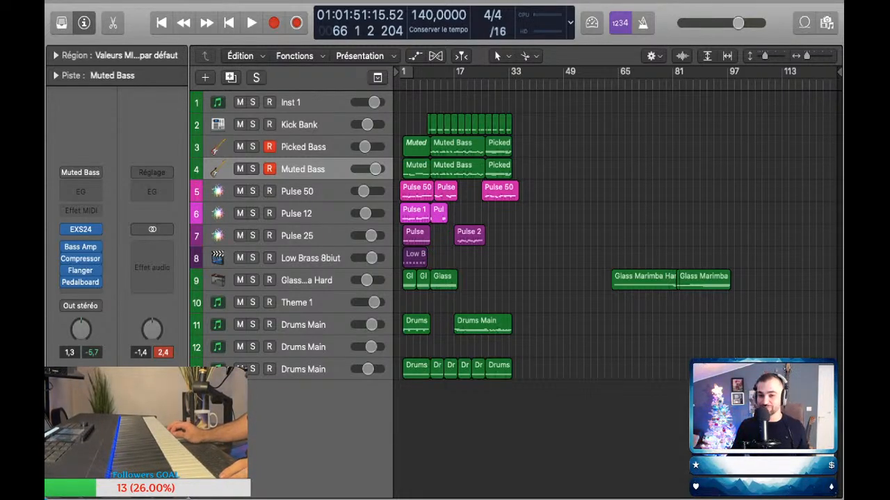
Step: Try the Pulse 12 and Pulse 25 sounds and clear the region selection
key(super+Right)
scroll(617, 229, left, 1)
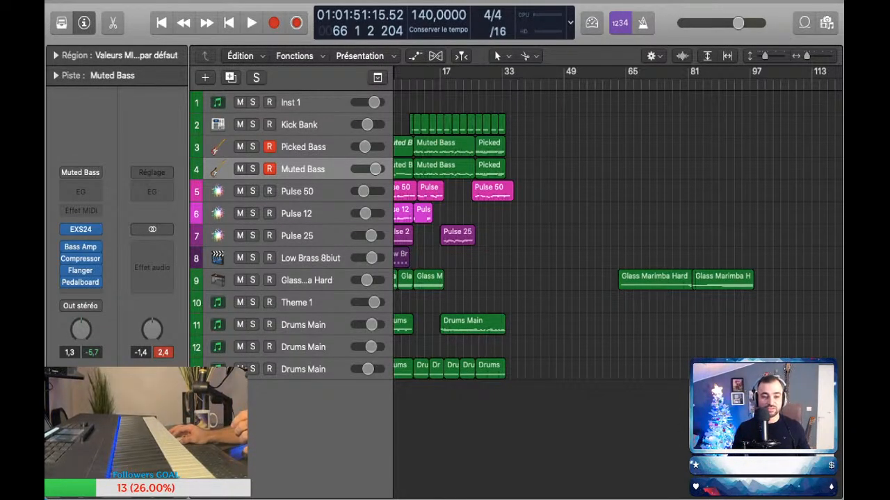
click(298, 213)
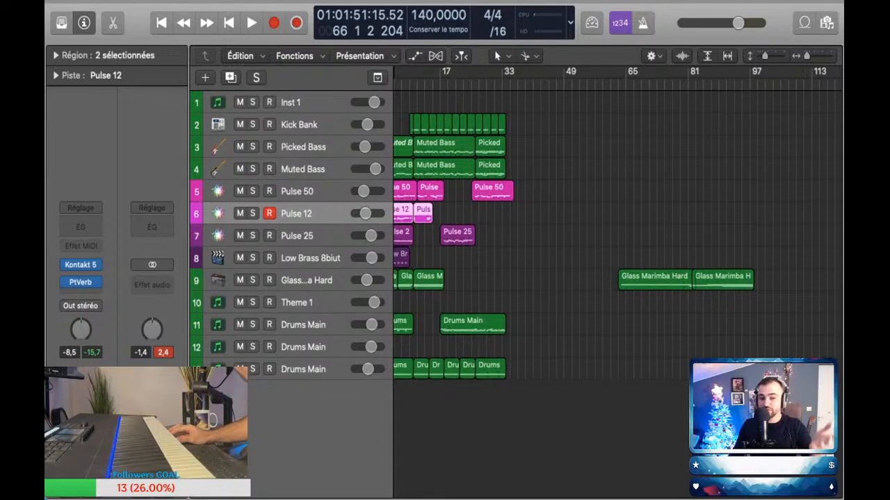
click(298, 235)
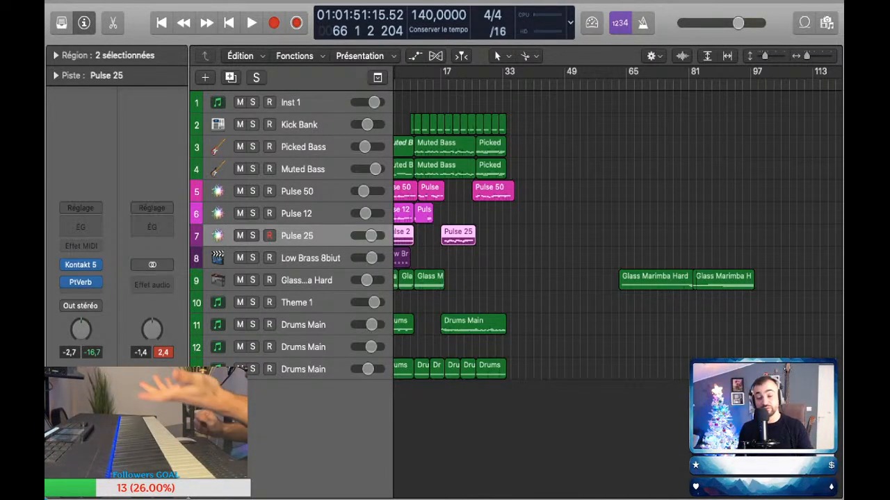
key(alt+shift+d)
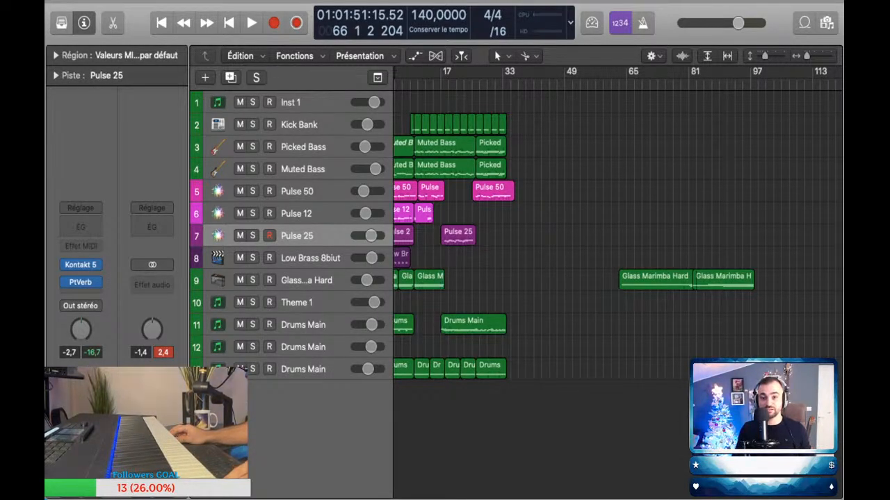
Step: Place the playhead at bar 33, near the end of the bass and drum regions
click(506, 83)
scroll(506, 209, right, 1)
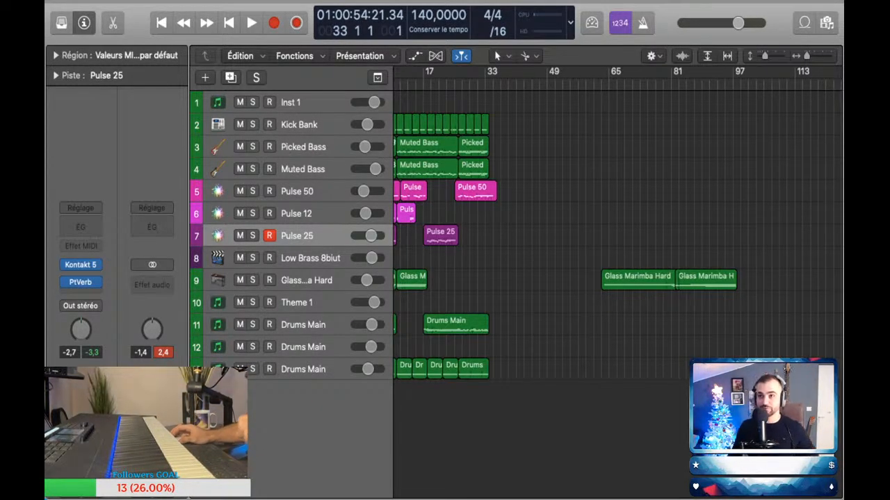
scroll(617, 236, left, 1)
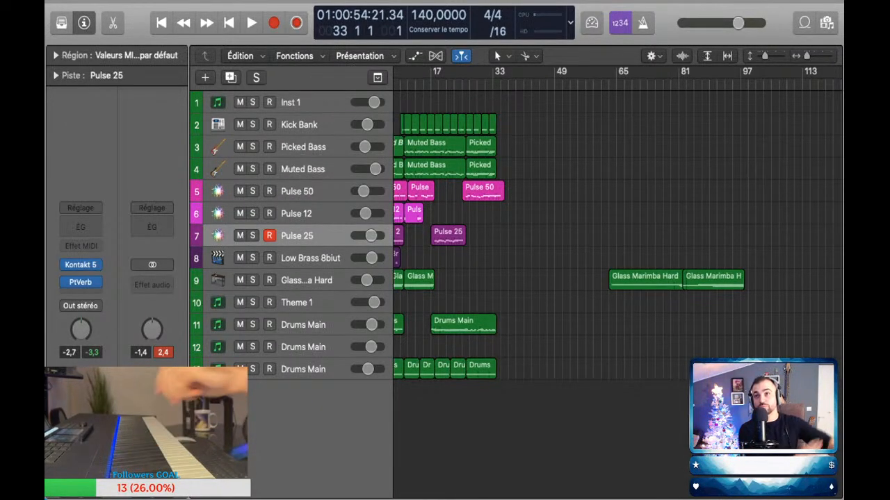
scroll(617, 236, left, 3)
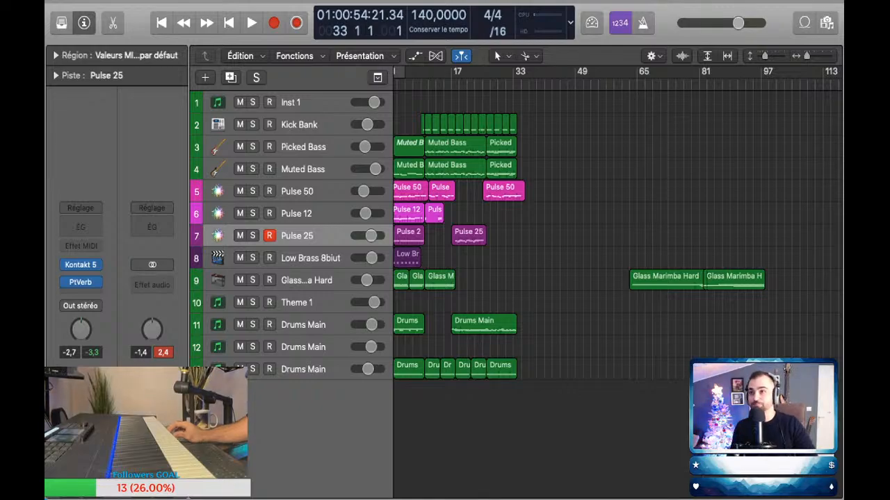
Step: Play from around bar 25 past the end of the arrangement, trying the Pulse 12 sound over it, and stop playback
key(comma)
key(comma)
key(comma)
key(comma)
key(comma)
key(comma)
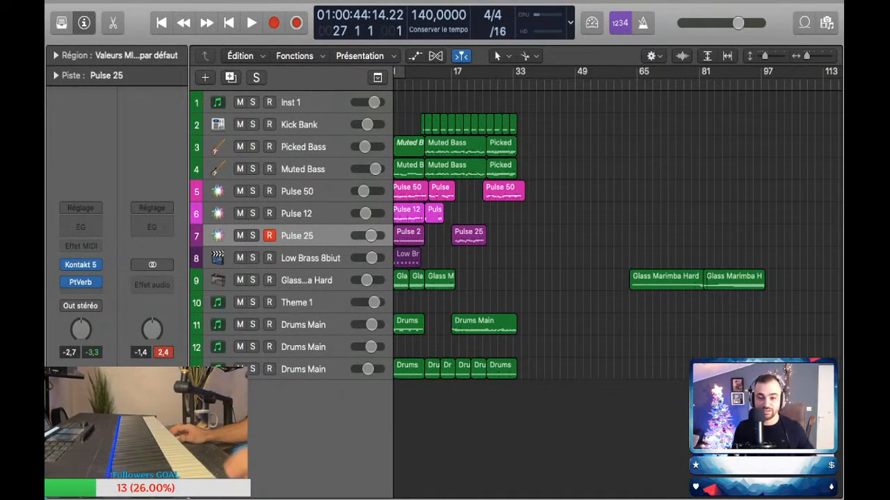
scroll(617, 285, left, 1)
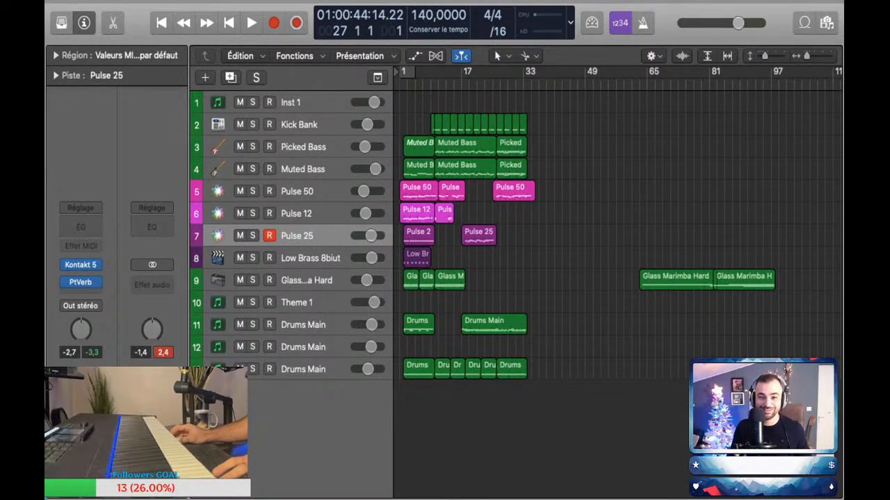
key(comma)
key(comma)
key(space)
key(super+Right)
key(super+Right)
key(super+Right)
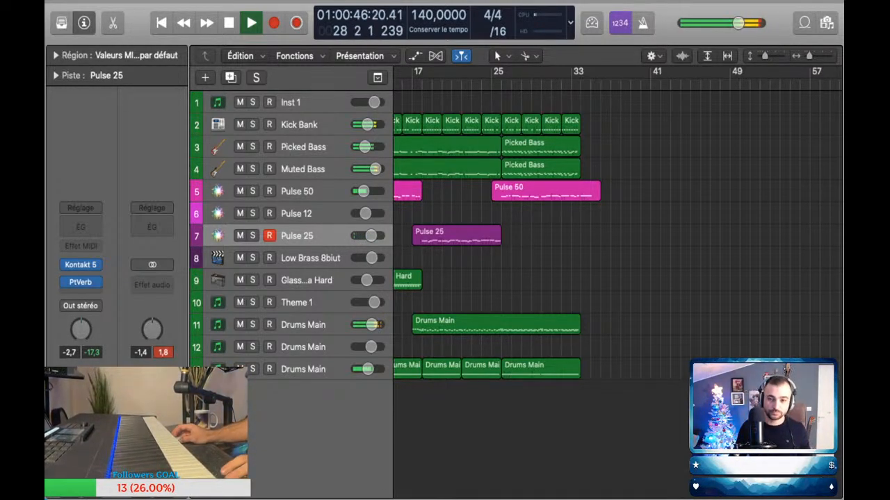
key(Up)
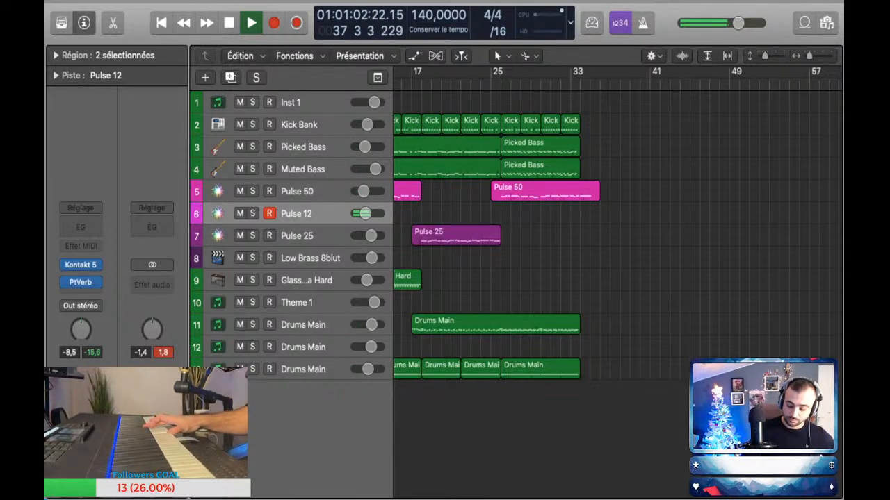
key(space)
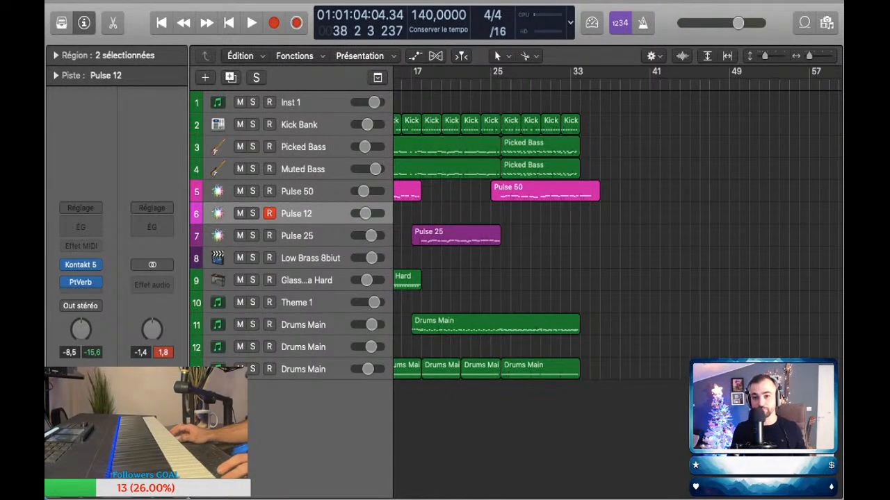
Step: Play the Pulse 12 melody over the ending and capture it as a region from bar 26 to bar 34
key(comma)
key(comma)
key(comma)
key(comma)
key(comma)
key(comma)
key(comma)
key(comma)
key(comma)
key(comma)
key(comma)
key(comma)
key(comma)
key(comma)
key(space)
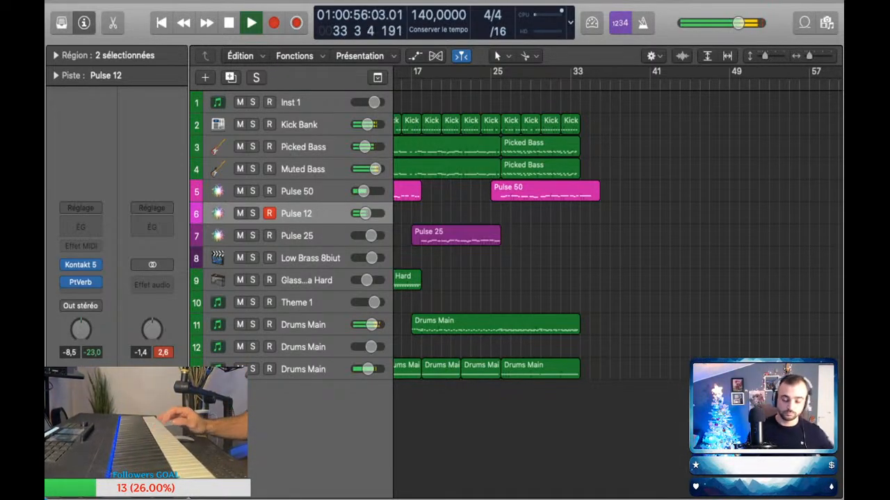
key(space)
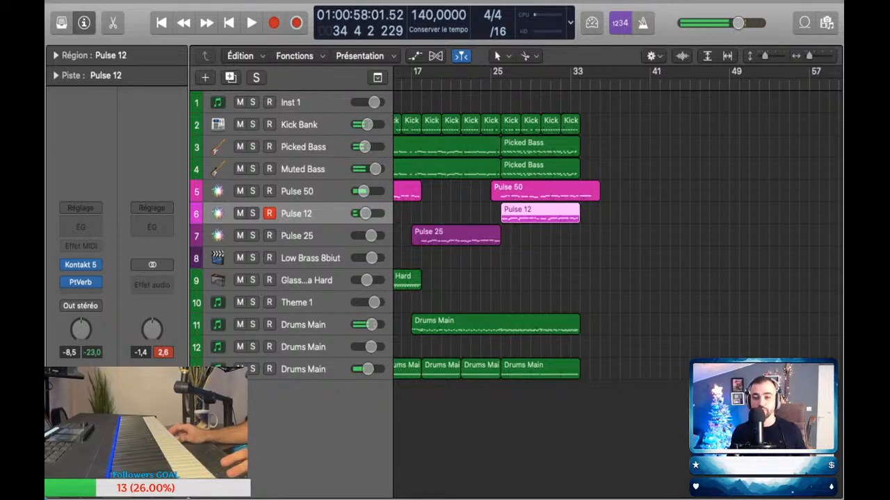
Step: Examine the new Pulse 12 region's notes in the piano roll, clear the selection and close the editor
key(p)
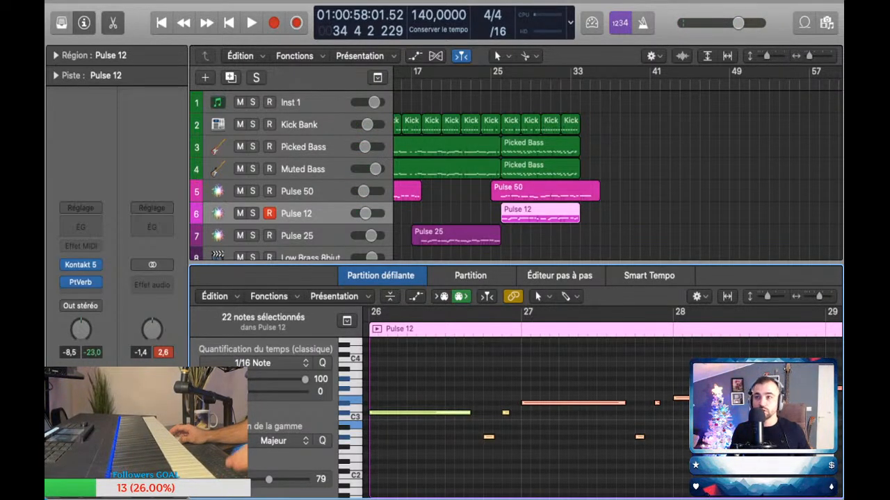
key(alt+shift+d)
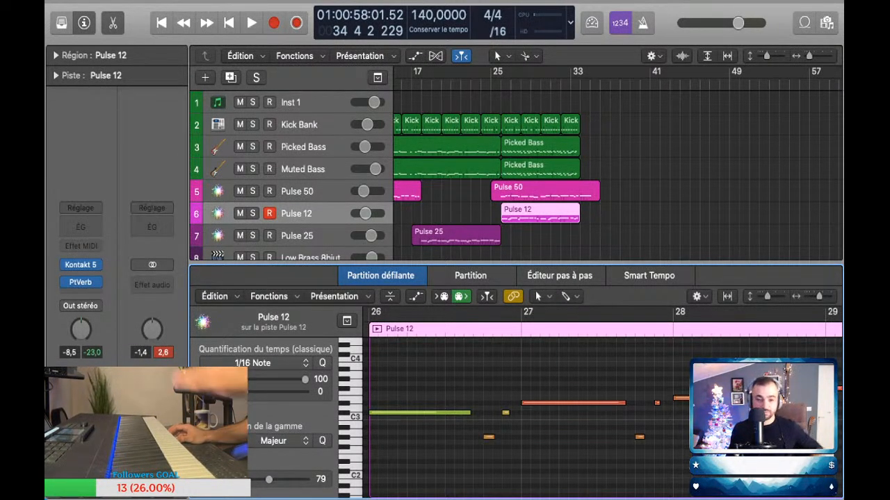
click(646, 214)
key(e)
key(e)
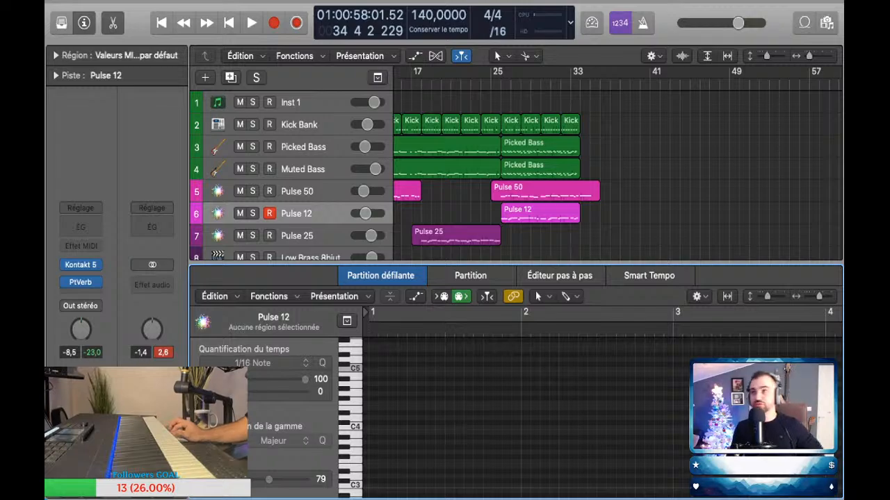
key(p)
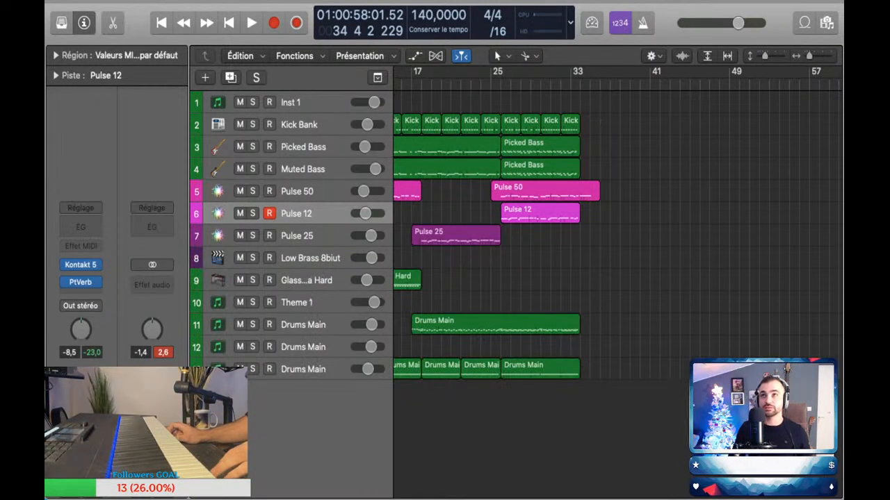
Step: Play the arrangement from bar 25 to hear the Pulse 12 melody, with the tracks enlarged
scroll(617, 244, left, 2)
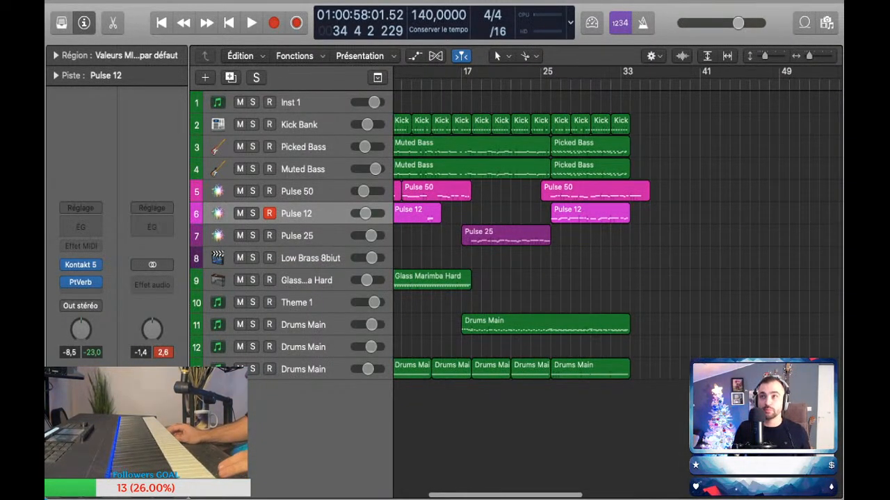
click(540, 84)
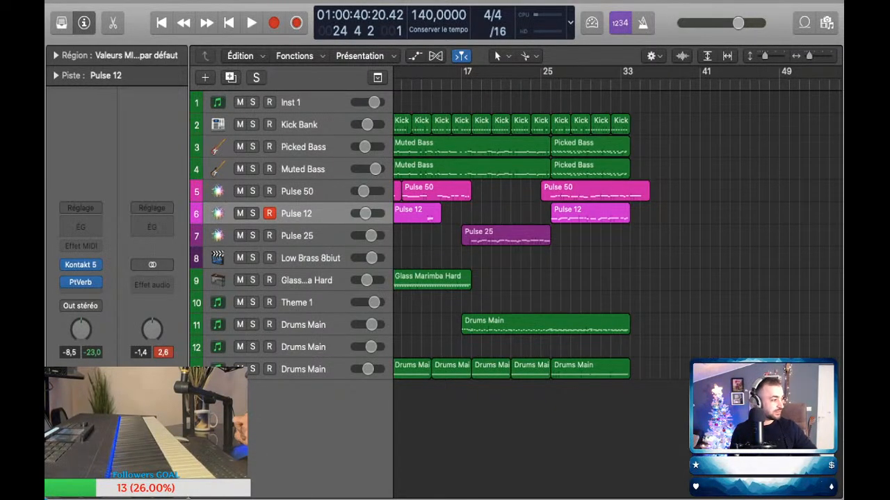
key(period)
key(super+Right)
key(super+Right)
key(super+Right)
key(super+Right)
key(super+Right)
key(super+Right)
key(super+Right)
key(super+Right)
key(super+Right)
key(super+Right)
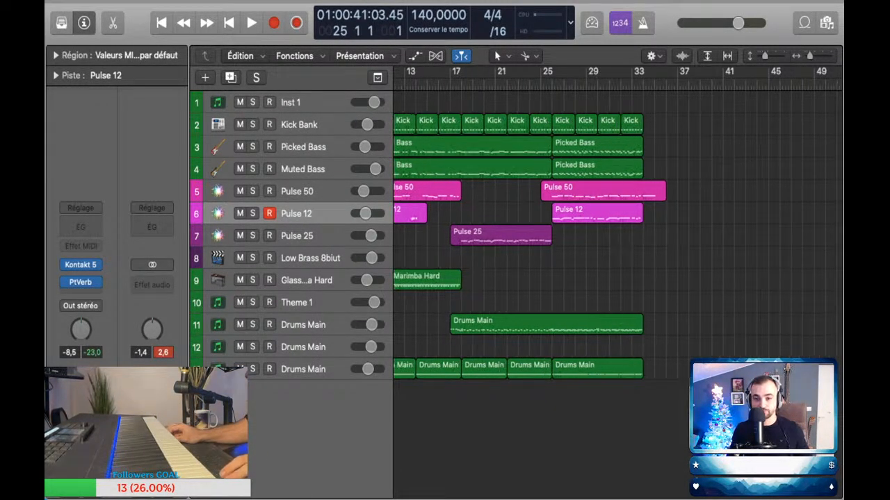
key(super+Down)
key(super+Down)
key(super+Left)
key(super+Left)
key(super+Left)
key(super+Left)
key(super+Left)
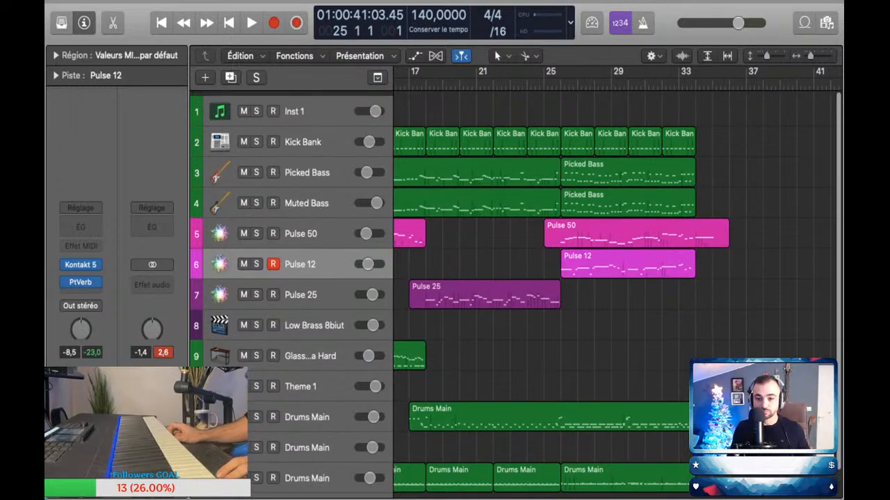
key(space)
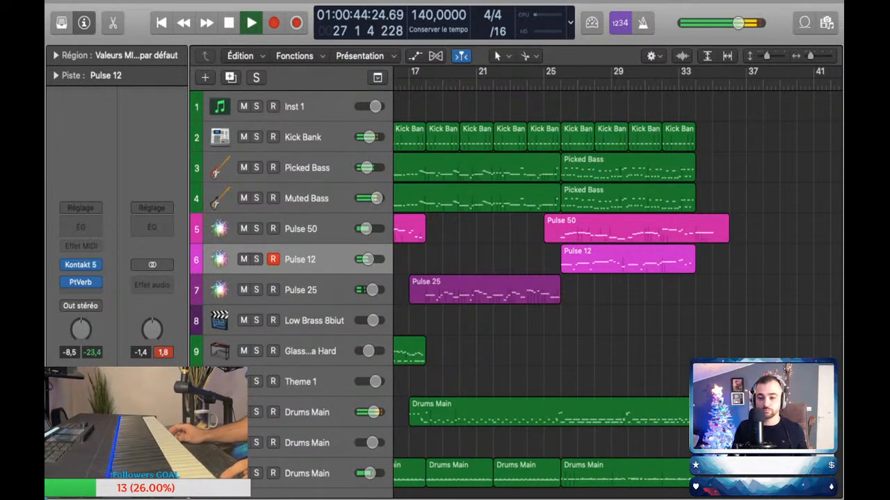
Step: Lower the Pulse 12 volume automation to -13.5 dB across its region between bars 26 and 34
key(a)
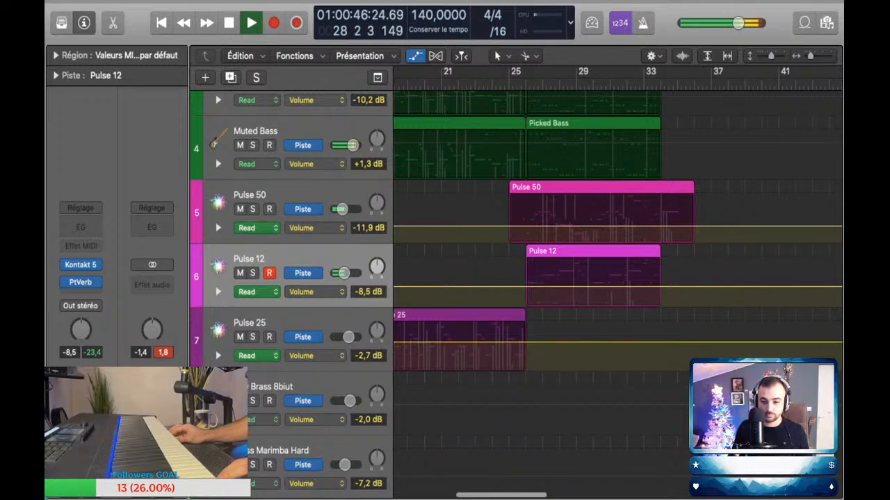
click(527, 287)
click(671, 286)
click(664, 287)
drag(618, 287, 619, 293)
key(a)
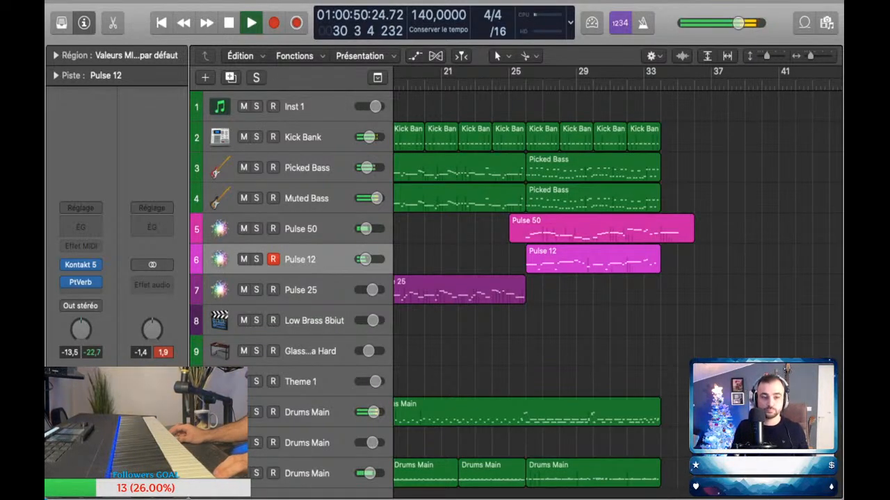
Step: Try the Pulse 25 sound over playback to about bar 36, and replay the arrangement from the beginning
key(space)
key(Down)
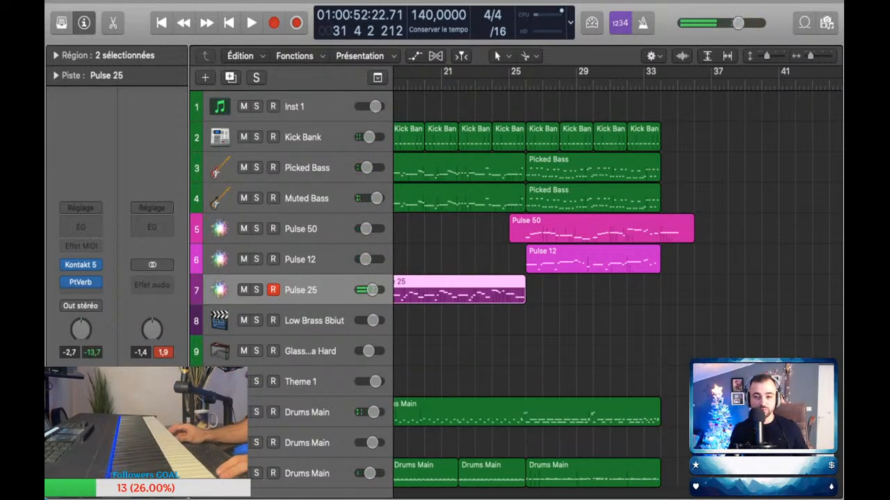
key(space)
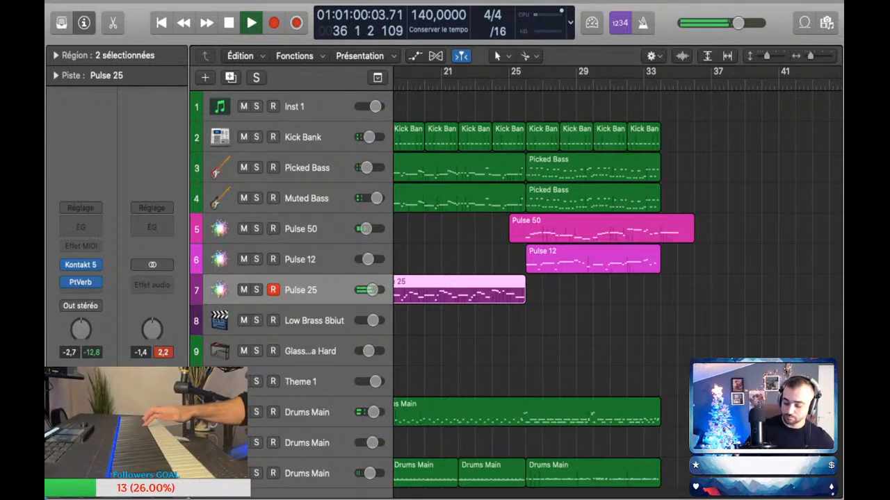
key(space)
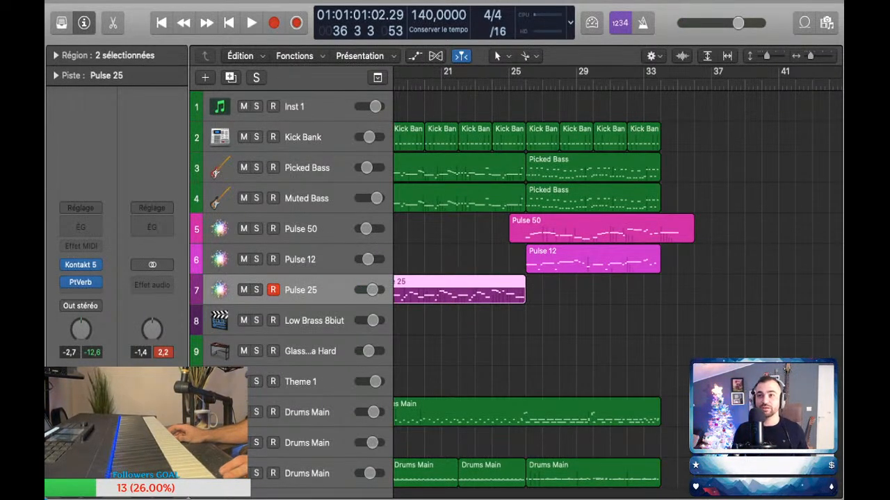
key(Return)
key(space)
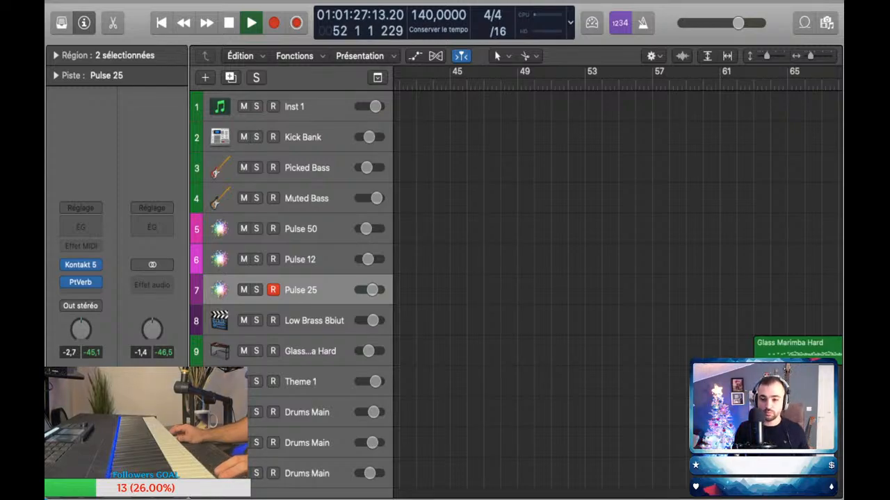
Step: Place the playhead near bar 32, select the Pulse 50 track and trim its last region's end to bar 34
scroll(617, 278, left, 10)
scroll(583, 278, right, 1)
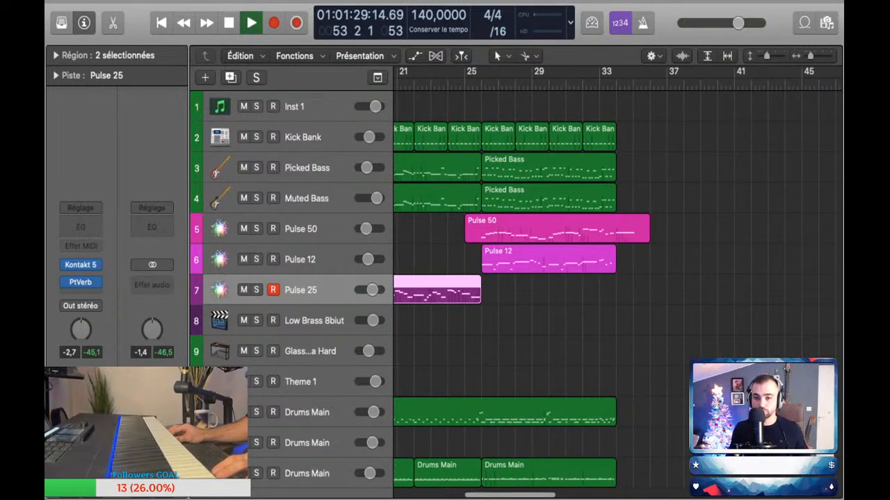
click(583, 84)
key(space)
click(306, 229)
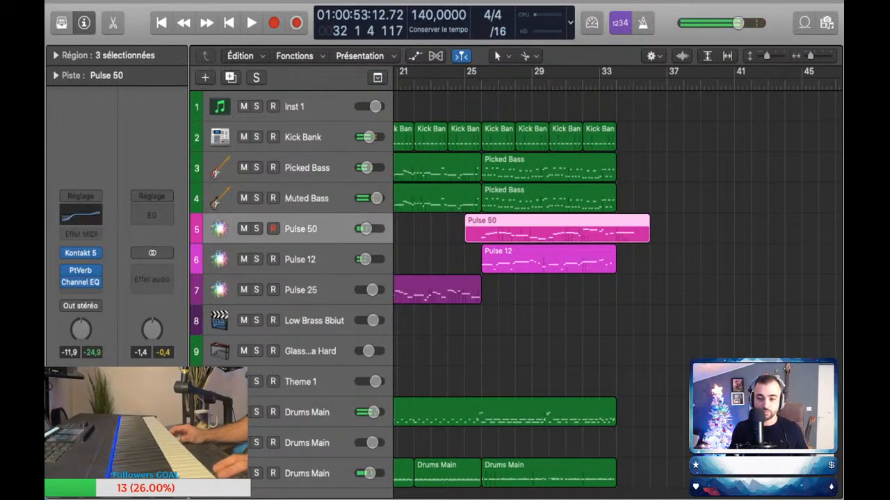
key(space)
click(657, 235)
drag(648, 236, 615, 236)
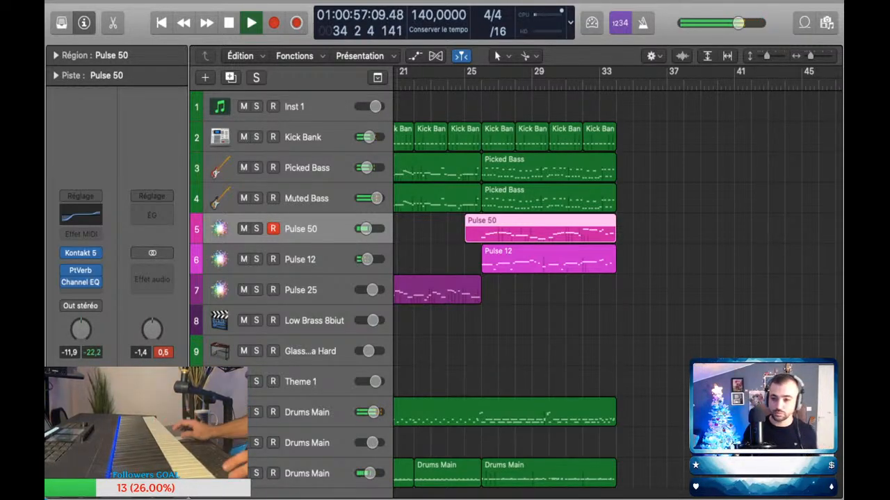
Step: Replay the transition from about bar 33 and shorten the Pulse 50 region to end just before bar 34
key(comma)
key(comma)
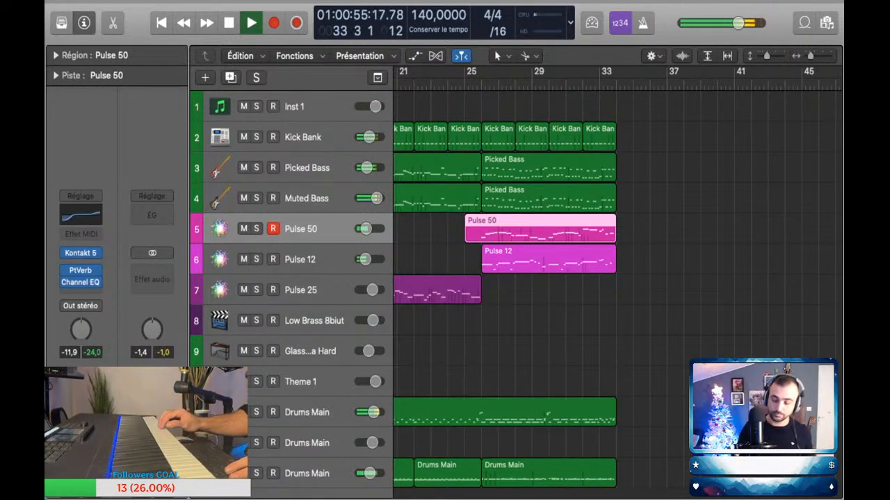
key(space)
key(super+Right)
key(super+Right)
key(super+Right)
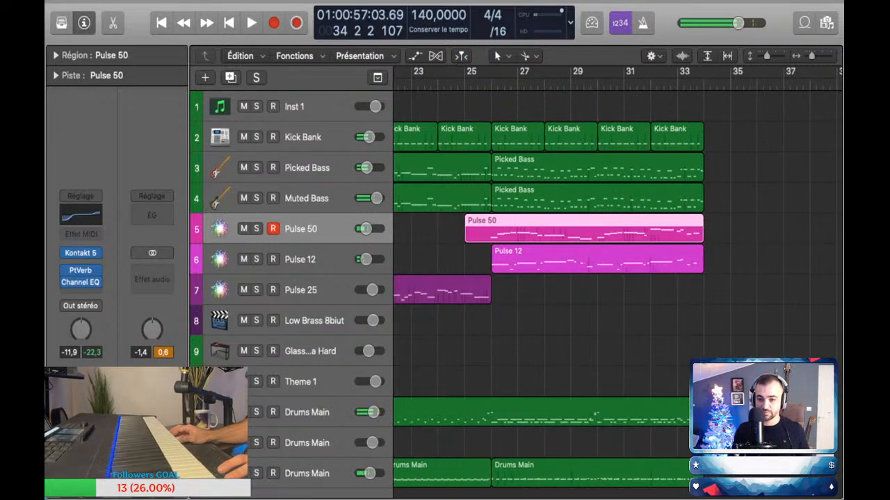
scroll(618, 278, right, 5)
drag(699, 238, 691, 237)
Step: Replay the trimmed ending while trying a Pulse 50 continuation out to about bar 39, and stop playback
key(comma)
key(space)
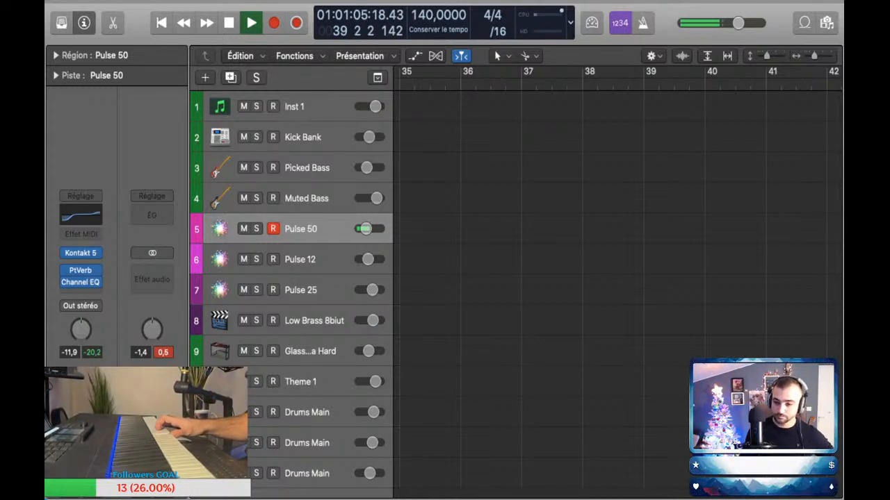
key(space)
scroll(617, 278, left, 10)
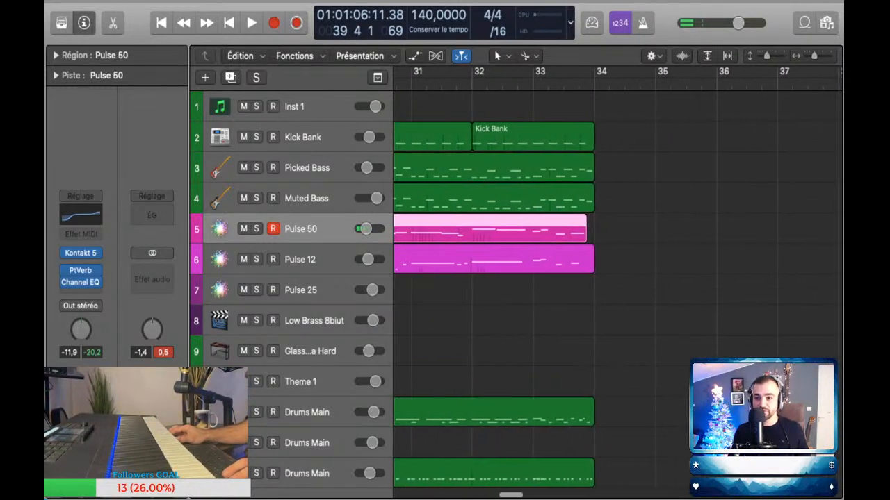
Step: Play a Pulse 50 continuation past bar 34, capture it and trim the region's end to bar 41
key(space)
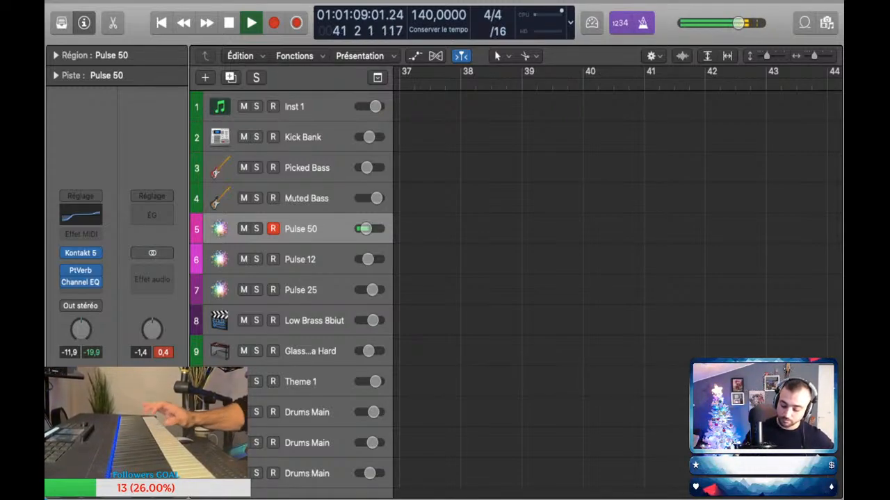
key(space)
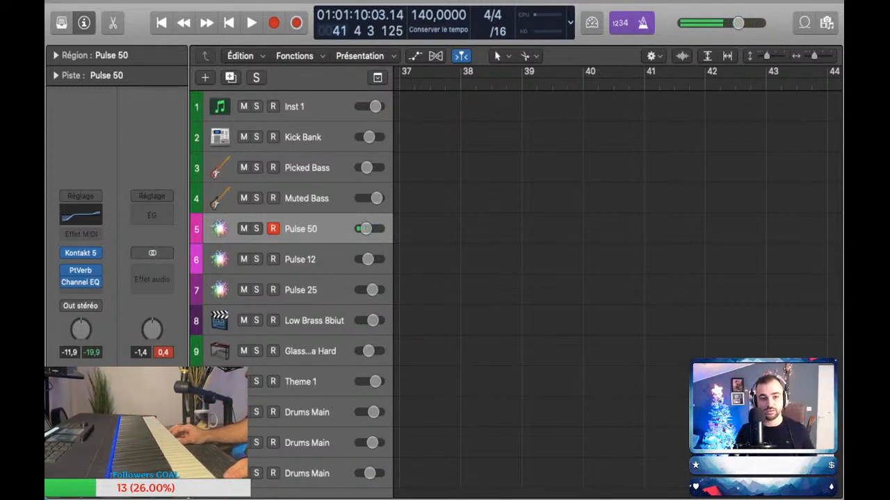
key(shift+r)
drag(702, 237, 643, 238)
Step: Replay from around bar 40 and capture a further one-bar Pulse 50 region from bar 41 to bar 42
key(space)
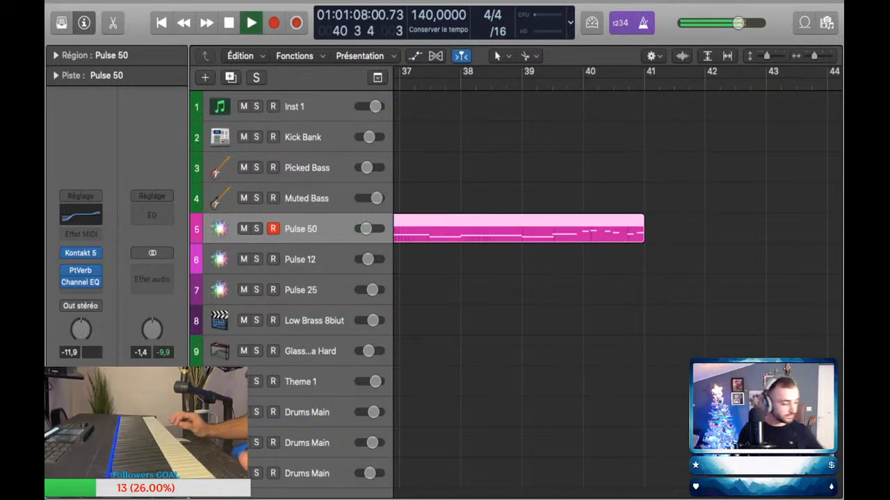
scroll(617, 278, right, 2)
scroll(618, 278, right, 2)
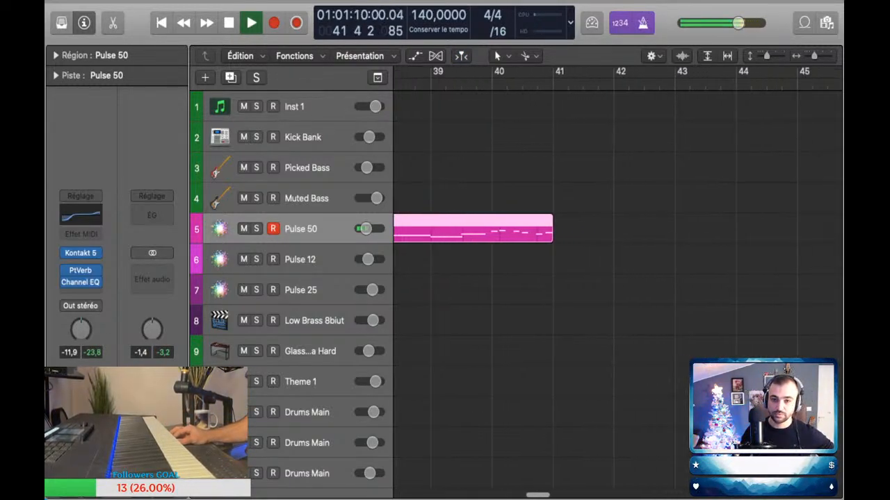
key(space)
key(space)
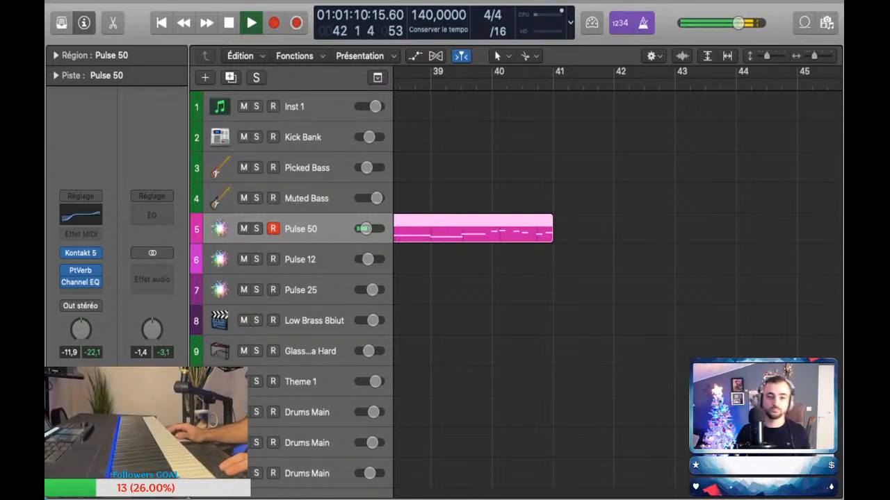
key(space)
key(shift+r)
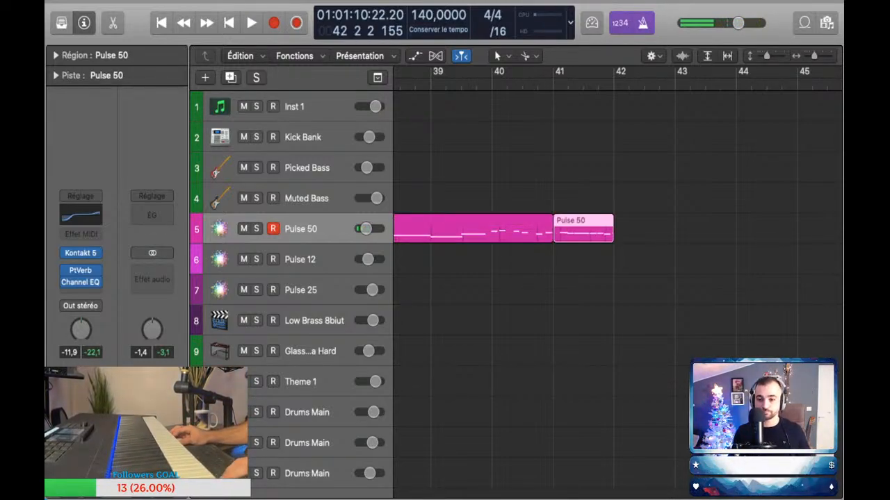
Step: Select all the notes of both Pulse 50 regions in the piano roll, close it and review the regions from bar 27 to 42
drag(652, 271, 463, 218)
key(p)
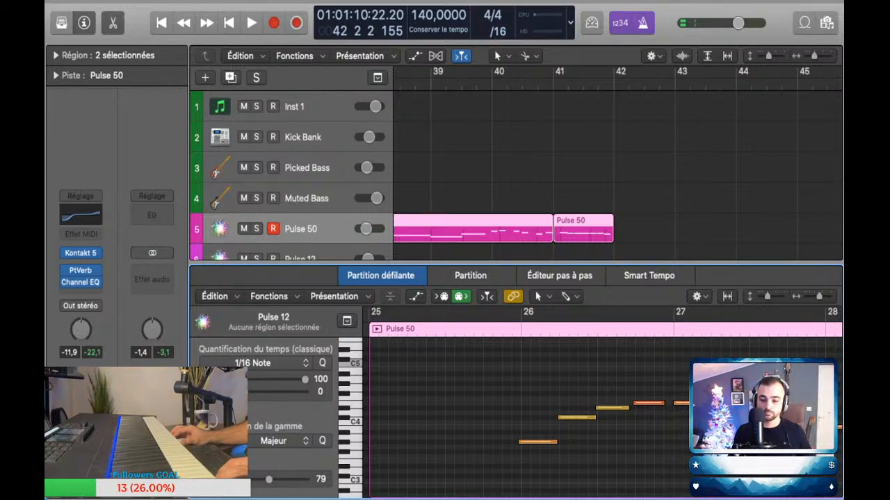
key(super+a)
key(p)
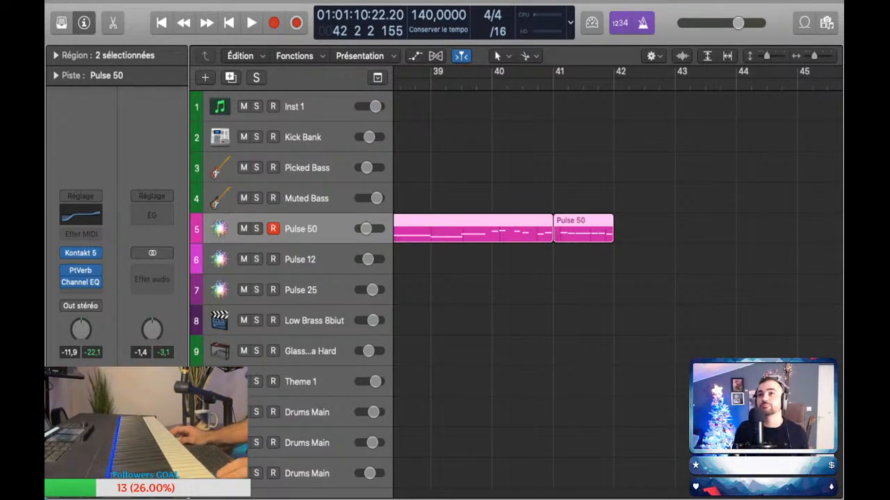
key(super+Left)
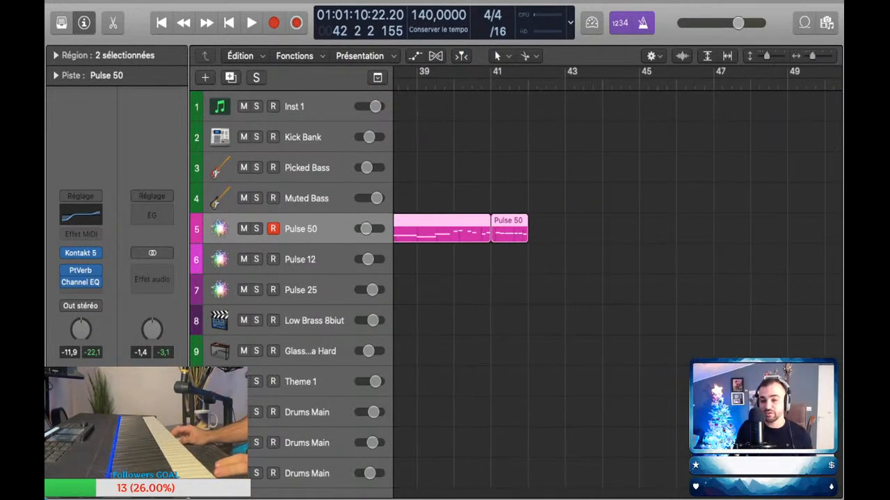
scroll(617, 292, left, 6)
click(617, 306)
scroll(617, 292, left, 3)
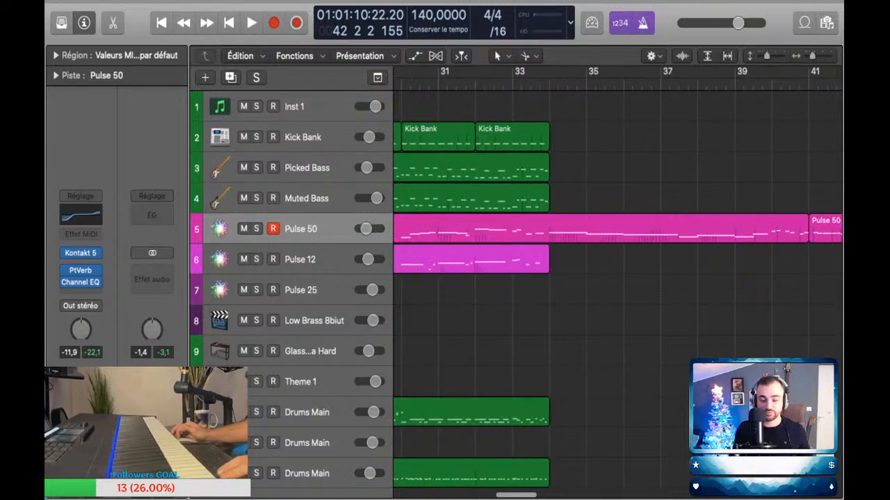
key(super+Left)
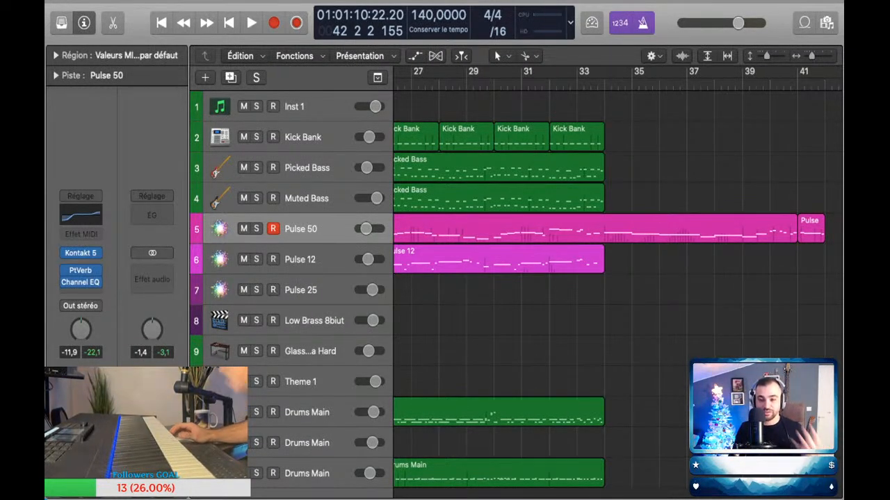
Step: Copy four two-bar Kick Bank regions after bar 34 so the kick pattern runs to bar 42
key(super+Left)
scroll(617, 292, right, 3)
key(super+Up)
key(super+Up)
drag(681, 125, 635, 125)
scroll(549, 209, down, 5)
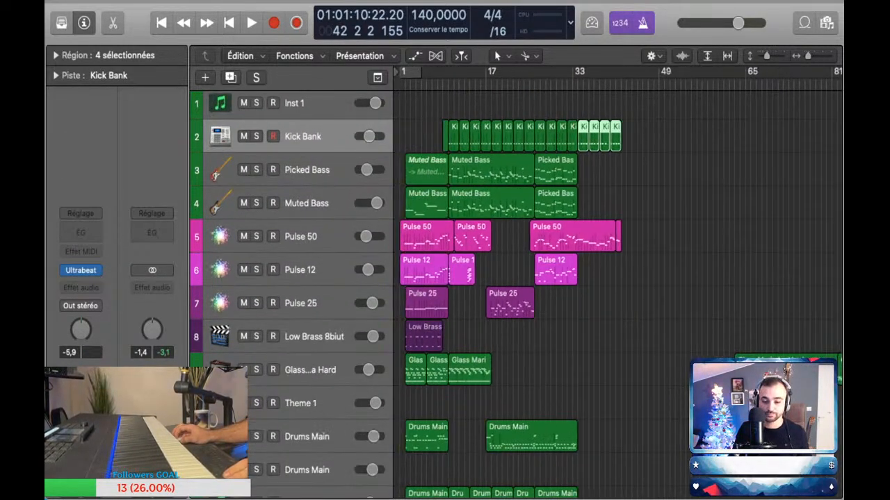
Step: Copy two four-bar Drums Main regions on the last drum track to fill bars 34 to 42
scroll(549, 208, down, 3)
scroll(553, 209, up, 5)
scroll(617, 278, left, 8)
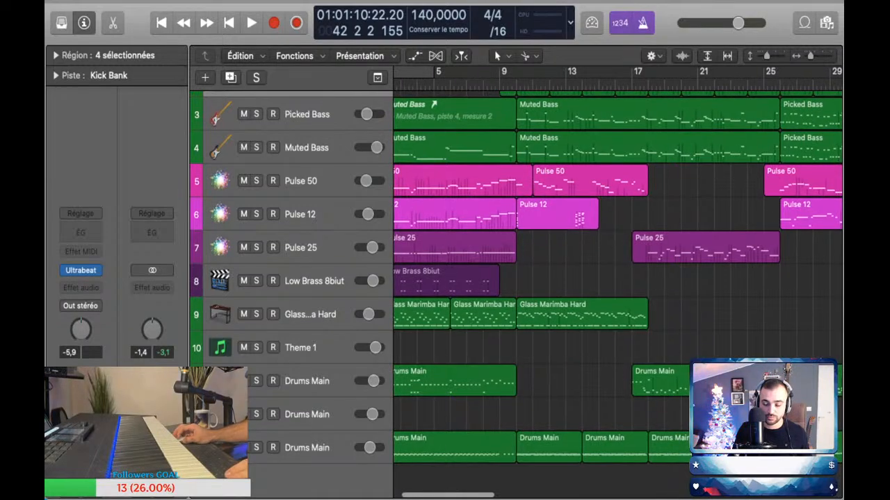
scroll(617, 278, up, 3)
scroll(618, 278, down, 5)
scroll(617, 278, right, 2)
scroll(617, 278, right, 1)
drag(489, 476, 630, 448)
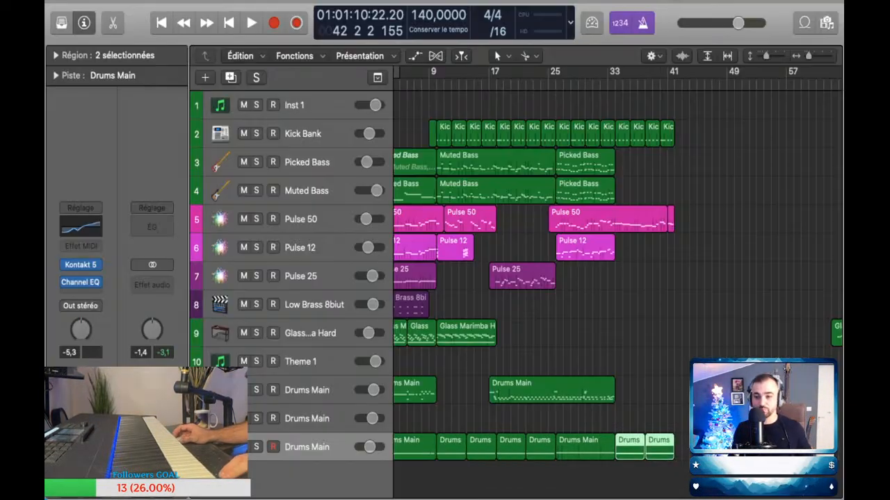
scroll(617, 278, left, 1)
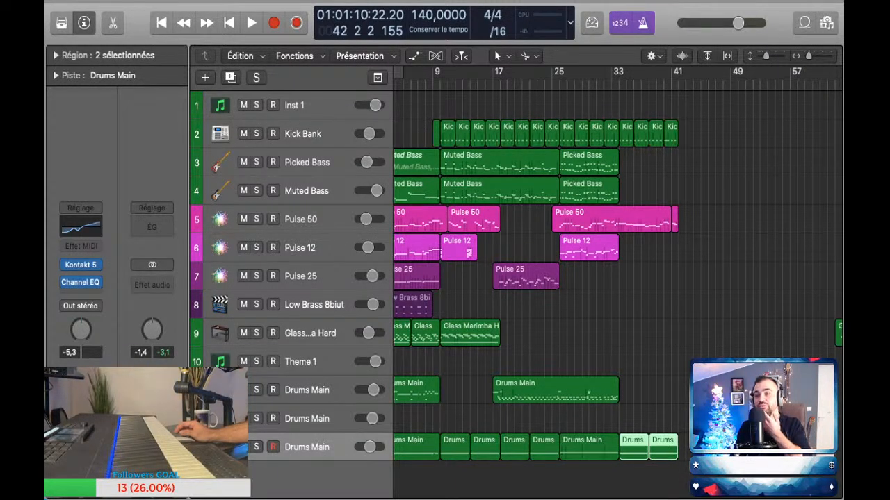
Step: Play the arrangement from bar 25 to hear the lead-in to the Pulse 50 section, and stop around bar 28
drag(589, 82, 589, 89)
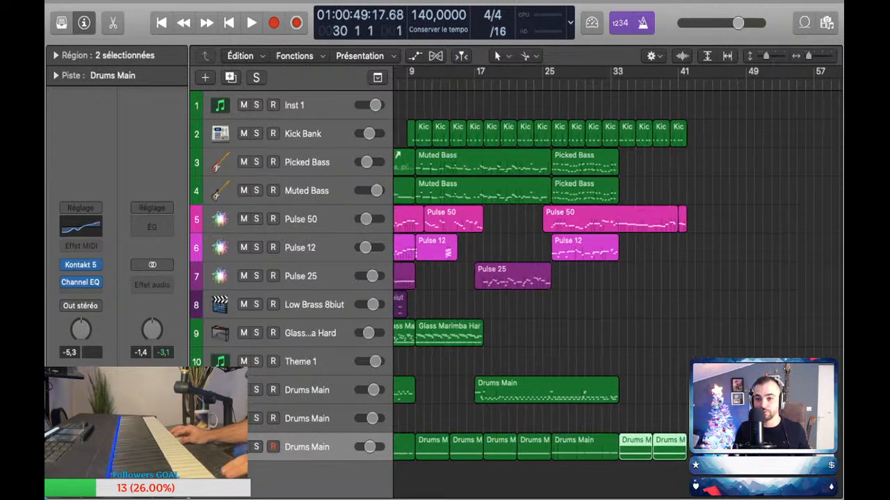
scroll(618, 278, up, 3)
scroll(617, 278, left, 2)
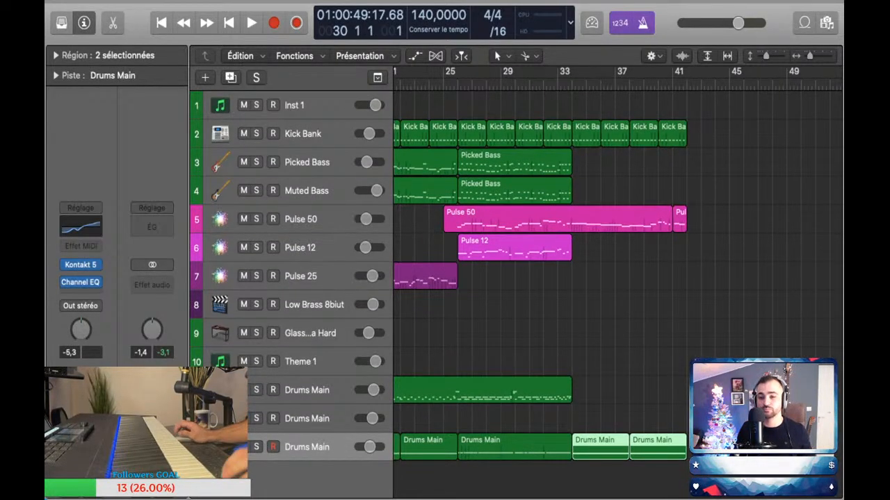
scroll(617, 278, right, 3)
scroll(617, 278, left, 8)
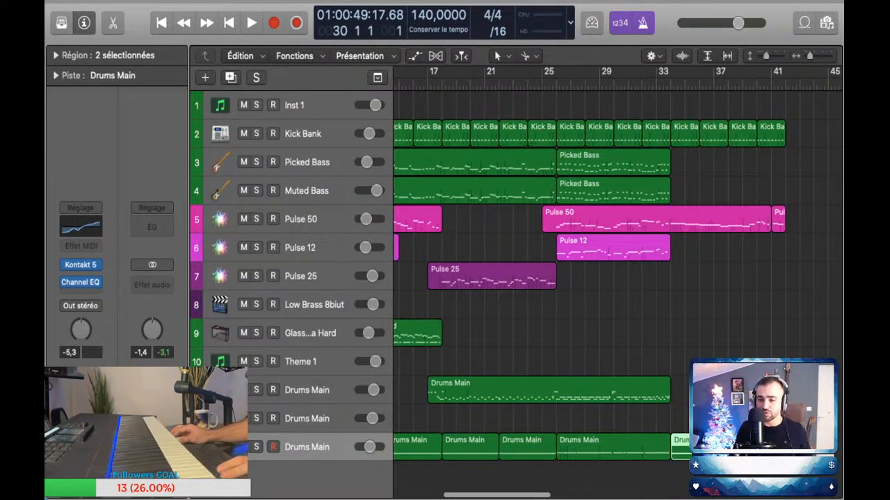
click(542, 85)
key(space)
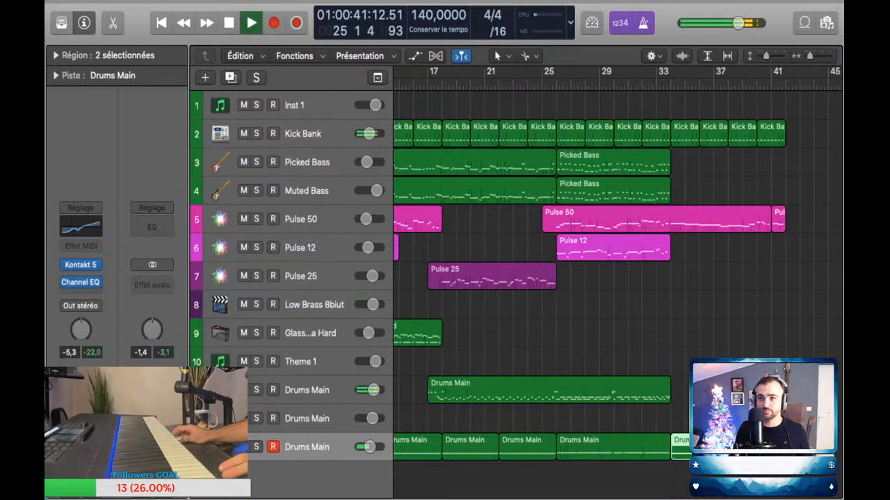
key(super+Up)
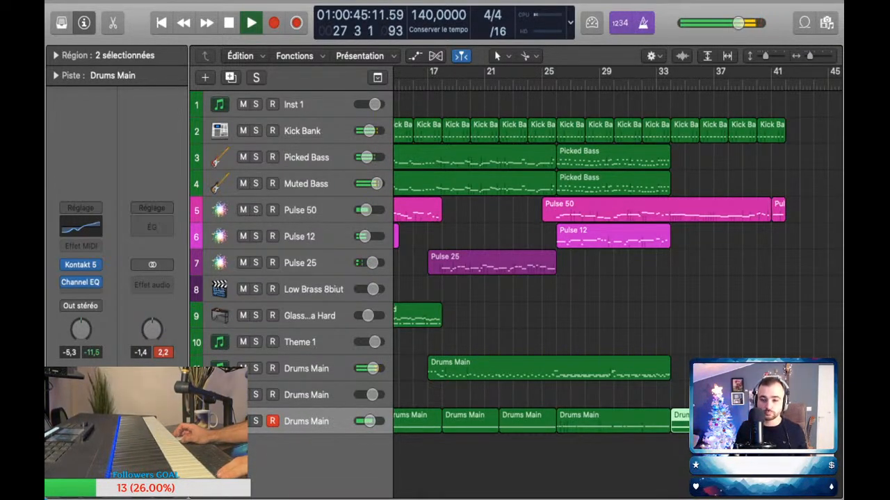
key(space)
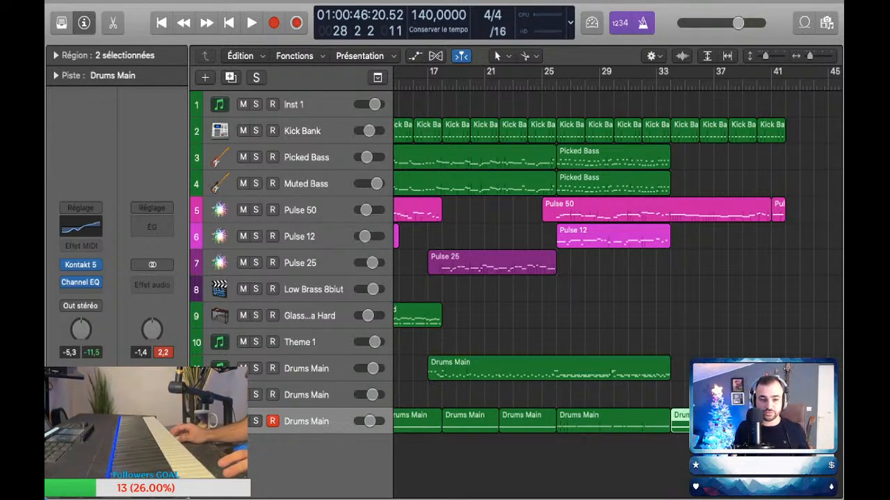
Step: Try out notes with the Pulse 25 sound, including a brief playback around bar 28
click(305, 264)
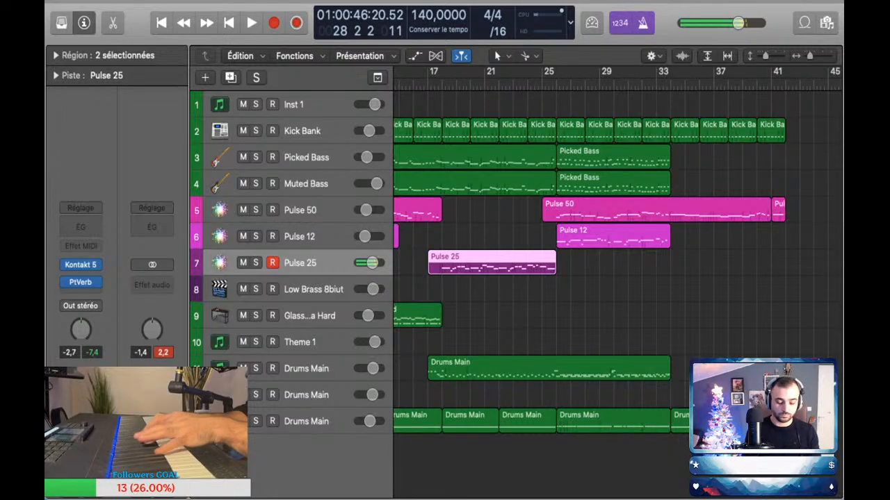
key(space)
key(space)
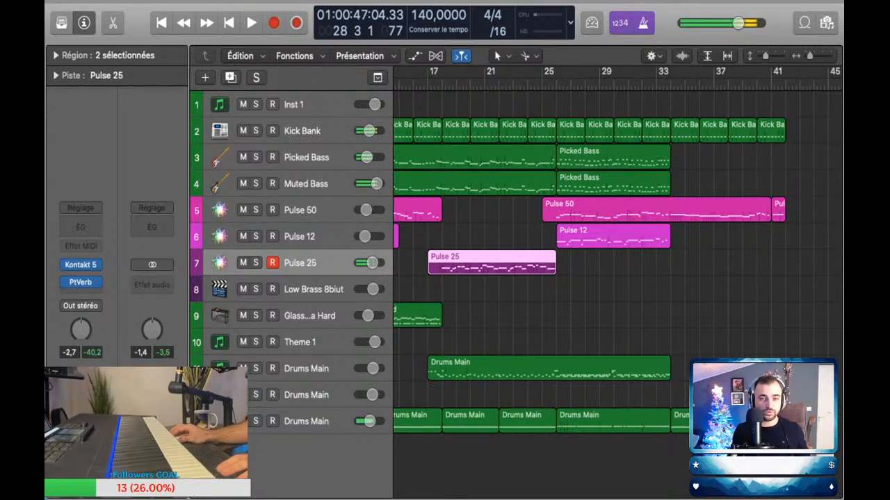
Step: Try out a part with the Inst 1 sound against the playback out to about bar 43
click(312, 104)
mouse_move(82, 271)
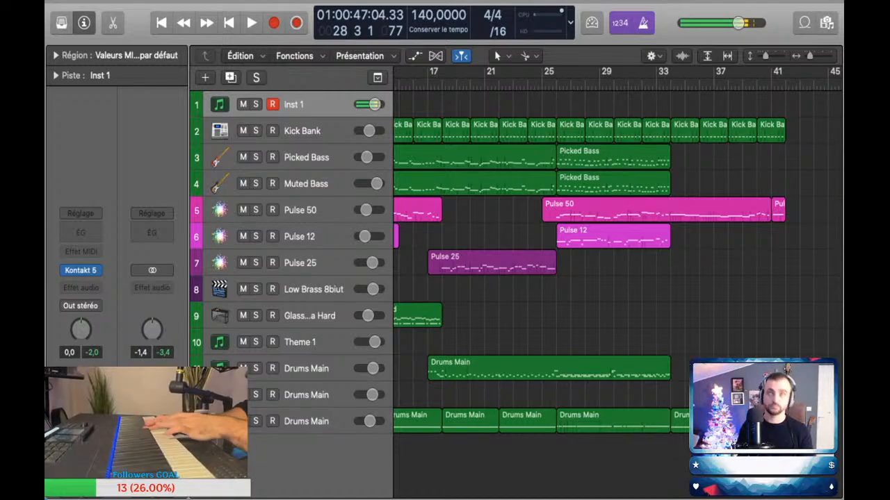
key(space)
key(space)
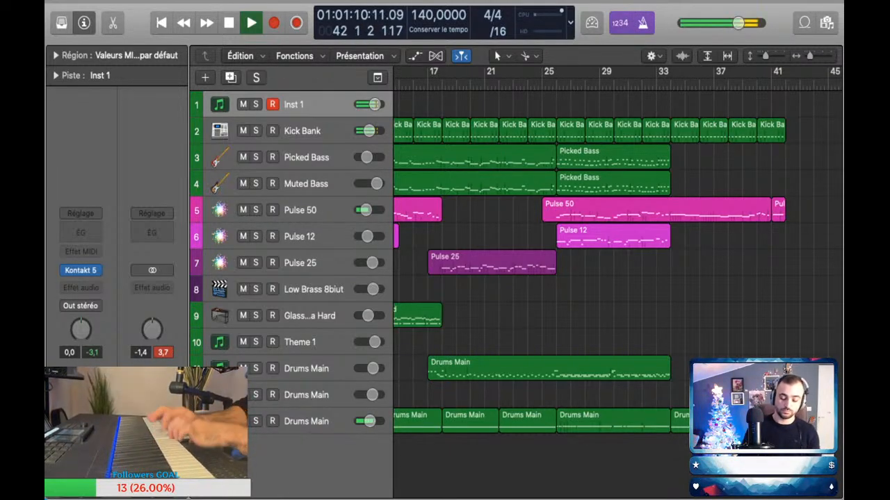
key(space)
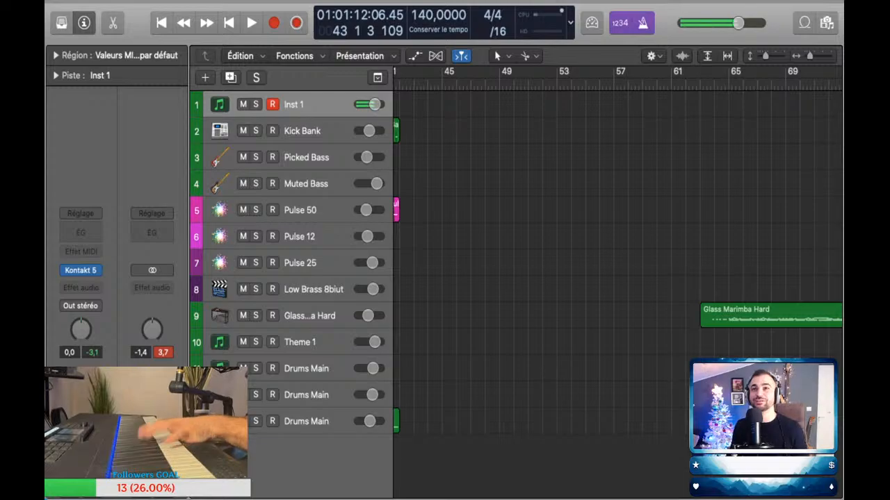
Step: Return the playhead to about bar 24 and briefly replay the section
scroll(617, 264, left, 10)
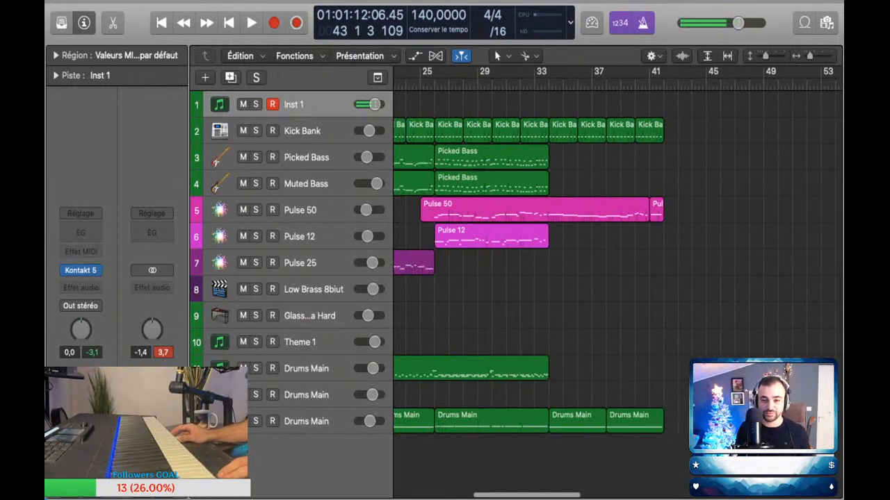
scroll(617, 264, left, 4)
click(505, 84)
key(space)
key(space)
Step: Duplicate the Pulse 25 track as an empty track with the same instrument and effects
click(306, 237)
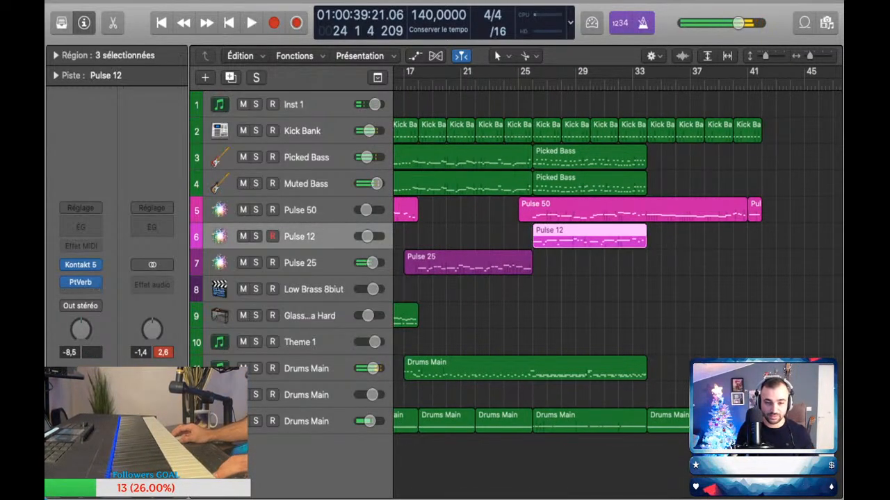
click(331, 263)
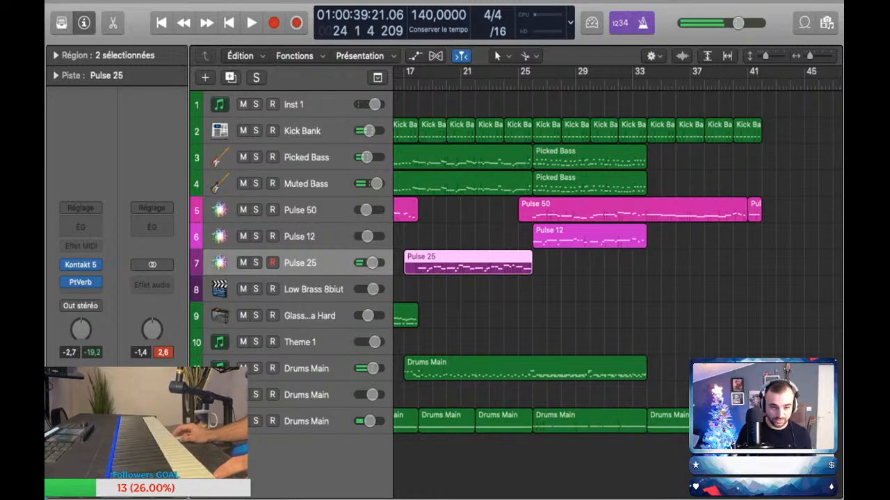
key(super+d)
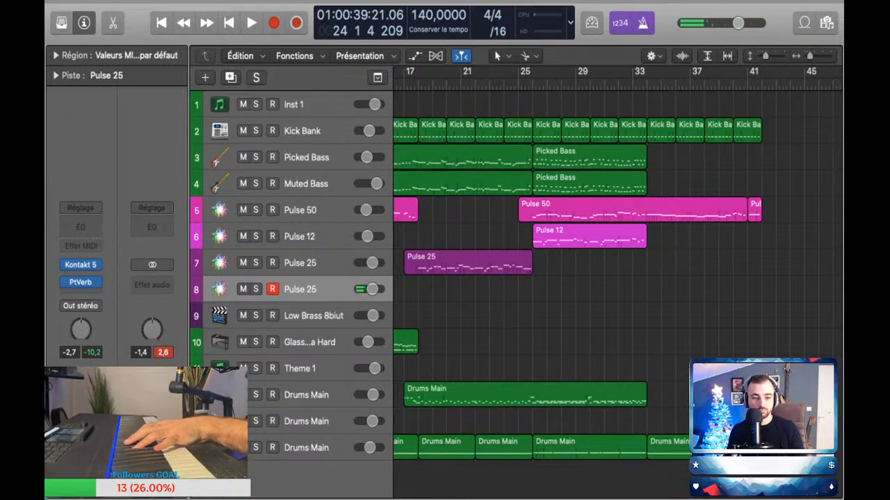
Step: Compare the Pulse 50, Pulse 12 and both Pulse 25 sounds by playing notes on each track
click(301, 210)
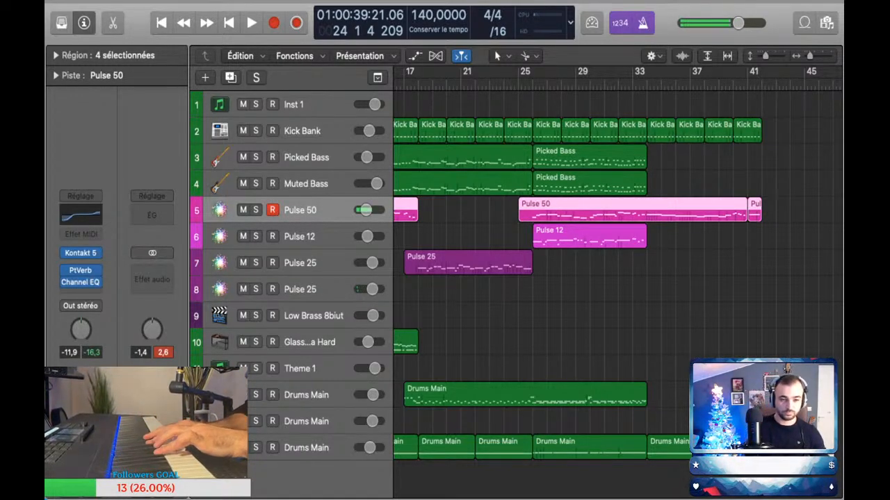
click(300, 262)
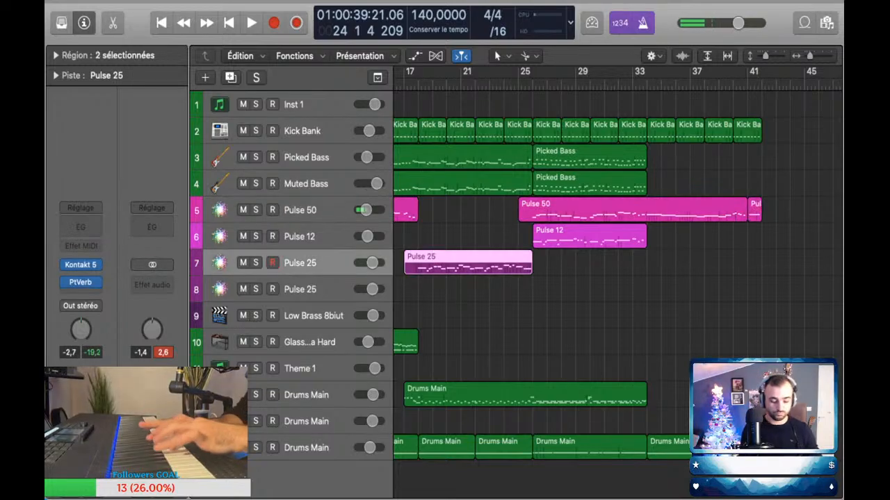
click(300, 289)
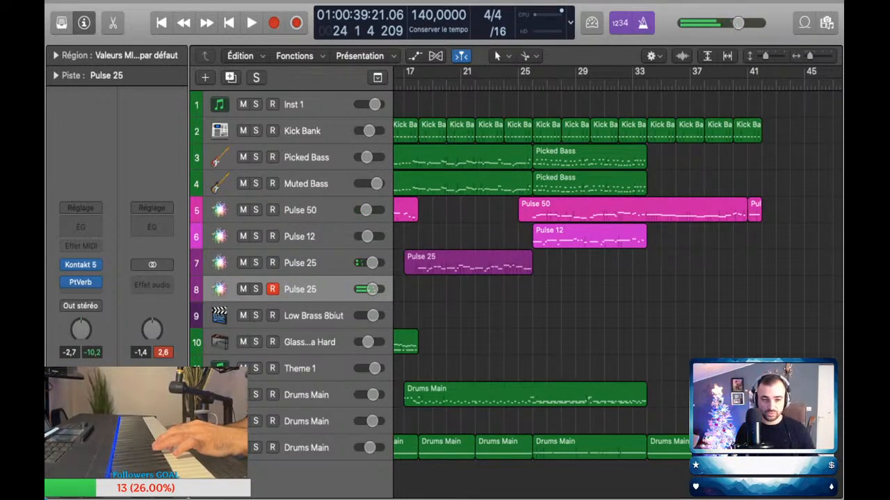
click(301, 236)
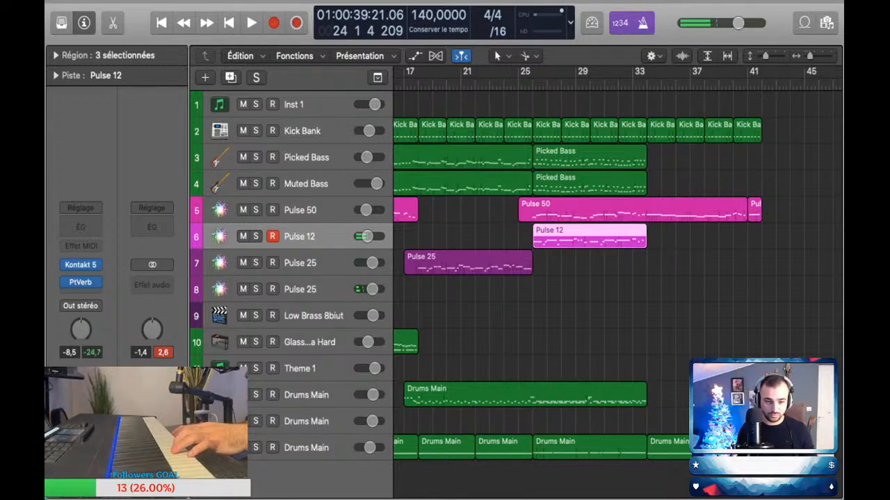
click(326, 263)
click(320, 289)
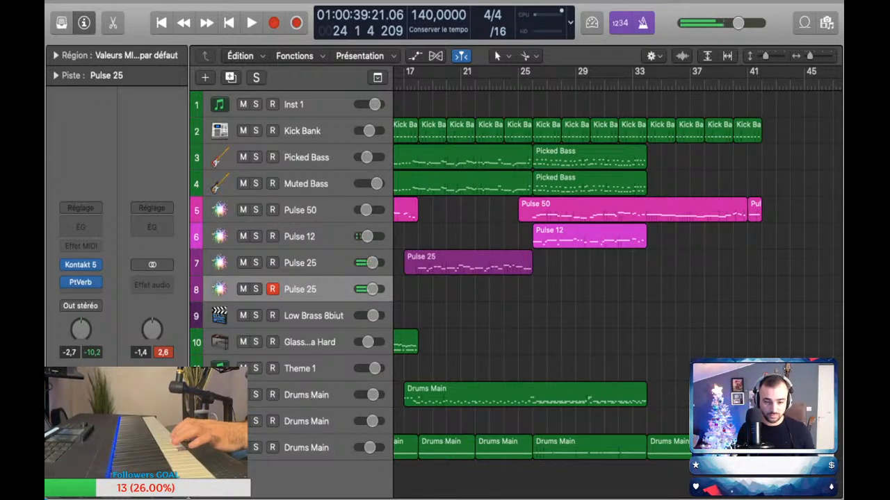
Step: Audition the Theme 1 sound and duplicate its track for a new accompaniment part
click(320, 368)
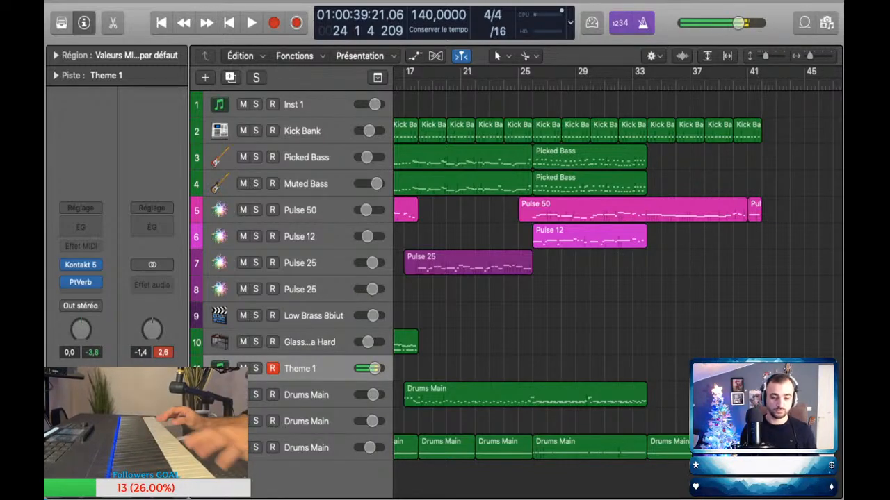
scroll(511, 263, down, 5)
scroll(511, 263, left, 3)
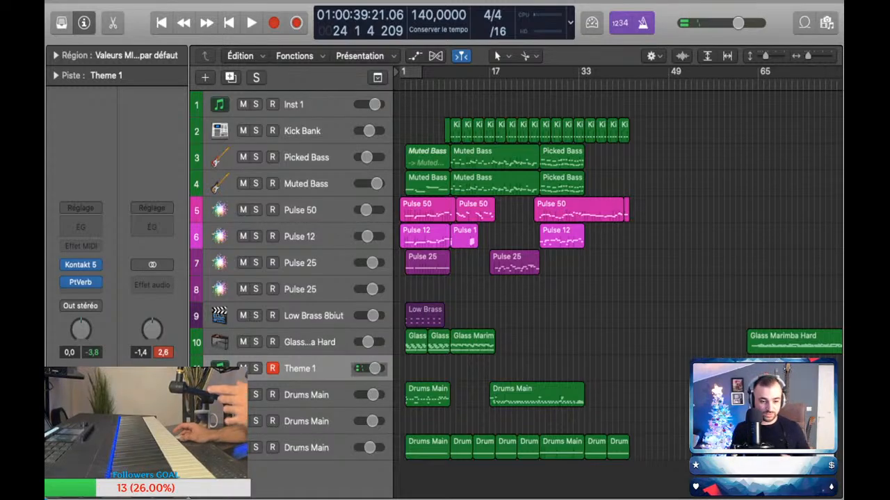
key(super+d)
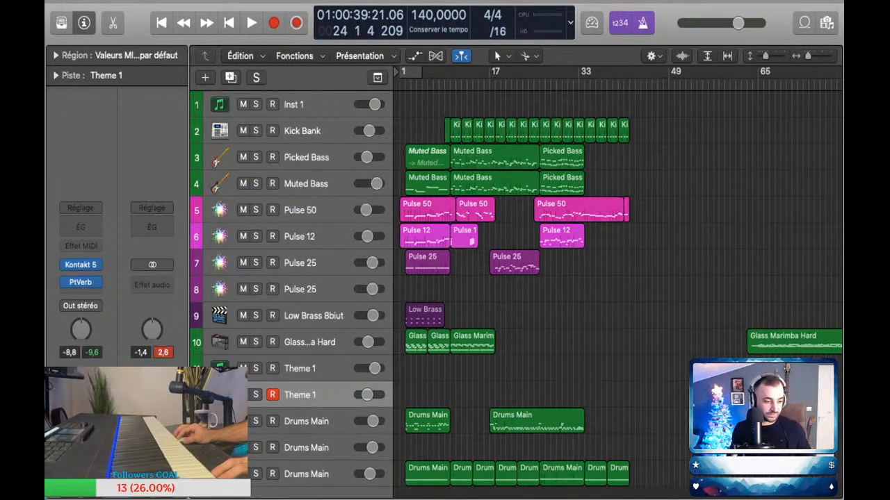
Step: Rehearse a part on the duplicated Theme 1 track up to bar 34, setting its volume to -4.4 and the output level to -2.3
key(space)
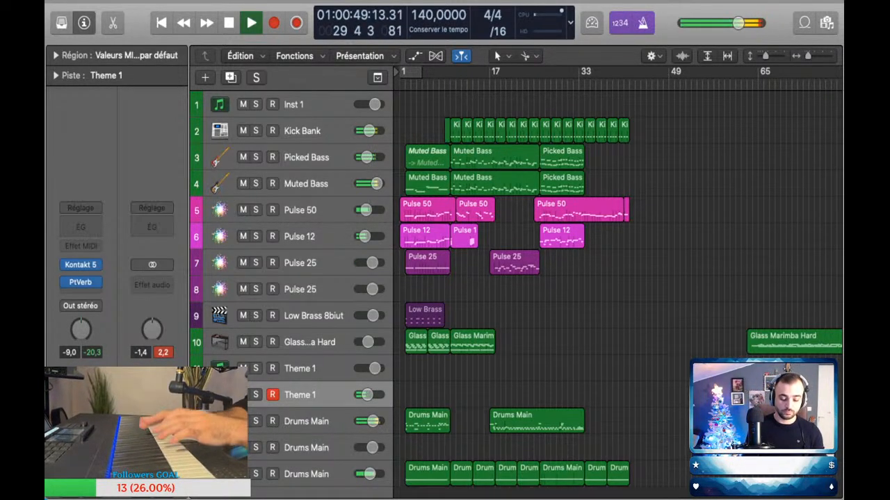
key(space)
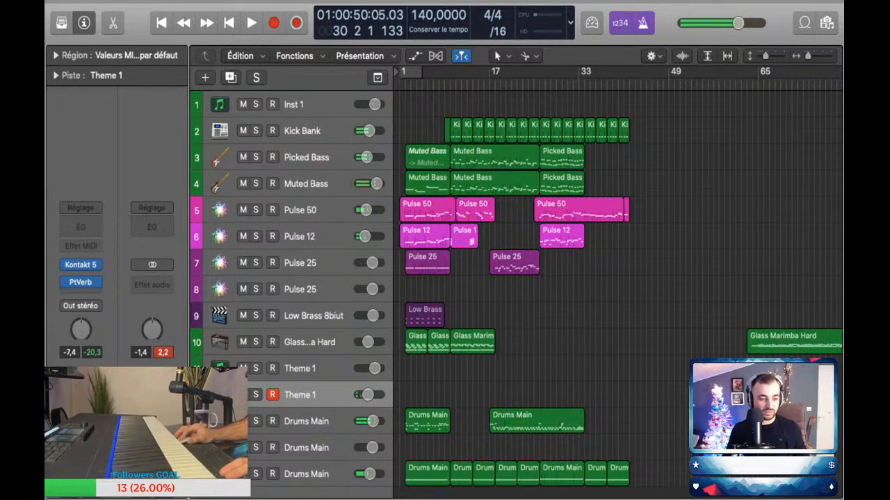
key(space)
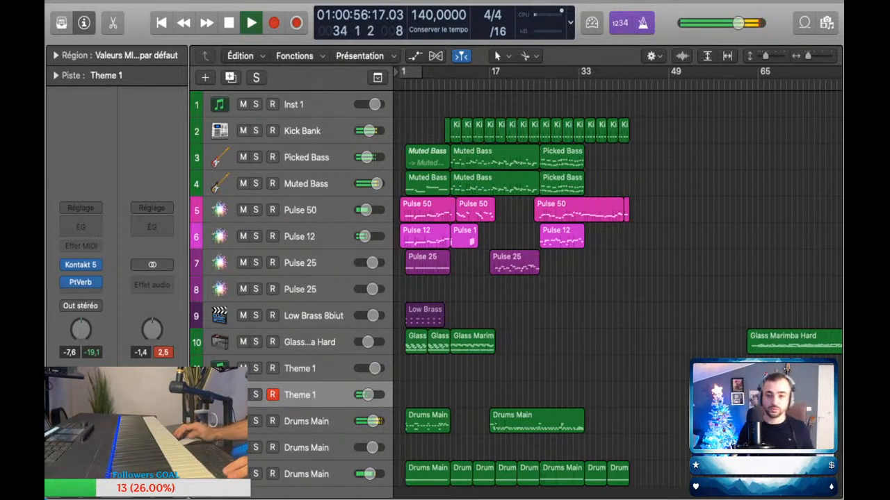
key(space)
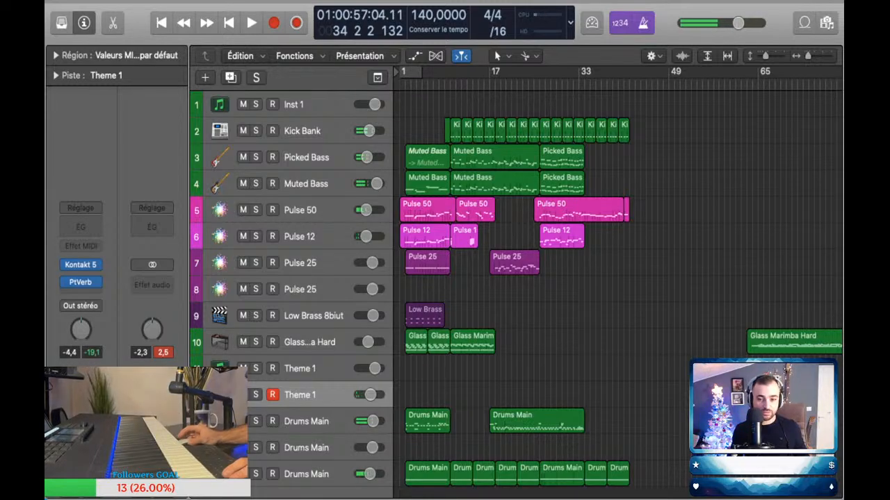
Step: Play the part on the duplicated Theme 1 track and capture it as a region from bar 26 to 34
key(space)
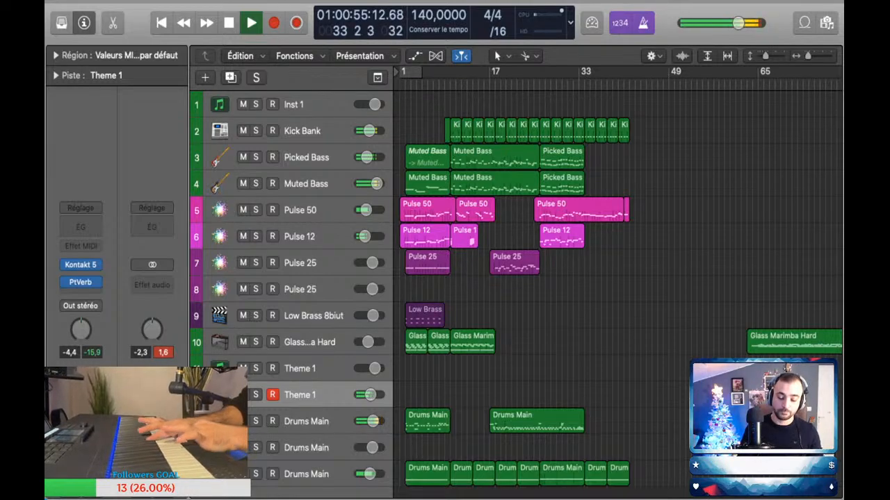
key(space)
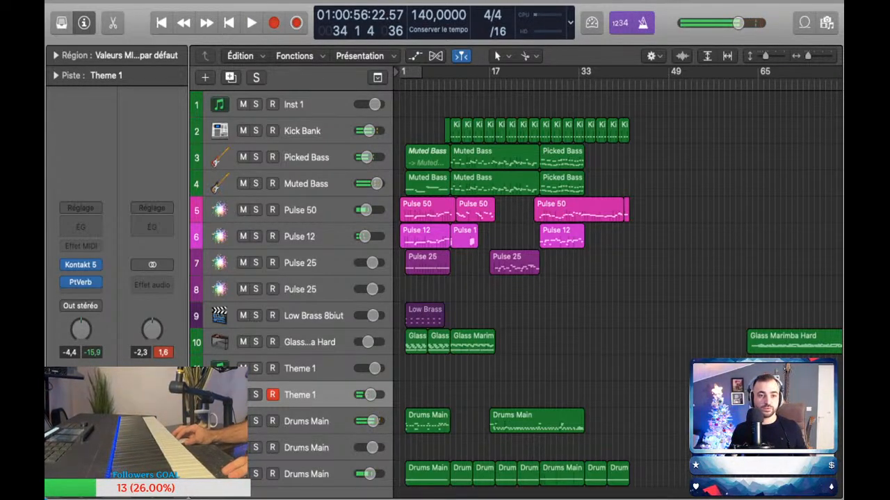
key(shift+r)
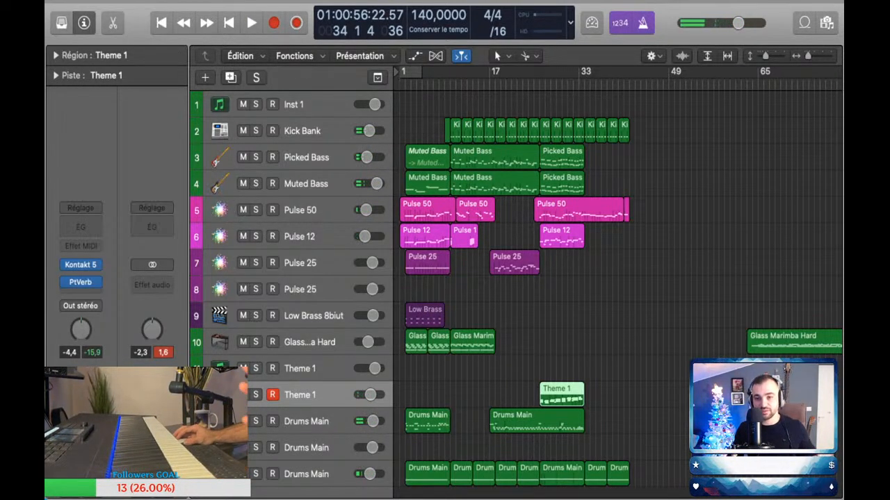
Step: Play a part on the Glass Marimba Hard track and capture it as a region from bar 26 to 34
key(space)
key(space)
scroll(539, 278, up, 5)
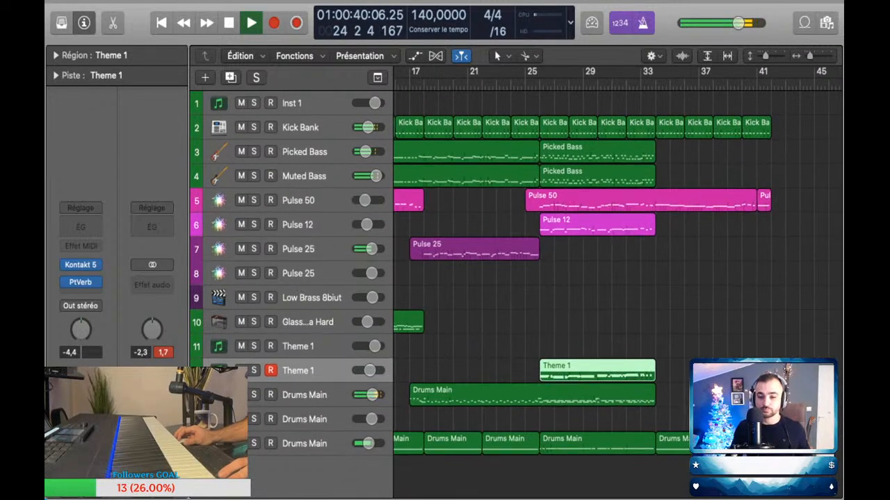
scroll(539, 278, down, 3)
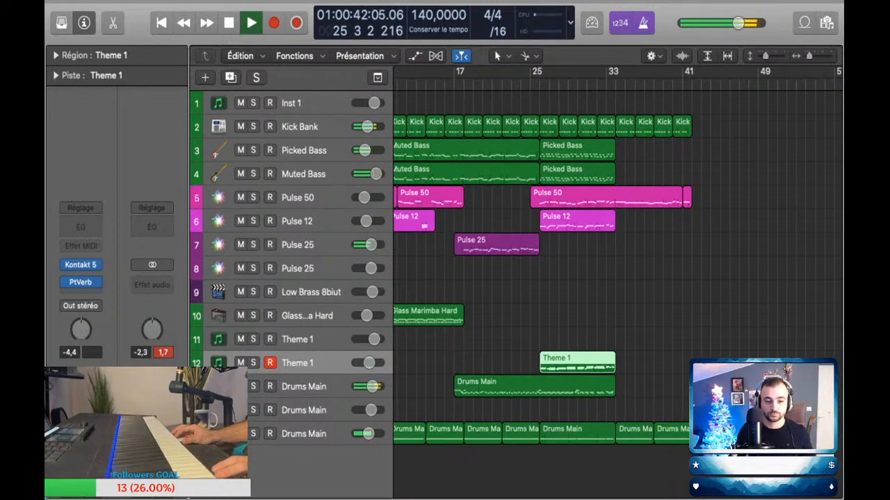
click(307, 315)
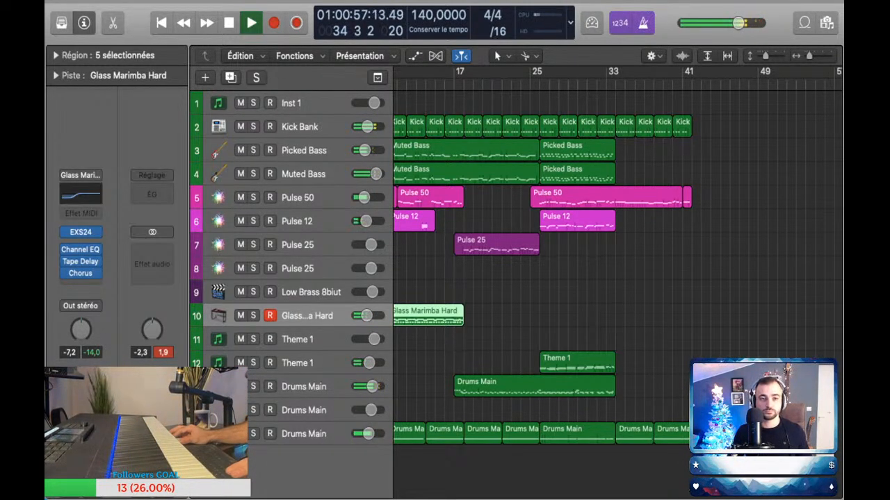
key(shift+r)
key(space)
Step: Play a bass line with both bass tracks armed, capture it from bar 34 to 42, and delete the alias on Muted Bass
click(304, 150)
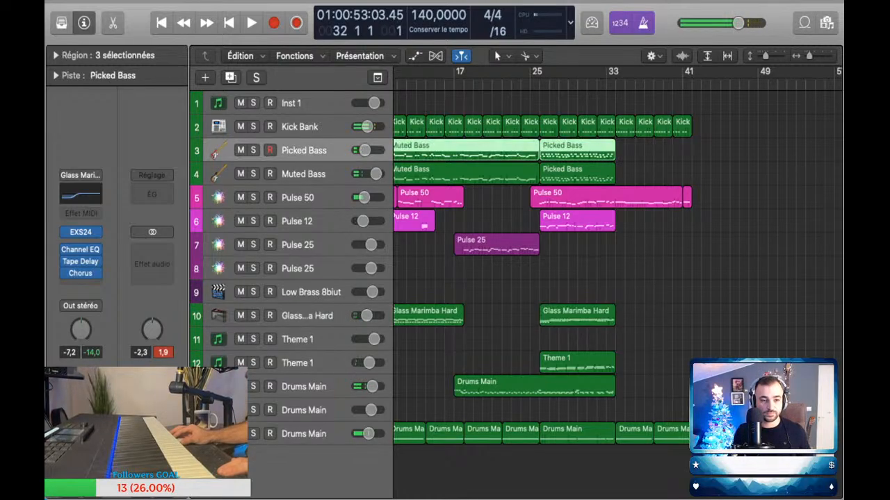
key(space)
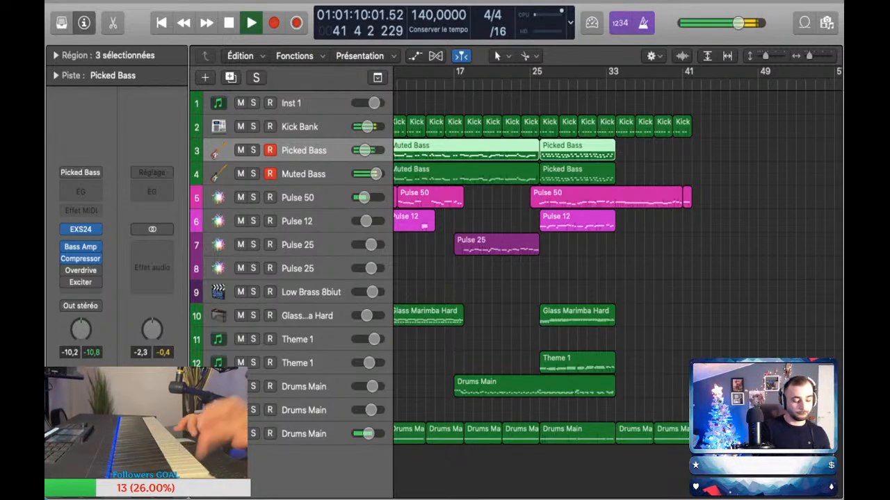
key(shift+r)
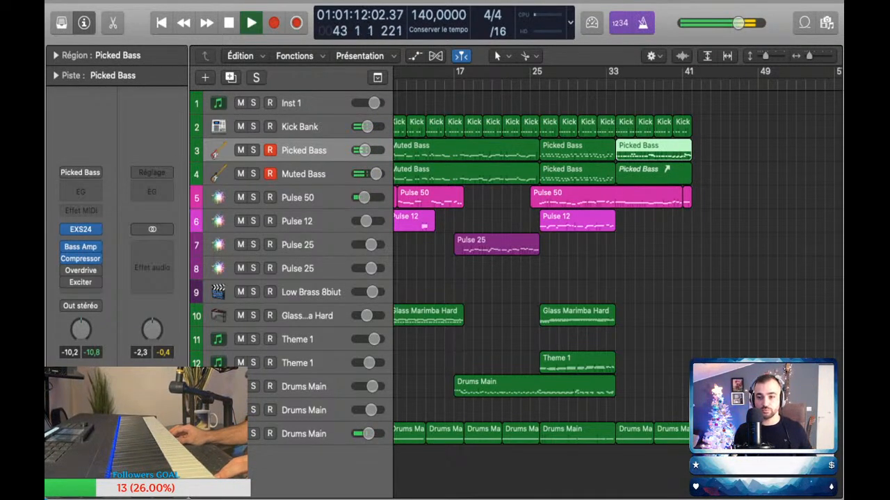
click(653, 174)
key(Delete)
Step: Quantize all notes of the Picked Bass region at bar 34 to 1/16 notes and copy the region to the Muted Bass track
double_click(653, 150)
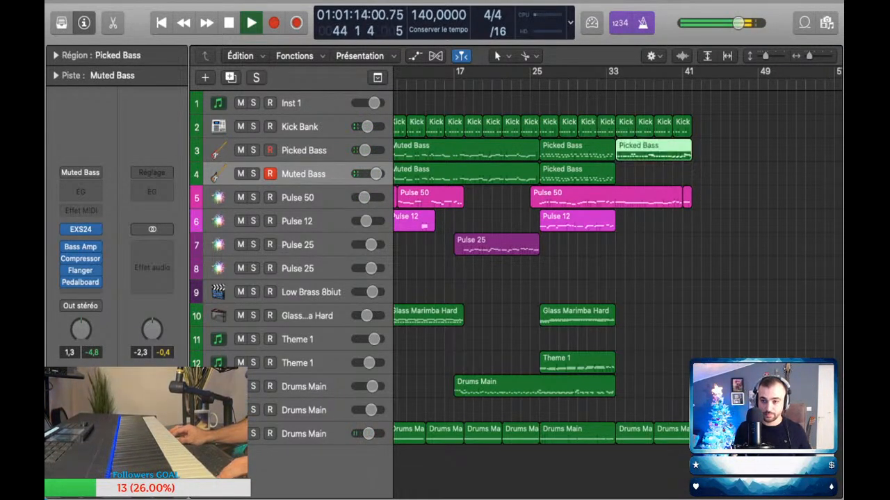
key(super+a)
key(q)
drag(653, 150, 653, 174)
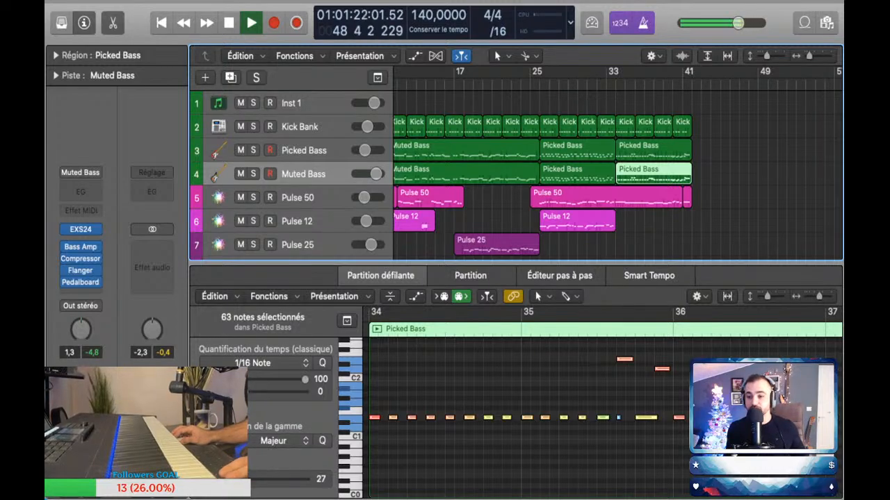
Step: Deselect the bass region, stop playback and load the Hyped Mix preset on the stereo output
click(730, 180)
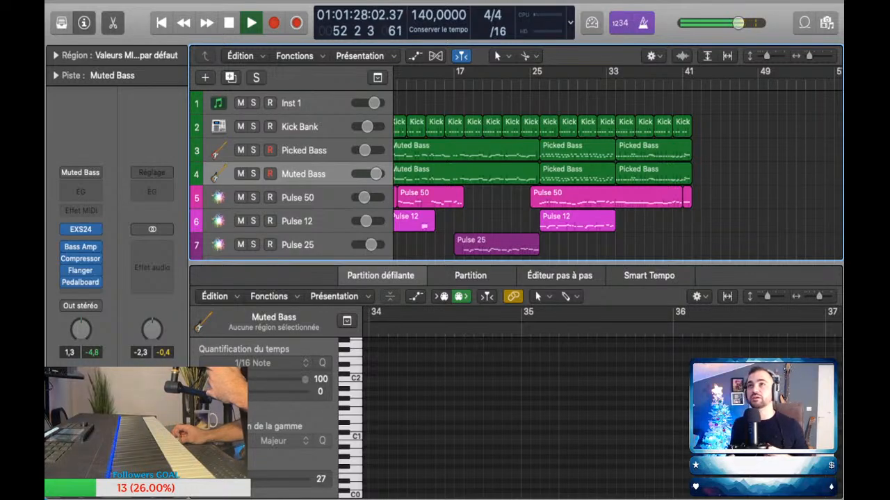
key(space)
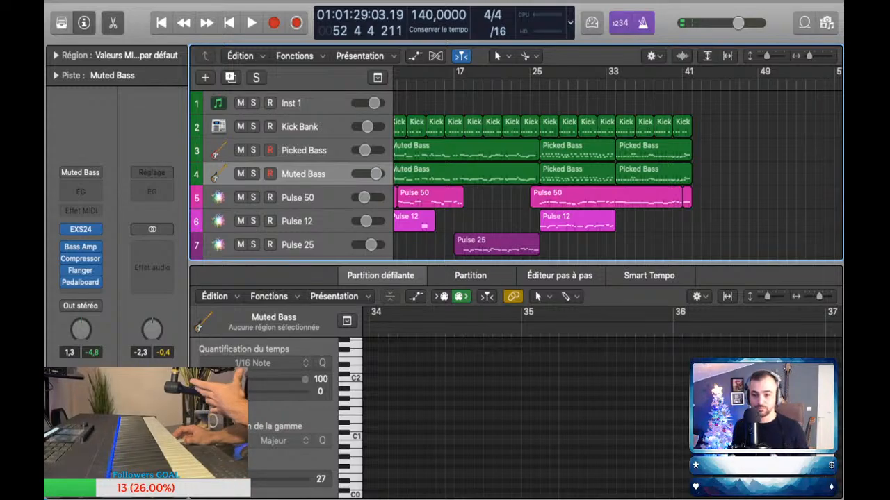
key(super+z)
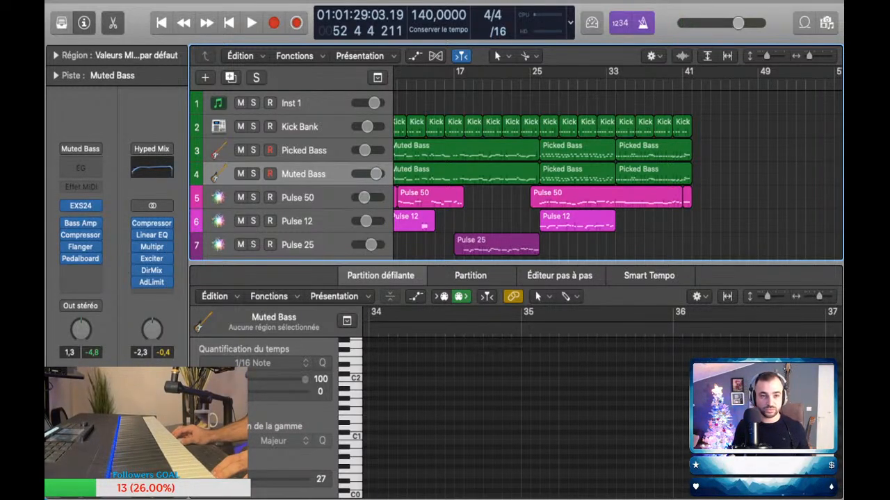
Step: Turn off the metronome and play the whole arrangement from bar 1
key(Return)
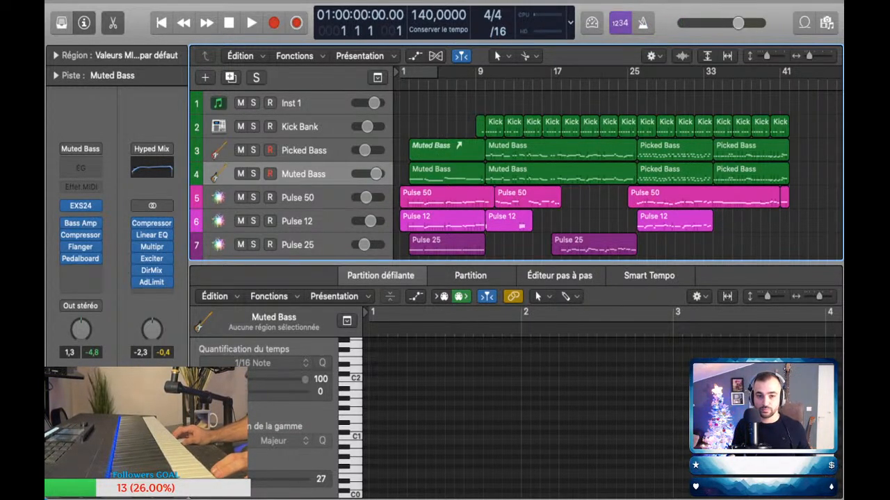
key(p)
key(space)
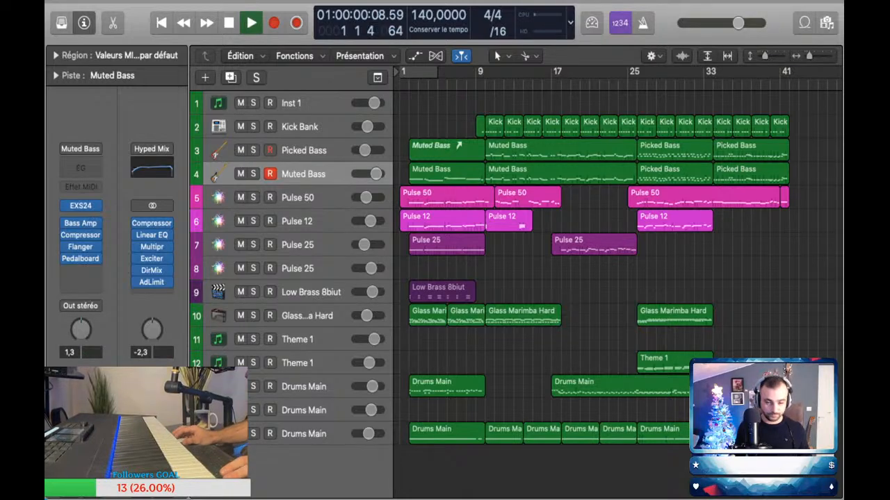
key(z)
key(super+Up)
key(super+Up)
key(super+Up)
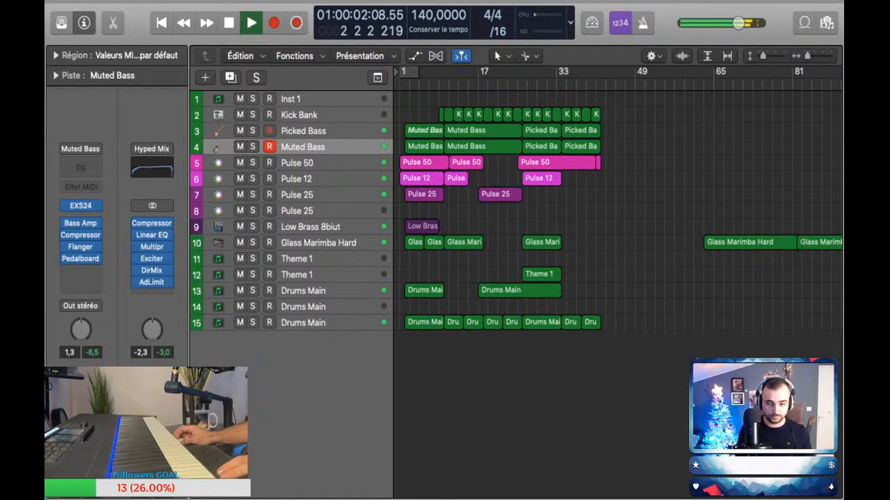
key(super+Right)
key(super+Right)
key(super+Right)
key(super+Right)
key(super+Right)
key(z)
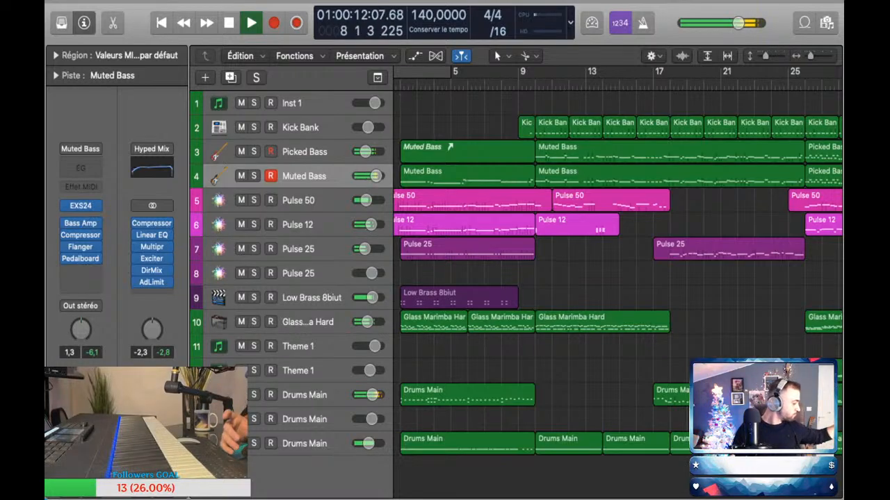
Step: Check the tracks' volume automation during playback and set the Glass Marimba Hard volume to -10.6 dB
key(a)
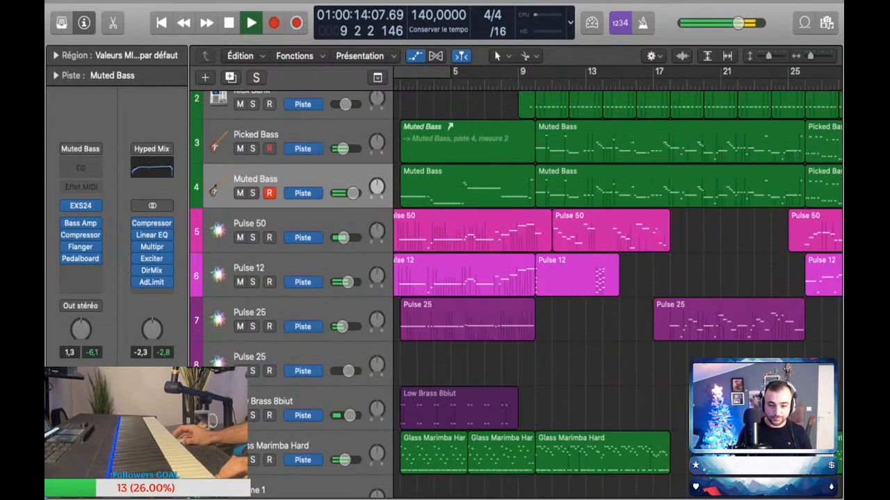
scroll(618, 292, down, 5)
scroll(619, 292, up, 2)
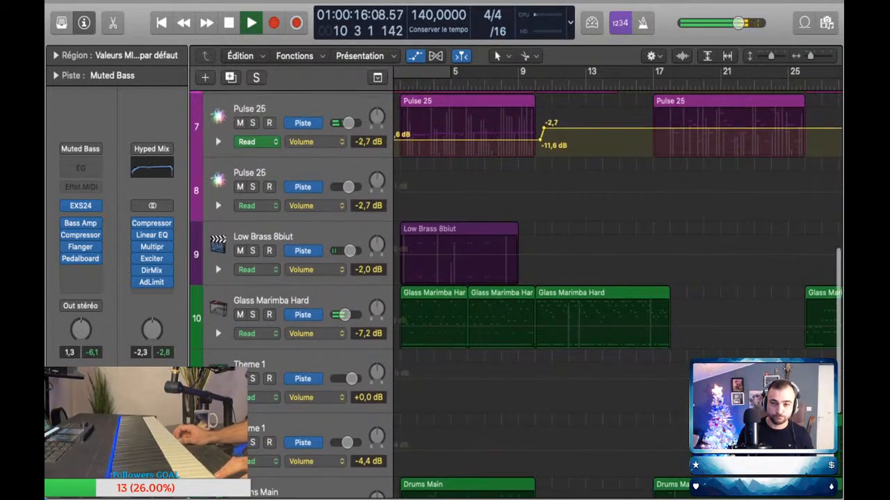
key(a)
key(a)
scroll(619, 292, down, 4)
scroll(618, 292, down, 2)
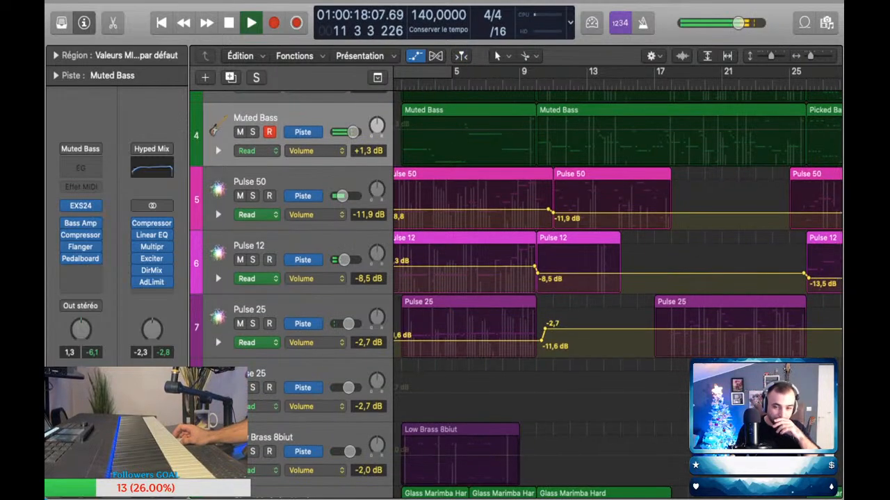
scroll(618, 292, up, 3)
scroll(619, 291, down, 4)
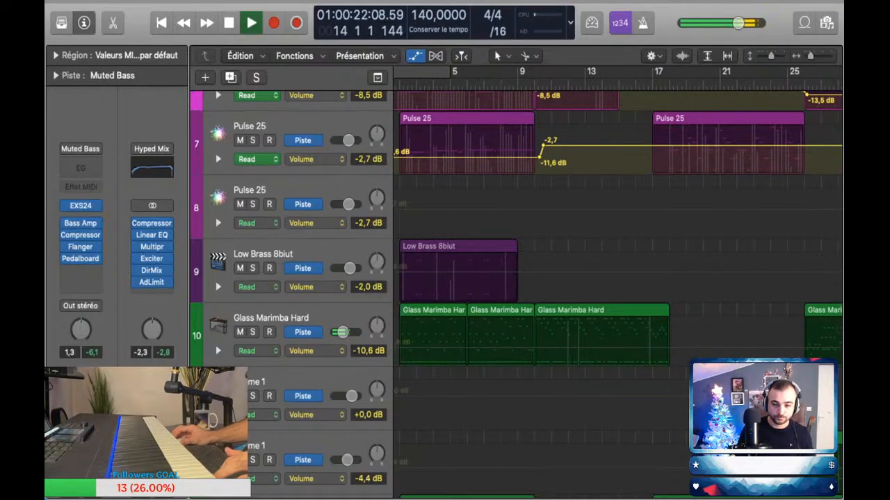
Step: Review the regions across all tracks while the arrangement plays from bar 14 to 21
scroll(619, 291, right, 2)
scroll(618, 292, down, 3)
scroll(619, 292, up, 2)
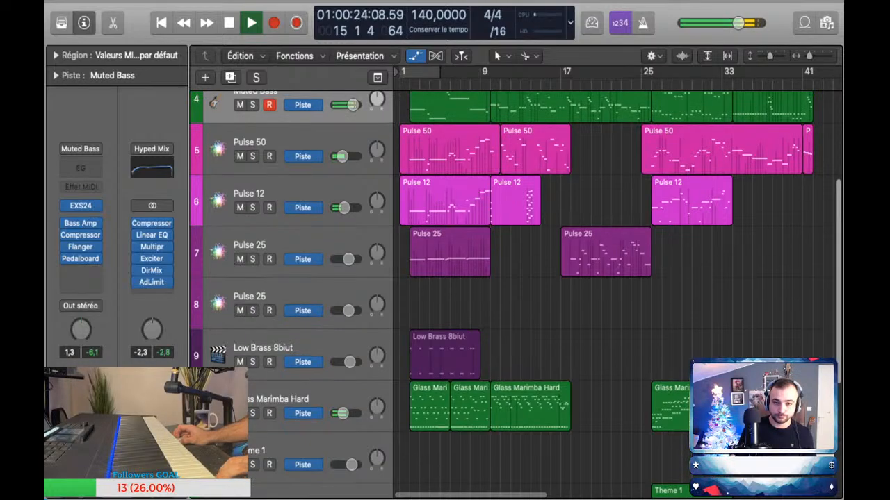
scroll(548, 292, up, 2)
scroll(548, 292, up, 3)
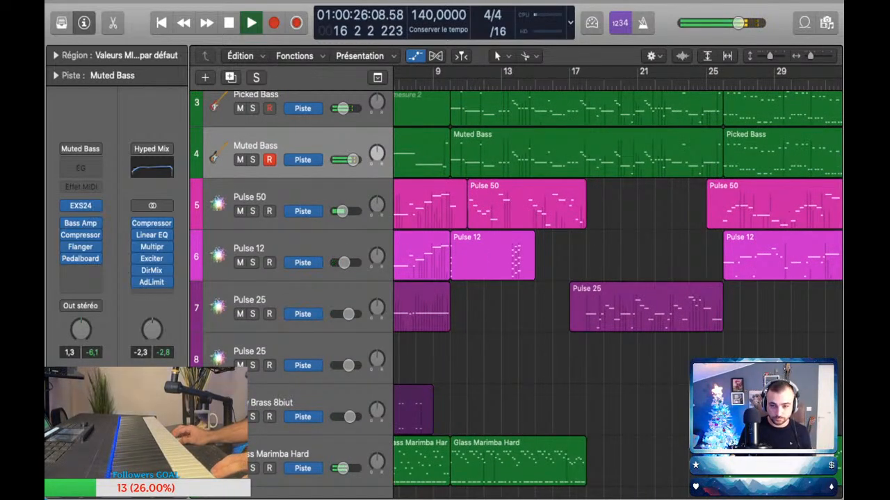
scroll(619, 292, right, 3)
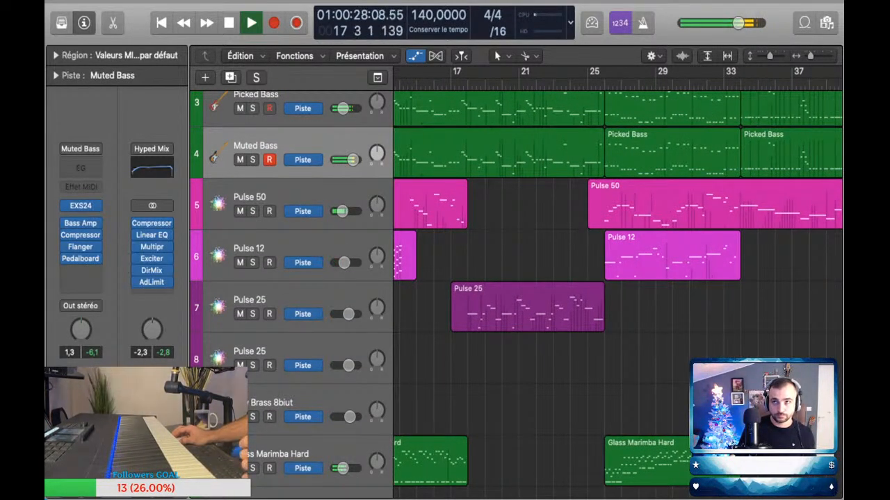
scroll(618, 292, down, 3)
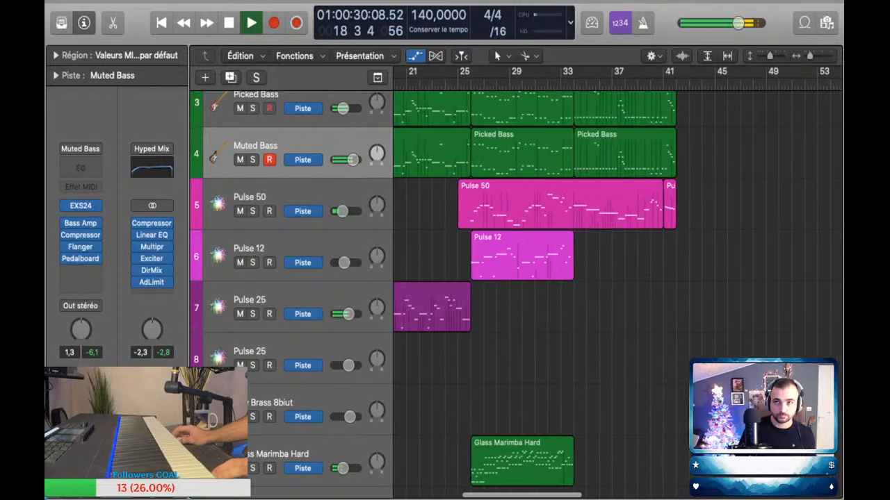
scroll(617, 292, left, 4)
scroll(617, 292, down, 3)
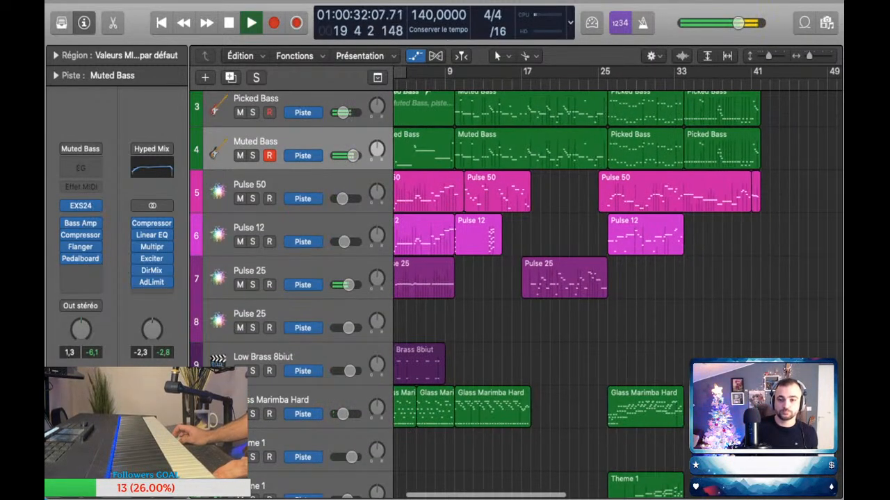
scroll(618, 292, right, 3)
scroll(617, 292, down, 3)
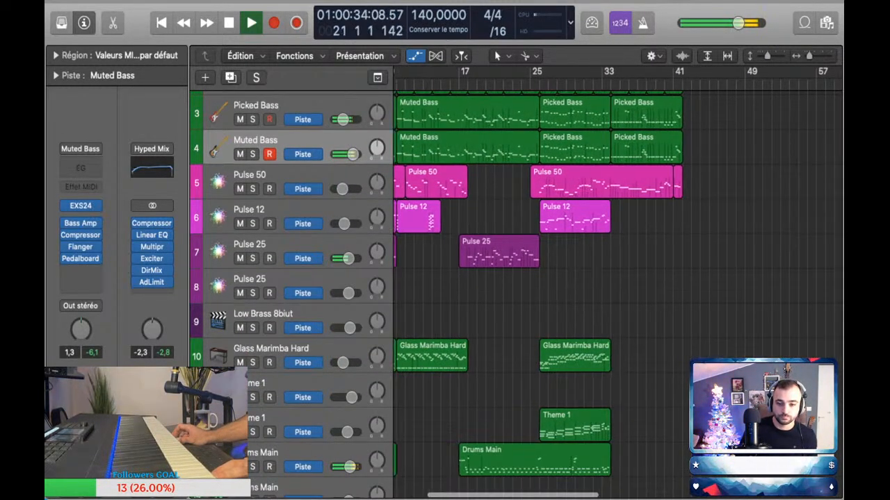
scroll(493, 252, up, 5)
Step: Quantize all notes of the Pulse 25 region from bar 17 to 26 to 1/16 notes
click(494, 252)
double_click(494, 252)
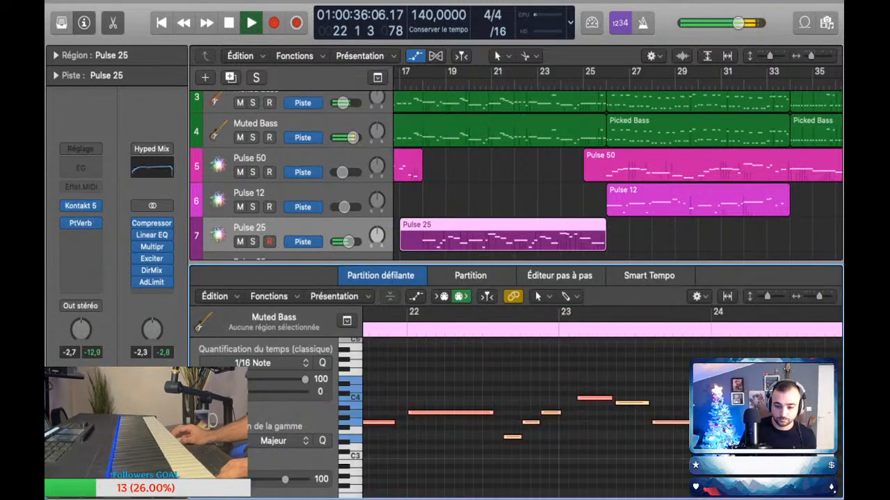
key(super+a)
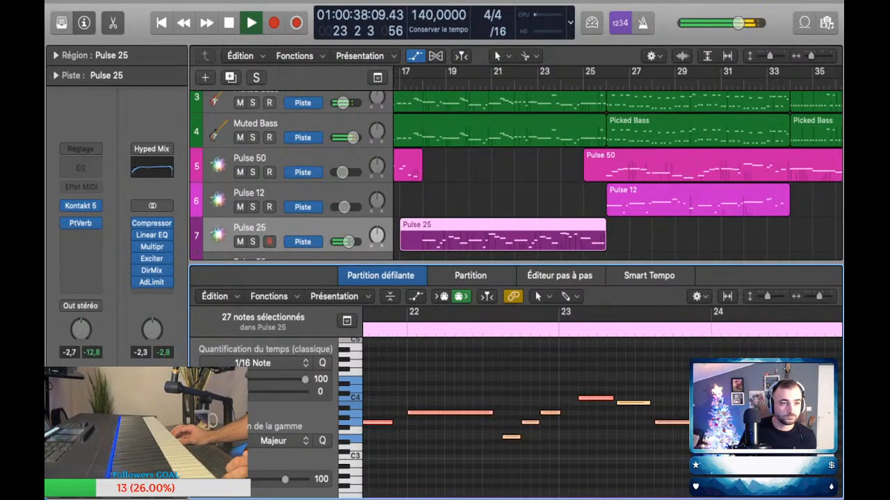
key(e)
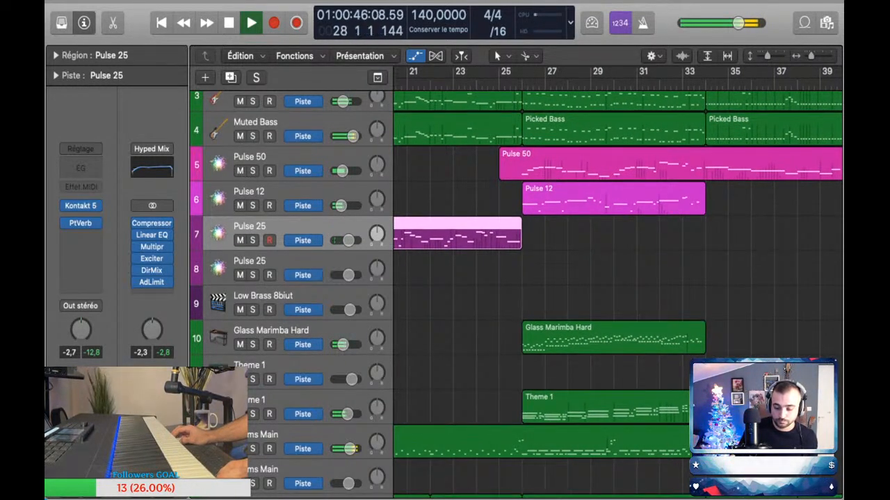
Step: Check Pulse 12 briefly in solo and raise the Pulse 50 volume automation slightly from bar 25
scroll(516, 295, up, 1)
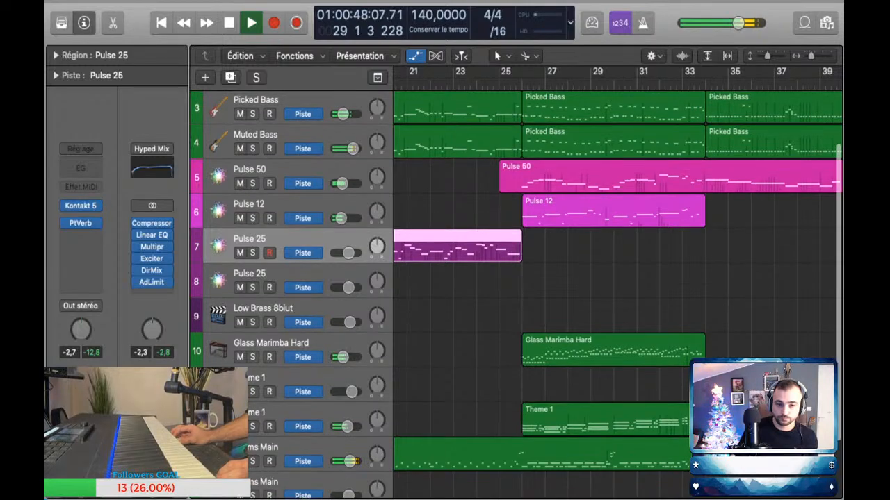
click(252, 219)
click(252, 218)
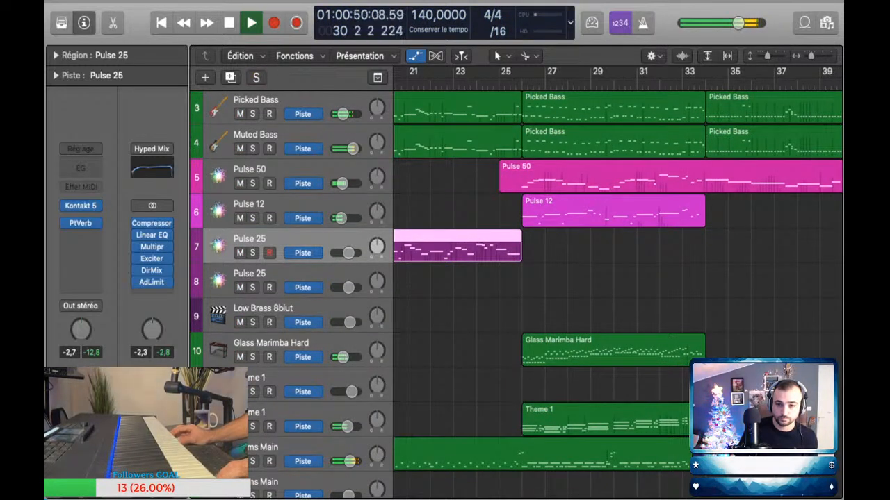
key(a)
drag(500, 146, 500, 142)
key(a)
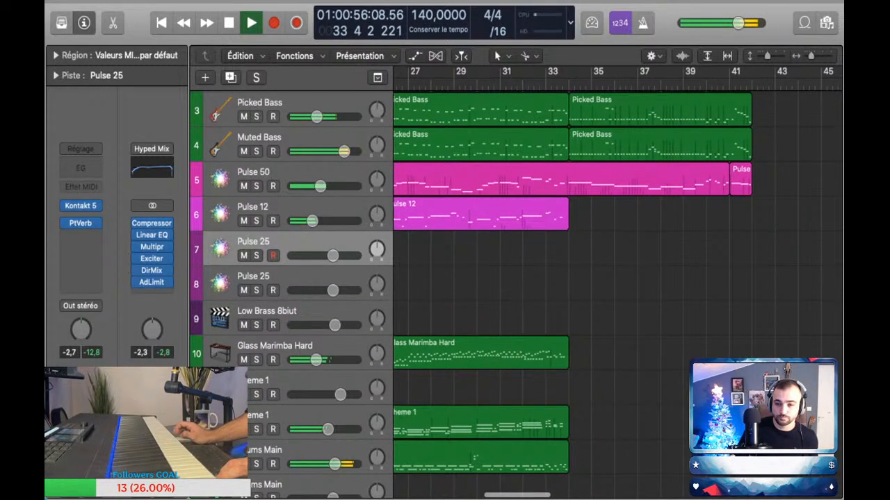
Step: Listen to the section after bar 33 while reviewing every track, and stop playback at bar 36
scroll(514, 278, down, 2)
scroll(515, 278, down, 1)
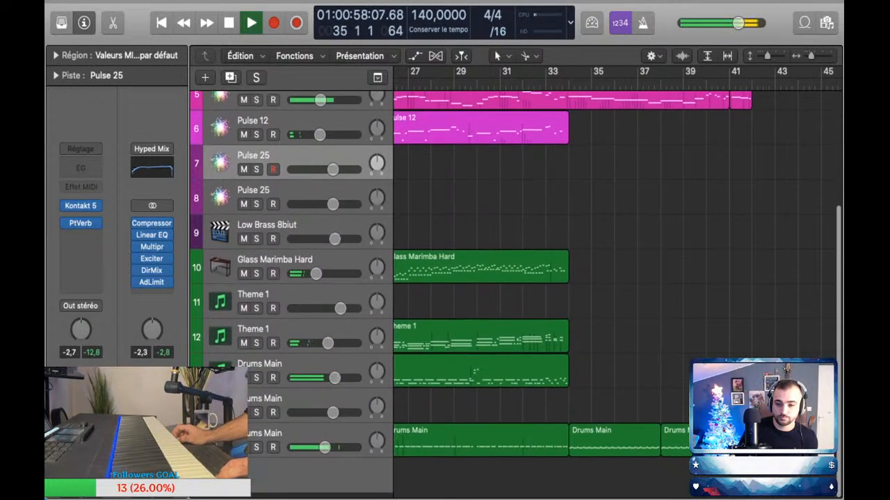
scroll(515, 278, up, 2)
scroll(514, 278, up, 1)
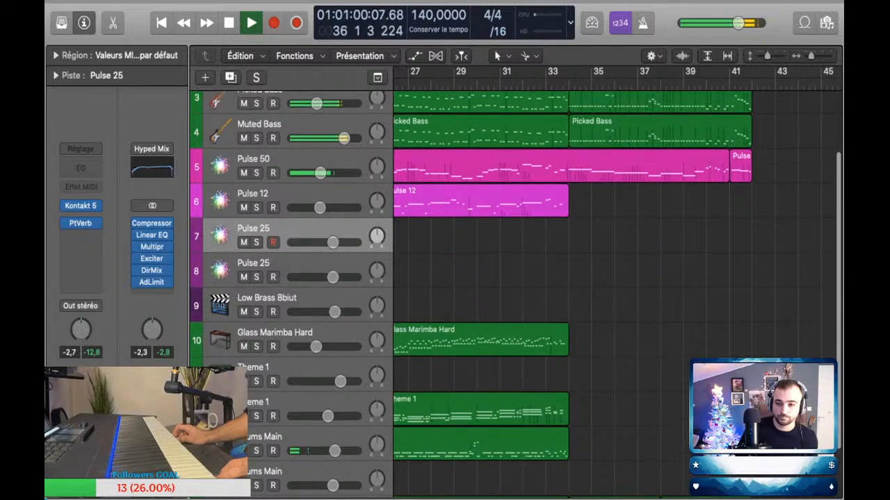
key(a)
key(a)
key(space)
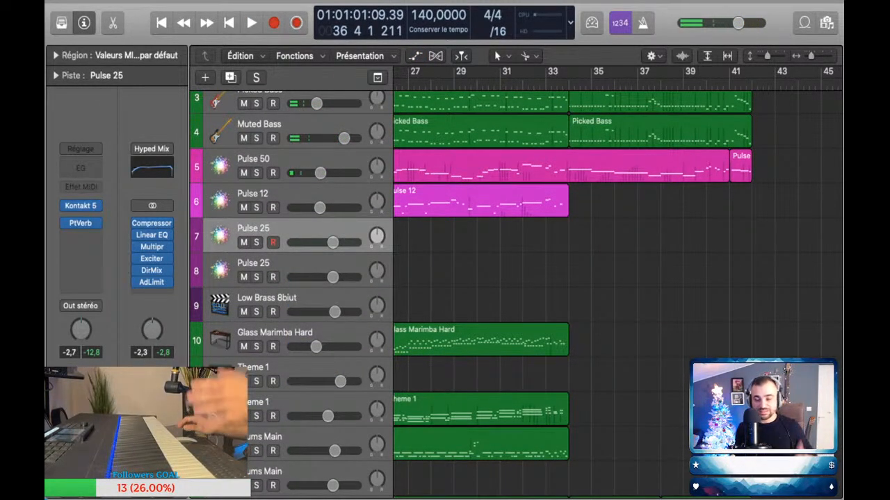
Step: Show the whole track list and remove the Hyped Mix chain from the stereo output, returning its level to 0.0
key(super+Left)
key(super+Left)
key(super+Up)
key(super+Up)
key(super+Left)
key(super+Up)
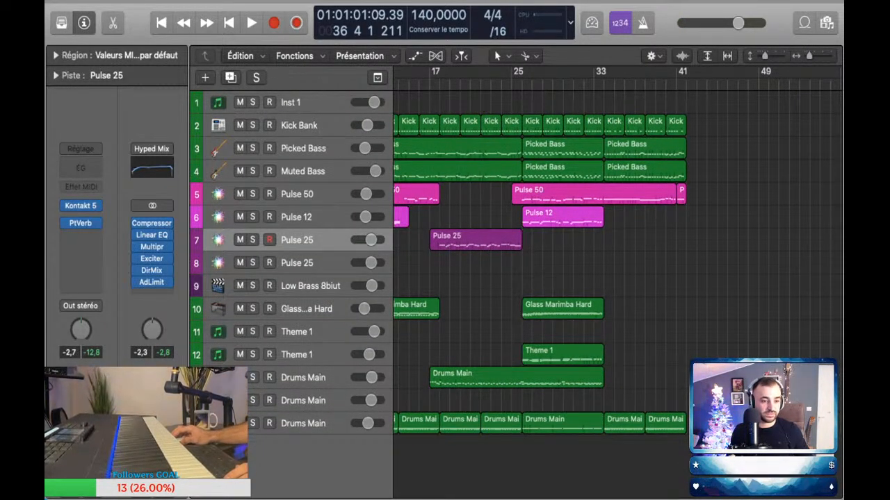
key(super+z)
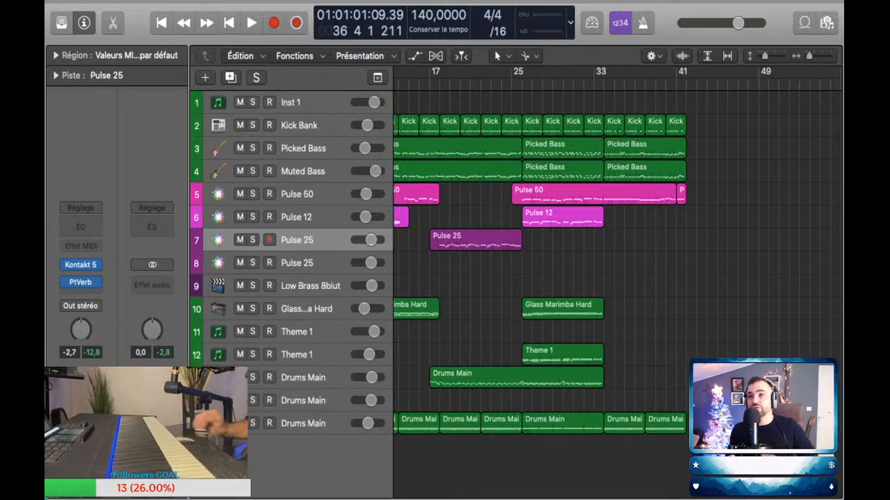
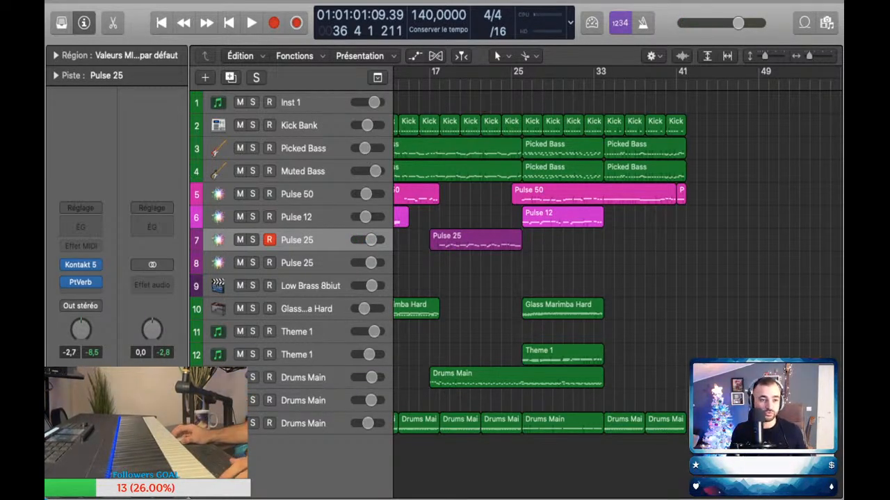
Step: Narrow the inspector and listen to the transition around bar 33, playing from bar 32
drag(188, 230, 158, 229)
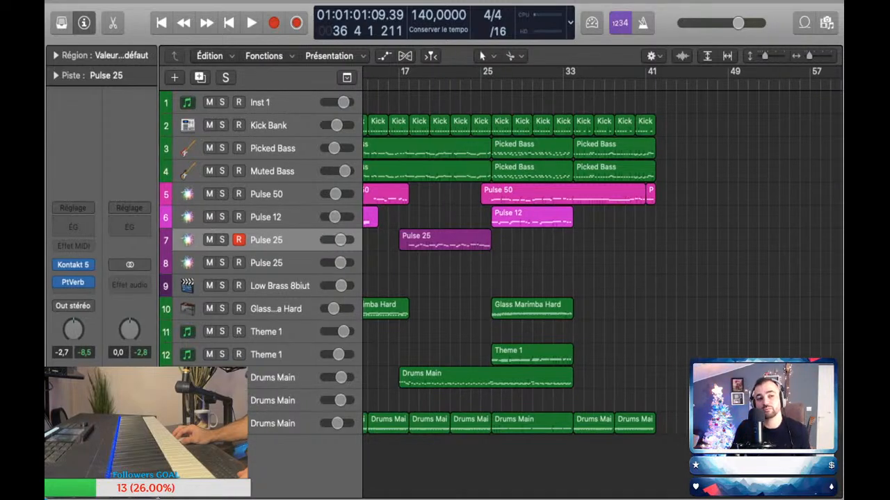
scroll(598, 264, left, 5)
scroll(602, 264, down, 5)
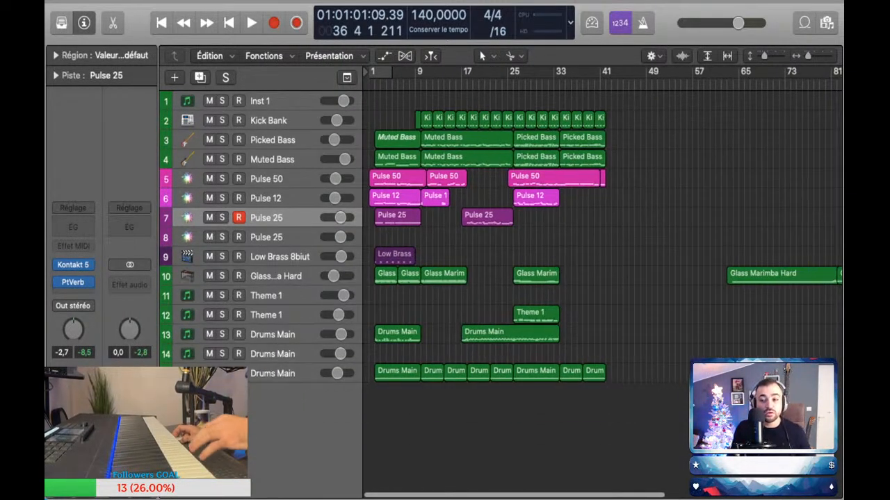
scroll(602, 264, right, 2)
scroll(521, 264, up, 5)
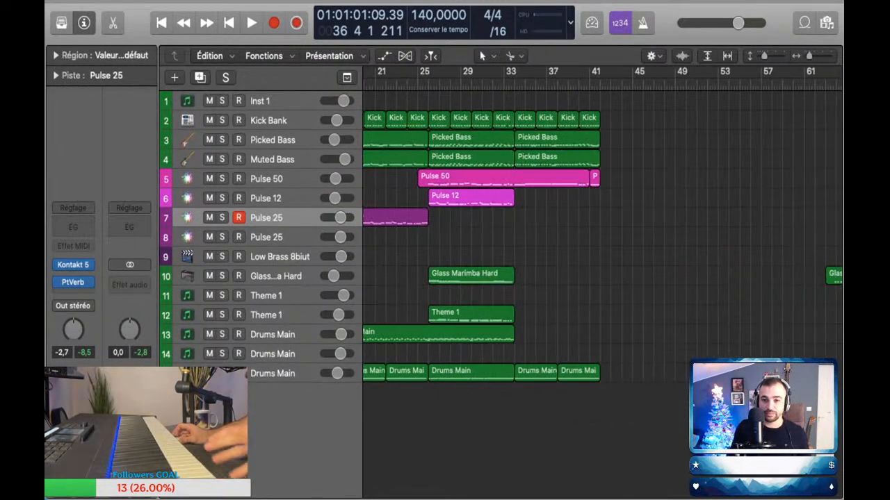
scroll(602, 264, up, 2)
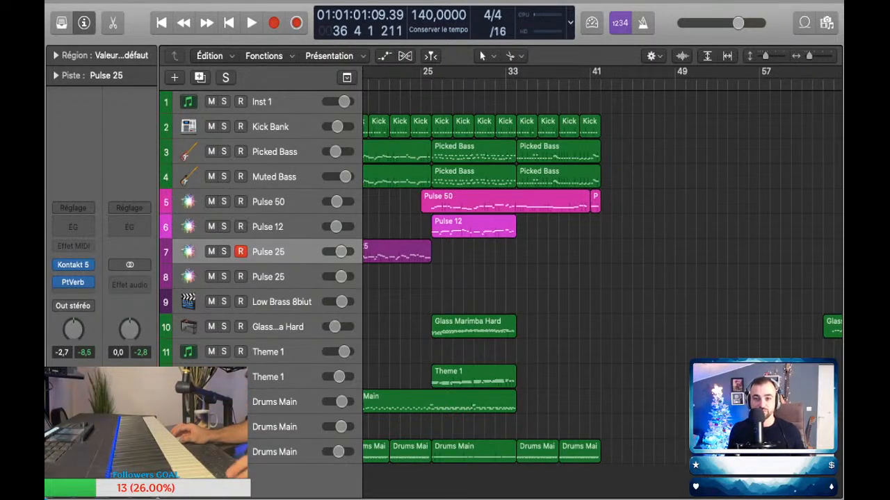
click(506, 85)
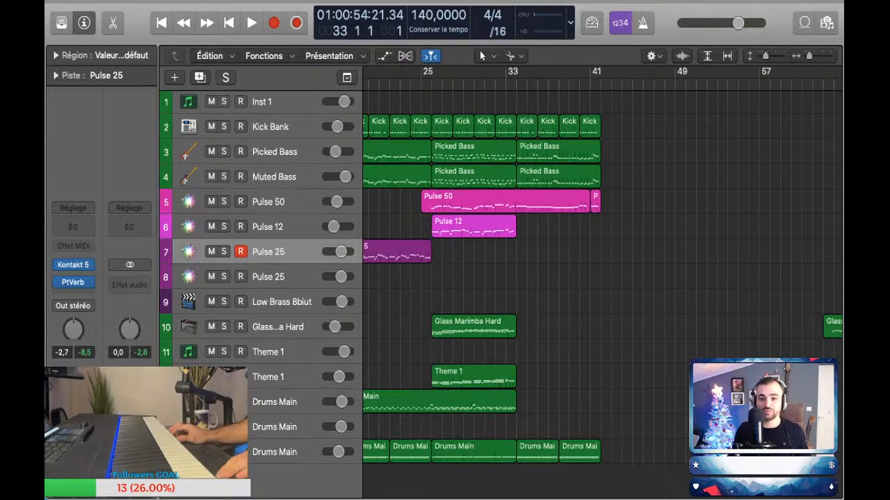
drag(506, 85, 495, 85)
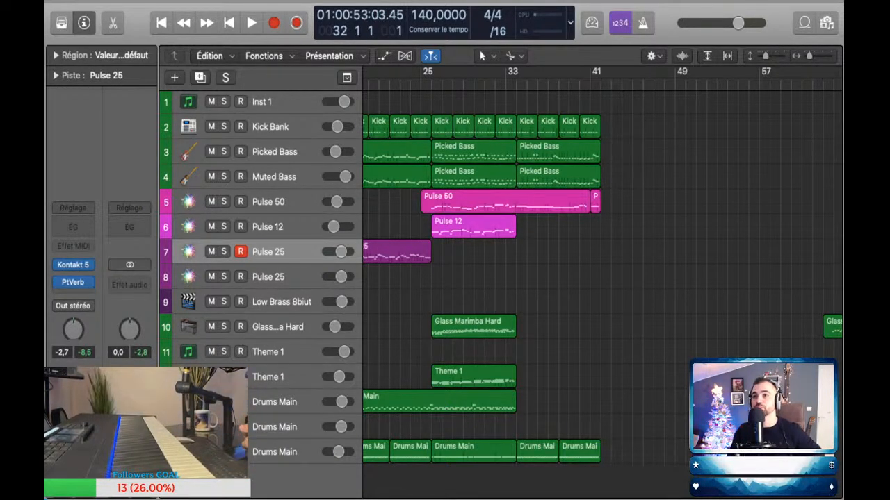
key(space)
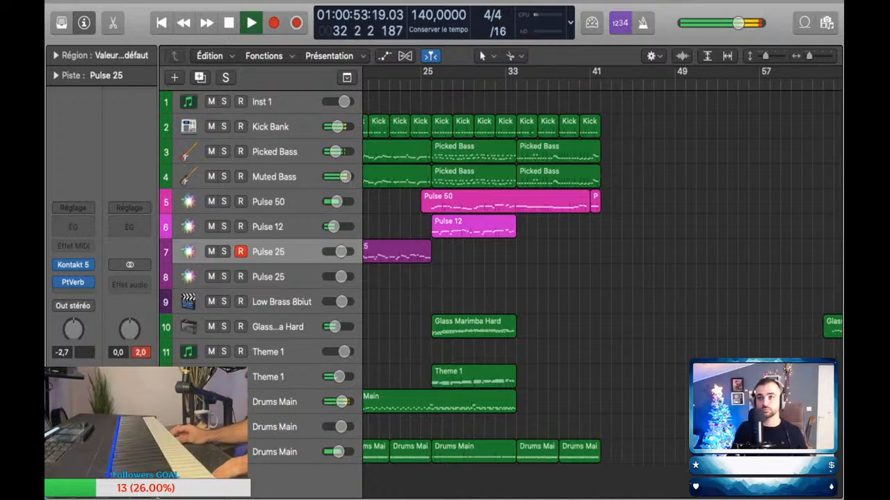
scroll(495, 278, right, 5)
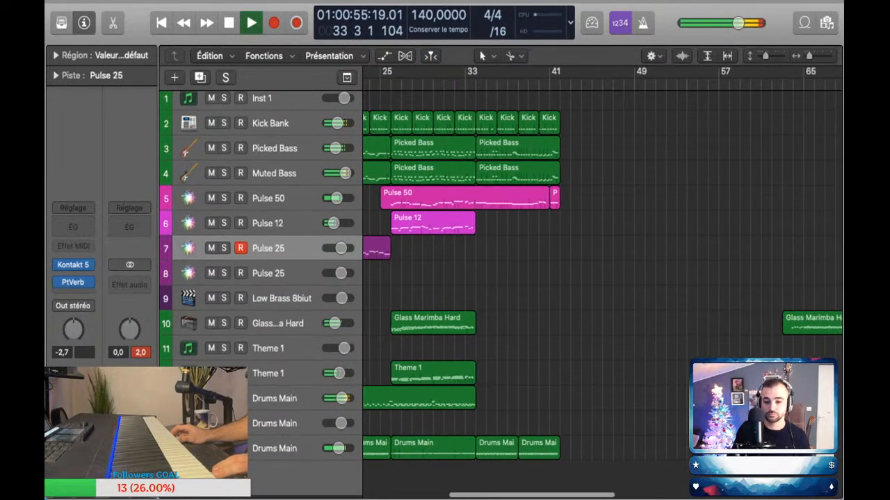
scroll(495, 278, up, 2)
scroll(417, 278, up, 3)
key(space)
Step: Add a new software instrument track with Kontakt 5 below the last Drums Main track
scroll(417, 278, down, 1)
scroll(417, 278, up, 1)
click(274, 452)
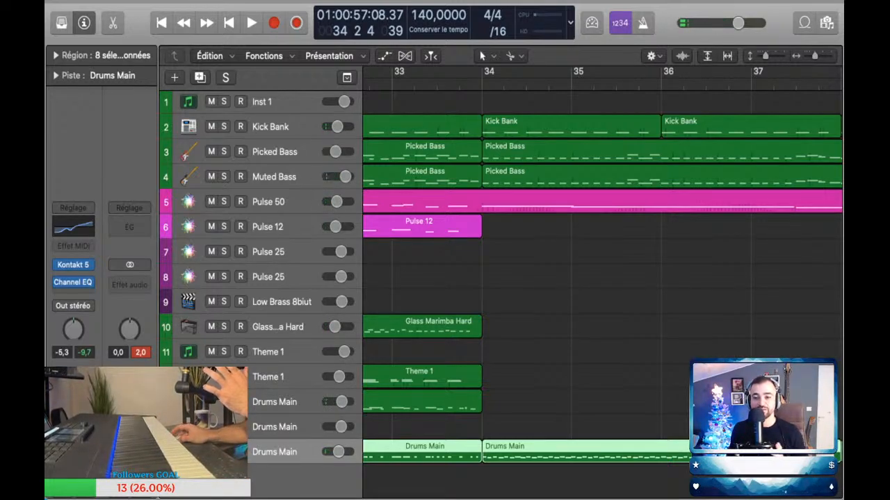
key(alt+super+s)
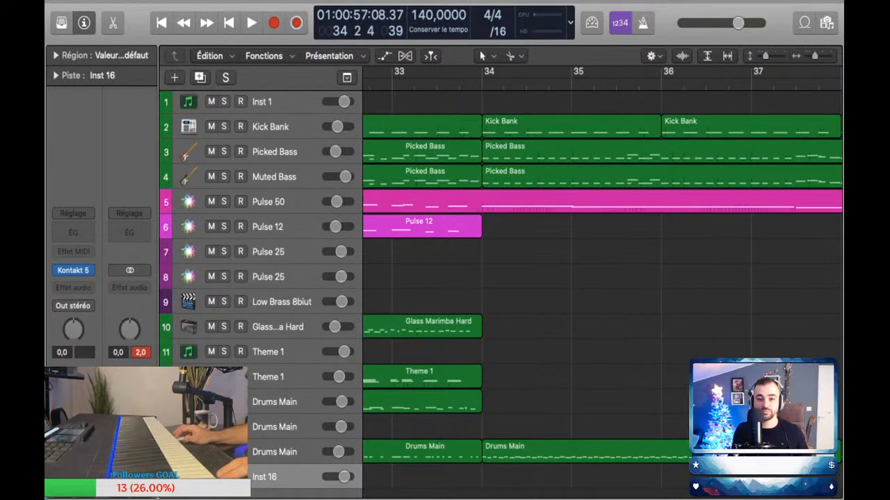
key(z)
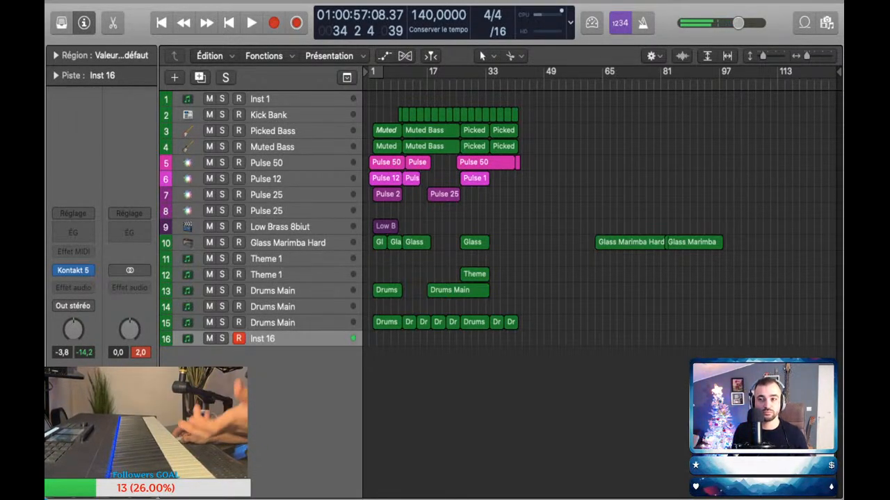
Step: Play the song from the start, perform the Inst 16 part, and capture it as a region from bar 9 to 12
click(229, 23)
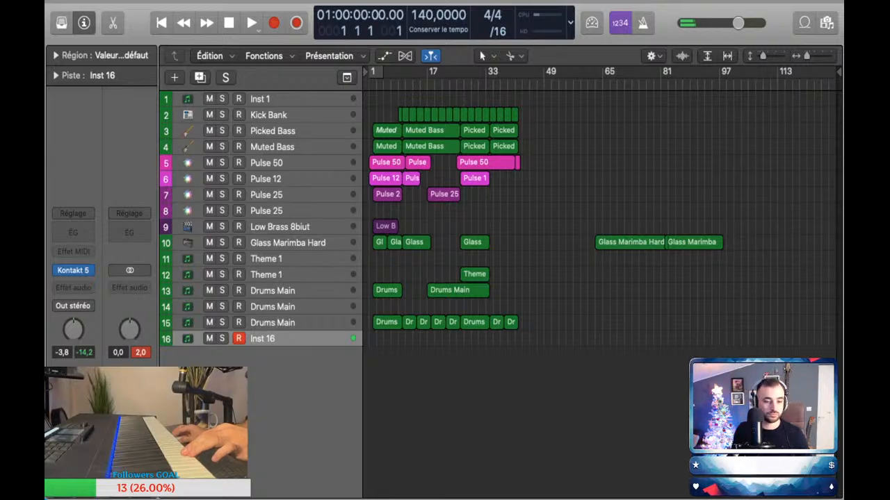
click(251, 23)
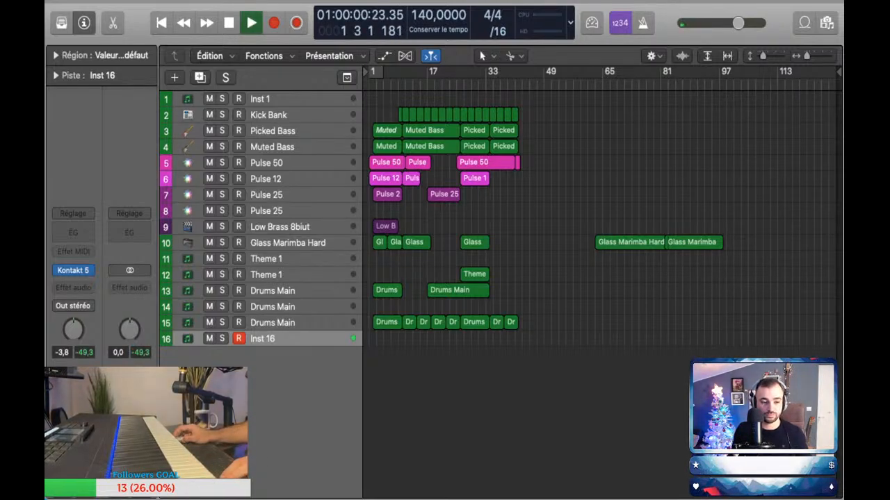
scroll(603, 223, up, 5)
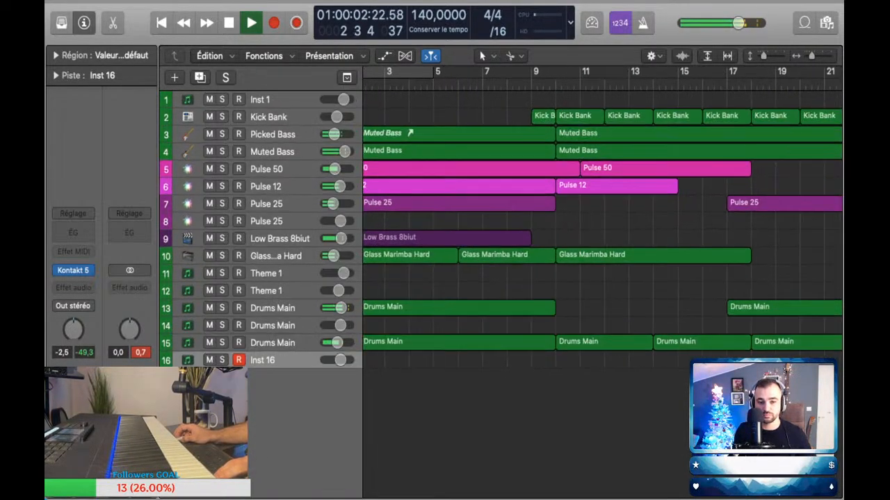
scroll(603, 222, up, 2)
scroll(603, 223, left, 3)
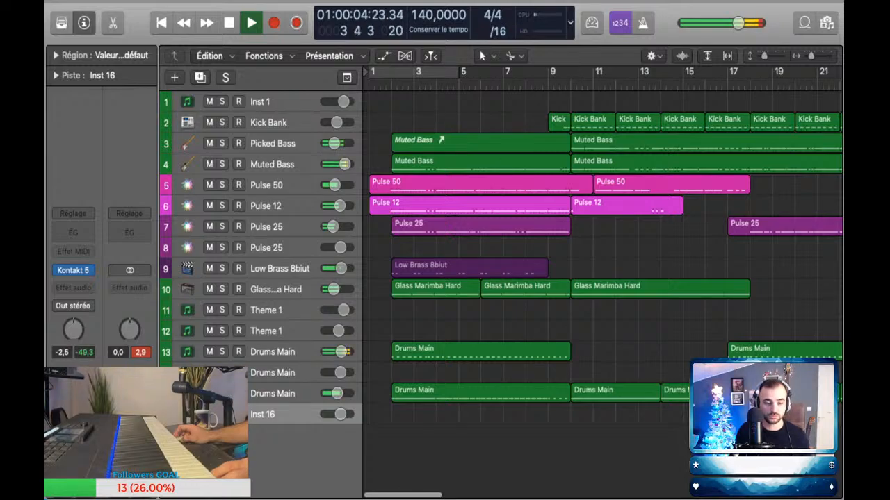
scroll(603, 222, down, 1)
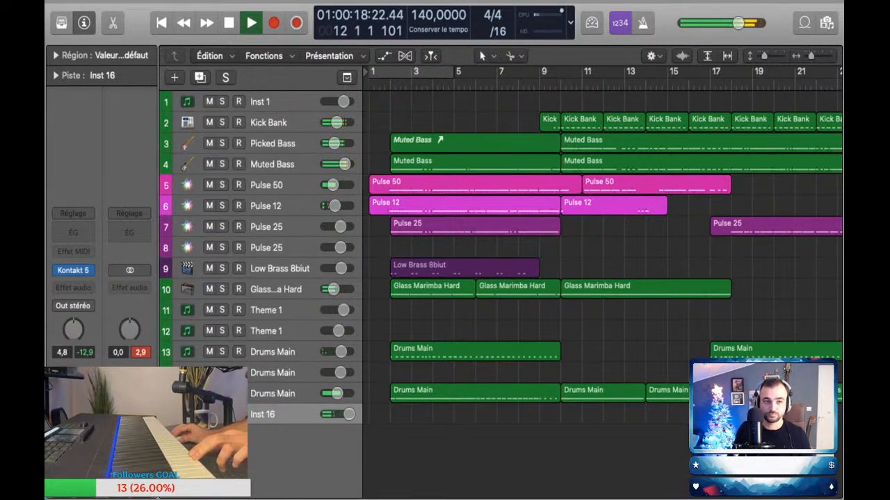
key(shift+r)
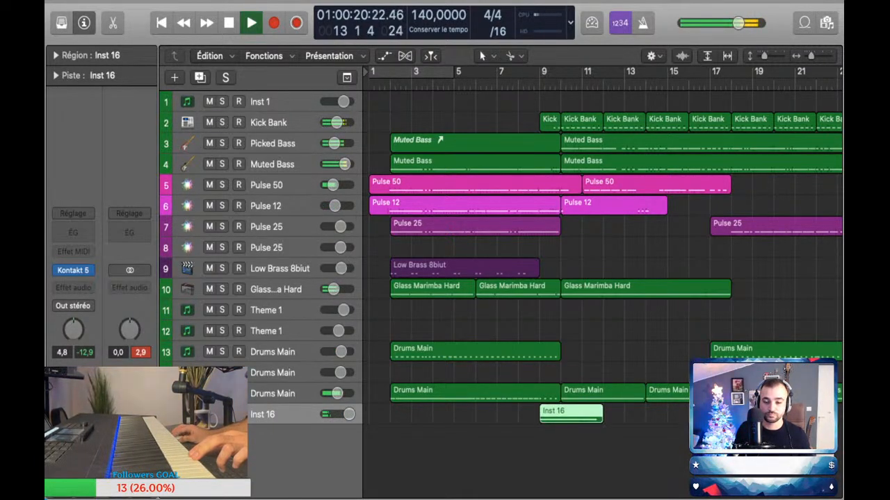
Step: Check the captured Inst 16 notes, copy the region to bars 17 and 25, and stop playback
scroll(602, 282, right, 5)
key(e)
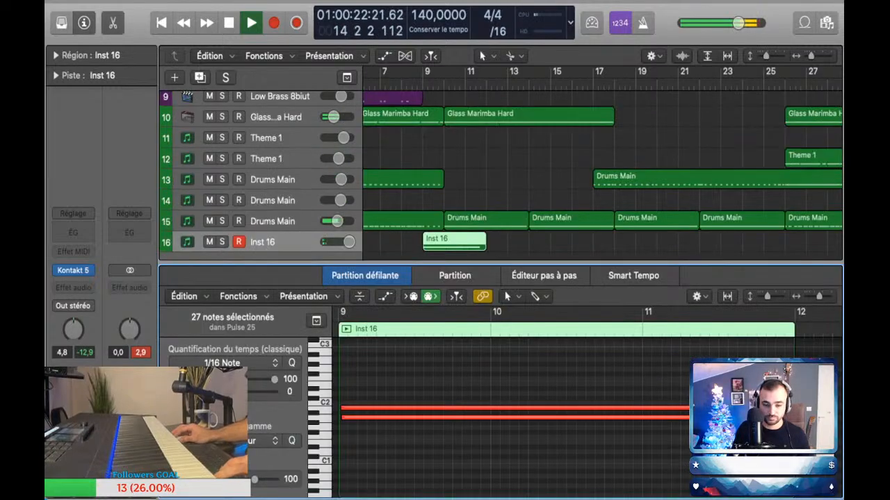
key(e)
drag(454, 415, 625, 415)
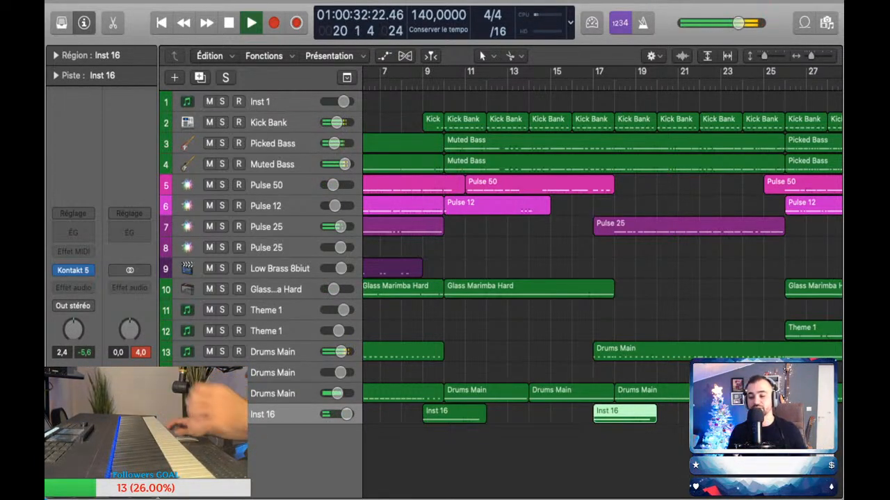
scroll(602, 251, right, 4)
scroll(602, 250, right, 1)
drag(443, 415, 613, 415)
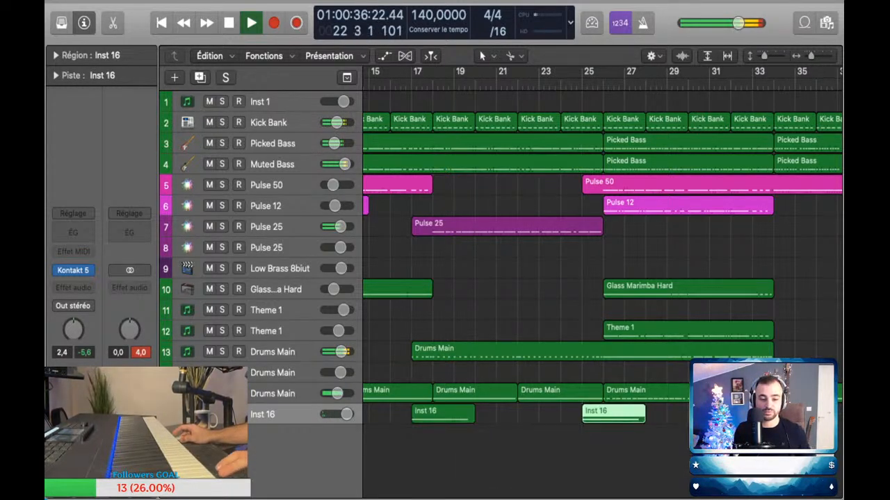
key(space)
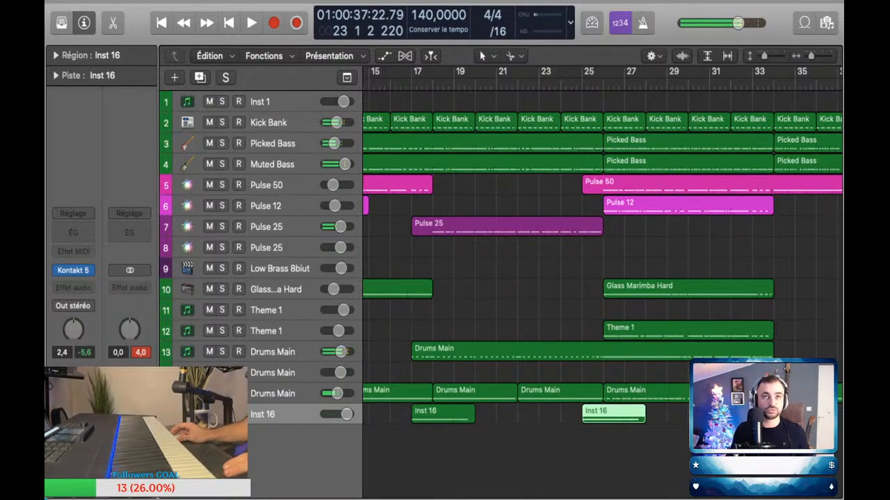
Step: Rename the Inst 16 track as Rise and Hits
double_click(263, 414)
text(R)
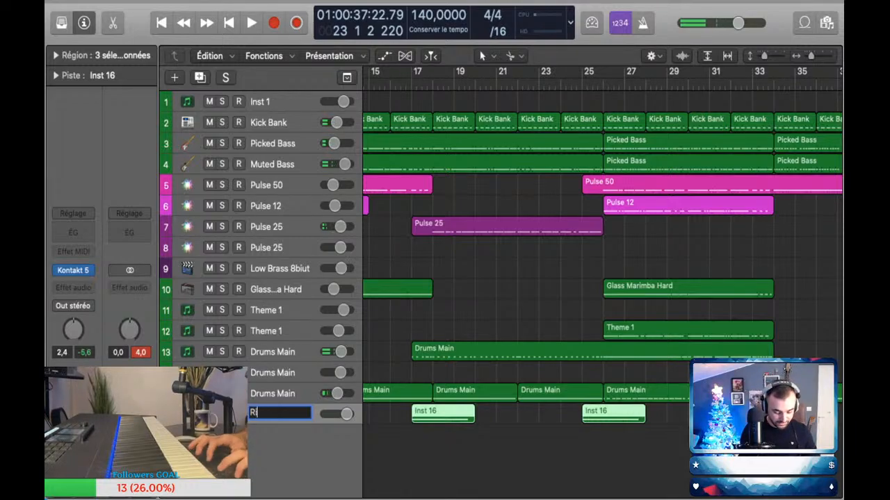
text(ise and Hits)
key(Return)
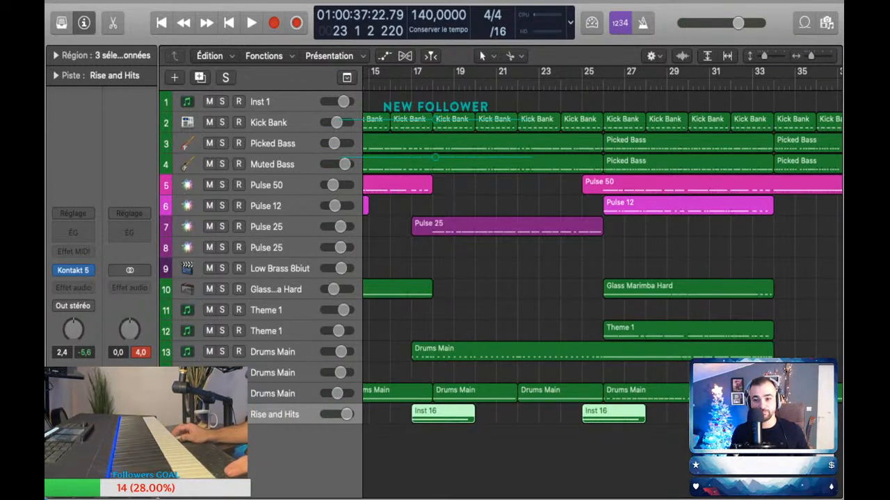
Step: Add a Kontakt 5 instrument track below Rise and Hits, set its volume to 6.0, and try it over the opening bars
key(super+d)
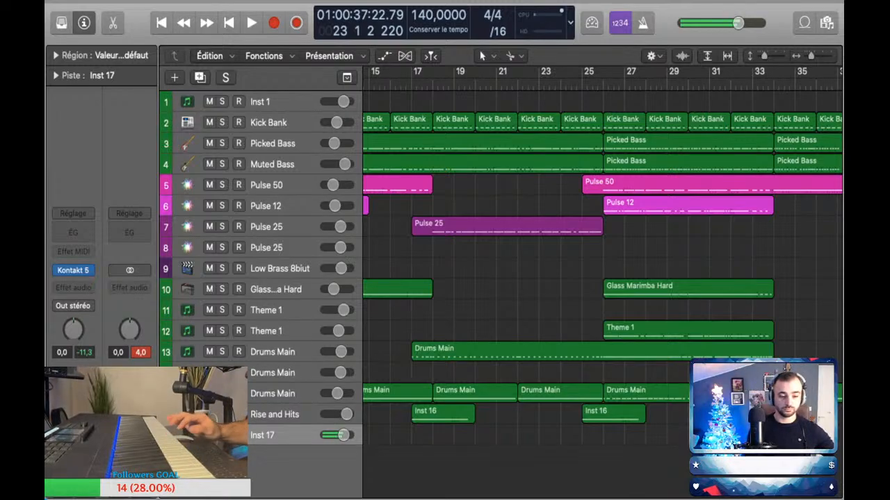
drag(344, 435, 351, 435)
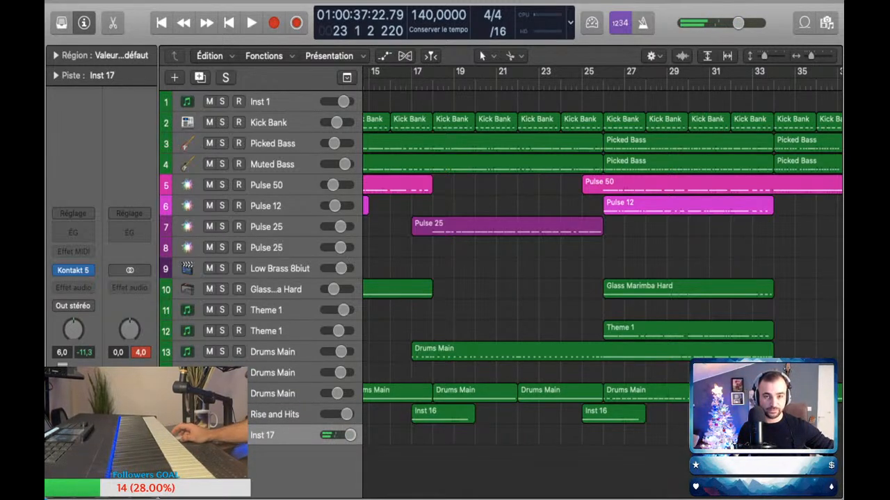
key(Return)
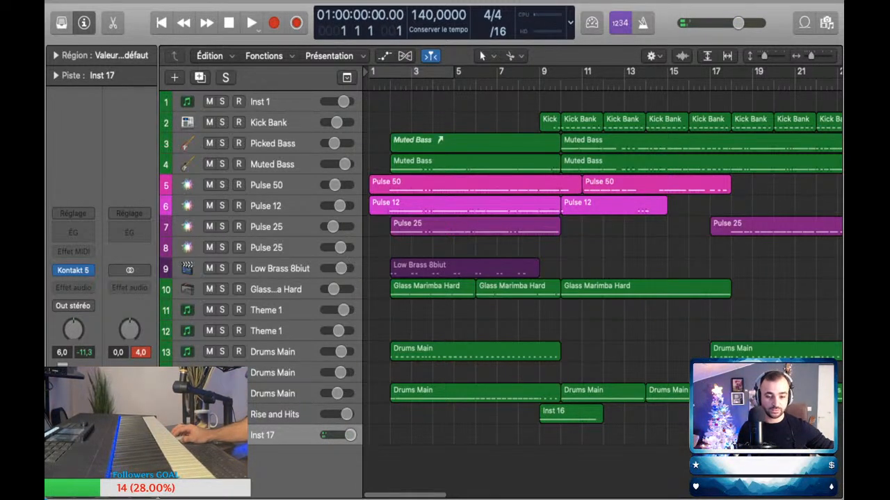
key(space)
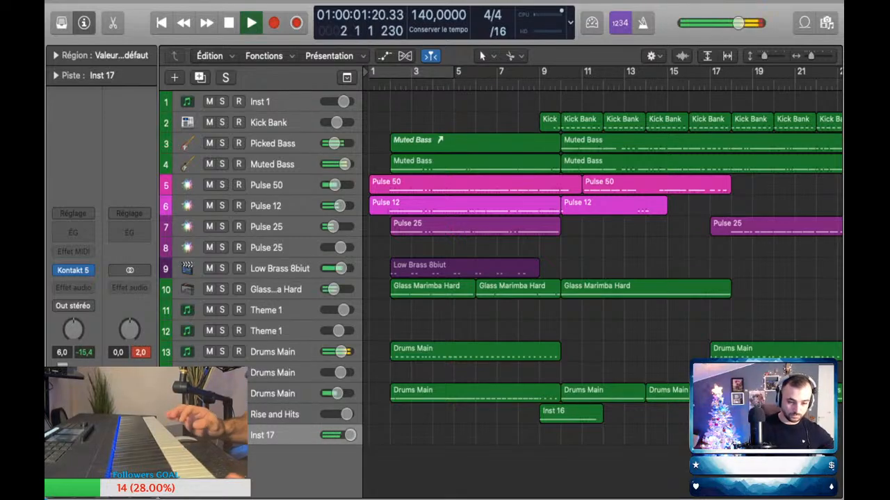
key(space)
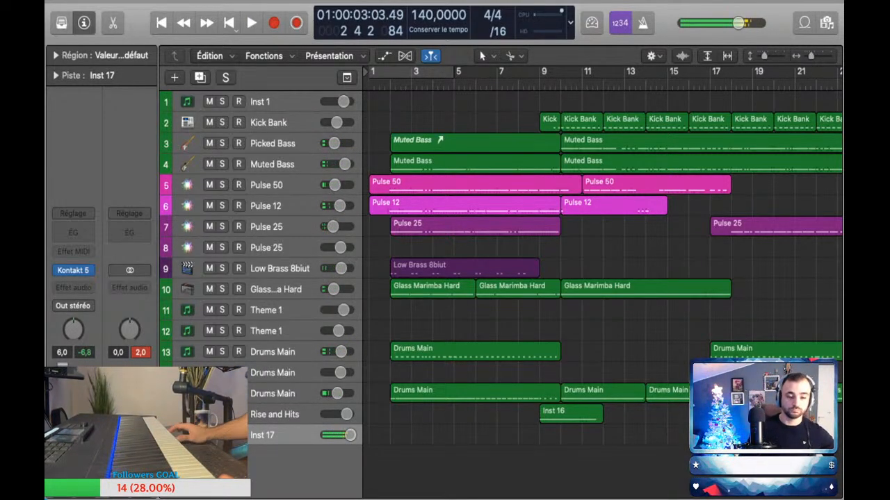
key(Return)
key(space)
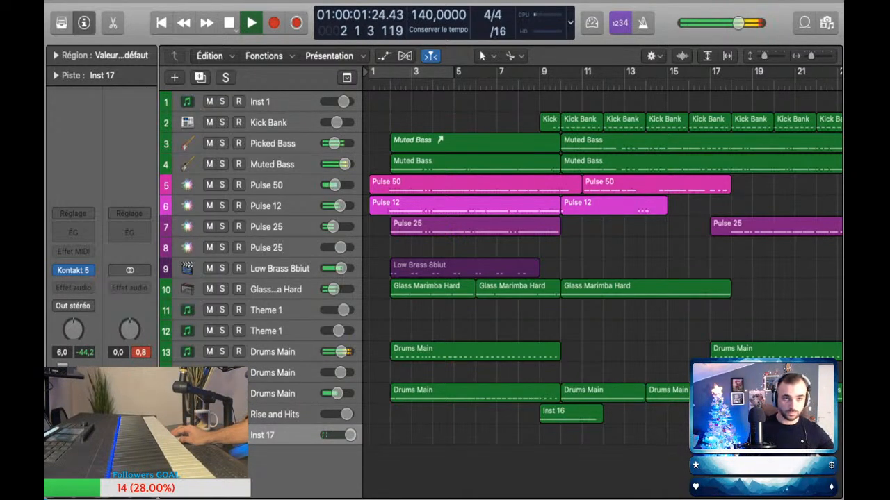
key(space)
key(space)
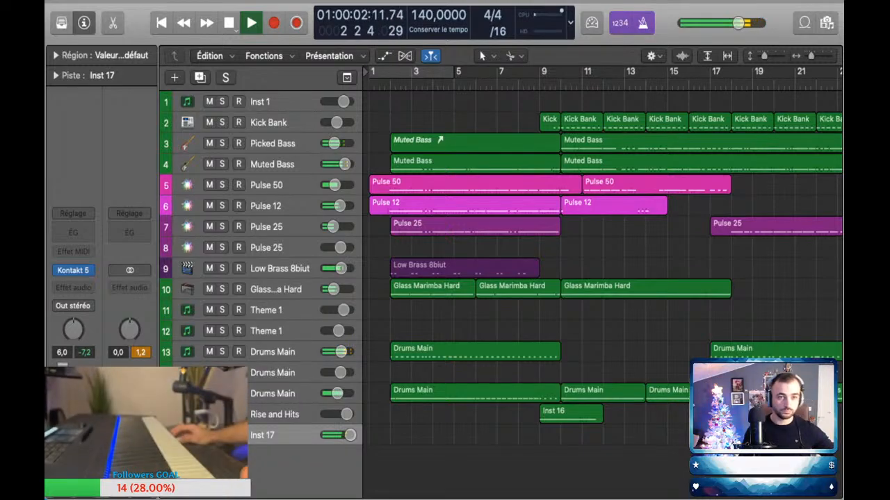
Step: Resume playback, perform the Inst 17 part, and capture it as a region ending at bar 11
click(296, 23)
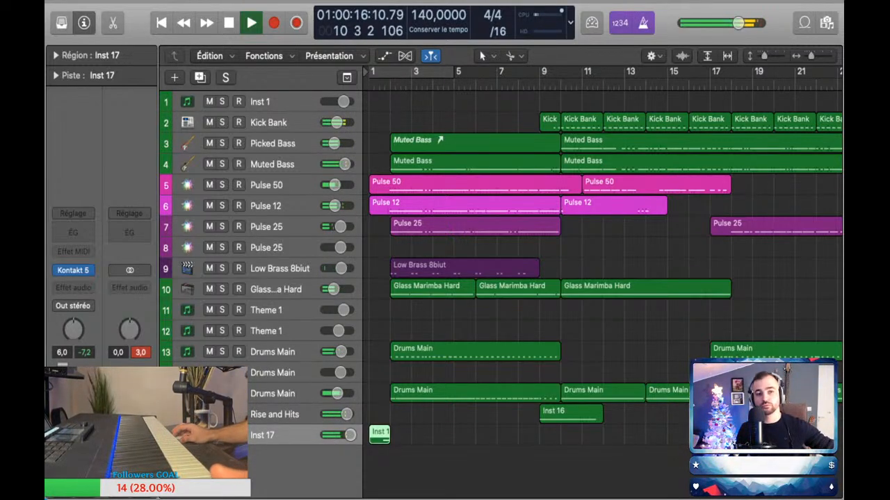
key(shift+r)
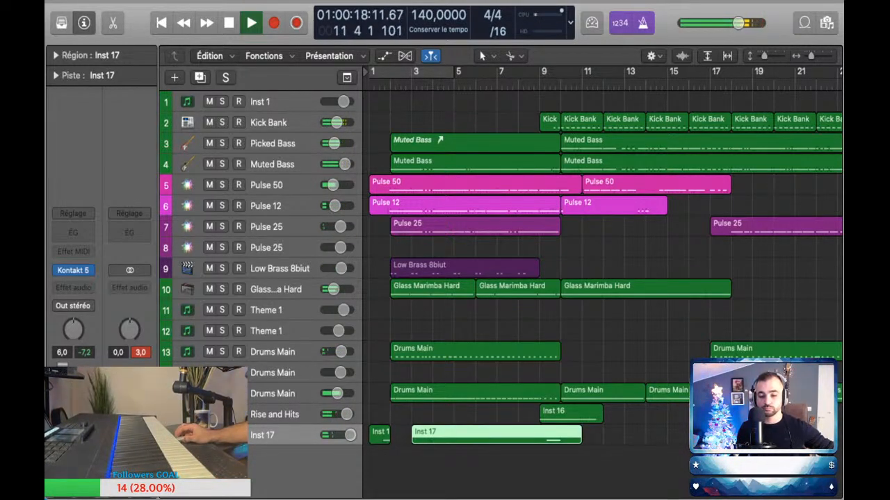
Step: Trim the captured Inst 17 region to start midway through bar 8 and raise the pitch of its note
key(p)
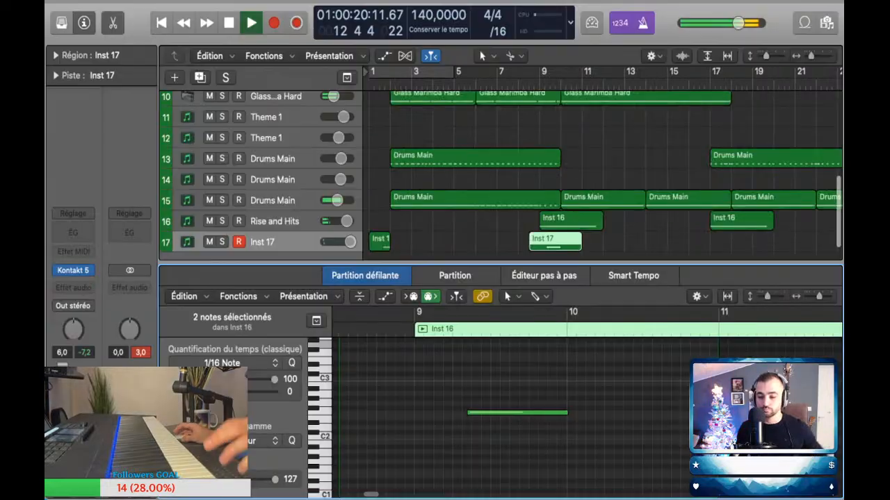
drag(517, 413, 518, 394)
key(p)
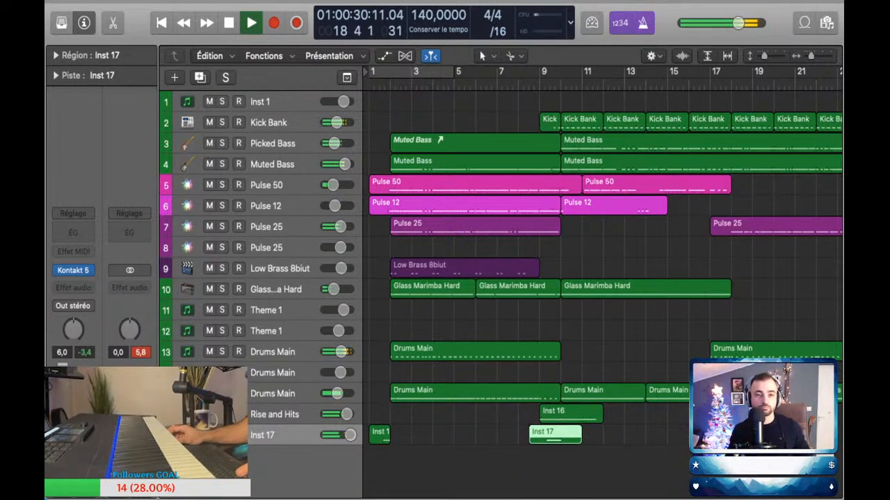
Step: Capture the next performed Inst 17 part and trim the start of its region to bar 16
key(shift+r)
key(space)
drag(586, 439, 689, 439)
scroll(691, 439, right, 5)
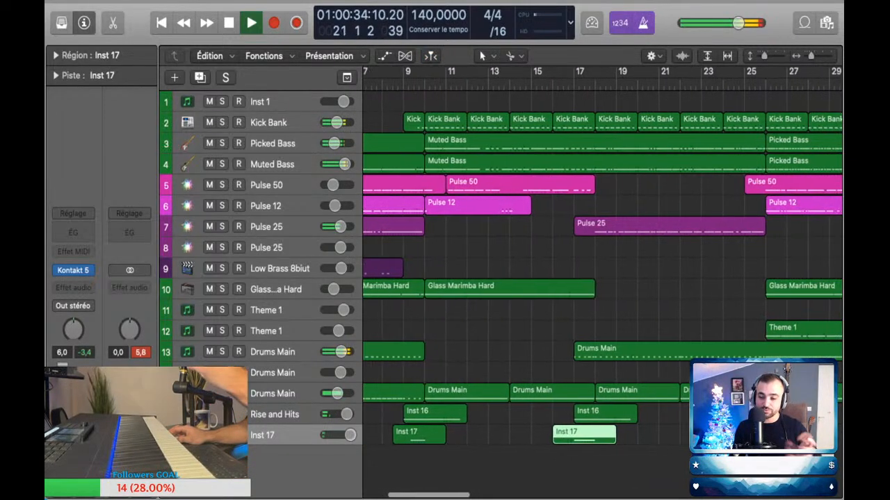
Step: Capture the newly performed Inst 17 part as a region from bar 22 to bar 27 and stop playback
scroll(602, 278, right, 2)
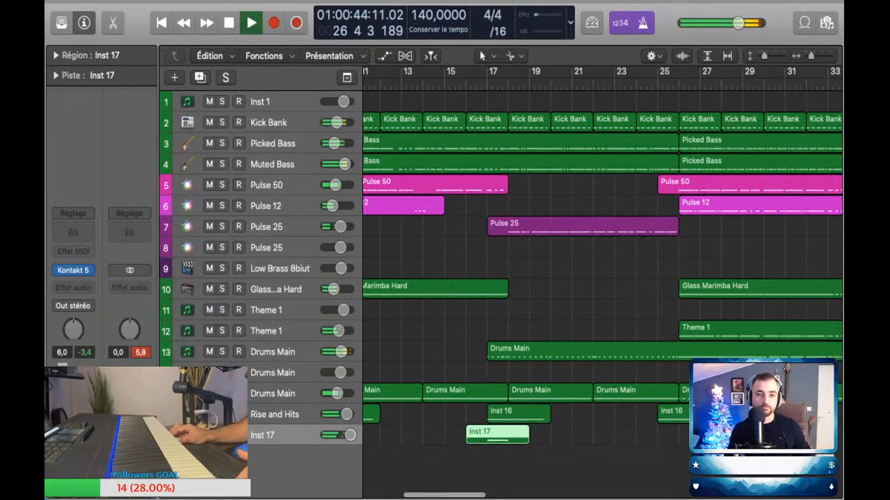
key(shift+r)
key(space)
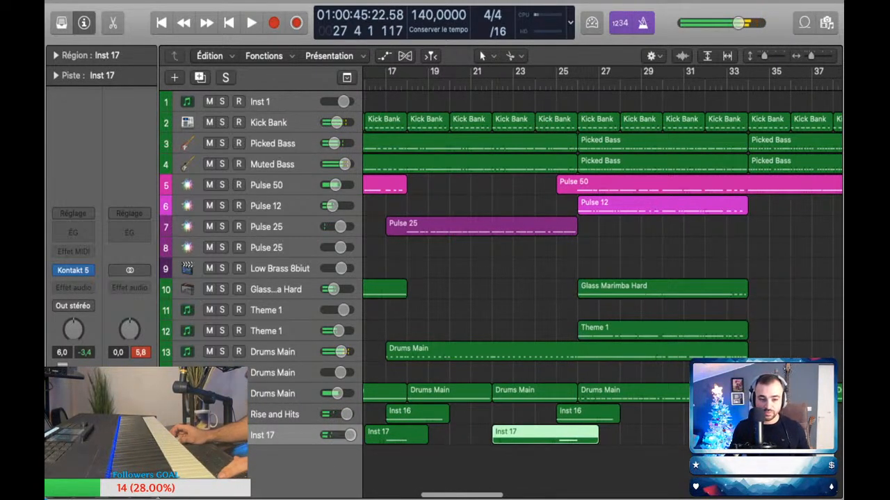
Step: Add volume automation points to the lowest Drums Main track around bar 26 and raise its level for the following section
key(a)
key(super+Right)
key(super+Right)
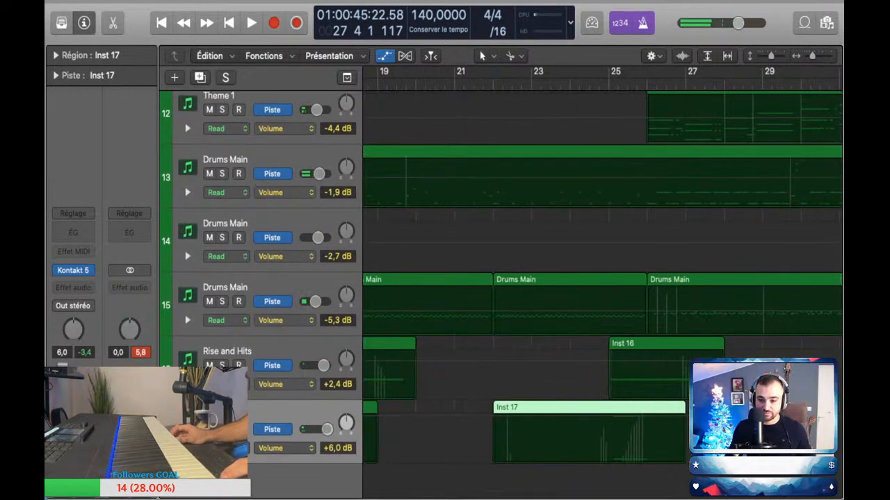
click(640, 311)
click(650, 312)
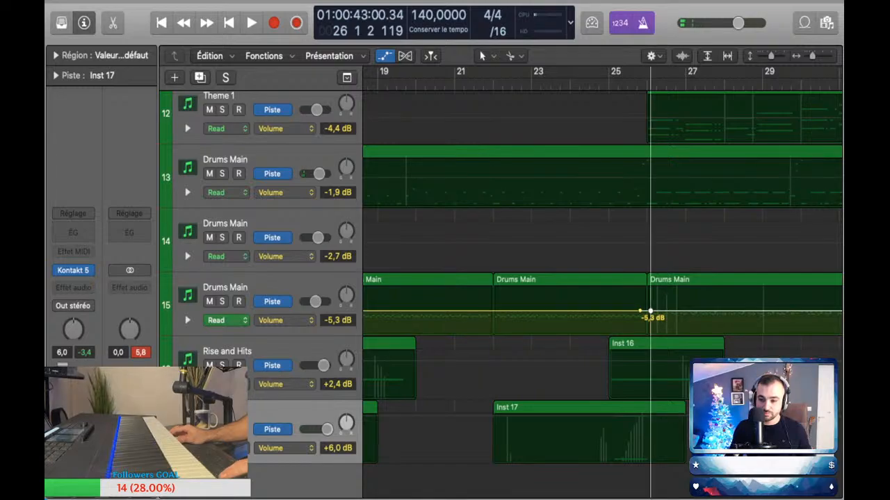
key(super+Left)
key(super+Left)
drag(741, 310, 741, 302)
key(a)
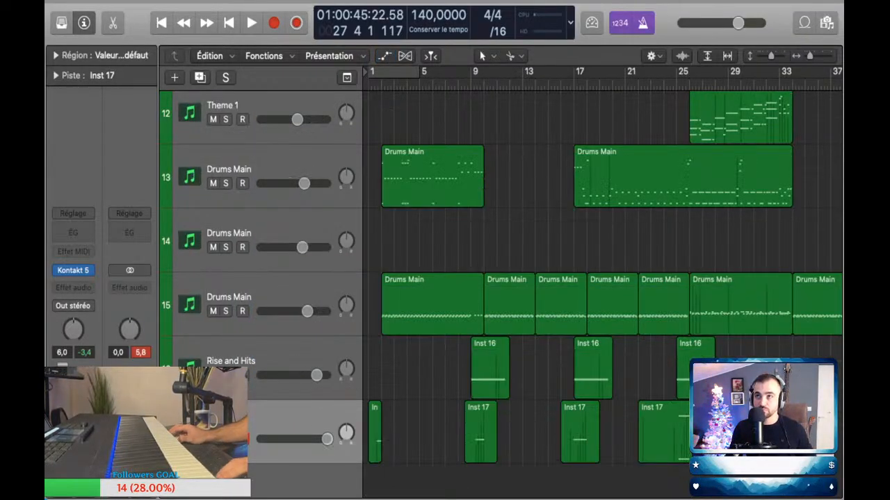
Step: Play from bar 25 and raise the Drums Main volume automation between bars 26 and 34 to +2.2 dB
click(677, 84)
key(space)
scroll(542, 278, right, 3)
scroll(542, 278, up, 3)
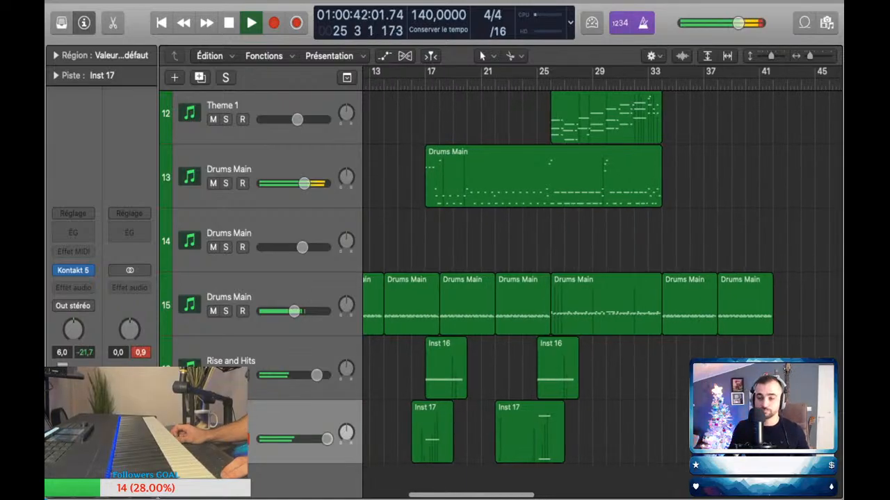
key(a)
drag(647, 302, 647, 297)
click(278, 286)
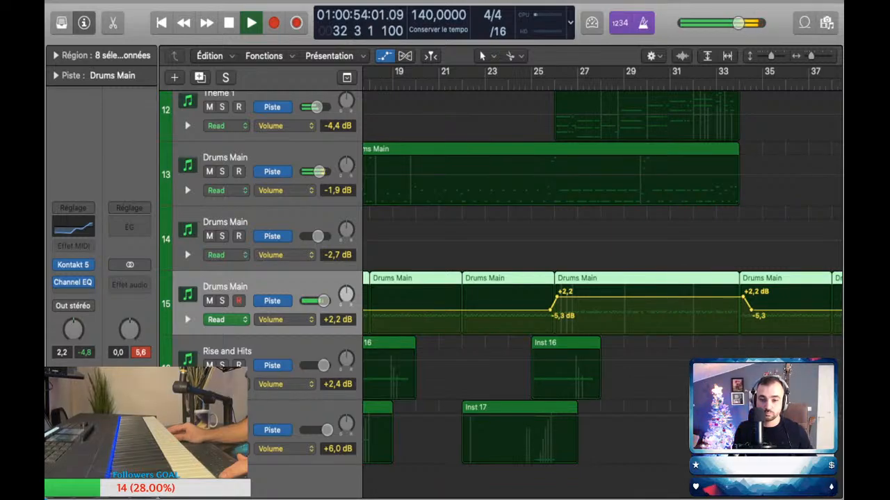
key(a)
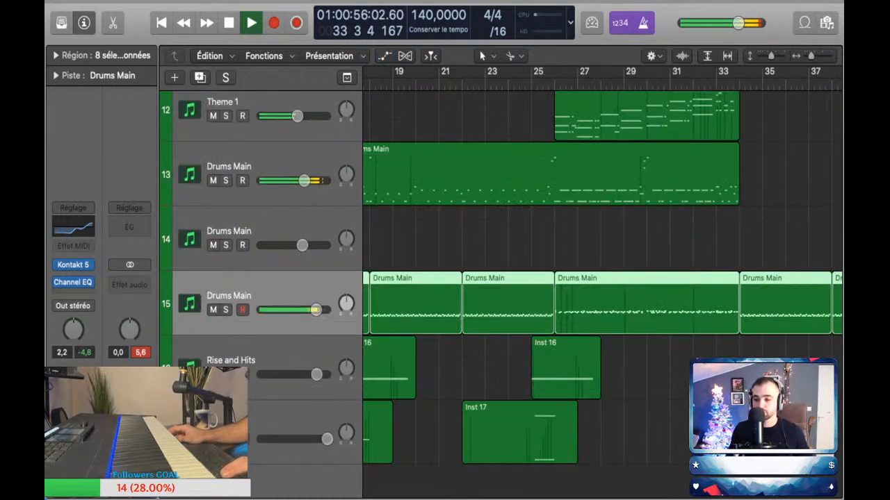
Step: Listen to the lowest Drums Main track through the end of its raised section, past bar 34
key(a)
scroll(612, 299, right, 4)
key(a)
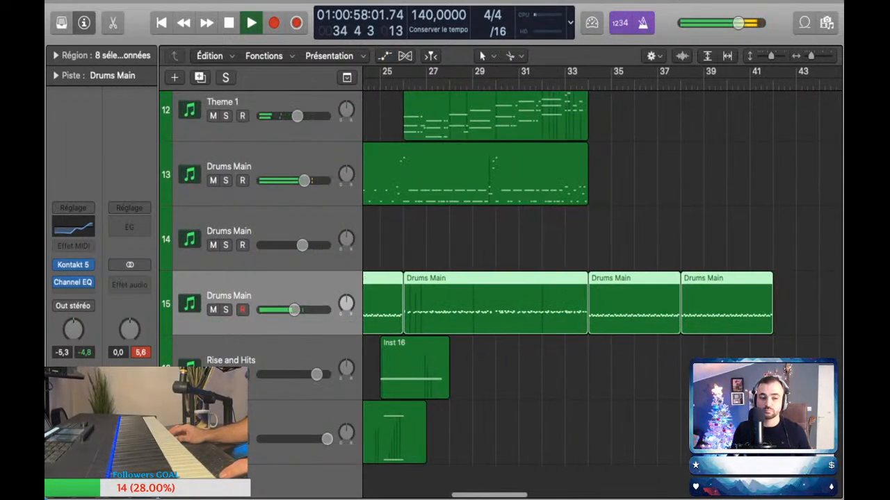
scroll(612, 299, down, 3)
scroll(516, 326, down, 3)
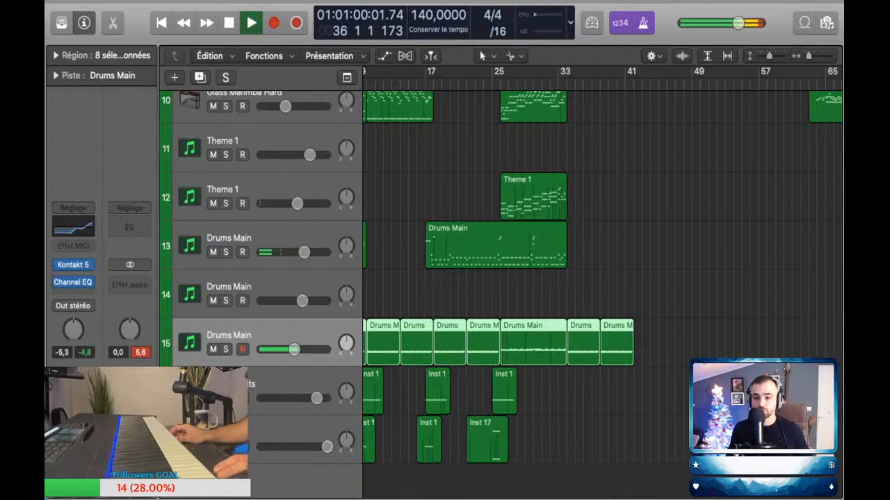
key(space)
scroll(516, 298, up, 4)
scroll(516, 299, right, 1)
Step: Replay the transition at bar 34 starting from bar 31, checking which tracks play through it
key(space)
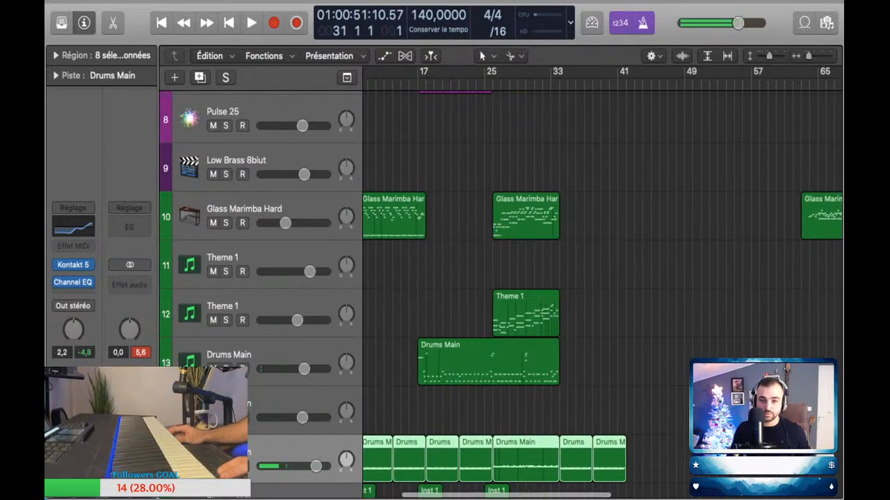
scroll(535, 298, up, 4)
scroll(535, 299, down, 7)
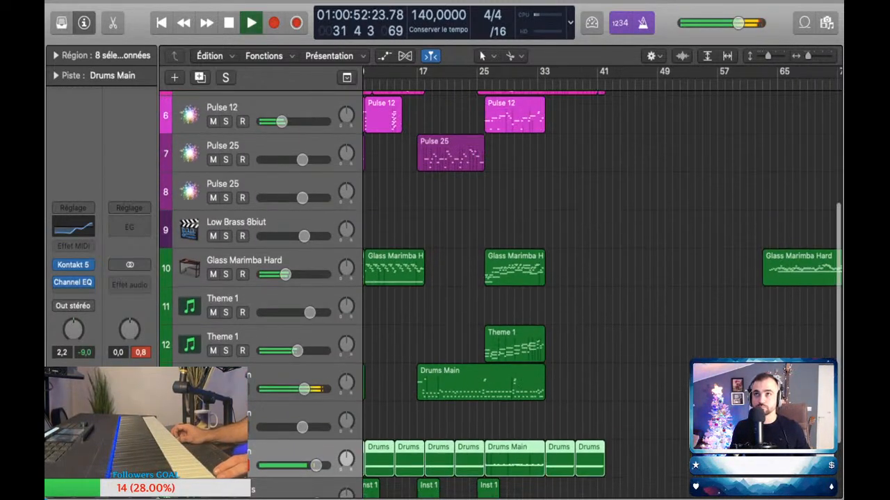
scroll(535, 299, left, 2)
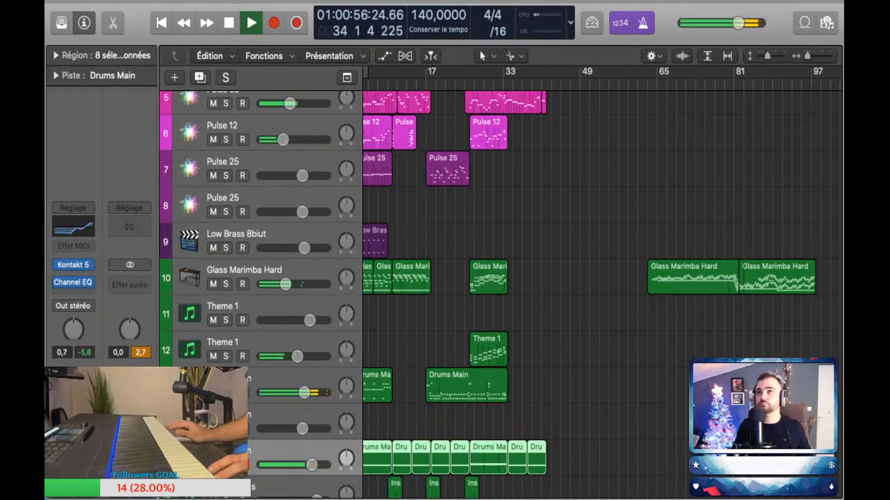
scroll(535, 299, left, 1)
scroll(535, 299, up, 3)
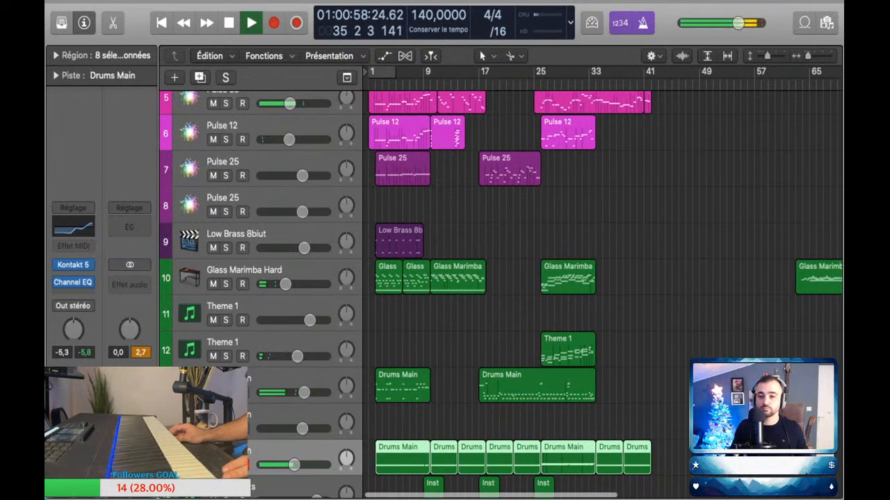
scroll(535, 299, up, 3)
key(space)
scroll(536, 299, up, 3)
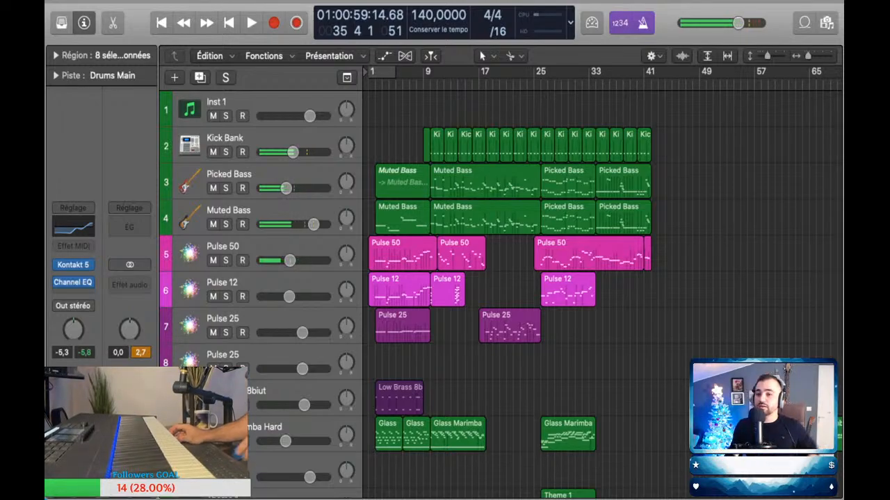
Step: Deselect the drum regions and review the layout of all tracks across the whole arrangement
scroll(536, 299, down, 3)
scroll(535, 299, up, 4)
scroll(535, 299, down, 6)
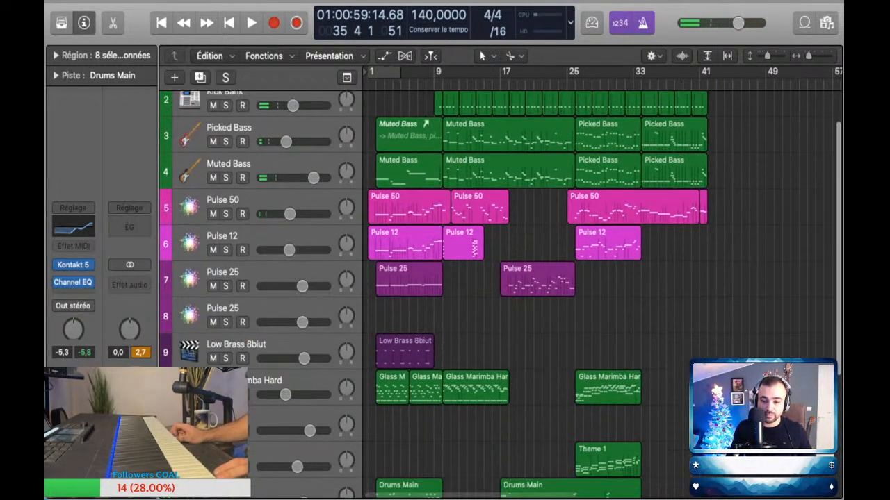
click(535, 334)
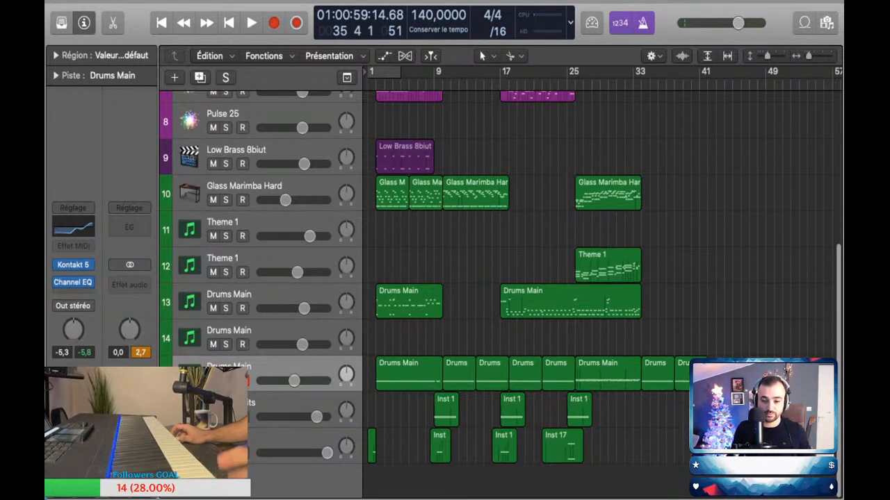
scroll(536, 299, up, 4)
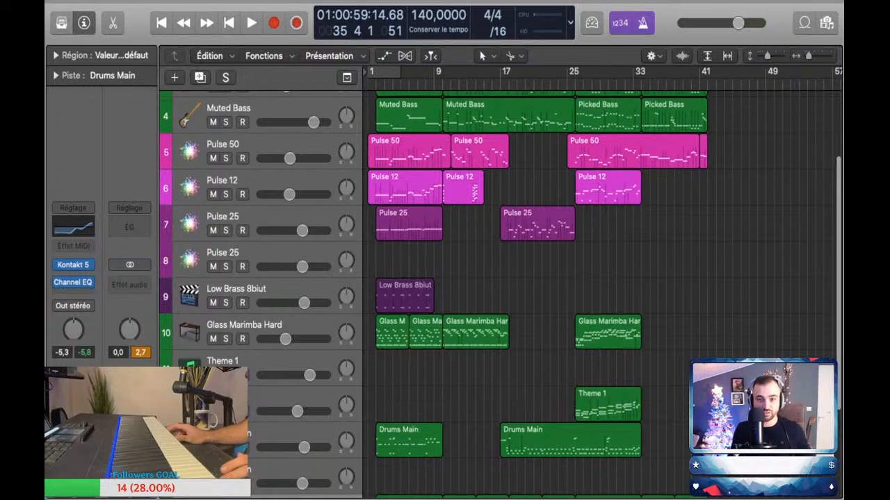
scroll(535, 299, down, 4)
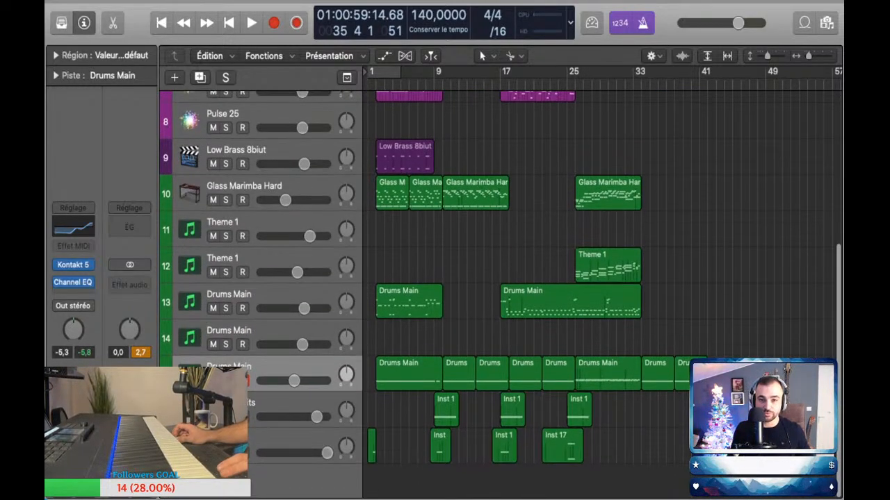
scroll(535, 299, up, 2)
Step: Listen to the arrangement from bar 9 into bar 14, following how the lead parts play there
click(436, 82)
key(space)
scroll(535, 299, up, 5)
scroll(445, 278, up, 2)
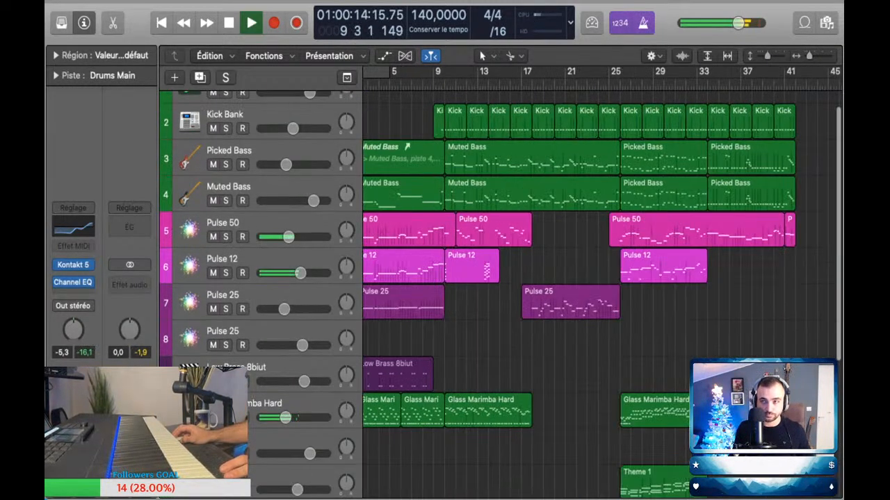
scroll(445, 278, down, 3)
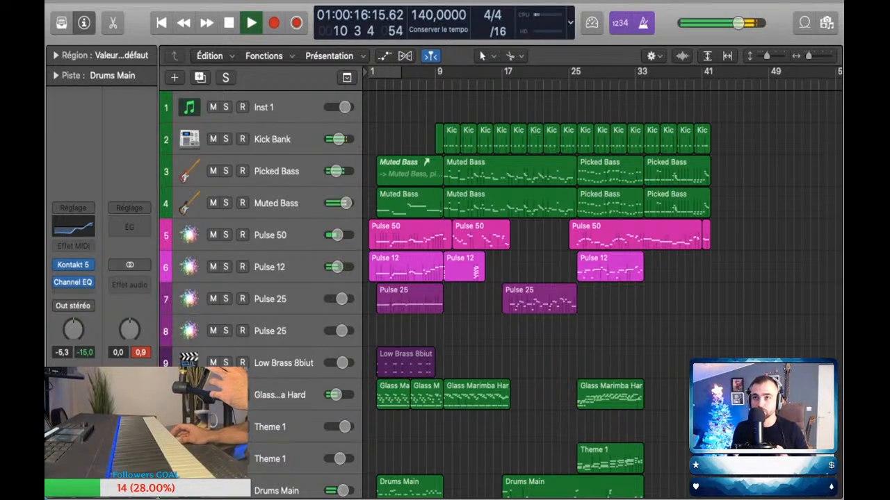
scroll(455, 278, up, 3)
scroll(455, 278, down, 3)
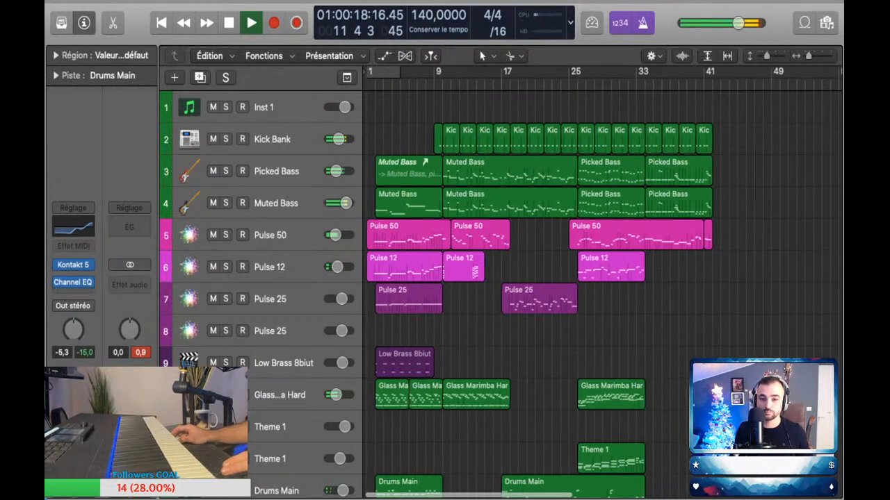
scroll(602, 292, right, 1)
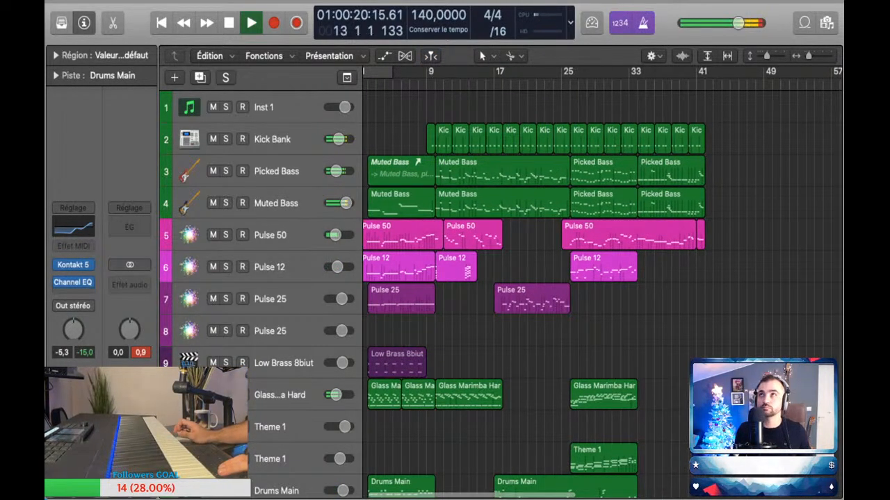
scroll(480, 278, up, 3)
scroll(480, 278, down, 3)
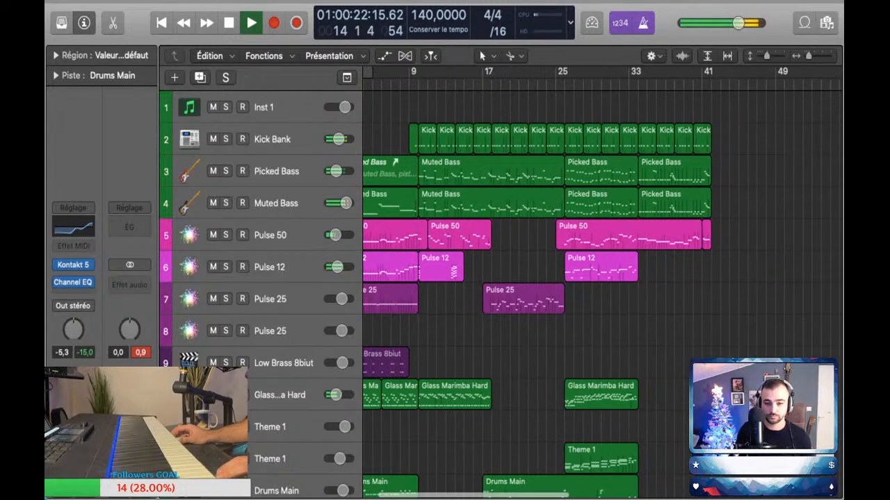
key(space)
Step: Open the Pulse 12 region at bar 10 and set its Pitch Bend automation to 0 from the region's start
double_click(447, 270)
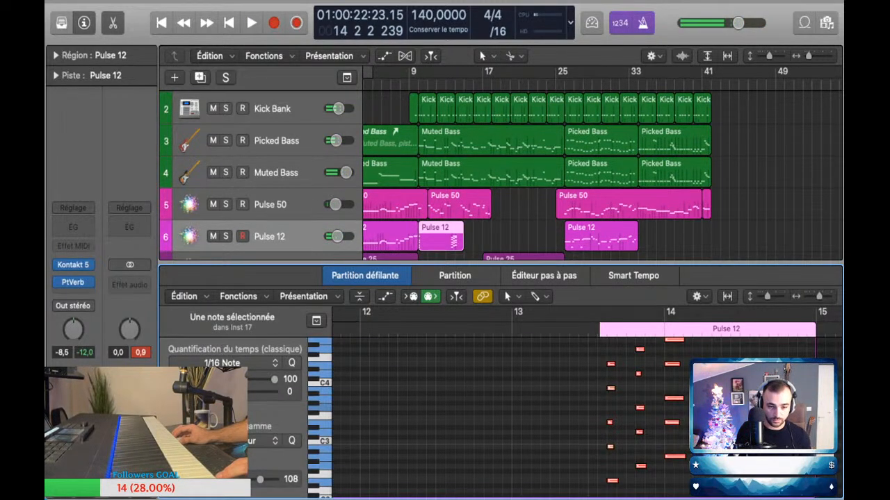
key(a)
scroll(511, 379, up, 5)
scroll(511, 379, left, 8)
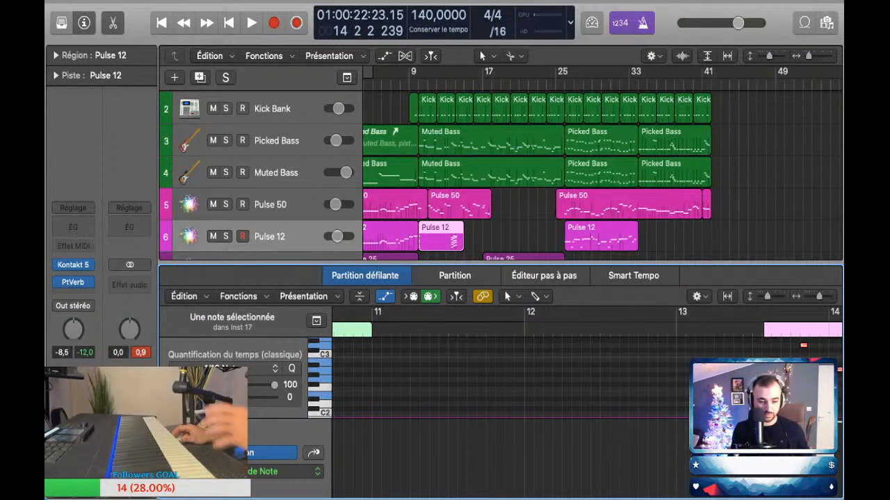
key(super+a)
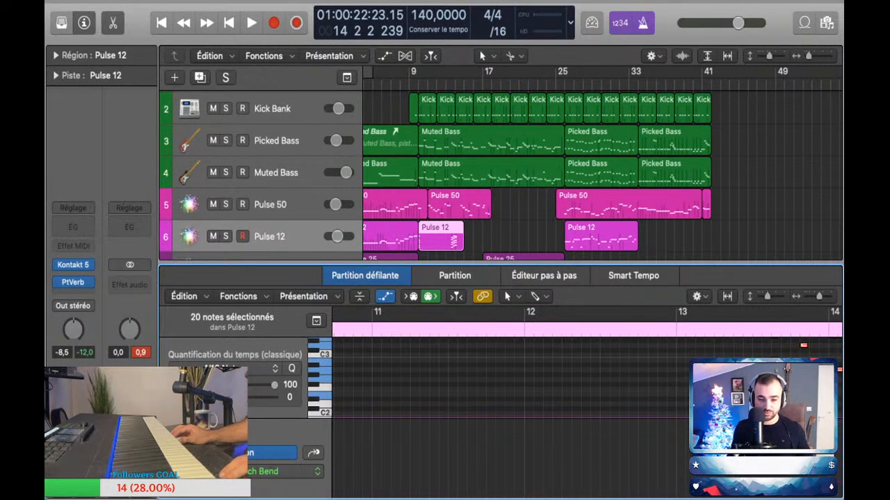
scroll(754, 382, down, 5)
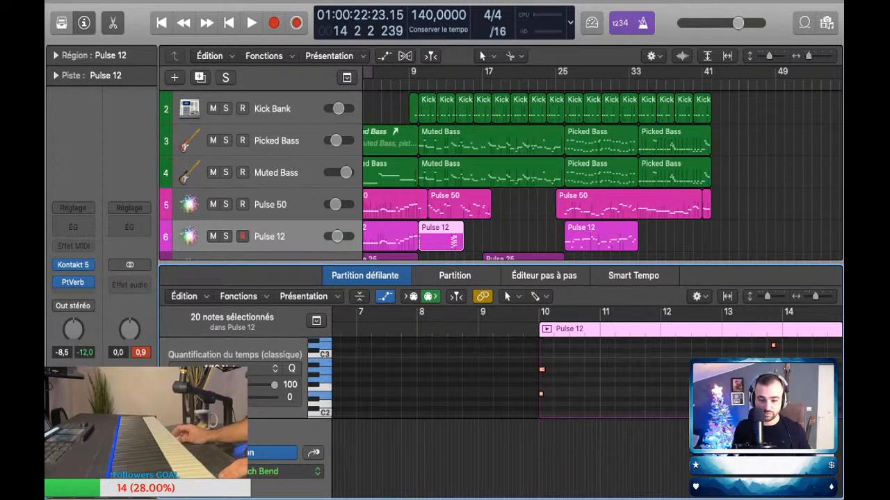
double_click(540, 439)
click(539, 440)
drag(539, 440, 539, 459)
scroll(538, 459, down, 5)
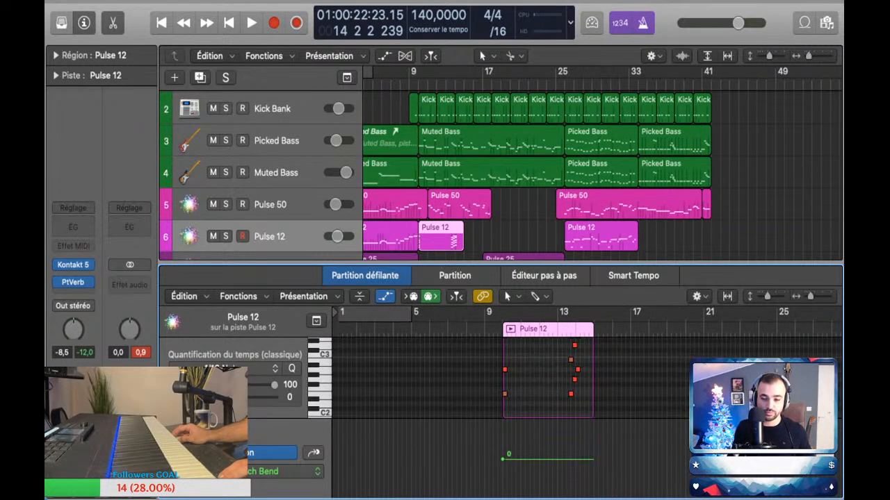
Step: Play from bar 10 to check the Pulse 12 region, closing its note editor during playback
key(space)
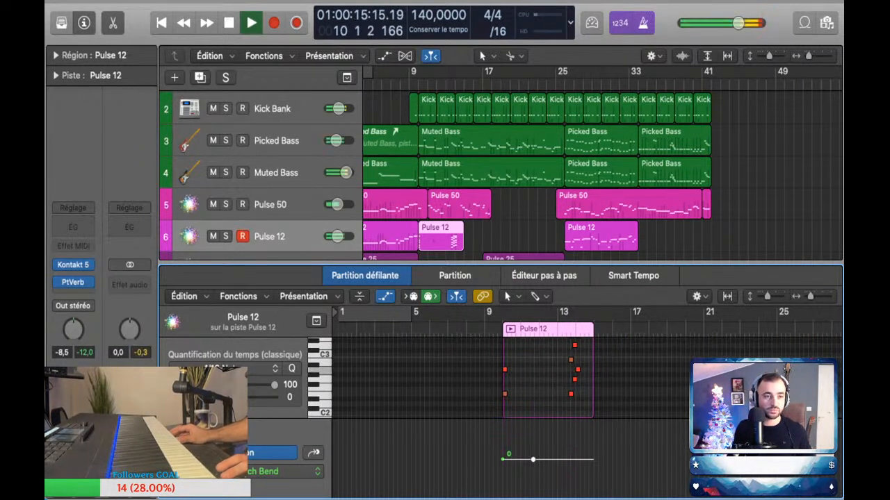
key(e)
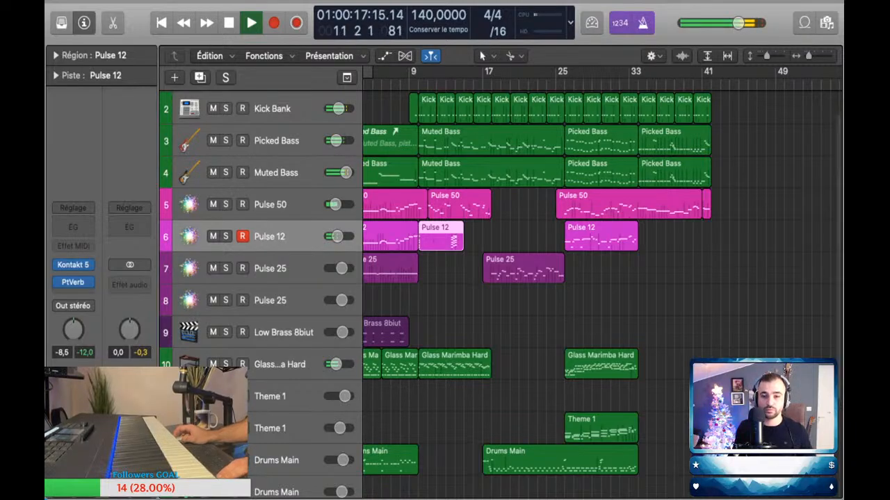
key(comma)
key(comma)
scroll(601, 285, down, 1)
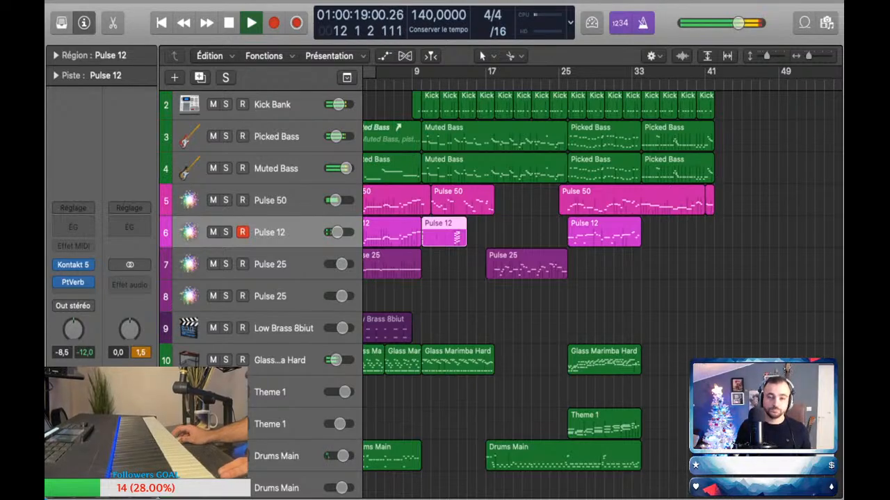
scroll(444, 232, up, 4)
scroll(443, 232, down, 1)
scroll(601, 285, left, 3)
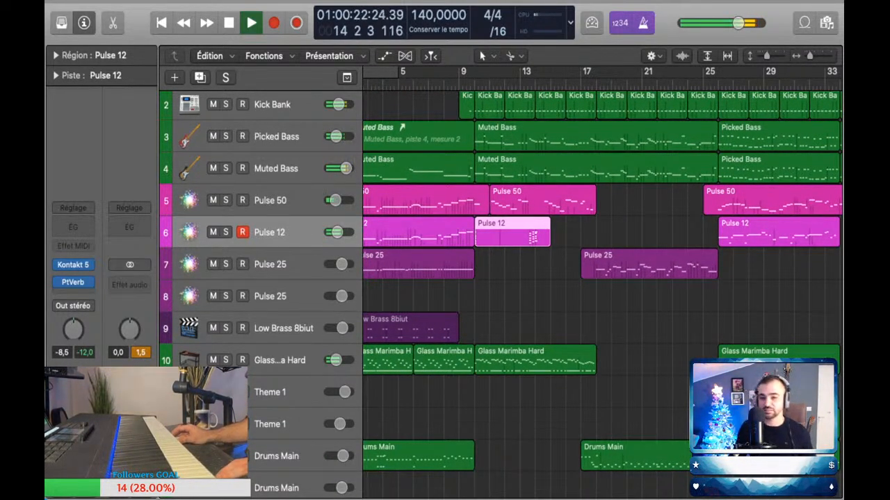
Step: Try out a part on the Pulse 25 tracks while the arrangement plays up to bar 15
key(space)
key(Down)
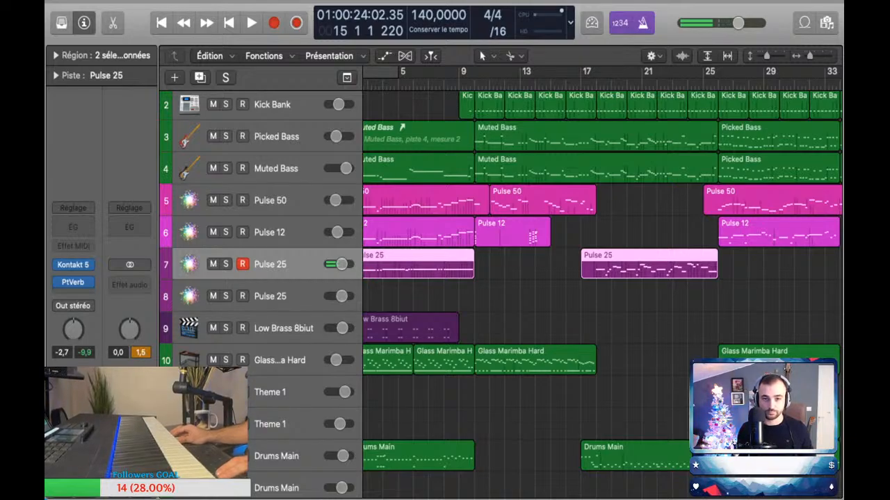
key(shift+comma)
key(space)
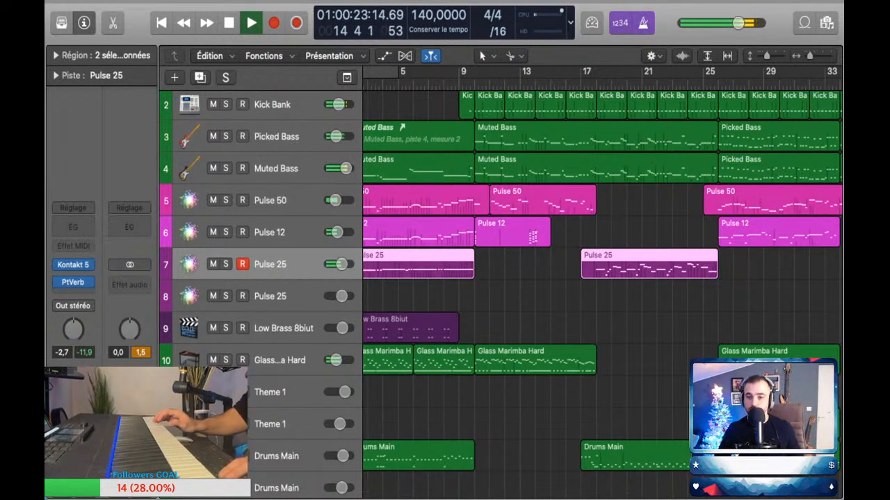
key(space)
key(Down)
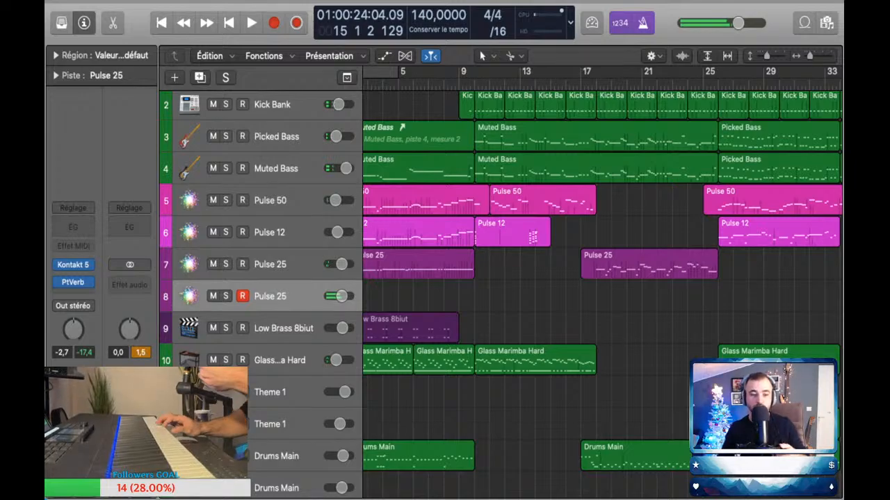
Step: Duplicate the upper Pulse 25 track as a new empty track directly beneath it
key(Up)
key(a)
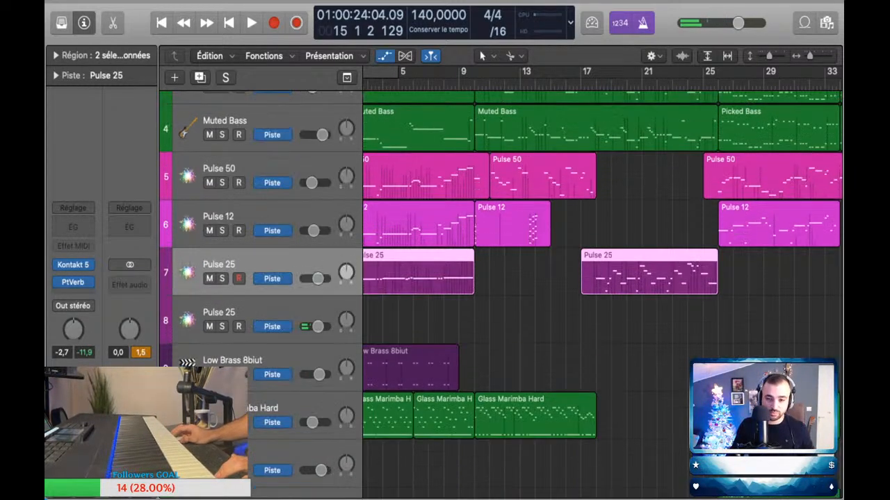
key(a)
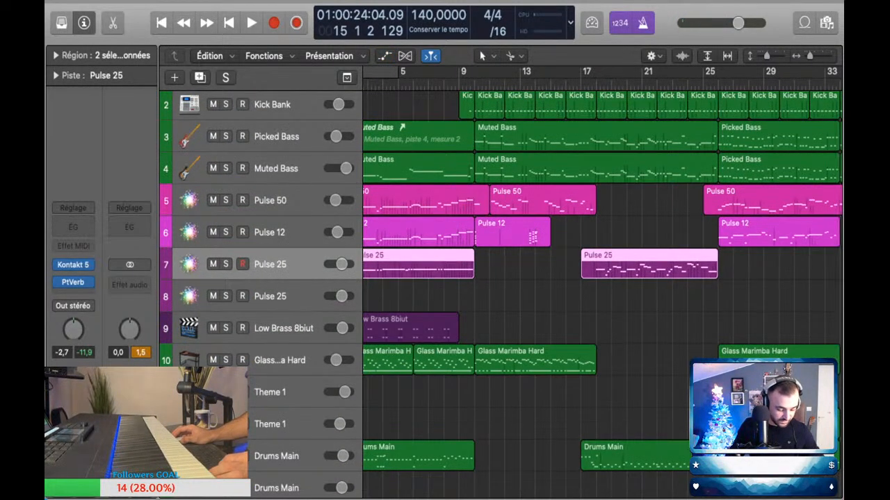
key(Down)
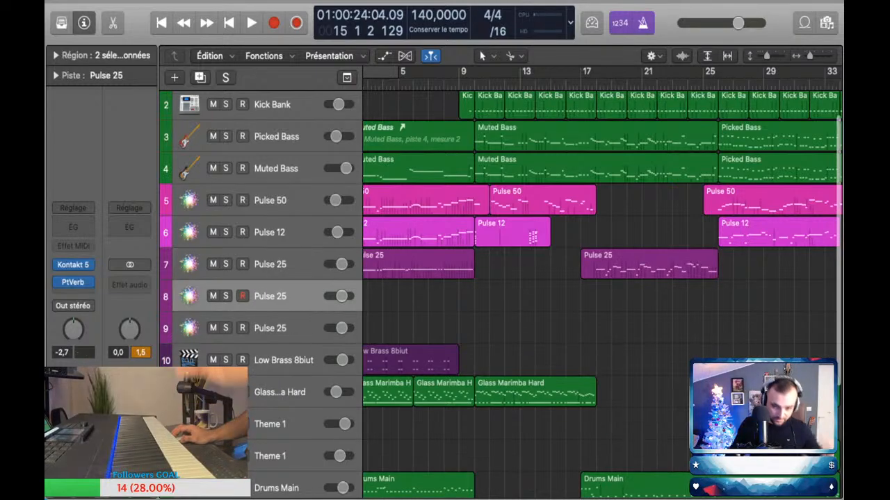
Step: Add volume automation to the new Pulse 25 track on row 8, dropping from -2.7 dB to -26.2 dB just after bar 9
key(a)
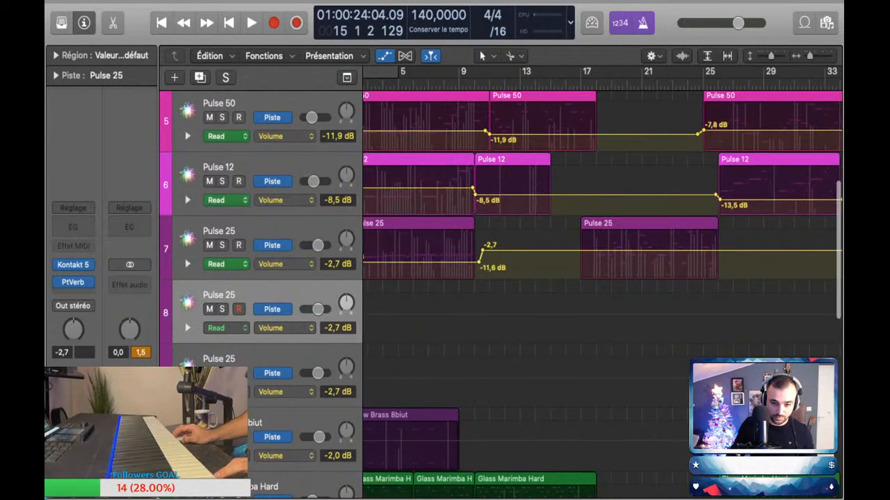
click(463, 314)
click(463, 314)
click(470, 314)
drag(471, 314, 471, 333)
key(a)
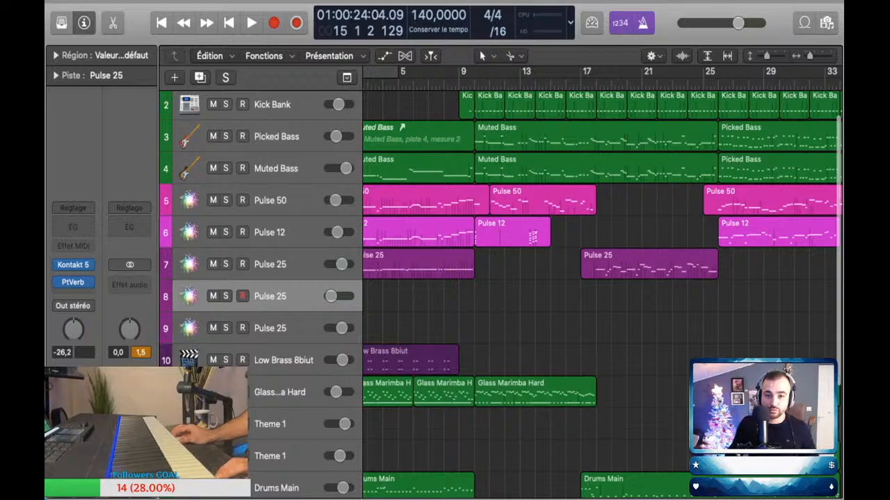
Step: Play along on the row 8 Pulse 25 track from bar 8 and raise its volume after the drop to -15.3 dB
click(444, 83)
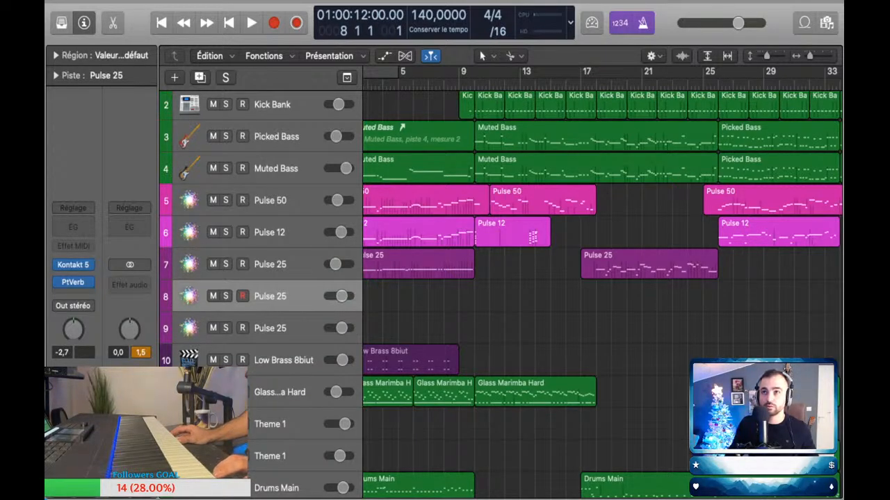
key(space)
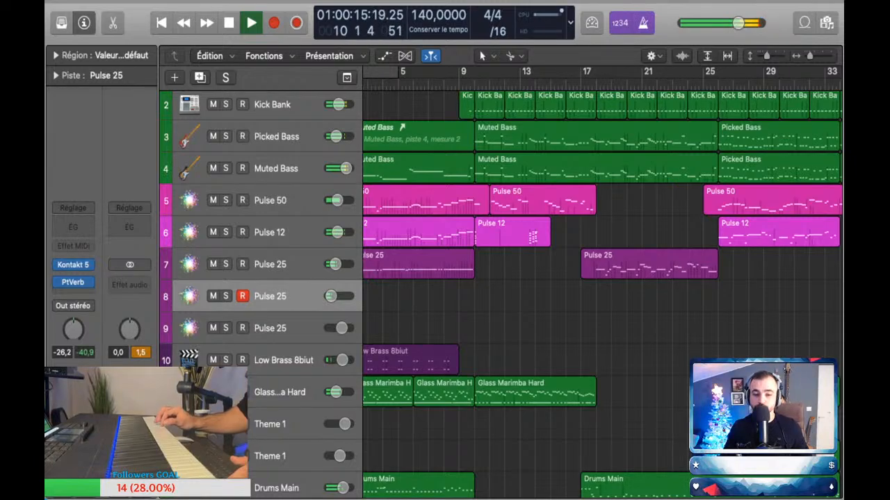
key(space)
key(a)
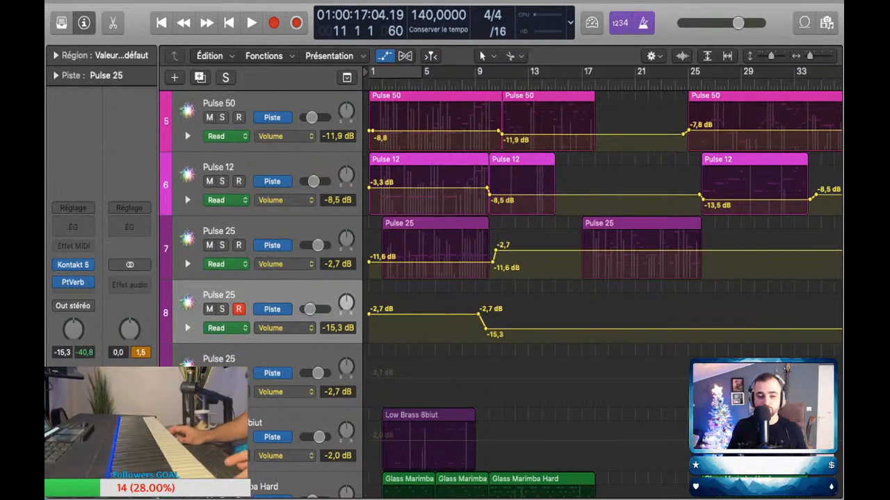
Step: Perform a row 8 Pulse 25 part over bars 10 to 26, capture it as a region, and set its automated volume to -13.0 dB
key(comma)
key(comma)
key(space)
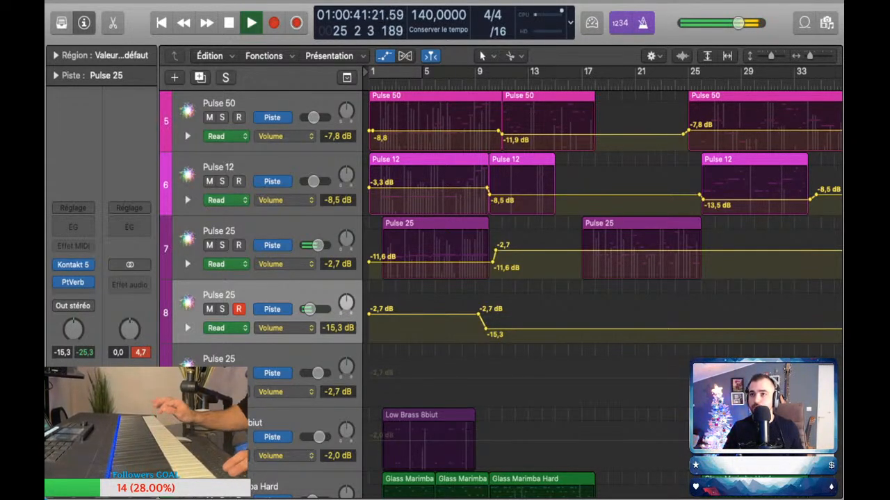
key(space)
key(shift+r)
drag(485, 329, 485, 326)
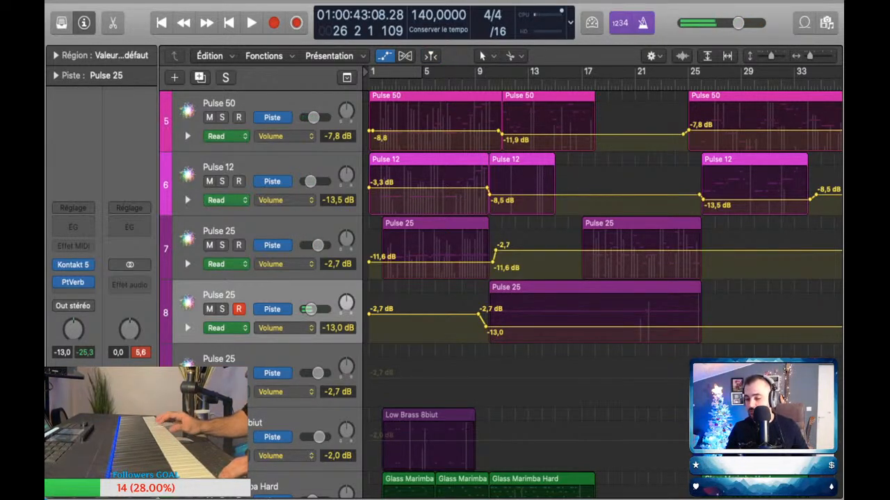
Step: Open the newly captured Pulse 25 region's notes for inspection, and return to the arrangement with automation hidden
double_click(556, 287)
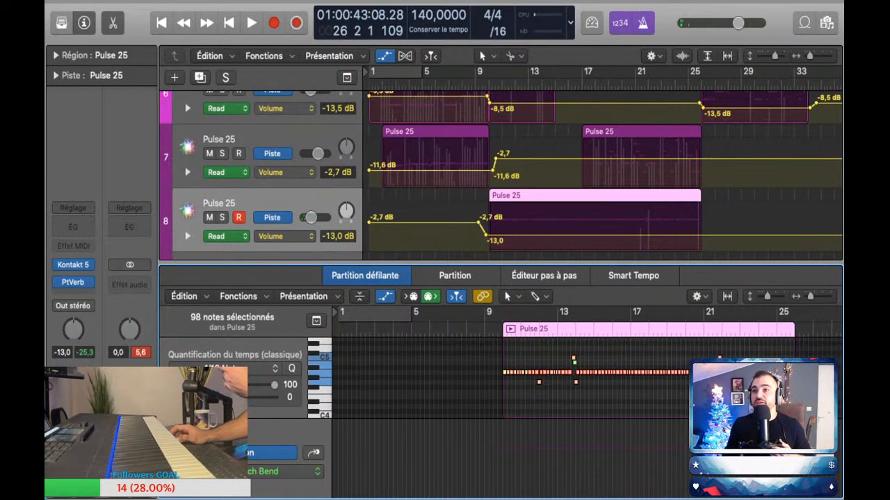
click(112, 23)
key(super+Left)
key(super+Left)
key(super+Left)
key(super+Up)
key(super+Up)
key(super+Up)
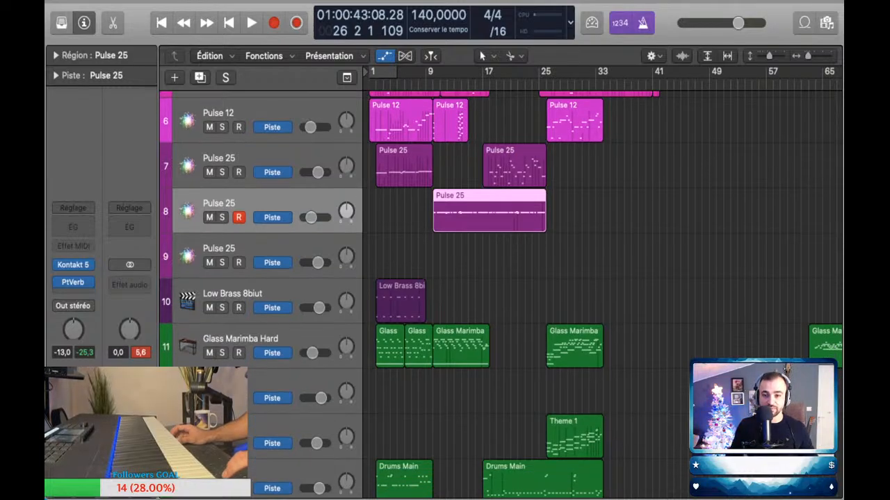
key(a)
key(a)
key(a)
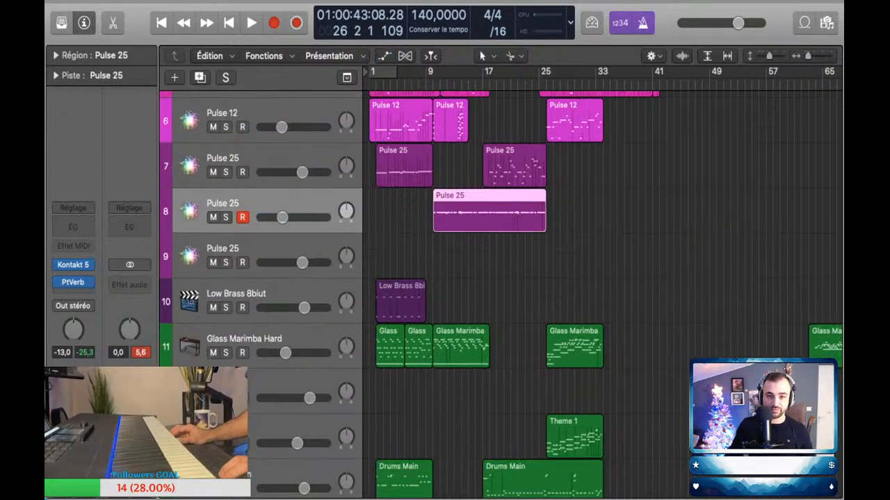
Step: Play from bar 9 and lower the row 8 Pulse 25 volume automation after the drop to -16.1 dB
click(426, 84)
scroll(515, 278, down, 8)
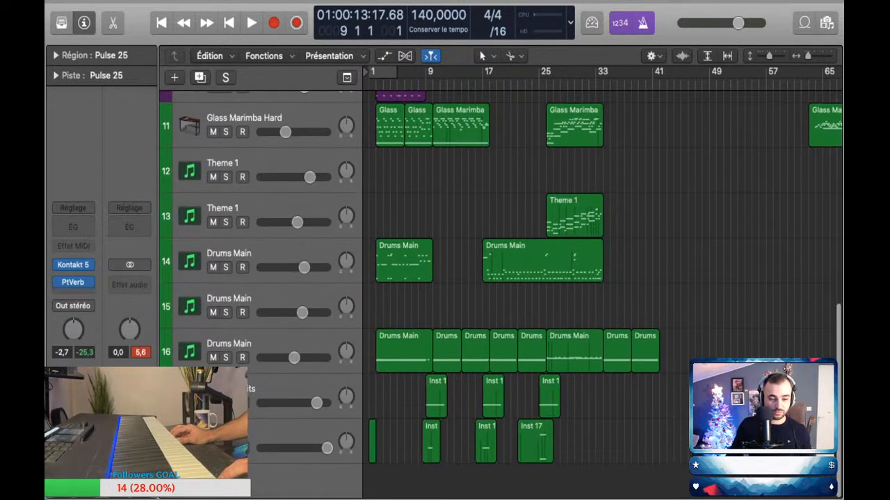
key(space)
key(super+Right)
key(super+Right)
key(super+Right)
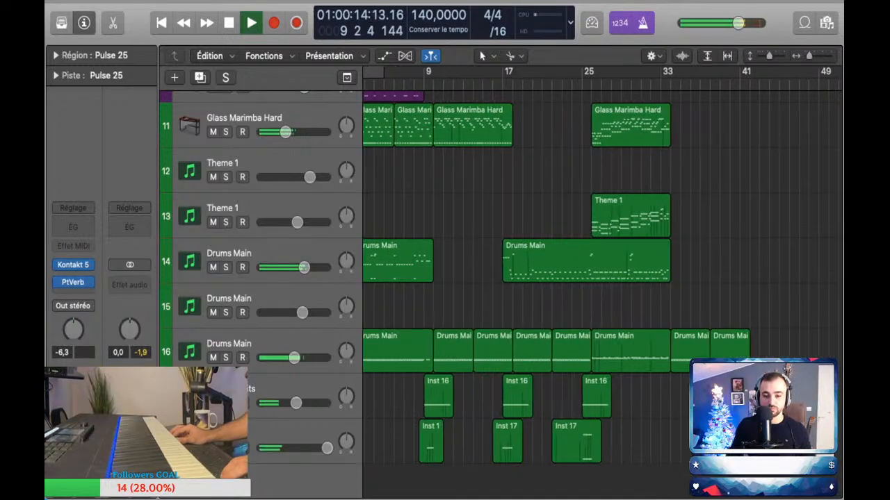
key(super+Up)
scroll(515, 278, up, 6)
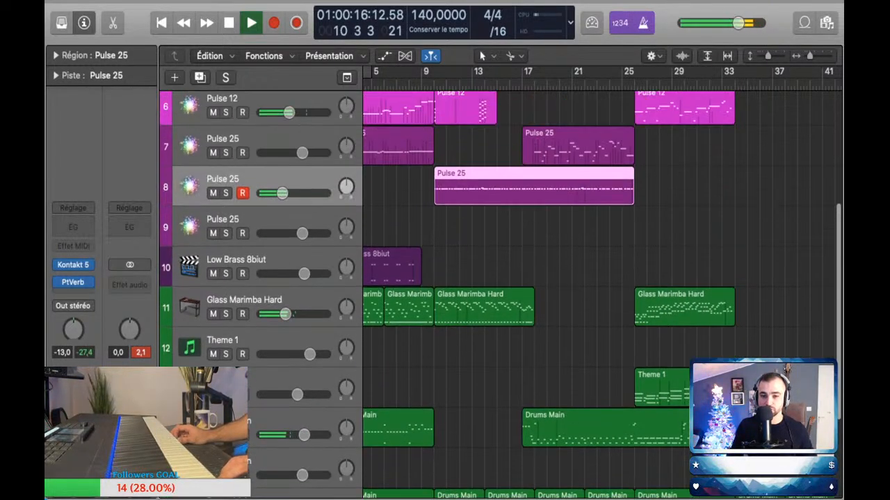
scroll(514, 278, up, 2)
key(a)
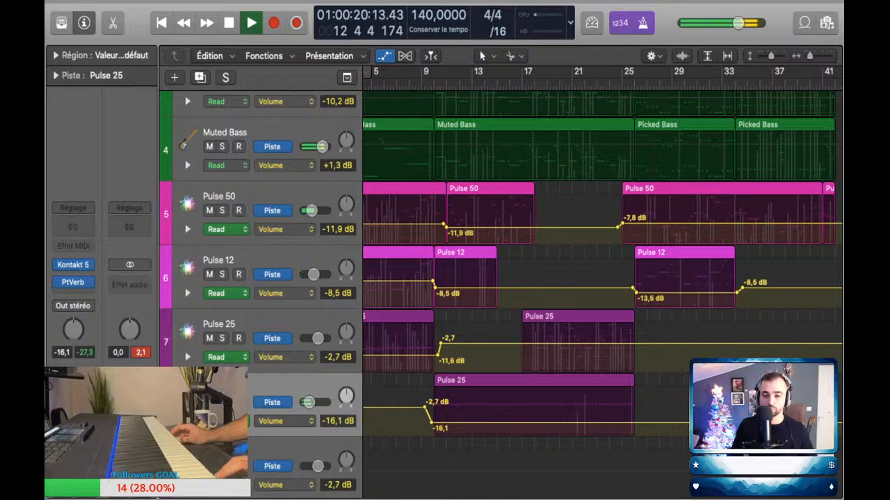
key(a)
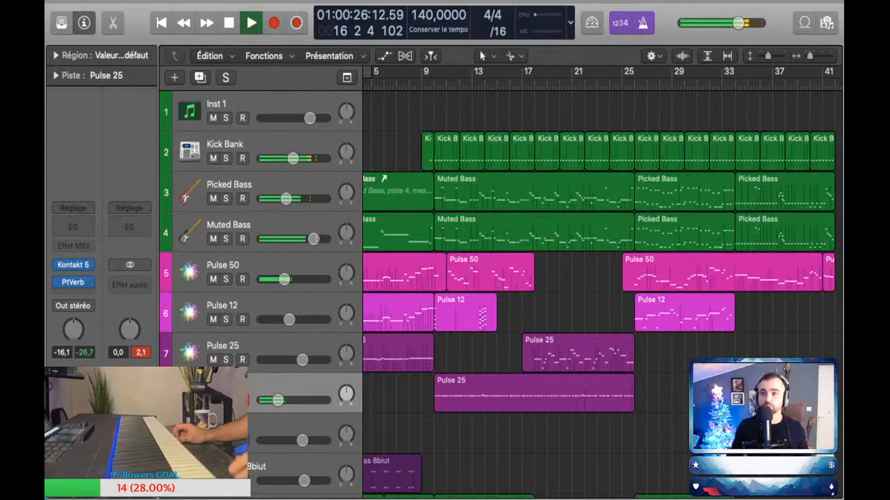
Step: Listen through bars 16 to 22, following the drum, hit and Pulse tracks during playback
scroll(498, 292, down, 10)
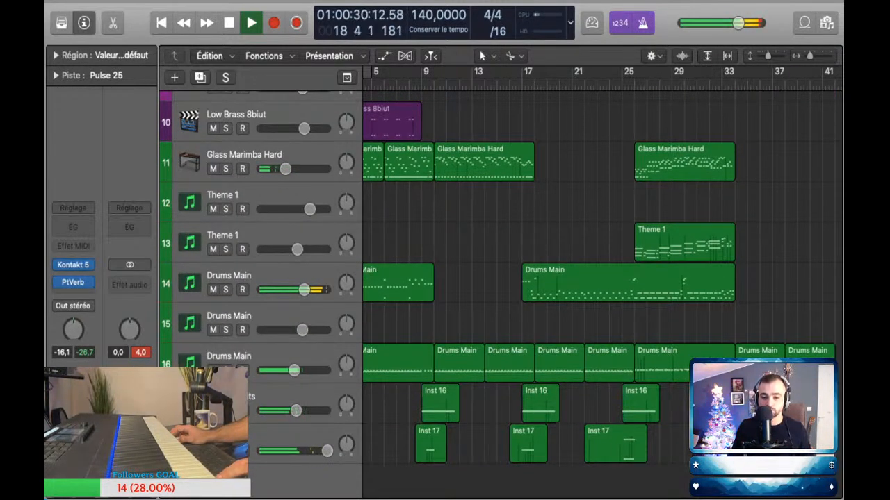
scroll(526, 292, up, 2)
scroll(526, 292, up, 3)
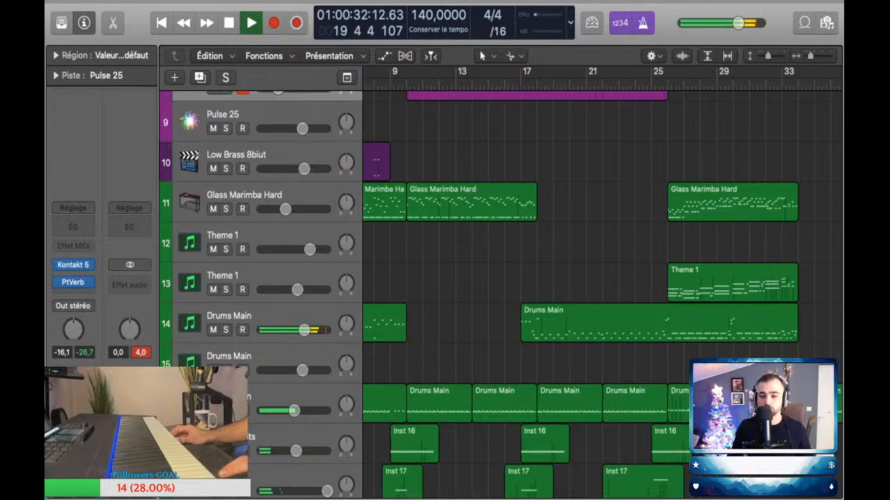
scroll(497, 292, up, 6)
scroll(602, 292, right, 3)
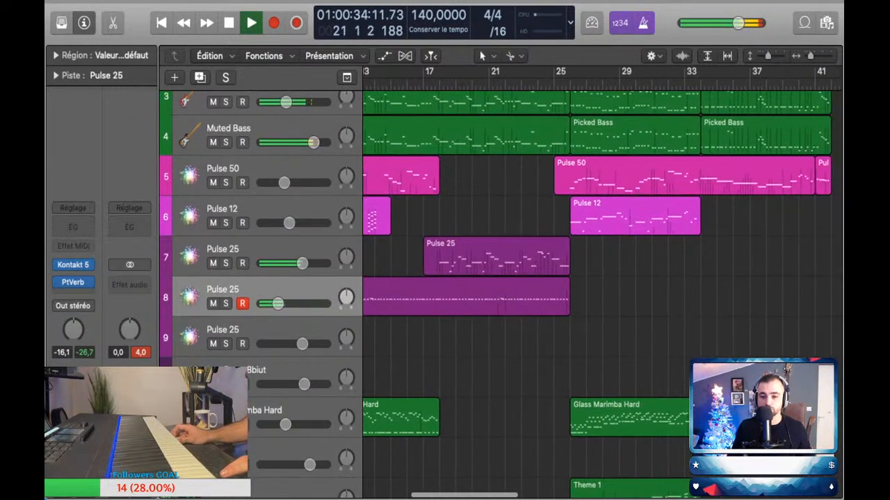
scroll(602, 292, left, 1)
scroll(602, 292, left, 2)
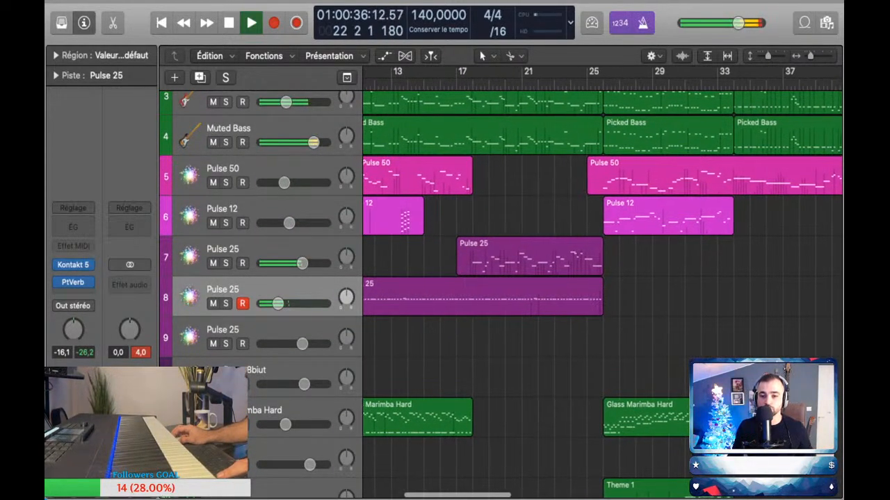
Step: Insert a Channel EQ on the row 7 Pulse 25 track and roll off its high frequencies
scroll(602, 292, right, 1)
click(223, 250)
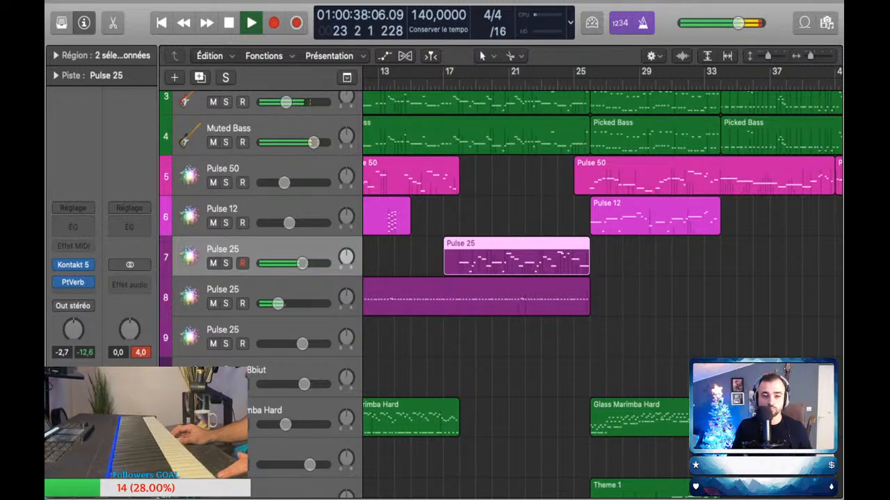
click(73, 227)
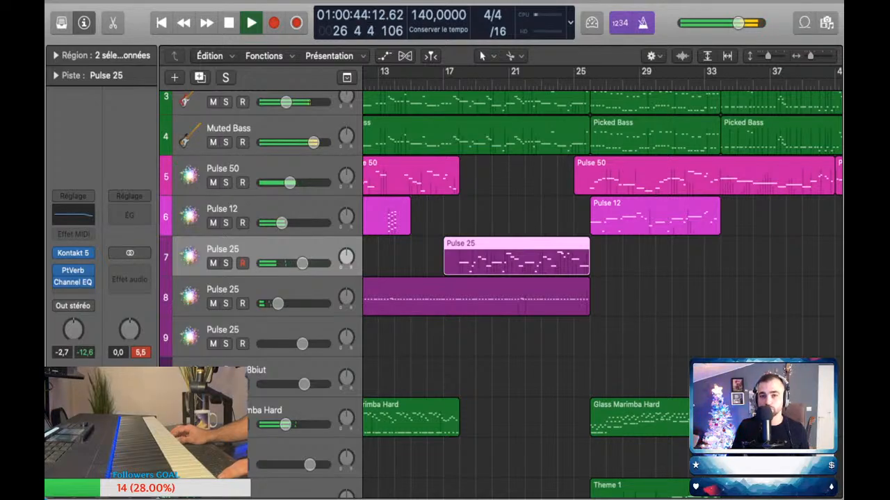
Step: Raise the Pulse 12 volume automation from bar 26 to about bar 34 to -11.5 dB, and play that section to check it
scroll(590, 240, down, 2)
scroll(590, 239, right, 2)
scroll(590, 240, left, 1)
scroll(602, 292, down, 5)
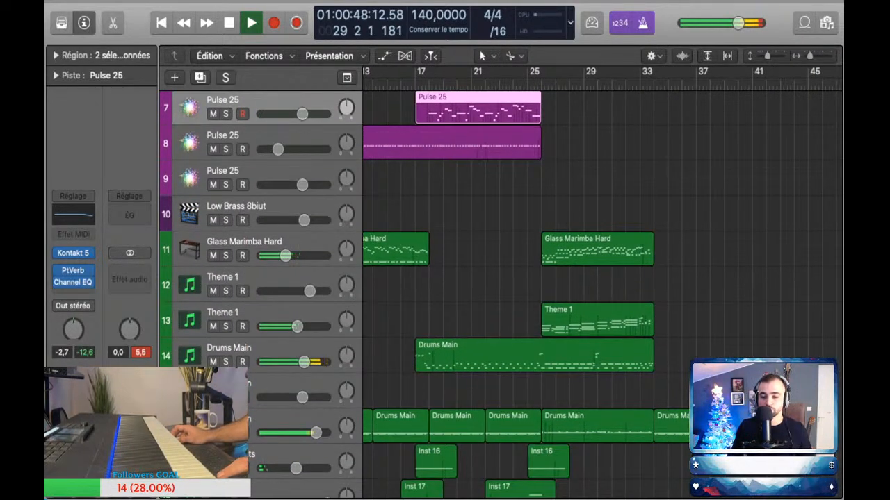
scroll(602, 292, up, 2)
scroll(602, 292, up, 3)
key(a)
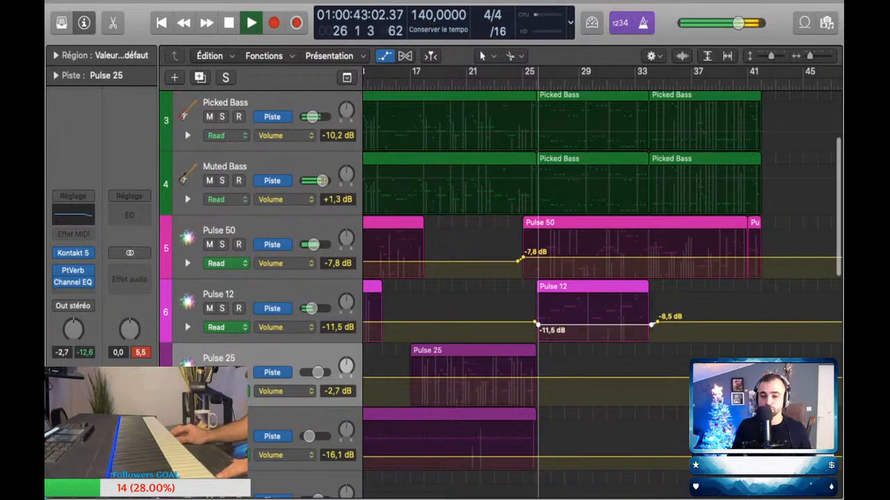
scroll(602, 292, down, 8)
key(a)
key(a)
key(a)
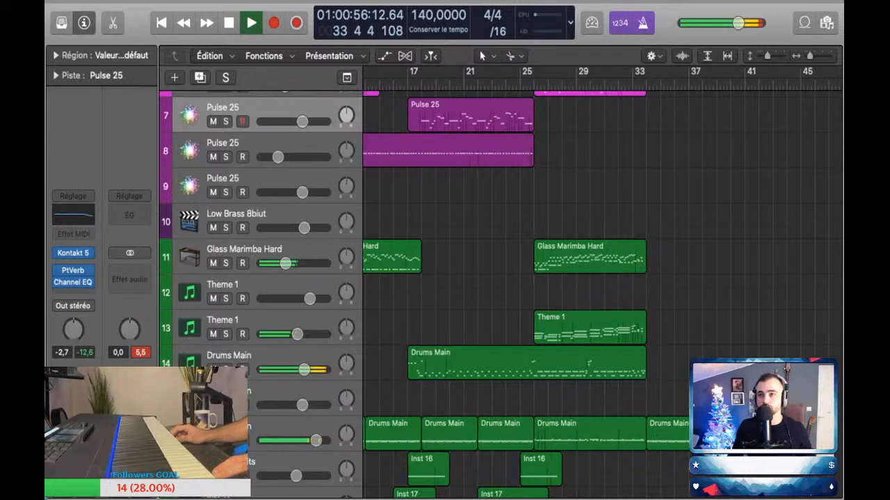
key(space)
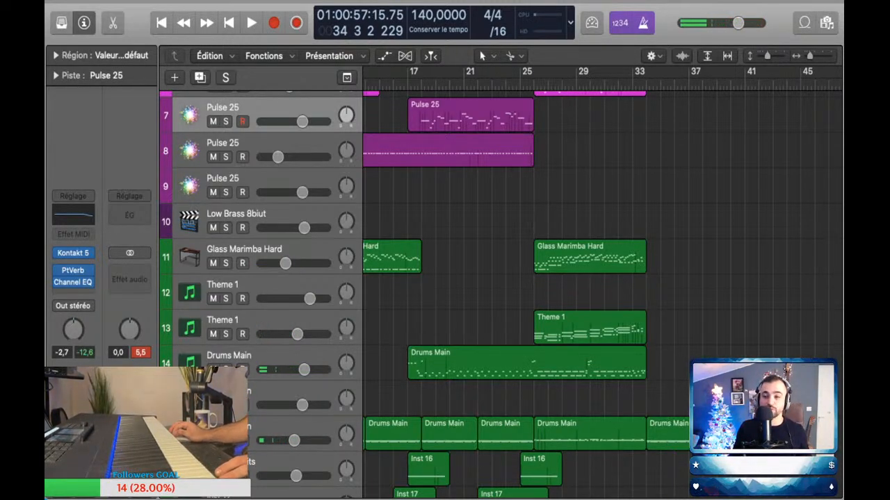
Step: Fit all tracks in view and play from bar 25 into bar 29 to review the section's overall balance
key(z)
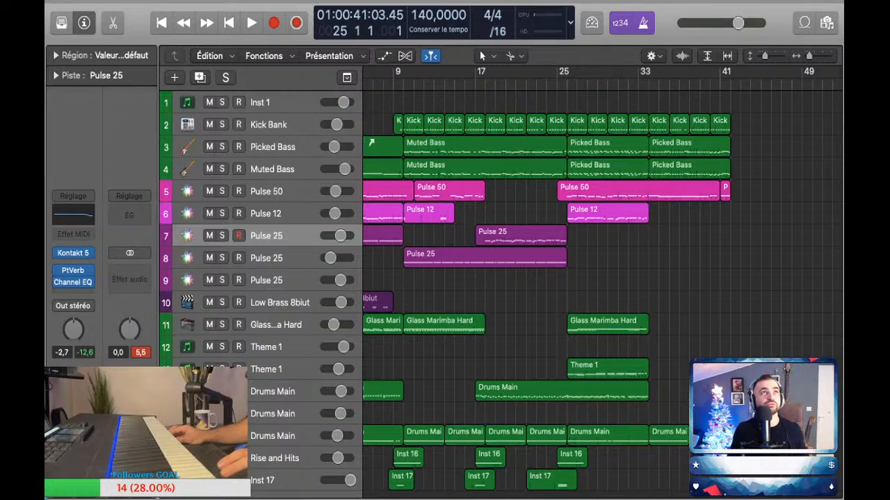
key(space)
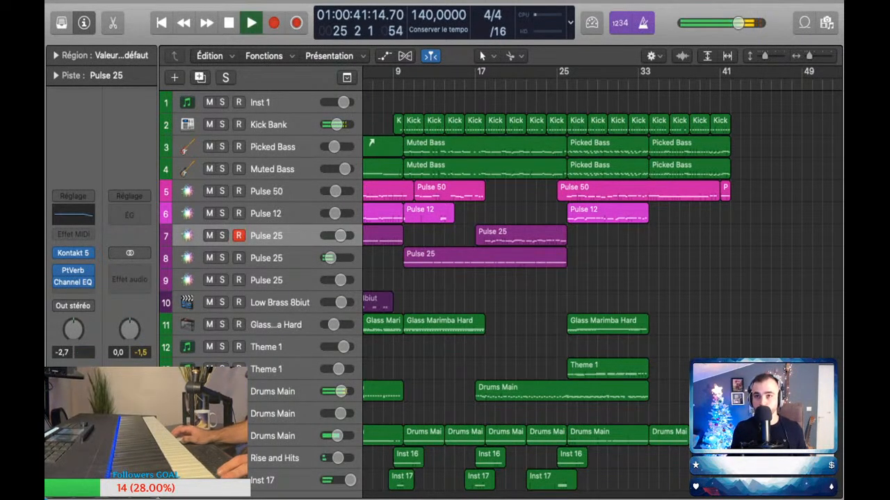
scroll(567, 225, up, 2)
scroll(567, 226, down, 3)
scroll(567, 225, up, 1)
scroll(567, 226, up, 1)
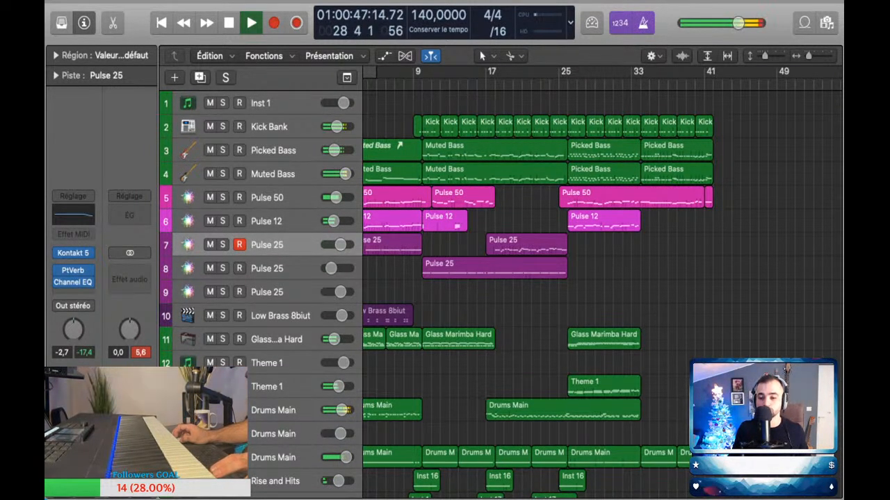
scroll(567, 225, down, 1)
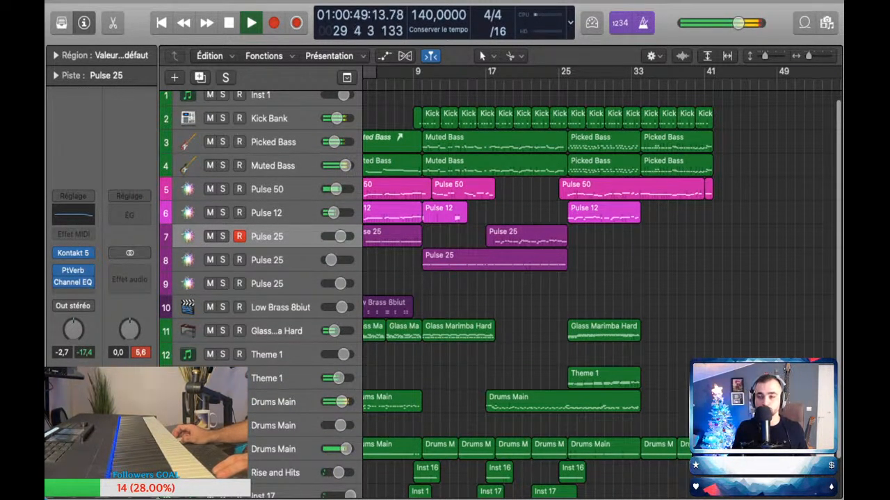
Step: Play from bar 29 into bar 35, and replay the transition around bar 33 to hear how the section changes
scroll(596, 225, up, 3)
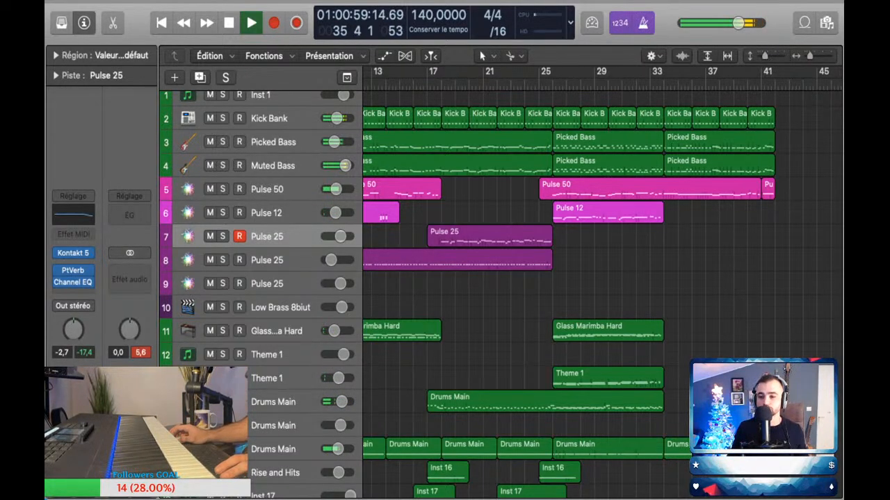
key(space)
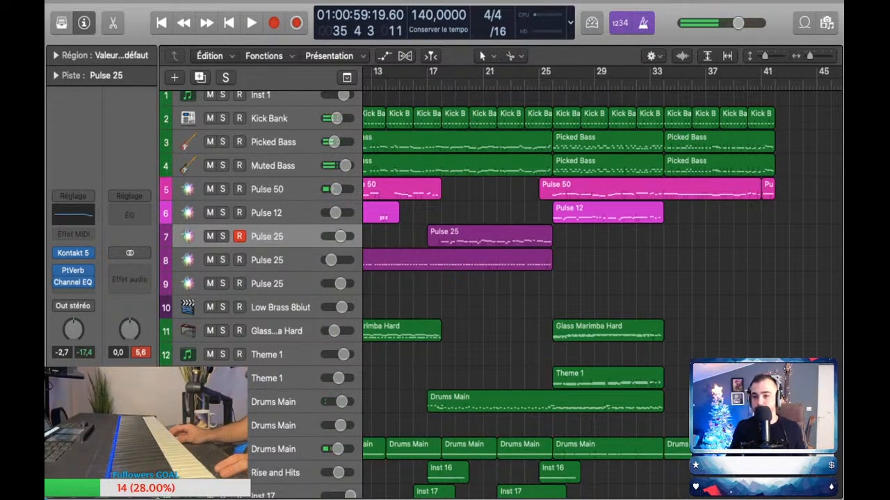
click(649, 84)
key(space)
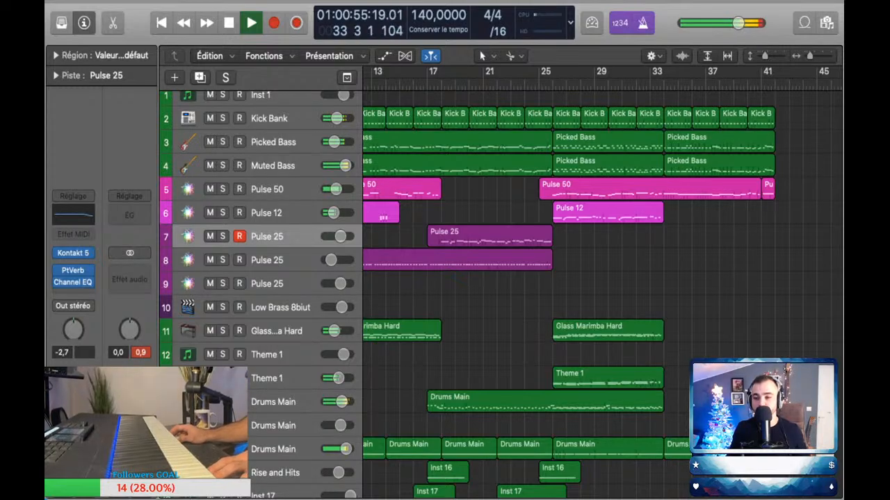
key(space)
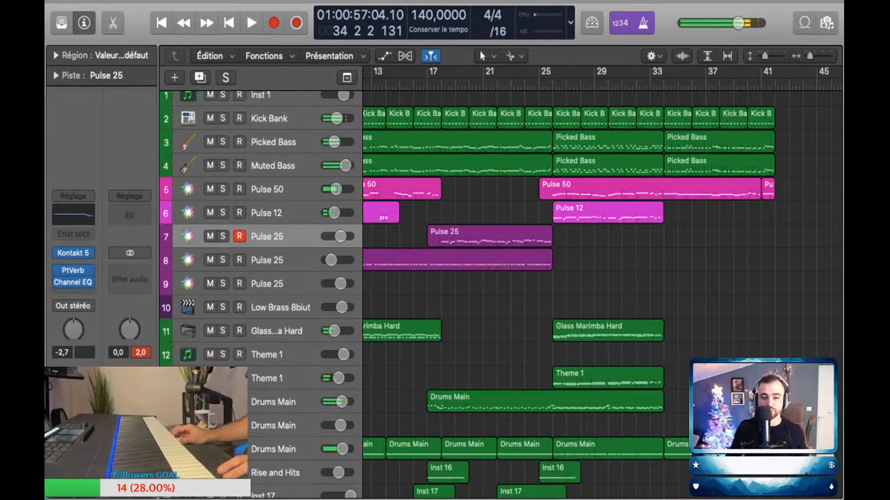
Step: Perform a Pulse 25 part on the row 7 track along with bars 33 to 41, and capture it as a region
key(Up)
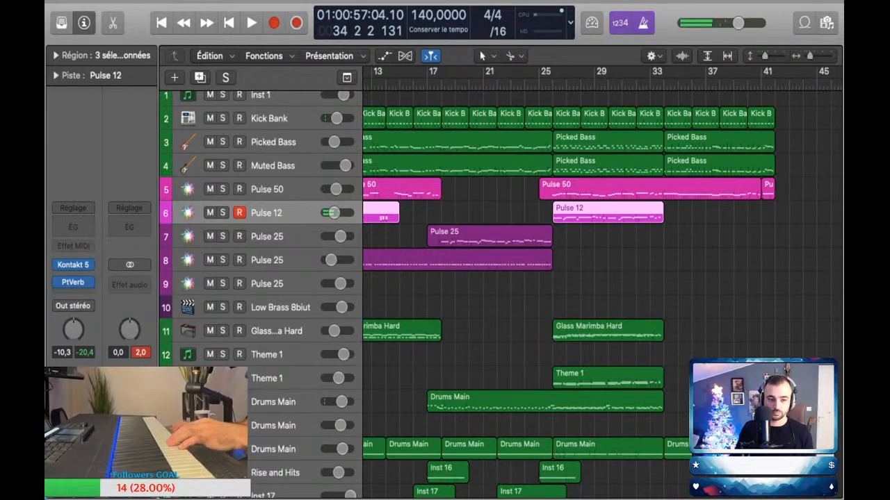
key(Down)
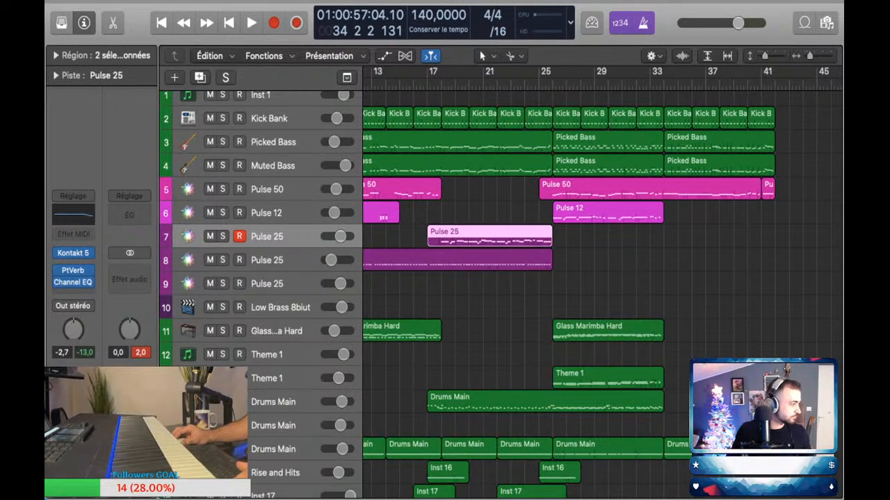
key(comma)
key(comma)
key(comma)
key(space)
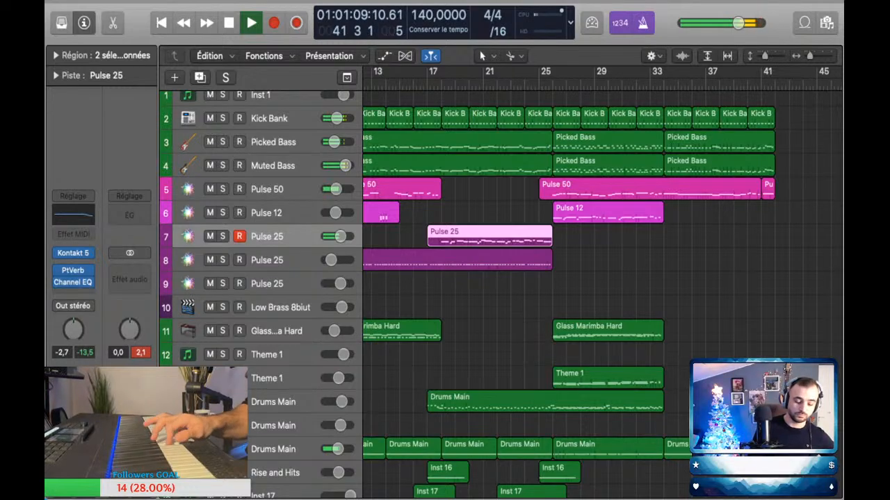
key(space)
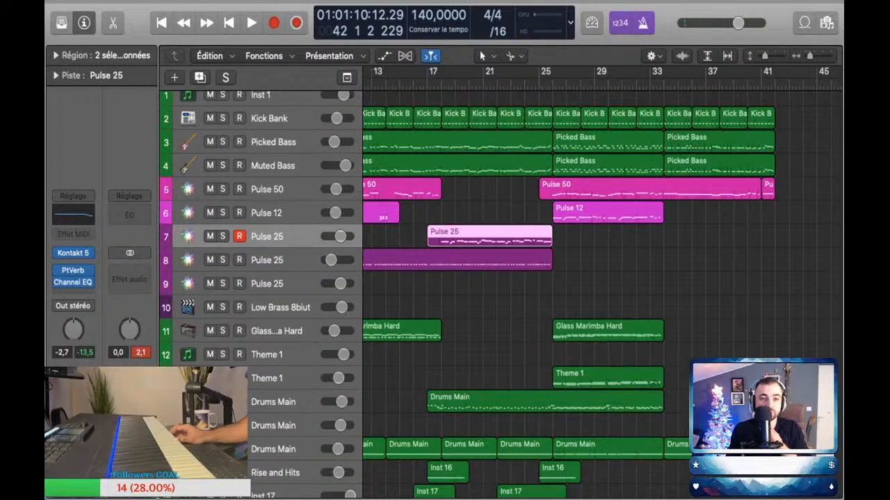
click(296, 23)
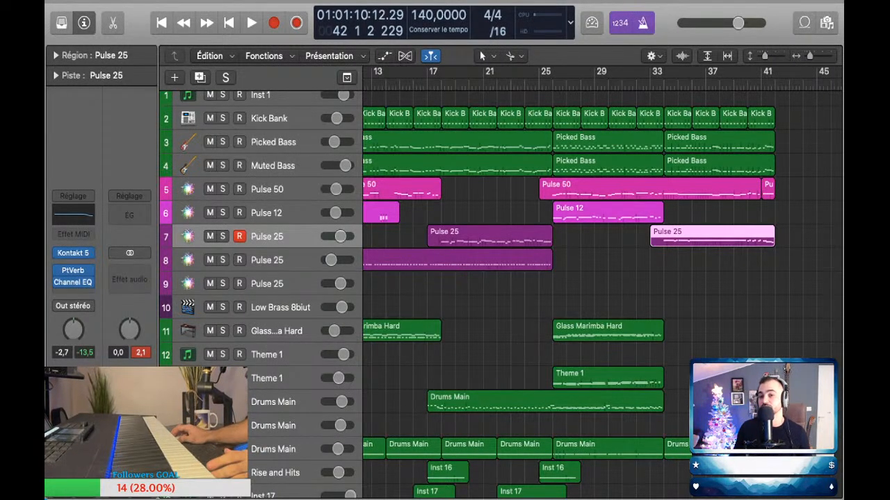
Step: Return the playhead to bar 25 and look over the whole arrangement, including the new row 7 Pulse 25 region
key(Return)
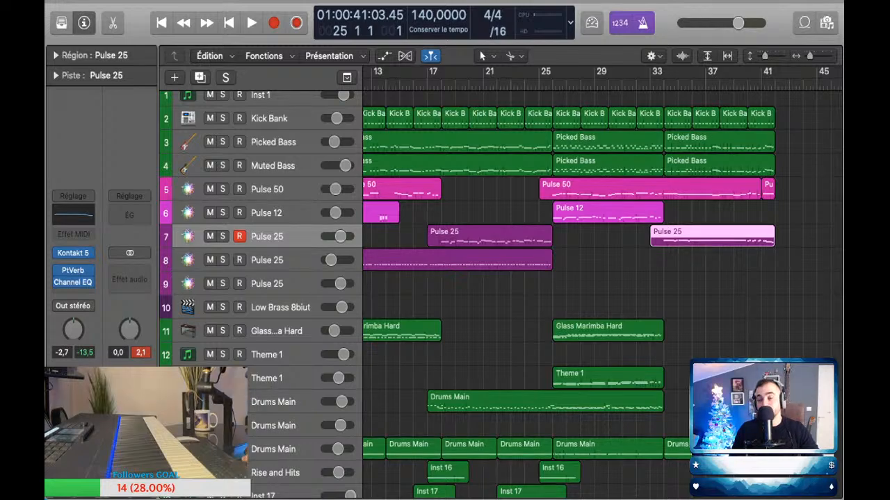
scroll(602, 292, right, 3)
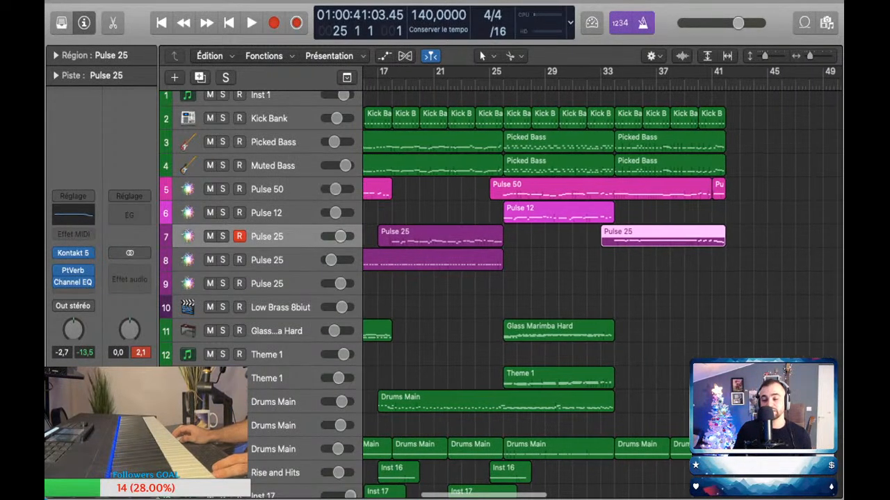
scroll(570, 292, up, 3)
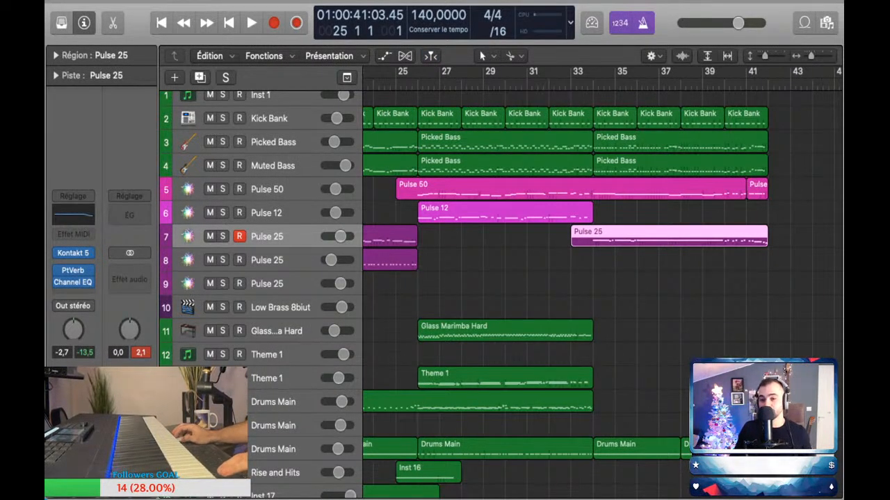
key(super+Left)
key(super+Up)
key(super+Up)
key(super+Up)
key(super+Left)
key(super+Down)
key(super+Down)
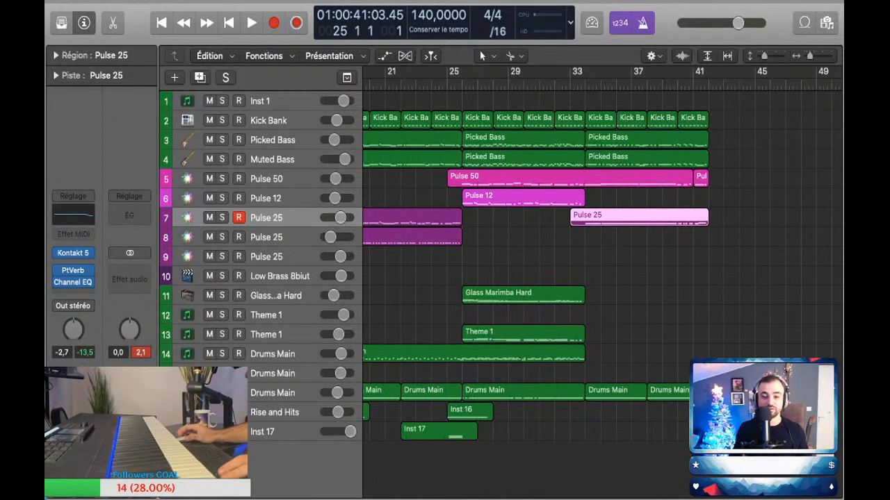
key(super+Up)
key(super+Up)
key(super+Left)
key(super+Left)
key(super+Left)
key(super+Down)
key(super+Down)
key(super+Down)
key(super+Down)
key(super+Down)
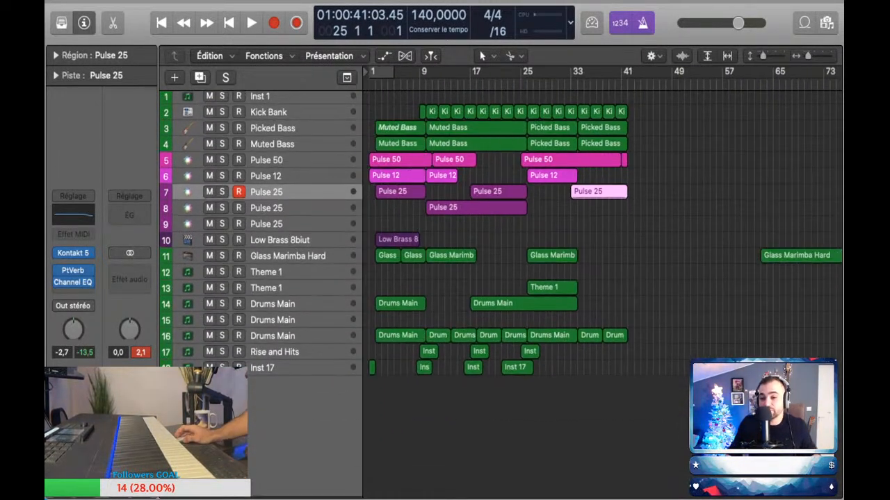
key(super+Right)
scroll(602, 278, down, 1)
click(667, 247)
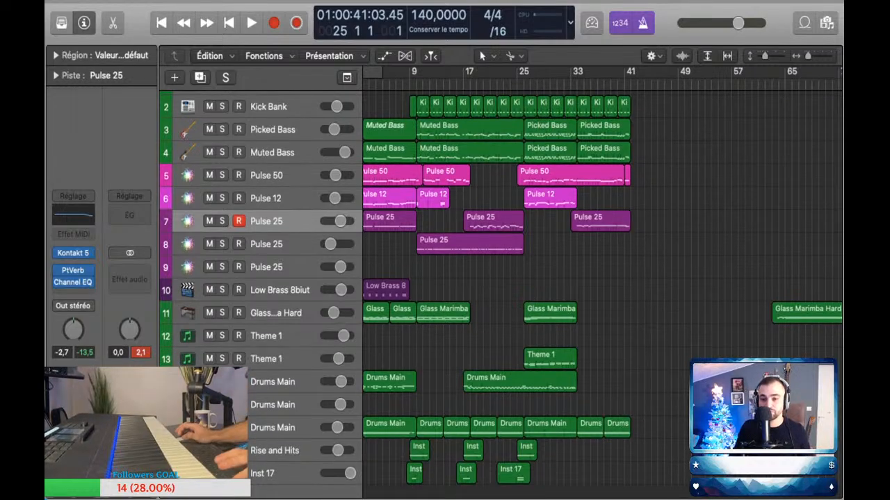
key(super+Right)
key(super+Right)
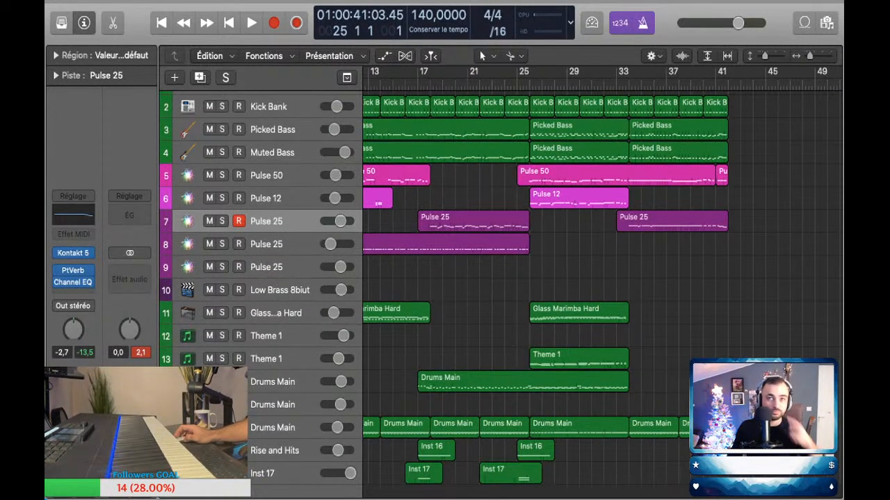
Step: Play from bar 25 past bar 38 to review how the new row 7 Pulse 25 part sits in the mix
key(space)
key(space)
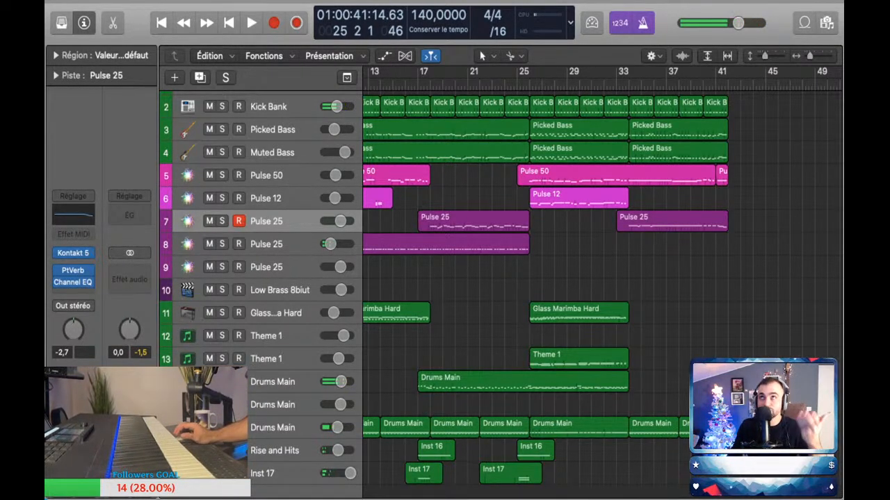
key(comma)
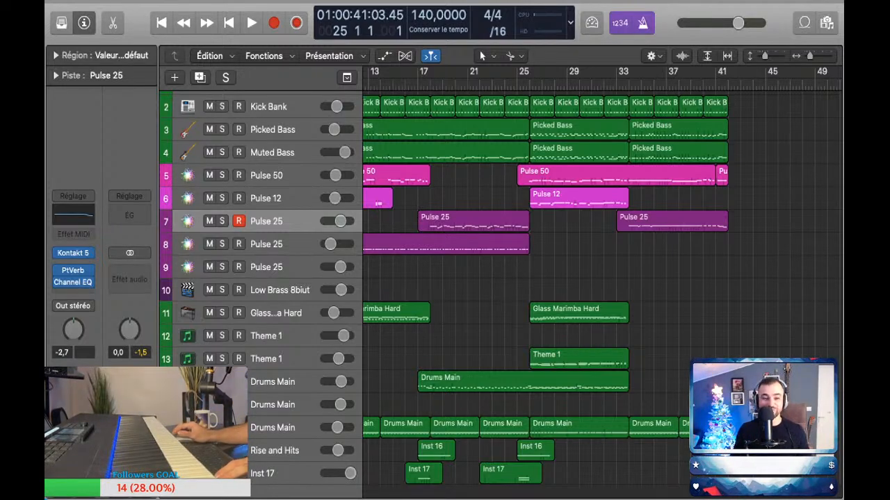
key(space)
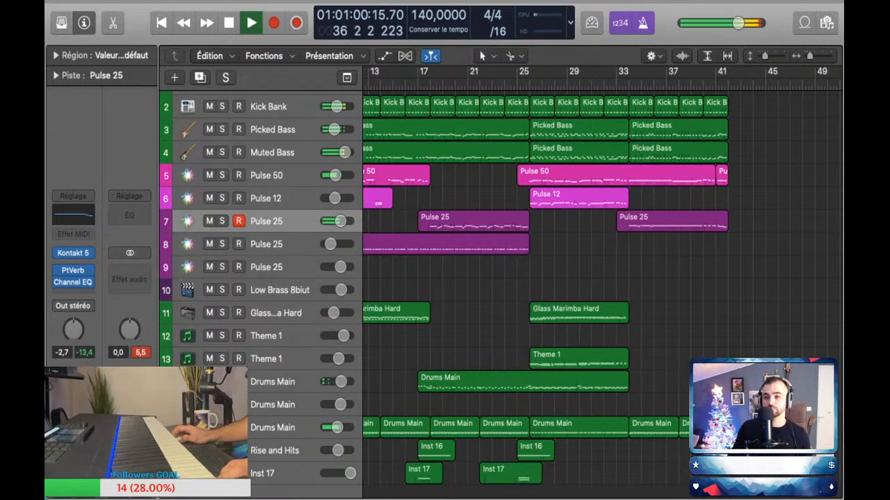
scroll(545, 265, down, 1)
scroll(545, 264, down, 1)
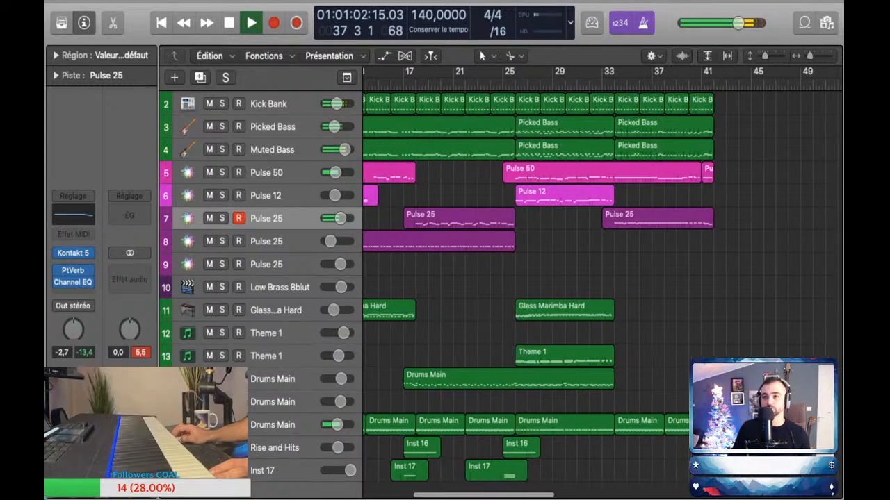
scroll(545, 264, down, 1)
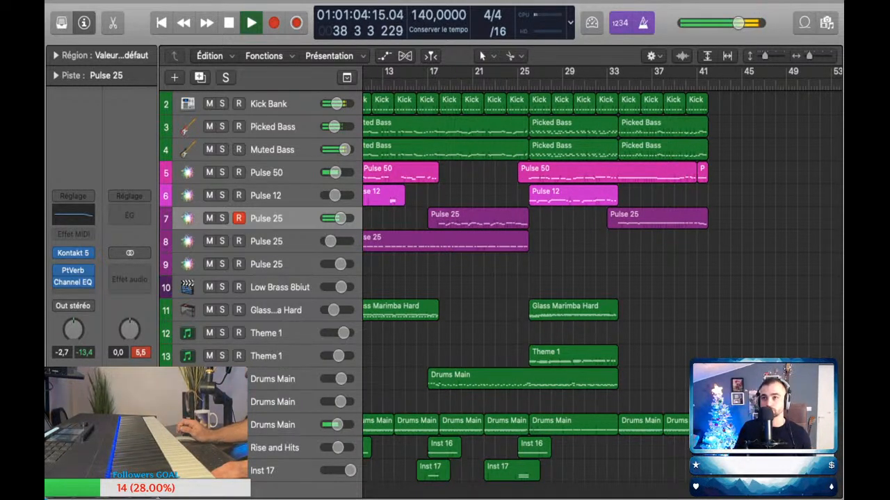
Step: Dip the row 7 Pulse 25 volume automation to -6.1 dB at about bar 39
key(a)
click(664, 242)
click(684, 241)
click(679, 242)
drag(678, 242, 678, 248)
Step: Raise the Pulse 50 volume automation to -5.3 dB from about bar 39, and play that passage from bar 38
scroll(678, 300, up, 3)
click(671, 202)
click(678, 202)
drag(678, 202, 679, 199)
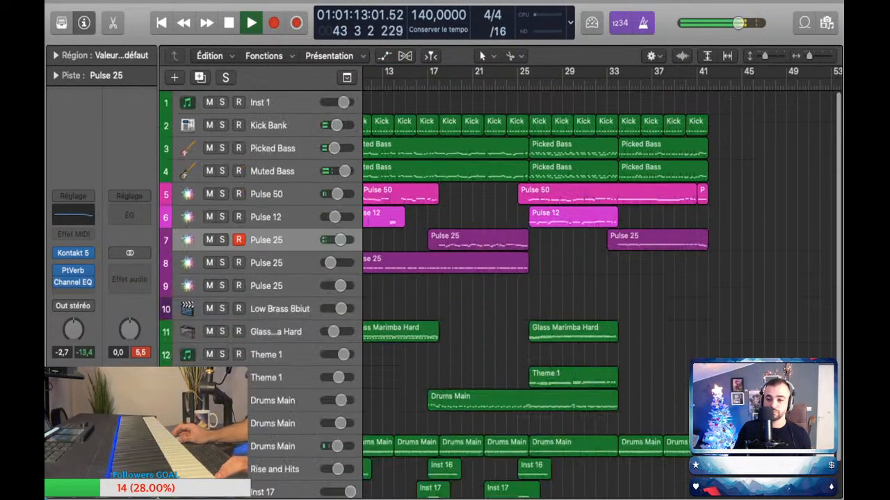
key(a)
click(670, 85)
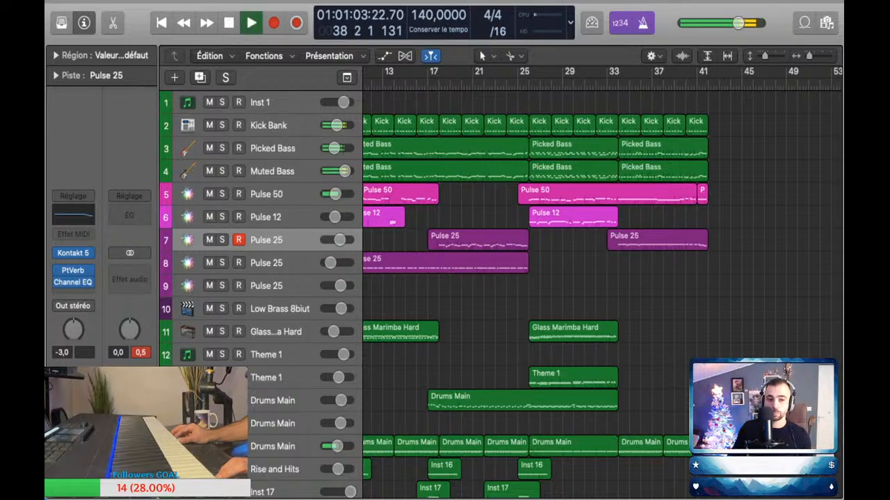
Step: Try a short closing Pulse 12 part over about bars 39 to 41, and delete both captured takes
click(266, 217)
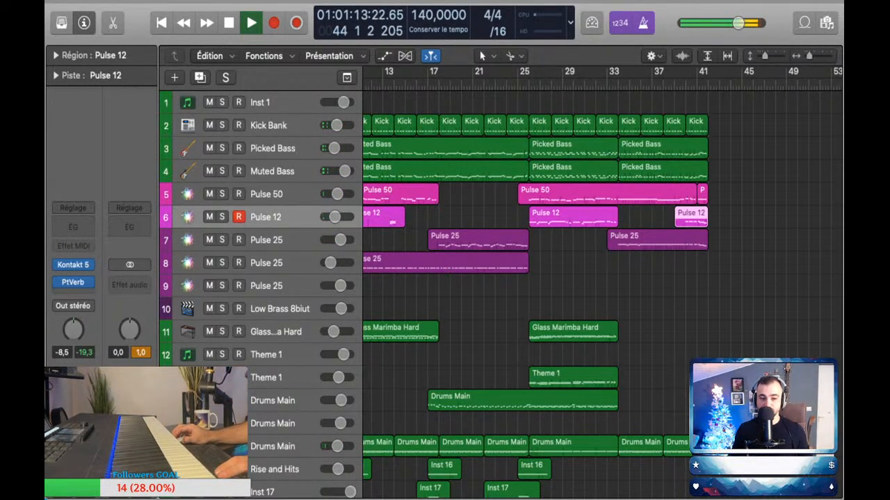
click(278, 285)
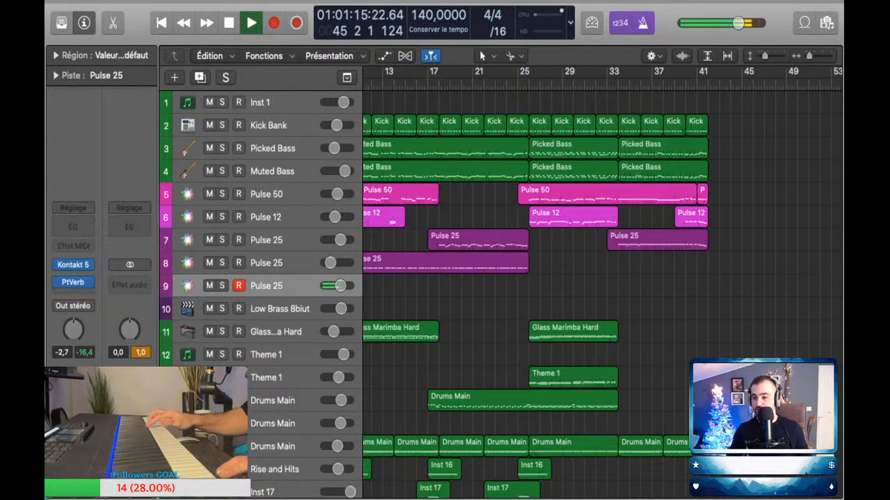
click(691, 218)
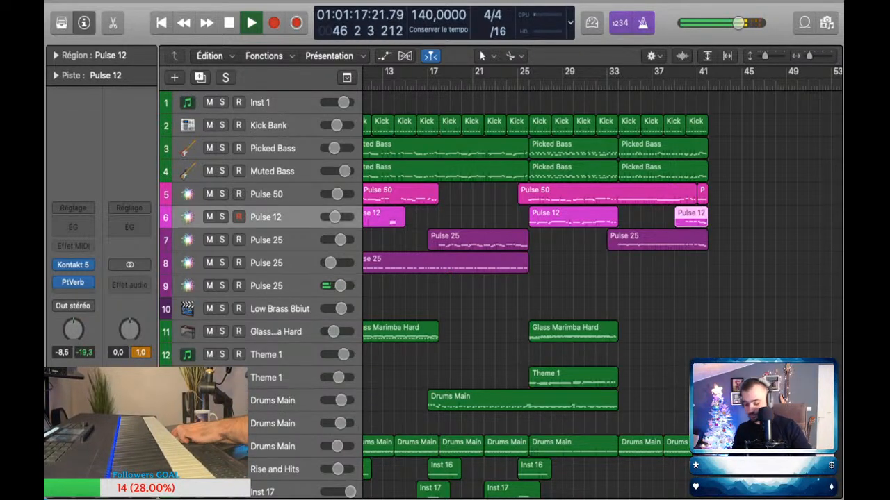
key(BackSpace)
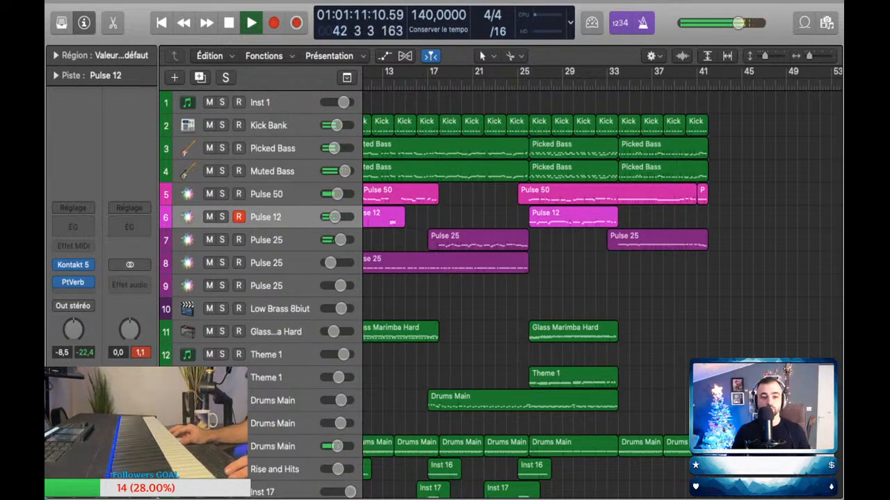
key(shift+r)
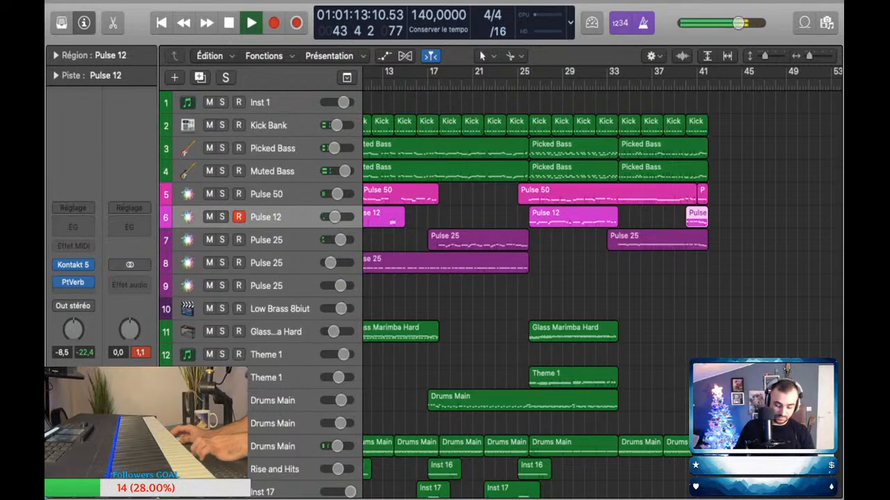
key(Delete)
Step: Capture a short Pulse 25 phrase on the row 9 track over bars 40 to 41, and open its notes for editing
click(271, 263)
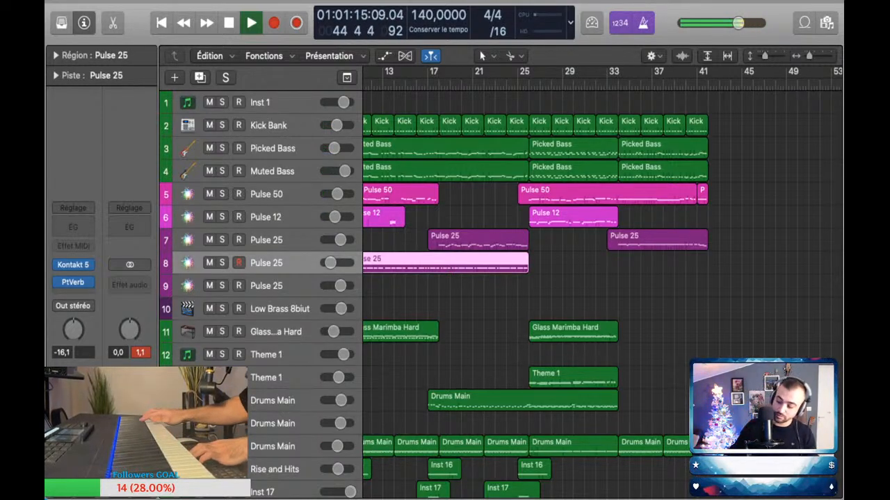
key(Down)
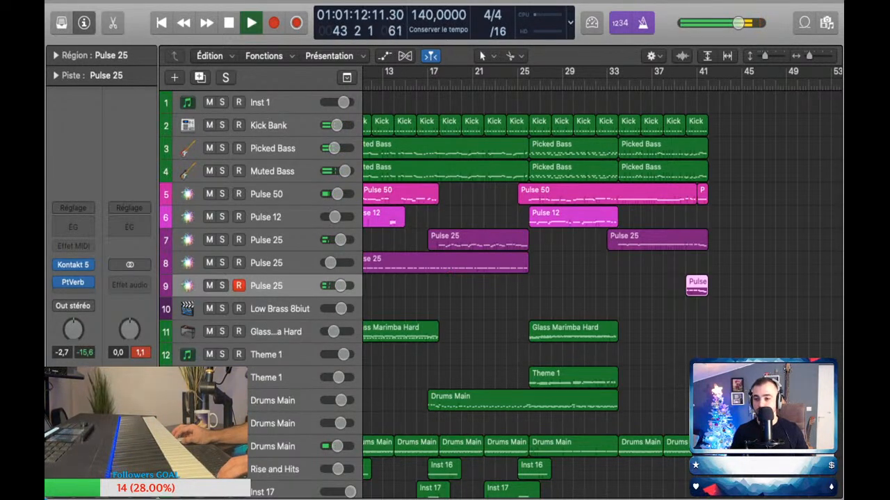
key(p)
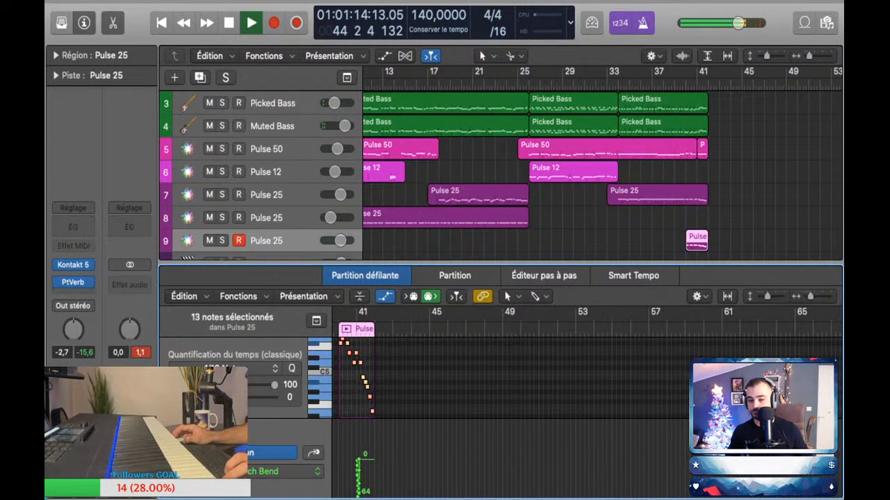
Step: Replay the ending from about bar 38 and examine the notes of the row 7 Pulse 25 regions
click(664, 84)
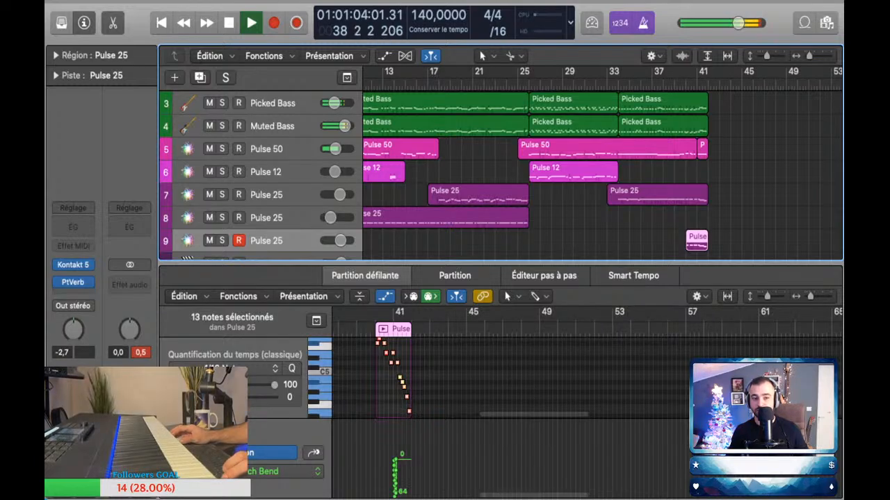
click(278, 194)
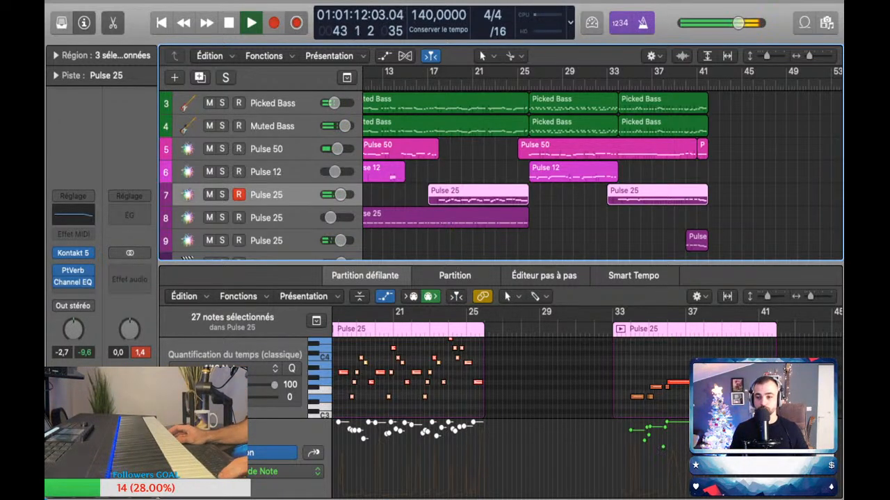
click(657, 195)
key(alt+shift+d)
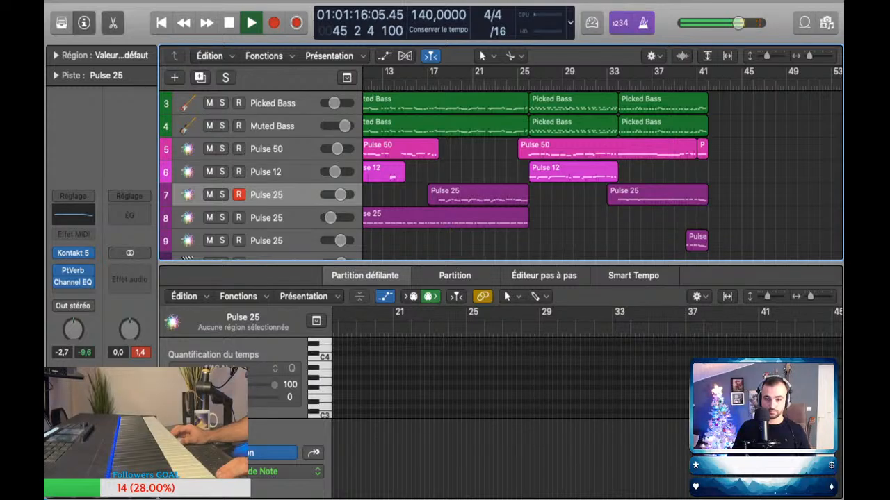
Step: Capture a short Pulse 12 phrase over bar 40 on the row 6 track and select all its notes
click(266, 217)
click(266, 172)
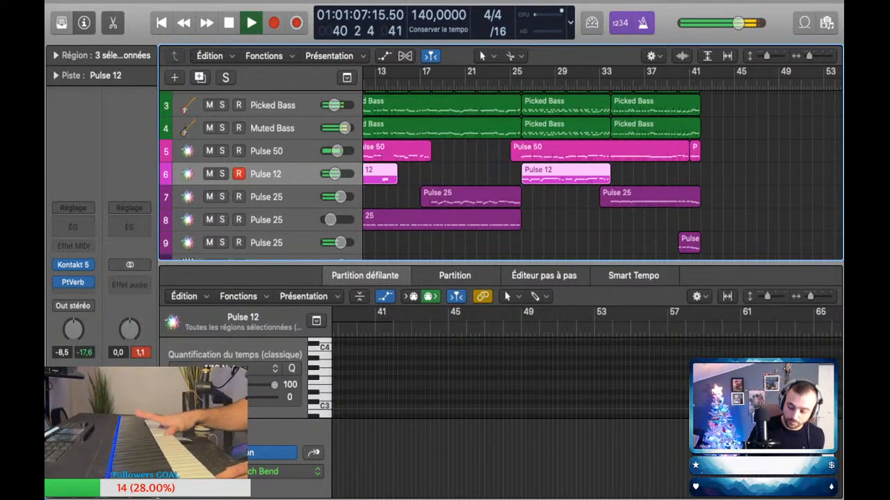
key(space)
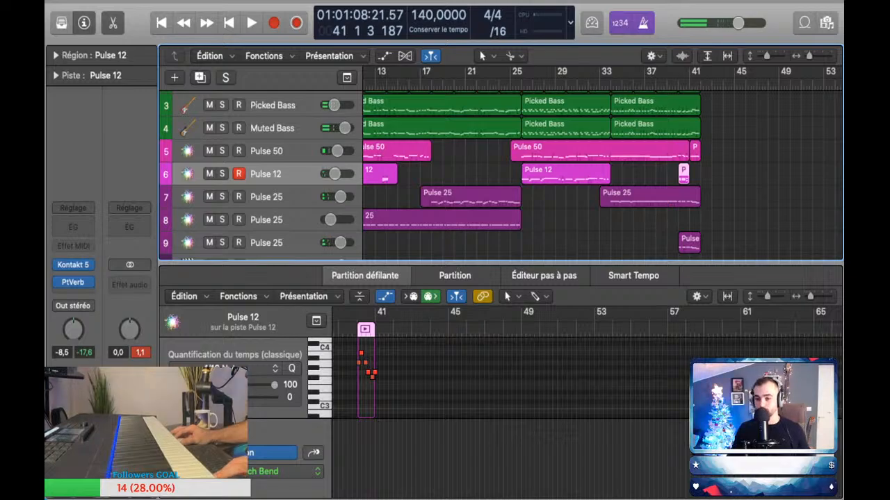
key(e)
key(e)
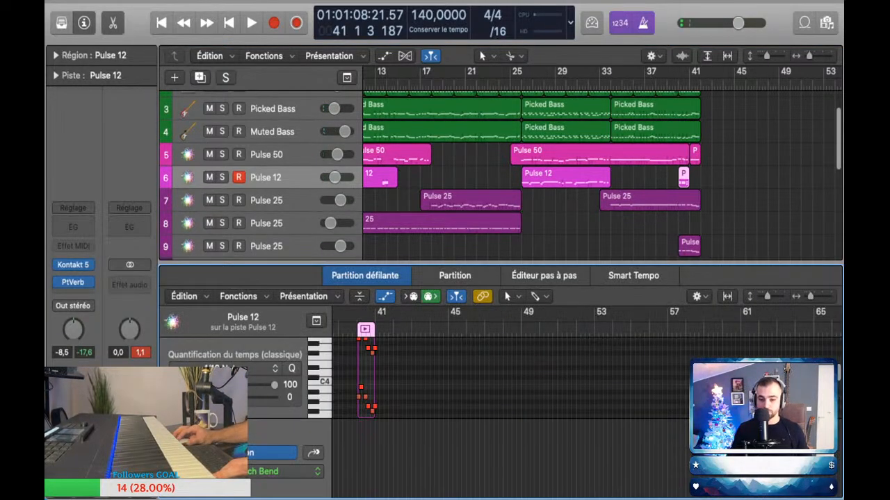
key(super+a)
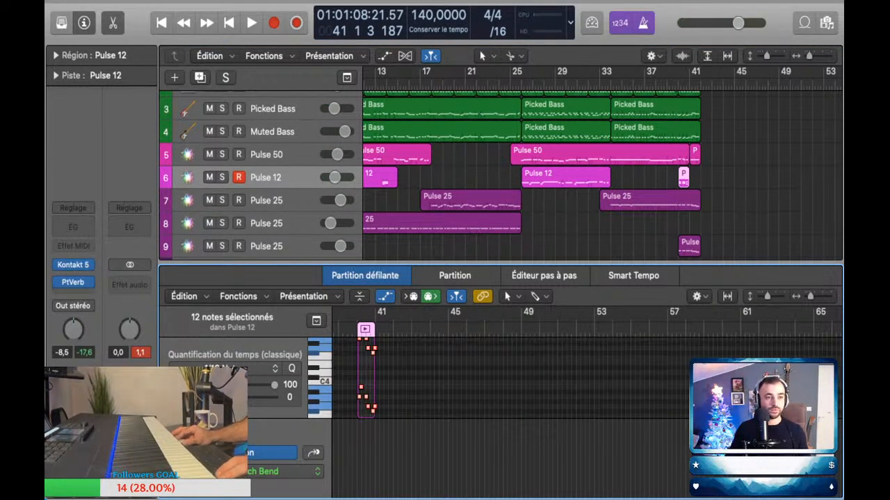
key(e)
Step: Play the ending past bar 43 to check the captured Pulse 12 phrase with the other parts
key(space)
key(space)
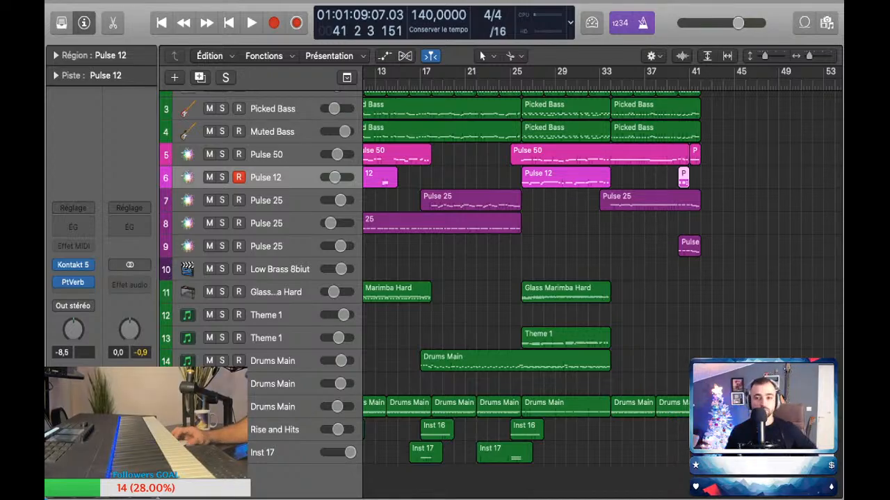
scroll(528, 278, up, 1)
scroll(602, 278, right, 2)
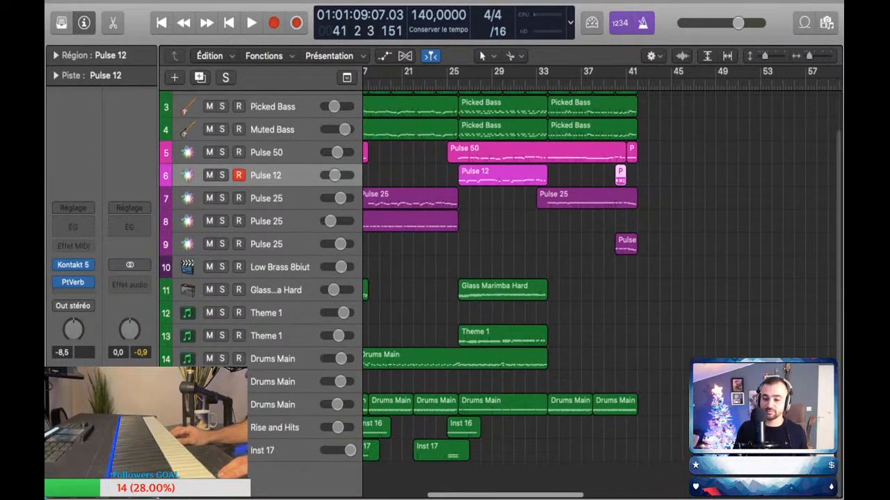
scroll(602, 278, up, 4)
key(space)
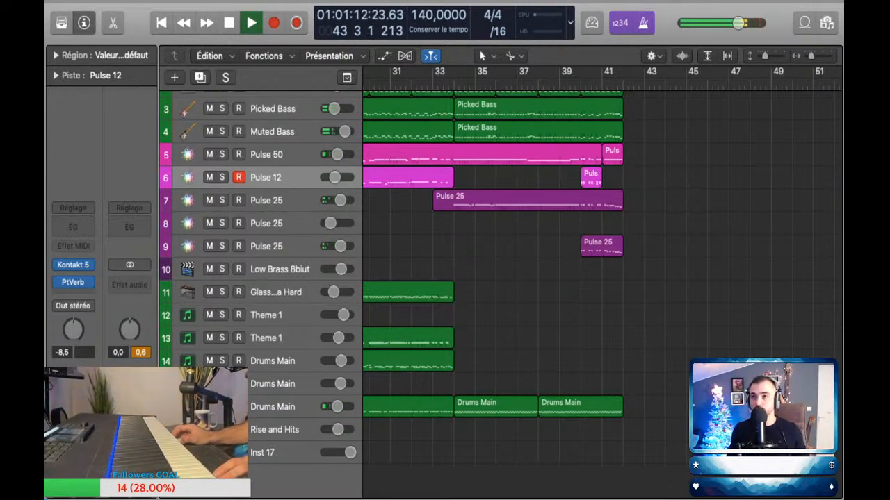
key(space)
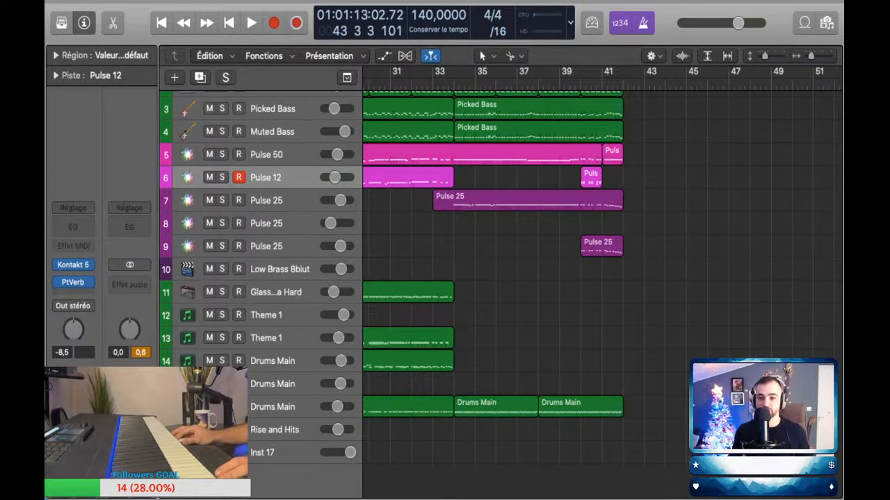
Step: Shrink the track heights to show all 18 tracks and play the ending from bar 40
scroll(602, 264, right, 5)
click(481, 84)
scroll(481, 84, left, 1)
click(478, 84)
scroll(479, 209, up, 1)
key(super+Up)
key(super+Up)
key(super+Up)
key(super+Up)
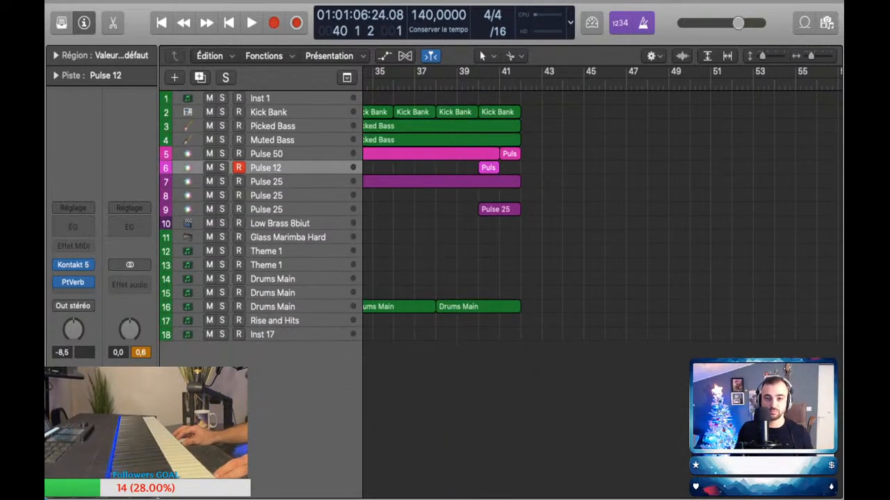
drag(478, 84, 484, 84)
key(space)
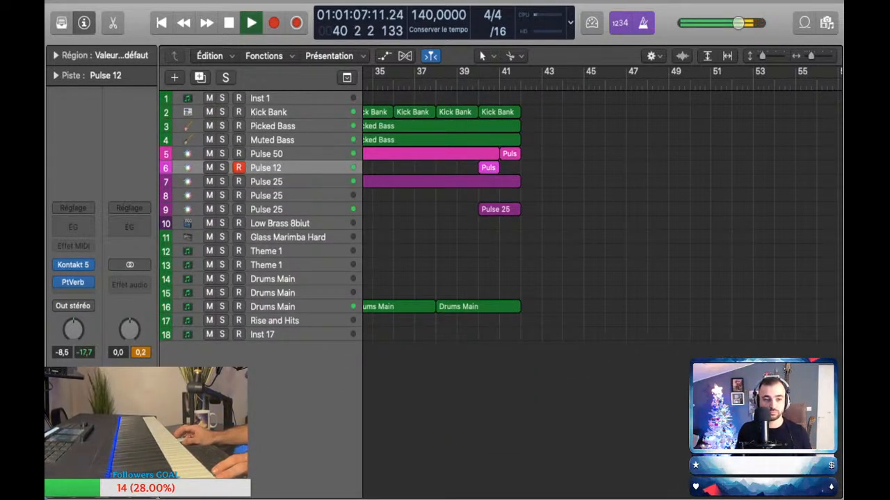
key(super+Right)
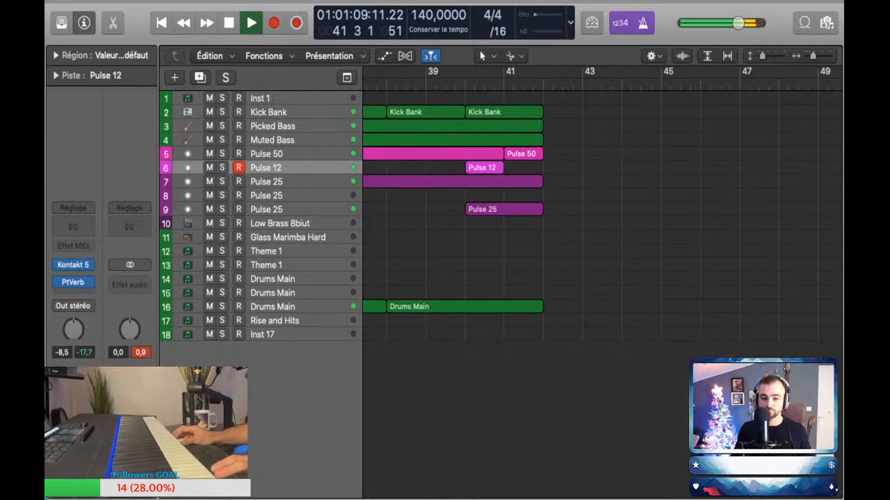
Step: Try the sounds of the row 16 and row 14 Drums Main tracks, and arm row 14 with the playhead at bar 40
click(292, 307)
key(space)
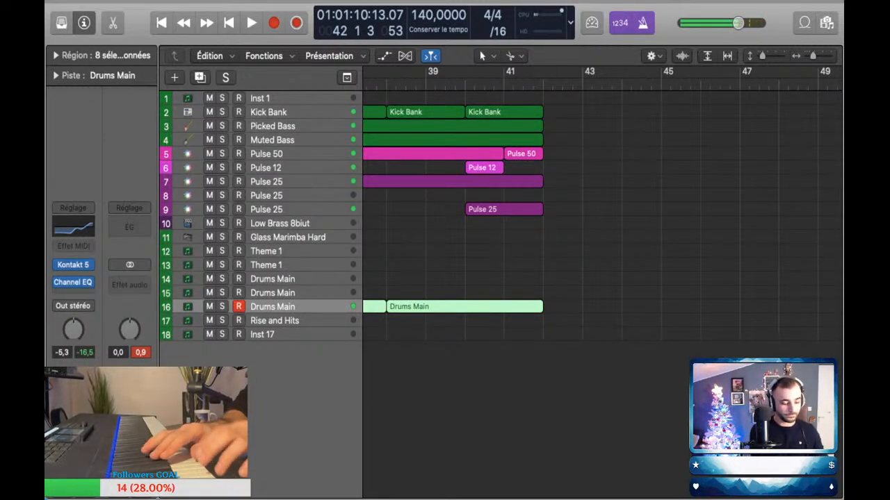
click(291, 279)
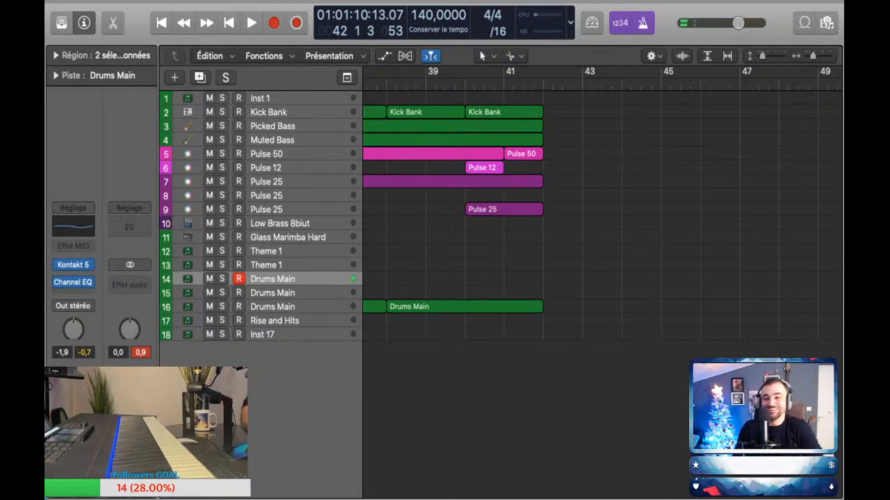
scroll(601, 209, left, 5)
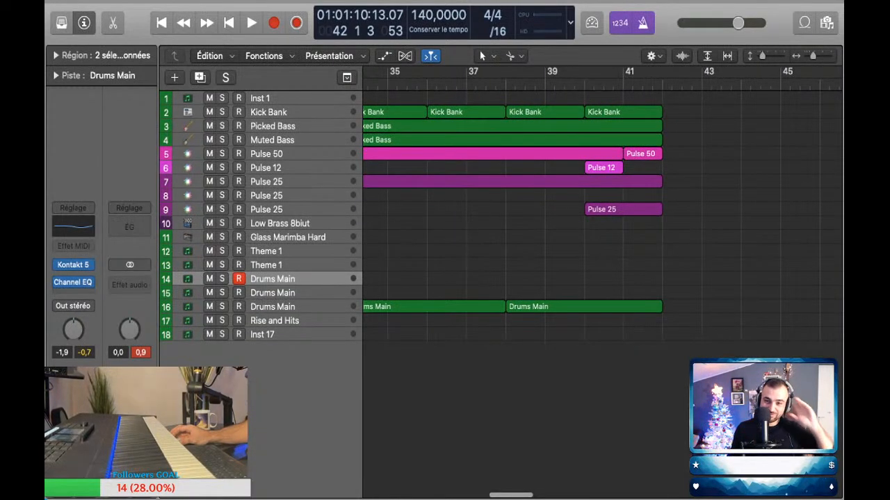
click(585, 85)
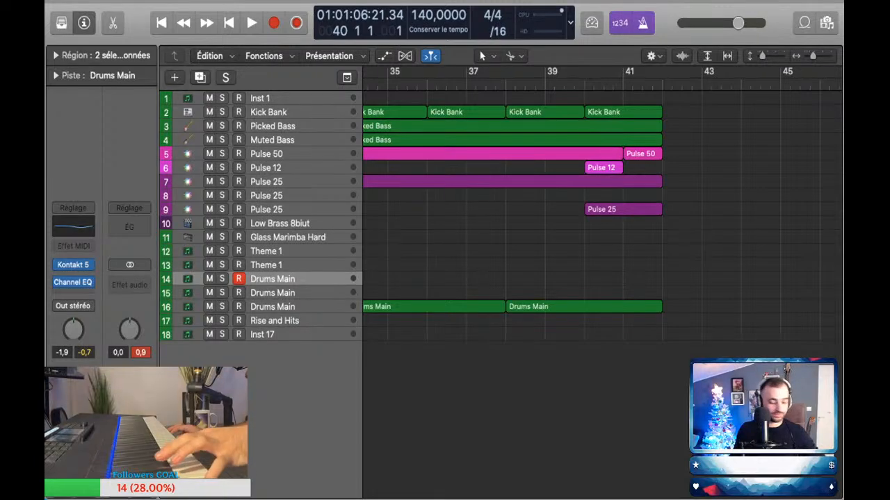
key(Down)
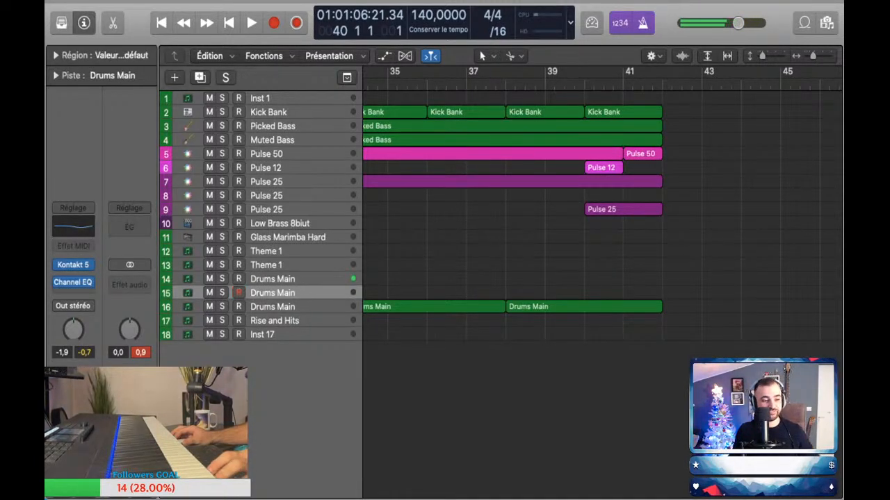
key(Up)
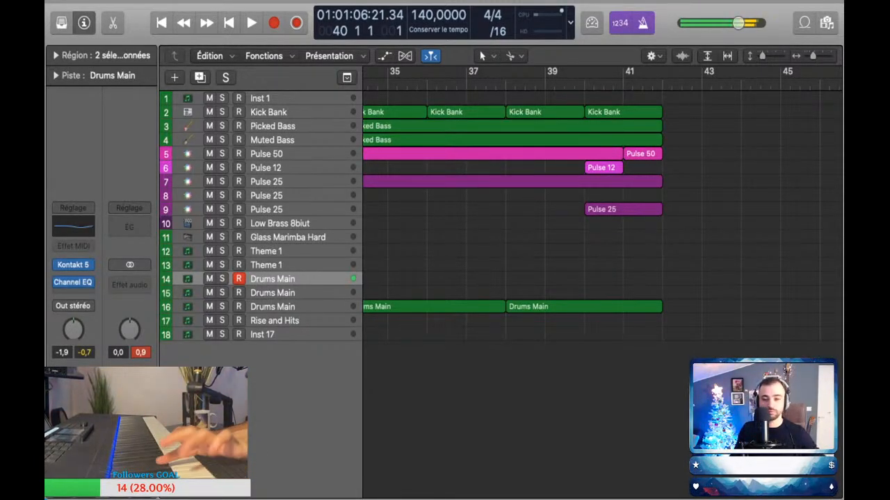
Step: Play from around bar 40 while rehearsing a drum part on the row 14 Drums Main track
key(space)
key(space)
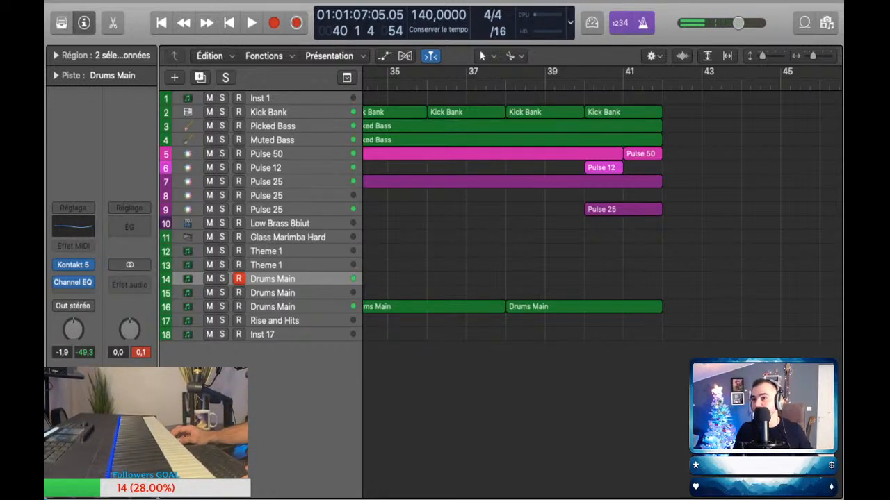
key(space)
key(comma)
key(space)
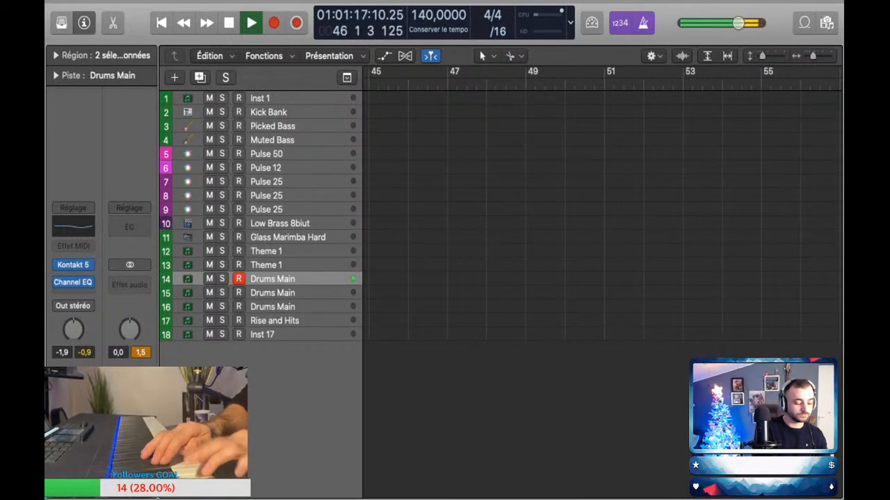
key(space)
Step: Copy the last four-bar Drums Main region on row 16 to start at bar 42
scroll(601, 219, left, 15)
scroll(601, 219, right, 3)
key(z)
key(z)
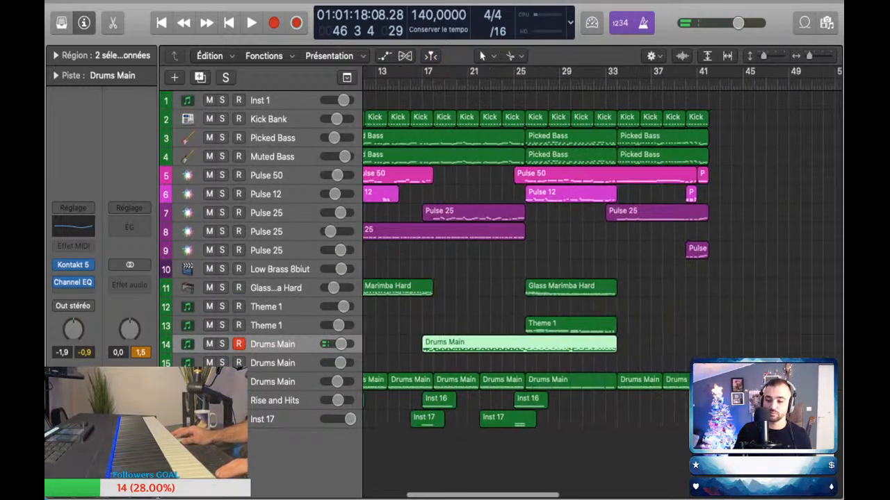
drag(447, 382, 494, 382)
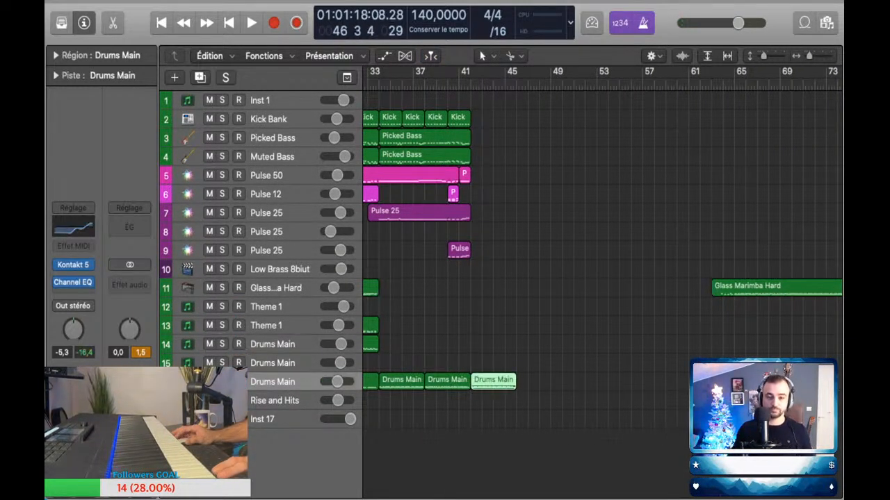
Step: Perform a drum part on the row 14 Drums Main track and capture it over bars 40 to 49
click(272, 344)
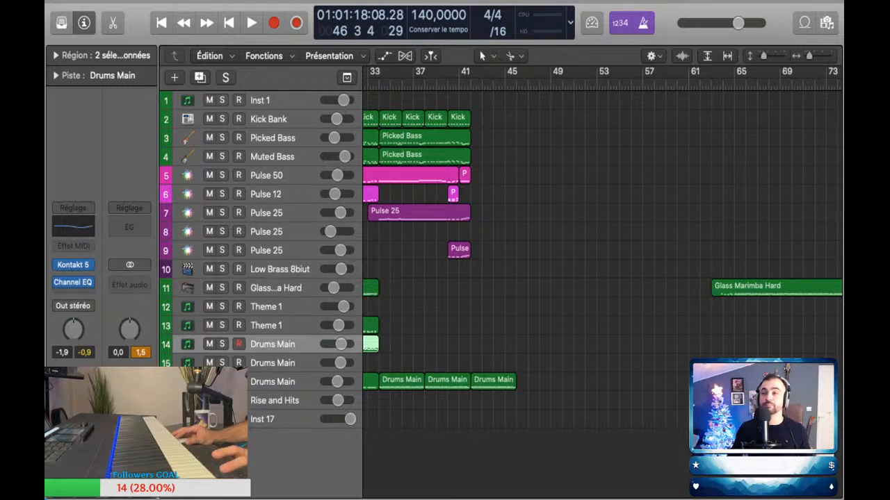
key(space)
click(460, 83)
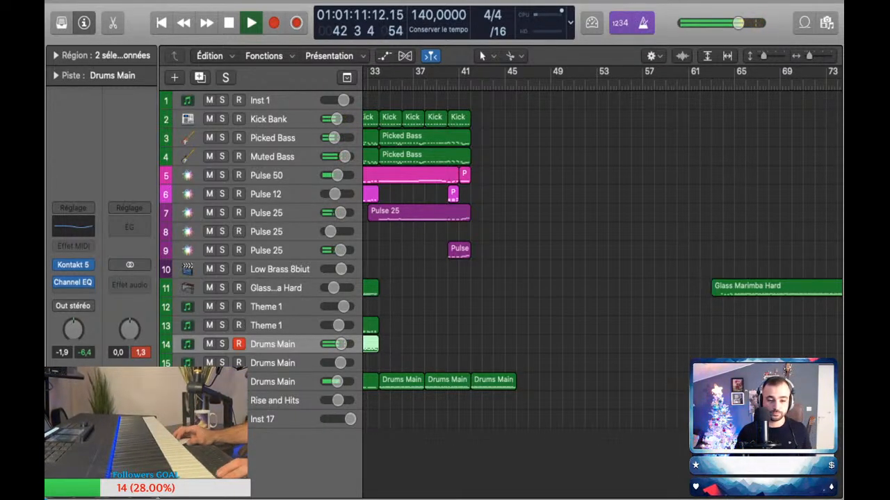
key(space)
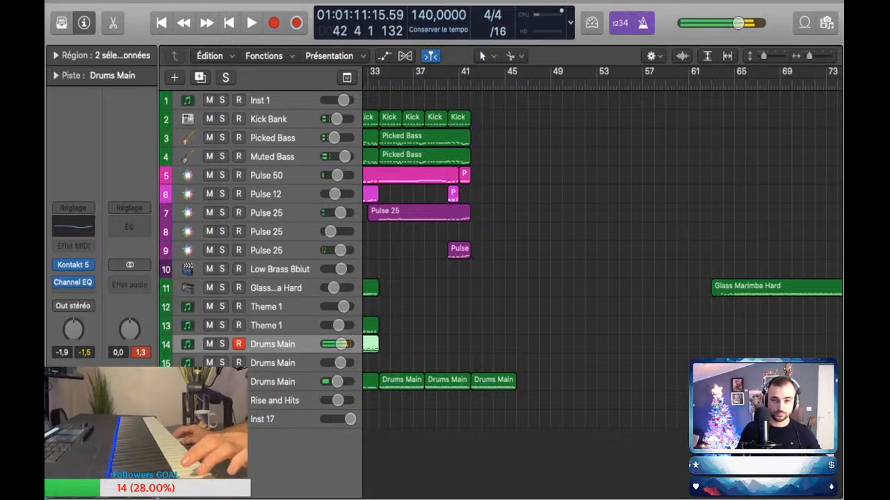
key(space)
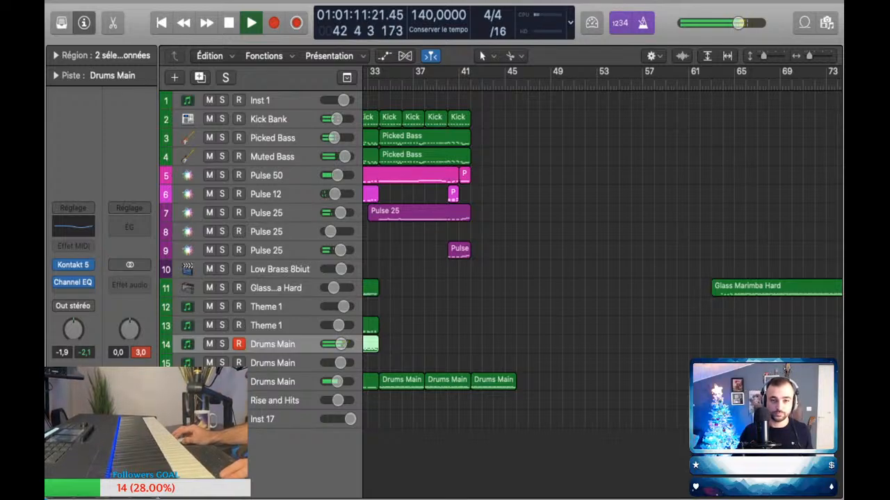
key(comma)
key(comma)
key(comma)
key(comma)
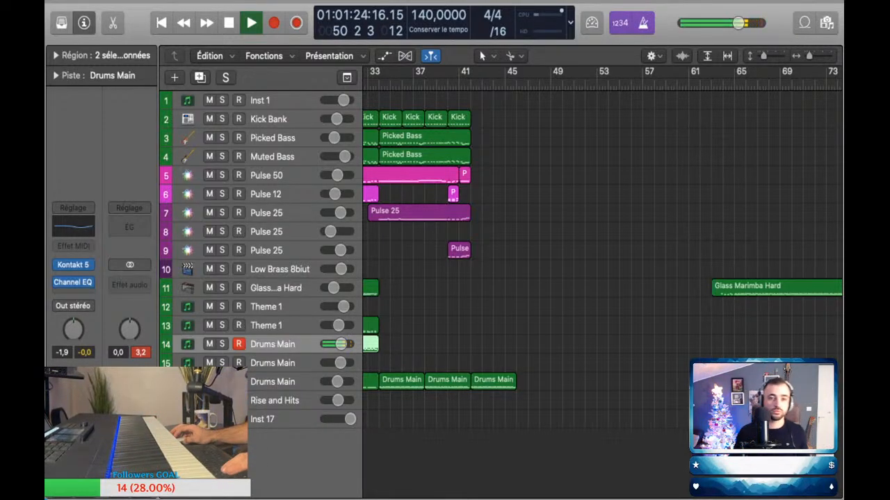
key(shift+r)
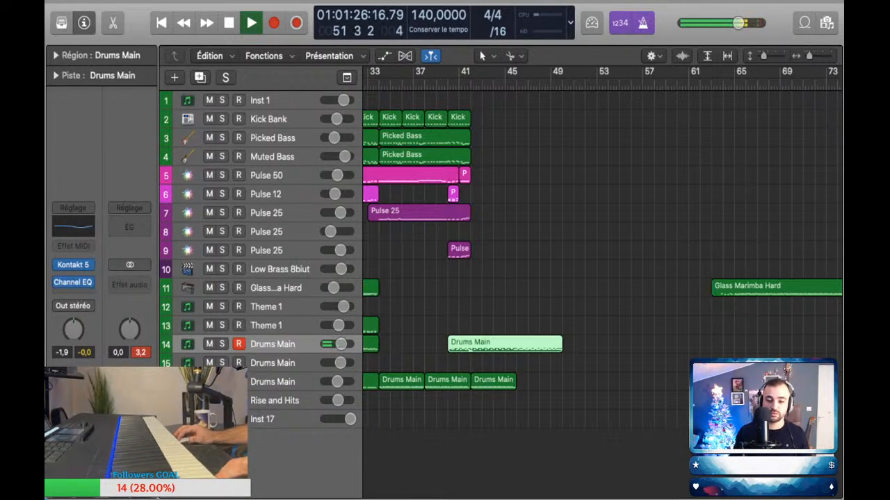
Step: Examine the captured row 14 drum notes and replay the passage from bar 38 to bar 42
key(e)
scroll(612, 208, down, 4)
click(612, 208)
key(e)
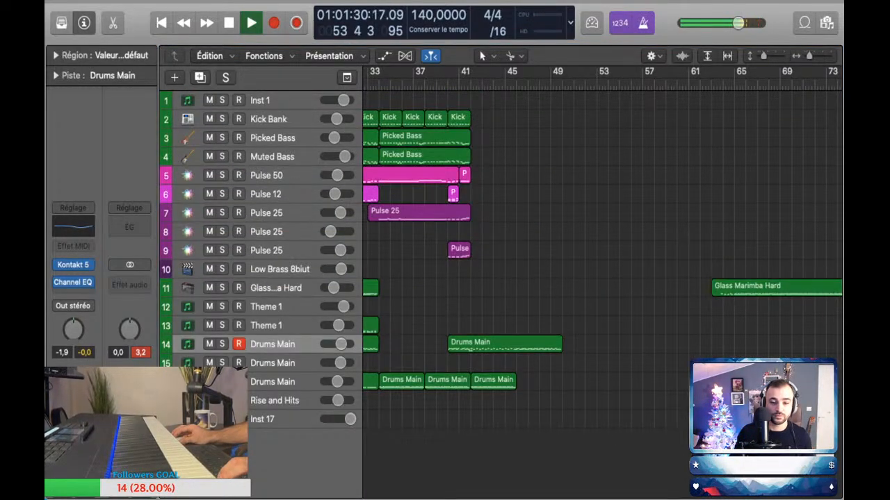
click(425, 85)
click(493, 381)
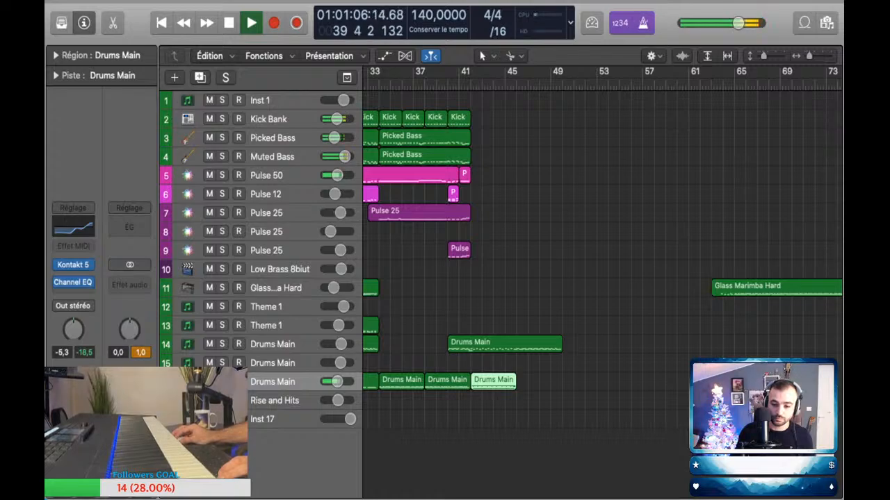
click(601, 438)
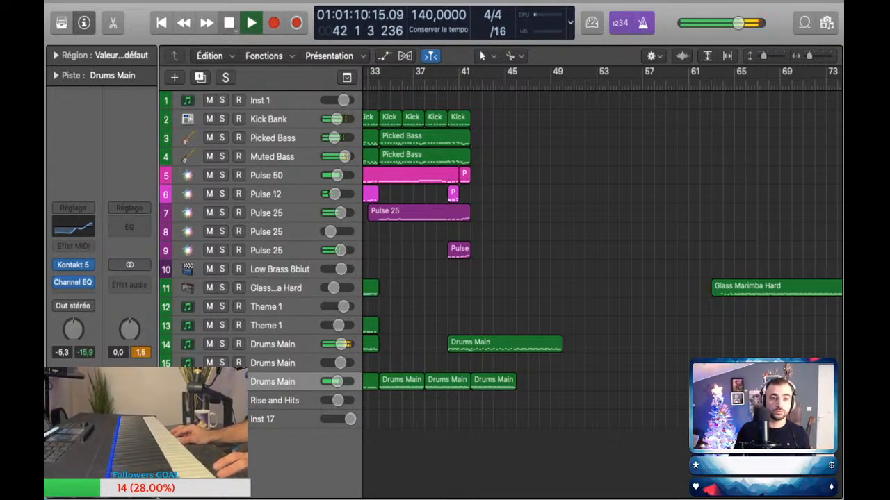
key(space)
Step: Examine the Drums Main regions on rows 14 and 16 after bar 40, and select the last row 16 copy
click(493, 381)
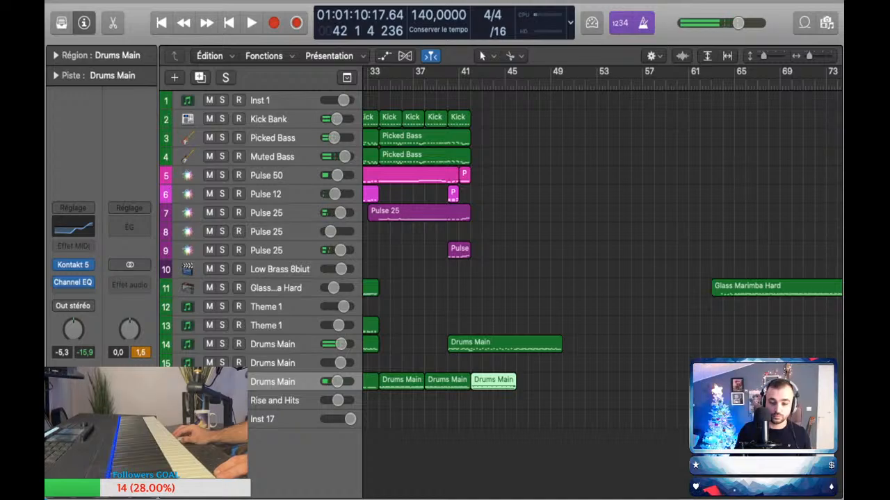
scroll(602, 278, down, 1)
scroll(602, 278, right, 2)
scroll(602, 278, up, 1)
scroll(602, 278, down, 1)
scroll(493, 381, up, 2)
click(493, 381)
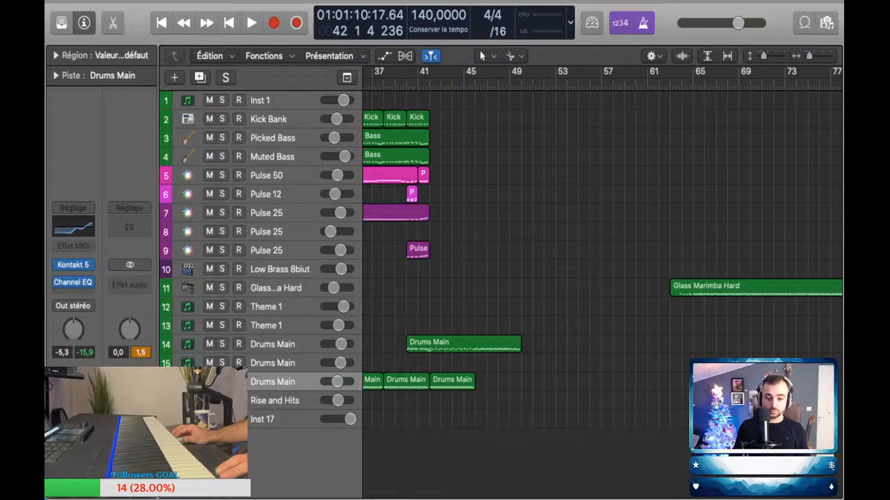
click(429, 349)
scroll(459, 363, down, 2)
scroll(459, 363, up, 2)
click(459, 362)
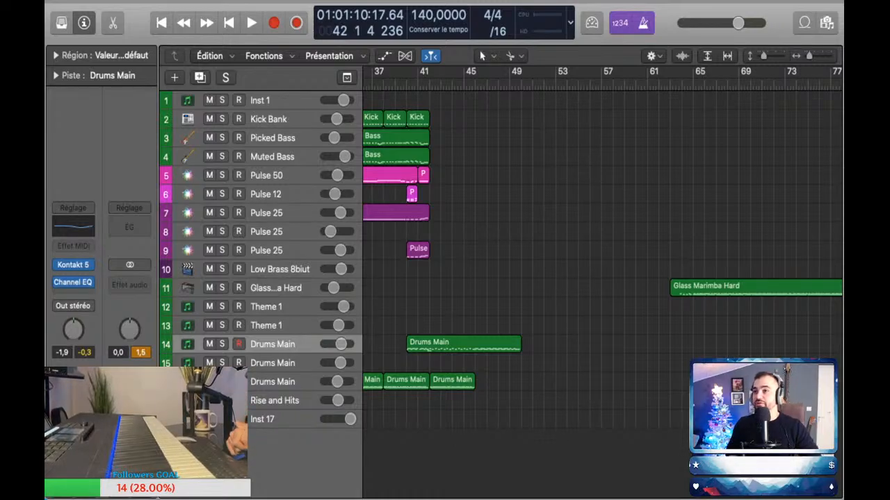
click(452, 380)
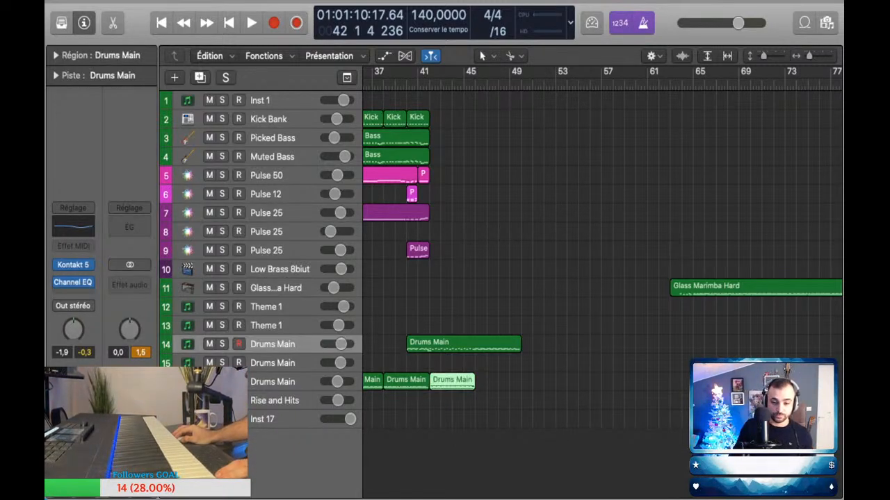
scroll(452, 381, down, 1)
scroll(452, 381, up, 1)
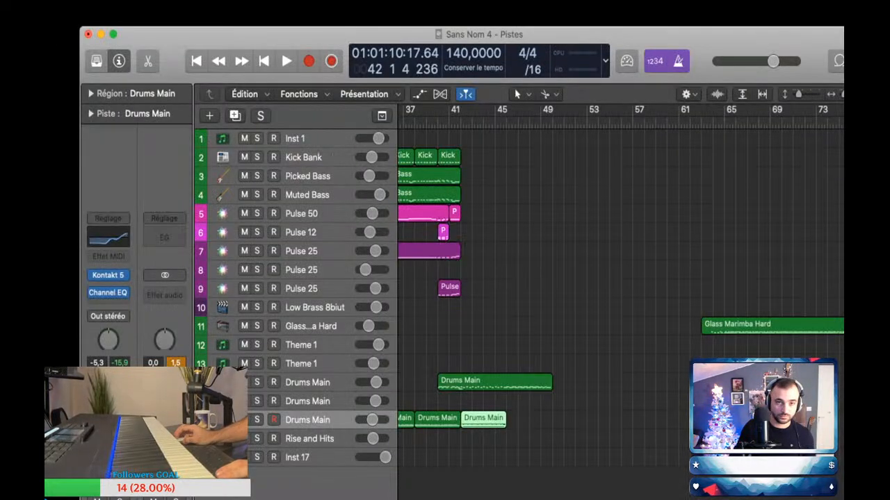
click(556, 420)
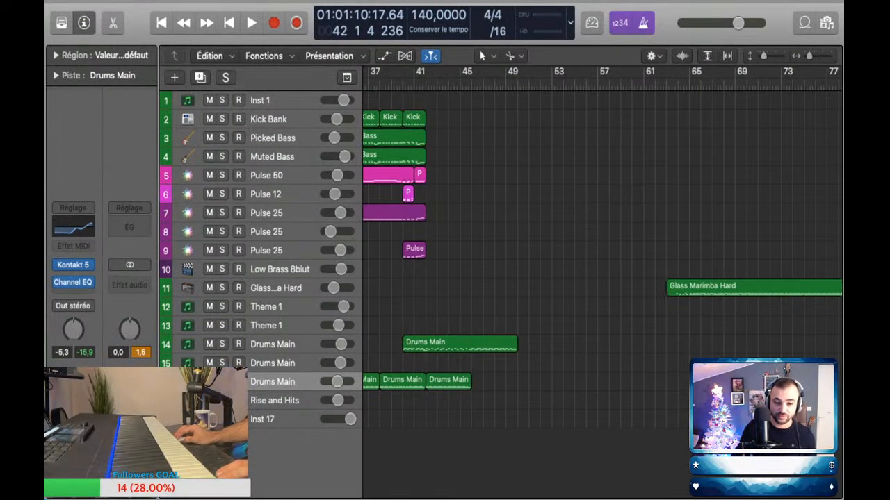
click(460, 344)
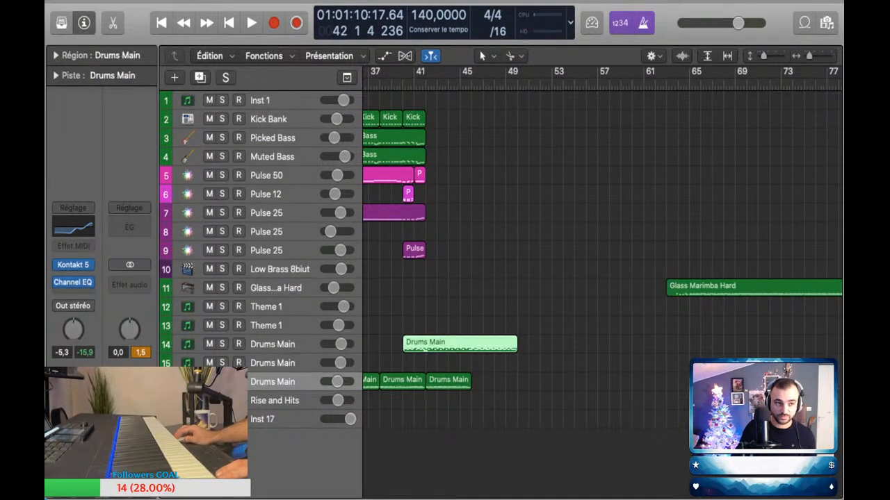
click(546, 345)
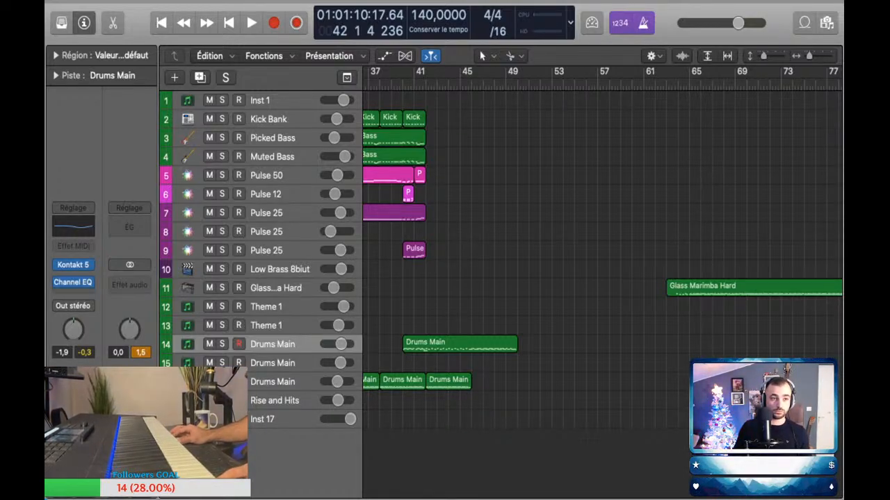
scroll(602, 278, right, 1)
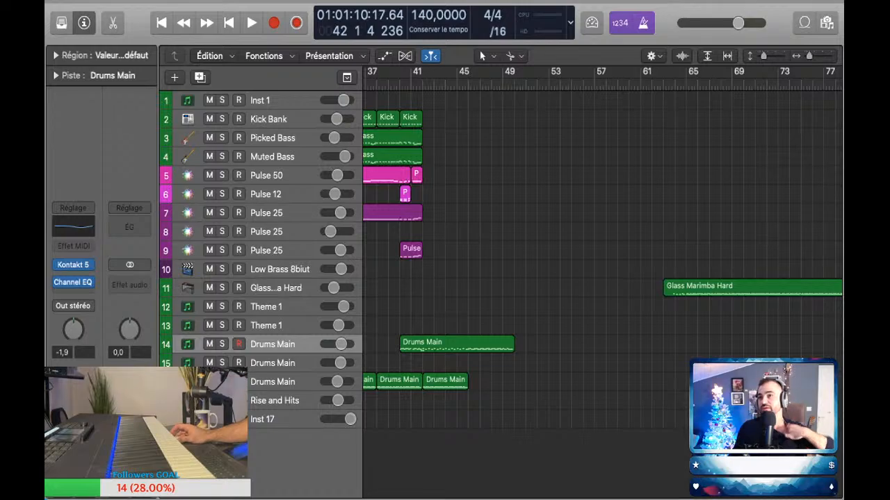
scroll(602, 257, left, 5)
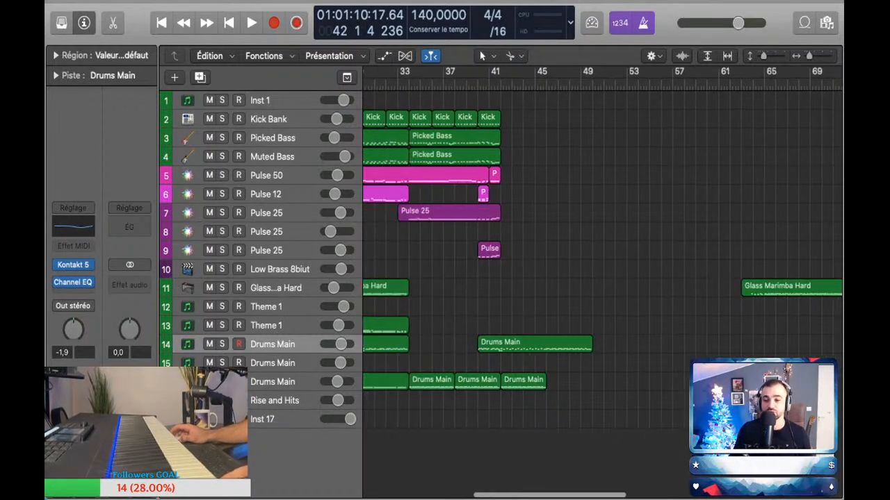
Step: Move the two late Glass Marimba Hard regions further out of the way, to start at about bar 156
scroll(602, 257, down, 6)
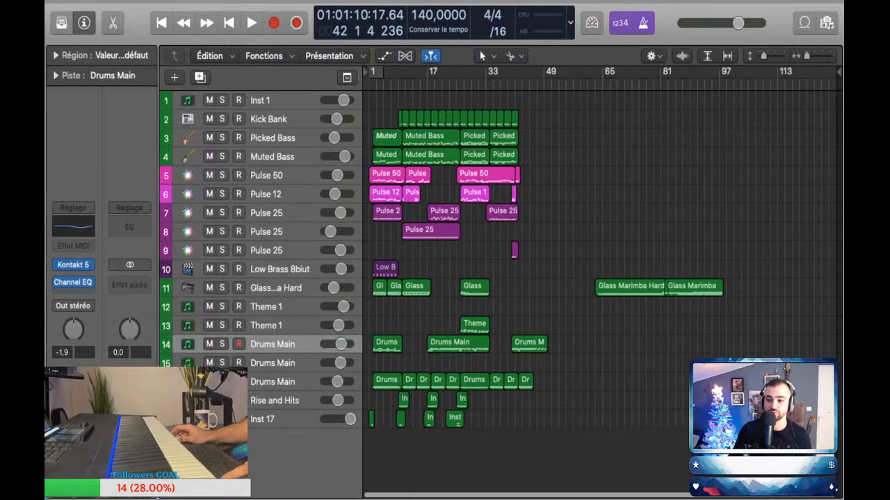
drag(603, 314, 786, 289)
drag(839, 73, 846, 72)
scroll(602, 281, right, 5)
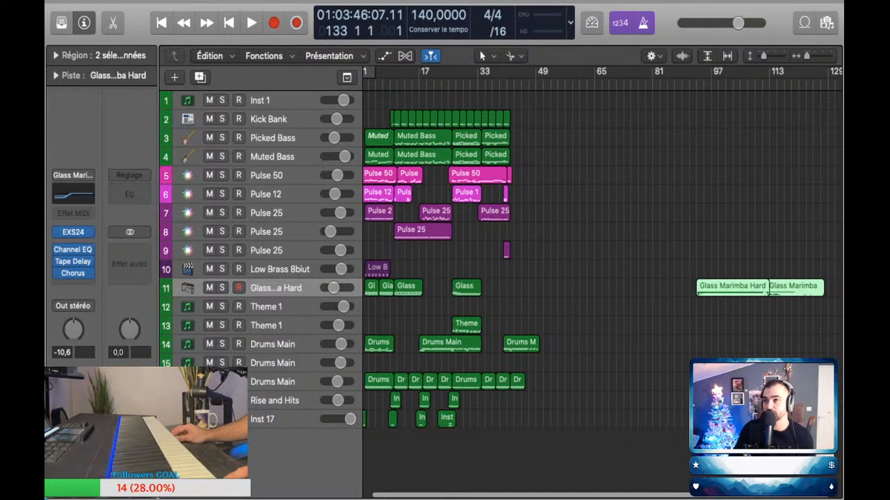
scroll(602, 281, right, 9)
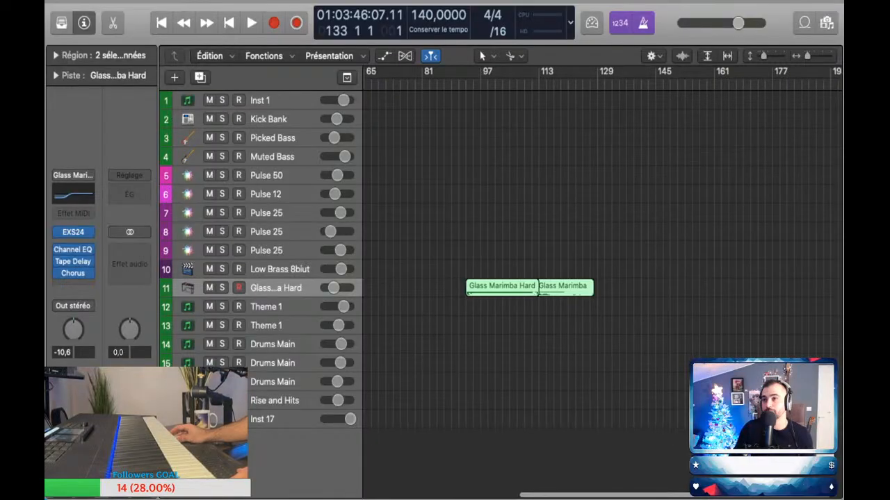
scroll(602, 282, left, 15)
click(583, 305)
scroll(582, 304, down, 3)
drag(579, 305, 798, 292)
Step: Replay from bar 36 and bring the Pulse 50 volume automation up to -5.3 dB near the end of bar 39
key(space)
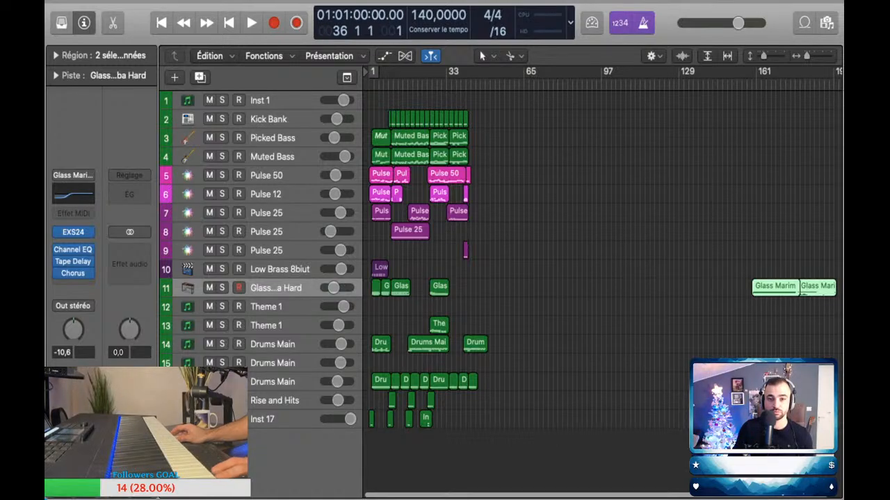
scroll(752, 295, up, 4)
scroll(752, 294, up, 5)
scroll(752, 295, left, 20)
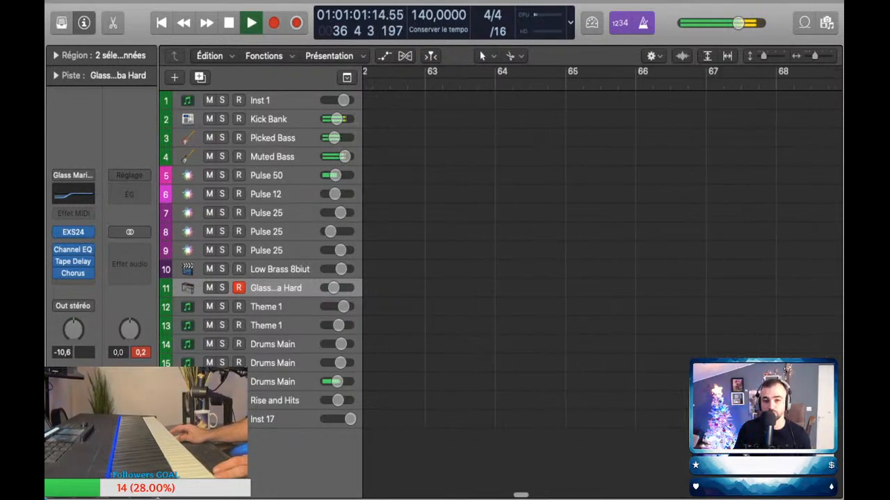
scroll(602, 257, left, 8)
scroll(602, 257, down, 2)
scroll(602, 257, right, 4)
key(a)
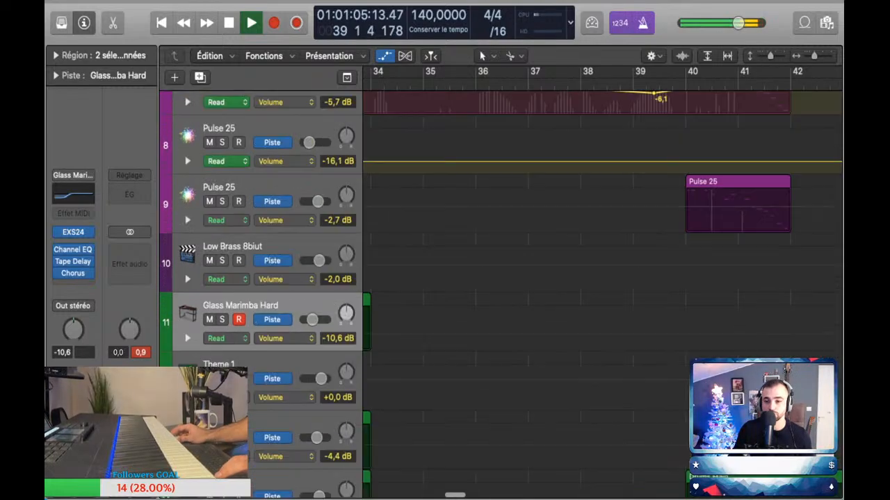
key(a)
key(a)
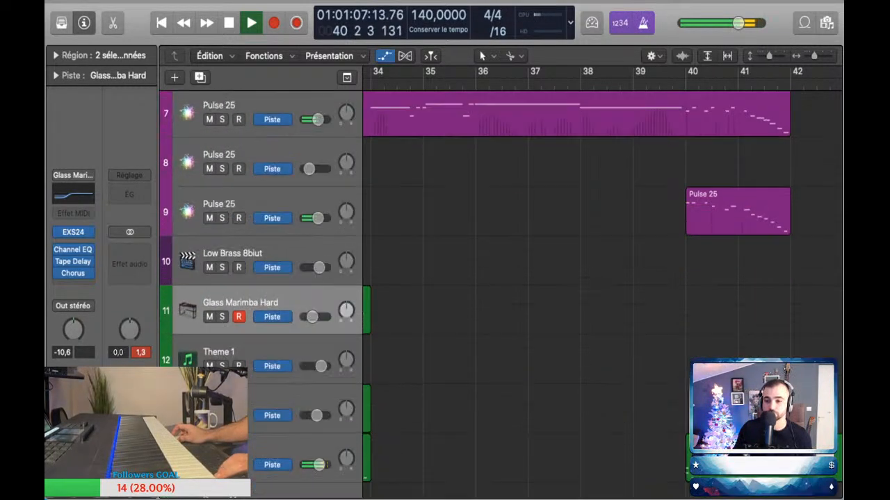
drag(650, 217, 671, 218)
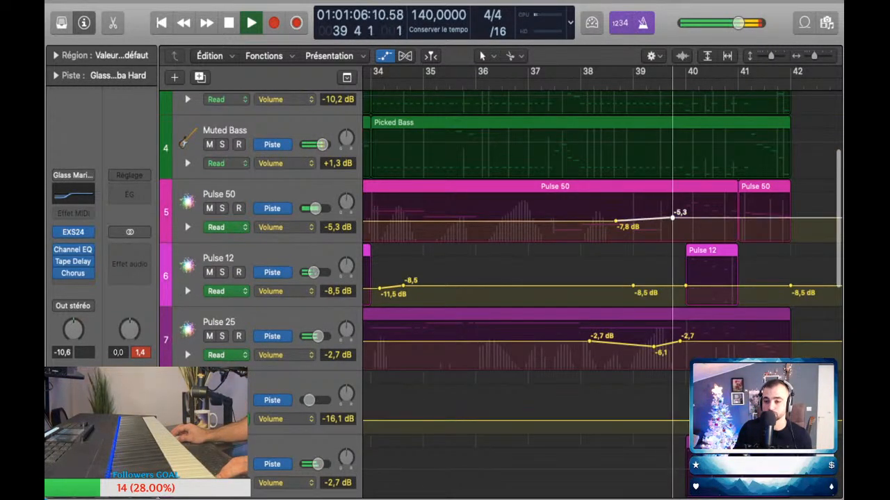
key(a)
Step: Listen to the transition from the Pulse parts into the drums at bar 42 in the wider arrangement
key(super+Left)
key(super+Left)
key(super+Left)
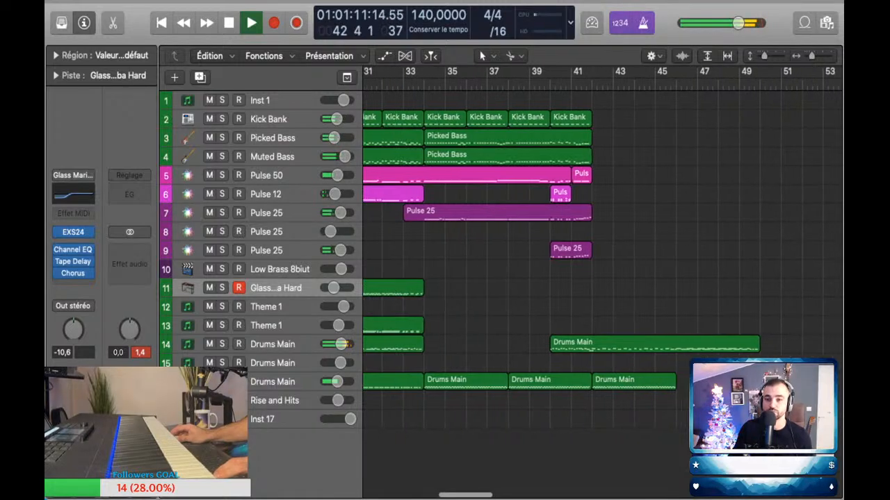
key(space)
Step: Audition the Pulse 50 and Pulse 12 sounds and rehearse a part over the drums after bar 42
click(266, 175)
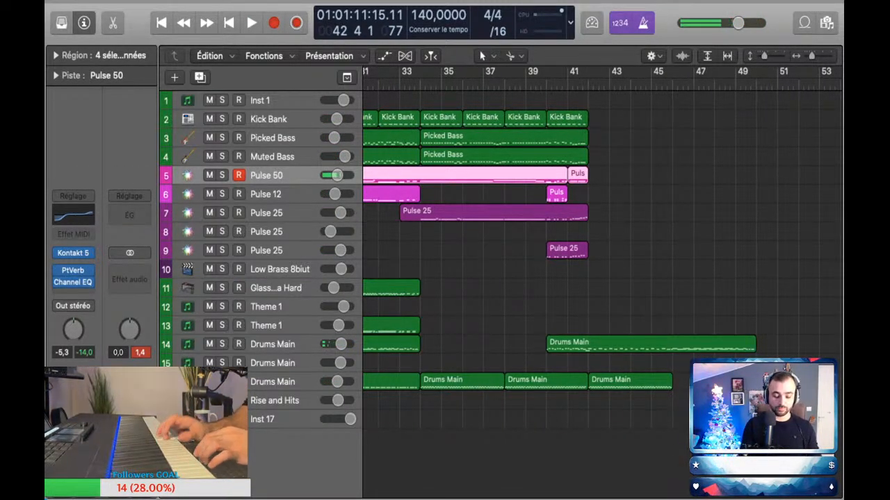
click(267, 194)
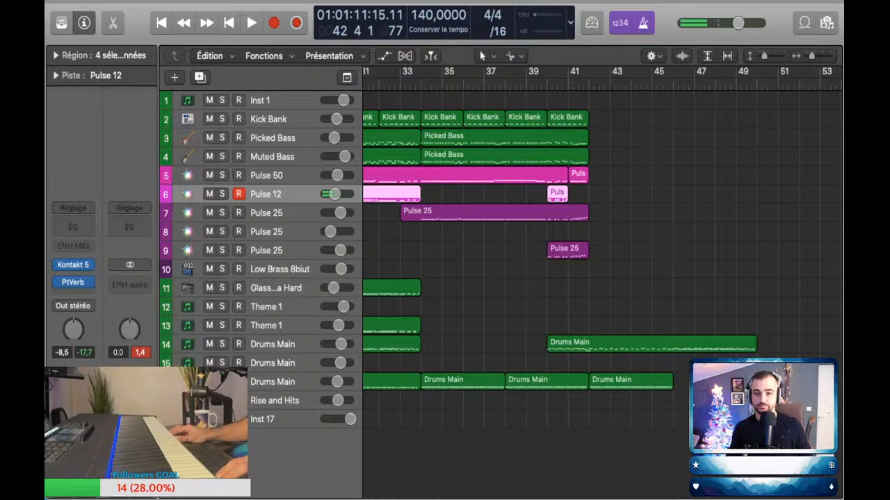
key(space)
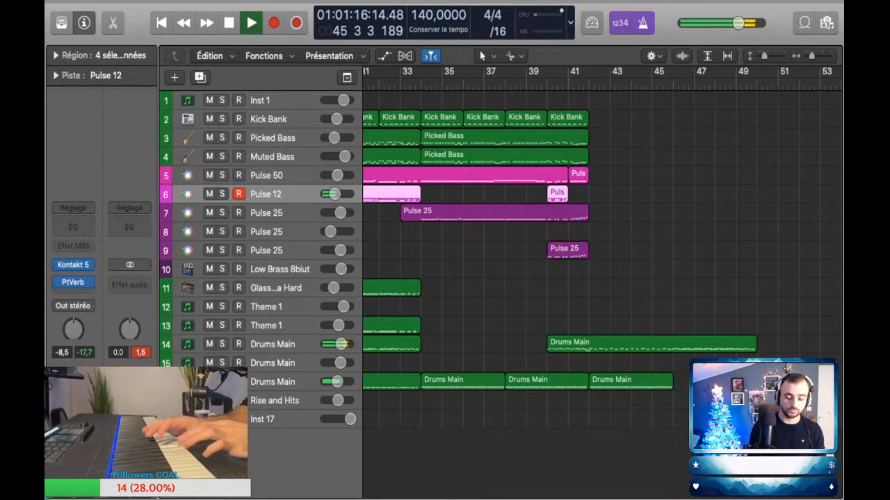
key(space)
key(comma)
key(space)
Step: Perform a Pulse 12 part over the drums, capture it over bars 42 to 46 and select all its notes
key(space)
key(comma)
key(comma)
key(comma)
key(comma)
key(comma)
key(space)
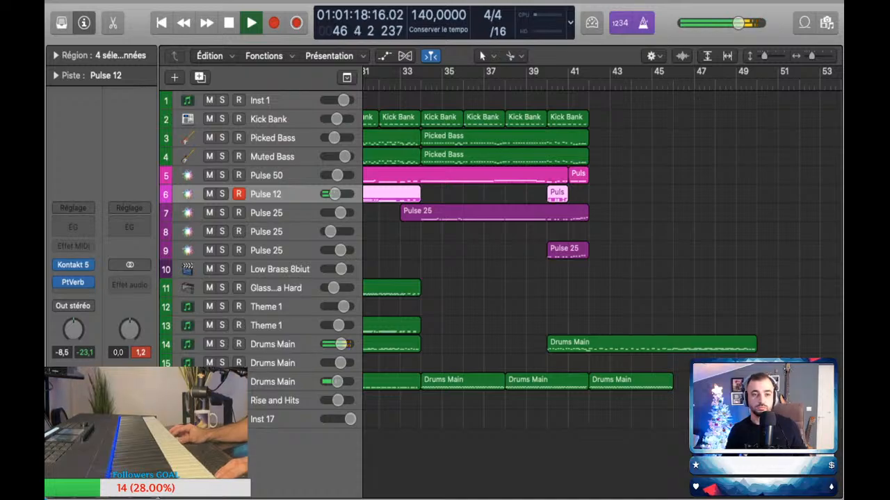
key(shift+r)
key(p)
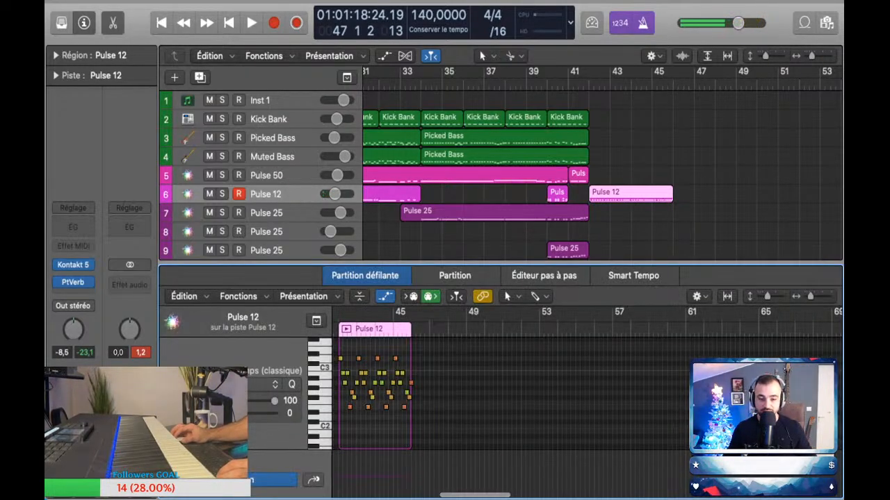
key(super+a)
key(p)
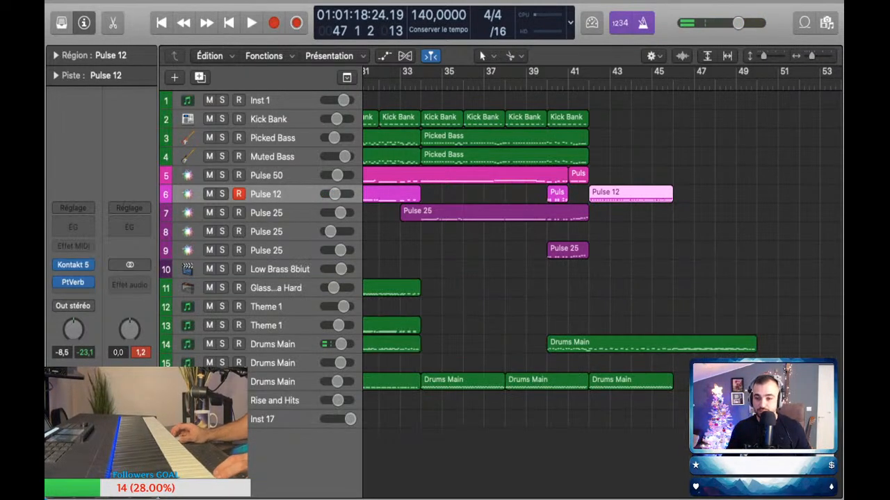
Step: Continue the row 16 Drums Main pattern with back-to-back copies starting at bars 46, 50 and 54
drag(631, 382, 798, 382)
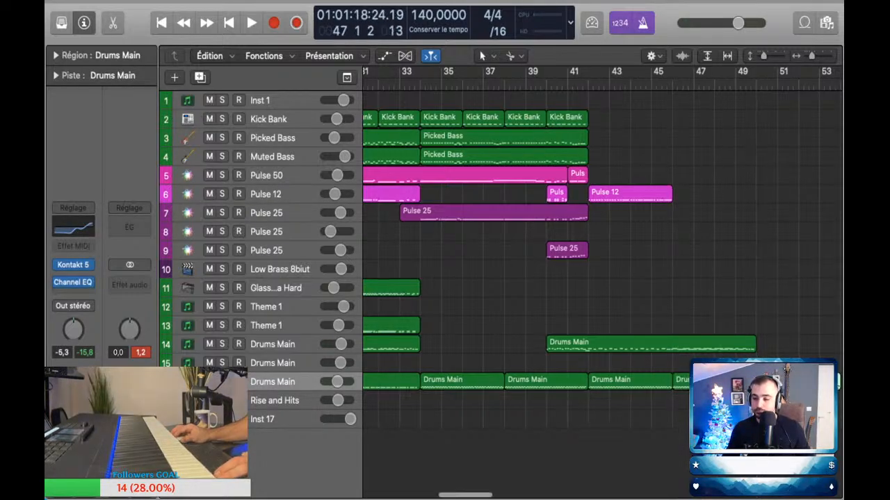
scroll(664, 381, right, 5)
drag(665, 382, 747, 382)
Step: Split the row 14 Drums Main region at bar 42 and copy its eight-bar part to bar 50
click(539, 344)
drag(539, 344, 707, 344)
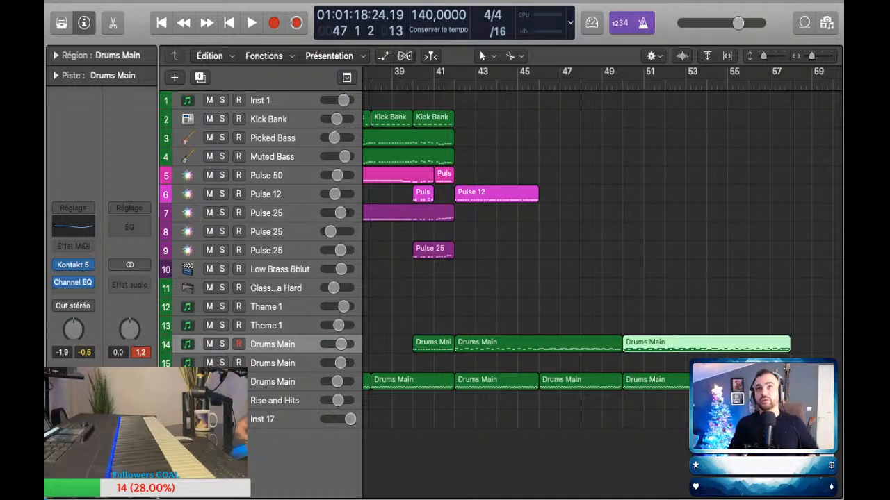
scroll(602, 257, down, 2)
scroll(602, 257, up, 3)
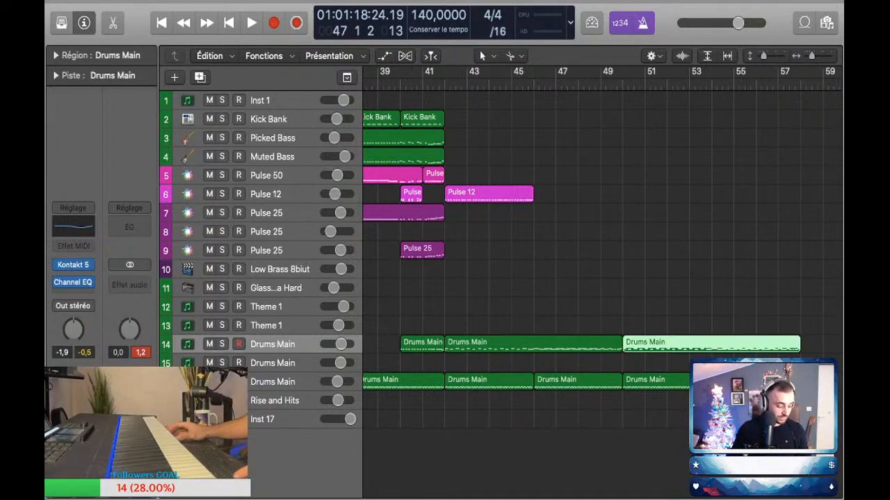
key(super+Left)
key(super+Right)
key(super+Right)
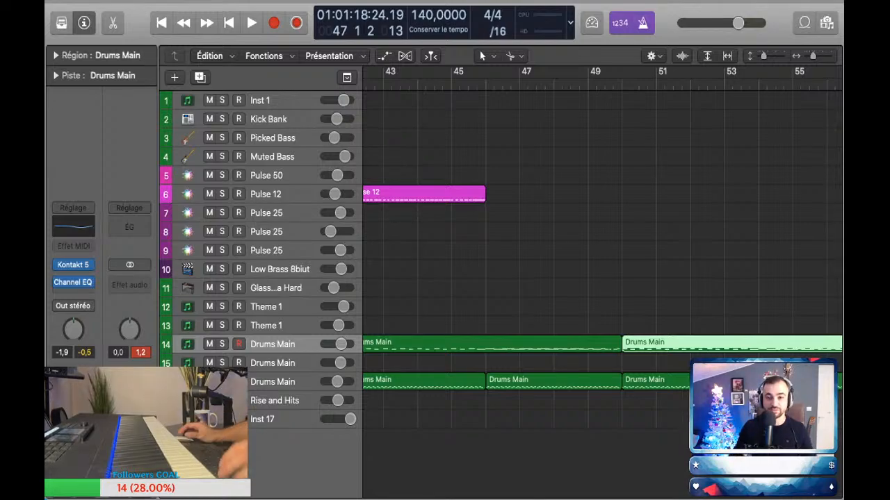
key(super+Left)
key(super+Down)
key(super+Left)
key(super+Up)
key(super+Up)
key(super+Down)
key(super+Down)
scroll(602, 292, right, 2)
scroll(602, 292, left, 2)
scroll(602, 292, right, 3)
click(602, 292)
scroll(602, 292, up, 1)
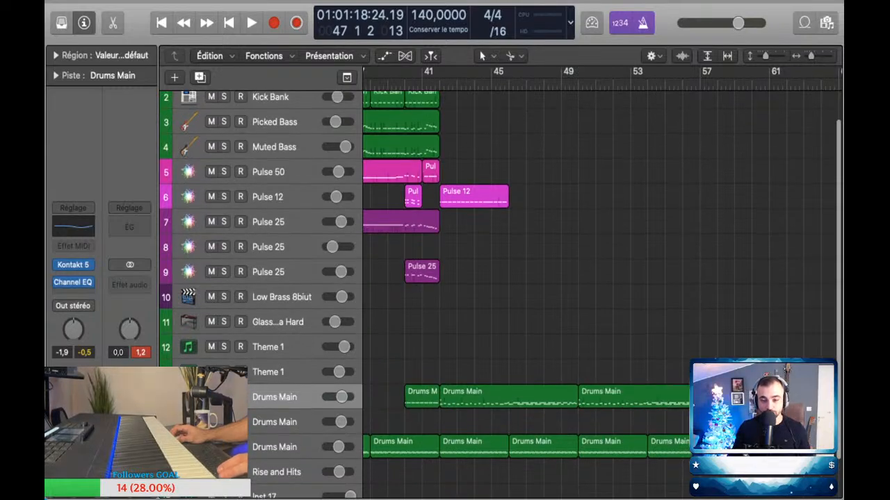
scroll(602, 292, left, 1)
scroll(602, 292, up, 1)
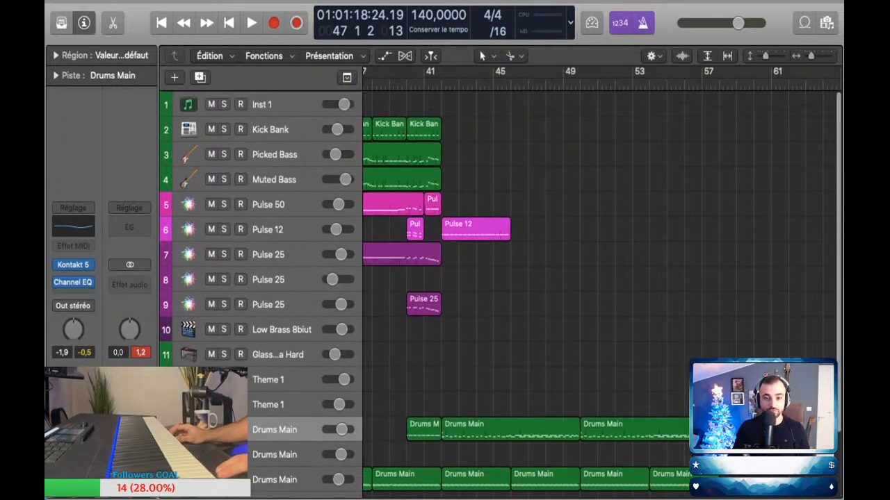
Step: Replay the arrangement from bar 41 to check the transition into the new Pulse 12 part at bar 42
click(424, 84)
scroll(602, 292, up, 5)
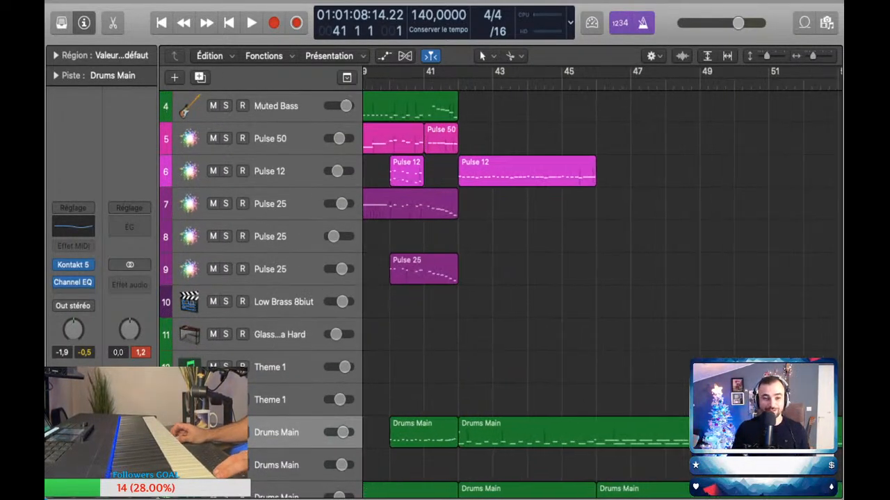
scroll(602, 292, up, 3)
key(space)
scroll(602, 292, down, 5)
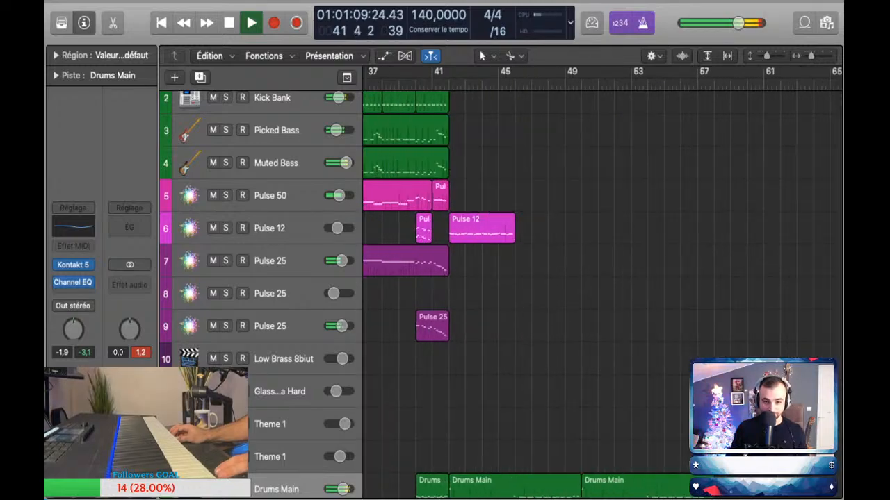
scroll(602, 292, left, 1)
scroll(602, 292, right, 1)
key(space)
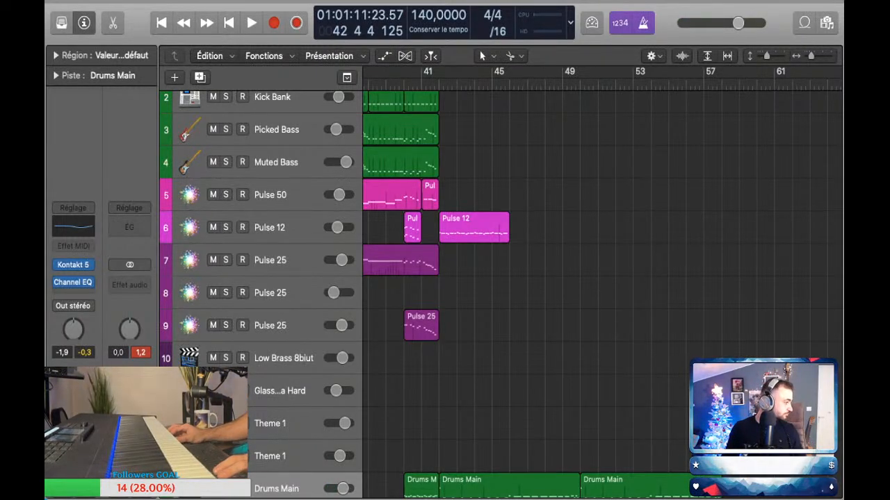
Step: Copy the four-bar Pulse 12 region from bar 42 to bar 46 and open the copy's notes in the piano roll
drag(473, 228, 545, 228)
double_click(544, 228)
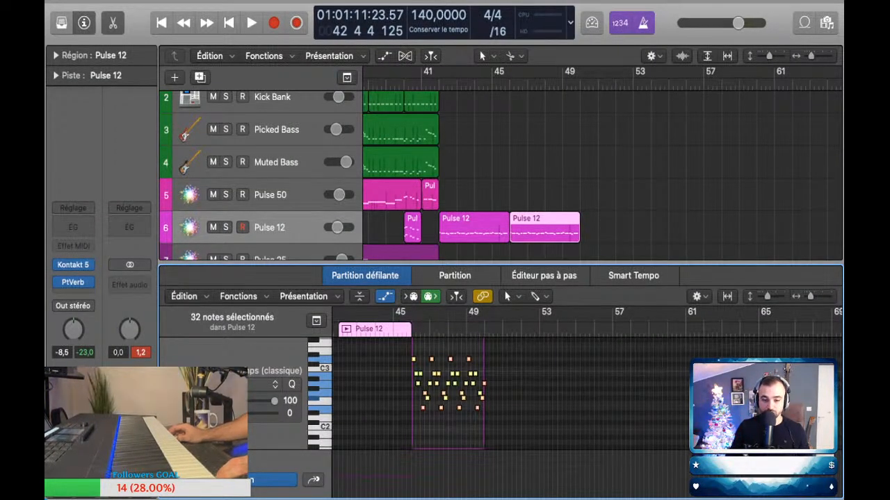
scroll(414, 389, up, 5)
scroll(413, 390, up, 5)
scroll(514, 392, down, 3)
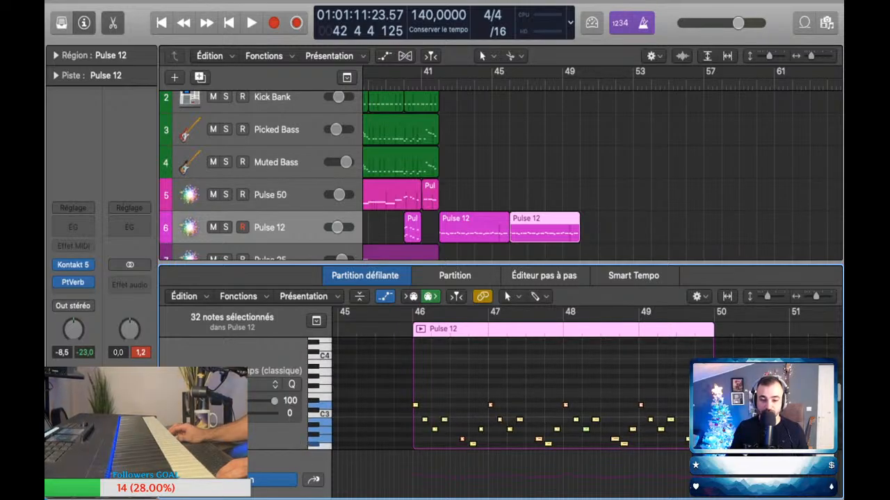
Step: Duplicate all notes of the second four-bar Pulse 12 region one octave higher, keeping the original notes
key(a)
click(514, 368)
key(super+a)
drag(416, 405, 415, 346)
Step: Replay the passage around bars 45 to 48 to hear the octave-doubled Pulse 12 part with the drums
key(space)
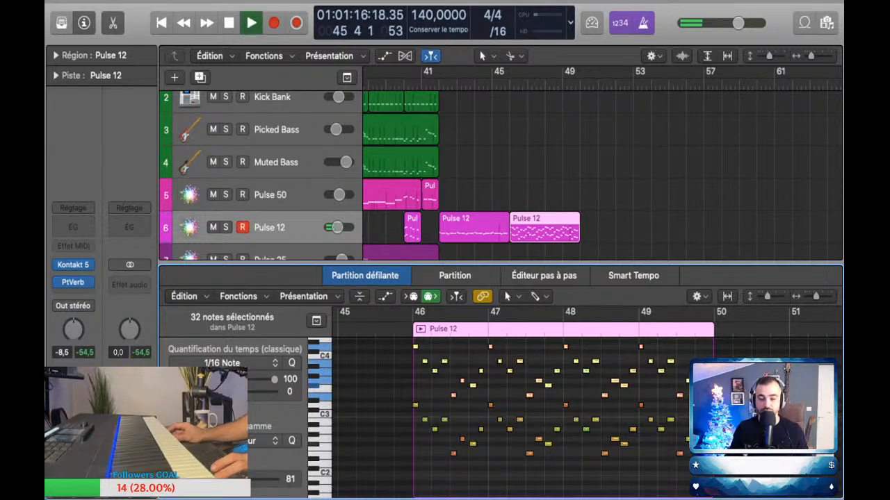
key(e)
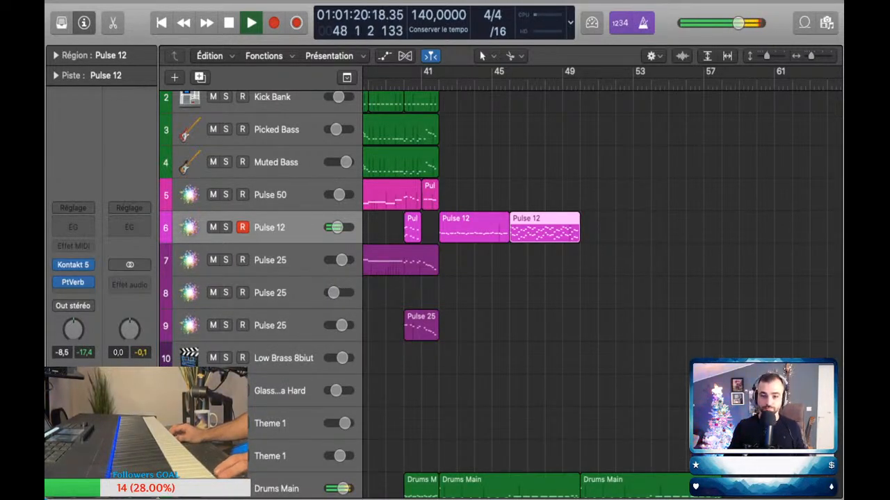
click(511, 348)
key(space)
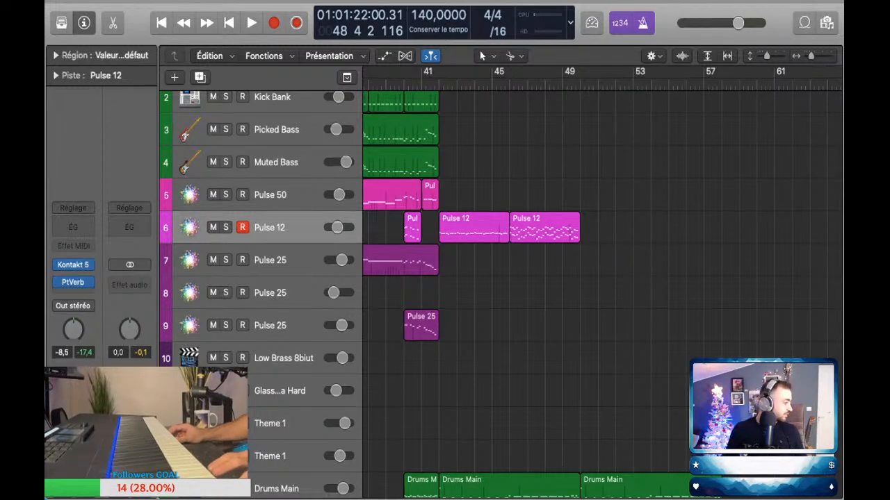
scroll(501, 292, up, 3)
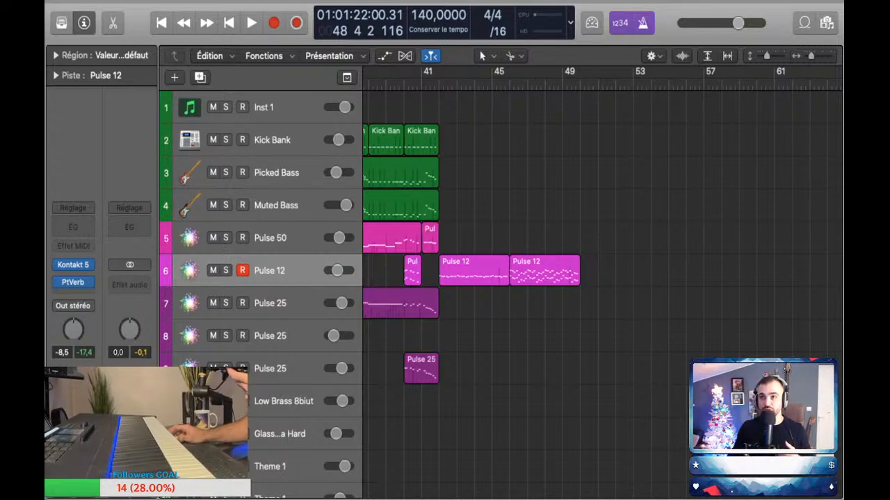
Step: Replay the arrangement from bar 41 to about bar 43 to check the entry into the Pulse 12 section
scroll(602, 283, down, 5)
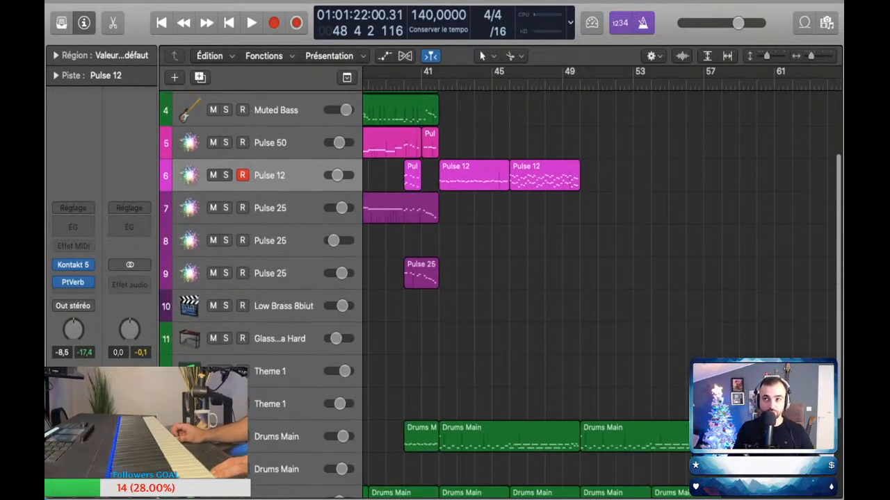
scroll(602, 282, left, 1)
scroll(602, 282, down, 1)
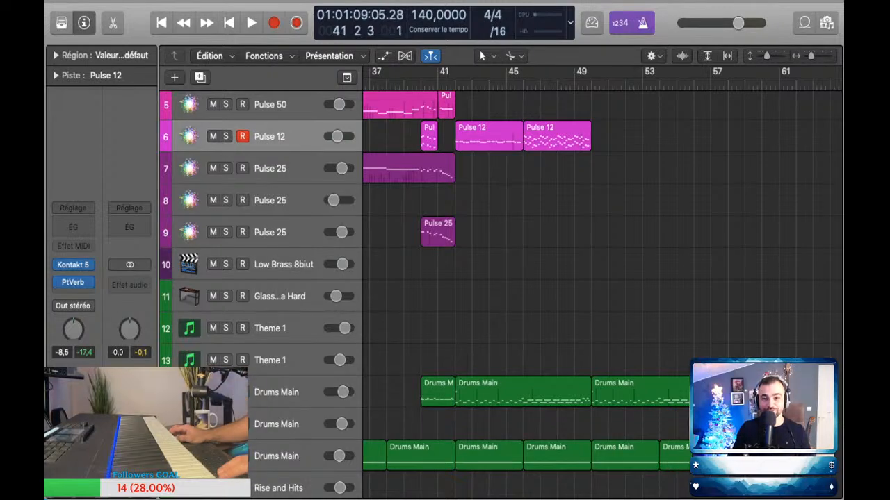
scroll(602, 283, up, 1)
scroll(602, 283, up, 2)
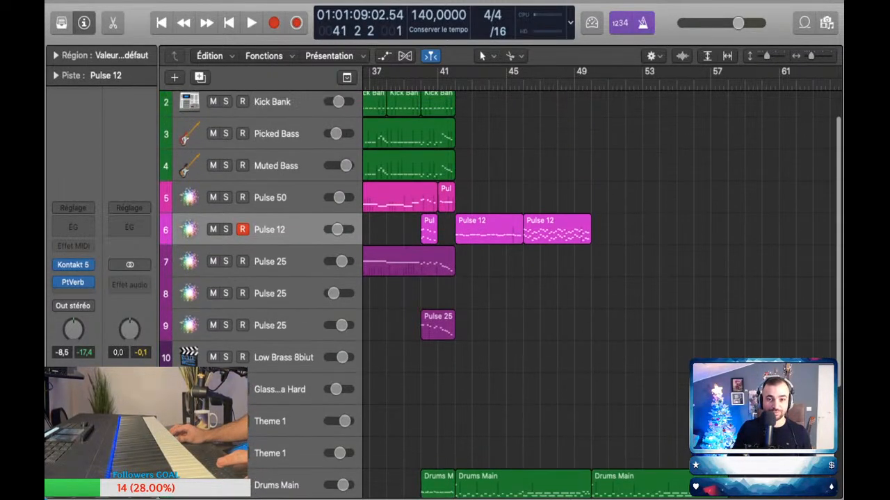
key(space)
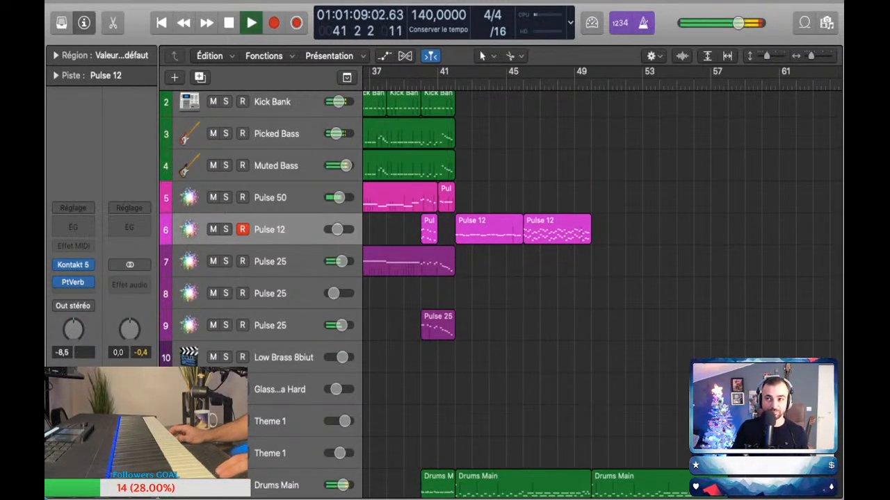
scroll(602, 283, up, 1)
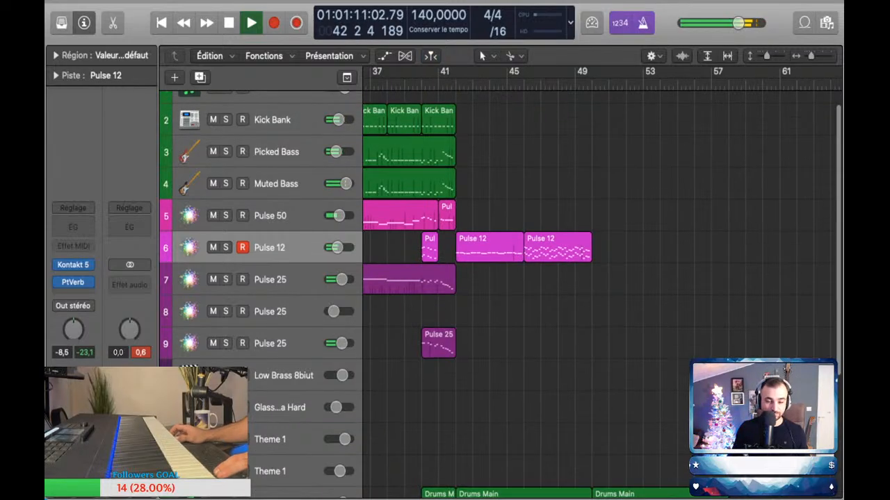
key(space)
scroll(602, 283, down, 1)
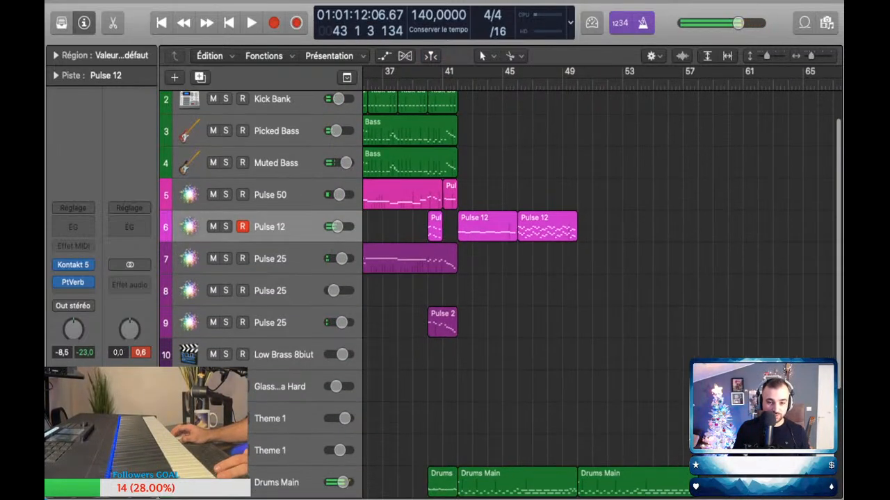
Step: Select the Low Brass 8biut track and rehearse a brass part on it while playing back bars 41 to 52
scroll(602, 283, left, 5)
scroll(602, 283, down, 3)
scroll(602, 283, right, 1)
key(super+Left)
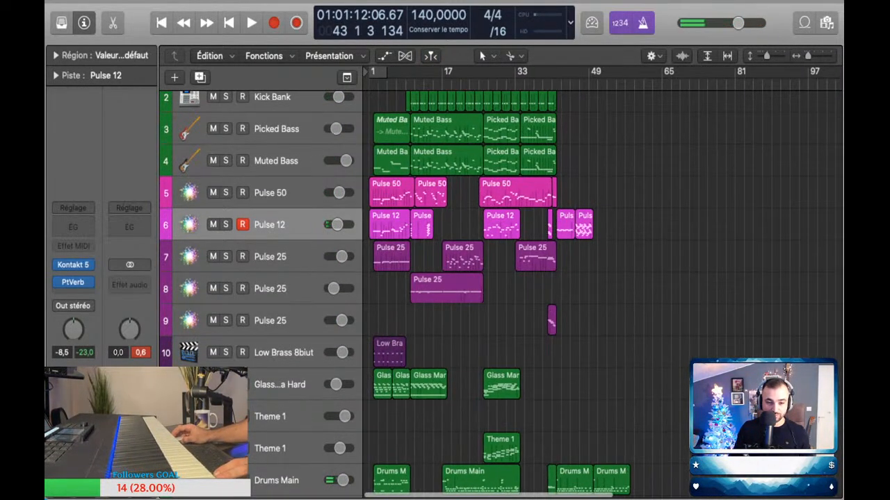
click(284, 353)
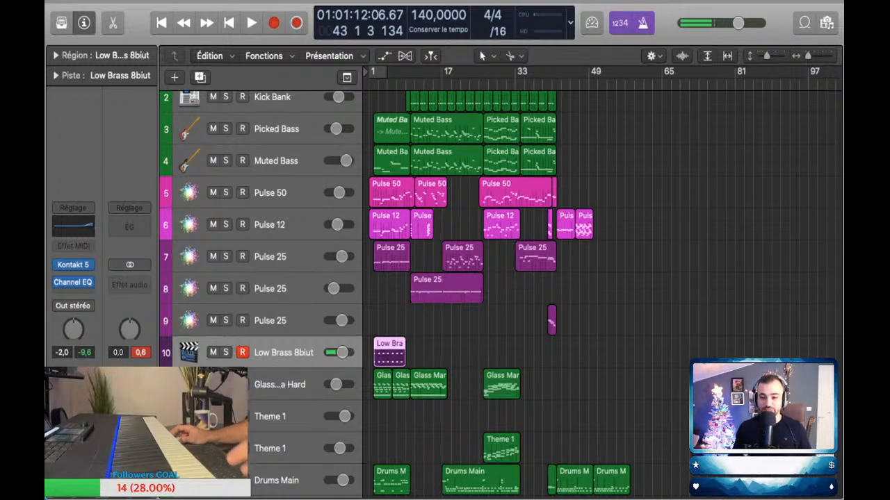
scroll(602, 292, up, 4)
scroll(602, 292, right, 6)
scroll(602, 292, up, 1)
scroll(537, 292, up, 2)
key(space)
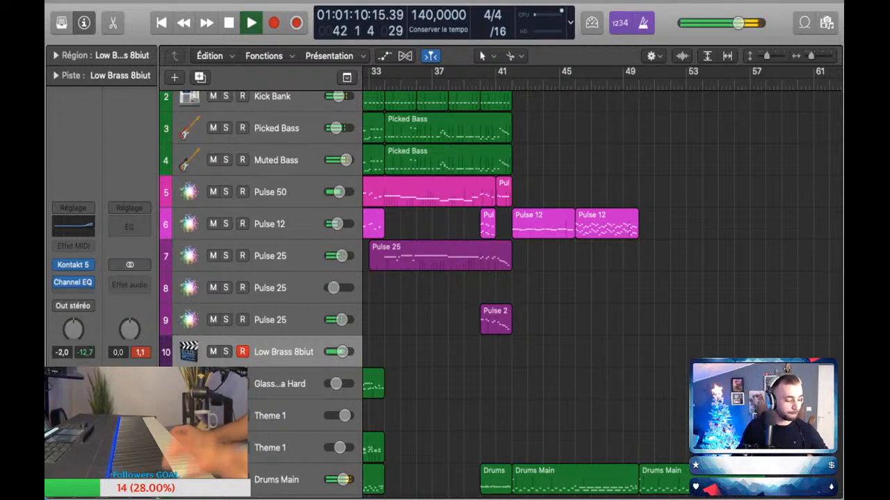
scroll(536, 292, left, 1)
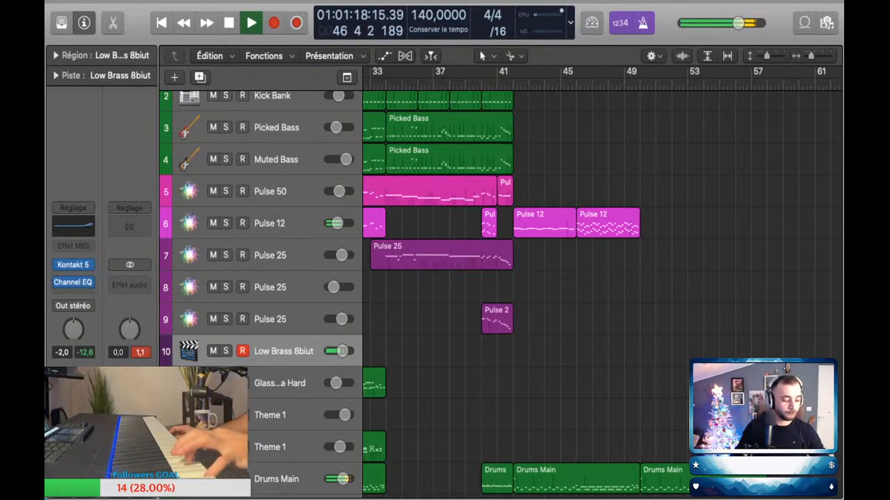
scroll(537, 292, up, 1)
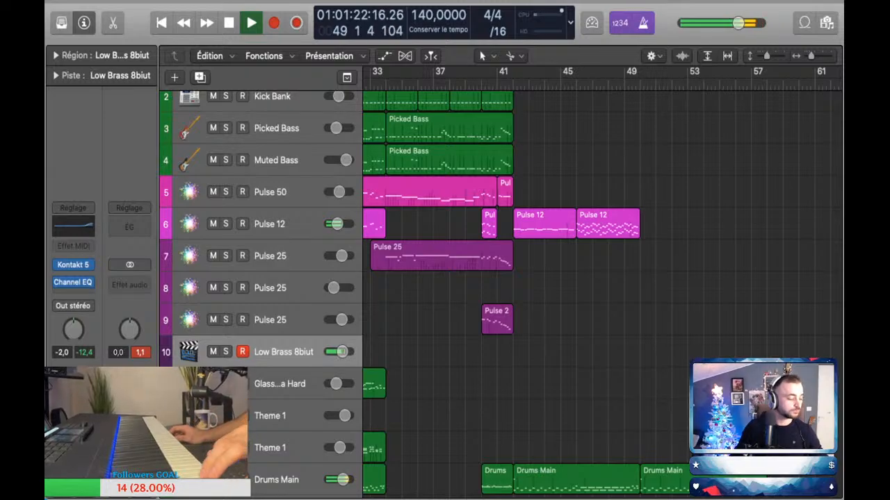
scroll(602, 285, left, 1)
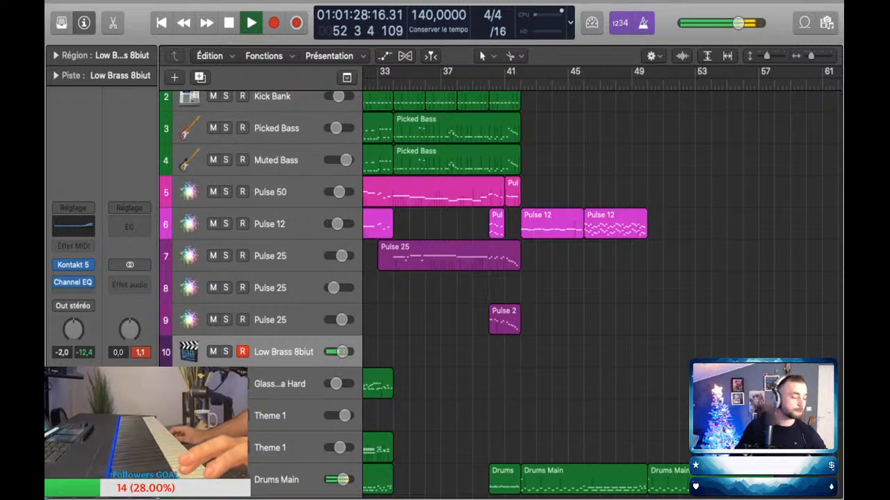
key(space)
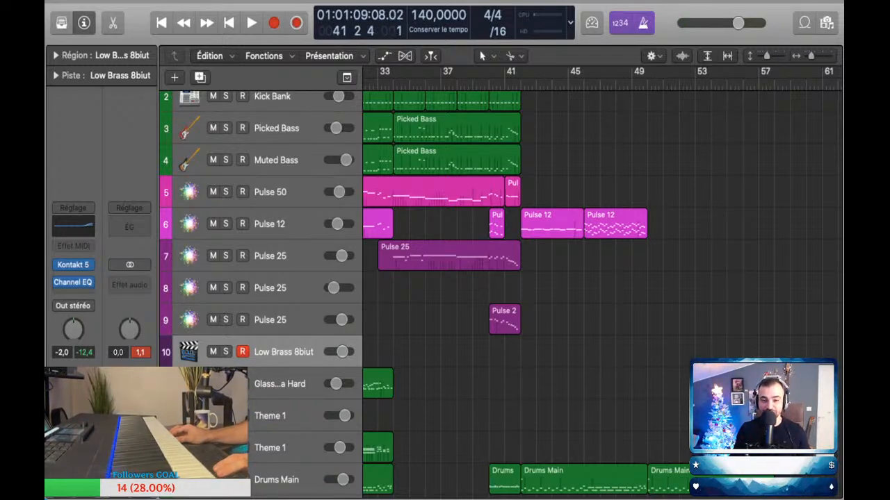
Step: Perform the Low Brass 8biut part over playback, capture it as a region spanning bars 42 to 50, and review its notes in the piano roll
key(space)
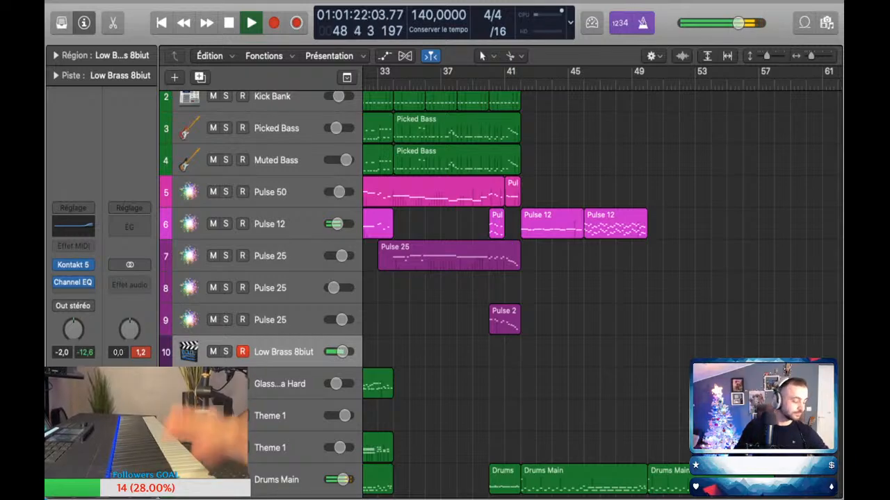
key(space)
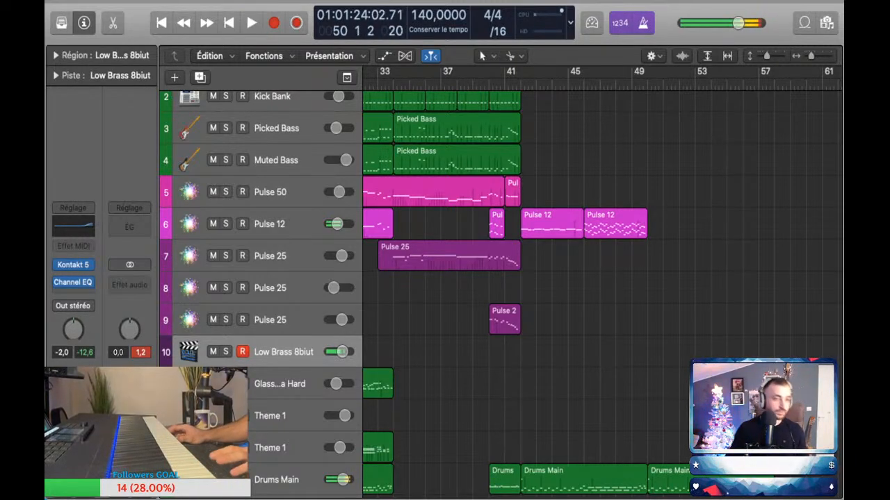
key(shift+r)
click(667, 352)
double_click(584, 351)
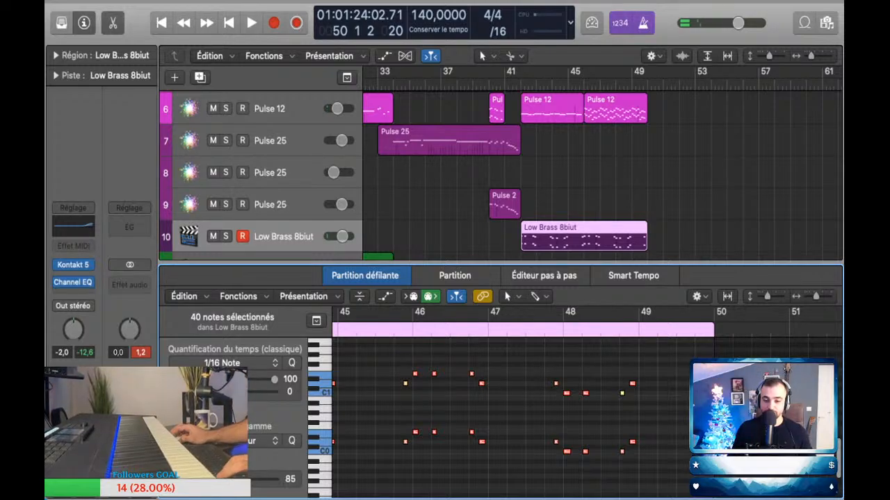
scroll(511, 418, left, 4)
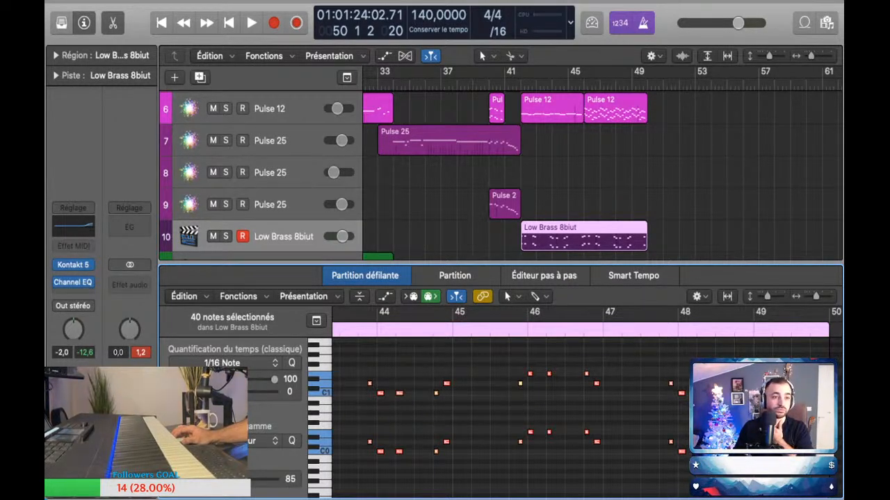
key(e)
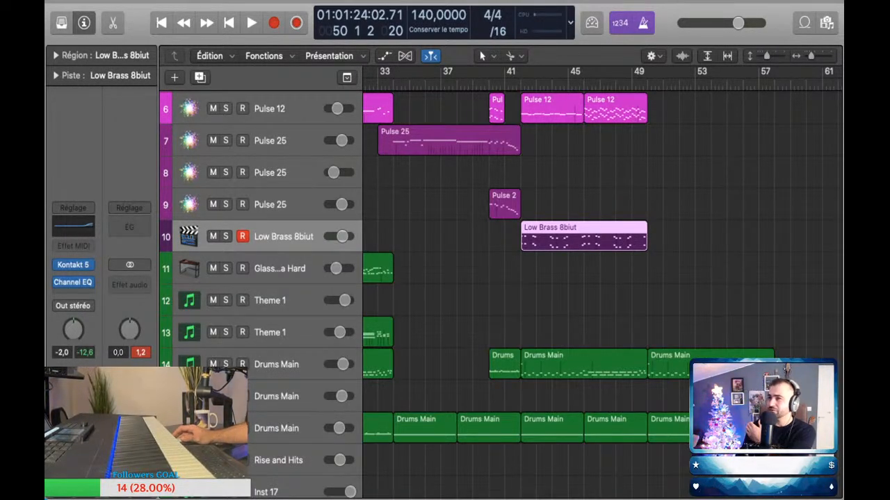
key(z)
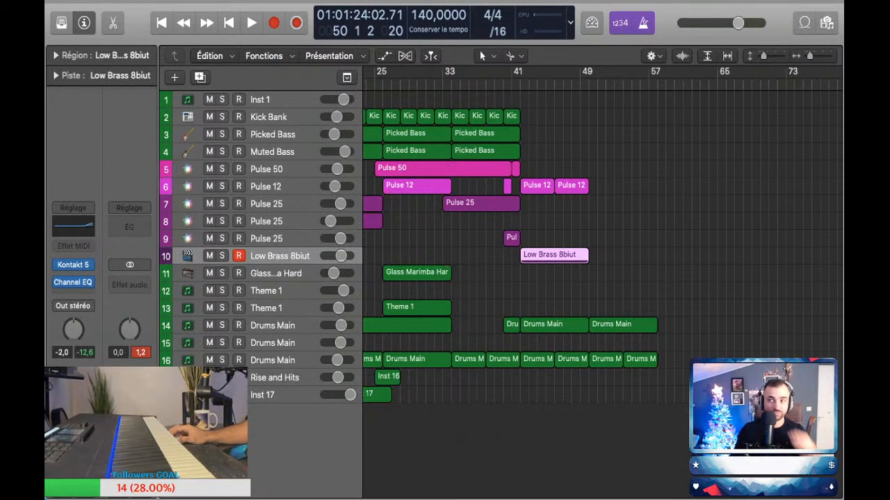
key(super+Right)
key(super+Right)
key(super+Right)
key(super+Right)
key(super+Right)
key(super+Right)
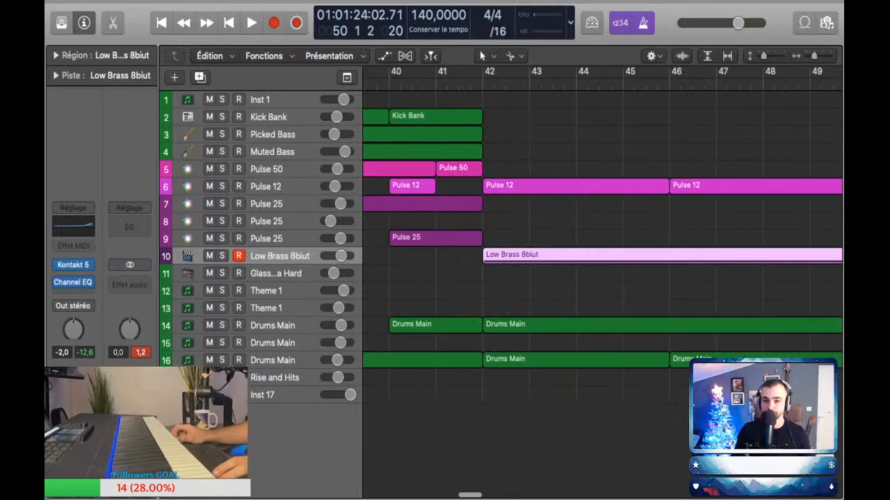
key(super+Left)
key(super+Down)
key(super+Down)
key(super+Left)
key(super+Left)
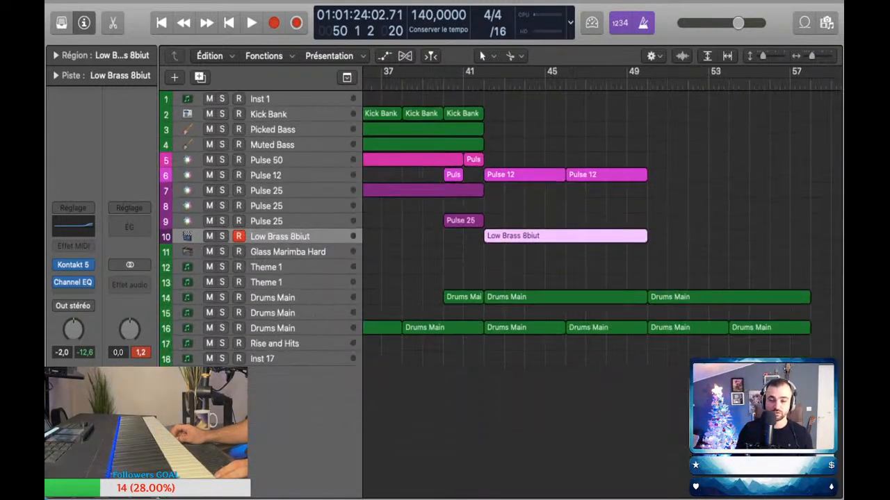
key(super+Down)
key(super+Down)
key(super+Up)
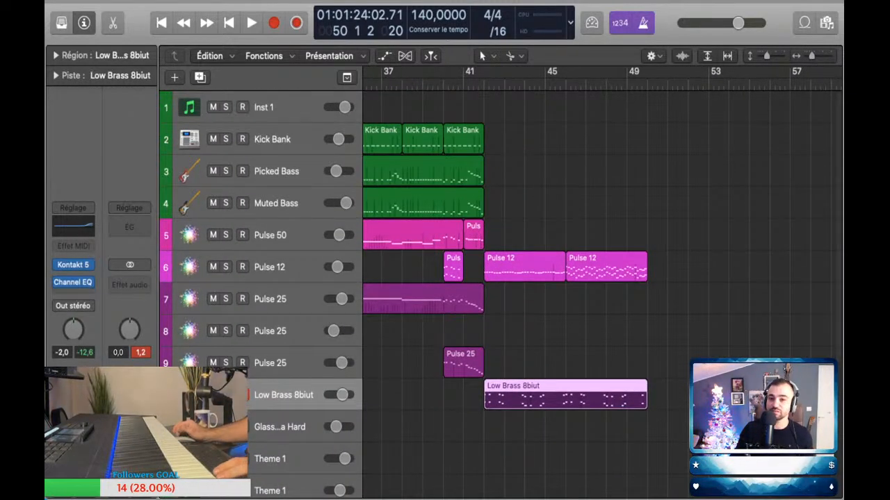
key(super+Left)
key(super+Up)
key(super+Up)
key(super+Right)
key(super+Down)
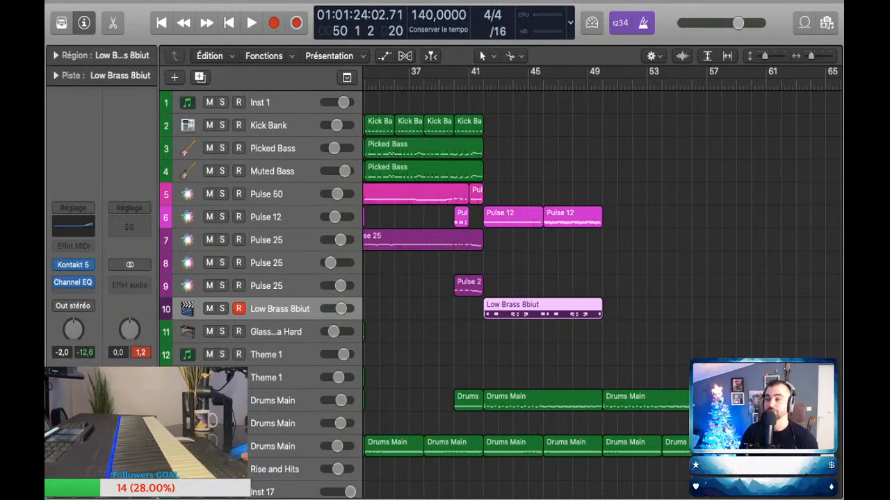
Step: Replay the earlier section from around bar 27 to bar 37 to hear how the existing parts lead towards bar 42
scroll(602, 278, right, 1)
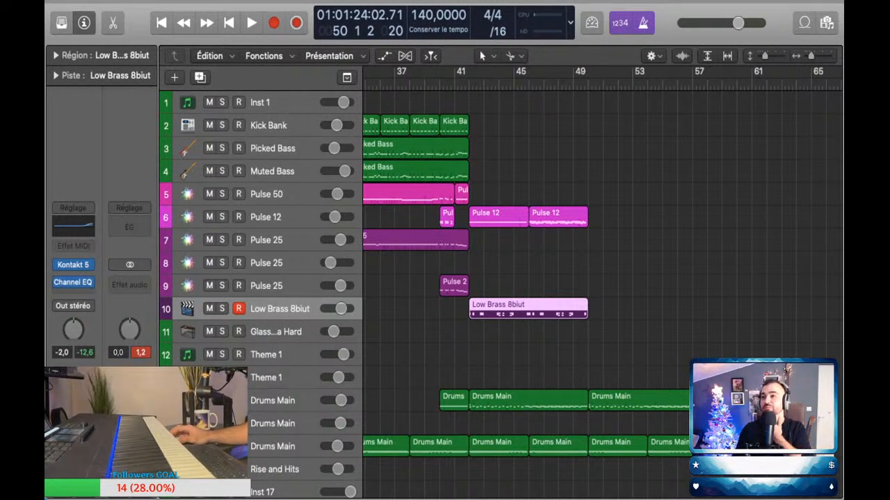
scroll(602, 278, left, 6)
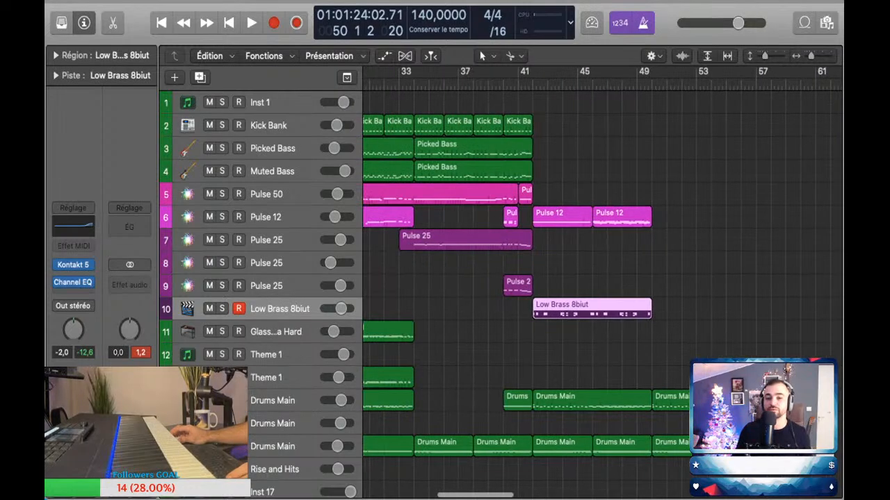
scroll(602, 278, left, 4)
scroll(602, 278, down, 5)
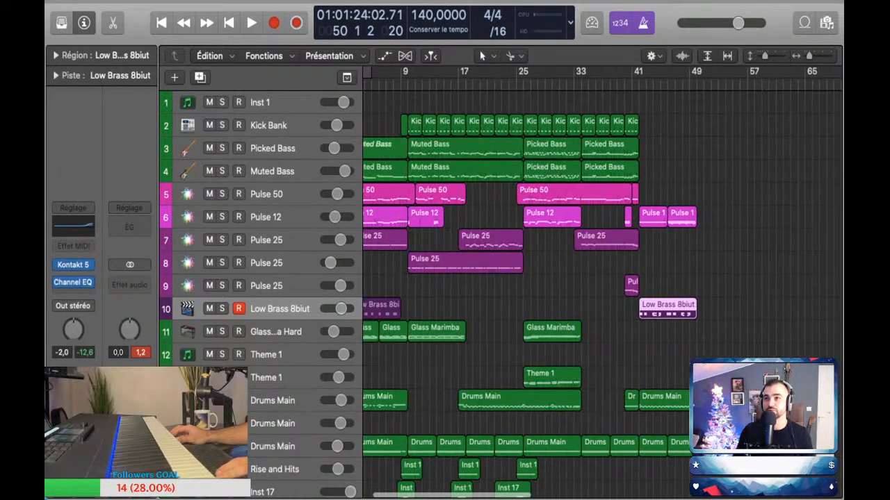
scroll(602, 278, left, 2)
scroll(602, 278, left, 1)
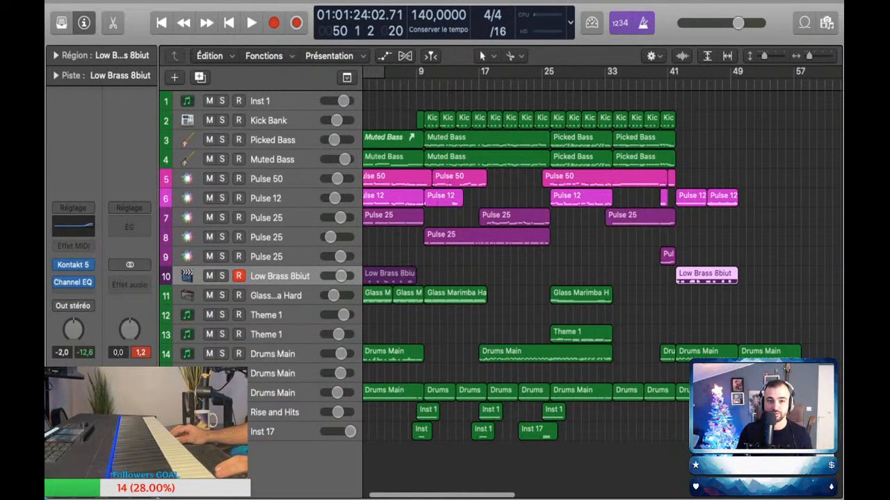
key(space)
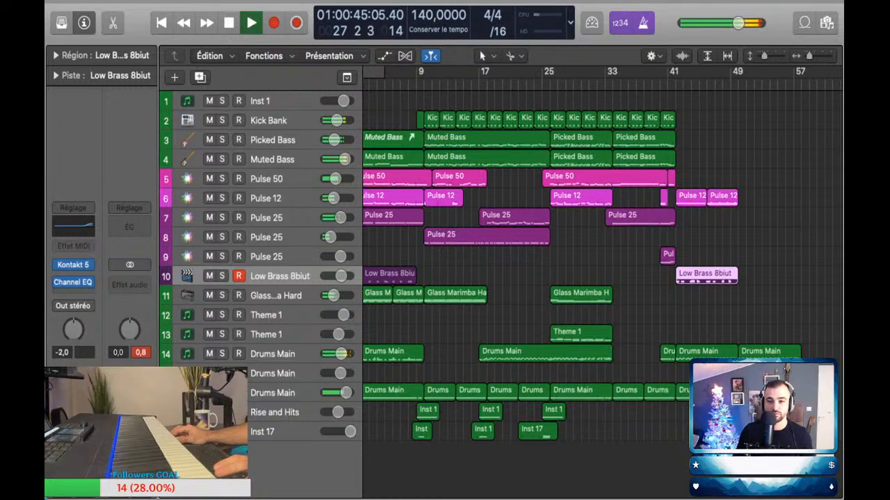
scroll(602, 278, left, 1)
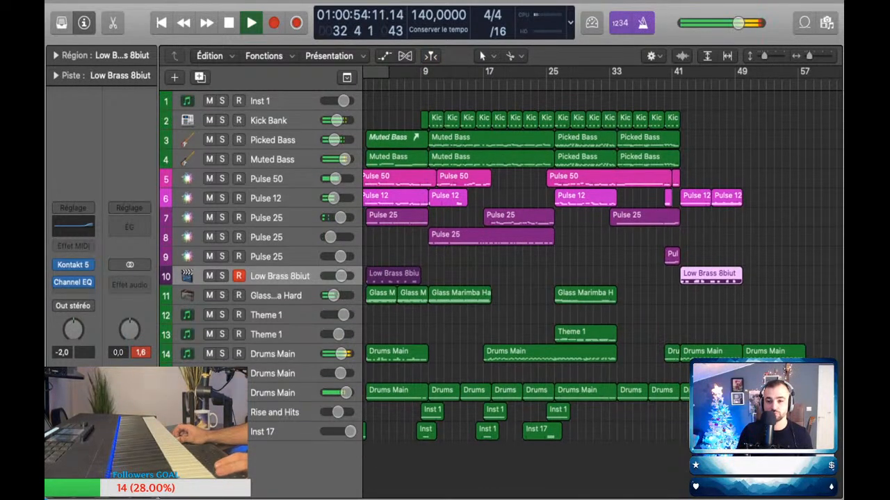
scroll(602, 278, up, 8)
scroll(602, 278, down, 3)
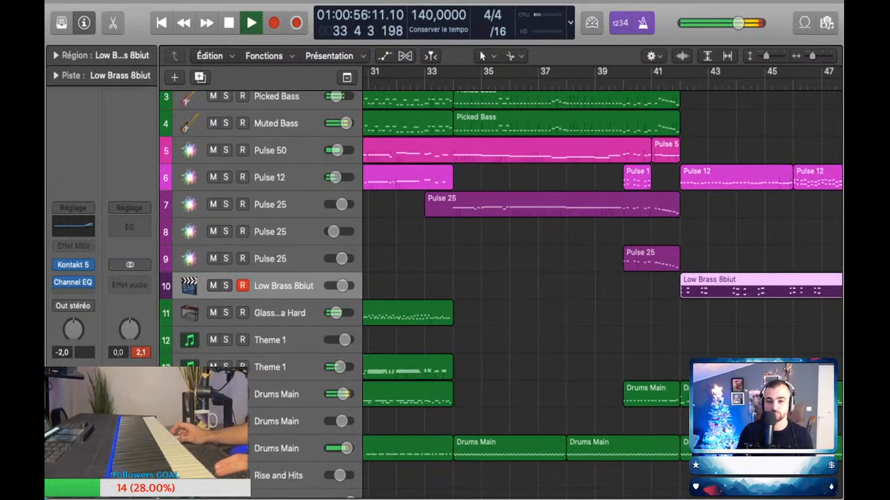
scroll(602, 278, up, 1)
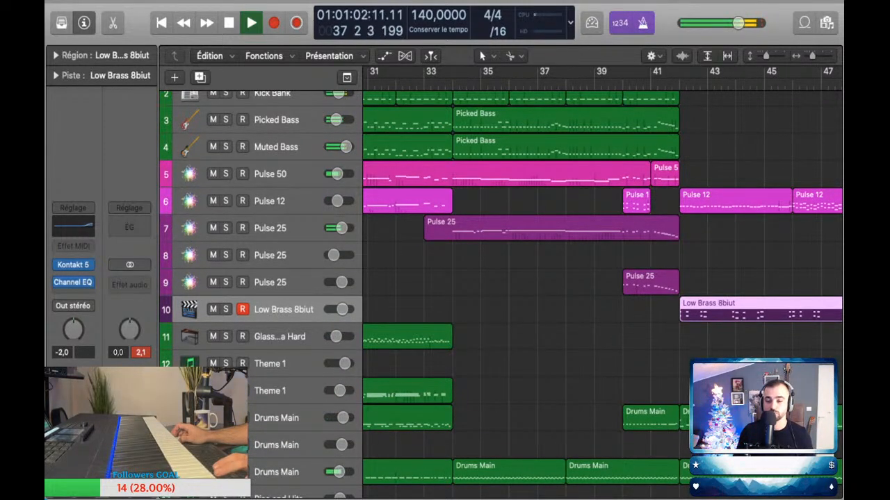
key(space)
scroll(601, 278, up, 3)
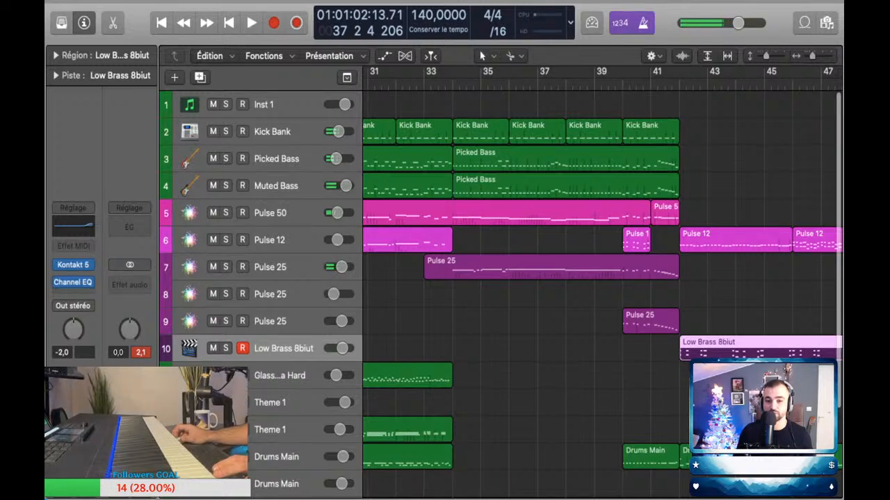
scroll(667, 335, up, 4)
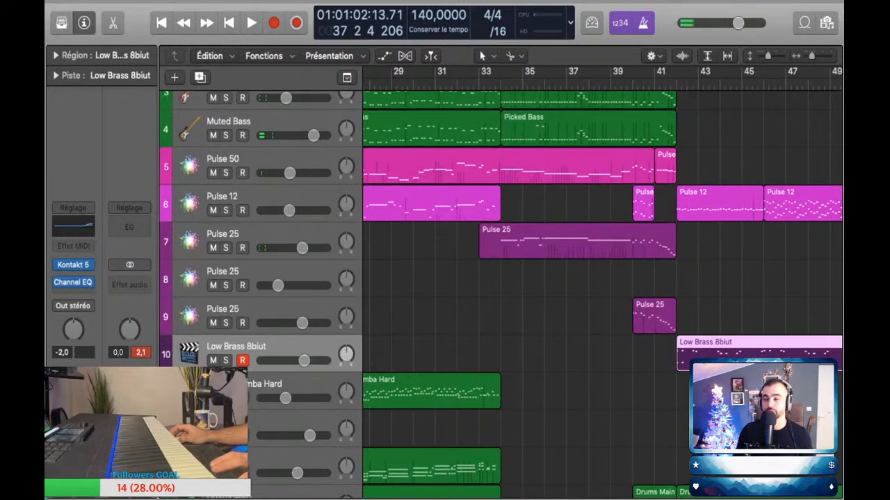
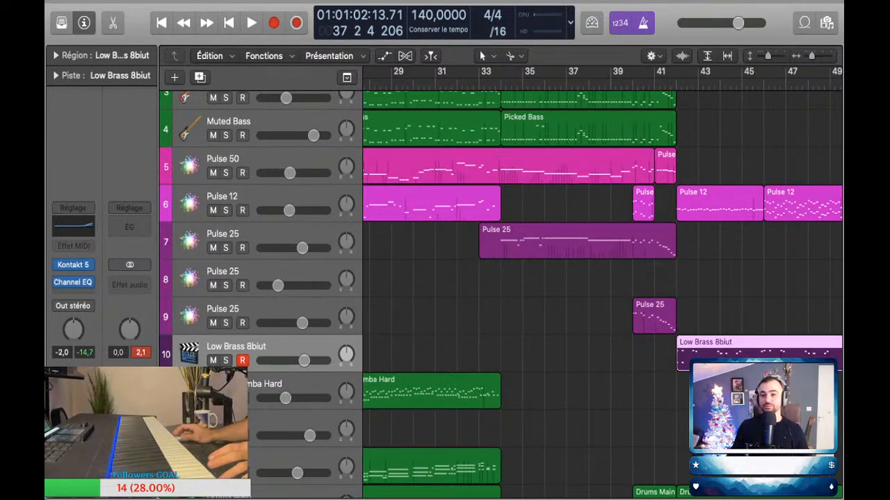
Step: Play back the section from about bar 33 to bar 40 and rehearse a part on the Pulse 25 track 8
key(space)
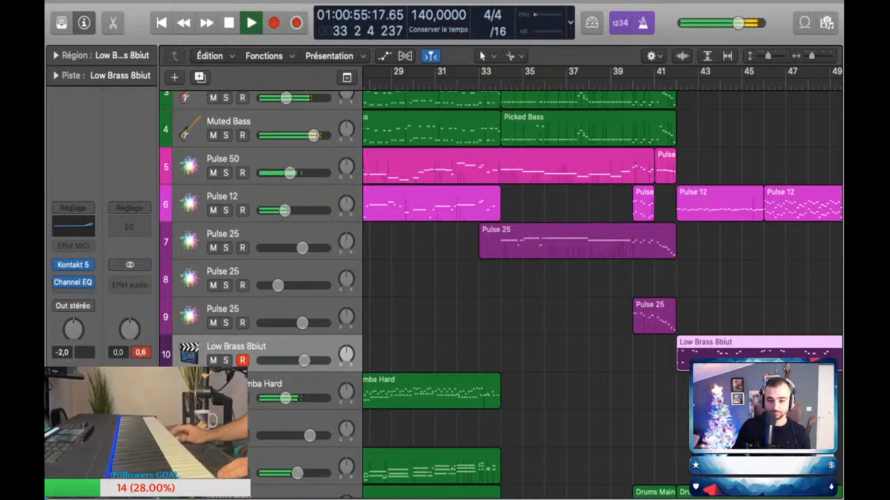
scroll(500, 278, up, 5)
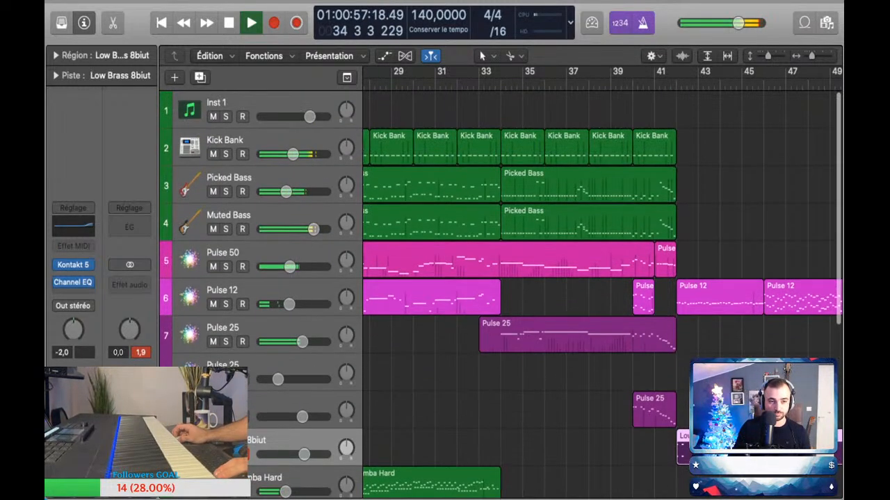
click(224, 376)
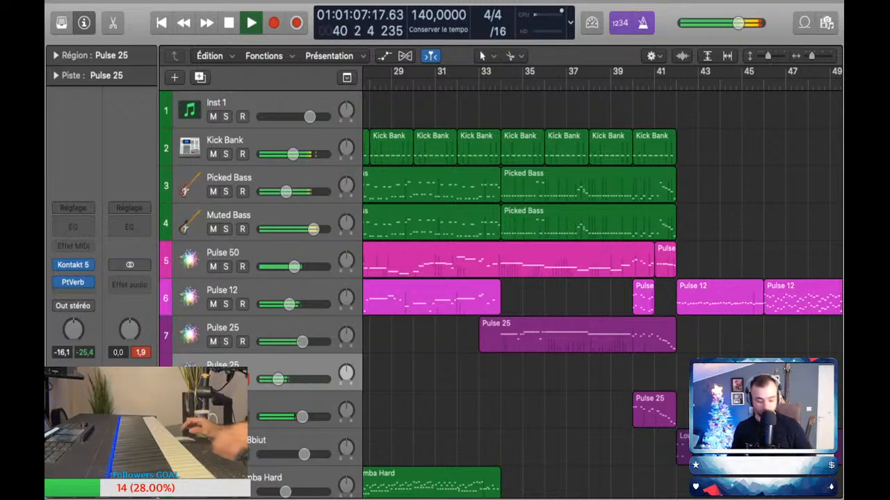
key(space)
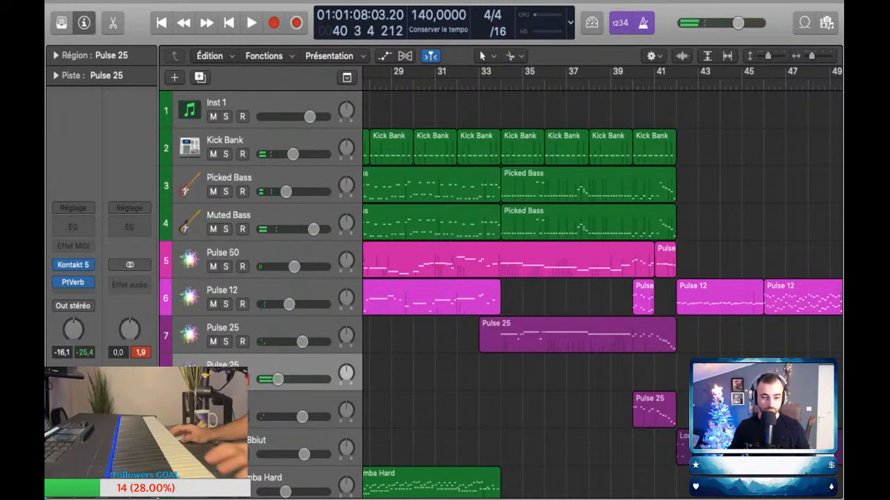
Step: Raise the volume automation of Pulse 25 track 8 to -10.4 dB
key(a)
click(463, 403)
click(468, 403)
drag(469, 403, 468, 399)
key(a)
Step: Perform the Pulse 25 part on track 8 over playback and capture it as a region spanning bars 34 to 42
key(space)
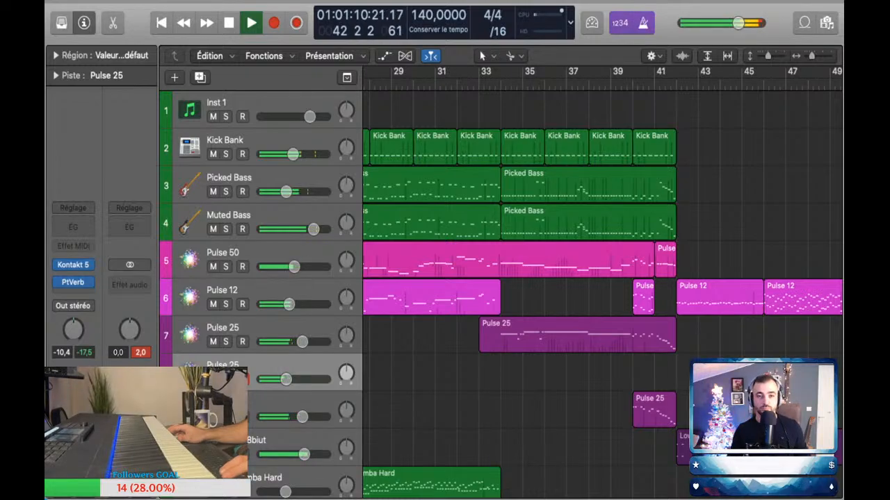
key(shift+r)
key(space)
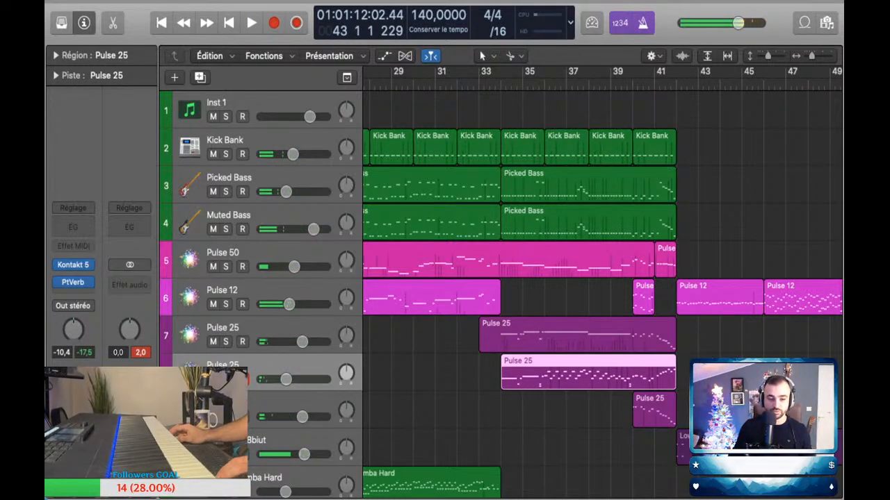
Step: Set the volume automation of Pulse 25 track 8 to -8.2 dB
key(a)
drag(469, 399, 469, 395)
key(a)
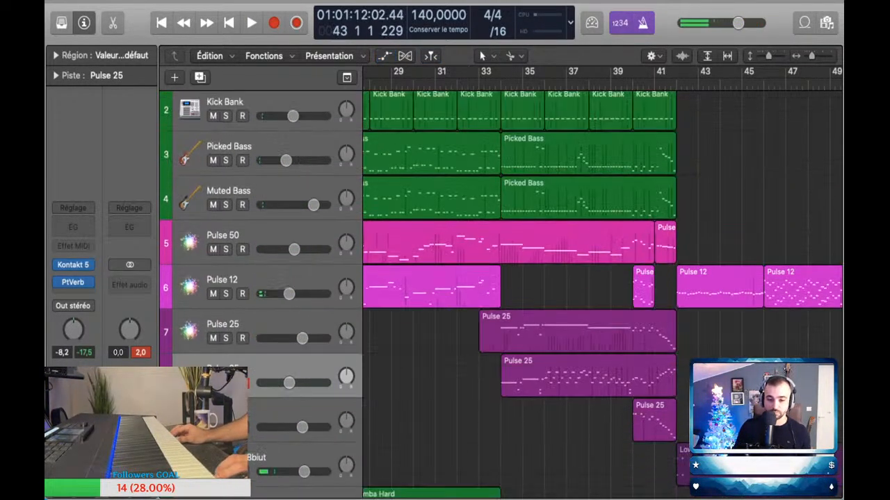
Step: Replay the arrangement from bar 33 towards bar 41 and review the new Pulse 25 region's notes in the piano roll
scroll(602, 292, down, 5)
scroll(602, 292, up, 3)
click(506, 84)
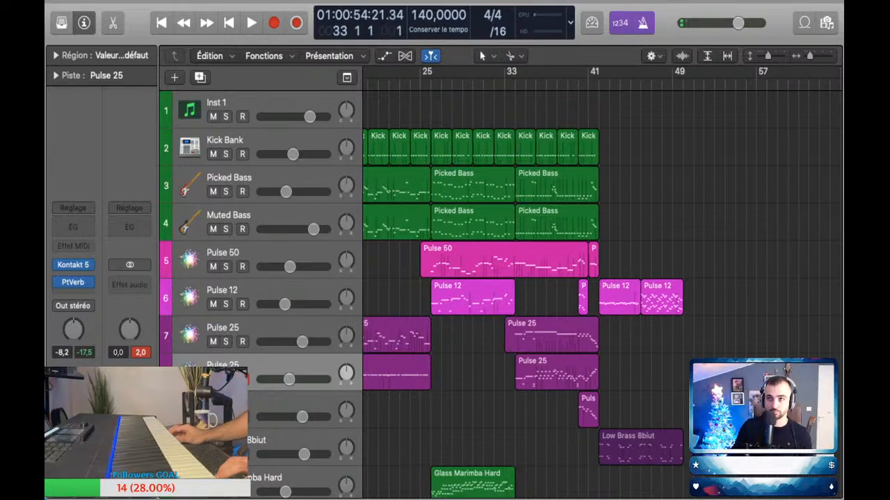
key(space)
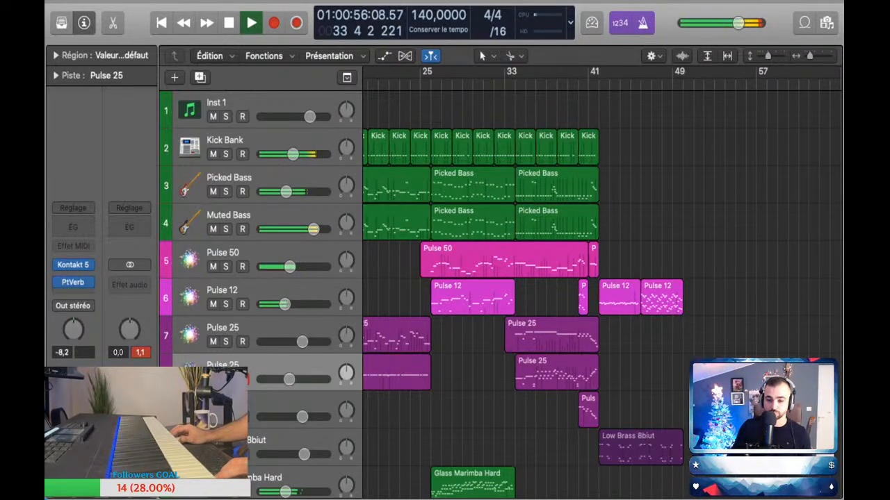
double_click(556, 373)
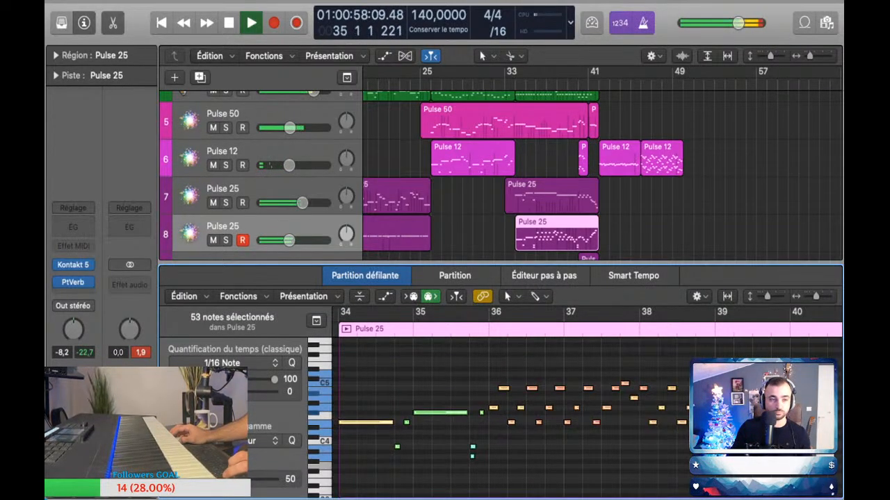
key(p)
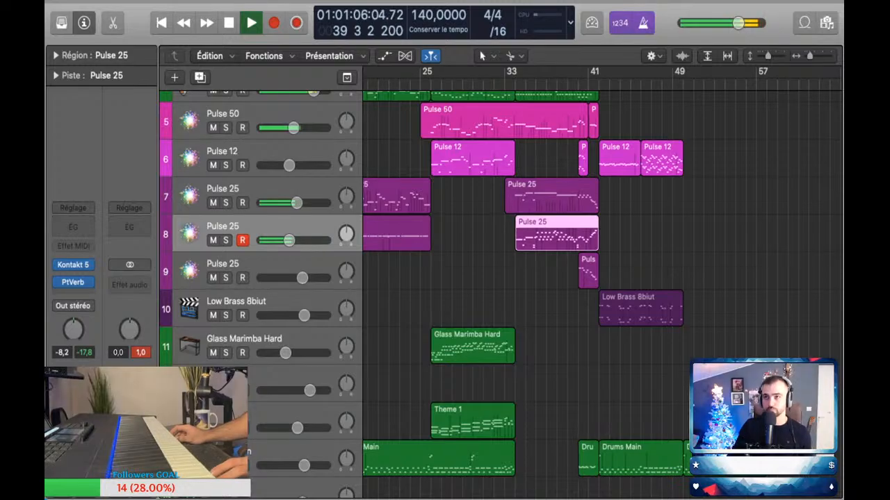
scroll(631, 278, up, 3)
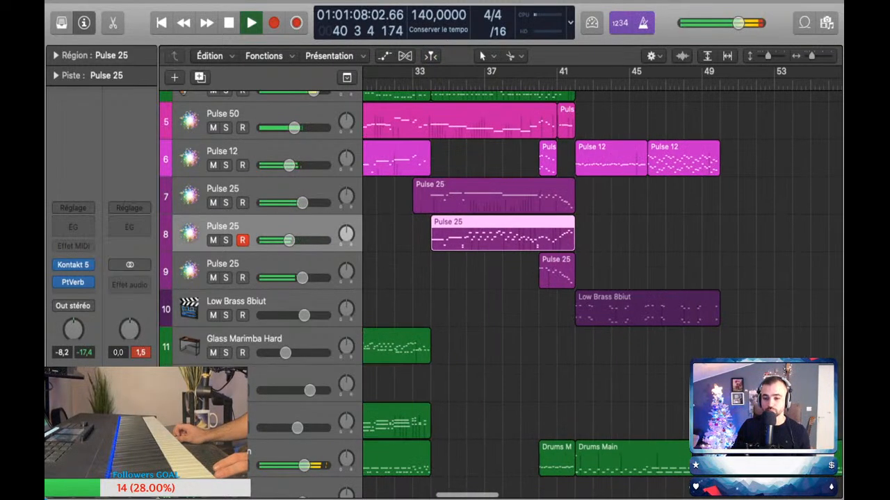
scroll(631, 278, down, 5)
key(space)
Step: Perform a drum fill on Drums Main track 15, capture it as a region spanning bars 40 to 43, and check its notes in the piano roll
click(230, 320)
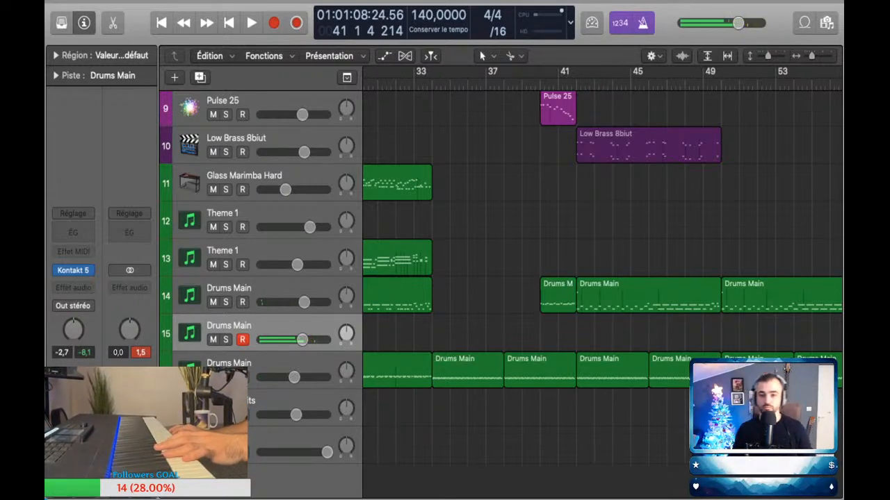
key(space)
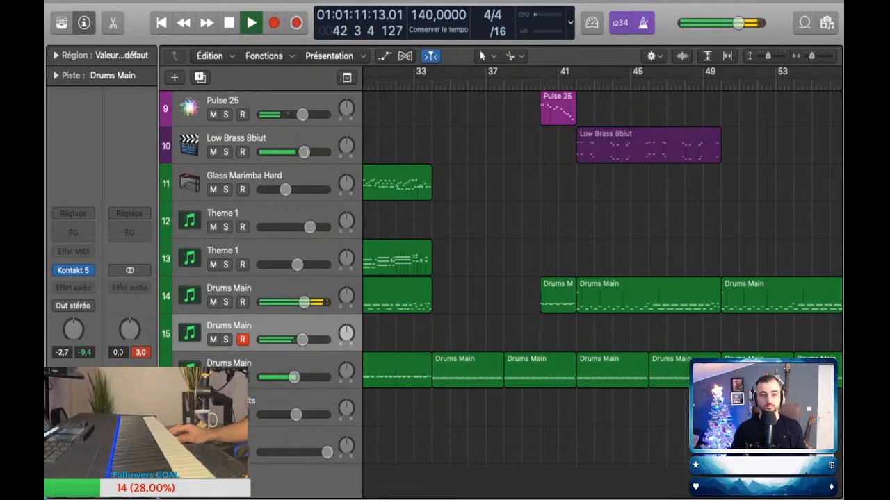
key(shift+r)
key(p)
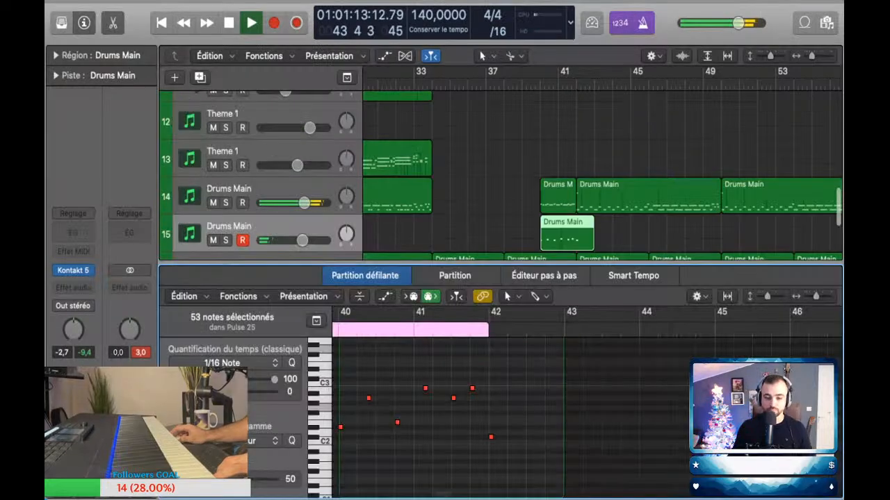
key(p)
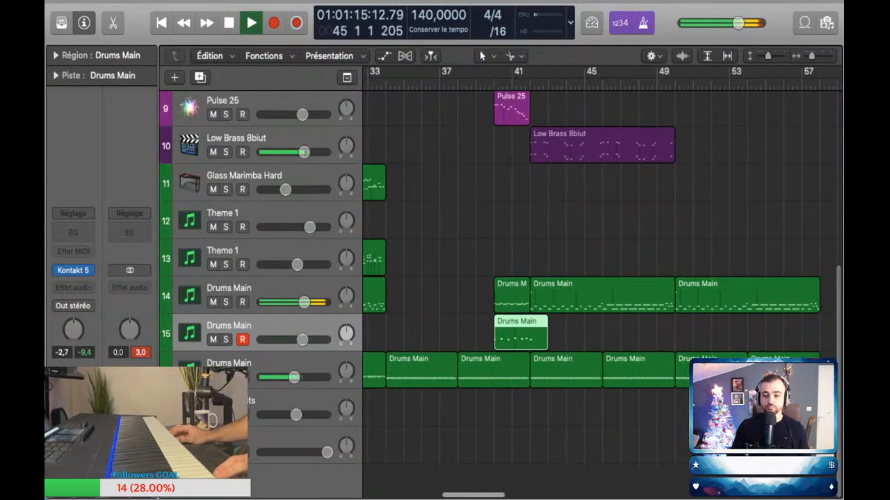
Step: Listen to the new section up to about bar 48, then replay the transition around bar 41 with the captured drum fill
scroll(602, 292, left, 4)
scroll(602, 292, up, 3)
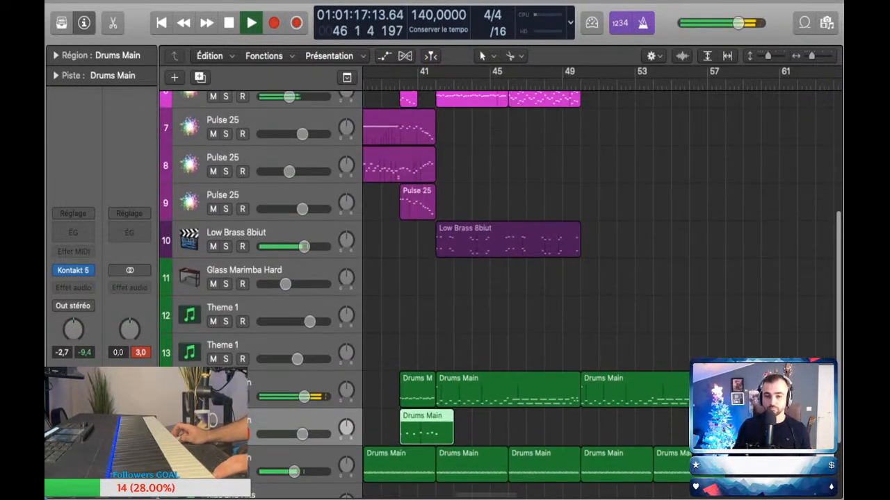
scroll(602, 292, right, 1)
scroll(602, 292, left, 1)
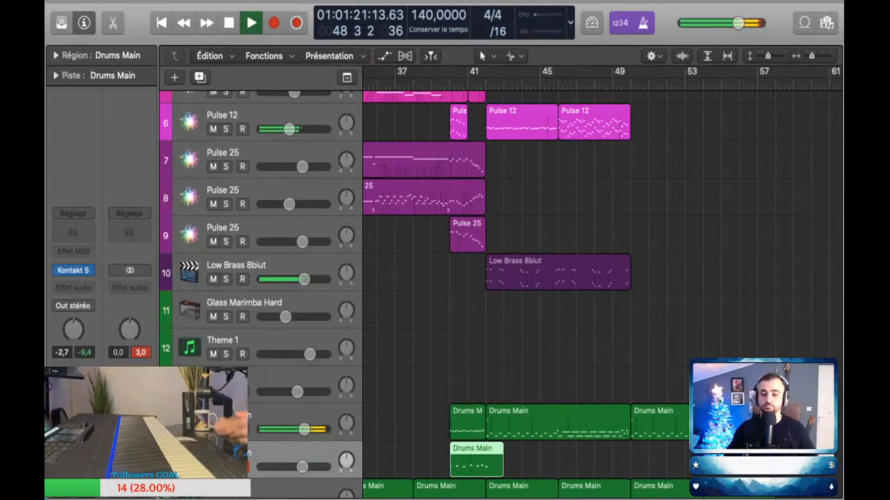
key(space)
key(space)
scroll(602, 291, up, 6)
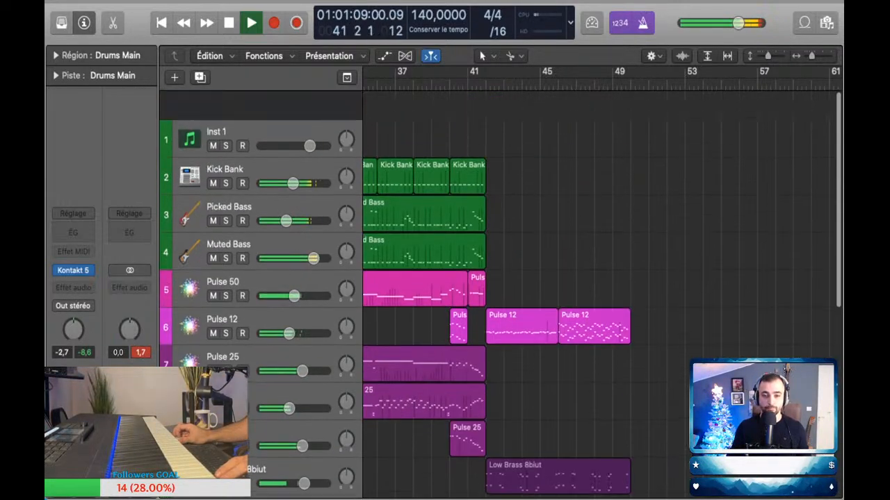
key(space)
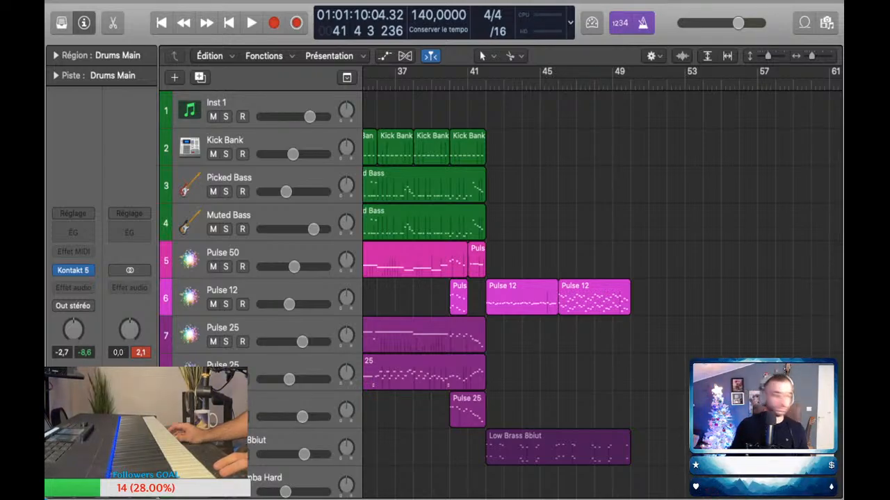
Step: Perform a bass line on the Picked Bass track over playback and capture it as a region spanning bars 42 to 58
click(229, 179)
key(space)
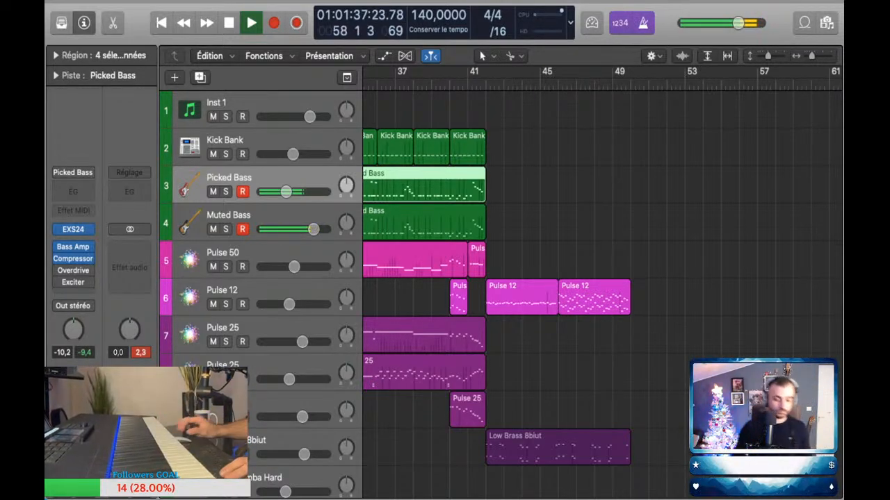
click(297, 22)
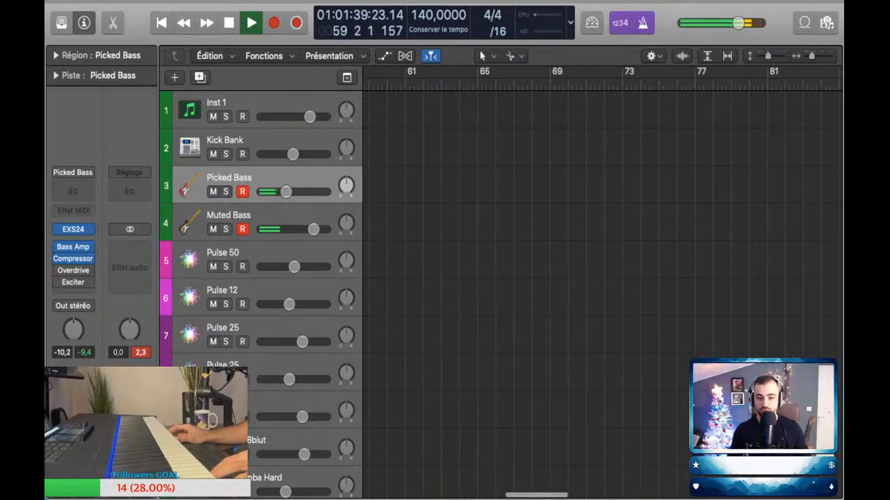
scroll(602, 292, left, 6)
Step: Replace the new Muted Bass take with a copy of the Picked Bass region at bars 42 to 58
click(660, 333)
click(577, 224)
key(Delete)
drag(577, 187, 577, 224)
shift+click(577, 187)
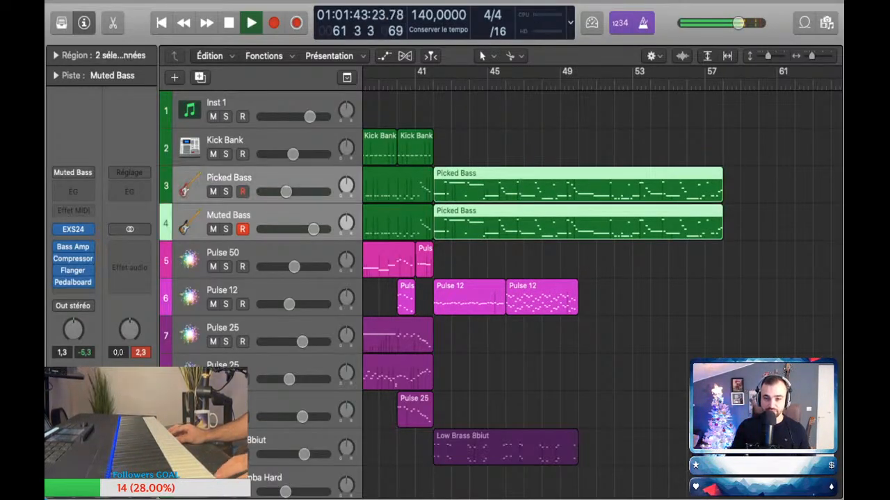
Step: Select all notes of both new bass regions in the piano roll and review them
key(p)
key(super+a)
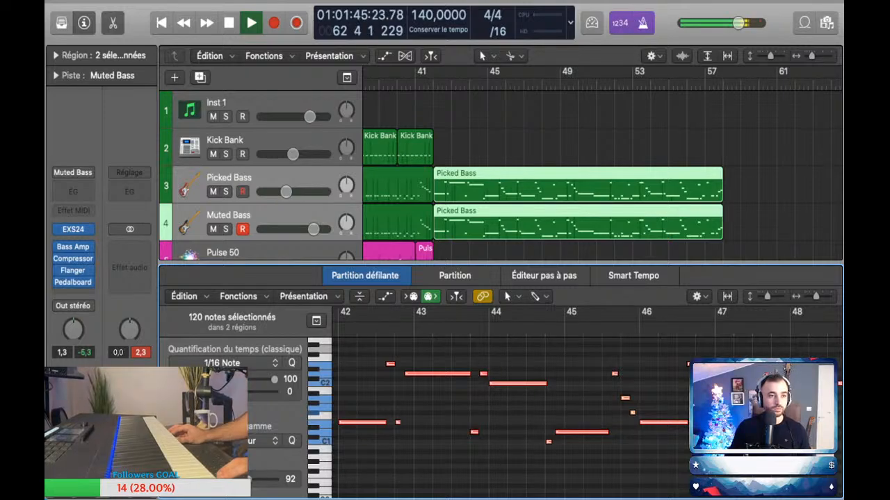
key(p)
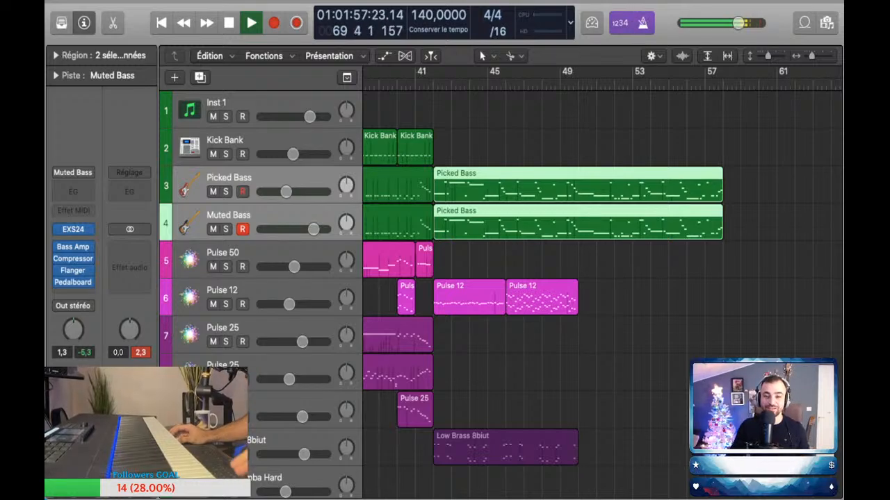
Step: Turn off the metronome click and play the arrangement from bar 40 to hear the new bass line enter
key(r)
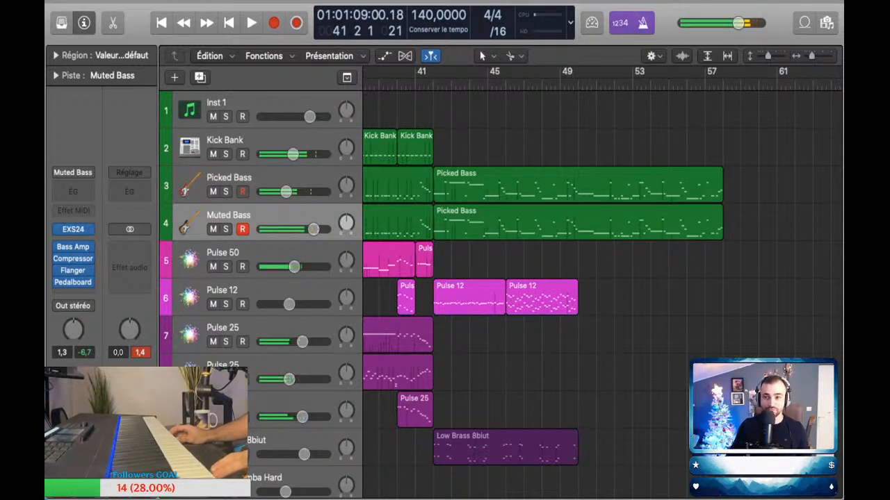
key(k)
scroll(601, 291, left, 2)
scroll(601, 292, left, 3)
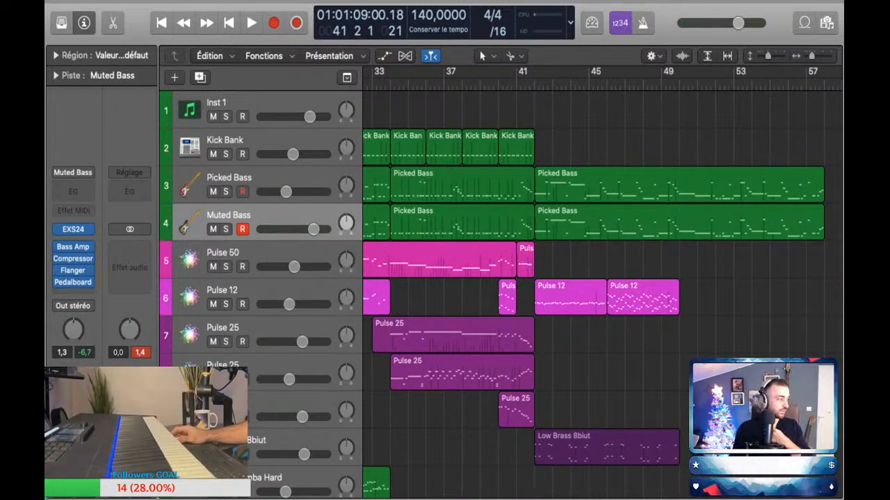
scroll(602, 292, left, 1)
scroll(601, 291, right, 1)
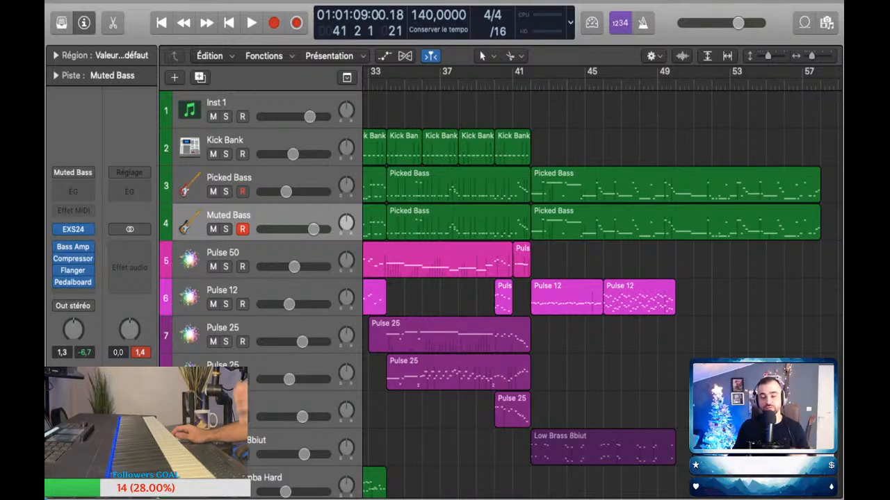
key(comma)
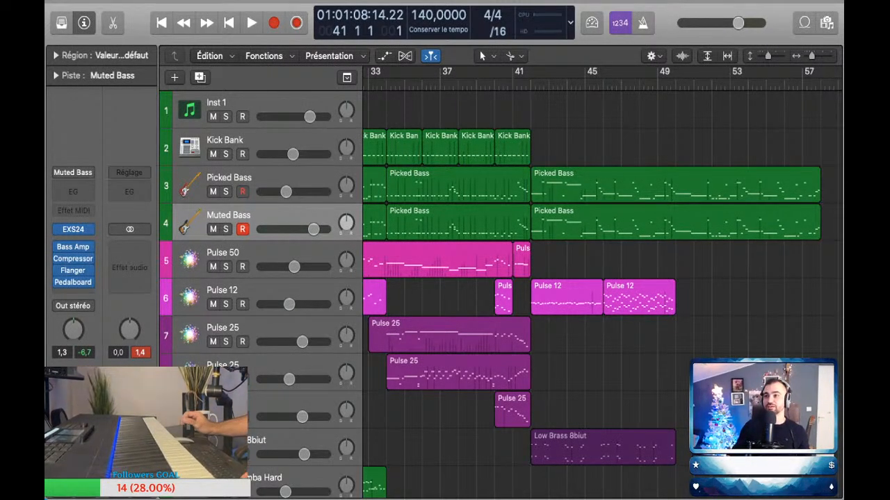
key(comma)
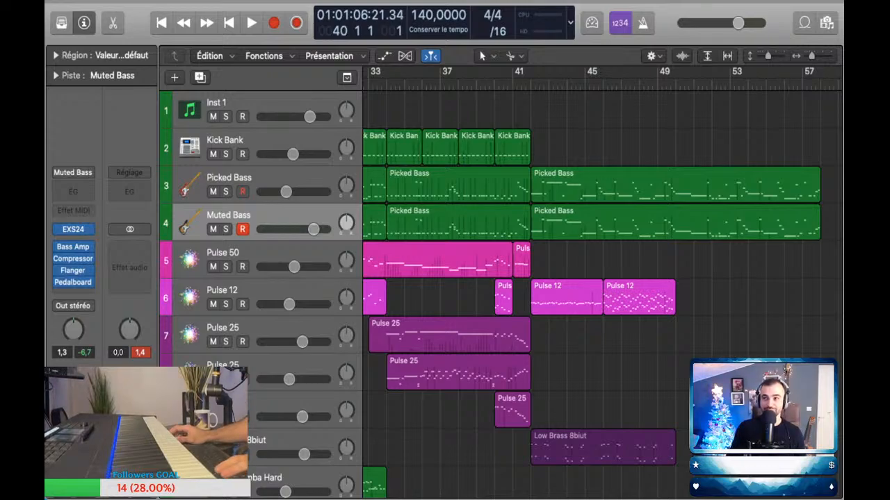
key(space)
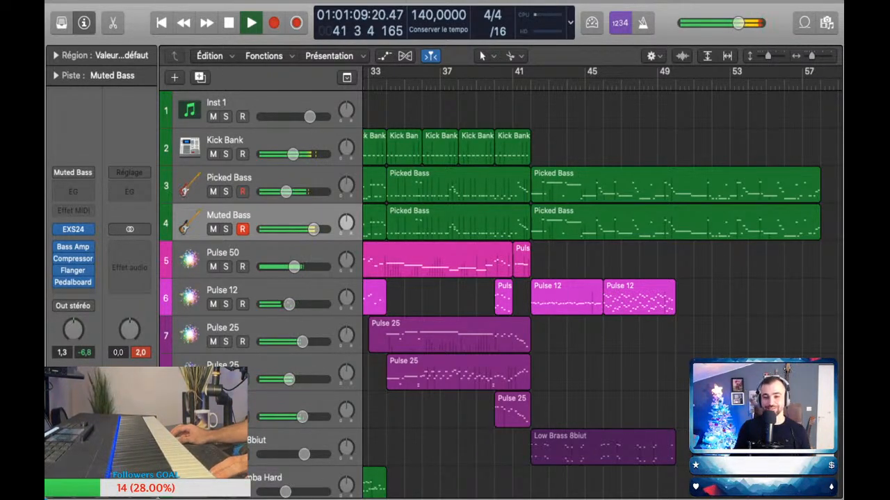
Step: Duplicate the four Kick Bank regions of bars 34 to 42 twice, filling bars 42 to 58
drag(578, 143, 386, 142)
key(super+r)
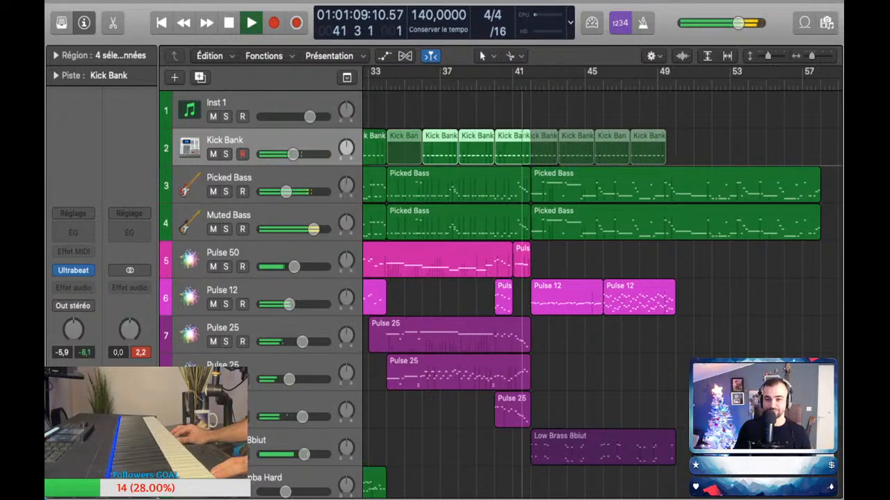
key(super+r)
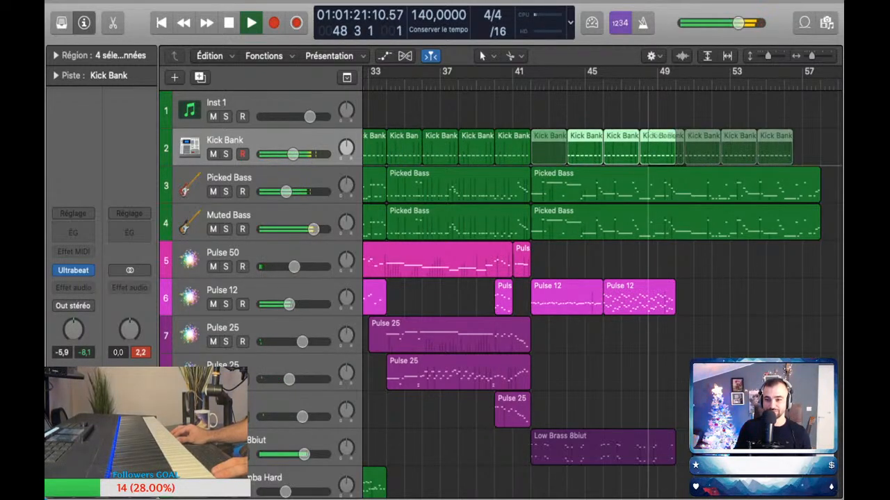
Step: Perform another fill on Drums Main track 15 over playback and capture it as a region around bars 49 to 51
scroll(597, 292, left, 2)
scroll(598, 292, down, 10)
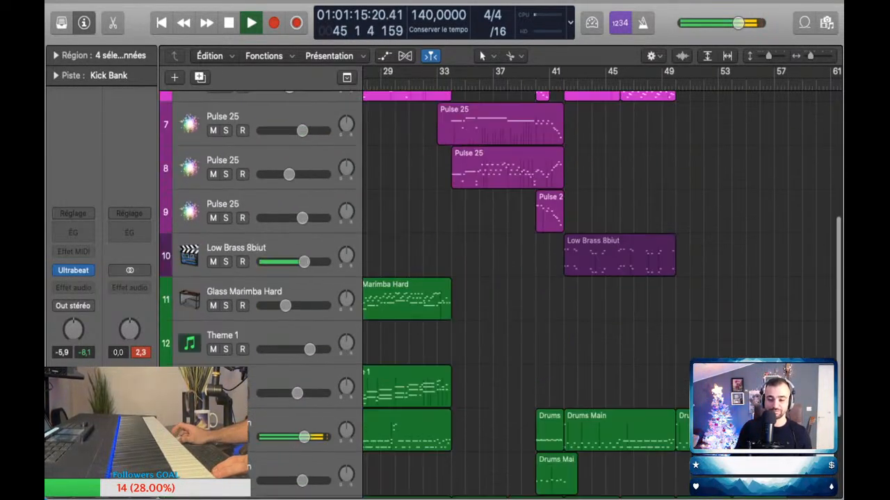
click(556, 317)
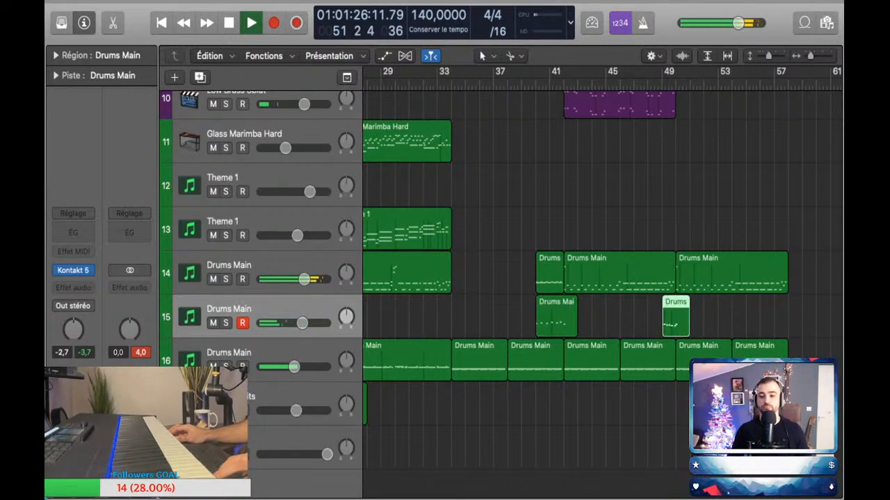
Step: Check the notes of the new fill on Drums Main track 15 in the piano roll and stop playback
key(p)
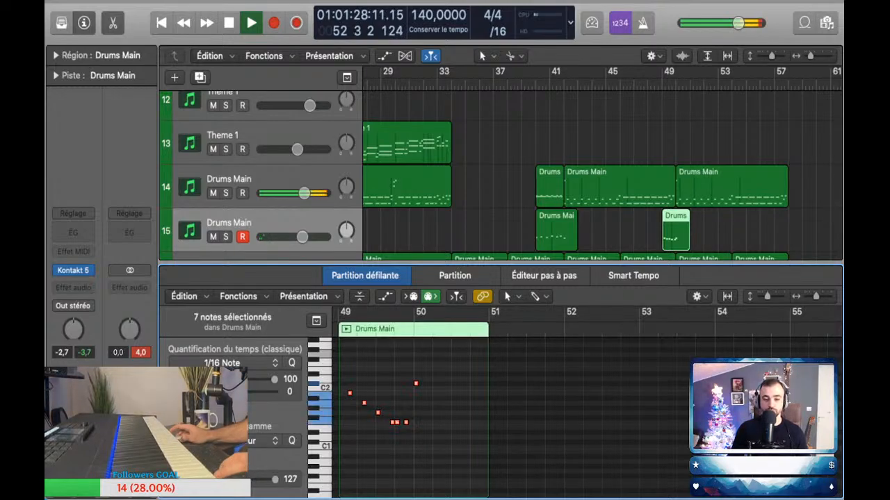
key(space)
key(p)
Step: Look over the tracks and the empty space after bar 42 to see which parts the new section still needs
scroll(556, 278, up, 3)
scroll(556, 278, down, 3)
scroll(556, 278, up, 5)
scroll(556, 278, down, 3)
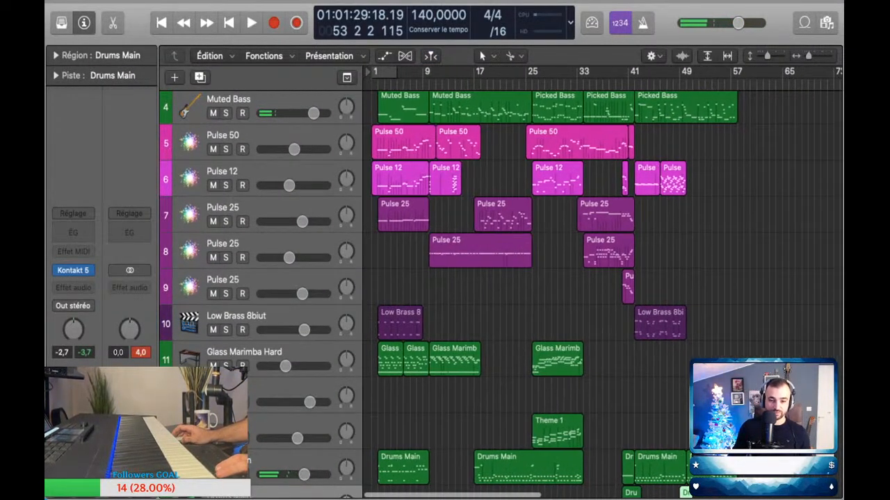
scroll(556, 278, right, 1)
scroll(556, 278, up, 3)
scroll(556, 278, right, 3)
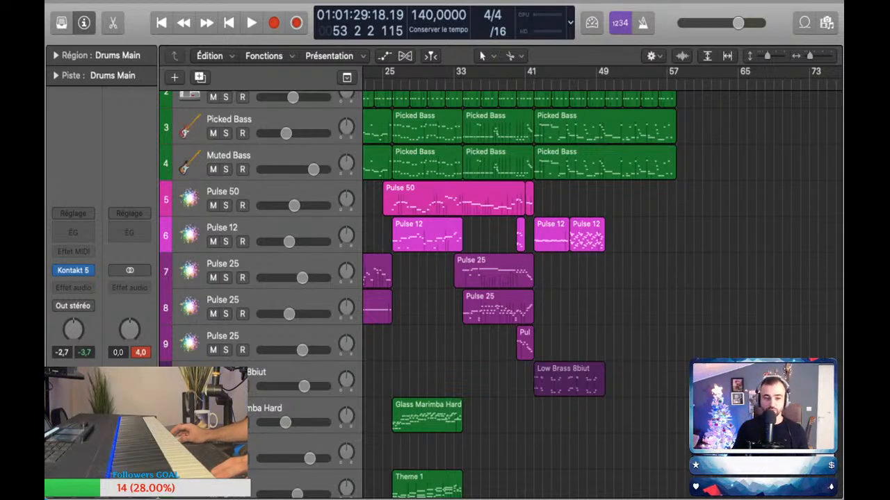
scroll(529, 278, down, 5)
scroll(491, 278, up, 3)
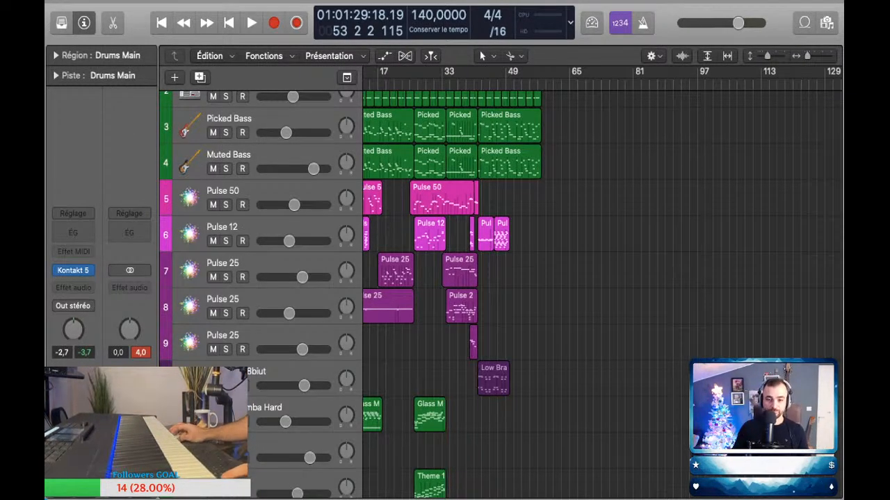
scroll(601, 283, right, 3)
scroll(463, 283, up, 5)
scroll(601, 282, left, 3)
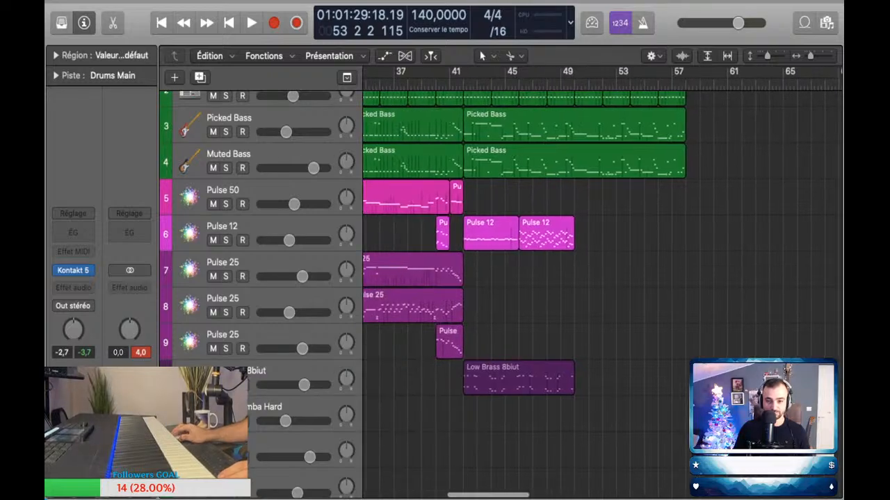
Step: Place the playhead at bar 41 and compare the new section's layers with the arrangement's earlier sections
click(450, 85)
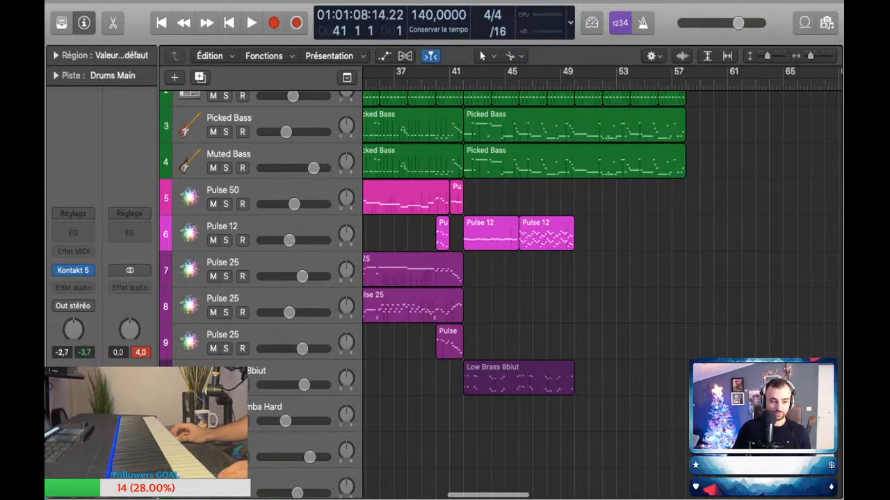
scroll(601, 283, up, 2)
scroll(601, 283, left, 1)
scroll(601, 283, left, 5)
scroll(601, 283, down, 4)
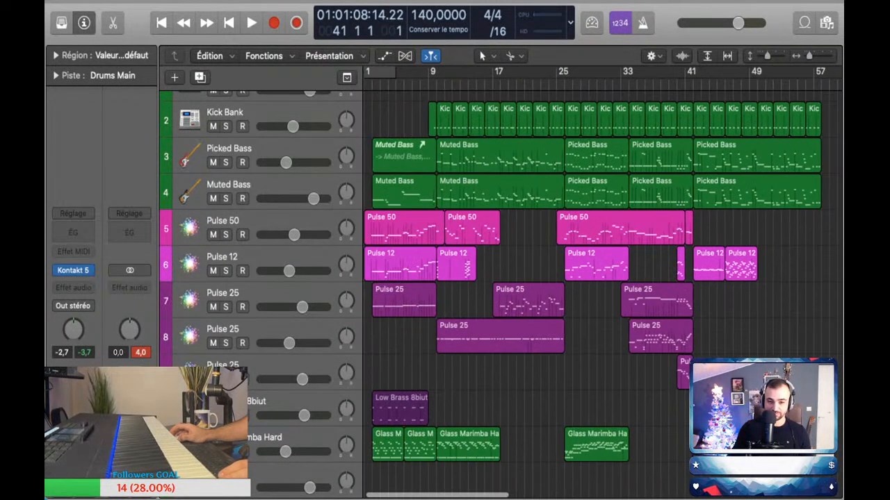
scroll(601, 283, down, 5)
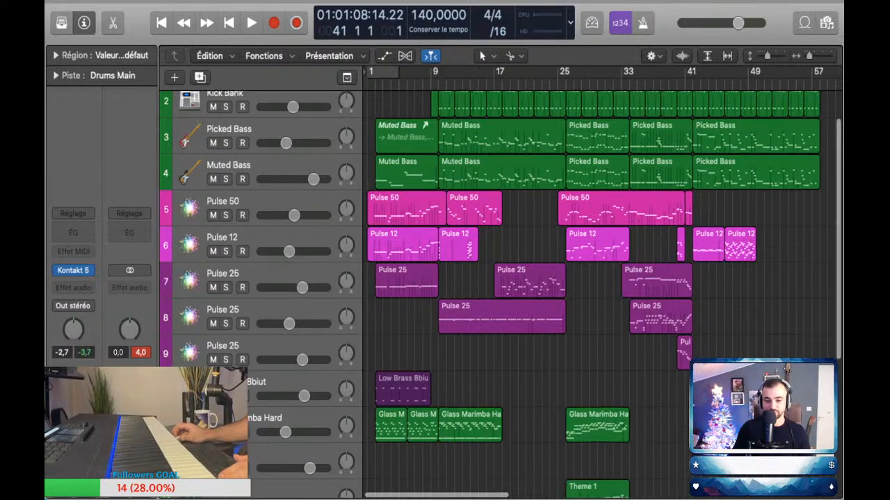
scroll(601, 283, up, 6)
scroll(601, 283, down, 5)
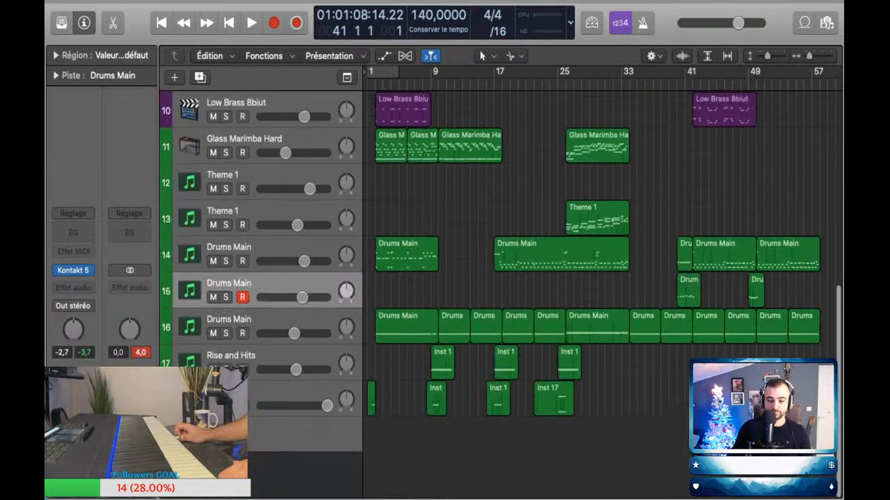
scroll(601, 283, up, 4)
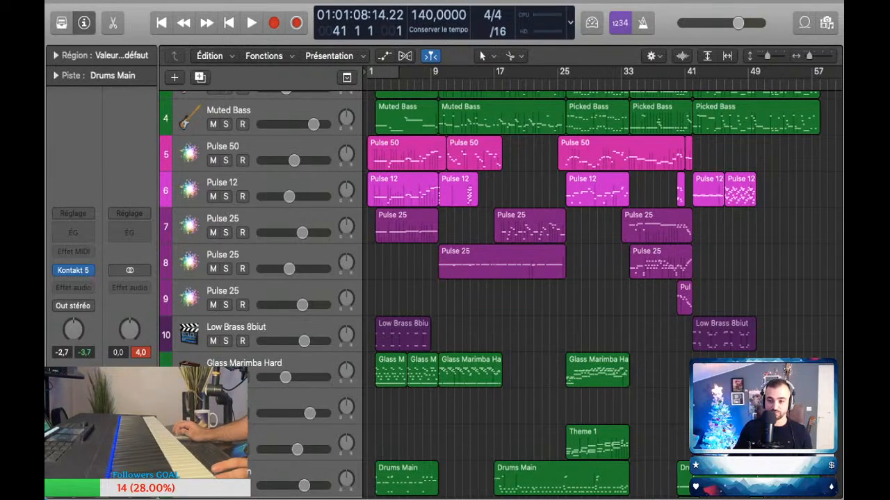
key(super+Right)
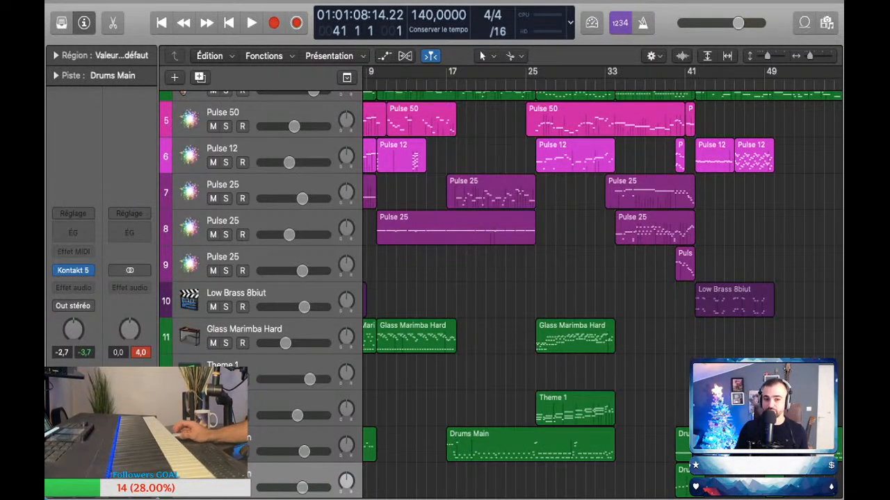
scroll(602, 285, up, 5)
scroll(602, 285, right, 8)
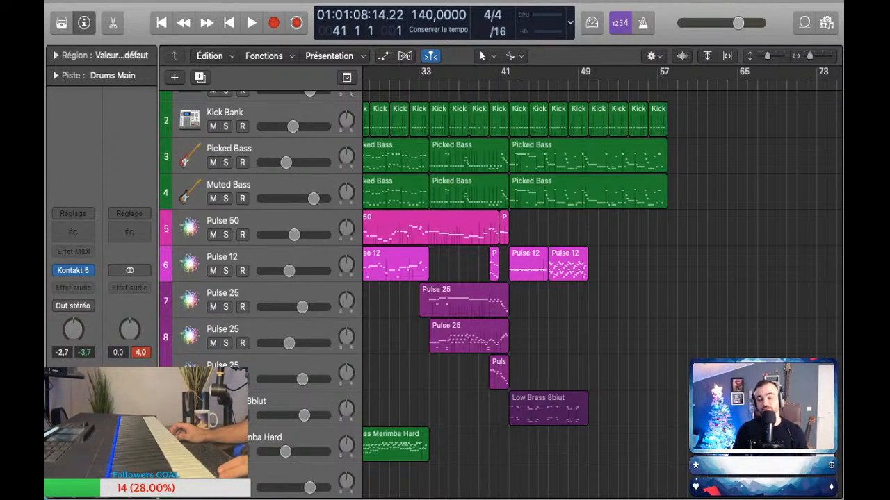
scroll(547, 278, up, 2)
scroll(548, 278, down, 3)
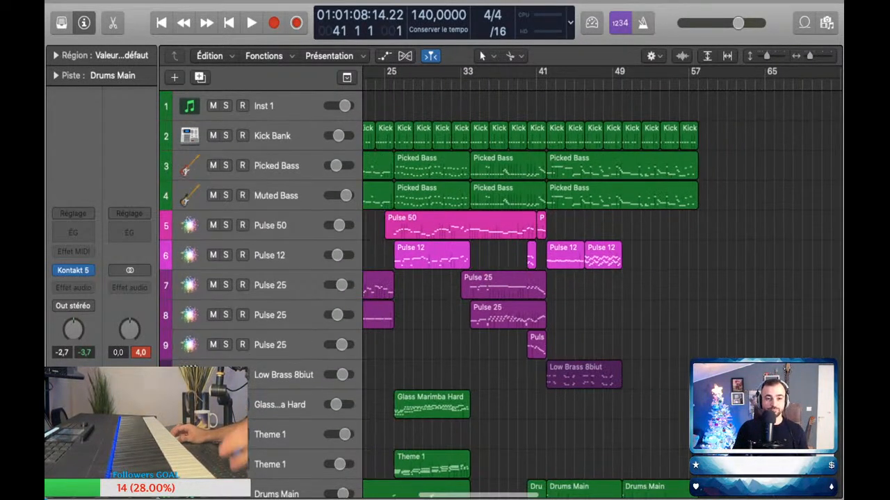
scroll(602, 278, left, 2)
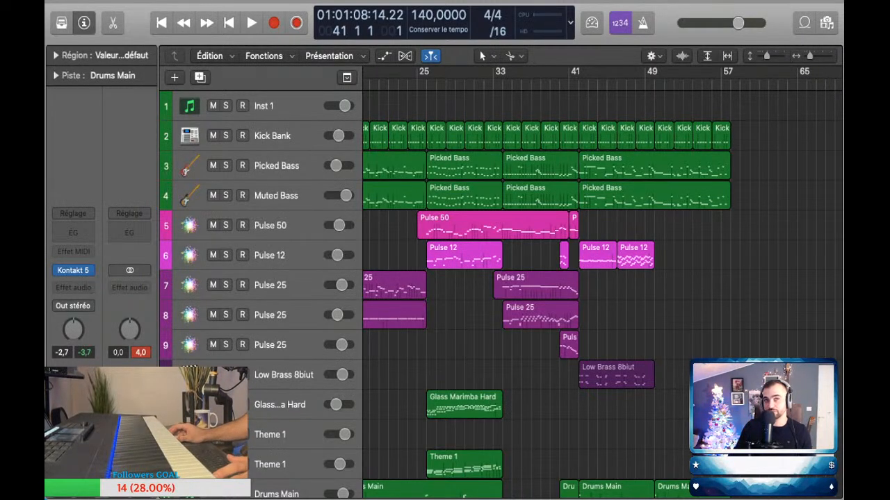
Step: Move the playhead back to bar 40 and briefly play the lead-in to the new section
key(comma)
scroll(602, 278, down, 1)
scroll(602, 278, right, 1)
scroll(528, 187, up, 5)
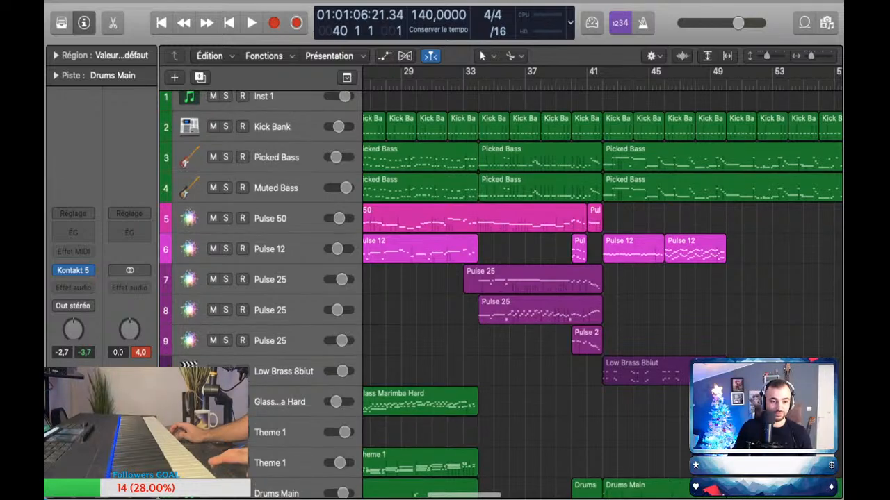
key(space)
key(space)
Step: Select the Pulse 25 tracks 7, 8 and 9 in turn and try out their sounds
scroll(602, 278, left, 10)
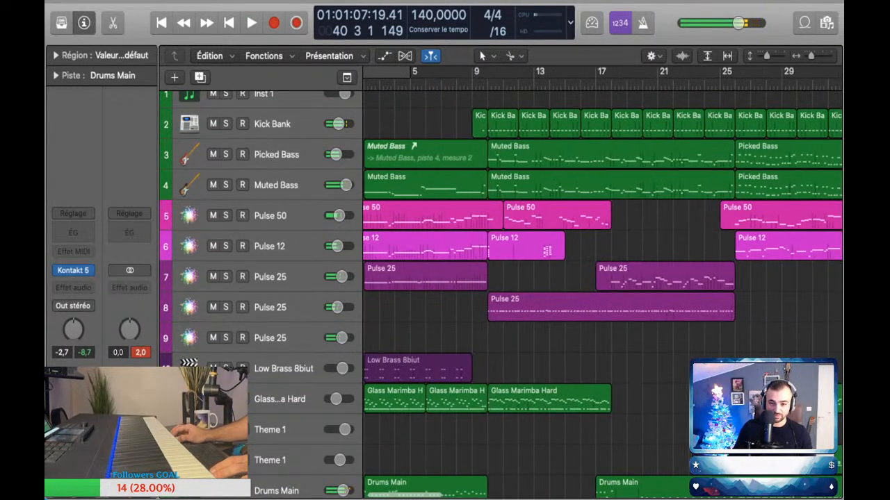
scroll(602, 278, right, 15)
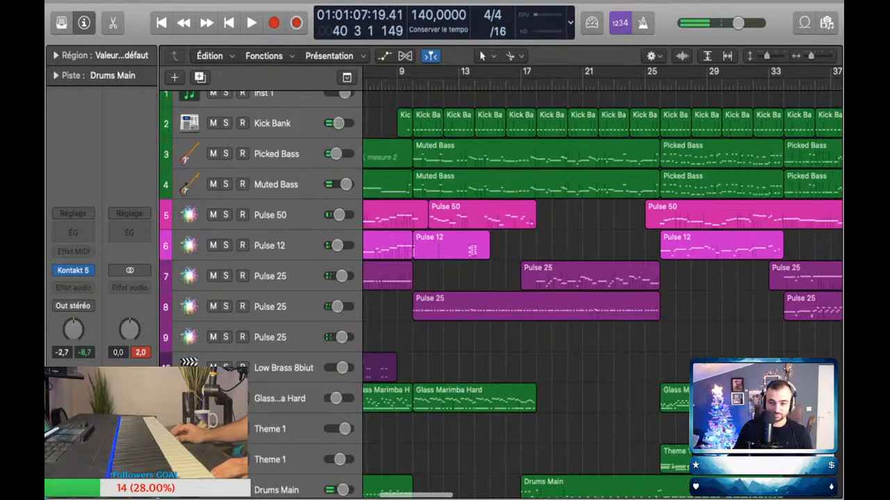
scroll(602, 278, left, 2)
click(292, 276)
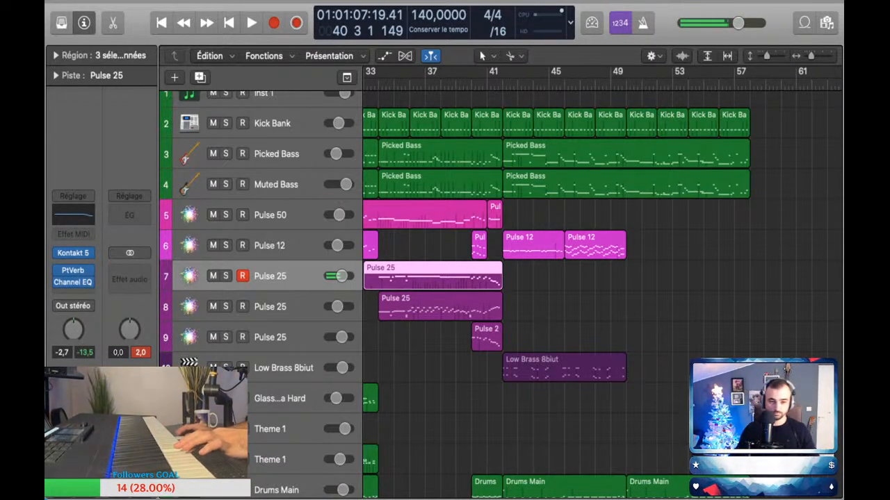
click(292, 307)
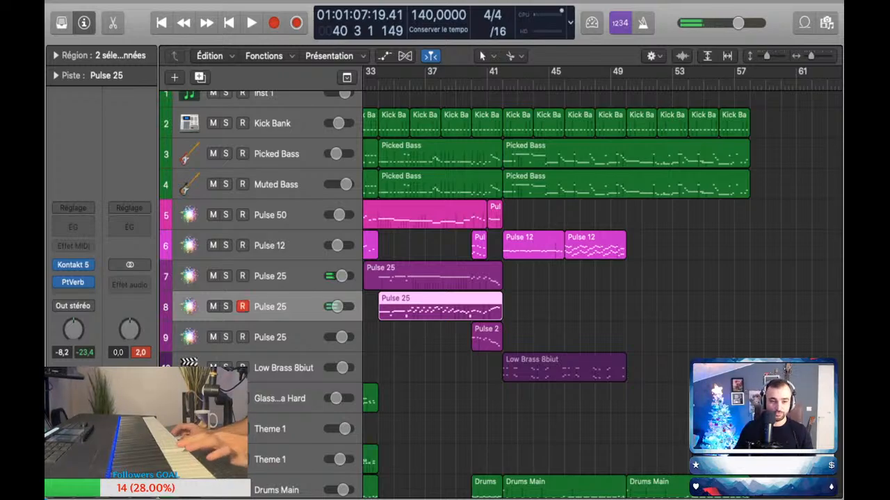
click(292, 337)
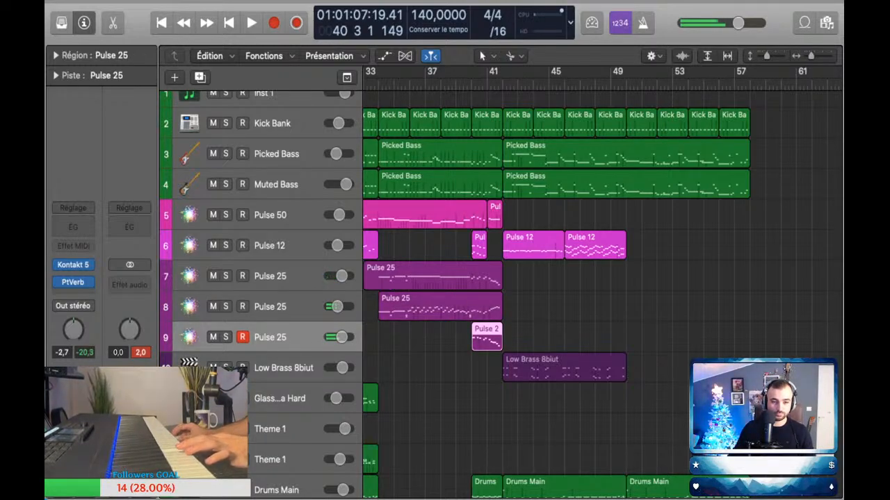
Step: Perform a part on Pulse 50 track 5 over playback and capture it as a region from bar 42 to 50
click(292, 215)
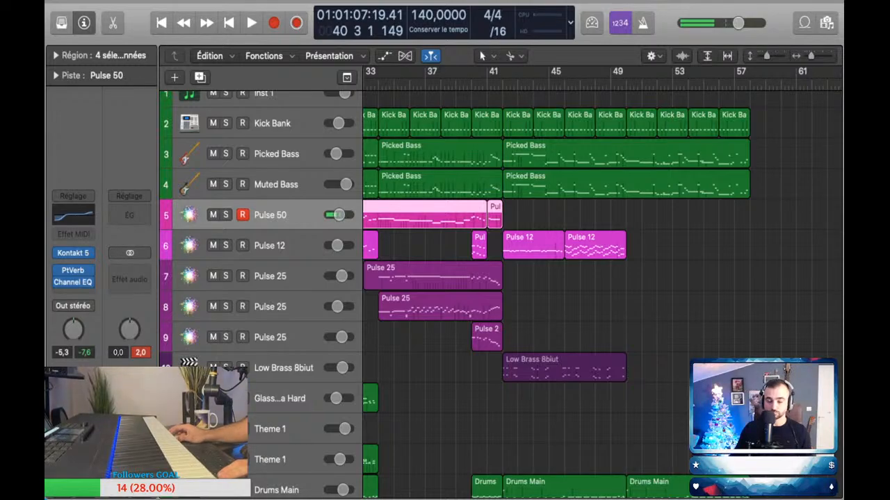
key(space)
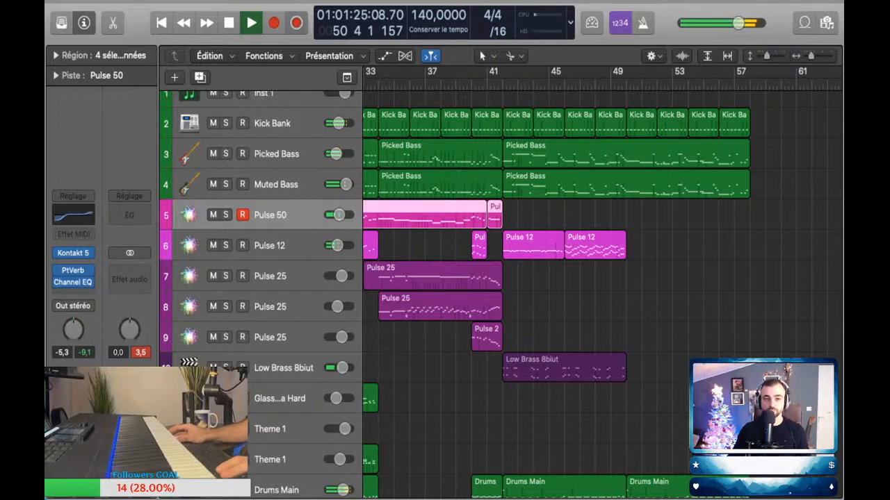
key(shift+r)
key(space)
Step: Lower Pulse 50's volume automation to -13.3 dB at bar 42 and play the result from bar 41
key(a)
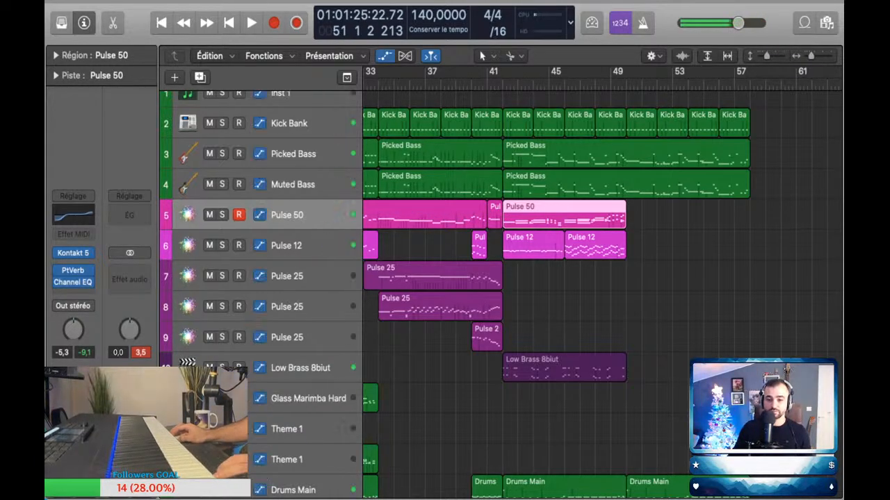
click(499, 239)
click(502, 238)
drag(502, 238, 502, 248)
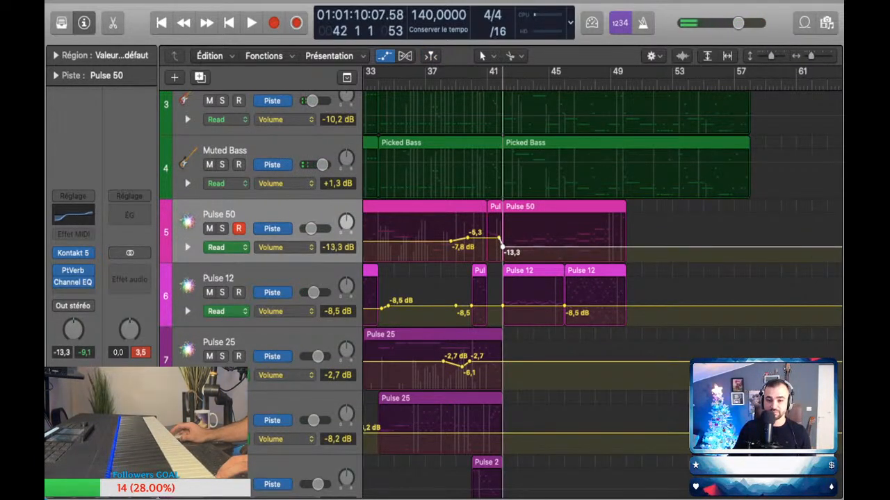
click(487, 84)
key(space)
key(a)
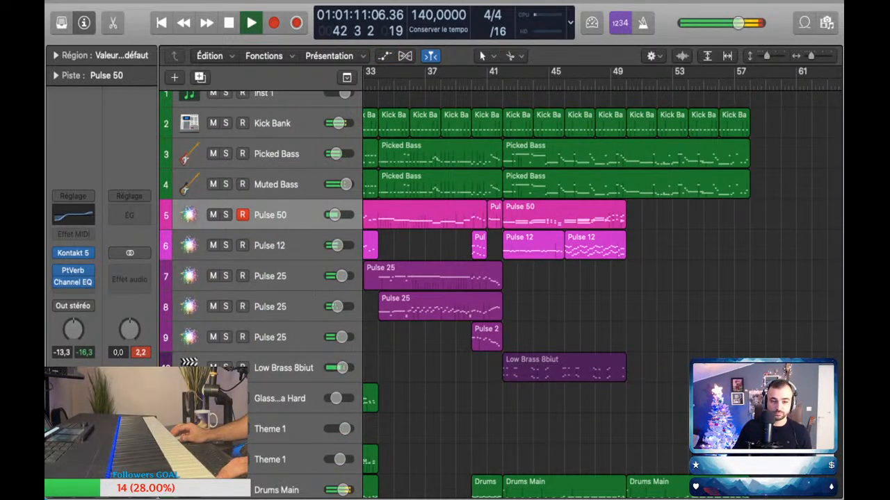
Step: Rehearse a part on Pulse 25 track 8 over playback and capture it as a region from bar 46 to 50
click(299, 277)
click(299, 307)
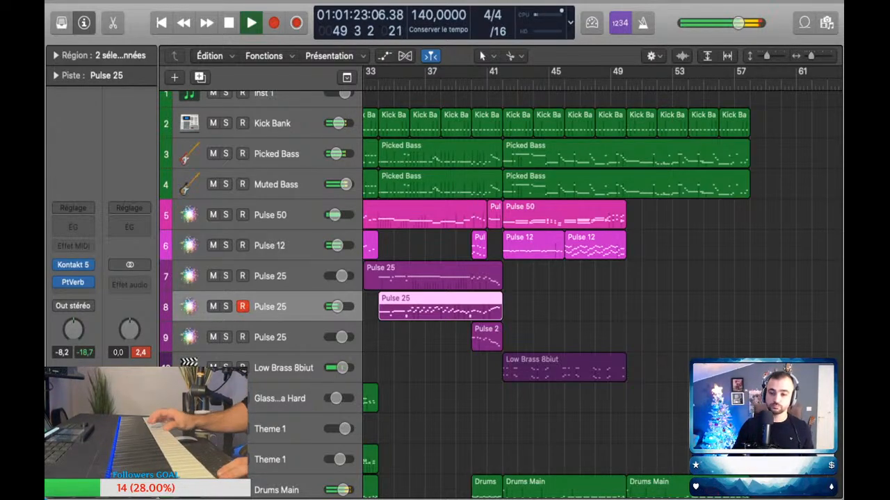
key(space)
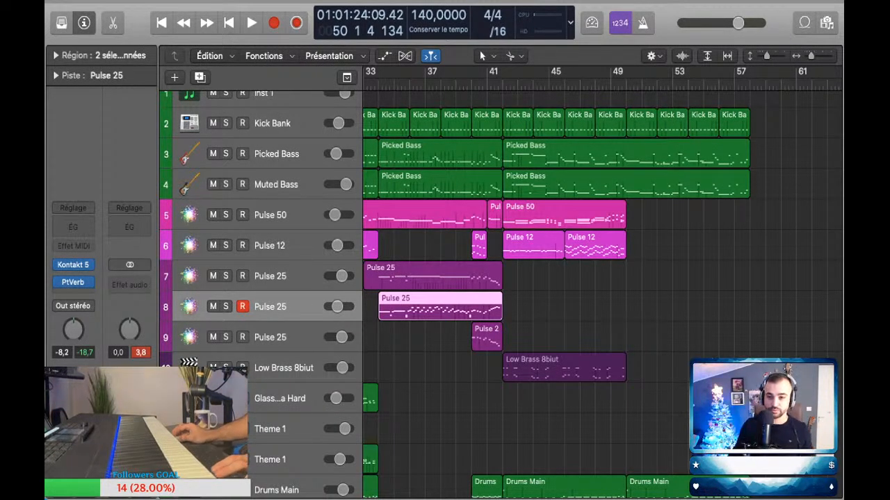
key(space)
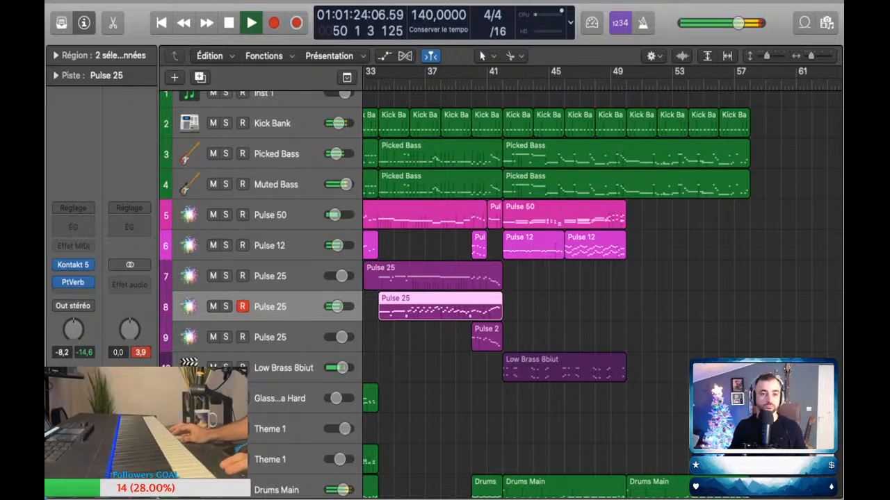
key(shift+r)
key(space)
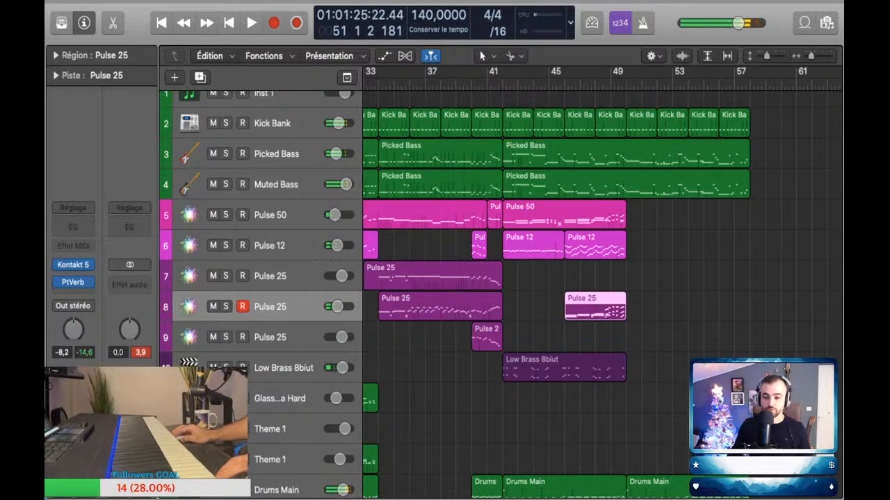
Step: Review the notes of the new Pulse 25 region in the piano roll and play the section back
key(p)
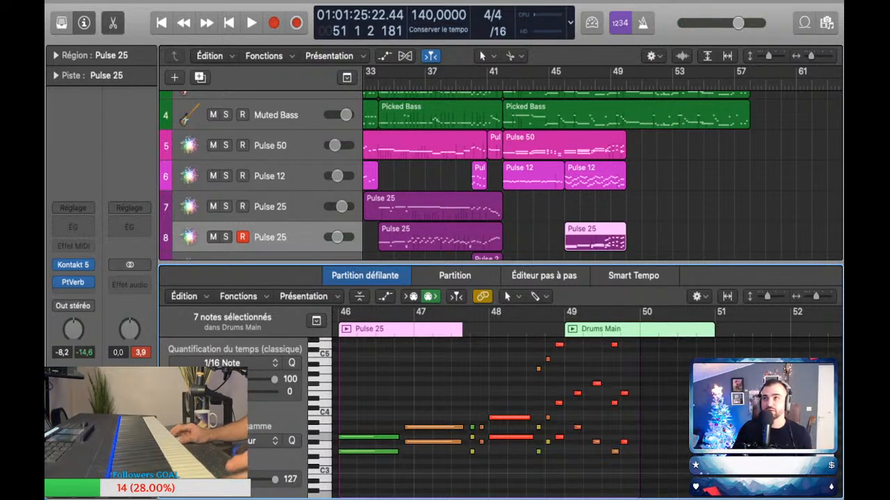
key(p)
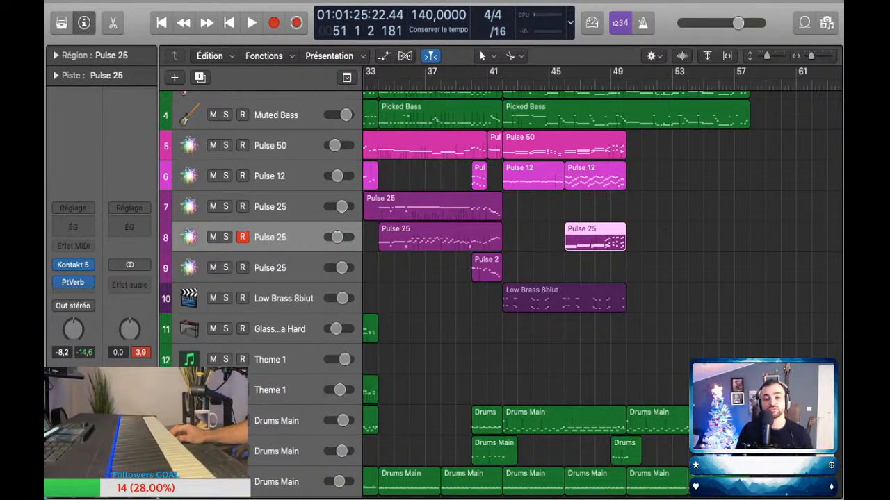
key(space)
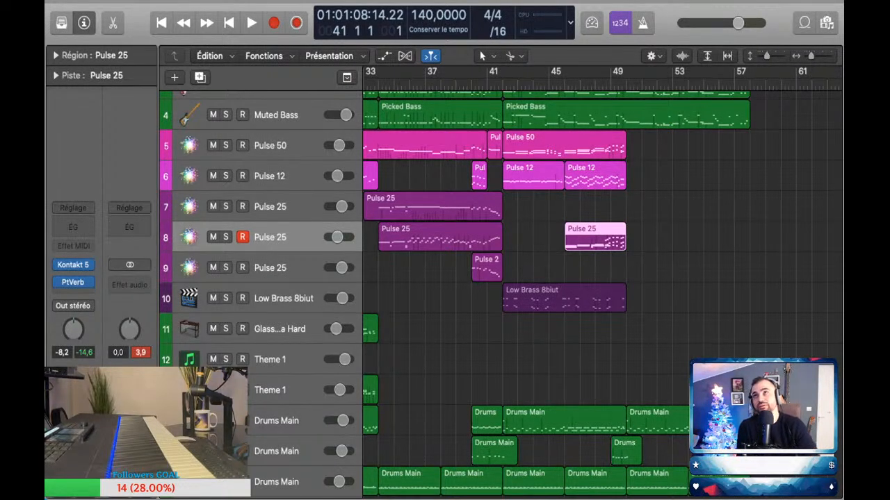
click(667, 237)
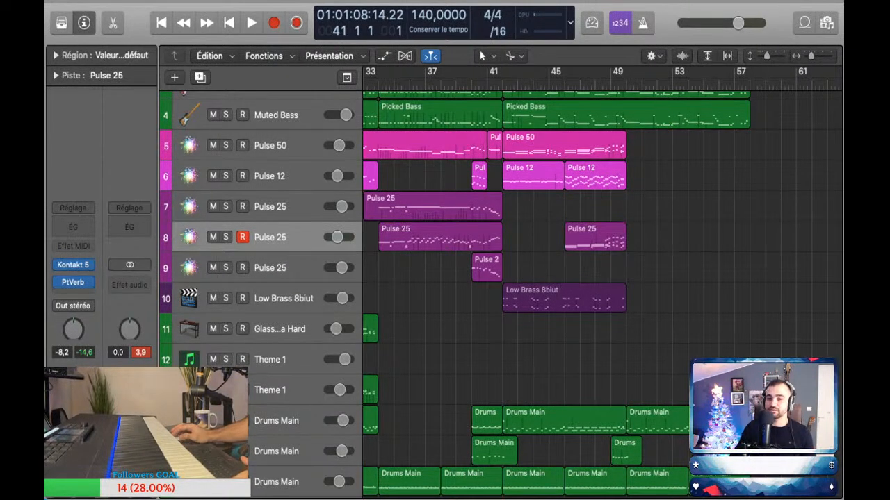
scroll(602, 292, right, 2)
scroll(602, 292, left, 2)
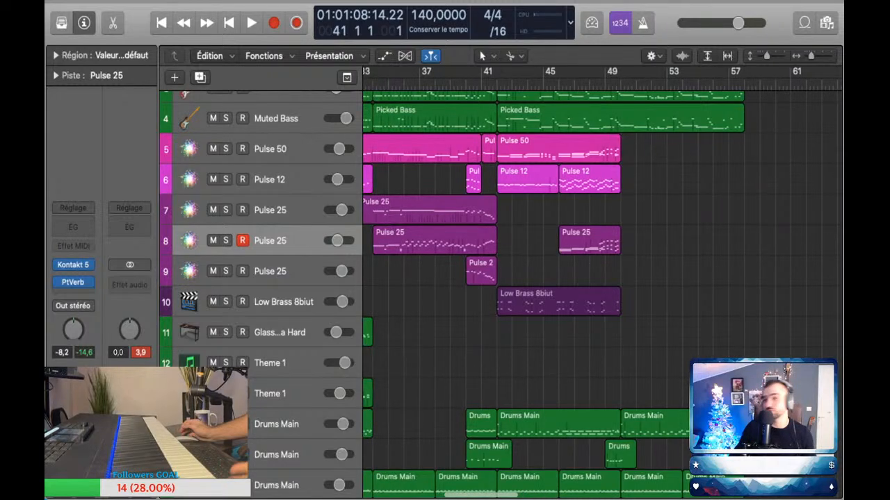
scroll(602, 292, right, 1)
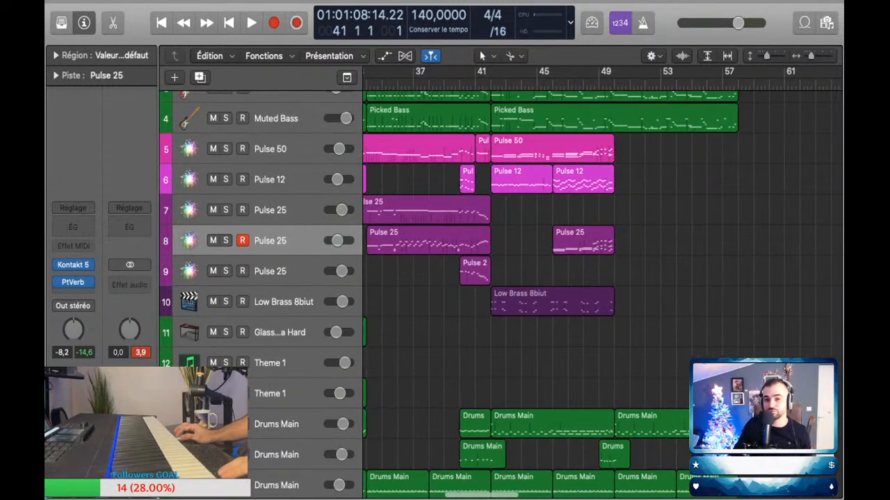
Step: Play the arrangement from bar 41 past bar 50 and try the Glass Marimba Hard track over the end of the section
scroll(602, 292, up, 5)
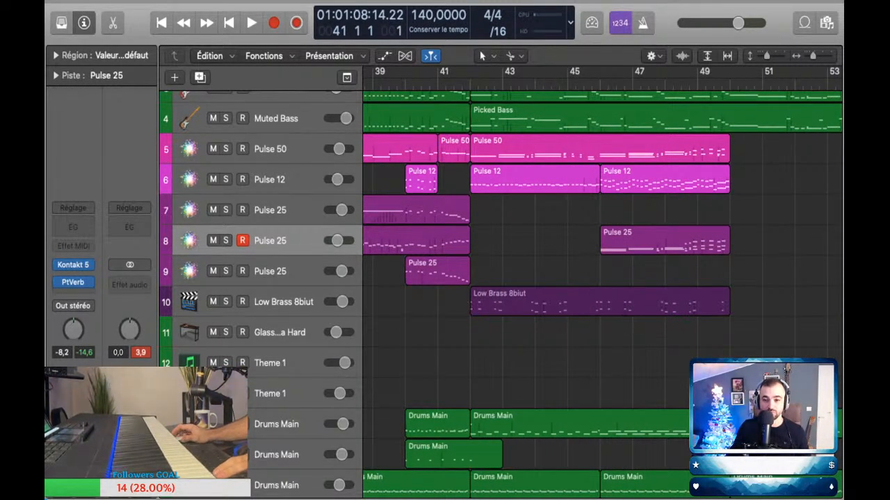
key(space)
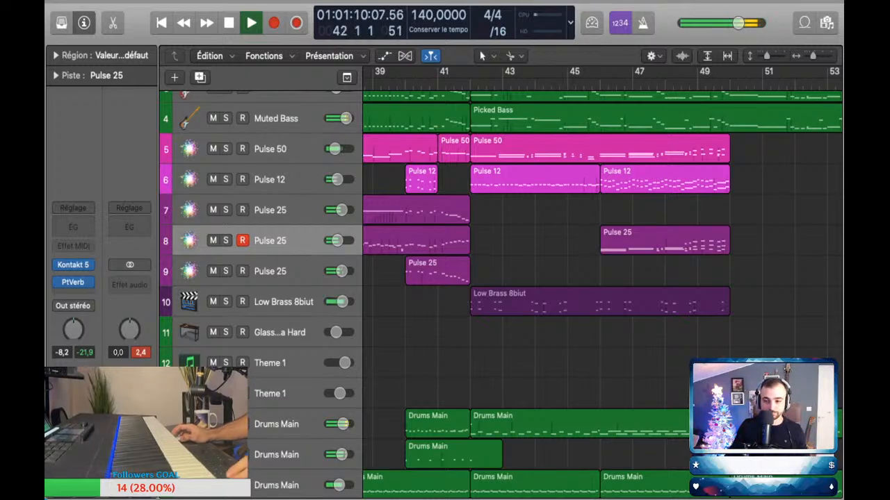
scroll(602, 292, right, 3)
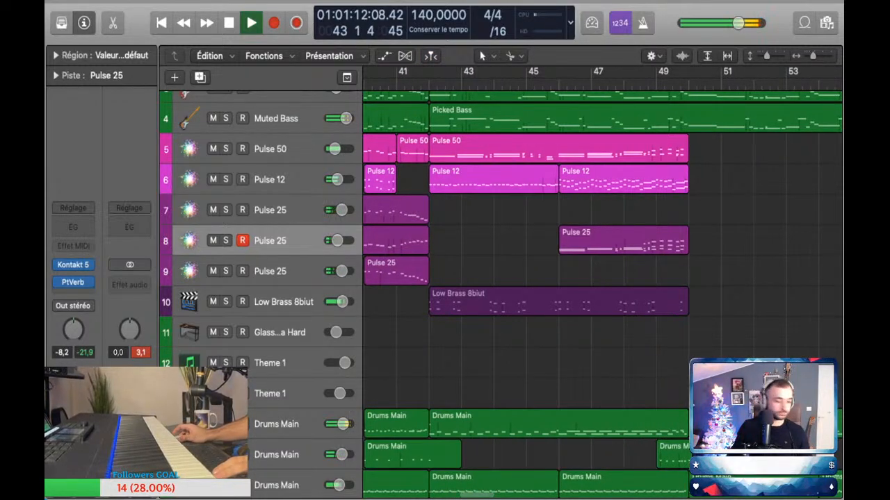
scroll(602, 292, down, 2)
scroll(602, 292, up, 2)
scroll(602, 291, down, 3)
click(280, 315)
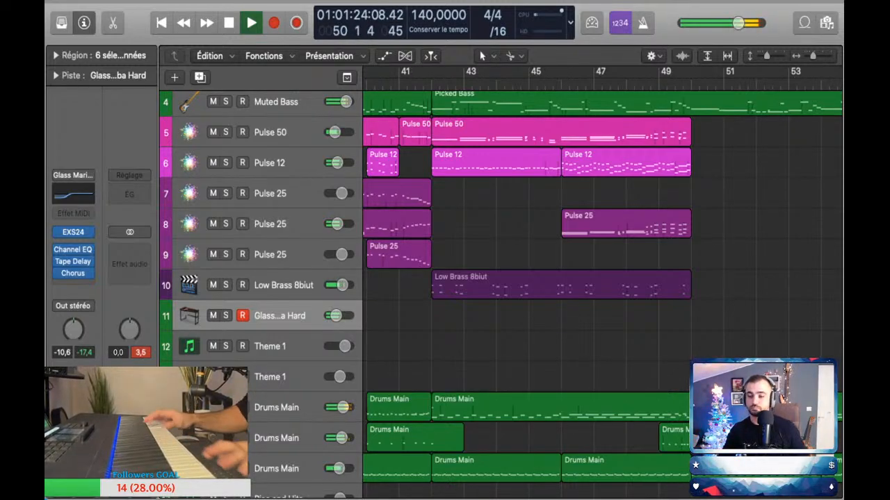
key(space)
Step: Delete the Drums Main regions that run from bar 50 to bar 58
key(super+Left)
key(super+Left)
key(super+Left)
scroll(598, 417, right, 5)
drag(597, 426, 394, 467)
key(Delete)
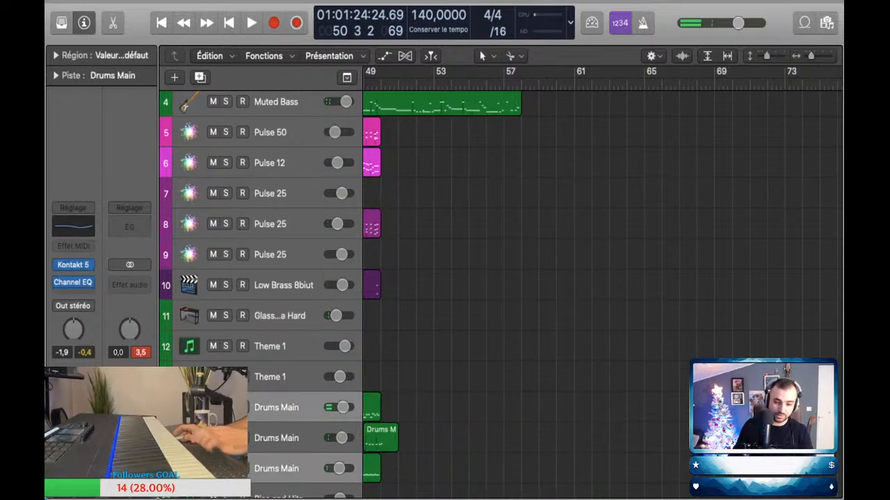
Step: Play the transition from bar 49 into bar 50 without the deleted drum regions
scroll(602, 283, left, 5)
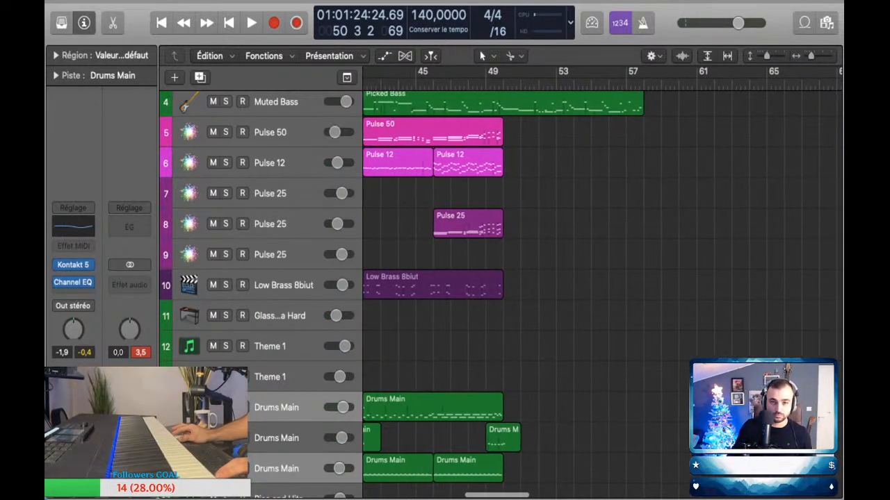
scroll(602, 282, up, 4)
key(comma)
key(comma)
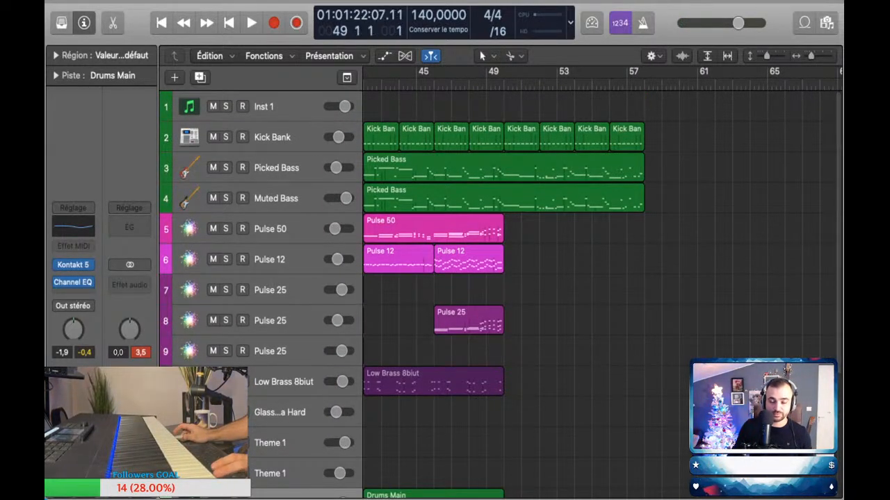
key(space)
scroll(602, 283, down, 3)
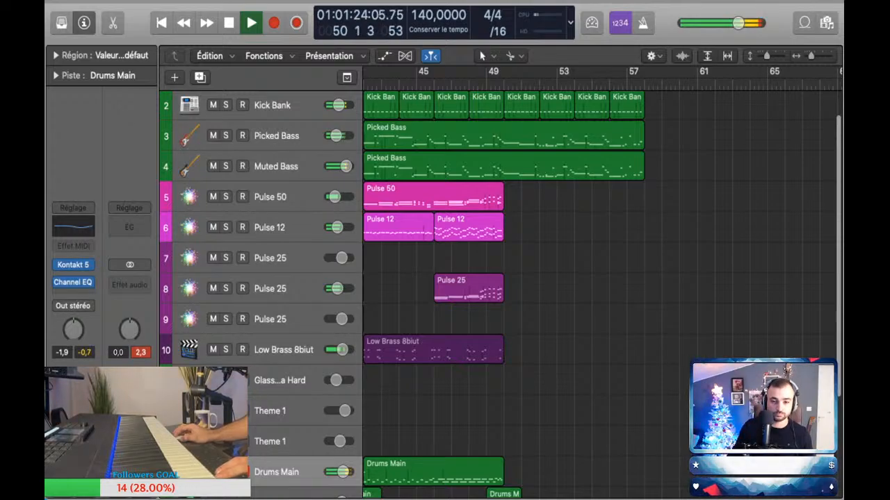
key(space)
Step: Undo the deletion of the Drums Main regions after bar 50
scroll(602, 282, left, 3)
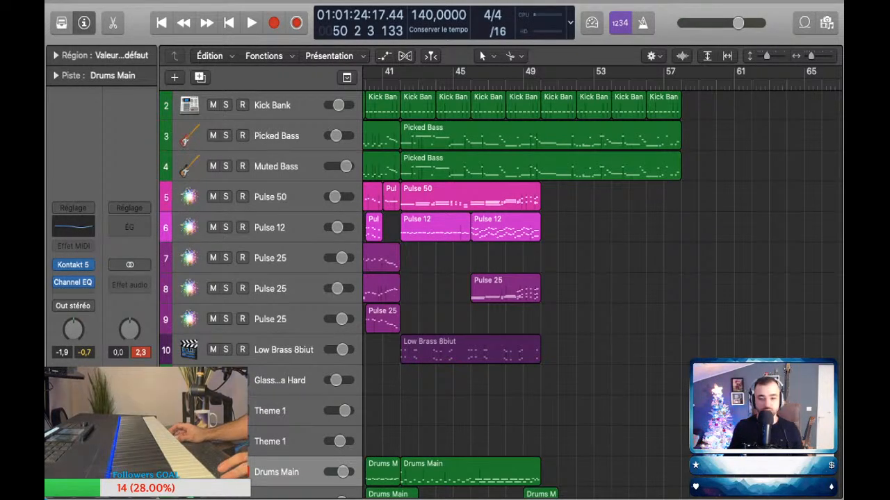
scroll(501, 292, down, 2)
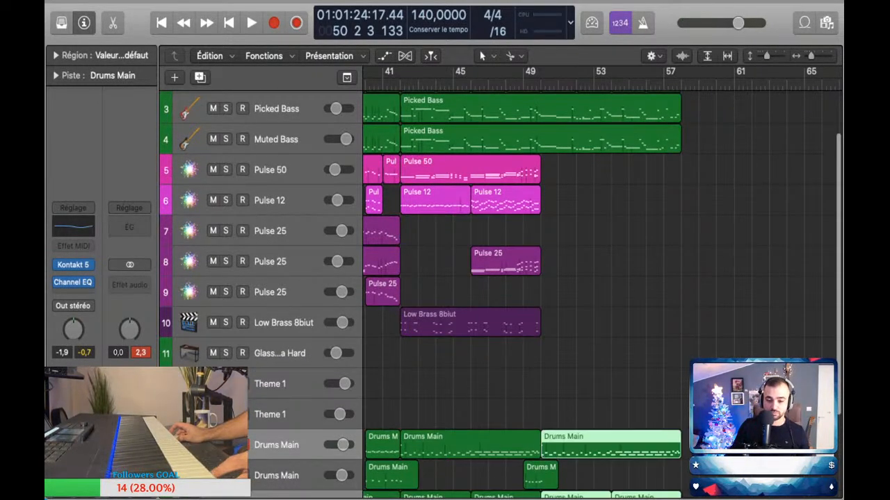
key(super+z)
Step: Play the transition into bar 50 with the restored drums, starting at bar 48
scroll(500, 292, down, 3)
key(comma)
key(comma)
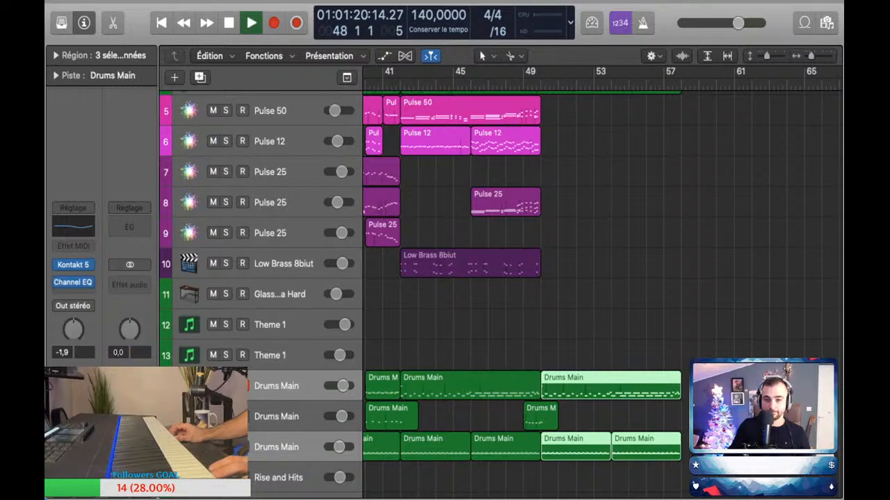
key(space)
scroll(609, 278, up, 5)
mouse_move(609, 273)
mouse_down()
mouse_move(520, 258)
mouse_move(592, 256)
mouse_move(602, 268)
mouse_up()
key(comma)
key(space)
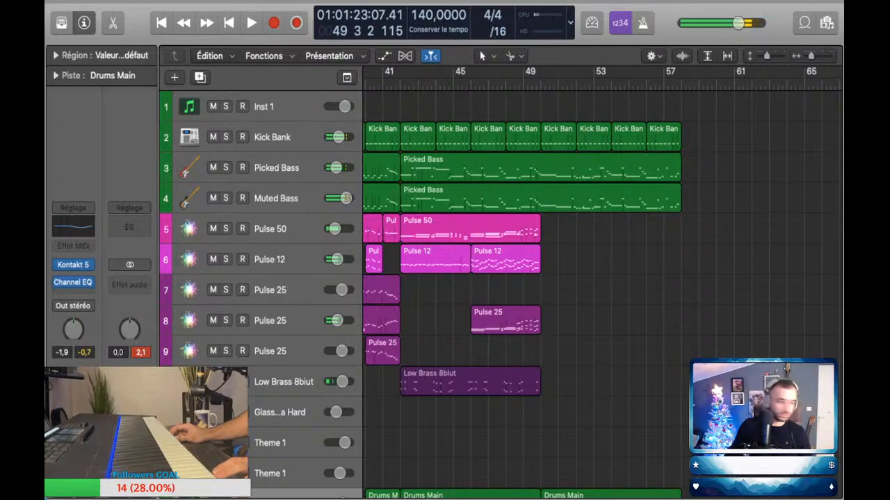
Step: Move the playhead back several bars, to around bar 43, and play the section
key(comma)
key(comma)
key(comma)
key(comma)
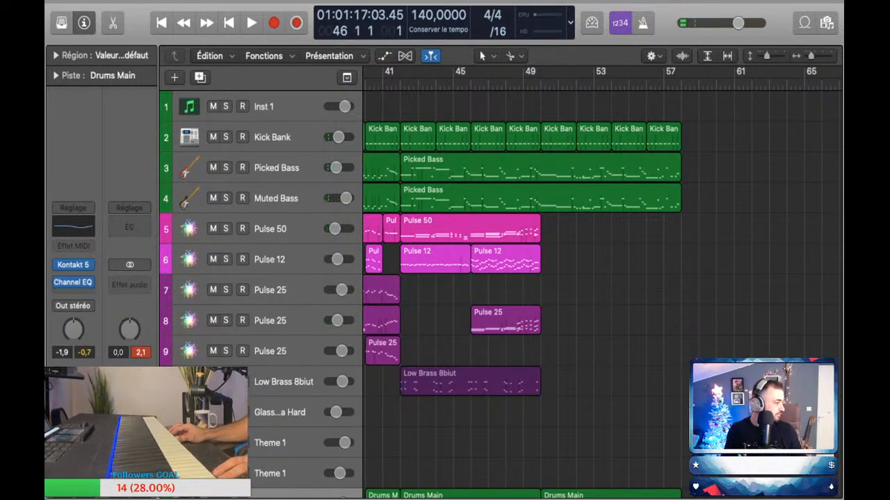
key(comma)
key(comma)
key(comma)
key(comma)
key(space)
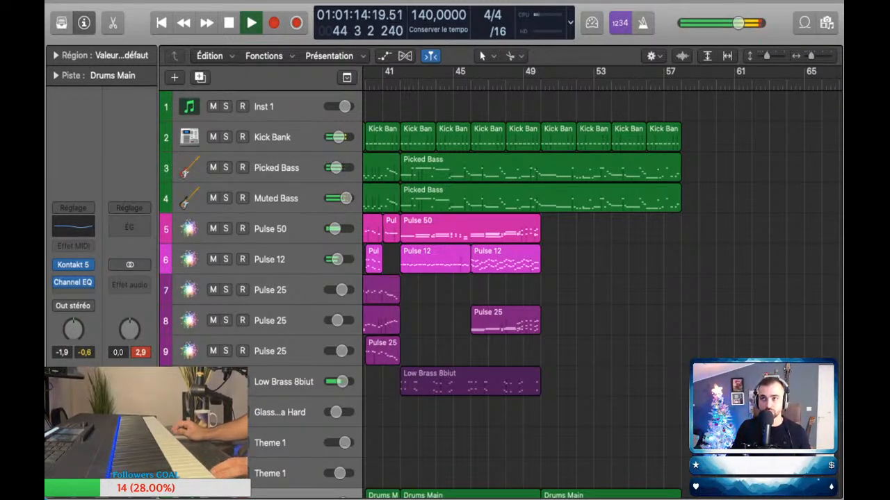
Step: Show track automation during playback, adjust the automation point at bar 46, and hide the automation again
key(super+Right)
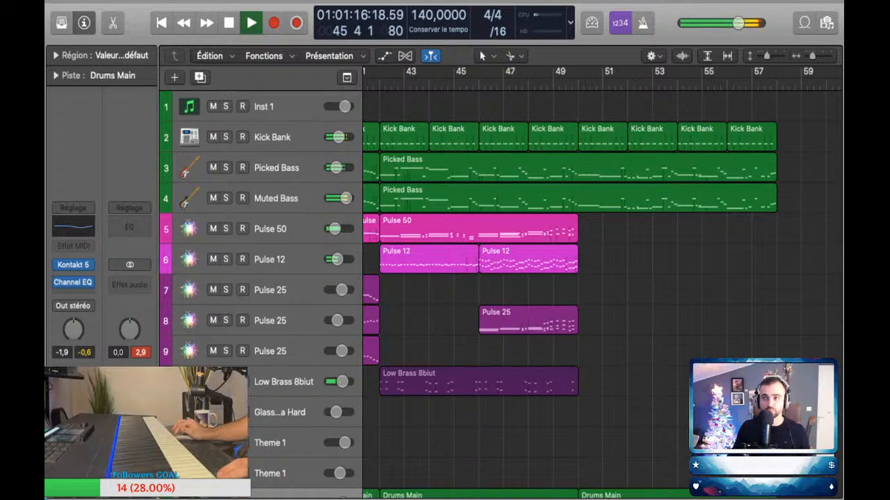
key(super+Down)
key(a)
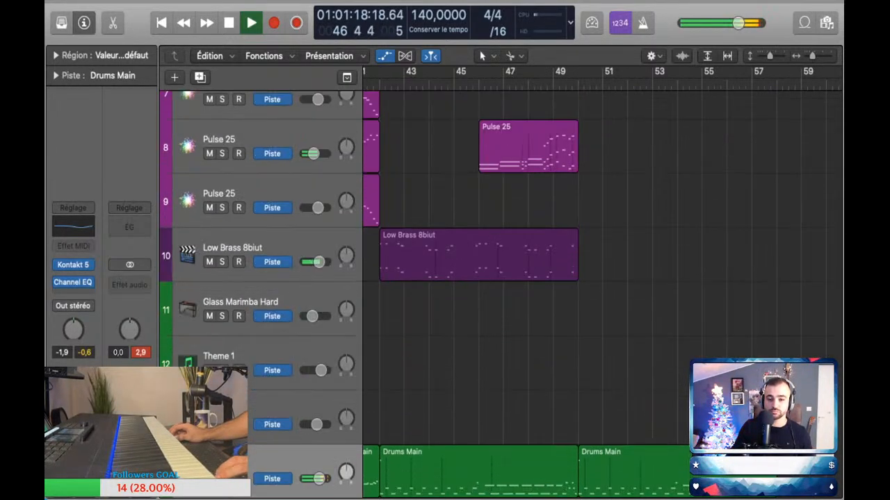
scroll(492, 172, up, 1)
click(492, 172)
click(477, 172)
drag(477, 172, 479, 177)
key(a)
key(space)
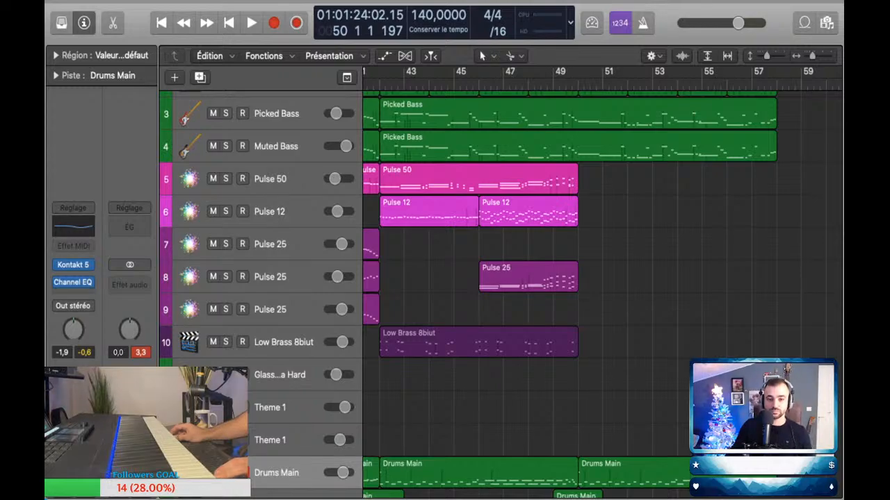
Step: Copy the Pulse 50 region from bar 42 to bar 50 and play the transition from bar 49
drag(478, 179, 677, 179)
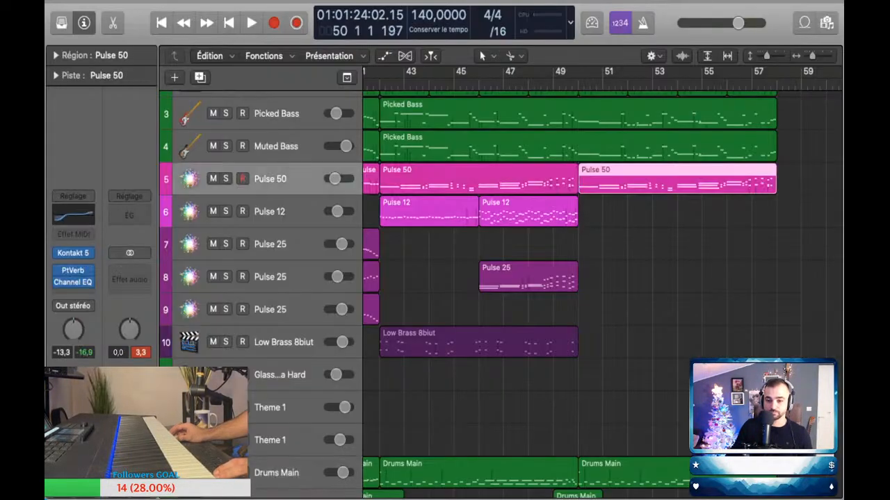
key(comma)
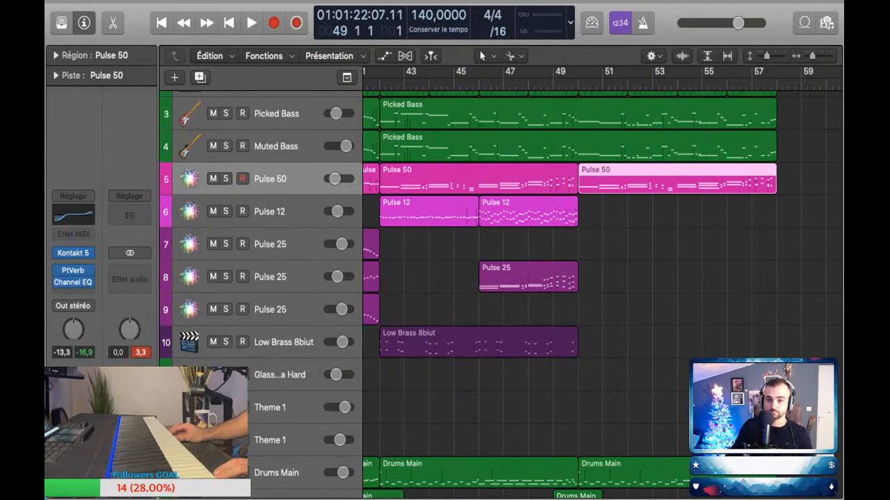
key(space)
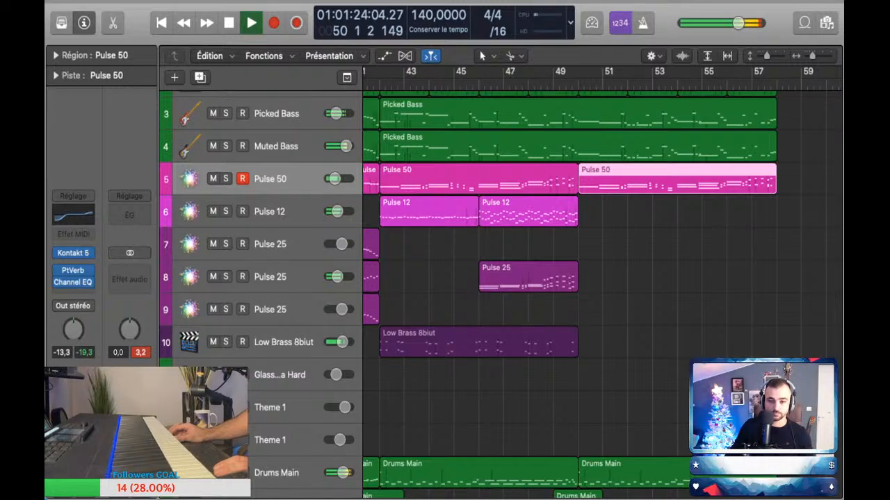
key(space)
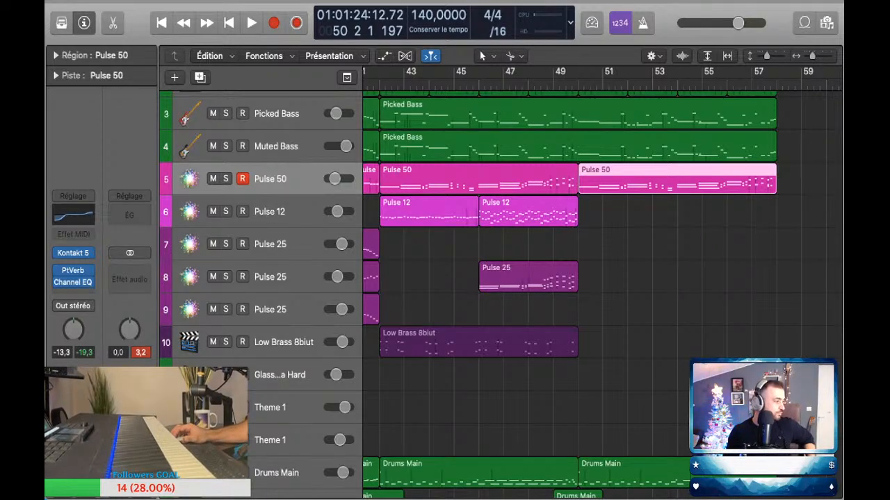
Step: Examine the Pulse notes around the bar 50 transition in close-up while playing from just before bar 49
key(super+Right)
key(super+Right)
key(super+Right)
key(super+Left)
key(super+Right)
key(super+Right)
key(super+Down)
key(super+Down)
key(super+Down)
key(super+Down)
key(comma)
key(comma)
key(comma)
key(comma)
key(comma)
key(comma)
key(comma)
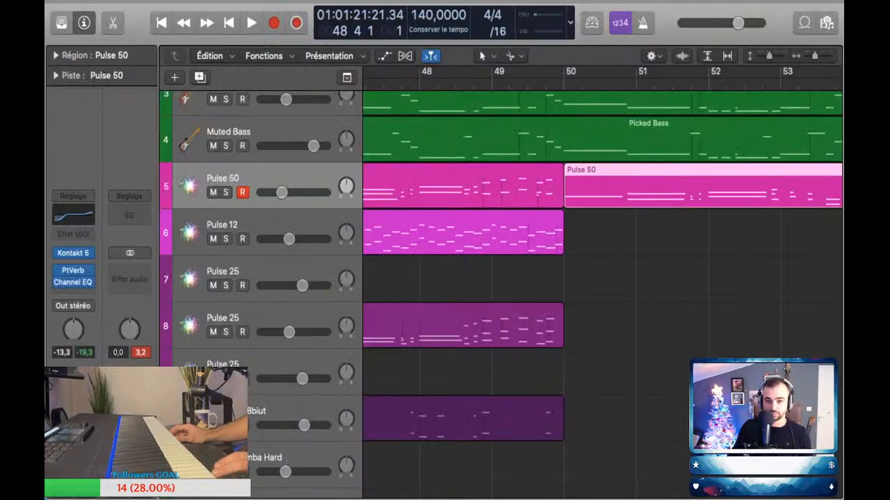
key(space)
key(super+Up)
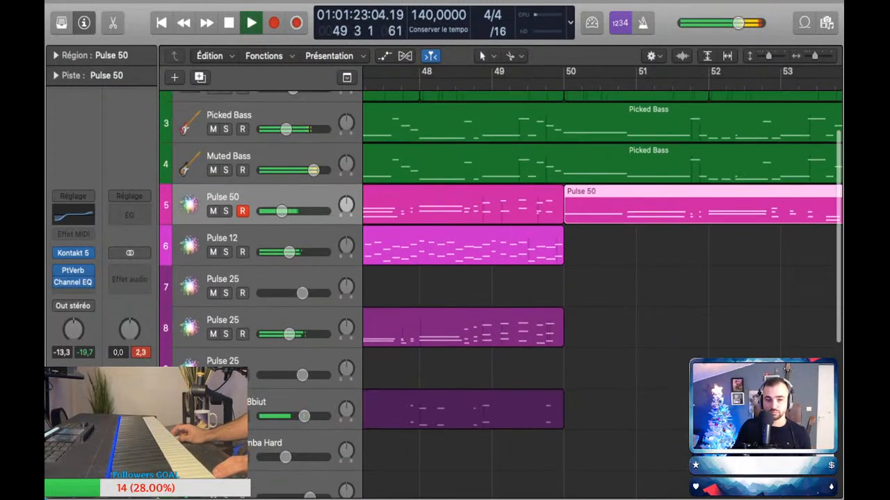
scroll(602, 292, left, 2)
key(space)
Step: Replay the close-up of the Pulse regions from bar 48 to check the ending before bar 50
scroll(601, 292, left, 2)
key(comma)
key(comma)
key(space)
key(super+Down)
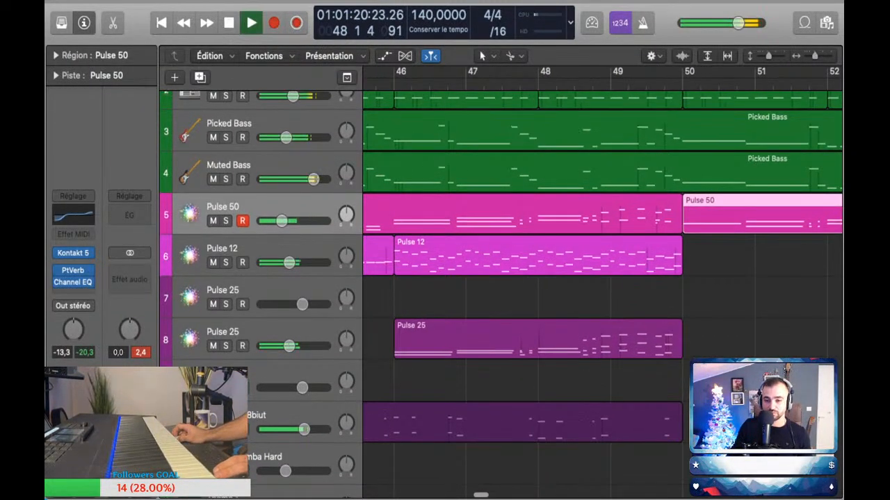
key(super+Left)
key(super+Right)
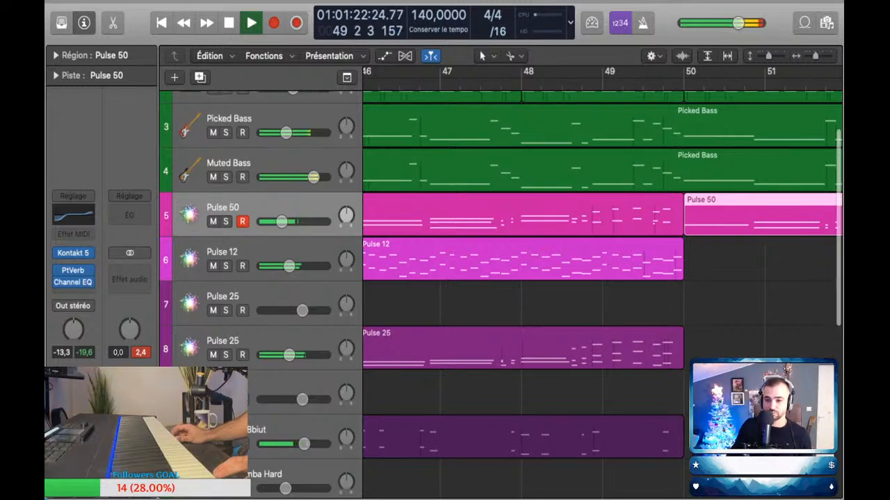
key(space)
Step: Delete the Pulse 50 region starting at bar 42 and the track 8 Pulse 25 region starting at bar 46
drag(682, 228, 643, 228)
scroll(602, 292, left, 2)
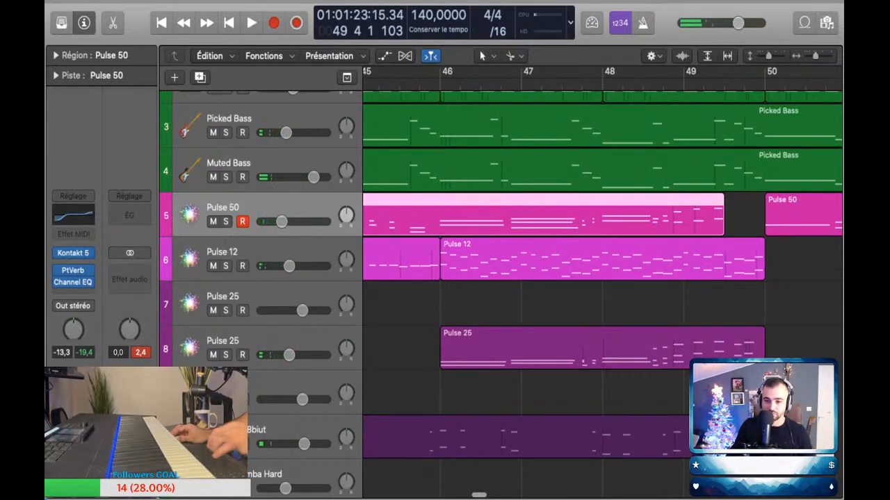
key(BackSpace)
click(602, 349)
key(BackSpace)
Step: Perform a new part on Pulse 50 over playback from bar 41 and capture it as a region trimmed to end at bar 50
scroll(602, 349, left, 5)
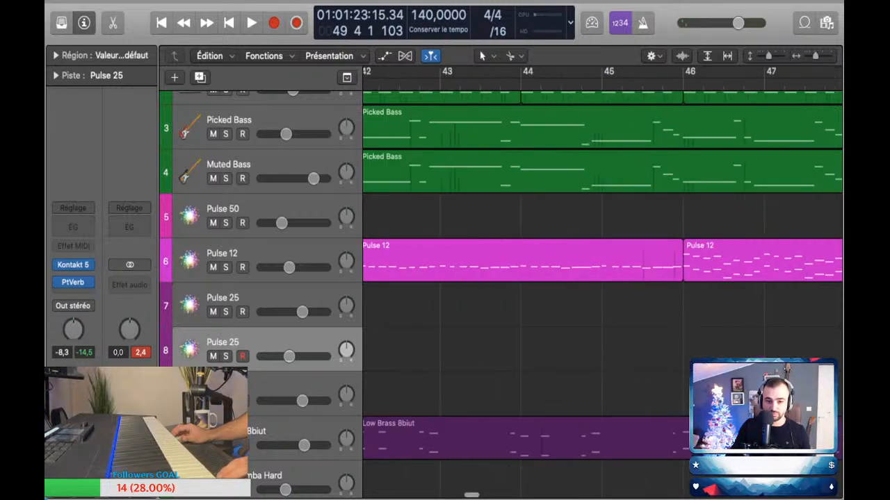
key(super+Left)
key(super+Left)
key(super+Left)
click(553, 84)
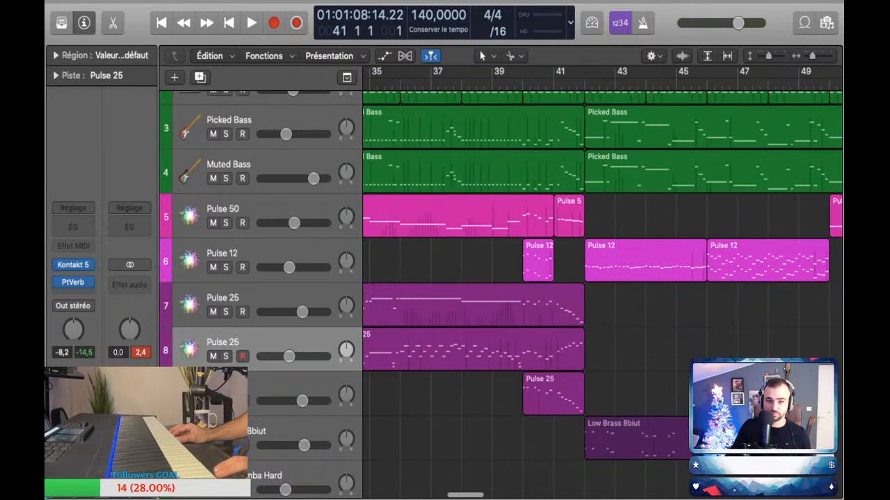
click(229, 209)
key(space)
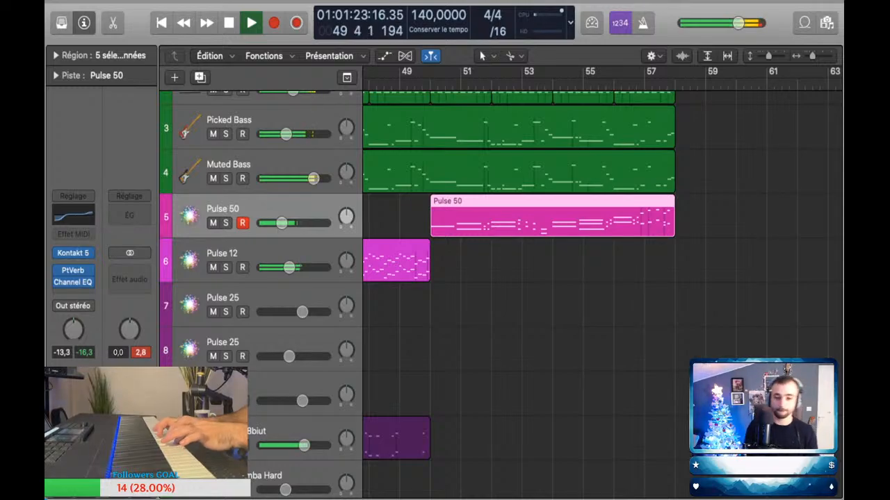
key(space)
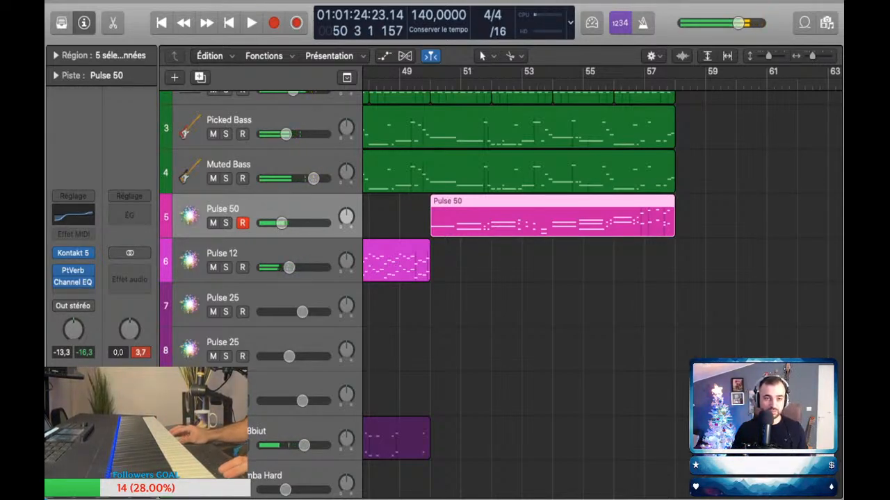
key(shift+r)
drag(673, 230, 429, 230)
Step: Perform a continuing Pulse 50 part over playback from just before bar 49 and capture it as a region from bar 50 to 58
click(392, 85)
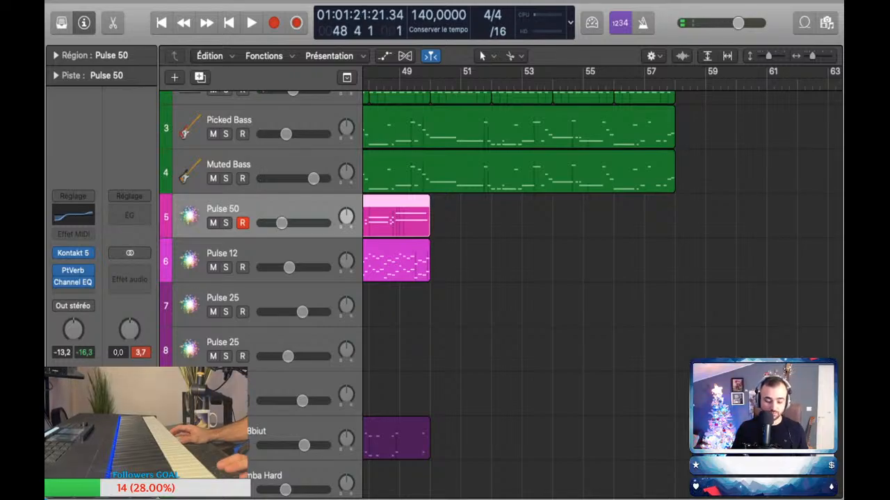
key(space)
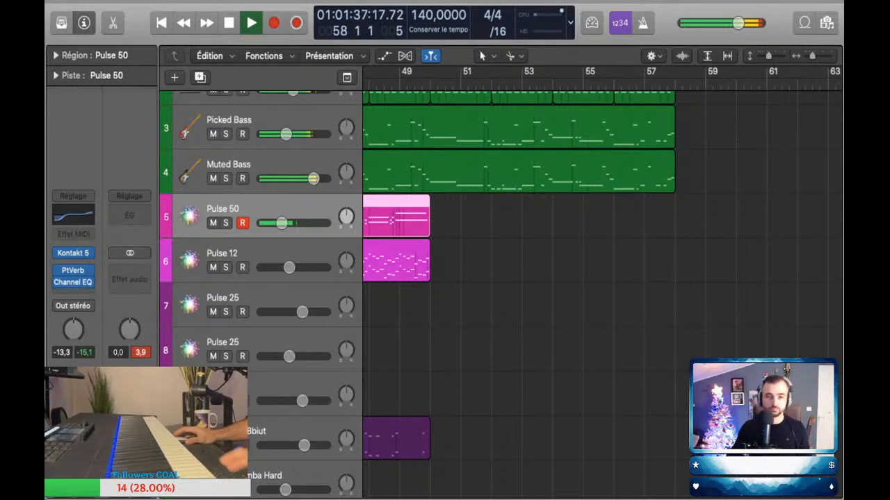
scroll(602, 278, left, 10)
key(shift+r)
scroll(602, 278, right, 5)
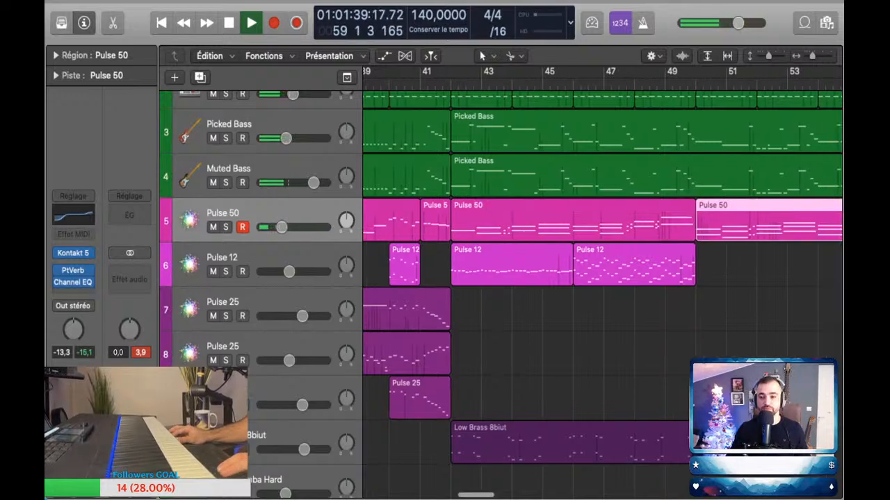
scroll(501, 279, down, 4)
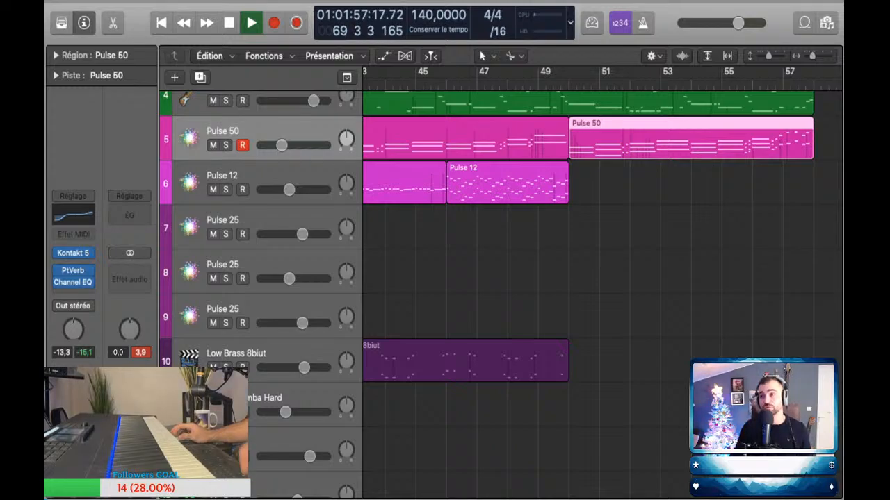
scroll(671, 139, down, 3)
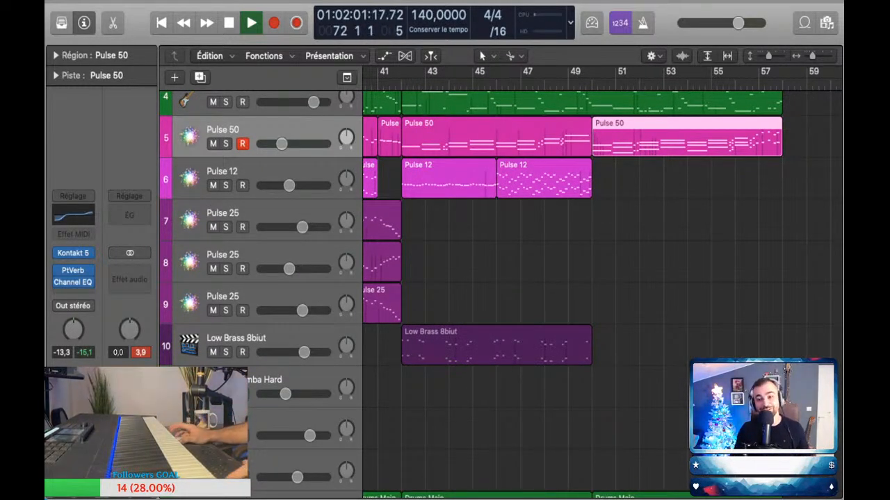
Step: Replay from bar 48 over the new Pulse 50 part and select the track 8 Pulse 25 for playing along
scroll(570, 208, up, 3)
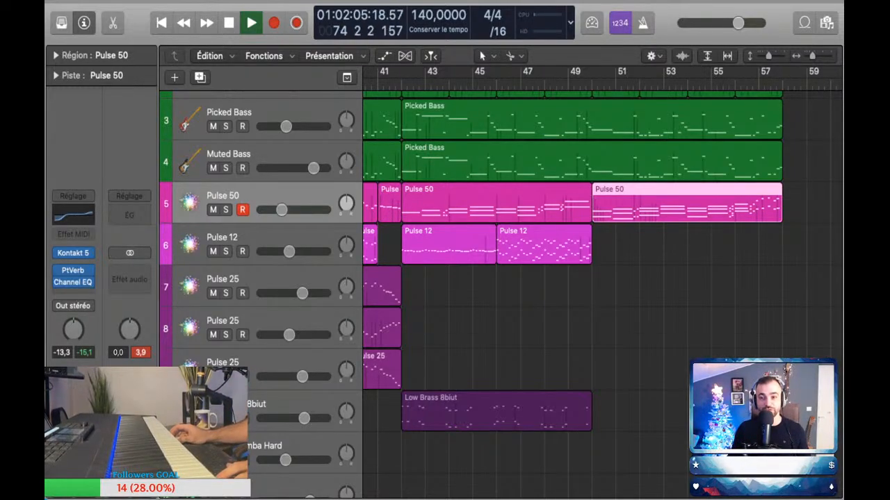
key(space)
key(space)
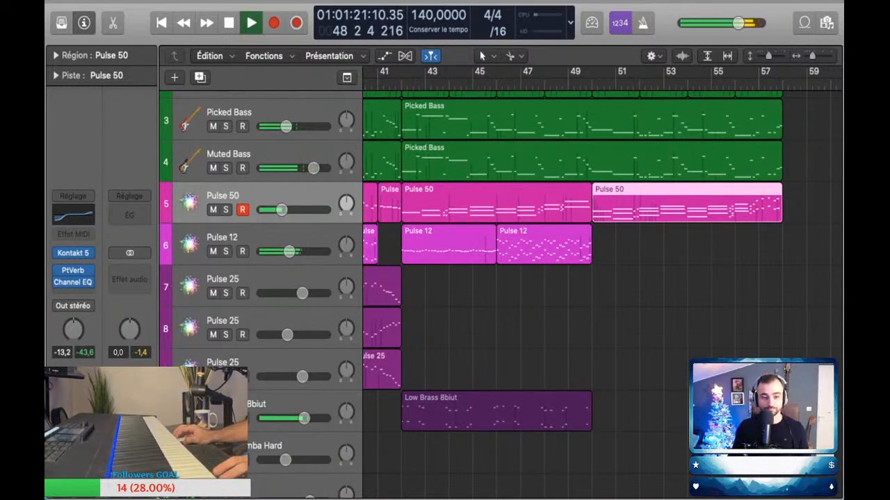
click(223, 279)
scroll(558, 271, down, 2)
click(270, 316)
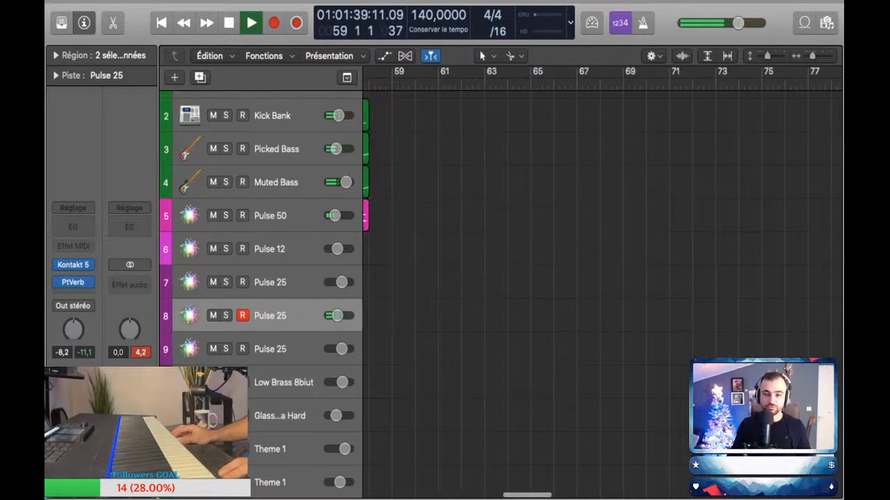
Step: Perform a part on the track 8 Pulse 25 over playback and capture it as a region from bar 50 to 58
scroll(570, 299, left, 5)
scroll(570, 299, left, 5)
click(466, 84)
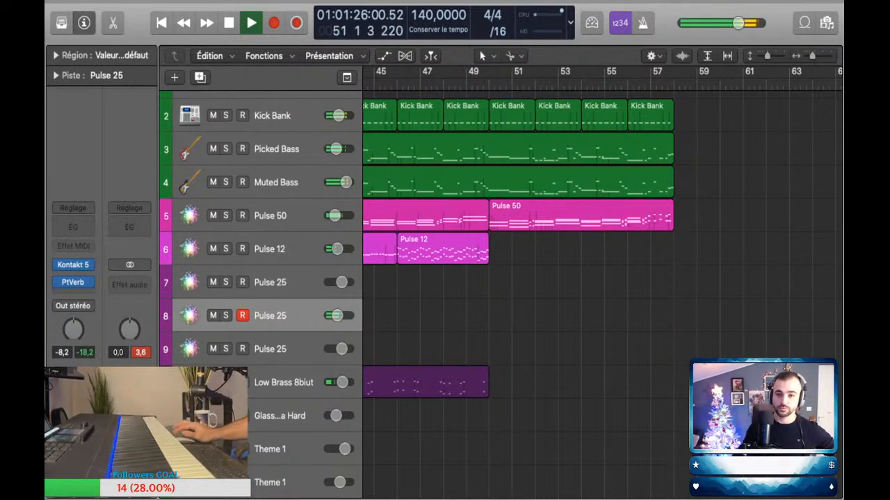
key(space)
key(space)
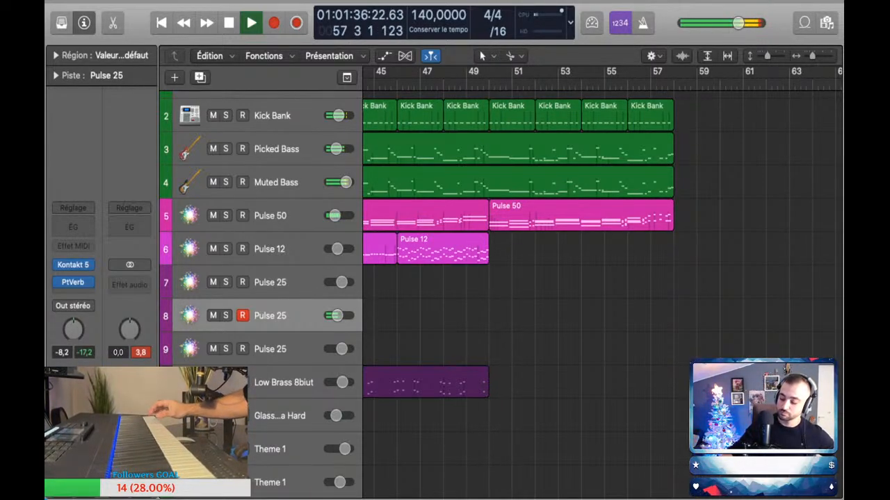
scroll(529, 278, up, 1)
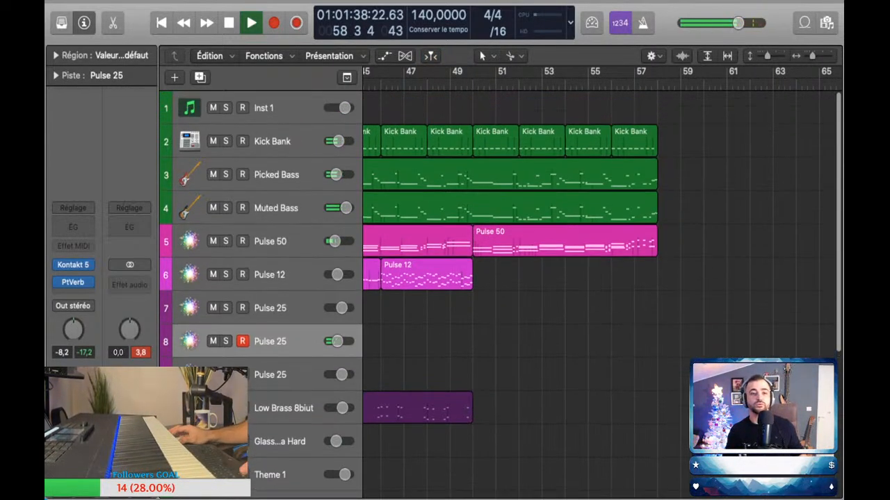
key(super+z)
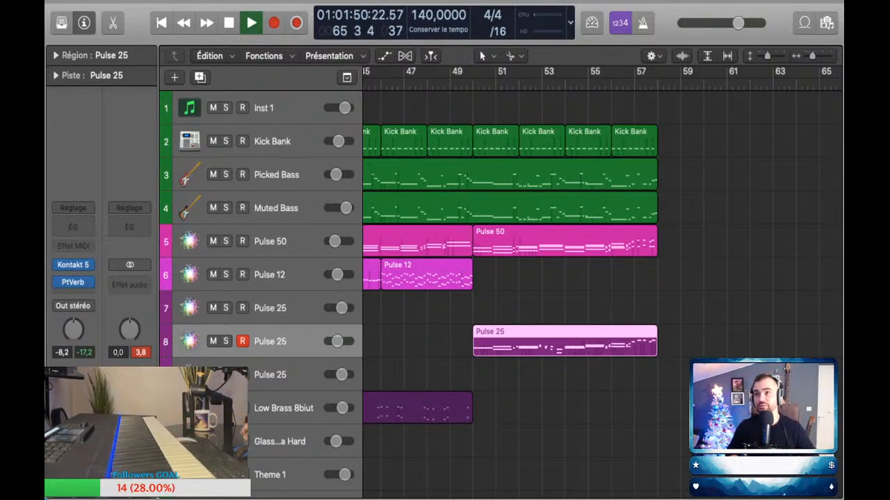
scroll(602, 292, down, 3)
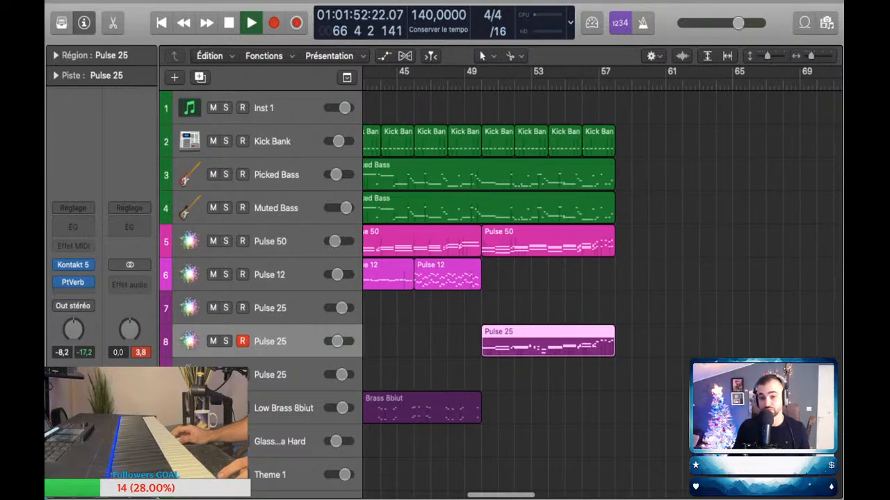
Step: Stop playback and look over the arrangement of all tracks up to bar 58
scroll(602, 292, left, 2)
scroll(602, 292, left, 1)
key(space)
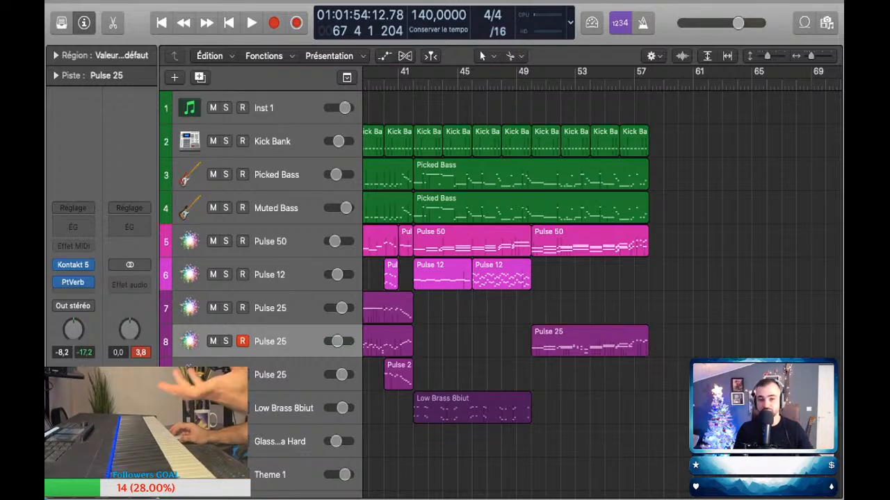
scroll(512, 264, left, 1)
scroll(512, 264, left, 1)
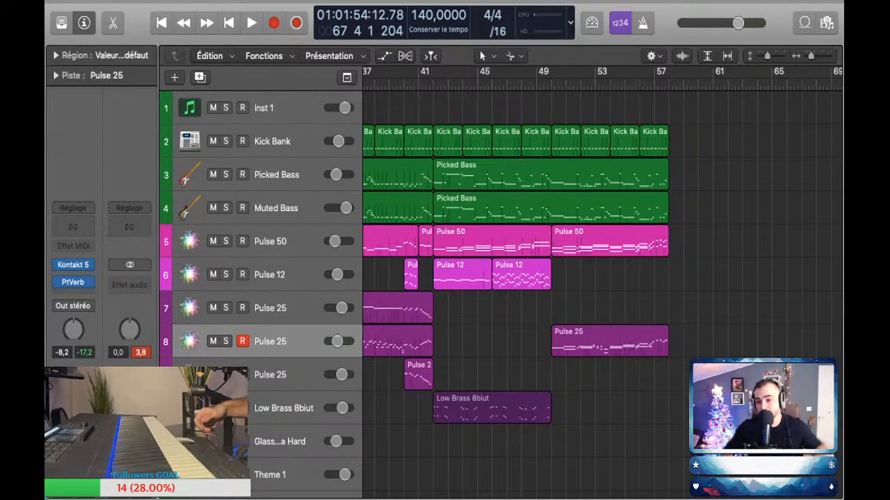
scroll(542, 278, down, 5)
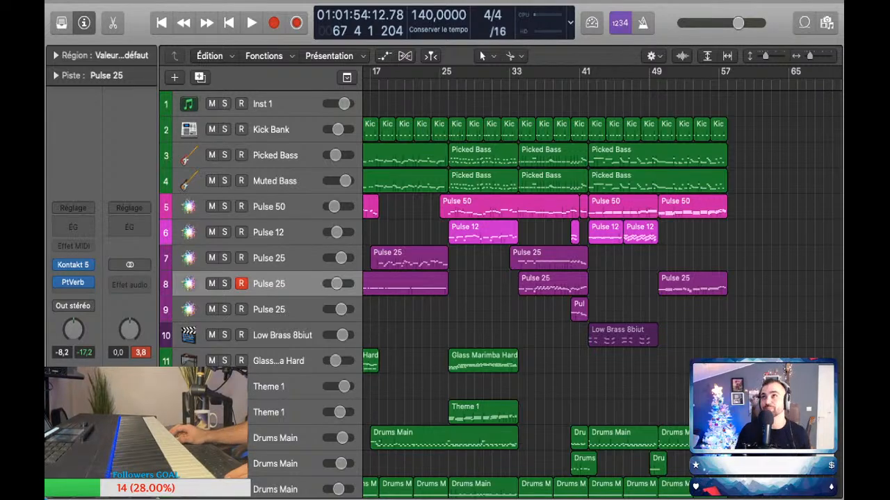
scroll(602, 283, right, 5)
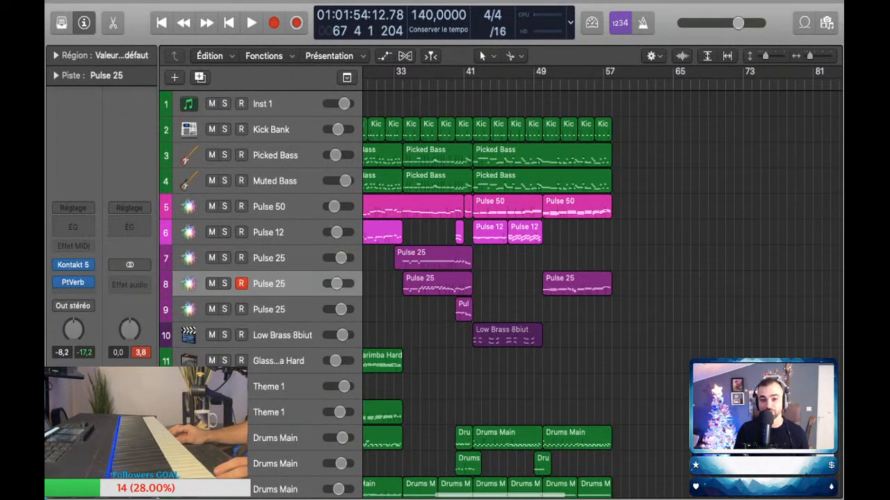
key(super+Right)
key(super+Right)
scroll(602, 282, left, 1)
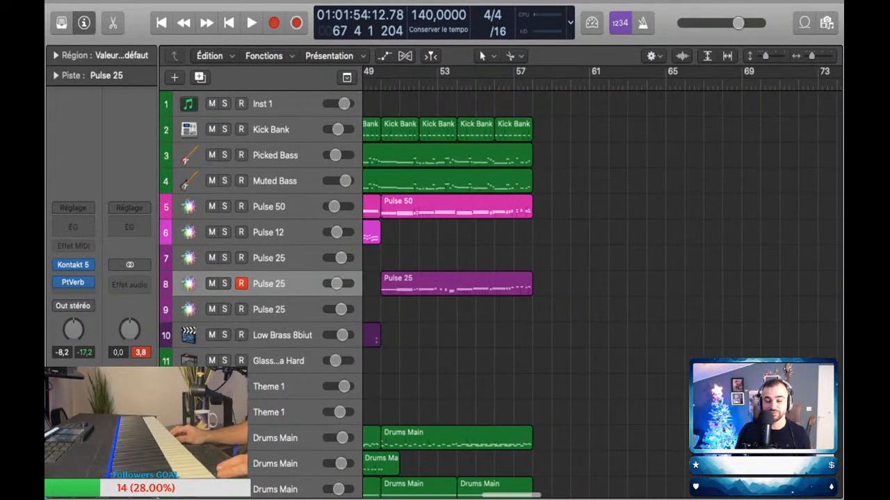
scroll(602, 283, left, 2)
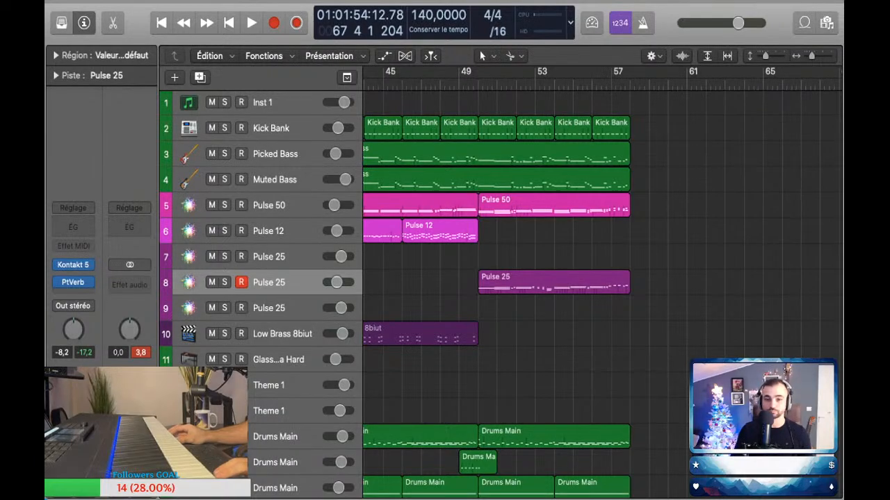
Step: Play the arrangement from bar 49 to check how the Pulse 50 and Pulse 25 parts sound together
key(space)
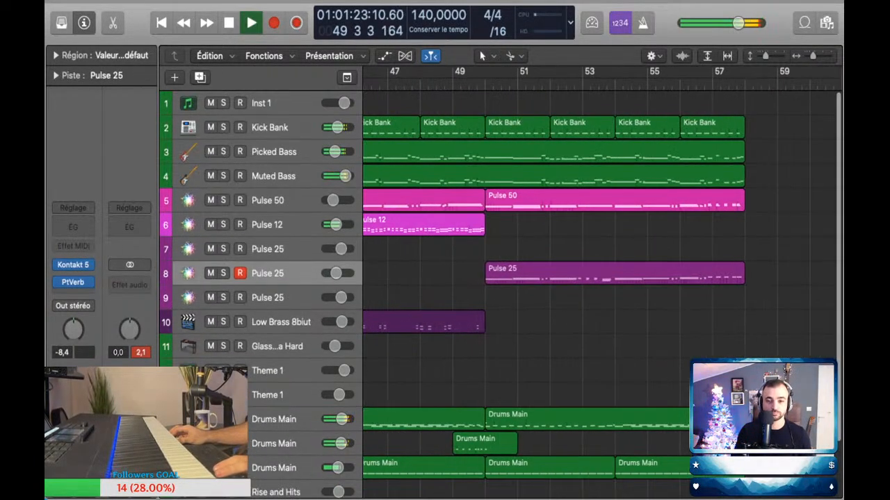
scroll(602, 250, down, 3)
scroll(601, 250, up, 4)
scroll(602, 250, left, 3)
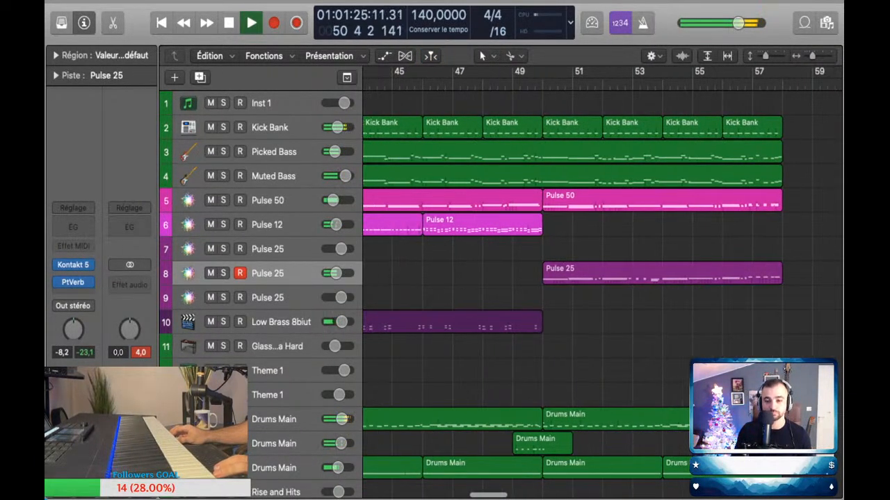
Step: Lower the volume automation from bar 50 to -16.4 dB on Pulse 50 and -13.1 dB on the track 8 Pulse 25
scroll(602, 250, up, 3)
key(a)
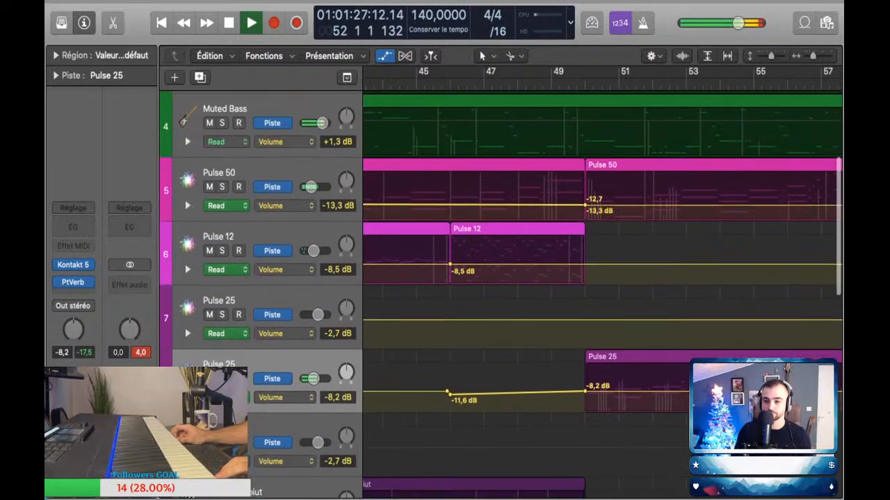
drag(586, 208, 586, 211)
scroll(585, 215, left, 1)
scroll(586, 278, down, 1)
drag(586, 387, 586, 391)
scroll(586, 391, right, 3)
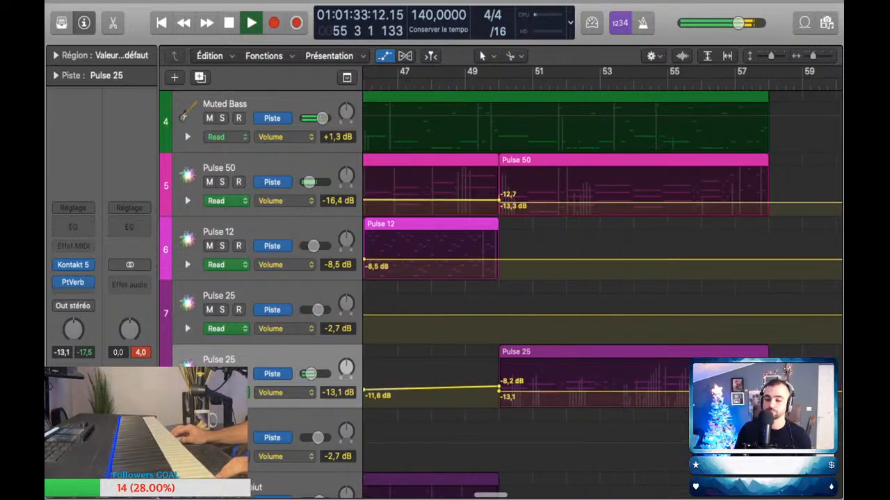
key(super+Left)
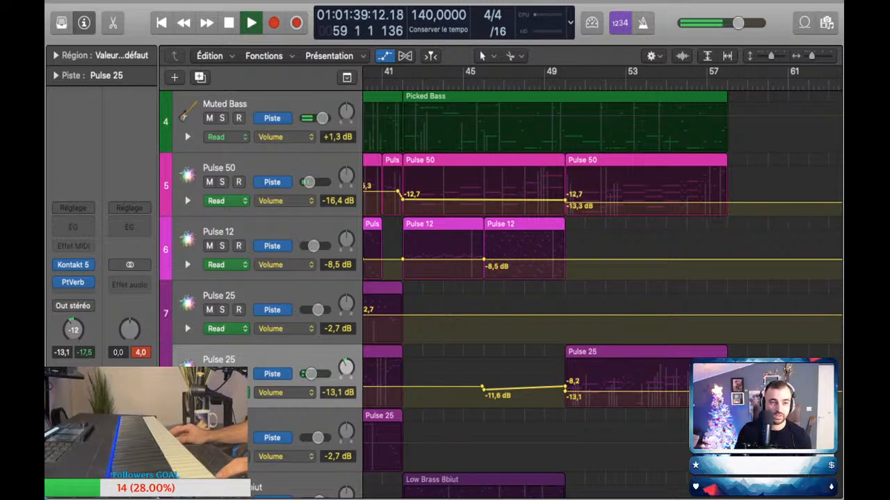
key(super+Up)
key(super+Left)
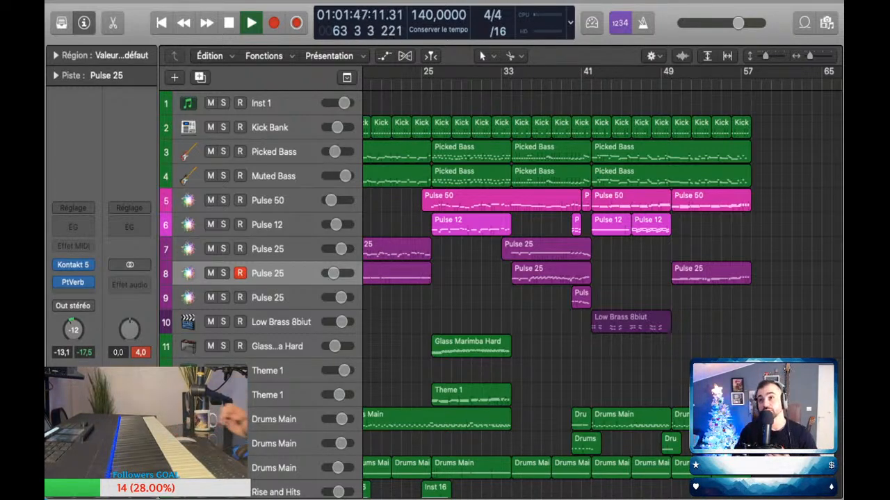
Step: Play the arrangement from bar 40 to check the transition into the section at bar 42
scroll(602, 278, right, 5)
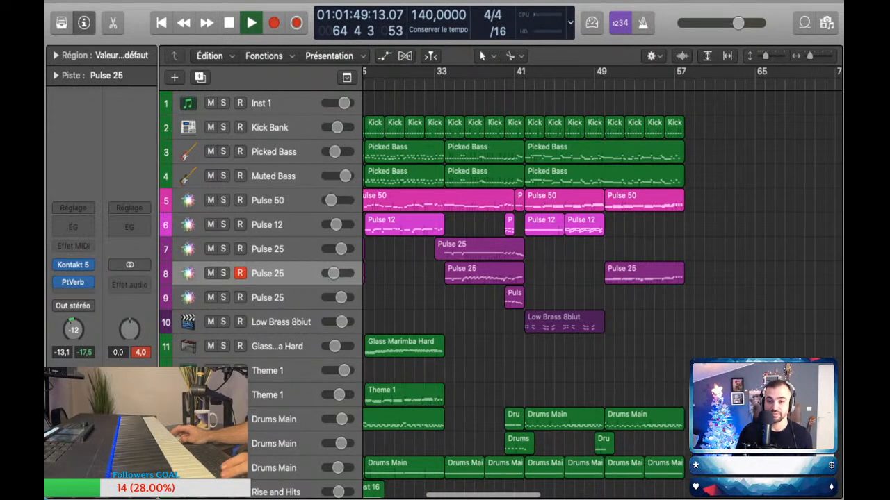
click(454, 84)
key(space)
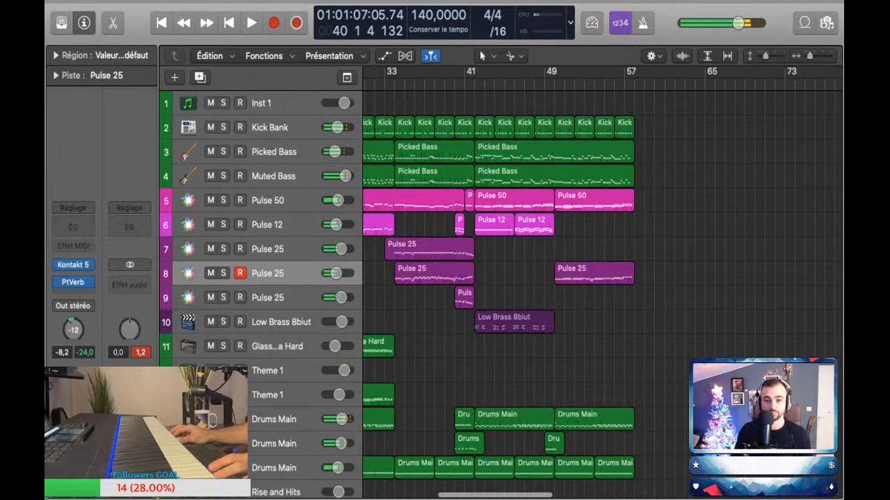
scroll(463, 278, up, 10)
scroll(463, 278, down, 4)
scroll(463, 278, down, 8)
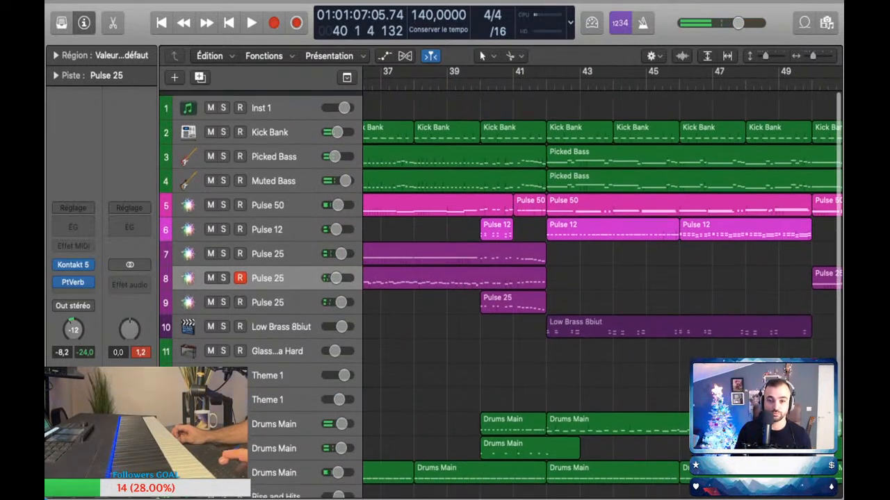
scroll(463, 278, up, 8)
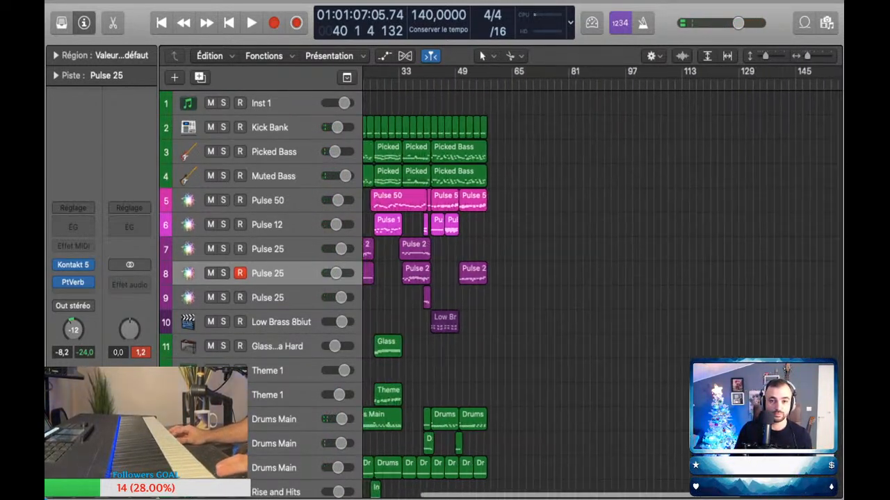
key(space)
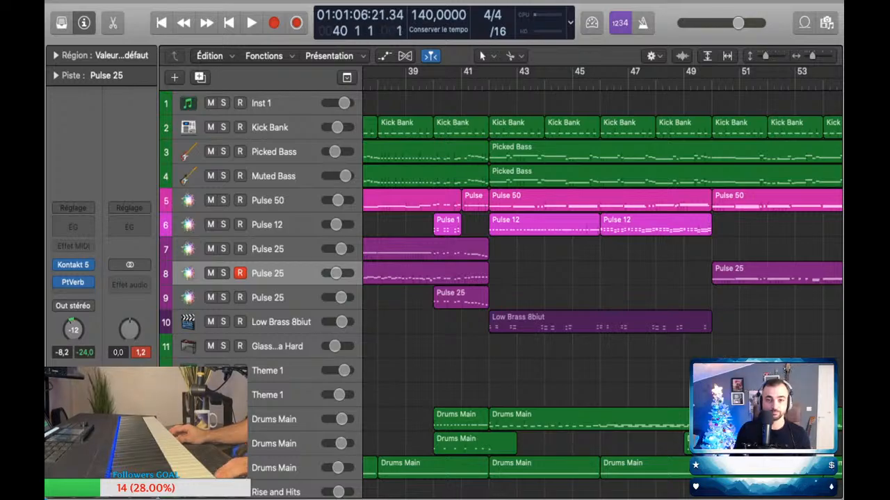
scroll(463, 278, down, 1)
scroll(463, 278, down, 3)
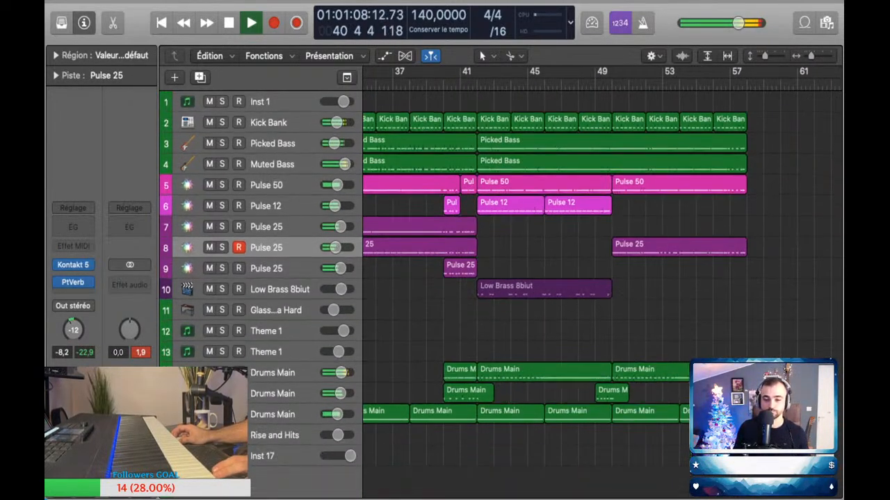
Step: Copy the Low Brass 8biut region from bar 42 so that the duplicate spans bars 50 to 58
scroll(463, 278, up, 4)
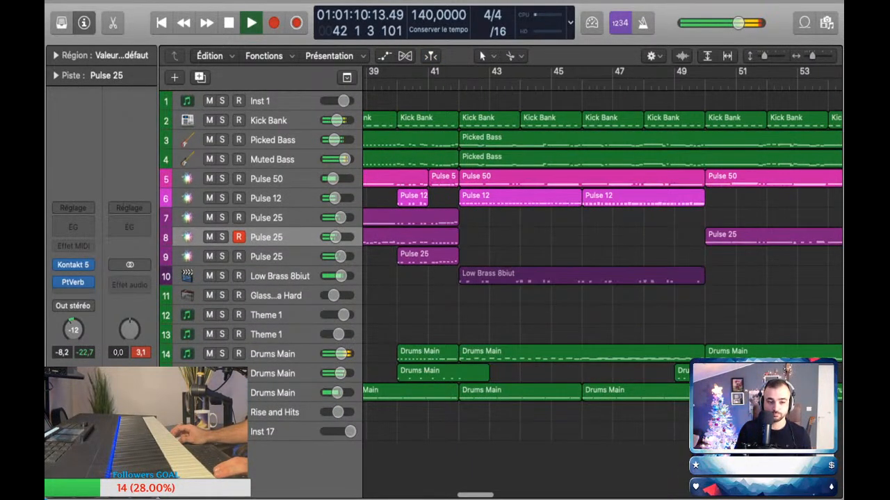
scroll(602, 264, right, 3)
drag(486, 275, 732, 274)
scroll(732, 274, right, 3)
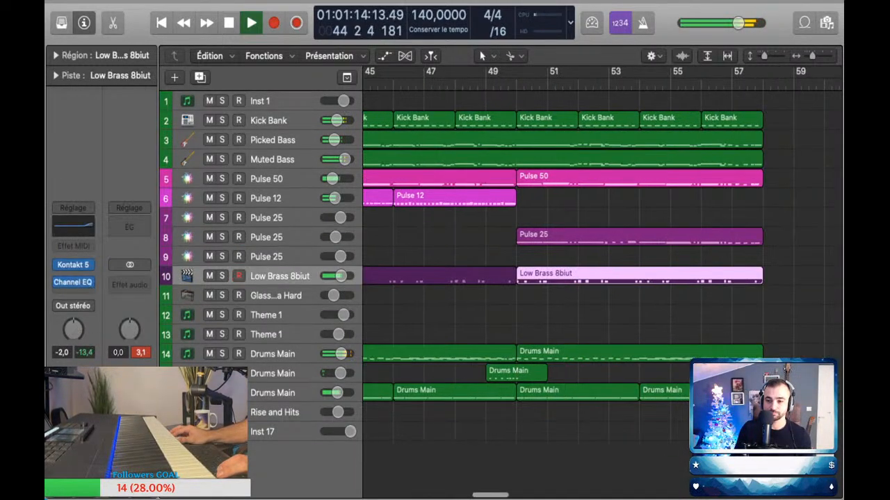
scroll(732, 274, down, 3)
key(space)
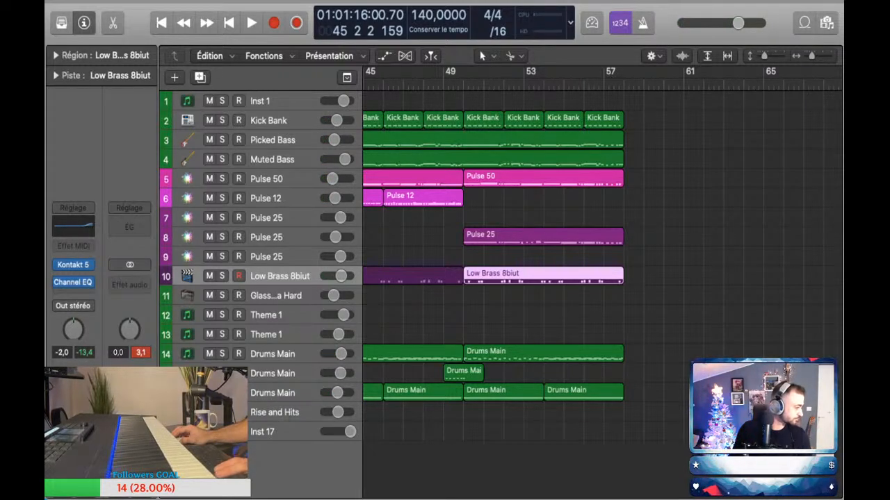
Step: Move the playhead to bar 49, select the track 12 Theme 1 and lower its volume to -3.4 dB
key(shift+period)
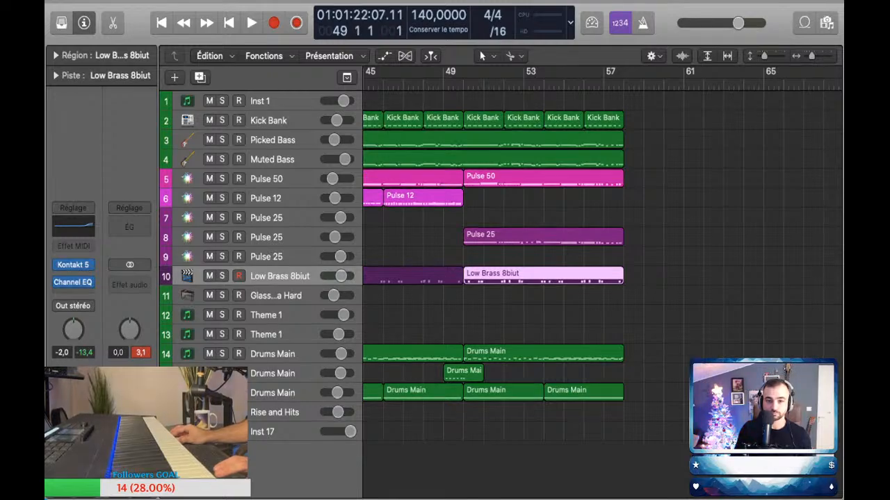
click(267, 257)
click(266, 315)
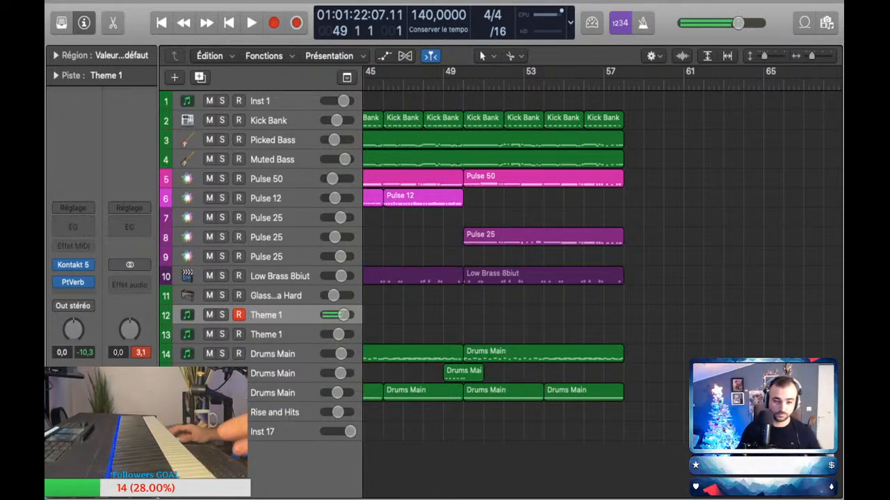
key(a)
key(a)
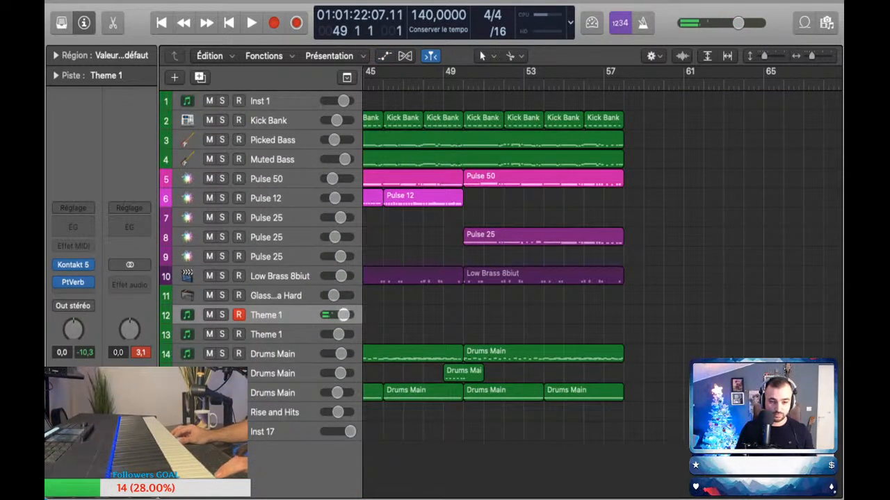
Step: Play the arrangement repeatedly from bar 49 to rehearse a melody on the track 12 Theme 1
key(space)
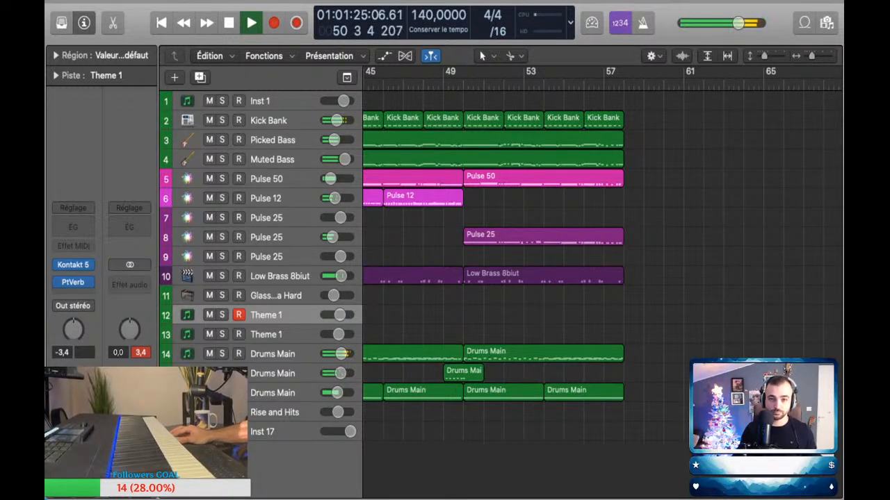
key(space)
key(space)
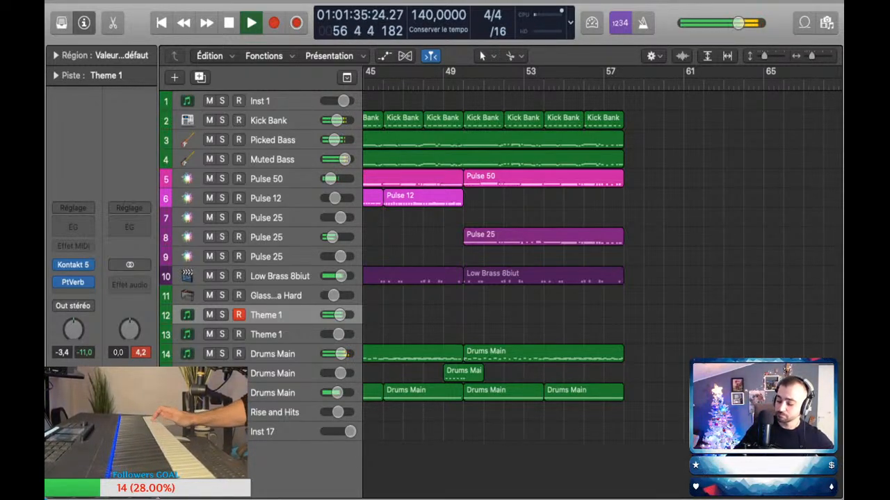
key(space)
key(space)
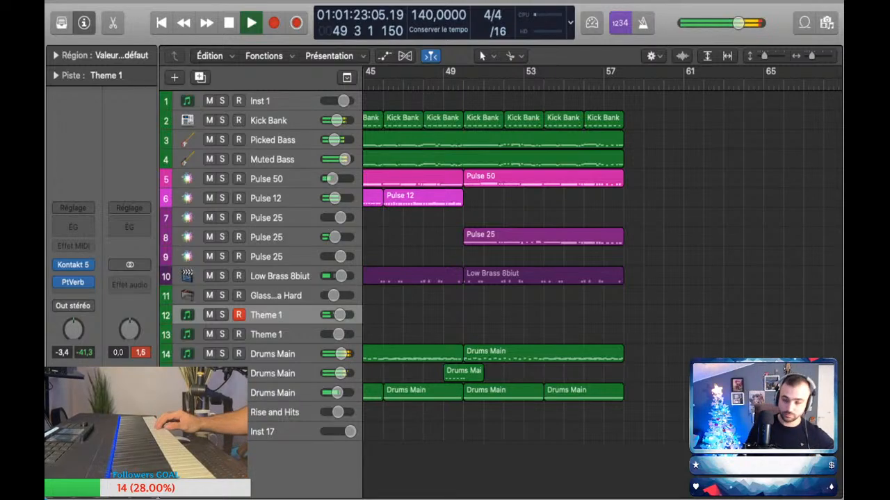
key(space)
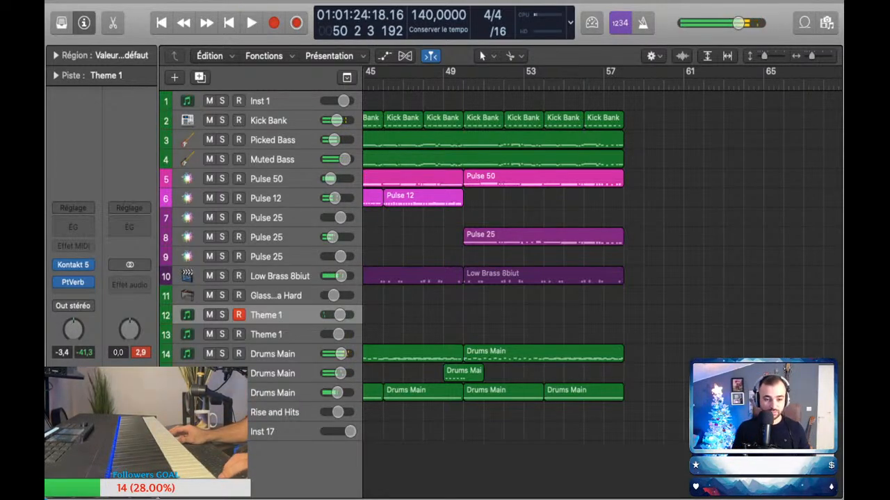
Step: Lower the track 12 Theme 1 volume to -10.4 dB and rehearse the melody over playback from bar 49
key(a)
key(a)
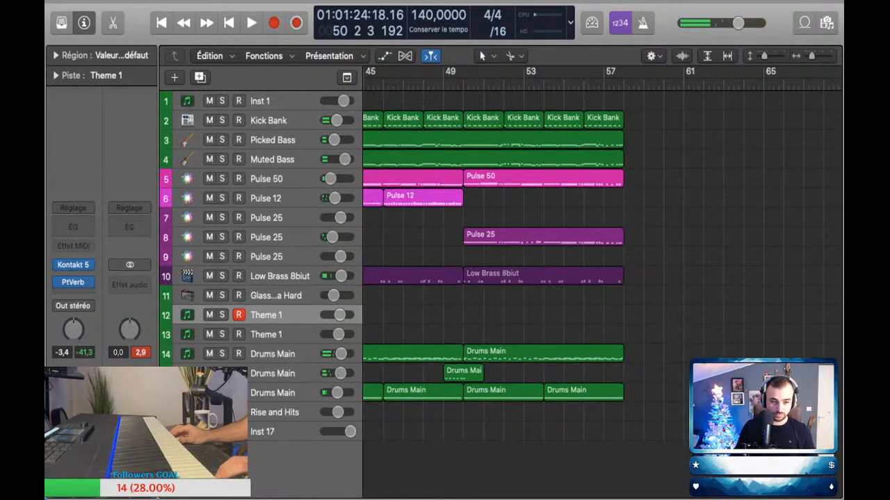
key(super+Left)
key(super+Left)
key(super+Left)
key(super+Left)
key(super+Right)
key(super+Right)
key(super+Right)
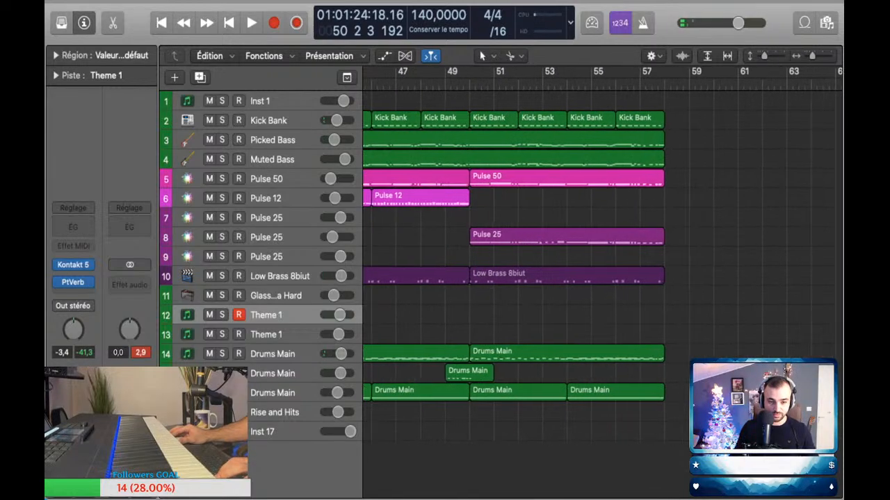
key(space)
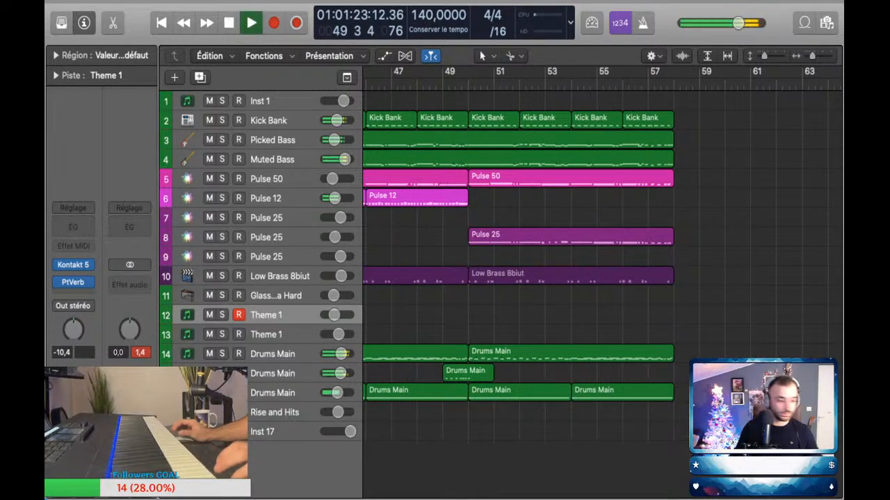
key(space)
key(space)
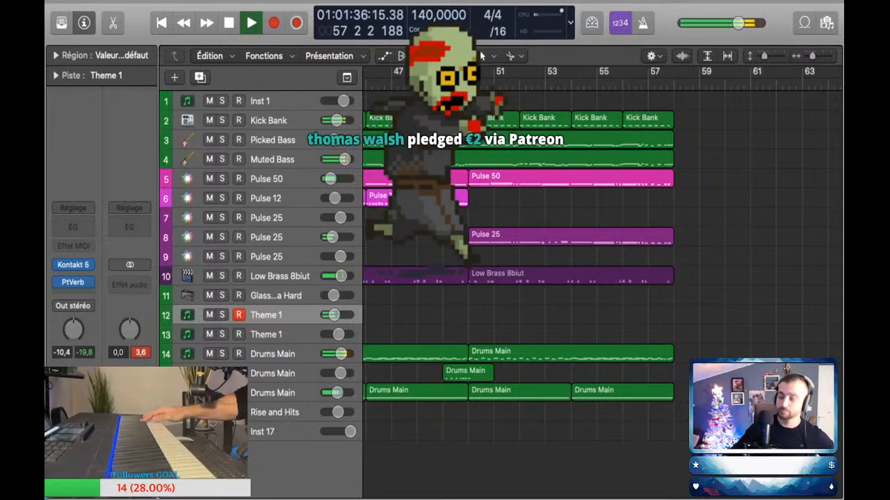
key(space)
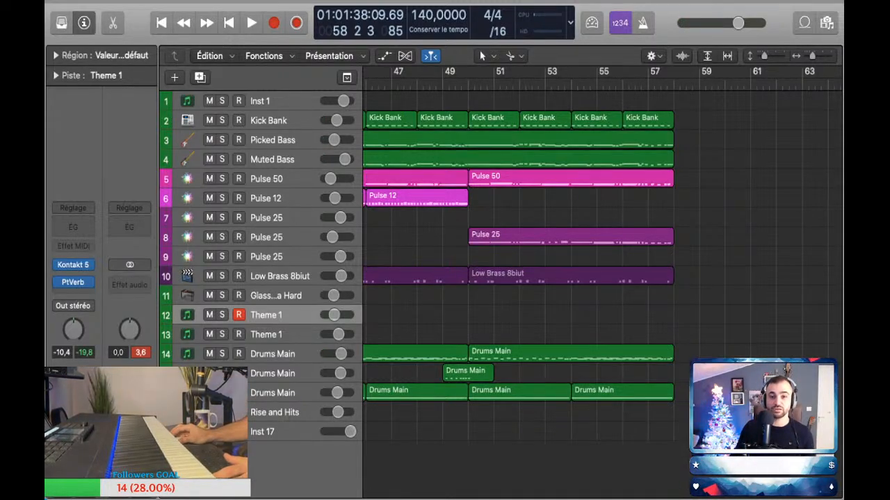
Step: Perform the Theme 1 melody over playback from bar 49 and capture it as a region spanning bars 50 to 58
click(443, 84)
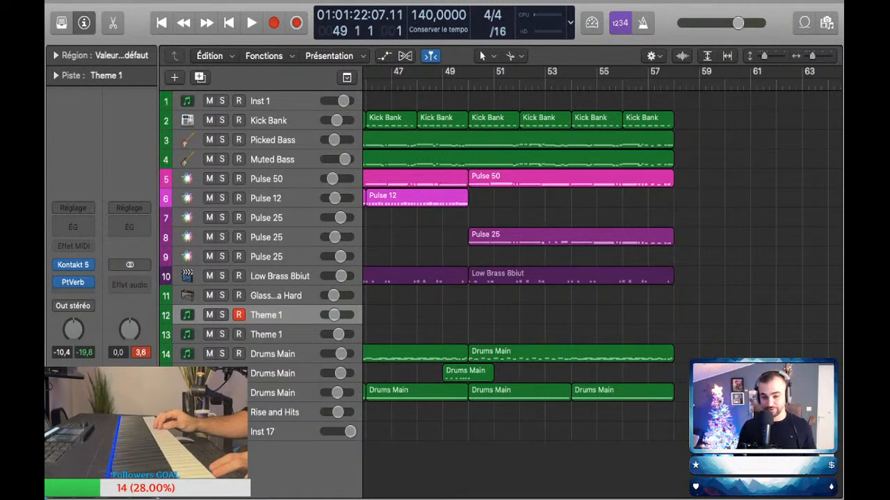
key(space)
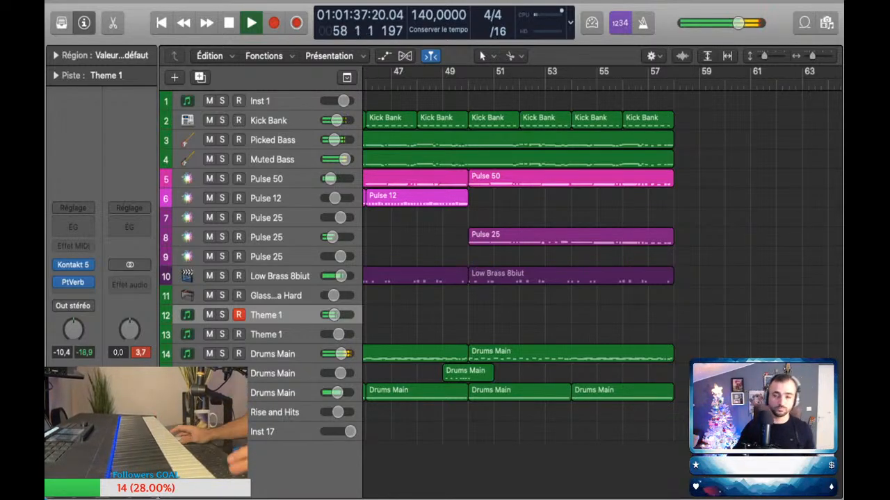
key(shift+r)
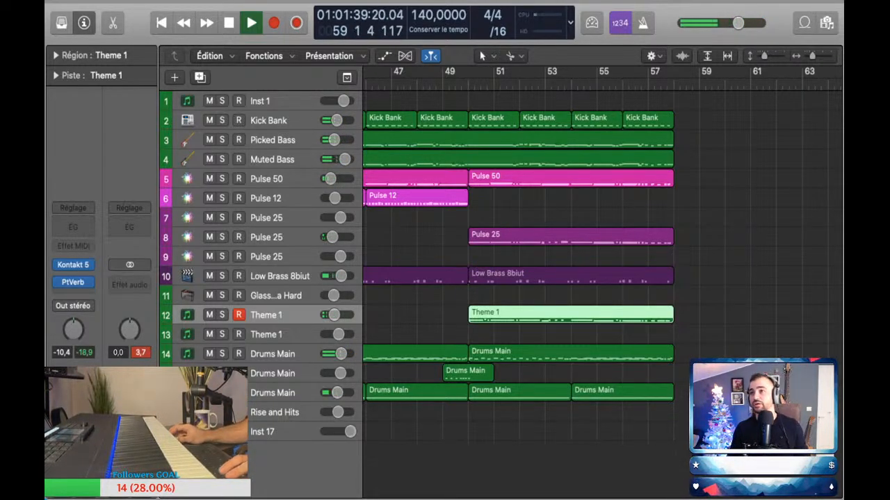
key(space)
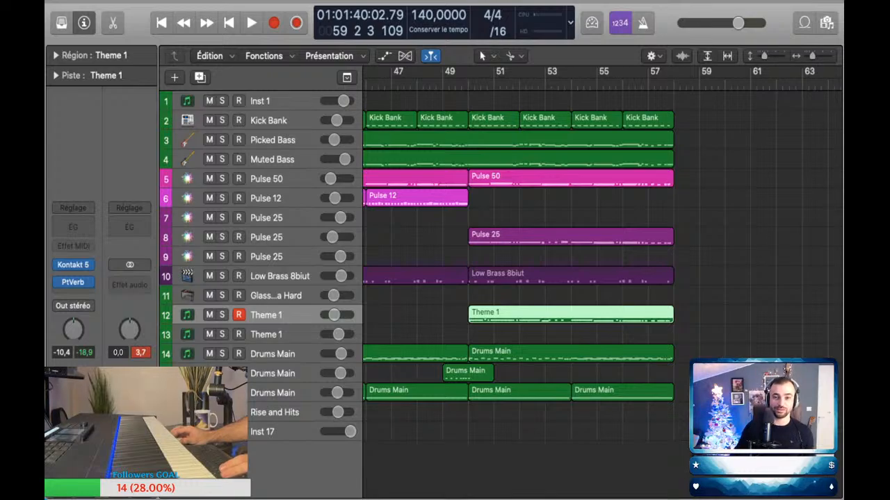
Step: Play back from bar 49 to check the Theme 1 melody against the other parts
key(space)
key(space)
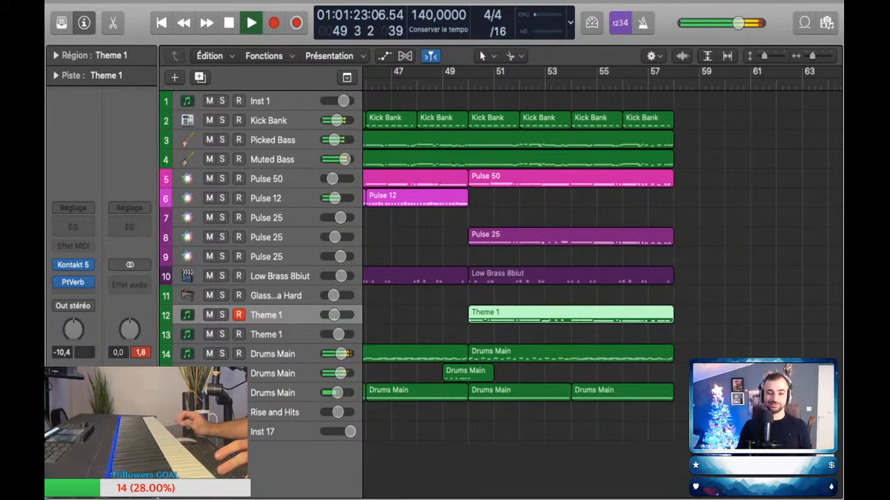
scroll(602, 285, up, 5)
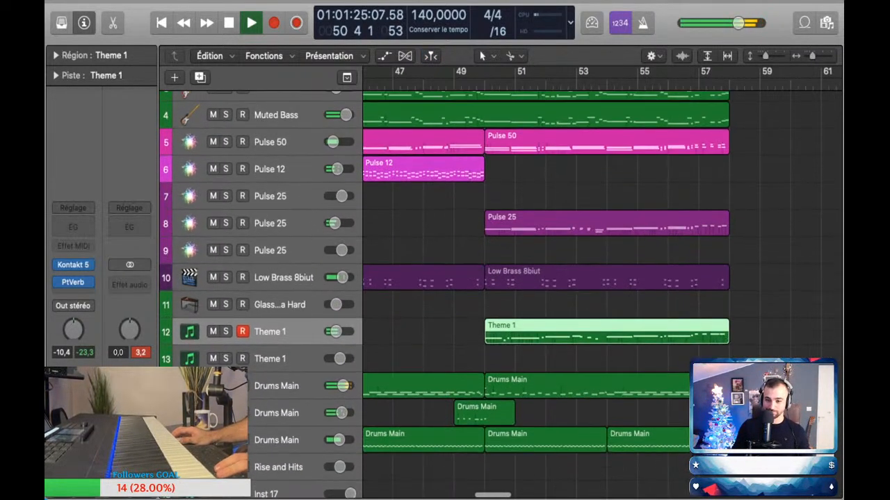
click(602, 303)
key(space)
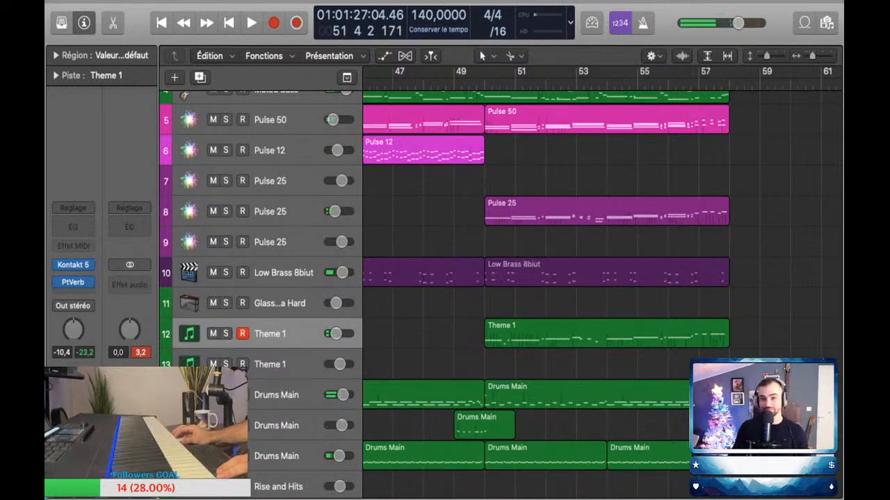
key(space)
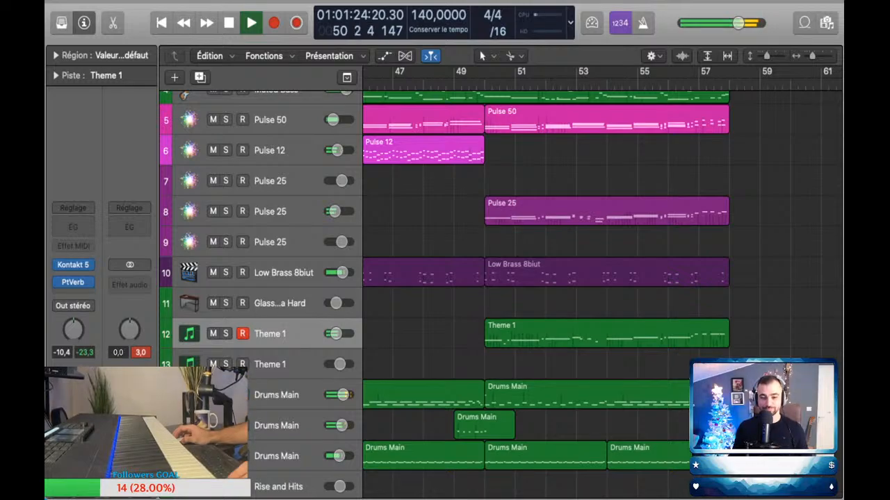
scroll(513, 319, down, 5)
scroll(513, 318, up, 1)
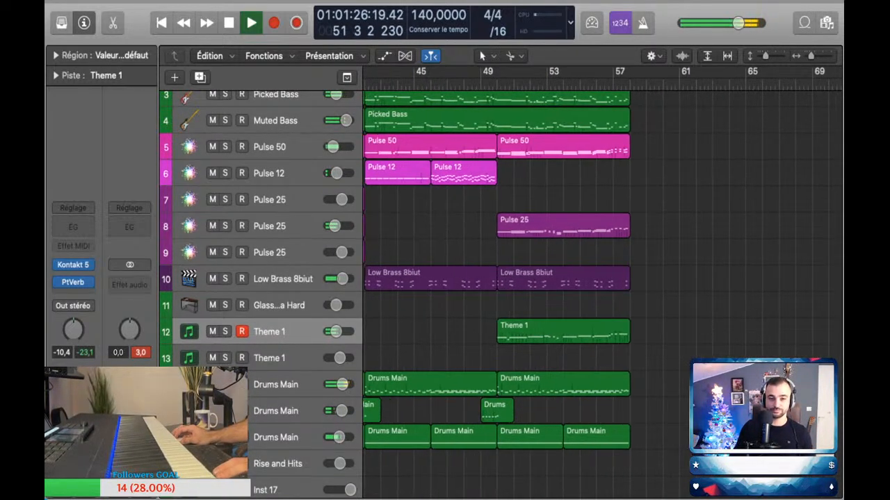
Step: Copy the Pulse 12 region from bar 46 to bars 50 and 54 so the part continues to bar 58
key(space)
drag(460, 173, 526, 173)
drag(529, 174, 594, 174)
key(space)
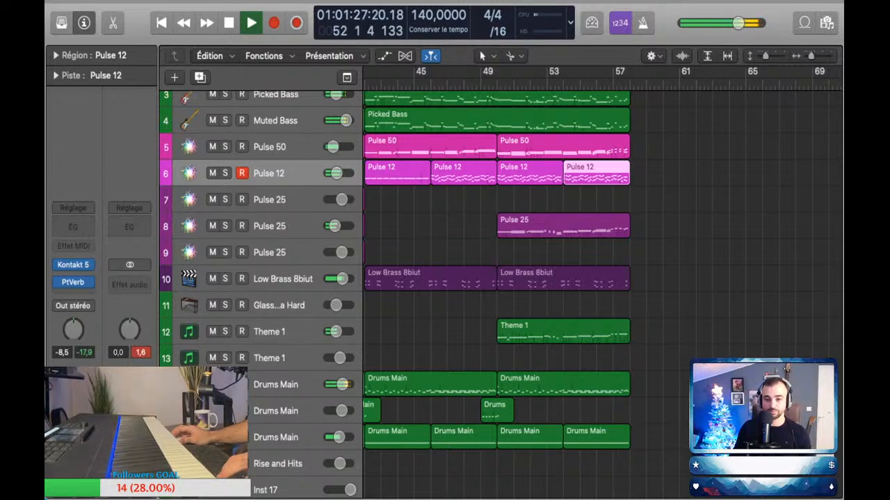
Step: Add volume automation points on Pulse 12 at bar 50 and lower the level from there to -12.1 dB
key(a)
scroll(508, 194, up, 1)
click(500, 202)
click(496, 202)
drag(501, 202, 501, 207)
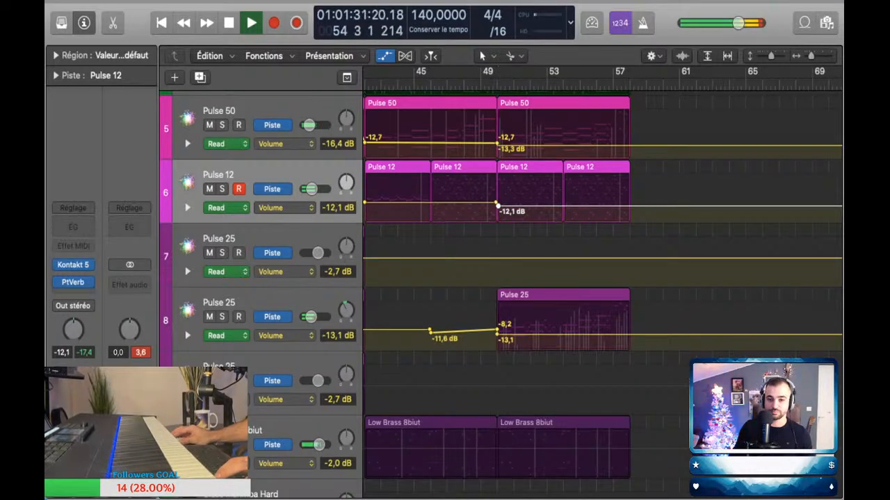
key(super+Down)
key(super+Left)
key(super+Left)
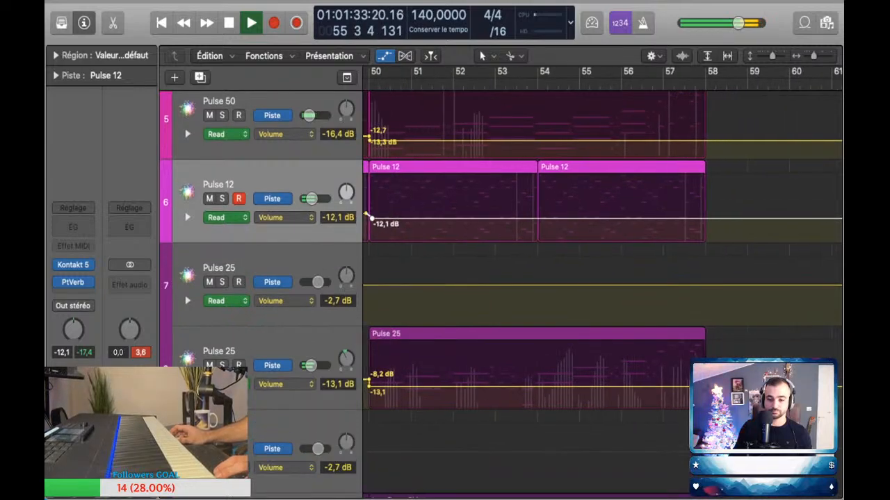
key(space)
Step: Shape the track 8 Pulse 25 volume automation over bars 50 to 52 with dips to -17.8, -16.0 and -17.3 dB around a -12.0 dB level
key(super+Right)
key(super+Right)
key(super+Right)
key(super+Right)
key(super+Down)
key(super+Left)
scroll(602, 292, left, 6)
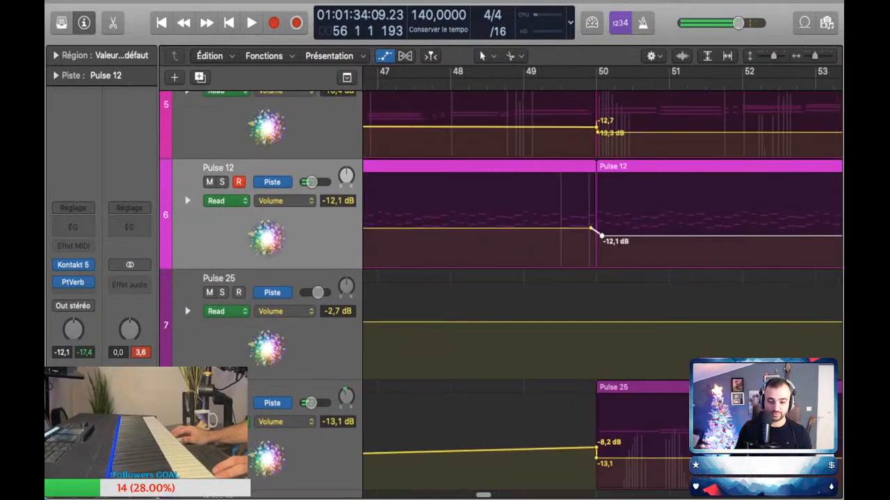
scroll(602, 292, down, 1)
scroll(602, 292, right, 2)
click(584, 437)
drag(573, 437, 558, 444)
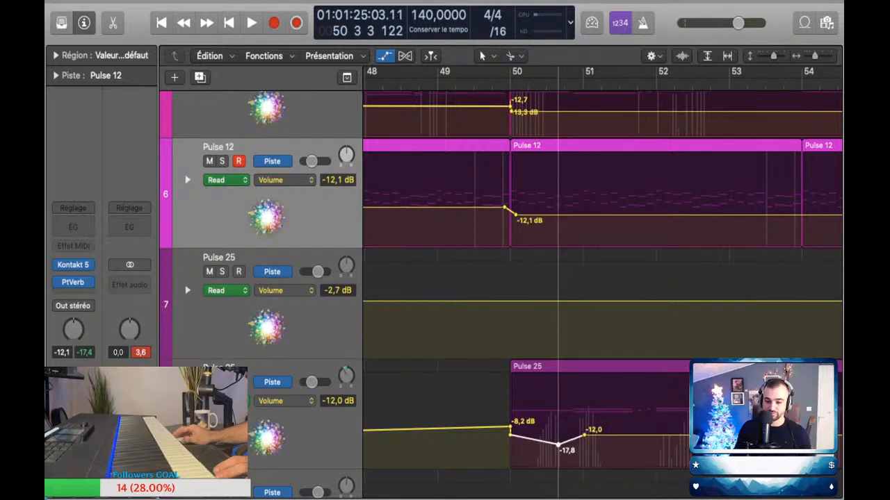
drag(614, 435, 611, 443)
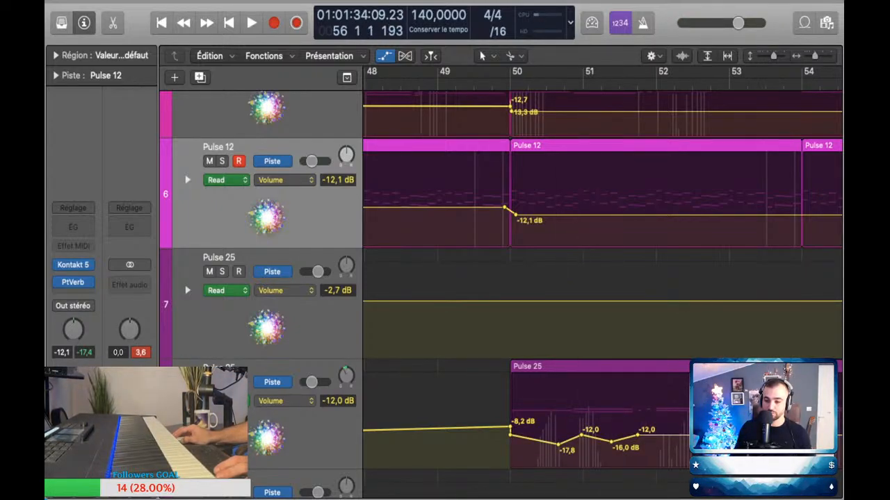
drag(689, 436, 689, 444)
Step: Add volume automation dips to -19.2 and -19.3 dB on the track 8 Pulse 25 in bars 54 and 55, returning to -12.0 dB
scroll(689, 444, right, 7)
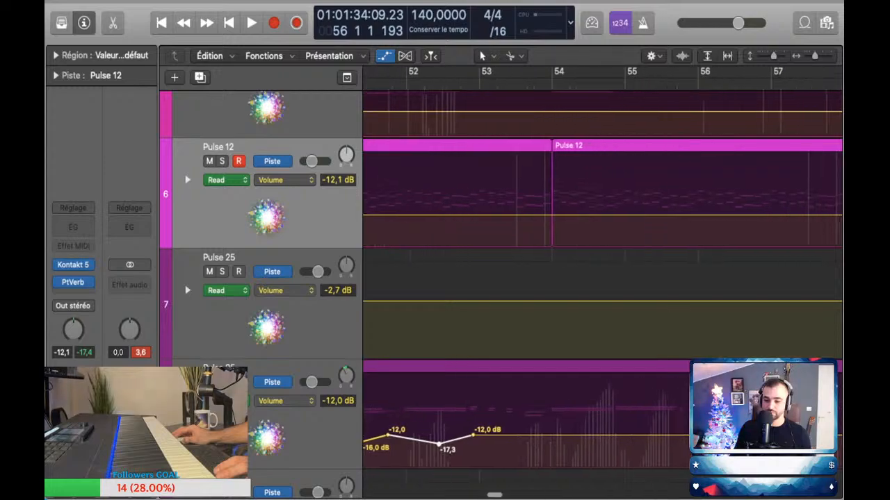
click(545, 435)
click(616, 435)
drag(581, 436, 581, 446)
click(674, 435)
click(654, 435)
drag(654, 436, 654, 447)
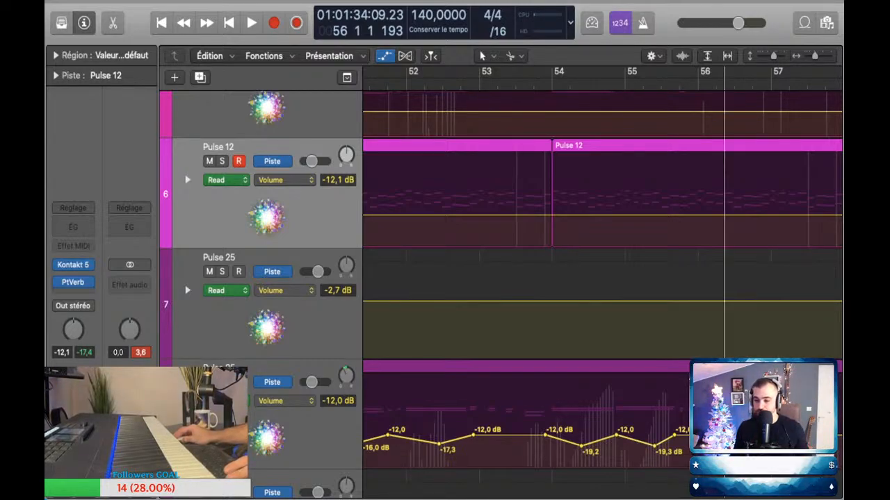
scroll(602, 278, right, 5)
Step: Shape the Pulse 50 volume automation between bars 50 and 55 with repeated dips, including -21.0, -19.4 and two at -22.4 dB
scroll(602, 278, up, 3)
scroll(601, 278, left, 10)
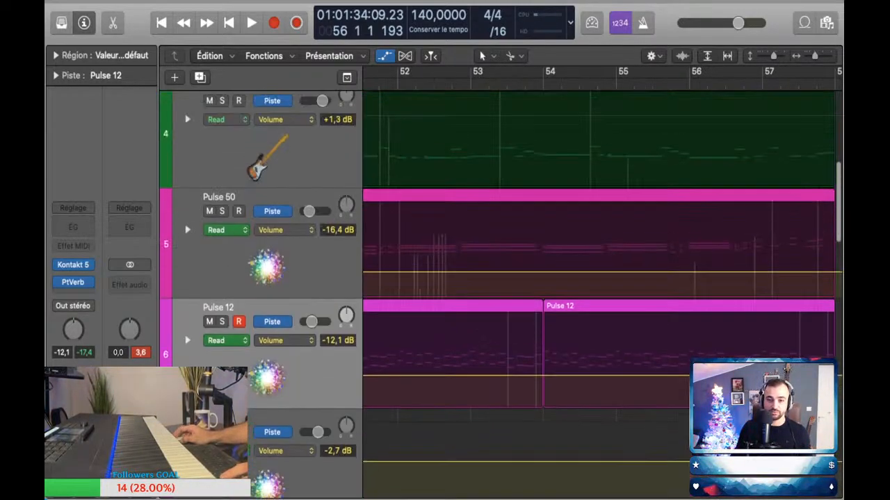
scroll(601, 278, down, 3)
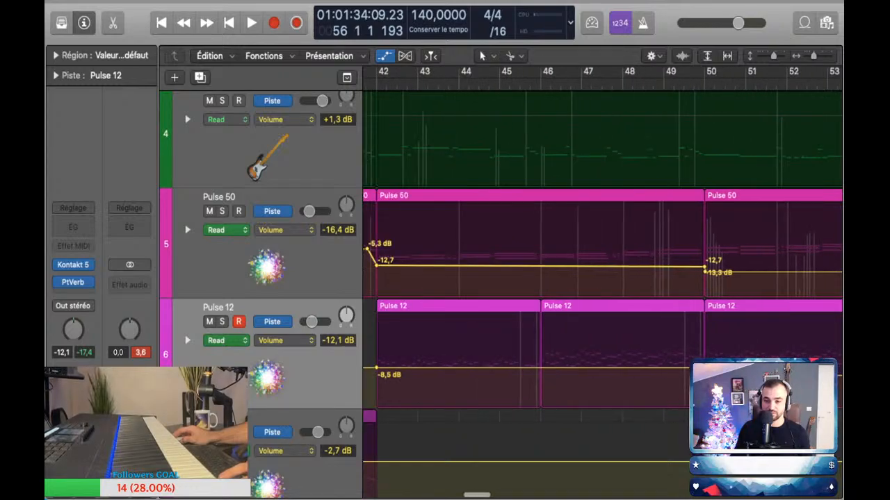
scroll(602, 278, right, 5)
click(539, 272)
drag(515, 272, 643, 279)
click(566, 272)
click(608, 271)
click(595, 272)
click(665, 272)
click(644, 273)
click(709, 274)
click(698, 273)
drag(698, 273, 698, 279)
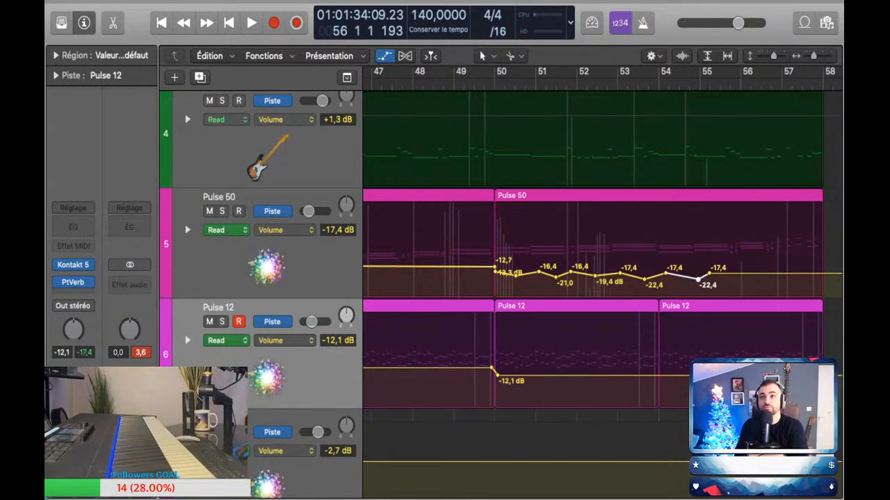
Step: Add volume automation dips to -17.8, -17.4 and -14.8 dB on Pulse 50 between bars 42 and 45
scroll(501, 292, down, 2)
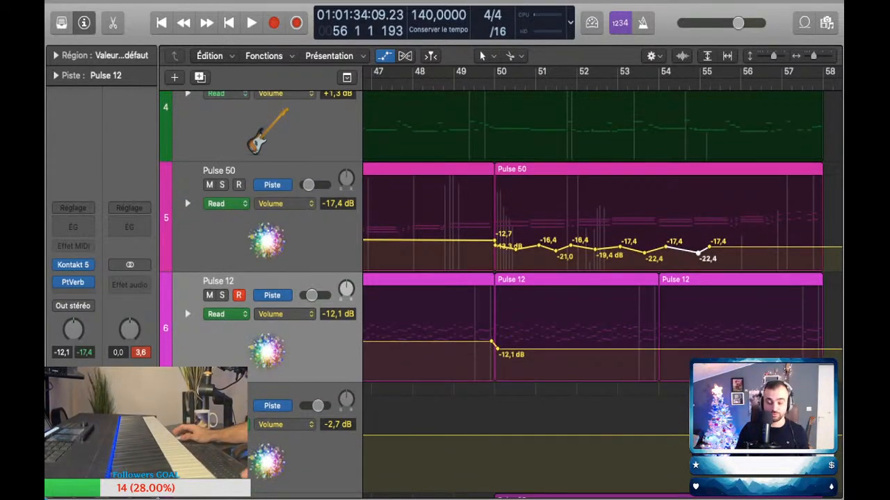
key(super+Left)
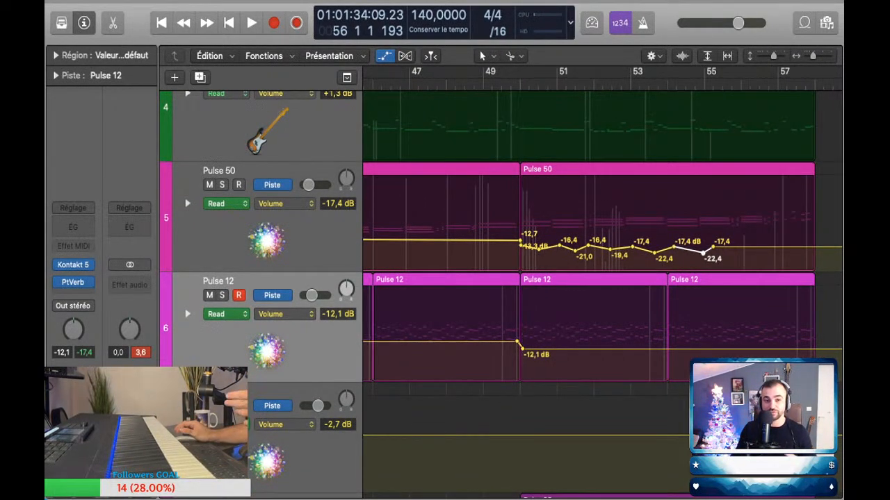
key(super+Left)
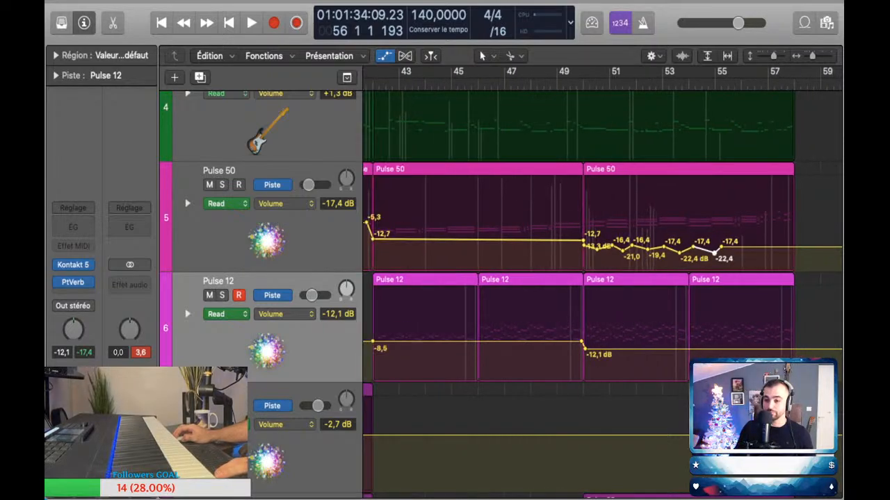
key(super+Left)
scroll(602, 292, left, 5)
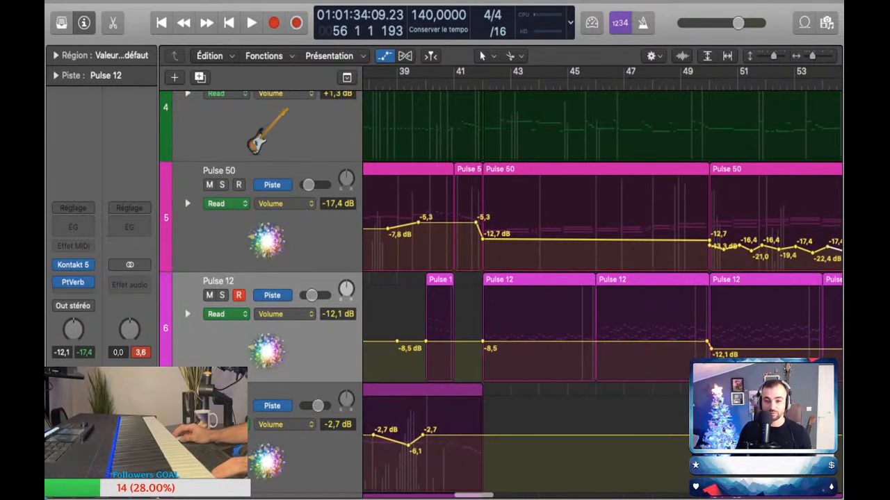
click(515, 239)
click(501, 239)
drag(501, 240, 558, 243)
click(533, 239)
click(529, 239)
click(565, 240)
click(558, 240)
scroll(558, 243, left, 2)
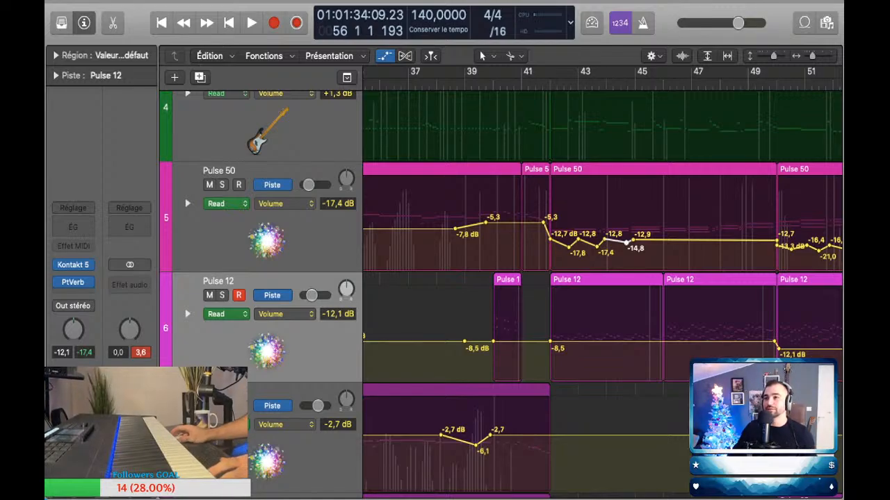
scroll(589, 244, down, 3)
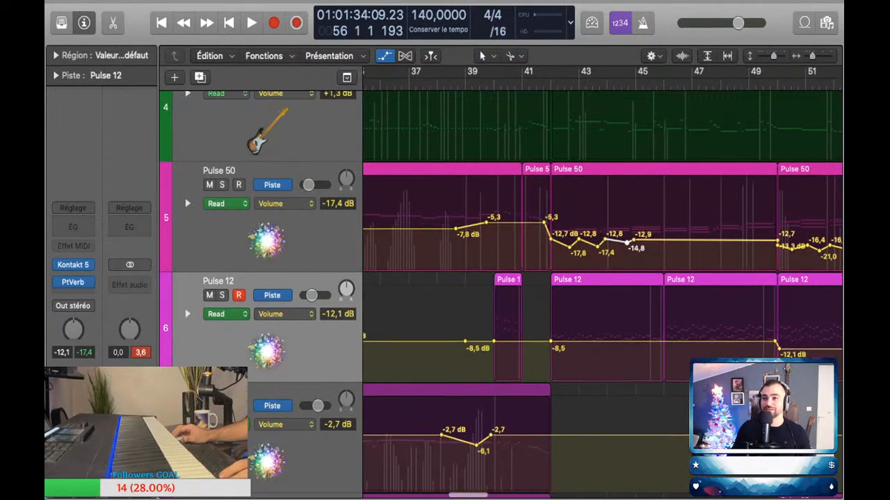
Step: Add a volume automation dip to -23.7 dB on Pulse 50 in bar 56, with -17.4 dB points on either side
scroll(589, 243, up, 1)
scroll(588, 243, up, 3)
scroll(588, 243, down, 5)
scroll(589, 243, down, 3)
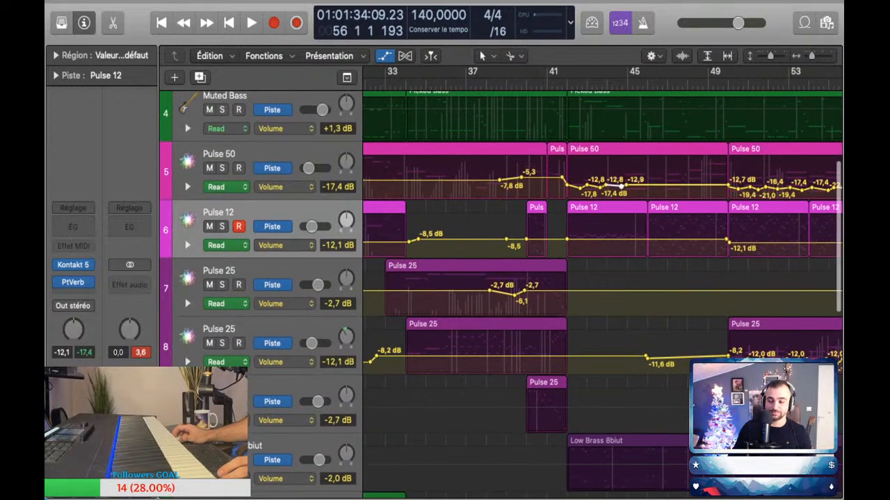
scroll(603, 243, right, 5)
scroll(602, 243, down, 1)
scroll(603, 244, left, 1)
scroll(603, 243, up, 3)
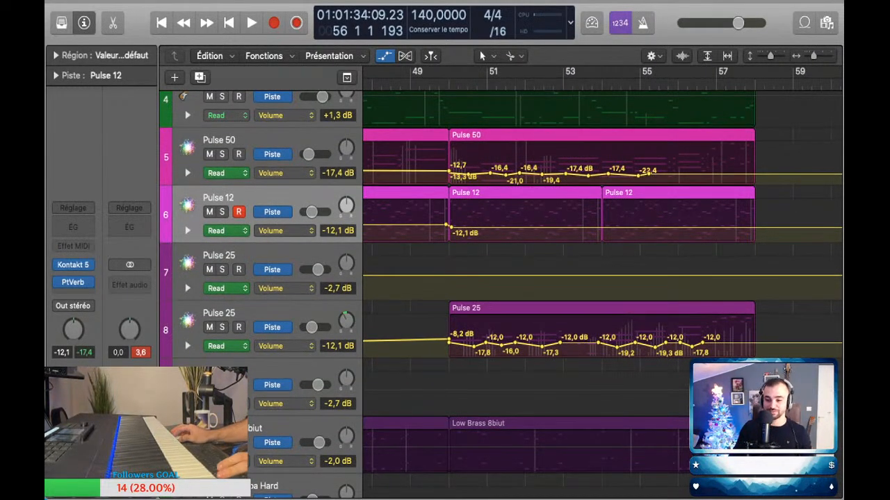
scroll(603, 244, right, 1)
scroll(603, 243, up, 3)
scroll(602, 243, up, 2)
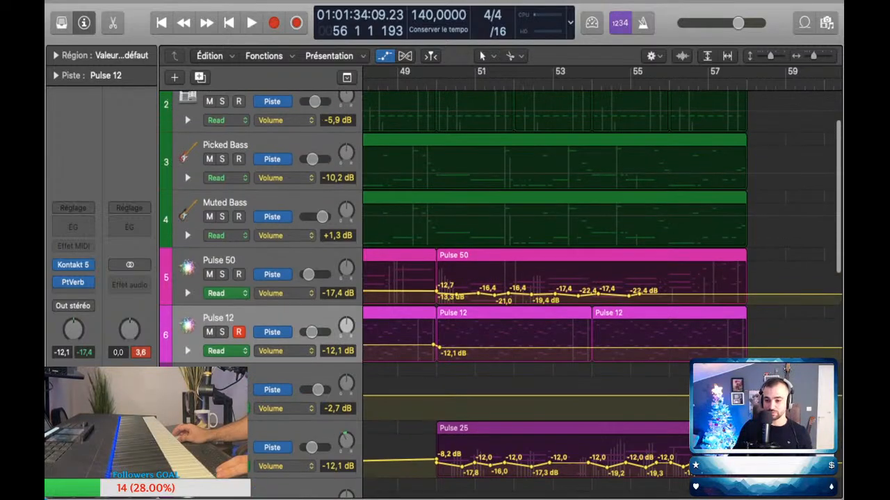
click(672, 294)
click(695, 294)
click(685, 294)
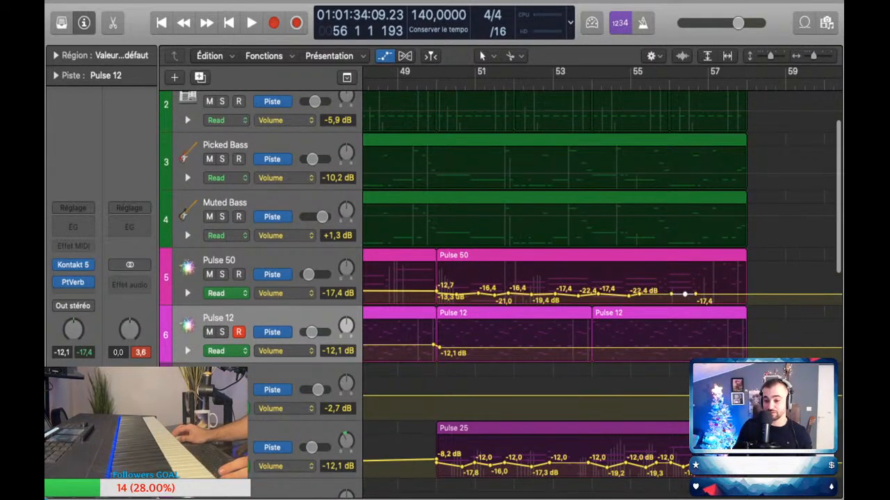
drag(685, 294, 684, 296)
Step: Add Pulse 50 volume automation dips to -19.8, -18.7 and -15.7 dB between bars 45 and 47, returning to about -13 dB
scroll(603, 278, left, 5)
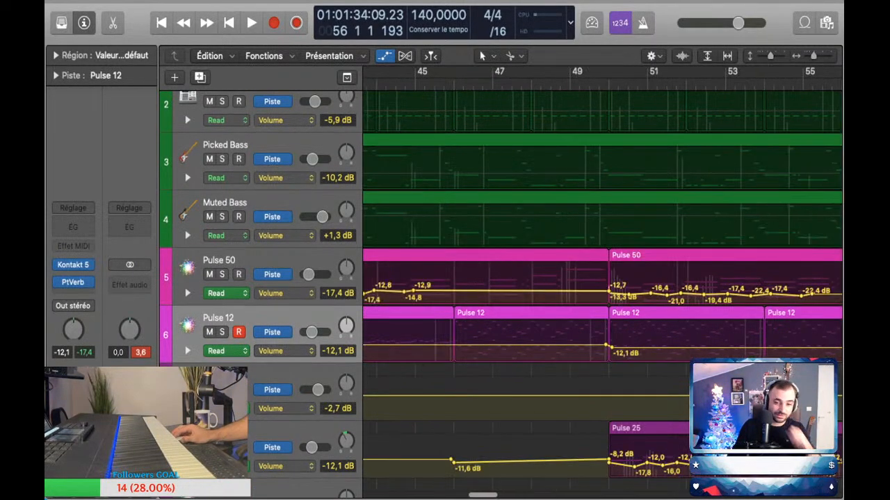
scroll(653, 290, right, 1)
click(661, 291)
click(643, 291)
drag(644, 291, 711, 294)
click(703, 291)
click(684, 290)
click(724, 291)
click(711, 290)
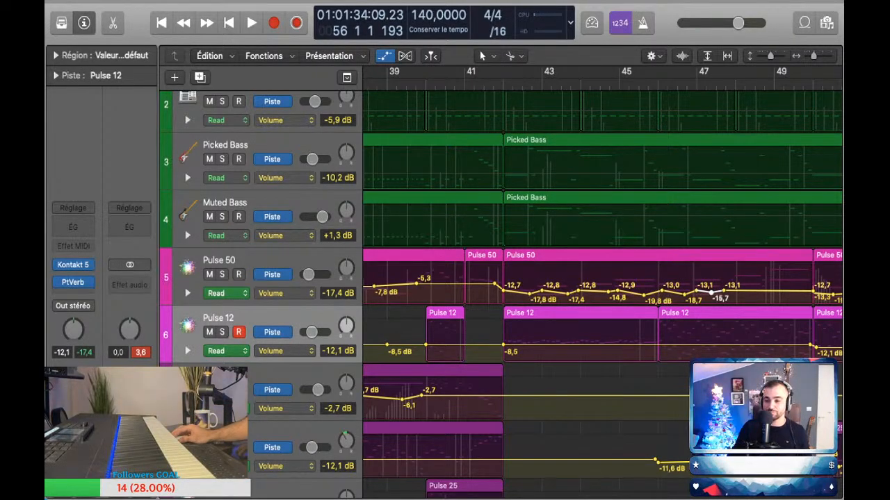
Step: Add Pulse 50 volume automation dips to -16.8 dB in bar 48 and -19.0 dB in bar 49
click(762, 290)
click(754, 291)
drag(754, 291, 754, 294)
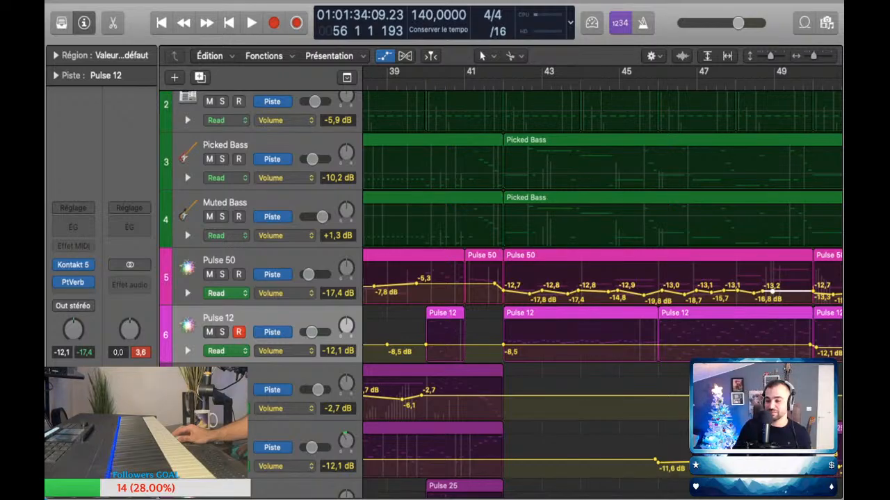
click(797, 291)
drag(797, 291, 799, 294)
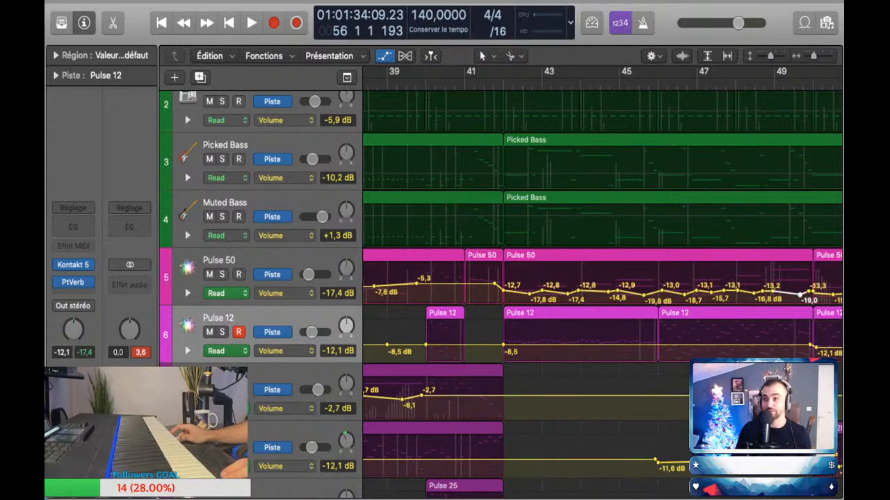
Step: Hide the automation curves on all tracks of the arrangement
scroll(438, 329, down, 3)
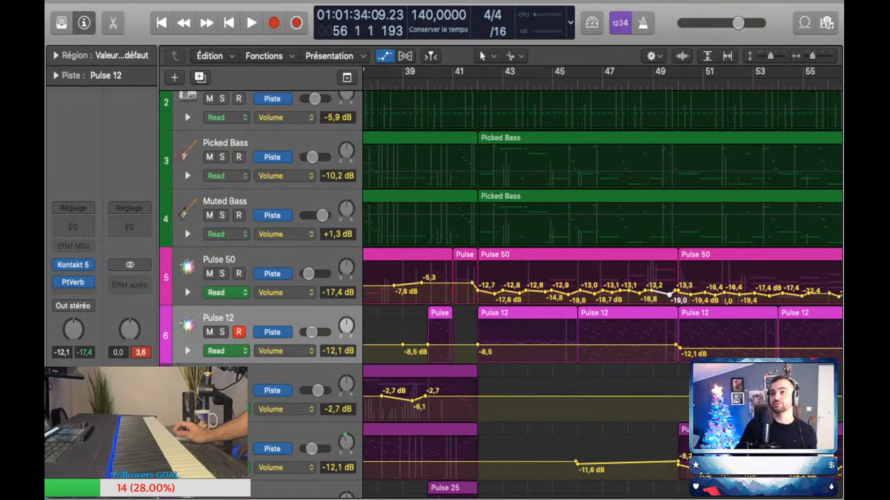
scroll(602, 292, down, 1)
scroll(602, 292, right, 2)
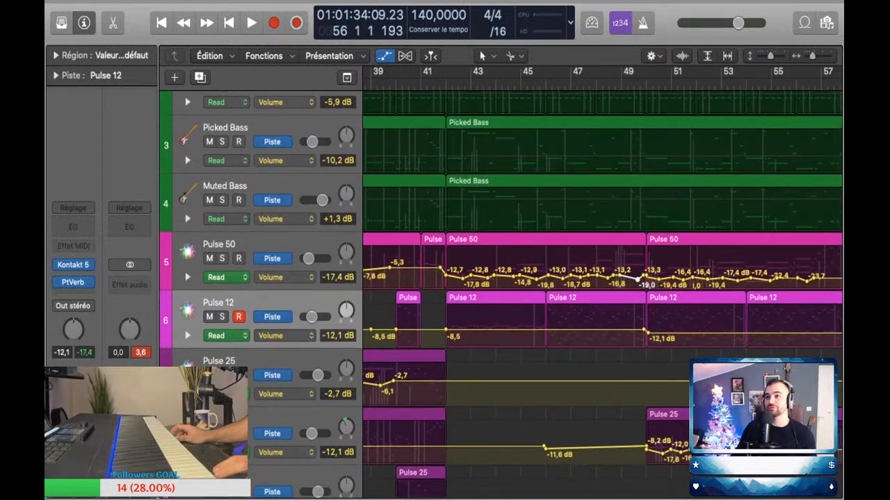
scroll(602, 292, down, 2)
key(a)
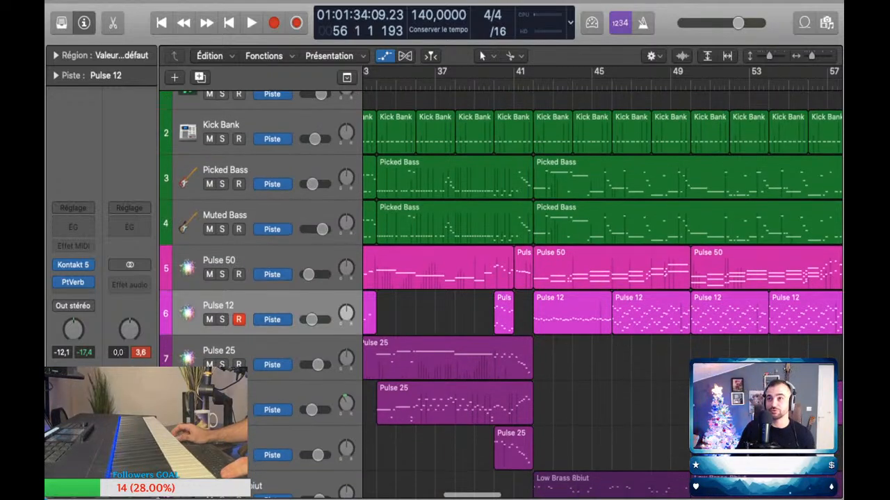
Step: Review the arrangement up to bar 58 and play back the transition from bar 41
scroll(602, 292, down, 2)
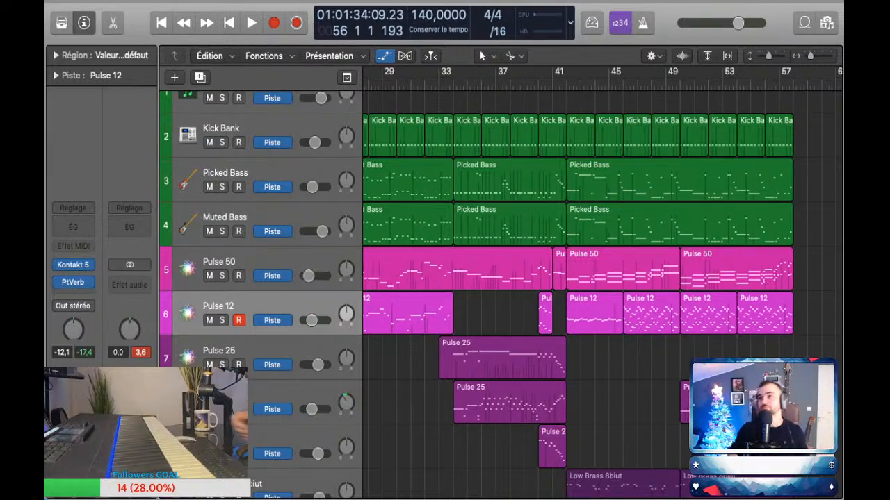
scroll(602, 292, down, 5)
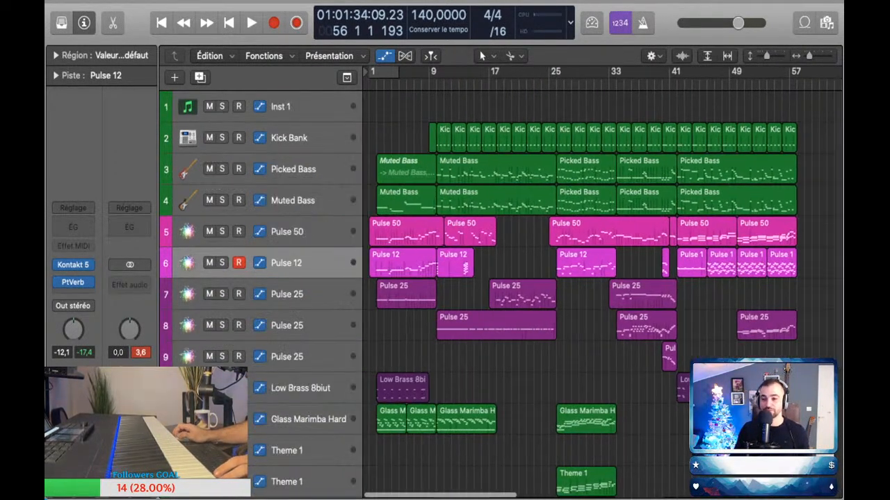
scroll(601, 292, up, 6)
scroll(602, 292, up, 5)
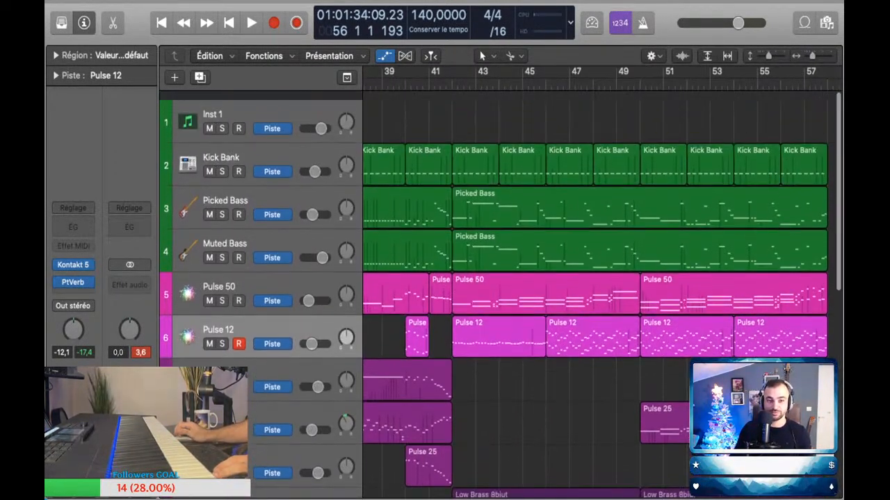
scroll(602, 292, down, 2)
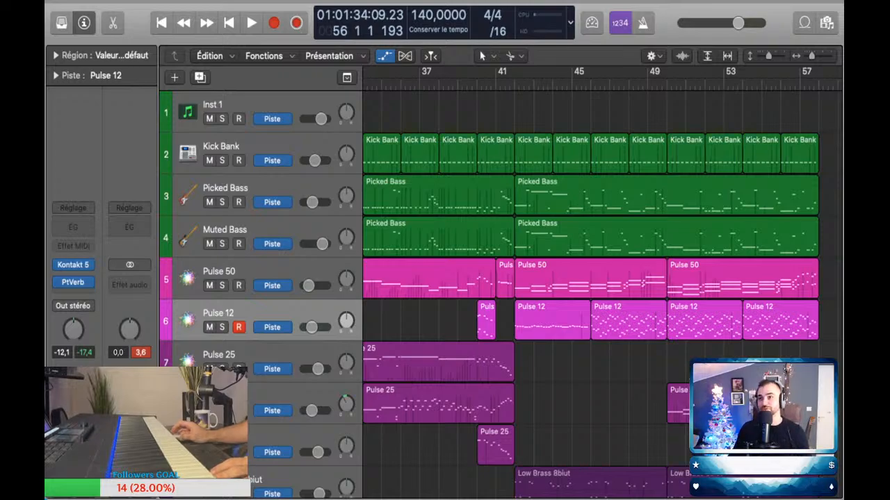
key(space)
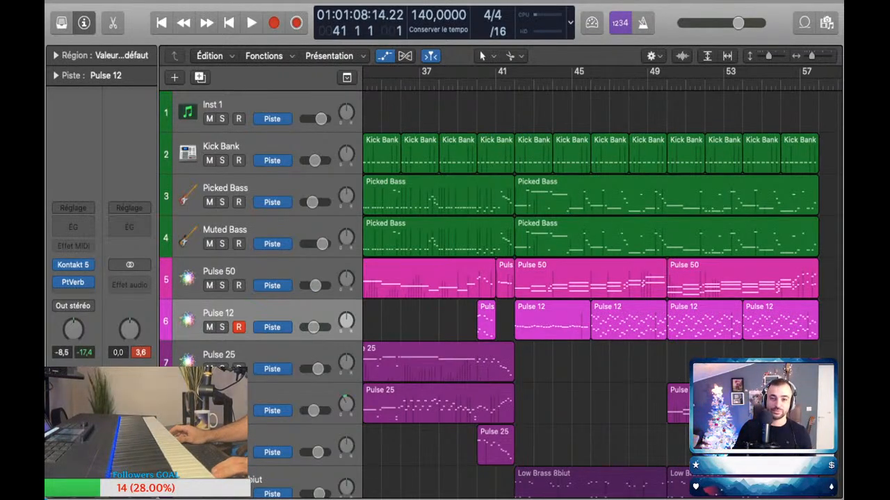
scroll(602, 292, down, 3)
key(space)
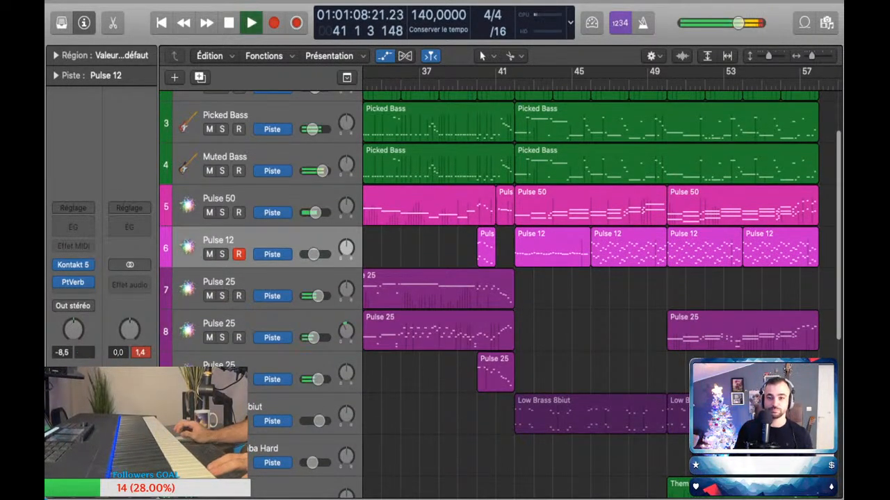
key(space)
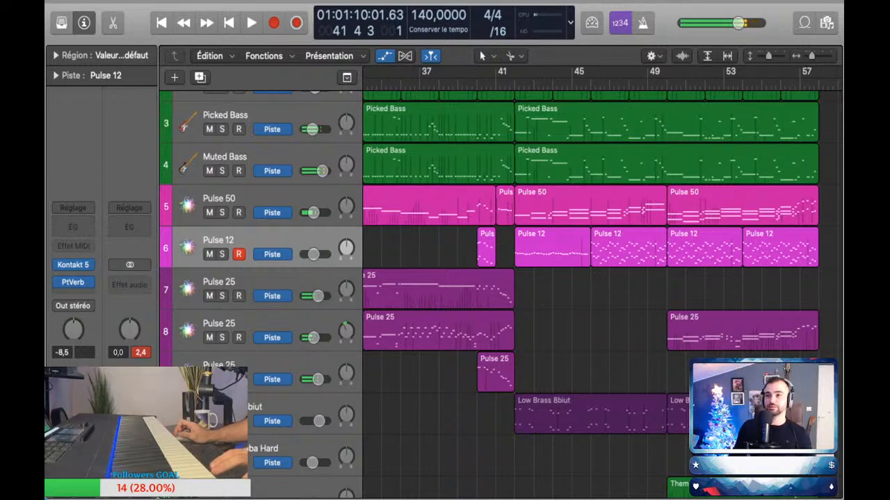
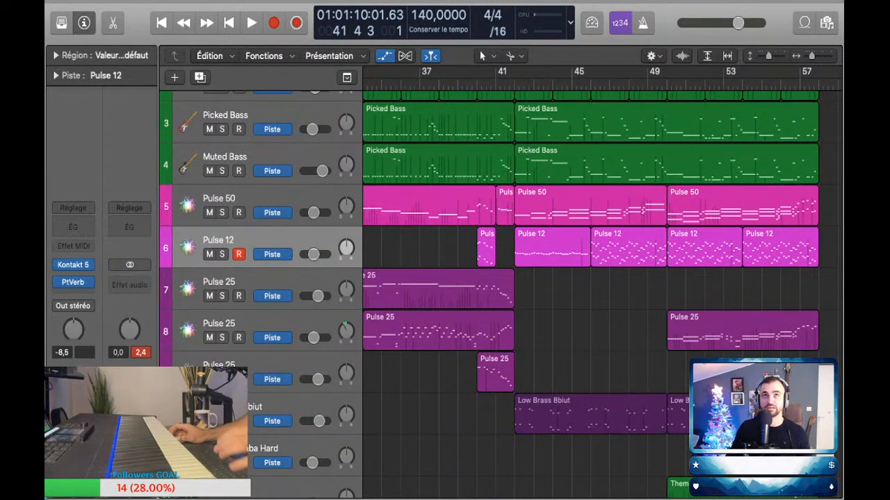
Step: Play the arrangement from bar 41 and hide the track automation in the track area
scroll(602, 292, left, 5)
scroll(602, 292, down, 3)
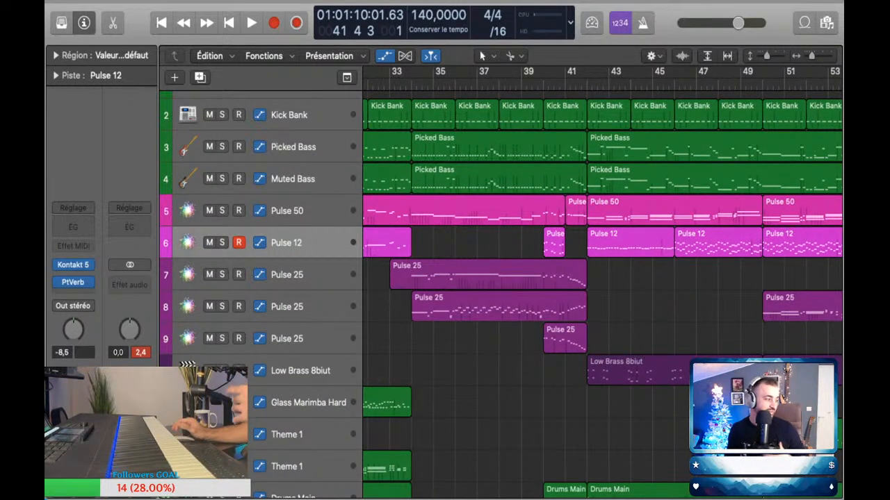
key(space)
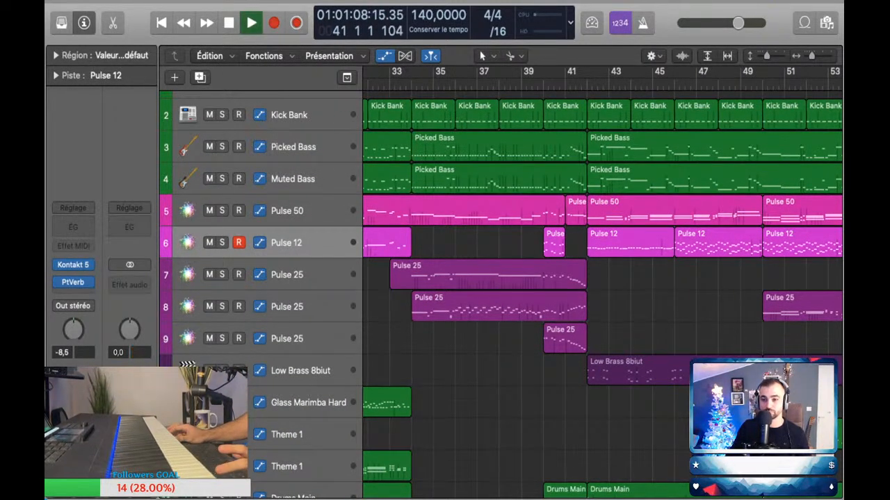
key(space)
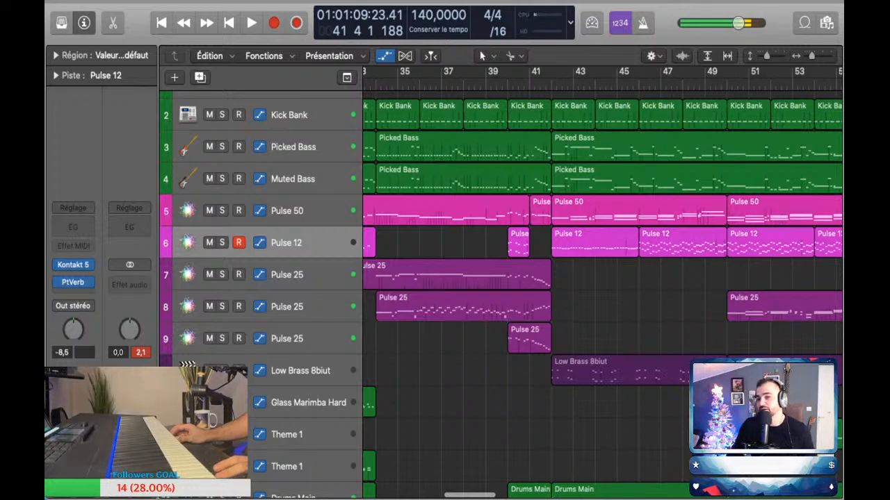
key(space)
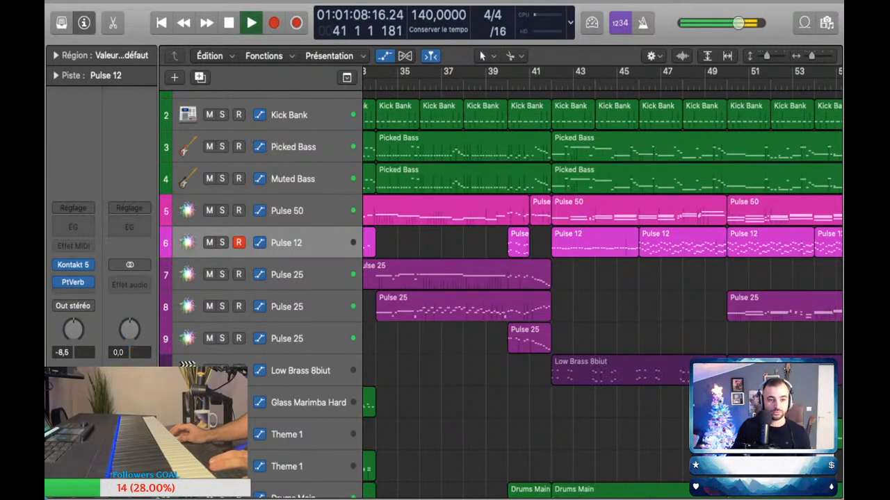
key(a)
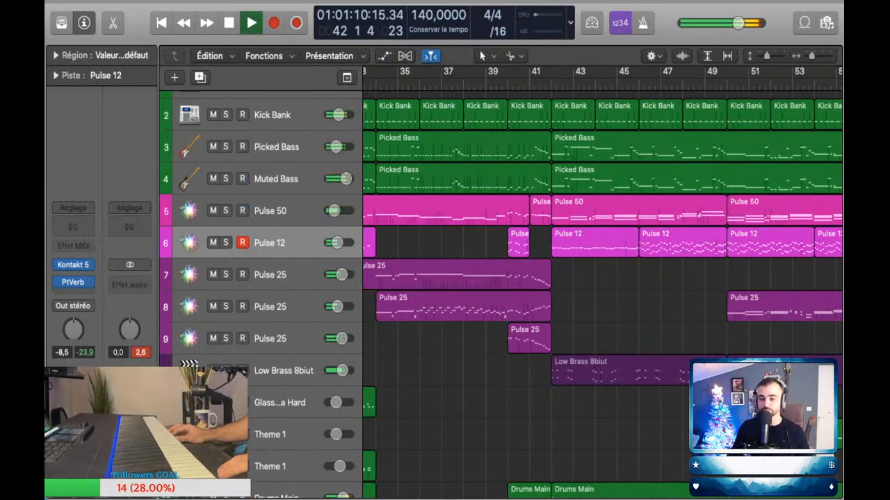
Step: Listen to the section from bar 42 onward with all instrument and drum tracks in view
key(super+Left)
key(super+Left)
key(super+Up)
key(super+Up)
key(super+Up)
key(super+Right)
key(super+Right)
key(super+Right)
key(super+Right)
key(super+Right)
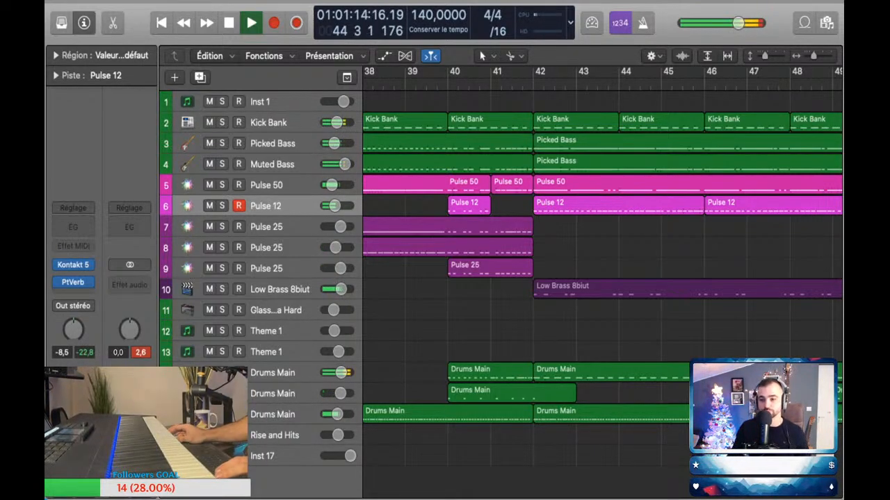
key(super+Left)
key(super+Left)
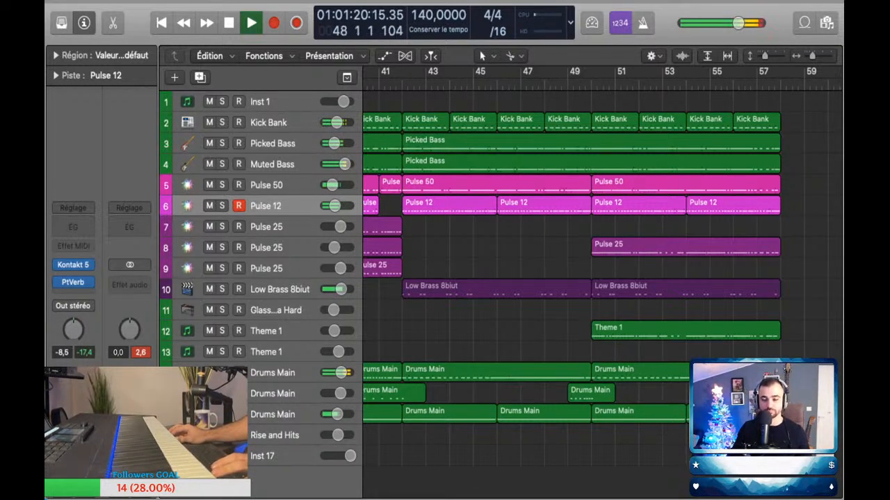
scroll(598, 278, left, 2)
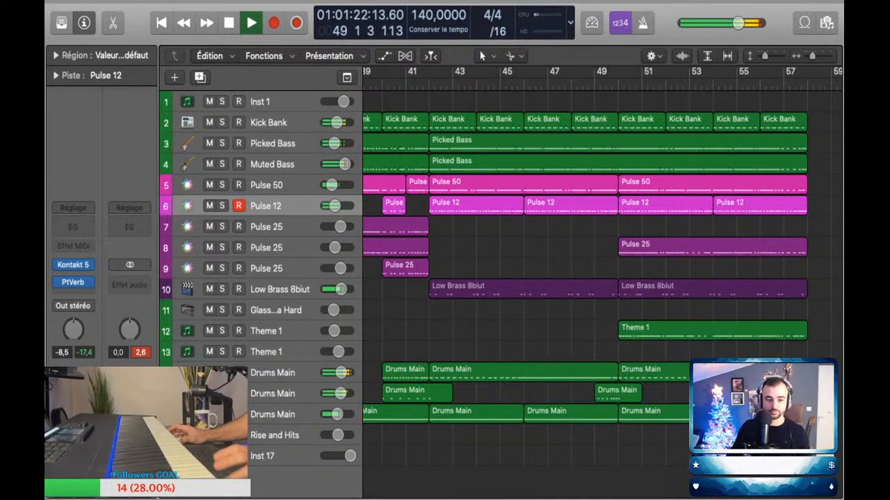
Step: Place a Glass Marimba Hard region on track 11 spanning bar 50 to bar 58
click(276, 310)
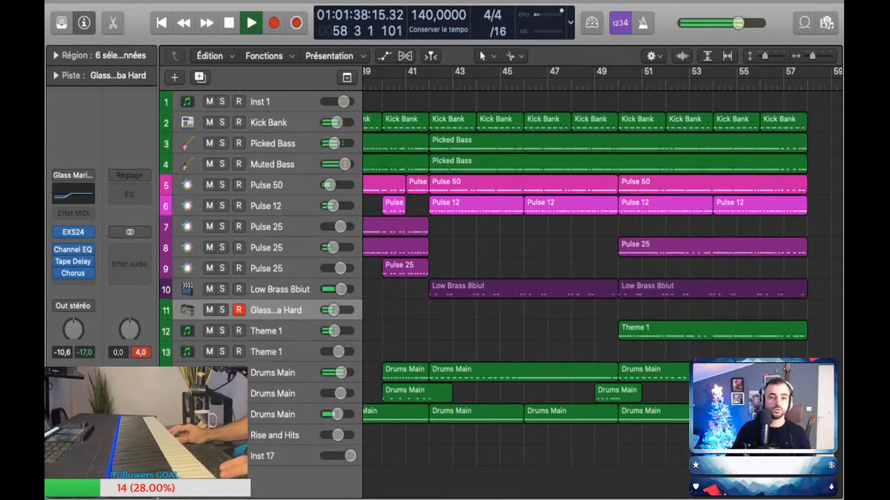
key(super+z)
scroll(602, 278, right, 3)
scroll(490, 310, right, 5)
double_click(490, 310)
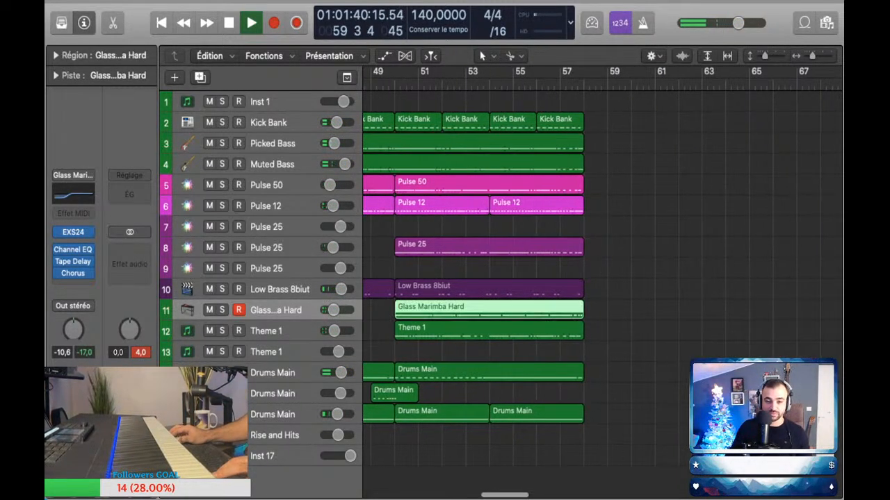
key(e)
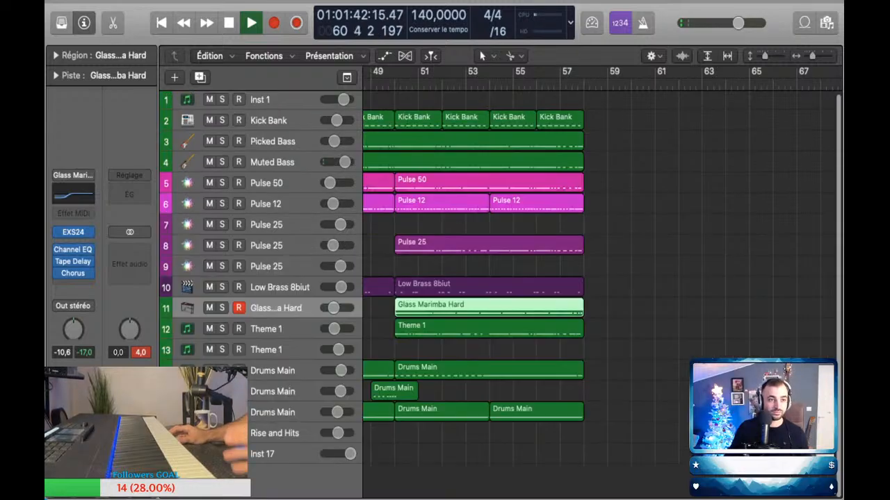
Step: Stop playback and move the playhead back to bar 56
key(space)
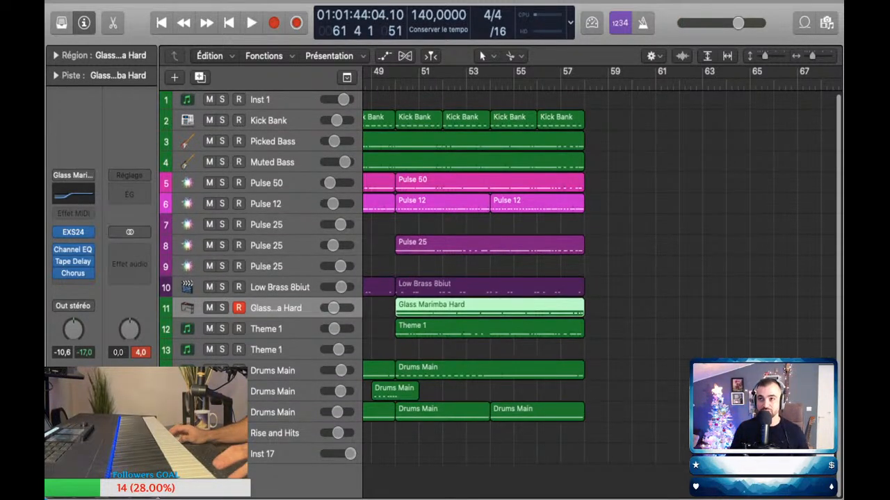
key(comma)
key(comma)
key(comma)
key(comma)
key(comma)
key(comma)
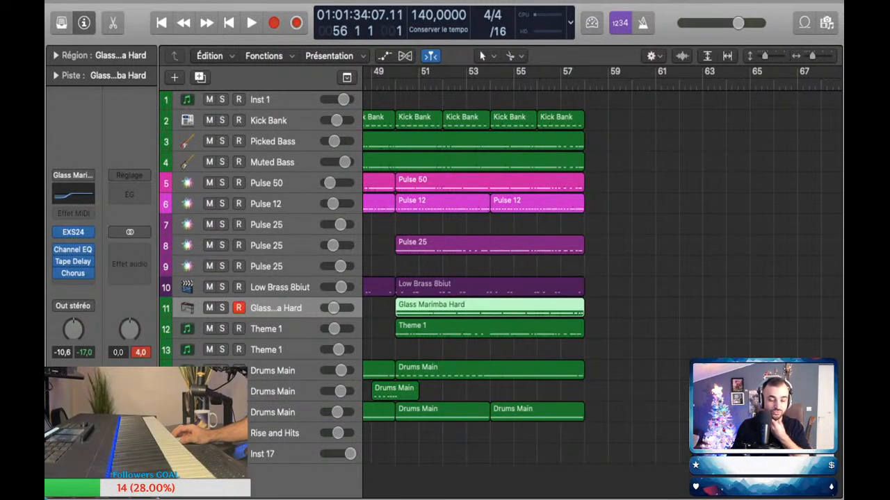
scroll(487, 278, up, 1)
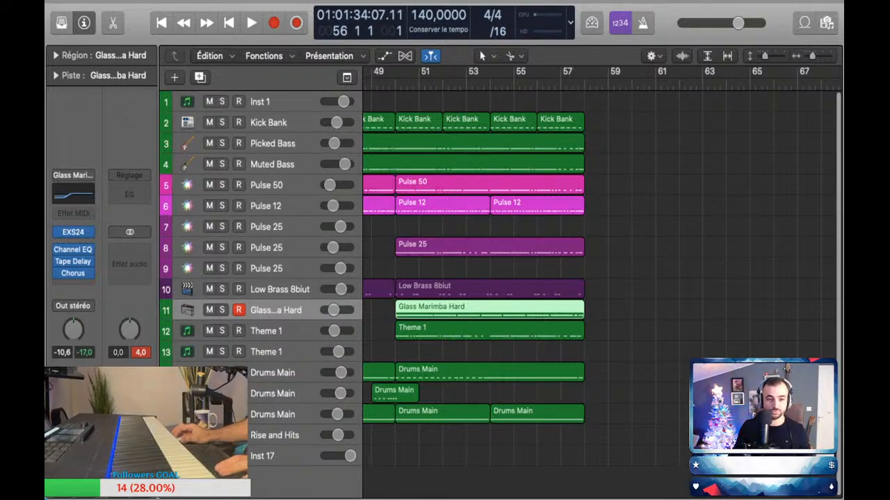
Step: Select the Pulse 25 track on track 7 and place the playhead at bar 49
click(278, 227)
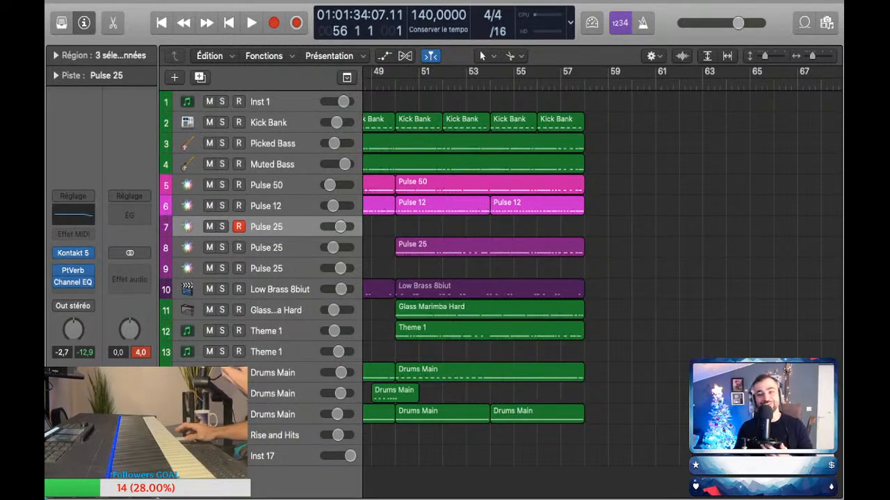
key(super+Left)
key(super+Left)
key(super+Up)
key(super+Up)
key(super+Up)
key(super+Up)
key(super+Up)
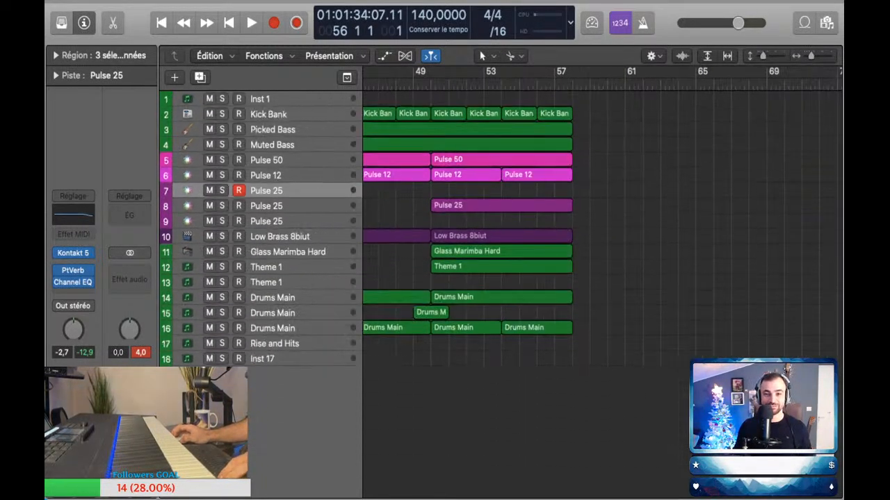
key(super+Right)
key(super+Right)
key(super+Right)
key(super+Right)
key(super+Down)
key(super+Down)
key(super+Down)
scroll(602, 257, left, 4)
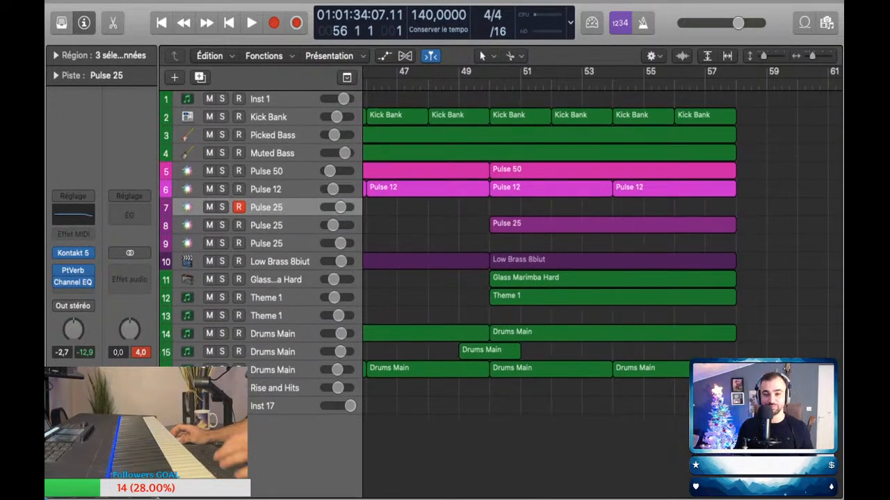
click(460, 84)
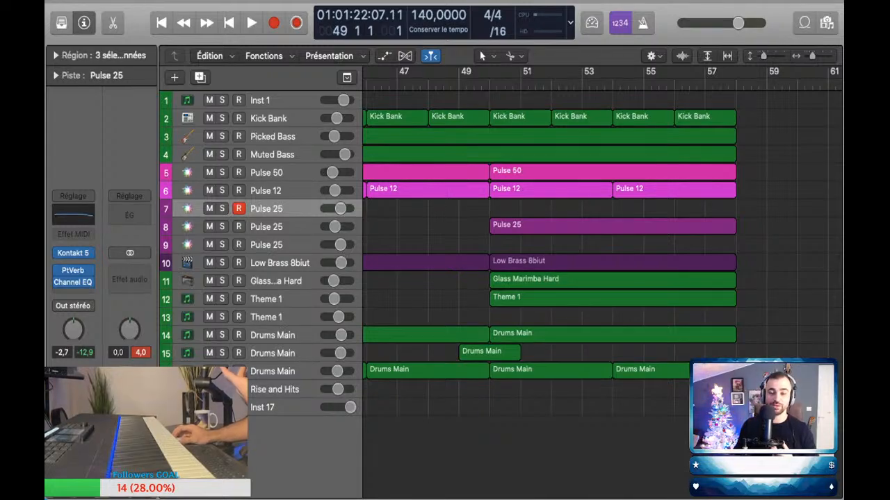
Step: Clear the region selection and listen briefly to the arrangement from bar 49
key(super+shift+a)
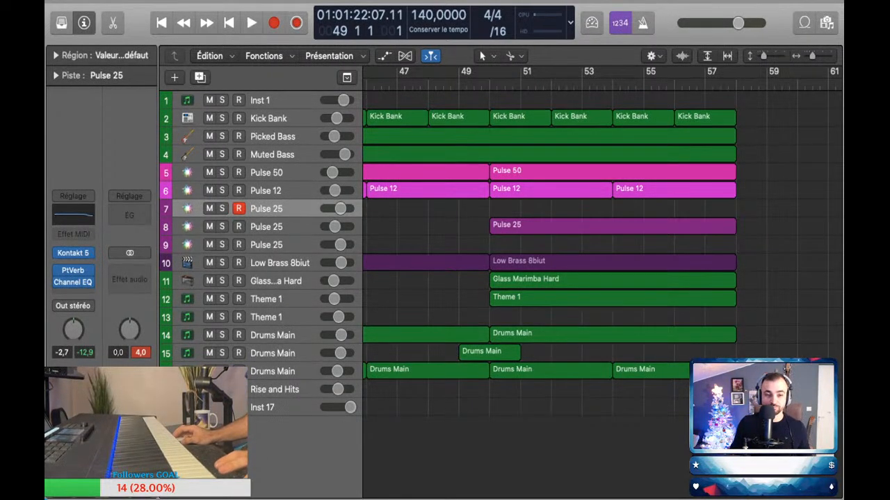
key(space)
scroll(602, 257, right, 4)
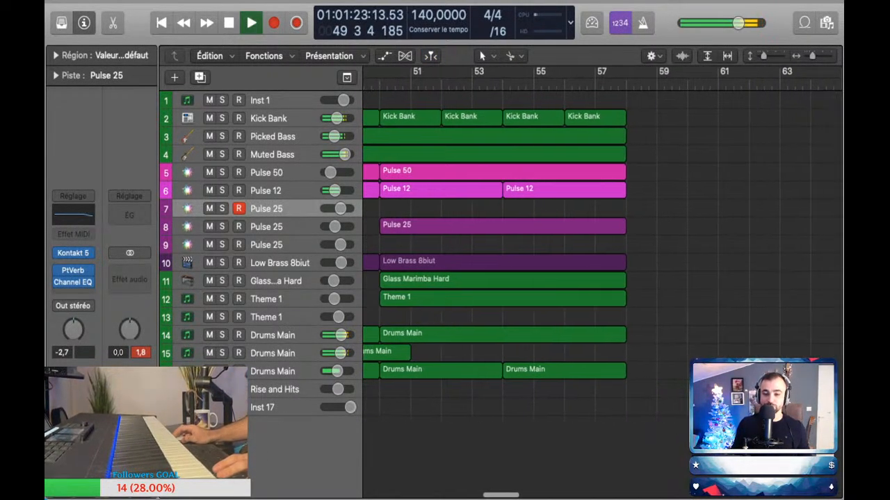
key(space)
Step: Copy the last four Kick Bank regions so the copies run from bar 58 to bar 66
drag(676, 102, 669, 121)
scroll(602, 257, right, 3)
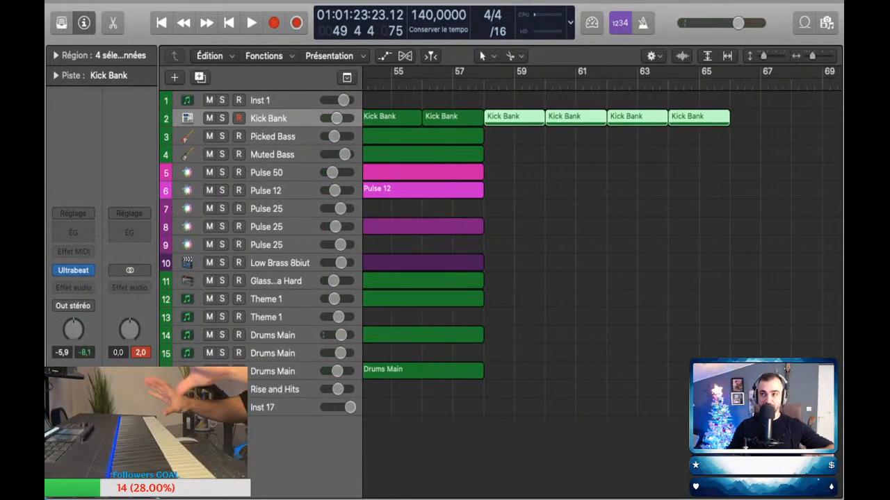
click(602, 229)
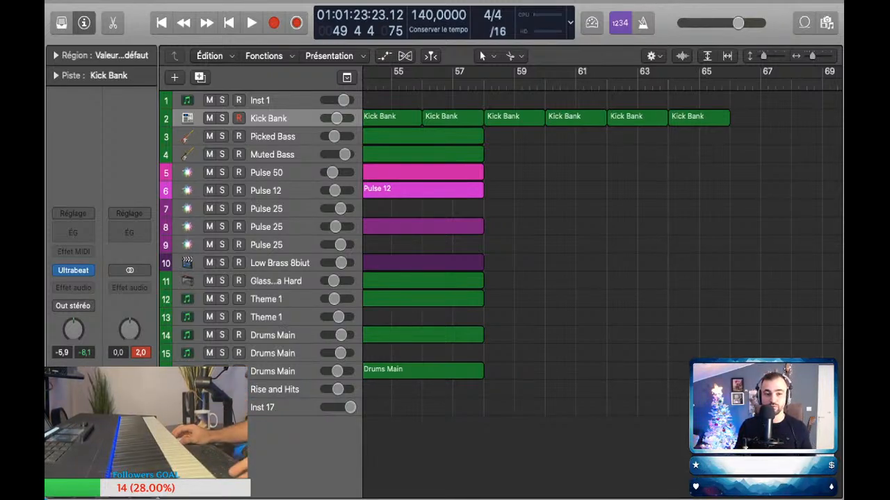
Step: Play the transition into bar 58 to hear how the section ends
key(shift+period)
key(space)
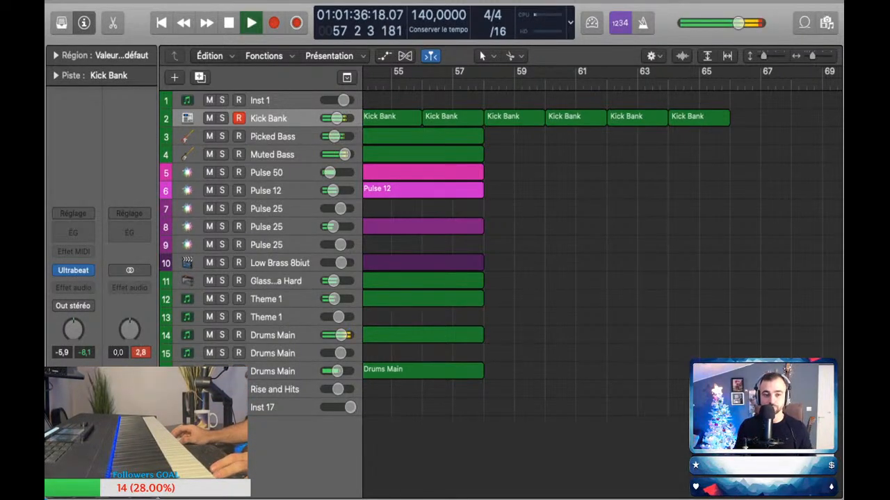
key(space)
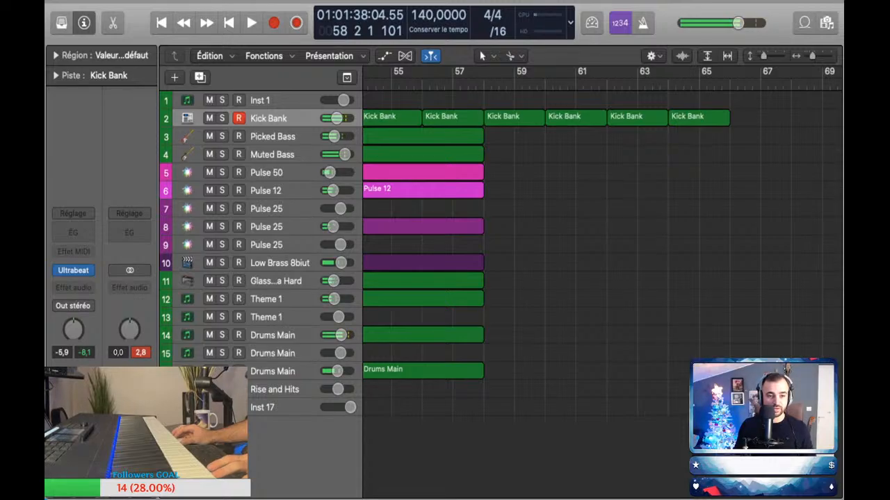
Step: Select track 7 (Pulse 25), review its earlier region against the other parts, and return the playhead to bar 56
click(267, 209)
scroll(482, 209, left, 5)
scroll(482, 209, up, 3)
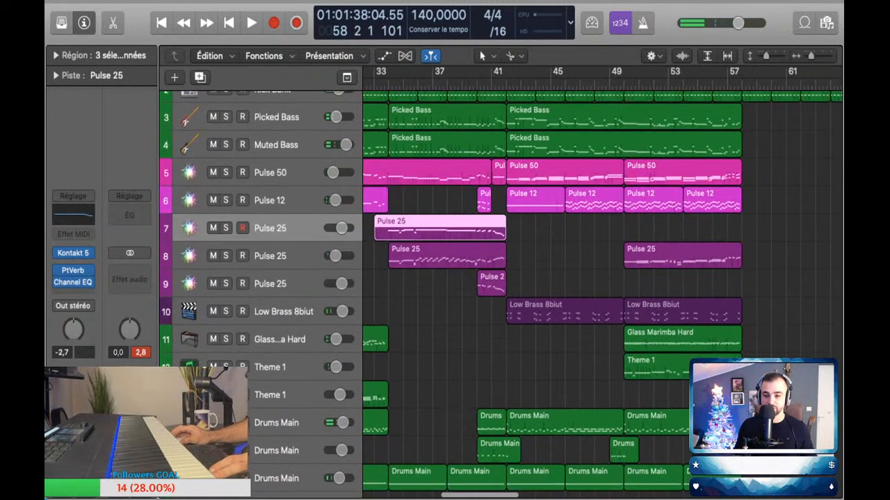
scroll(602, 285, right, 4)
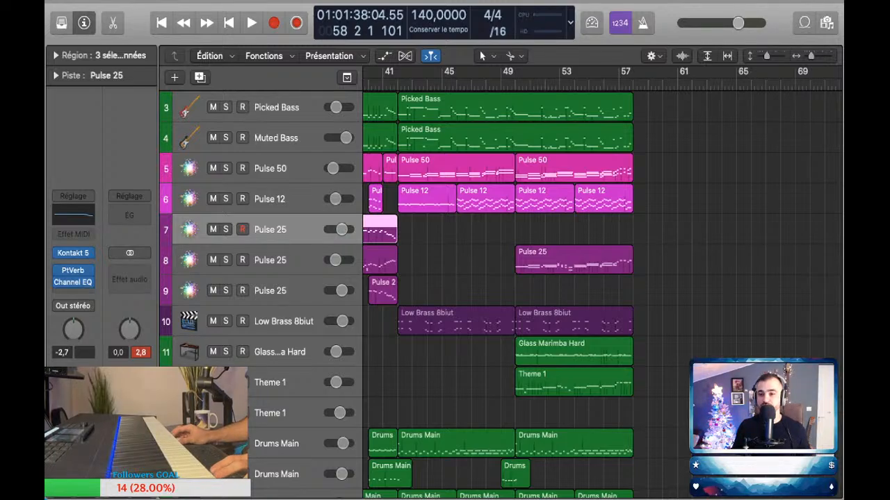
key(space)
scroll(497, 278, up, 3)
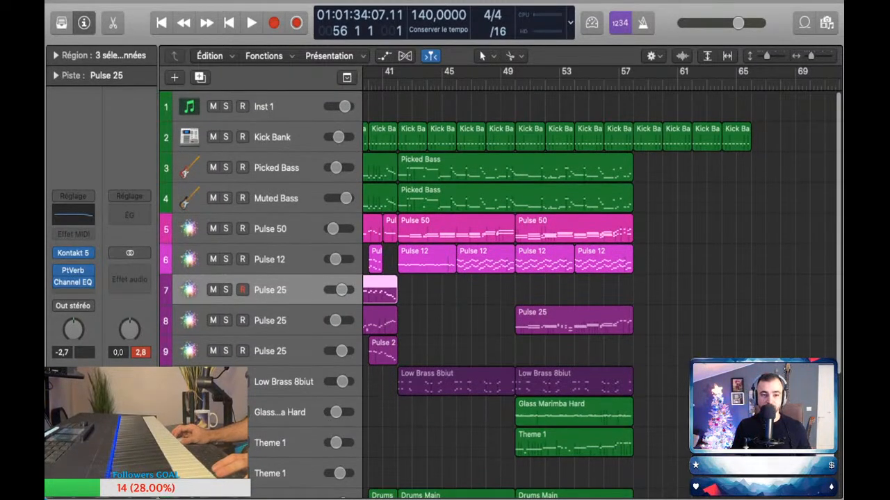
Step: Arm the Picked Bass and Muted Bass tracks together and capture a played bass part from bar 58 to bar 64
click(277, 168)
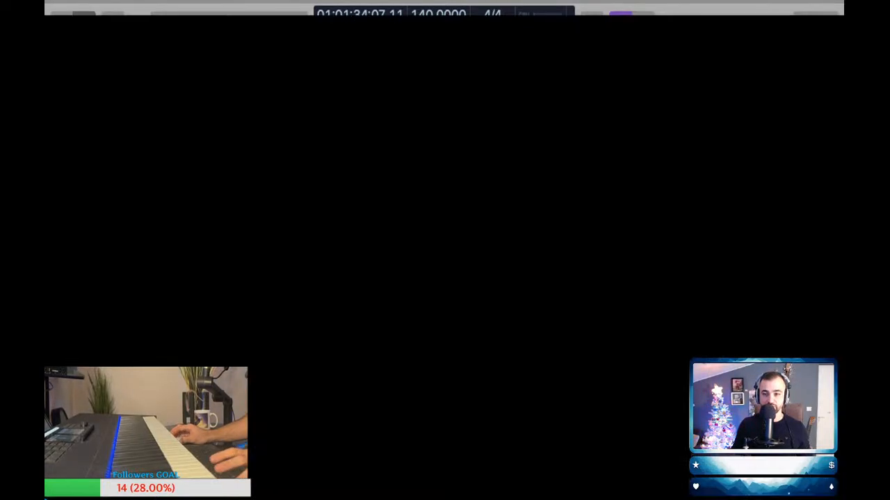
click(242, 198)
scroll(556, 292, right, 1)
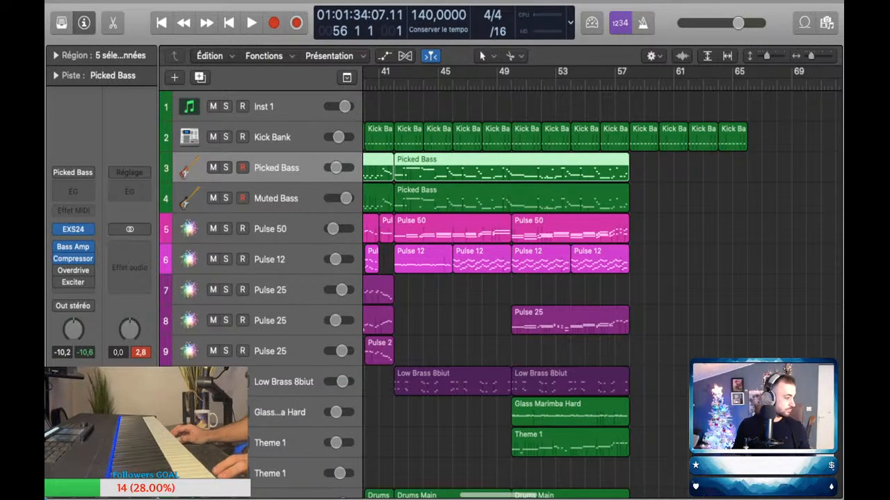
click(684, 229)
key(space)
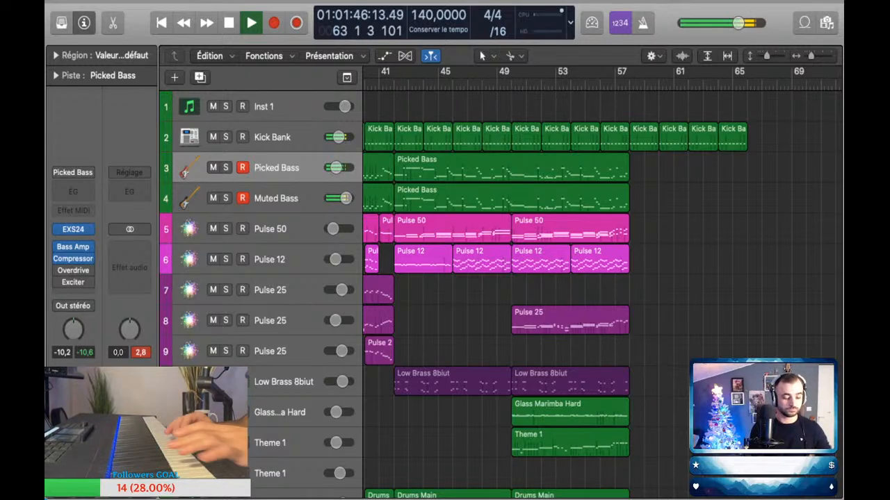
click(297, 23)
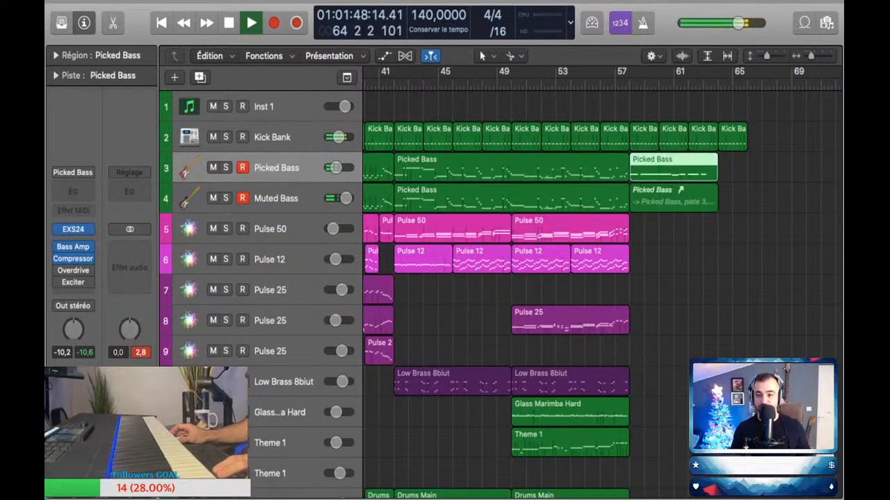
Step: Delete the captured alias region on the Muted Bass track and shorten the new Picked Bass region to end at bar 62
click(673, 198)
key(Delete)
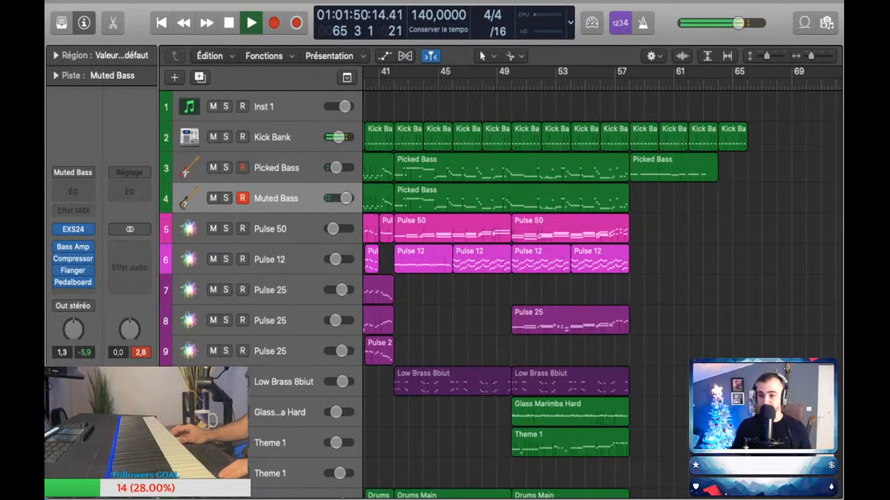
click(673, 167)
drag(716, 177, 689, 178)
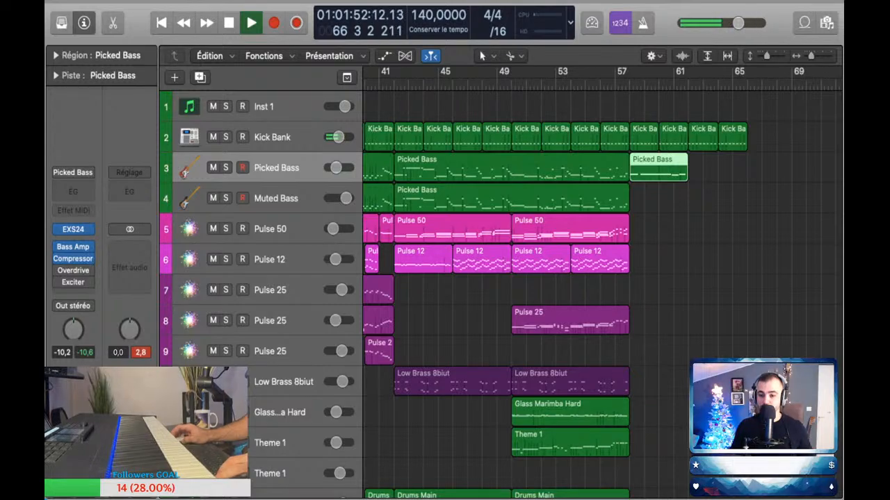
Step: Copy the new Picked Bass region to the Muted Bass track and duplicate both regions at bar 62
key(p)
key(p)
drag(658, 168, 658, 198)
drag(719, 246, 665, 170)
drag(661, 170, 713, 169)
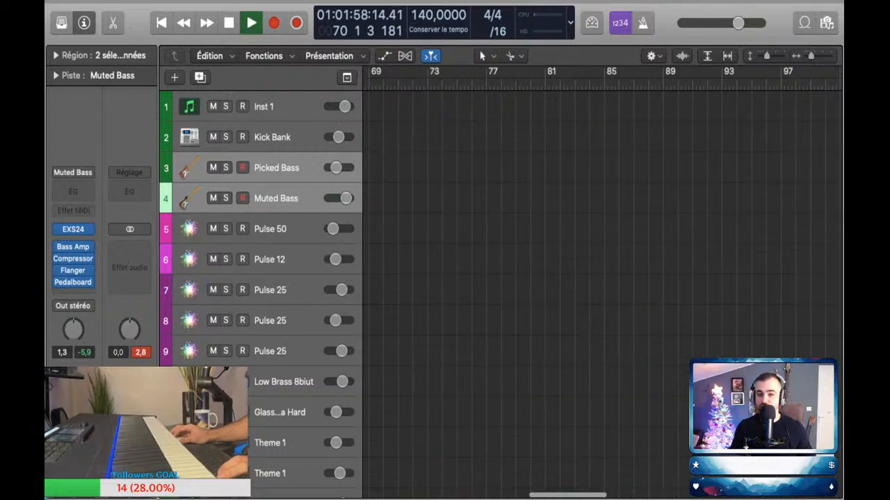
Step: Copy the Kick Bank, Picked Bass and Muted Bass regions of bars 58 to 66 to start at bar 66
scroll(598, 278, left, 10)
scroll(601, 278, right, 10)
drag(701, 223, 560, 112)
drag(577, 139, 695, 139)
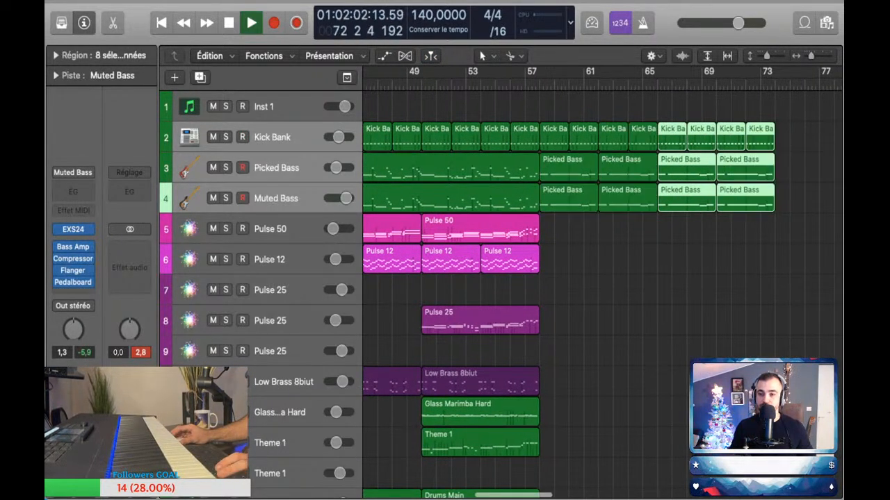
Step: Play back the transition around bars 56 to 58 to hear the extended kick and bass section
key(space)
key(space)
scroll(602, 278, down, 2)
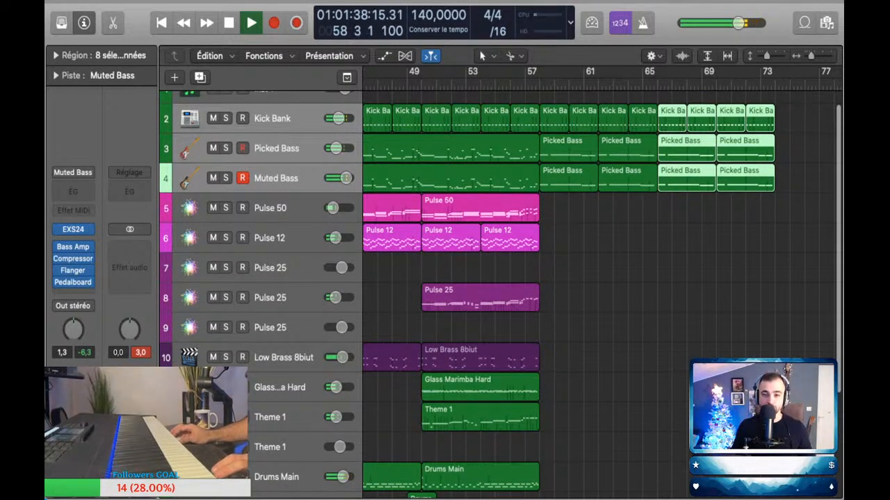
key(space)
scroll(602, 278, down, 1)
scroll(601, 278, left, 3)
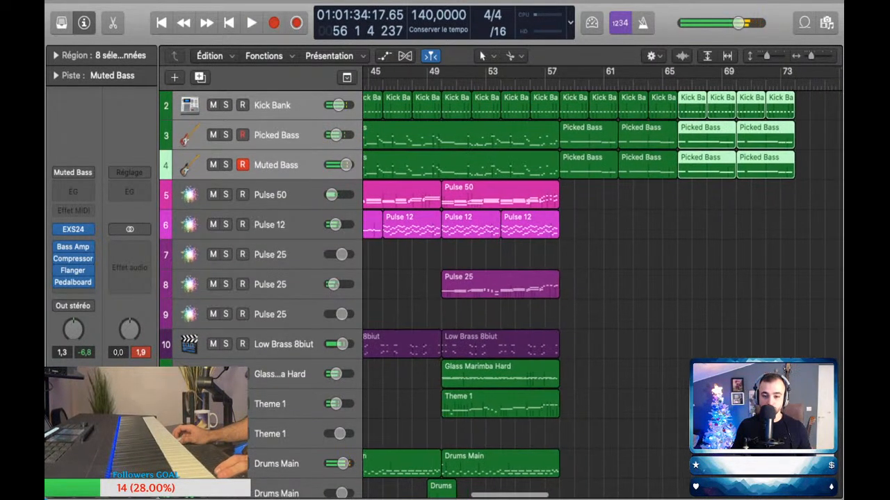
Step: Try copying the Pulse 12 region of bars 42 to 46 to bar 58 and listen to it over the new section
scroll(602, 278, left, 2)
scroll(601, 278, down, 2)
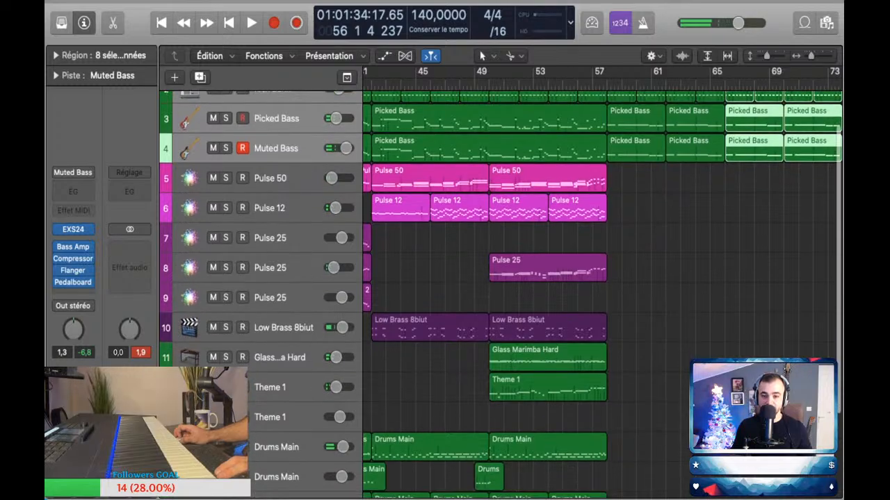
scroll(601, 278, up, 3)
drag(401, 235, 637, 234)
key(space)
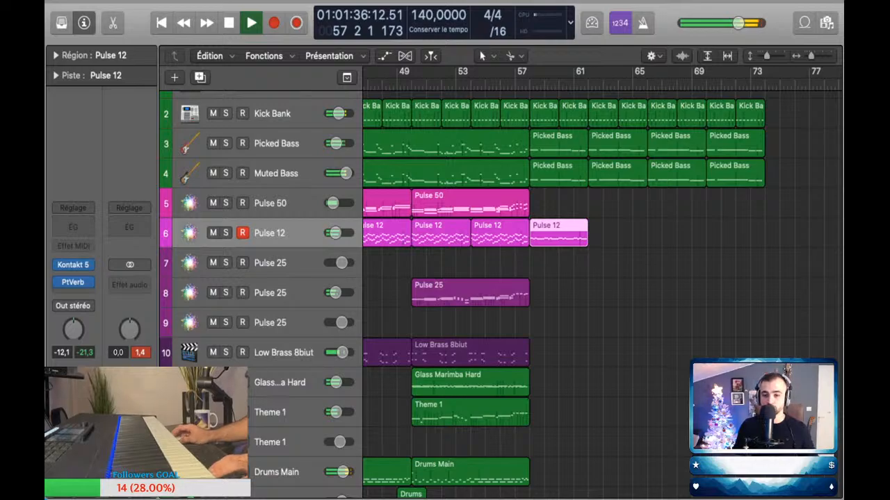
Step: Duplicate the Pulse 12 track and delete the Pulse 12 region copied to bar 58
key(space)
key(super+d)
click(558, 234)
key(Delete)
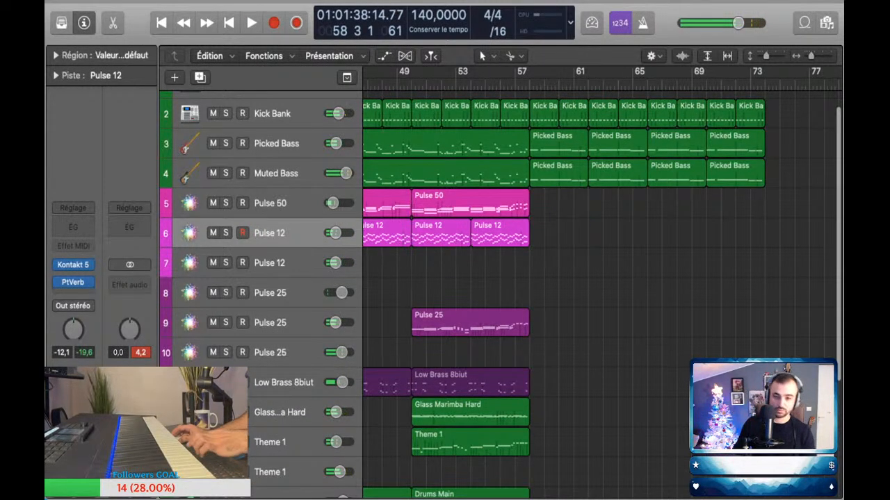
Step: Perform a melody on the first Pulse 12 track during playback and capture it as a region from bar 58 to bar 66
key(space)
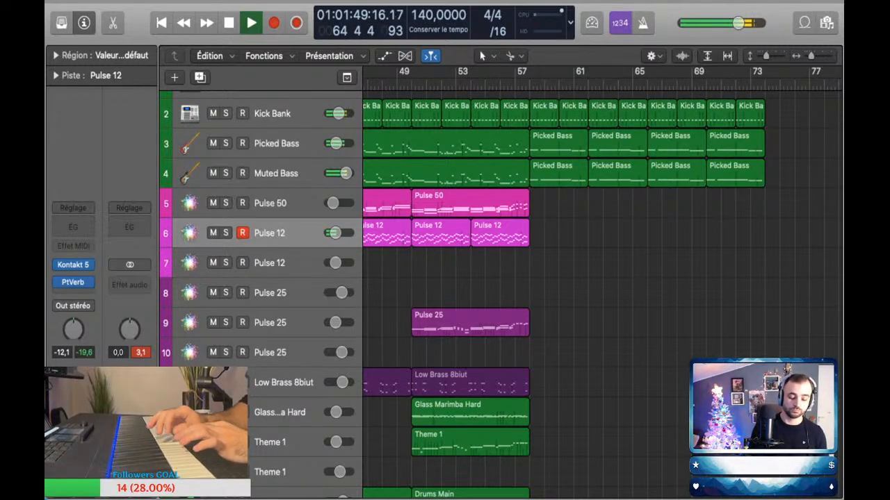
key(space)
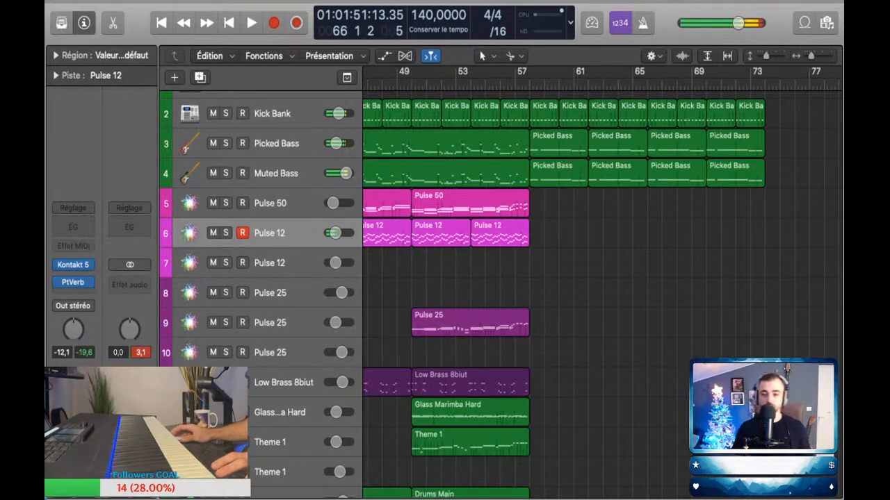
key(space)
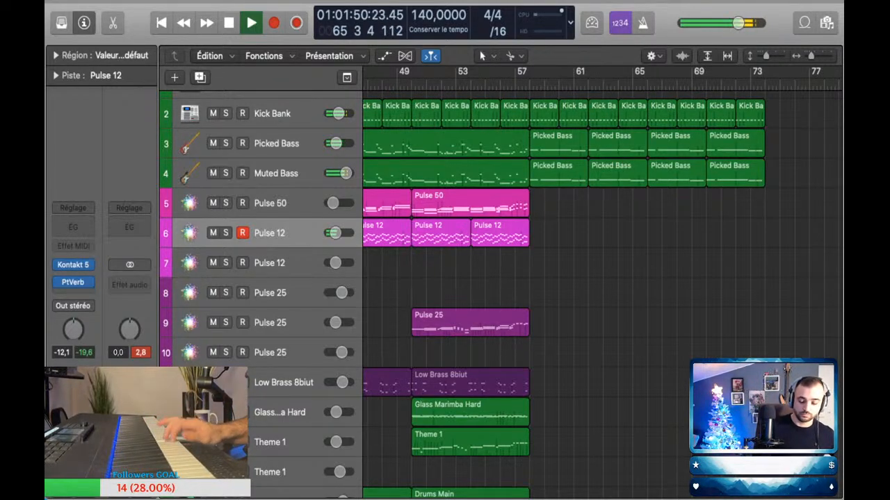
key(shift+r)
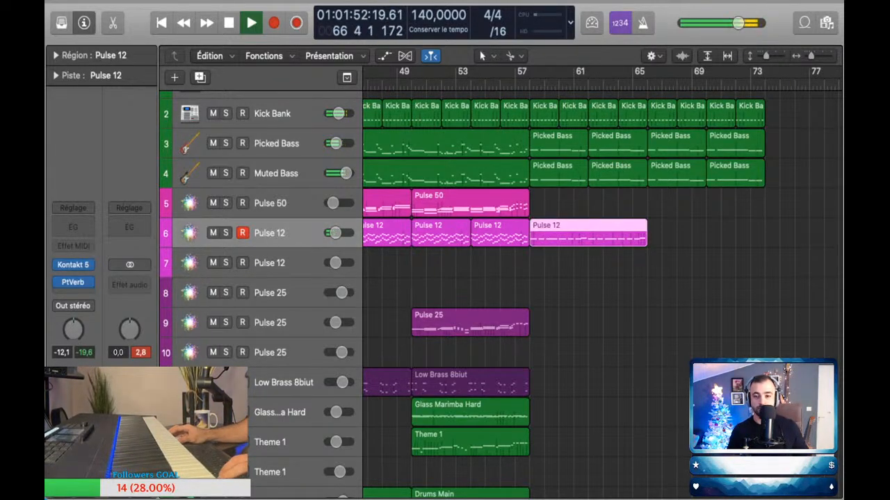
Step: Select all notes of the captured Pulse 12 region in the Piano Roll, and copy the region to bar 66
key(p)
key(super+a)
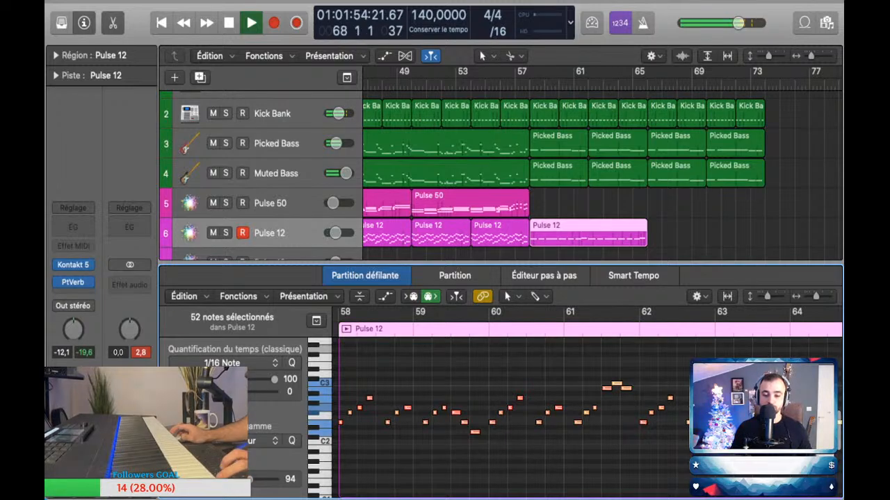
key(p)
drag(588, 233, 705, 233)
Step: Select the duplicated Pulse 12 track and rehearse a second voice over playback of the new section
key(space)
key(space)
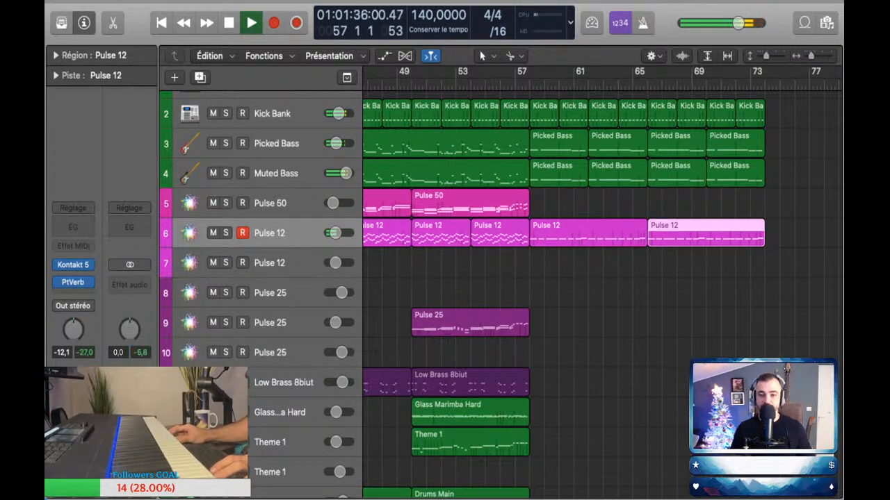
key(space)
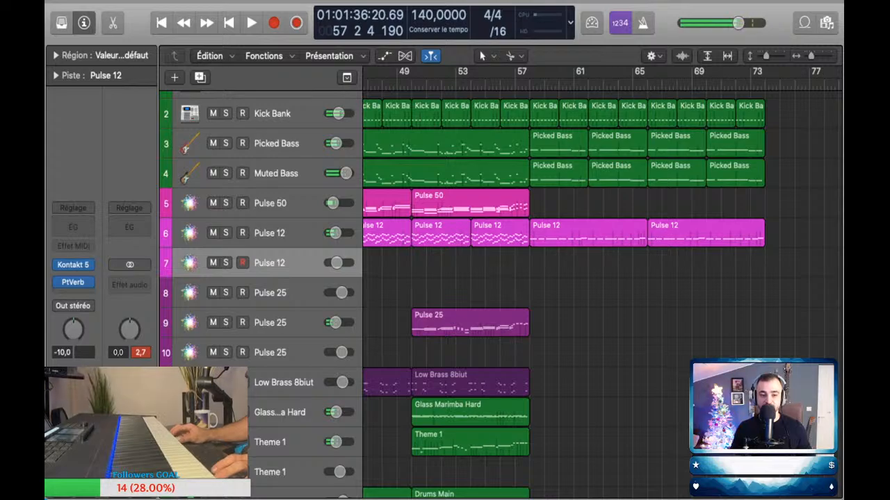
key(space)
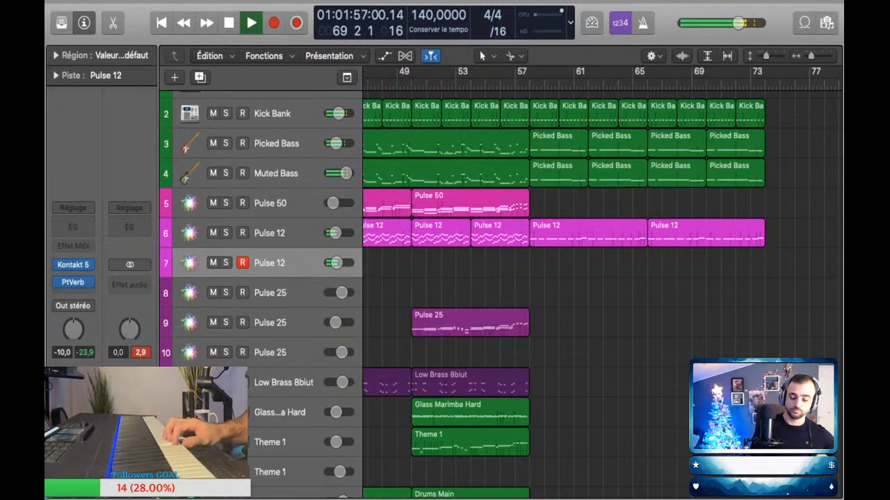
key(space)
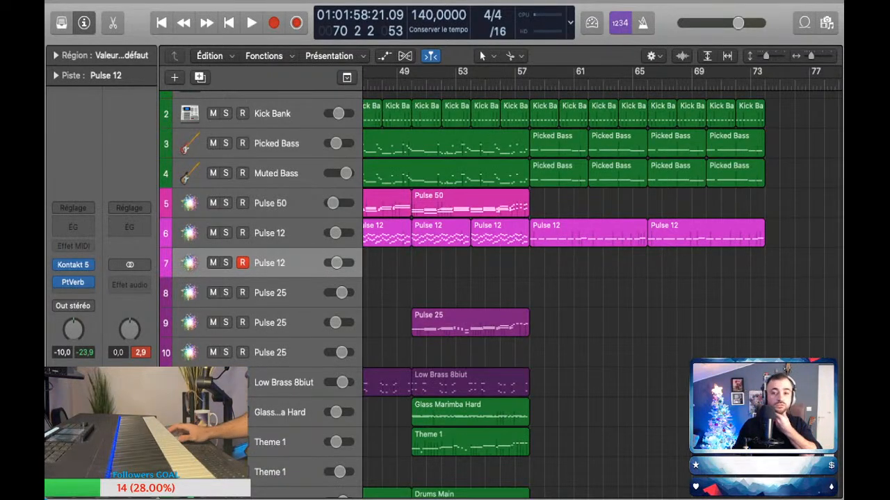
Step: Place the playhead at bar 56, ahead of the new section
key(Return)
click(513, 85)
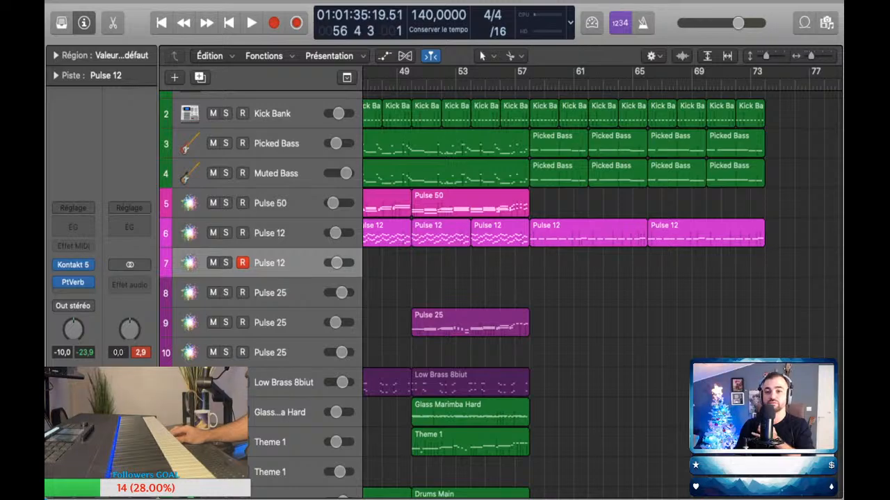
click(514, 84)
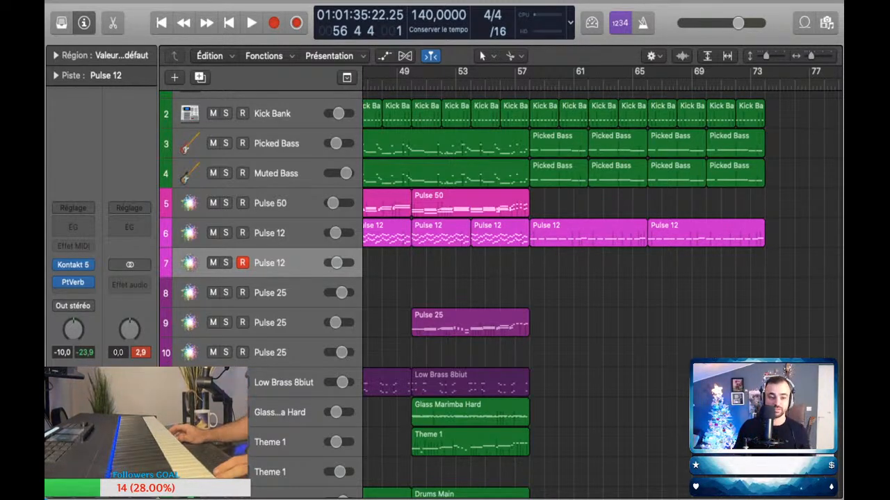
scroll(515, 240, up, 5)
scroll(515, 240, down, 2)
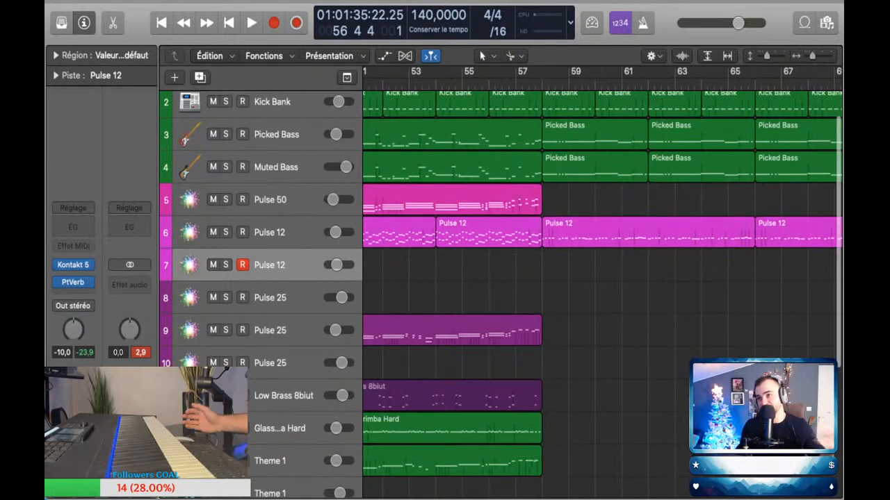
key(comma)
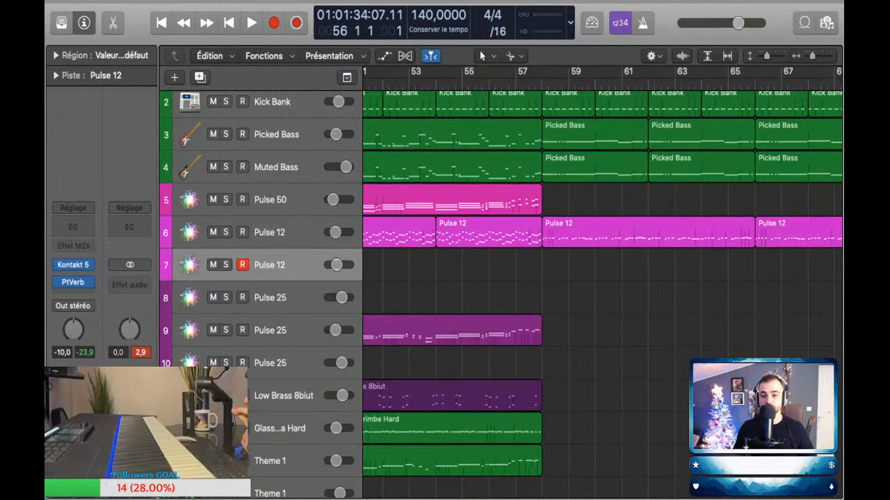
scroll(602, 285, up, 1)
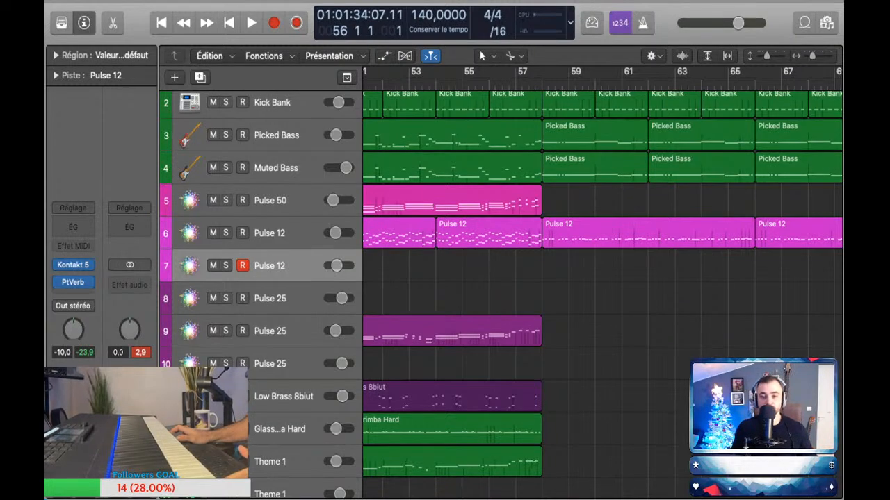
scroll(601, 285, down, 2)
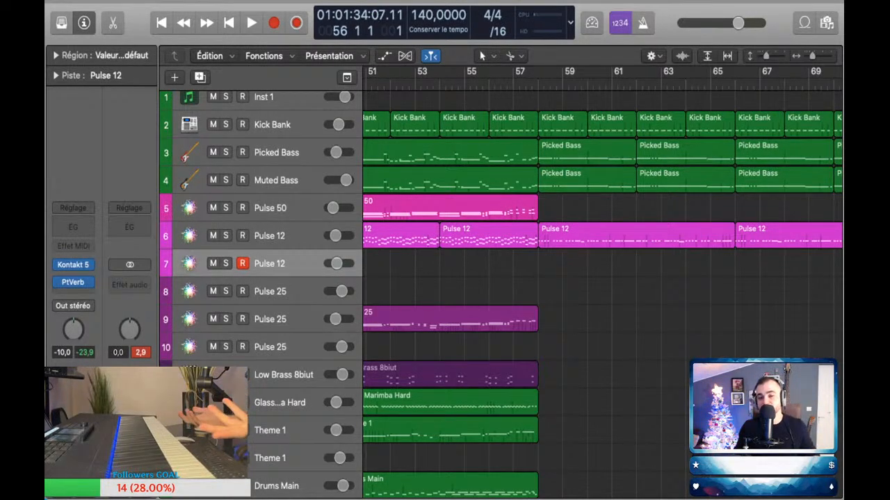
scroll(500, 278, down, 1)
scroll(501, 292, down, 1)
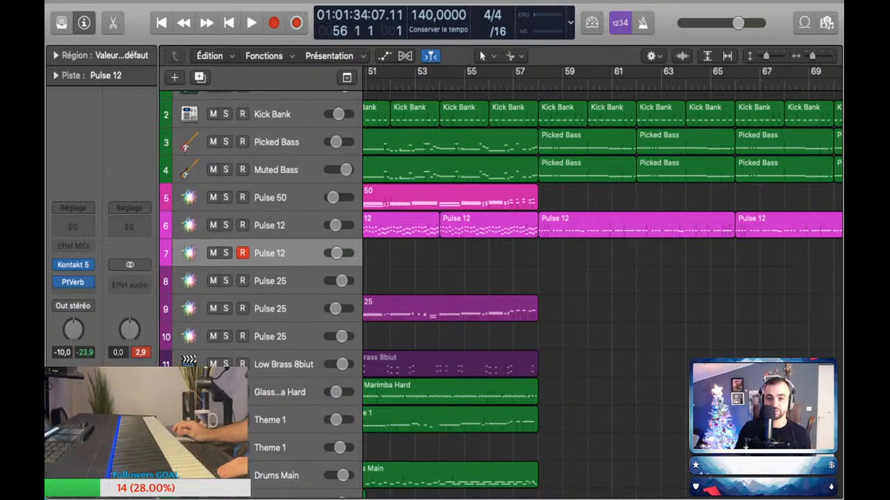
key(super+Down)
key(super+Down)
key(super+Down)
key(super+Right)
key(super+Right)
key(super+Up)
key(super+Up)
key(super+Up)
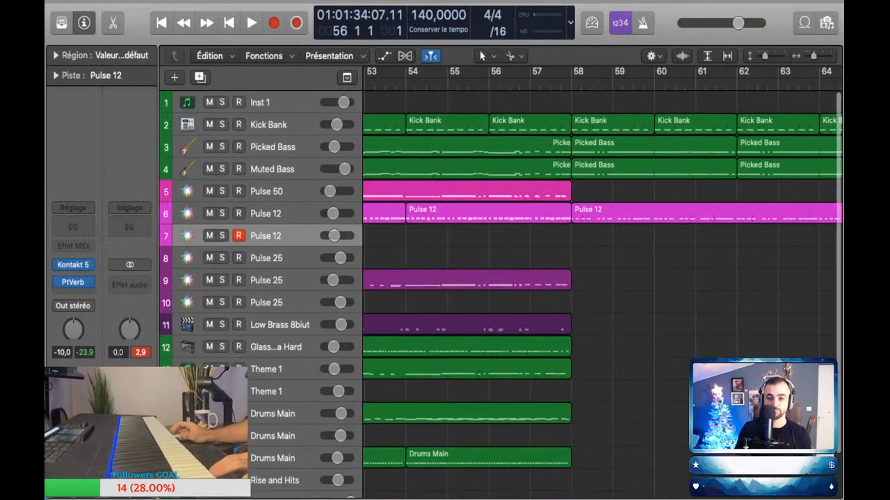
Step: Perform a second voice on the duplicated Pulse 12 track during playback and capture it from bar 62 to bar 74
key(space)
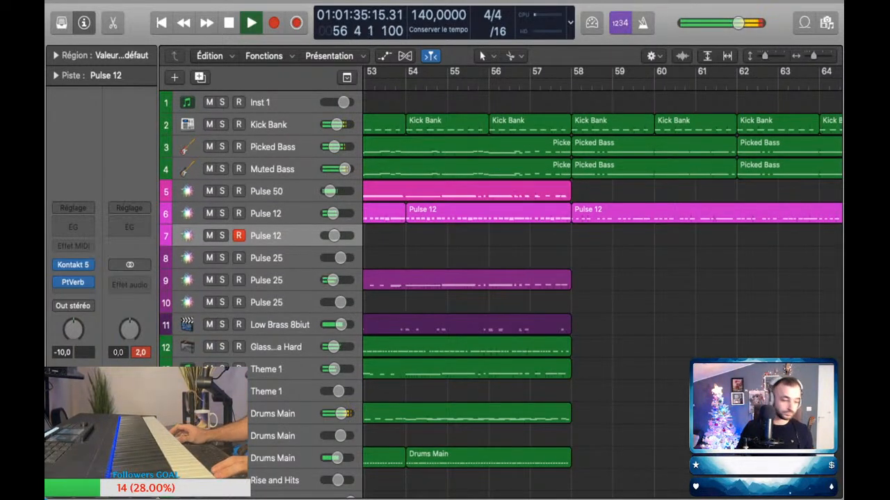
key(space)
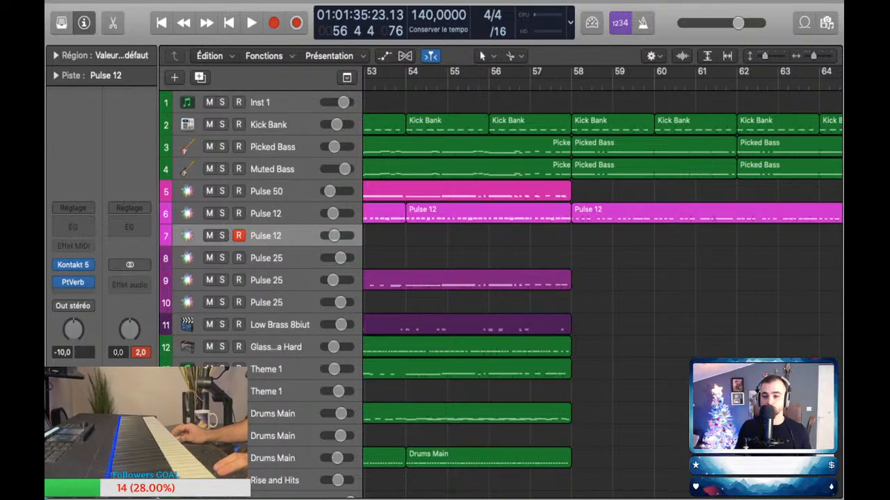
key(space)
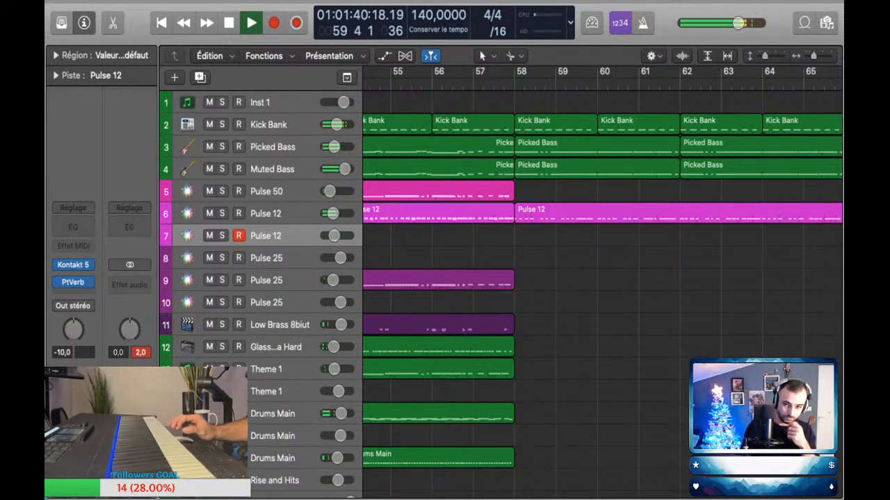
scroll(602, 278, right, 2)
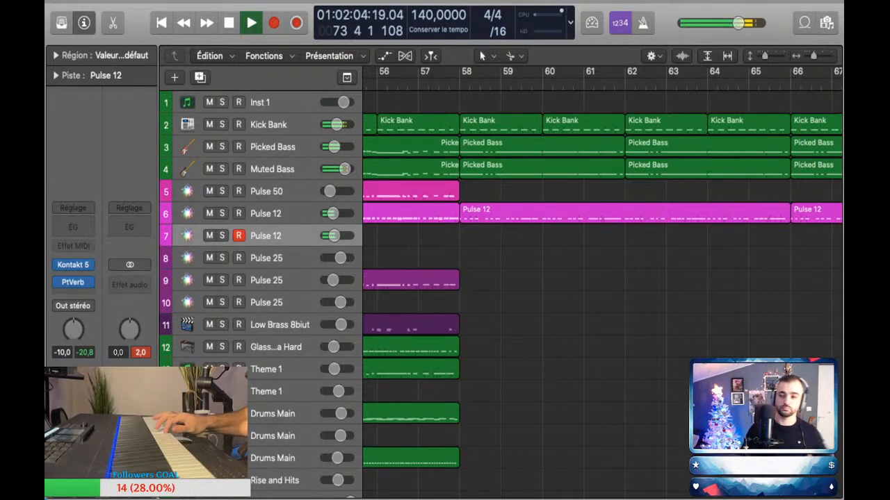
key(space)
key(shift+r)
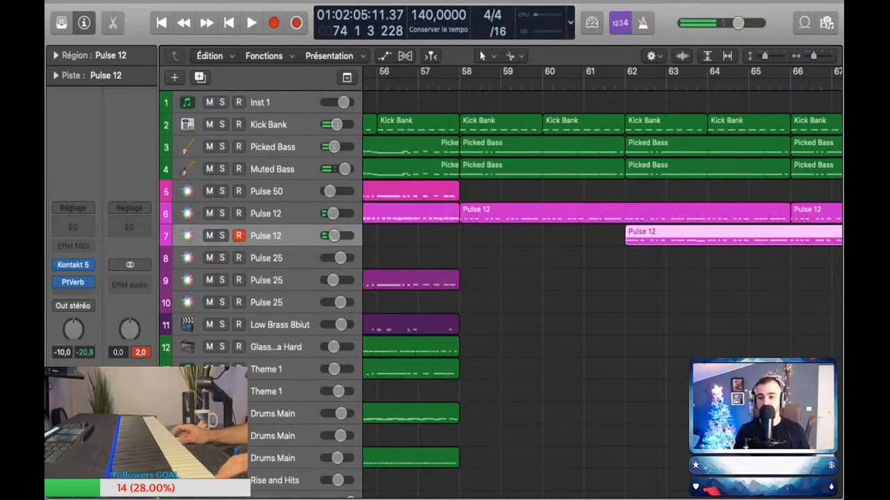
Step: Examine the notes of the captured second-voice region in the Piano Roll with all of them selected
key(super+Left)
key(super+Left)
key(super+Left)
key(e)
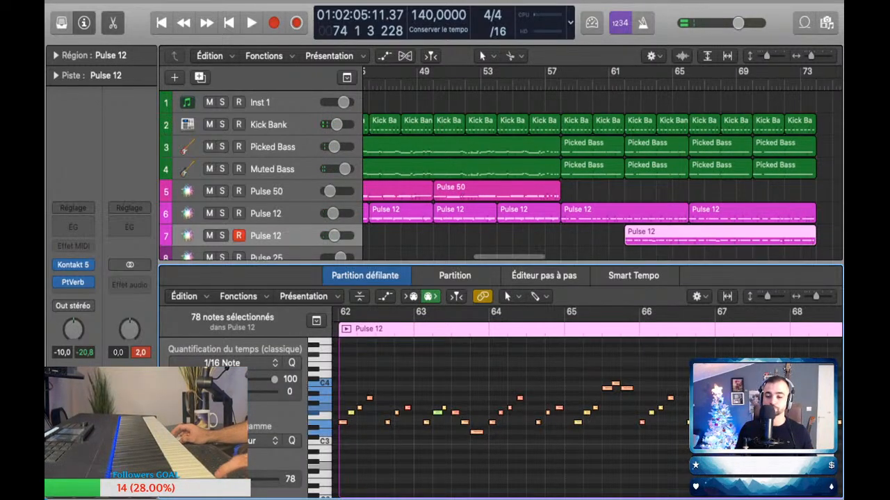
key(e)
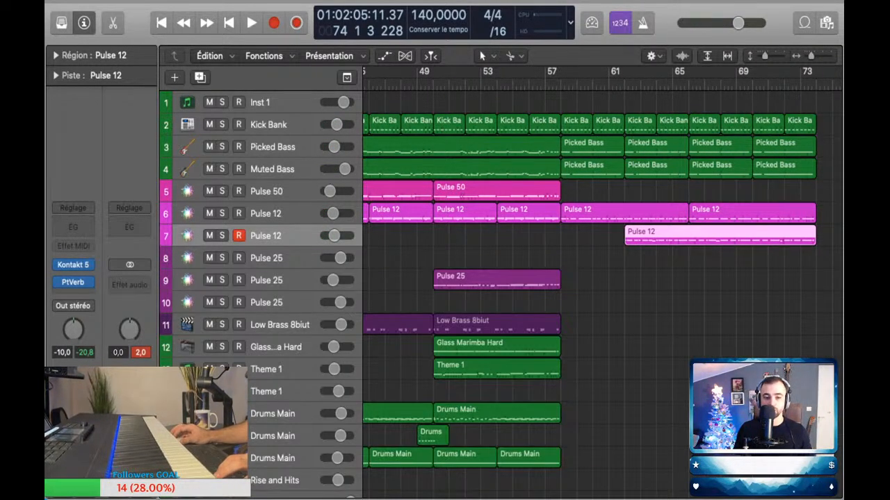
Step: Delete the first Pulse 12 track's region at bar 66 and shorten the second-voice region to end at bar 66
key(Down)
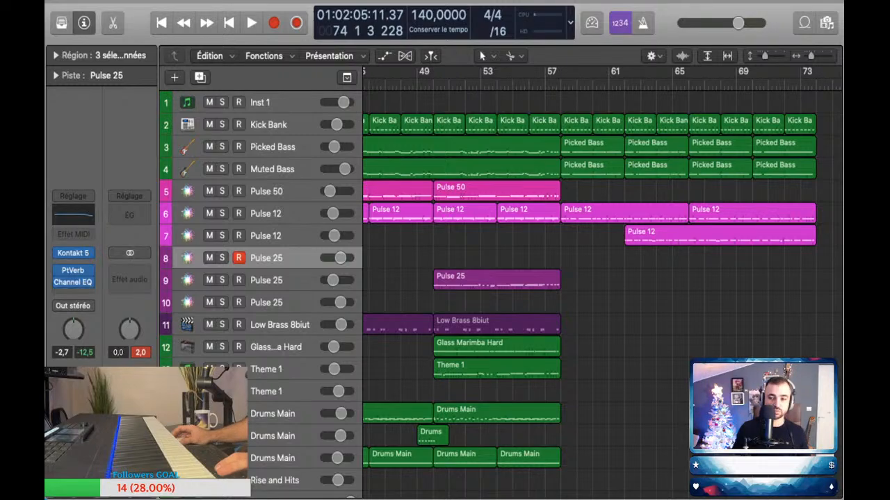
key(super+Left)
scroll(602, 278, right, 1)
scroll(602, 278, right, 1)
click(755, 212)
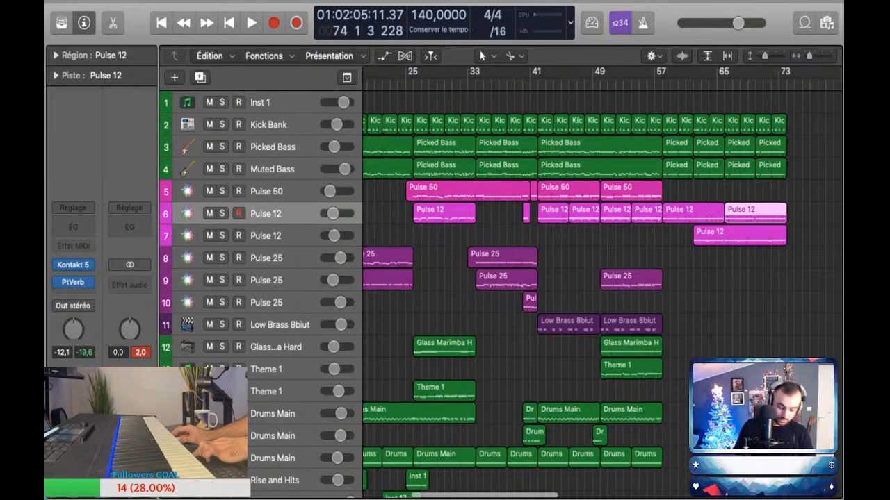
key(Delete)
drag(785, 240, 724, 241)
Step: Perform another part on the first Pulse 12 track from bar 65, capture it as a region, and turn on the metronome
click(723, 84)
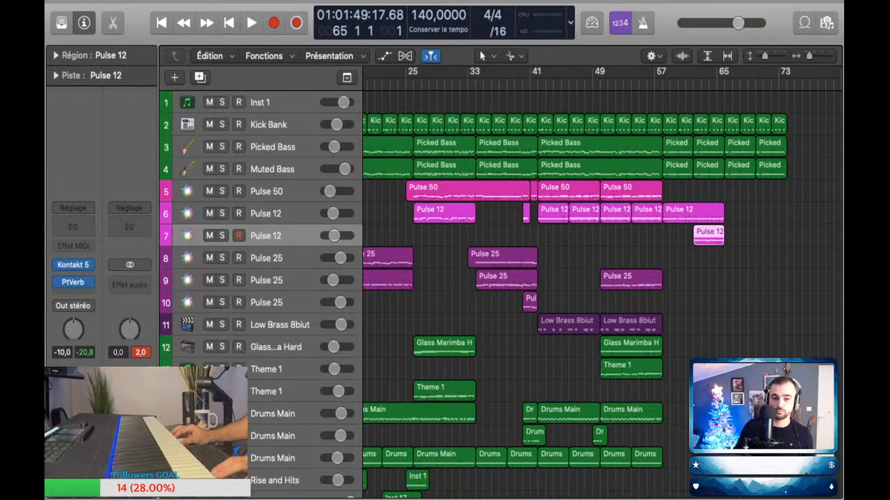
click(278, 213)
key(space)
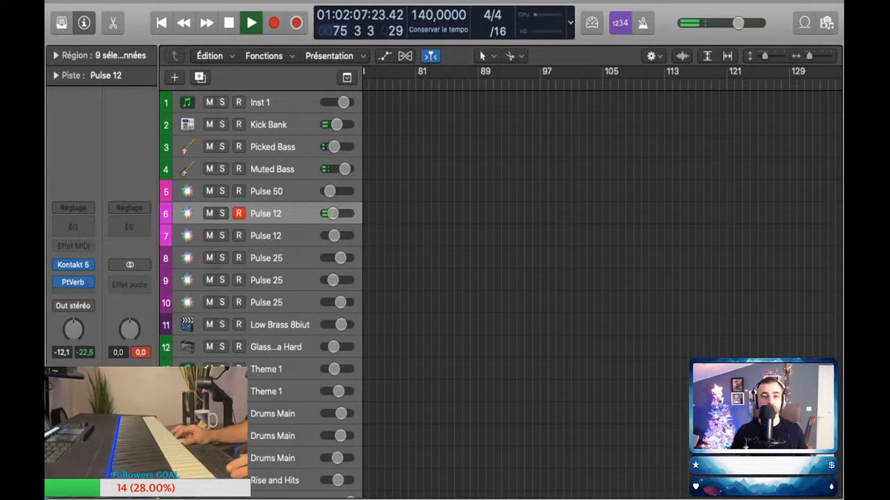
key(shift+r)
key(k)
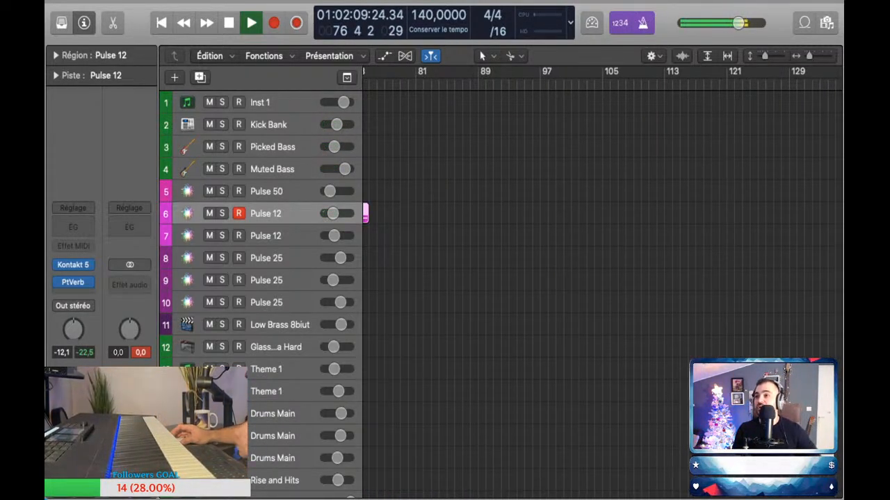
key(space)
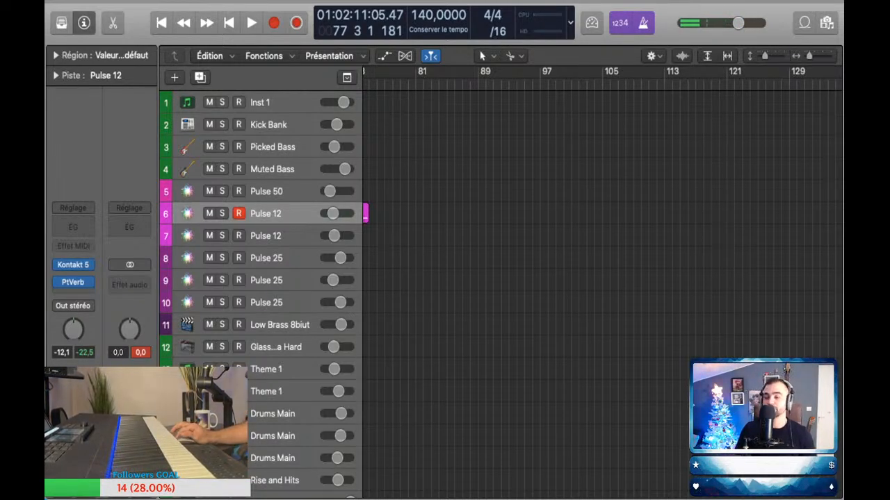
Step: Look over the arrangement from bar 33 to its end and play it back from bar 56
scroll(602, 285, left, 5)
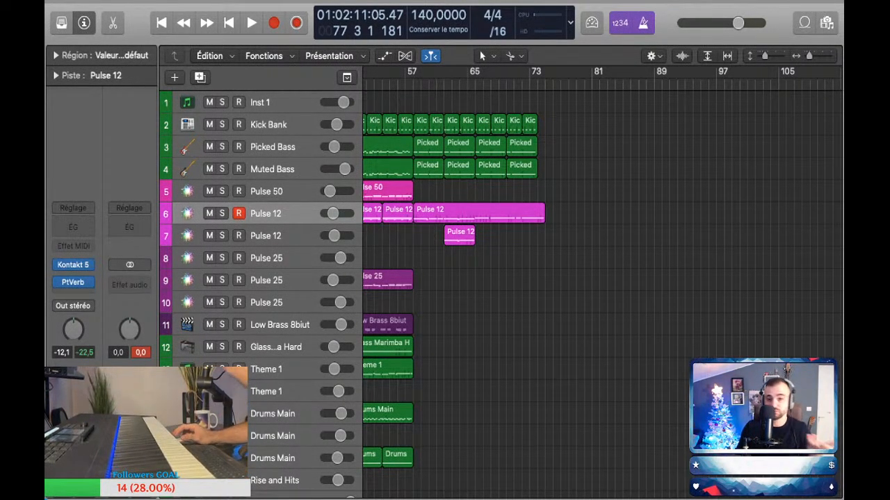
scroll(598, 278, left, 5)
scroll(597, 278, left, 3)
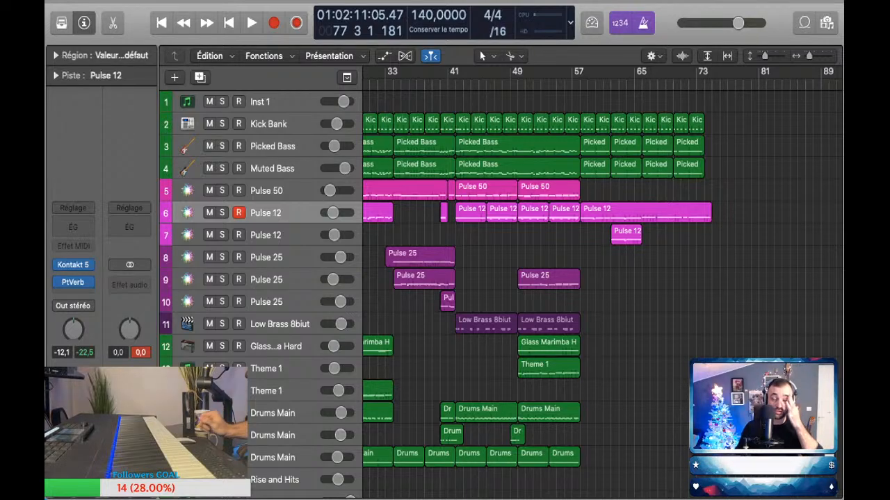
scroll(602, 292, up, 3)
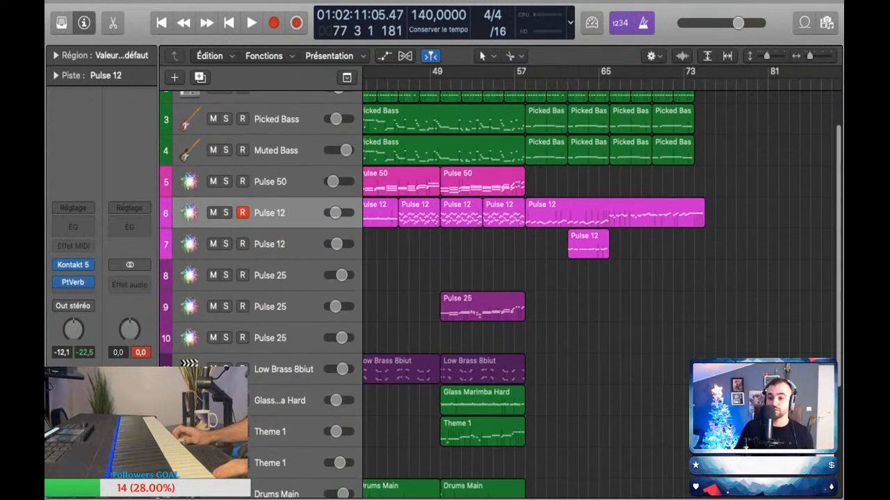
scroll(602, 292, left, 2)
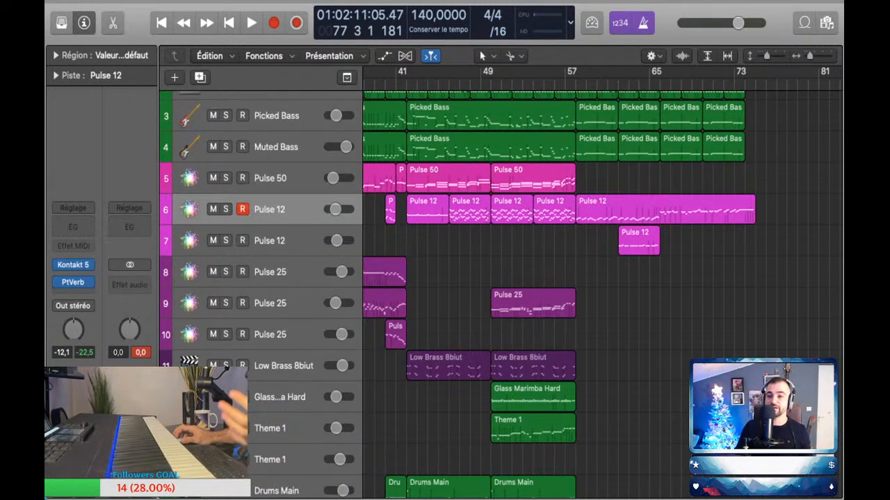
scroll(500, 292, up, 2)
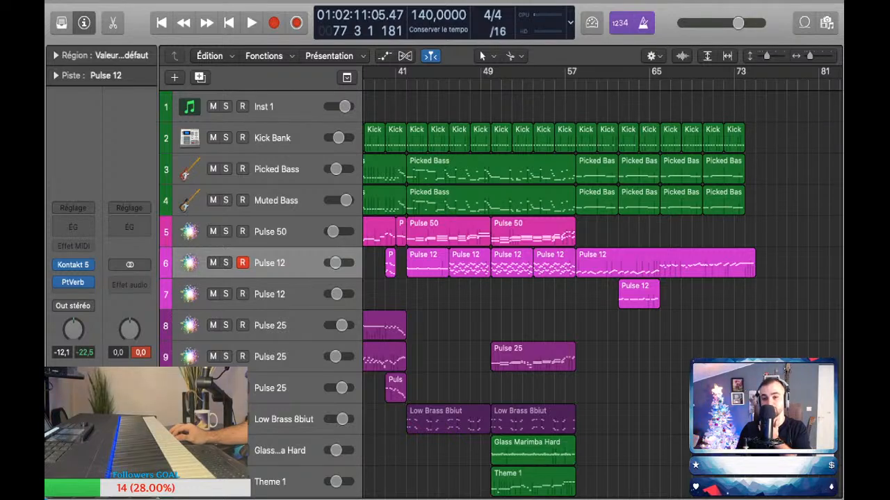
key(space)
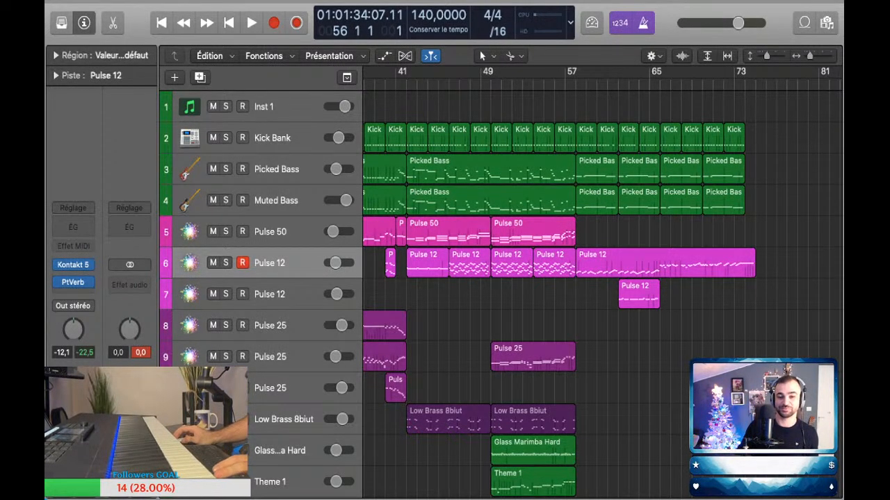
key(space)
Step: Rehearse a part on the second Pulse 12 track over the playback, replaying the section from about bar 56
click(639, 295)
scroll(638, 295, right, 2)
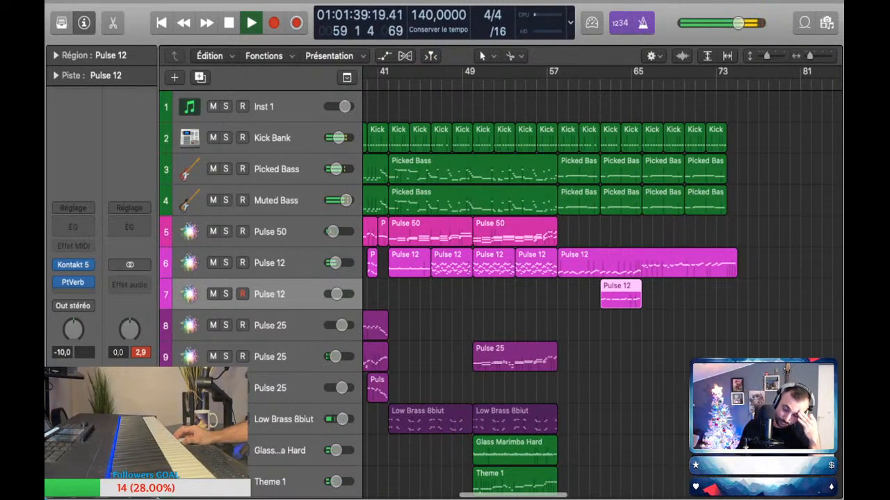
scroll(598, 278, down, 1)
scroll(597, 278, left, 1)
scroll(598, 278, right, 1)
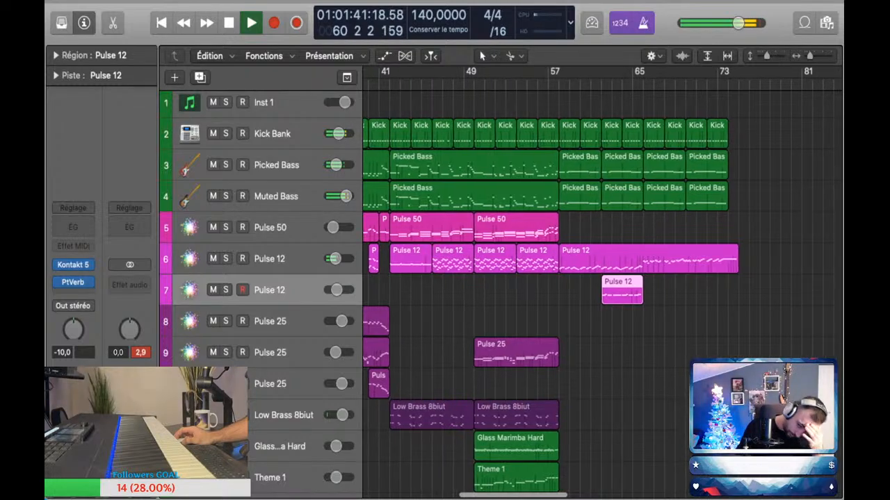
scroll(598, 278, left, 1)
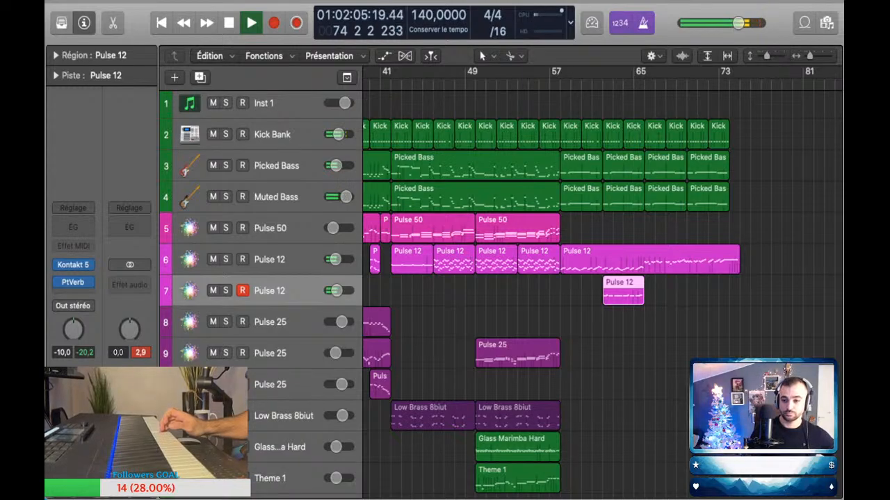
click(544, 83)
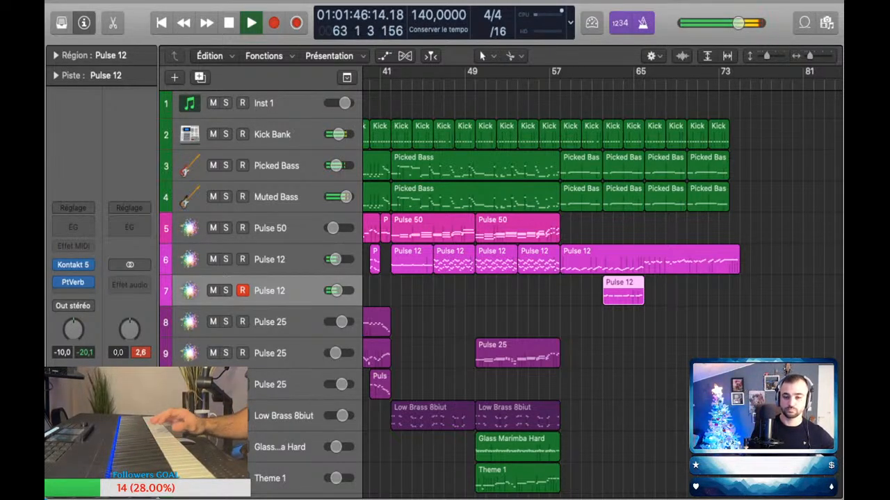
Step: Try out a part on the first Pulse 25 track during playback
click(671, 292)
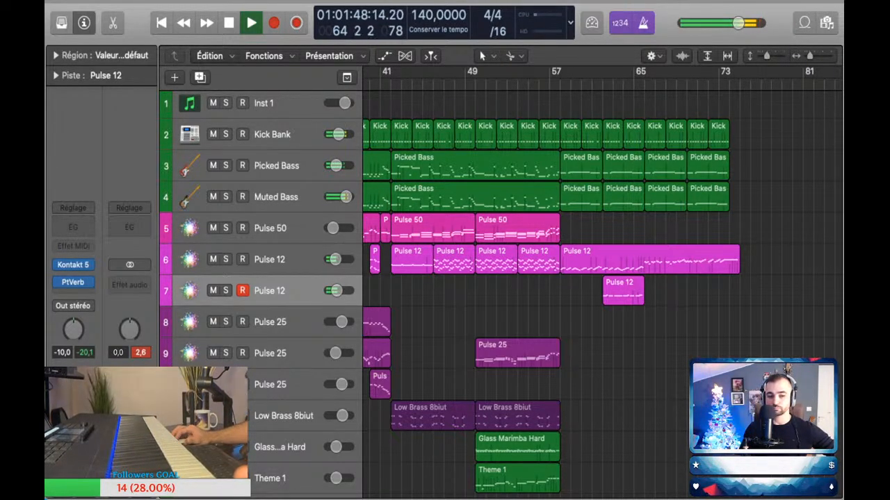
click(278, 322)
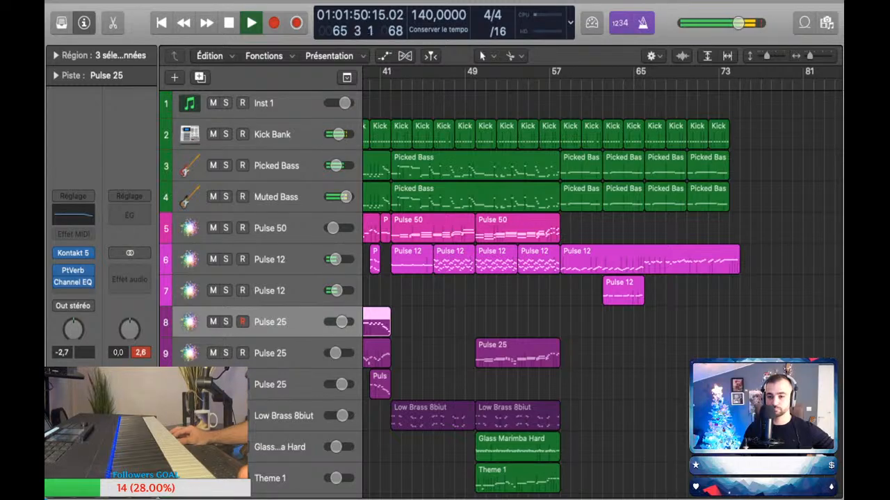
key(comma)
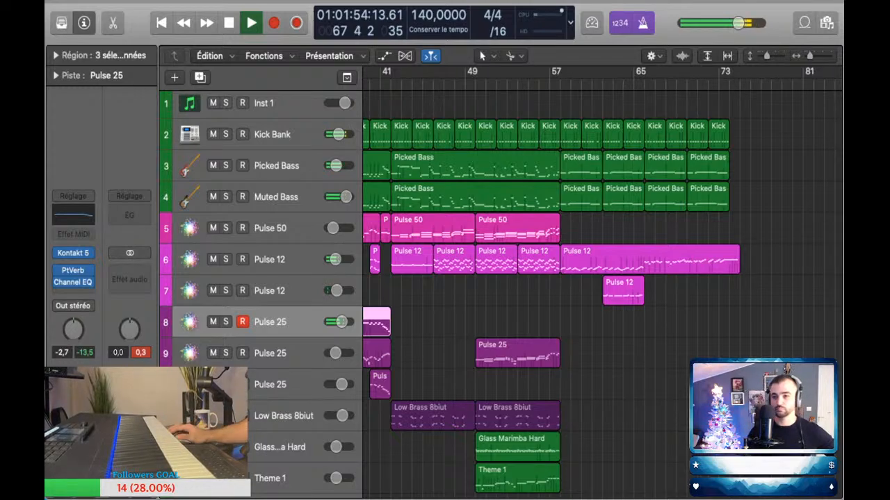
Step: Perform a part on the second Pulse 12 track during playback and capture it as a region from bar 66 to bar 76
scroll(597, 278, right, 2)
click(605, 84)
click(606, 292)
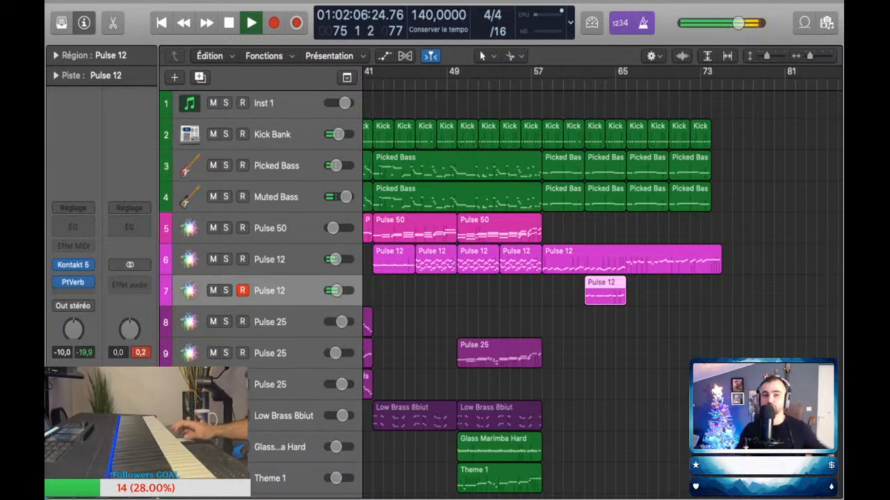
click(296, 22)
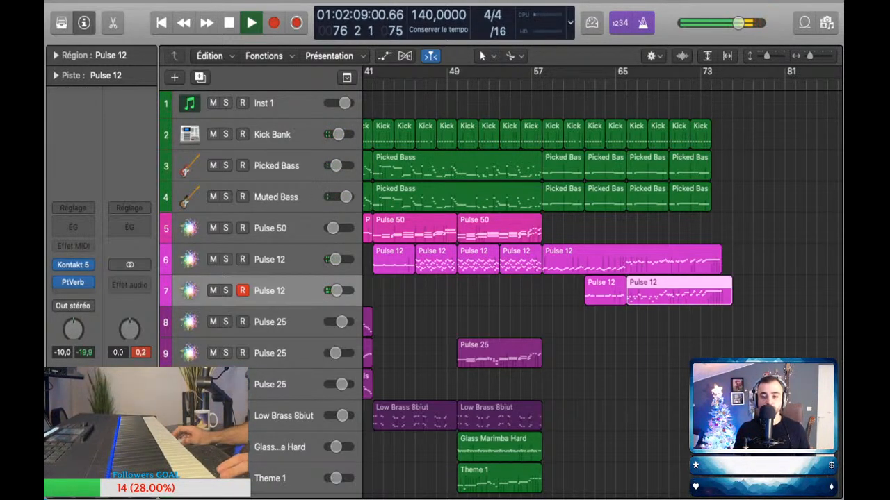
Step: Play back from bar 56 to bar 64 with all regions deselected, examining the two Pulse 12 tracks at closer range
click(519, 82)
key(space)
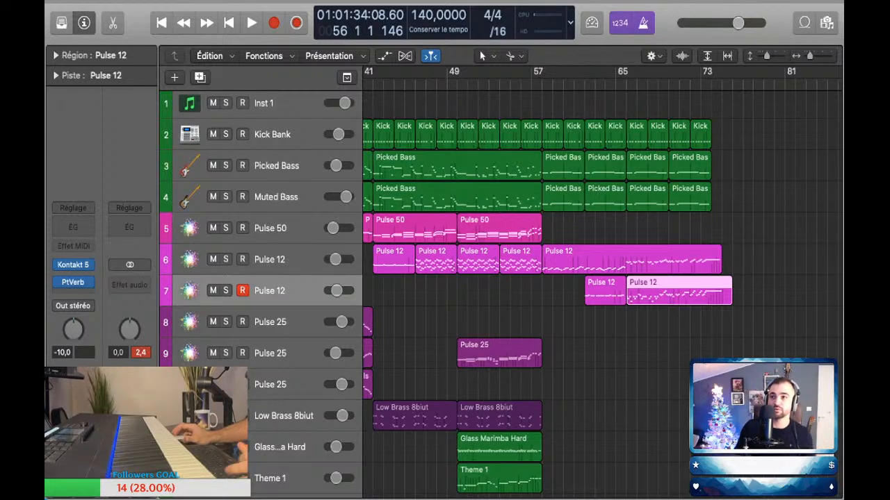
key(space)
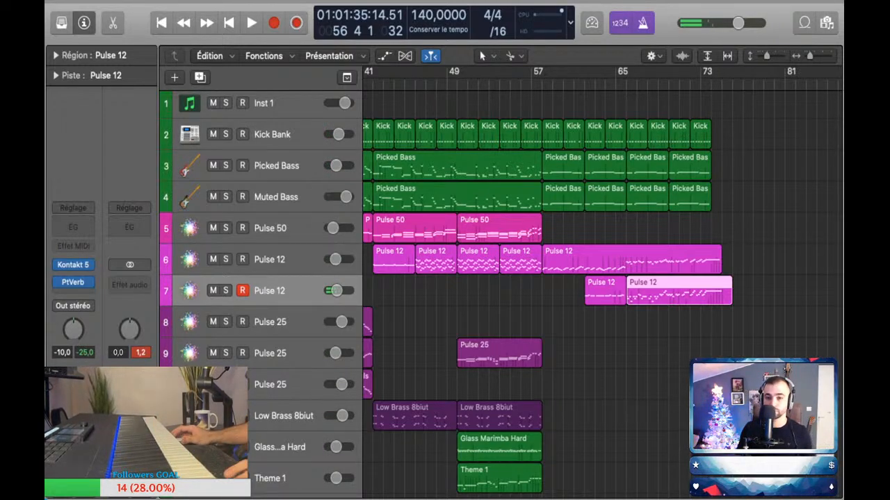
key(space)
key(alt+shift+d)
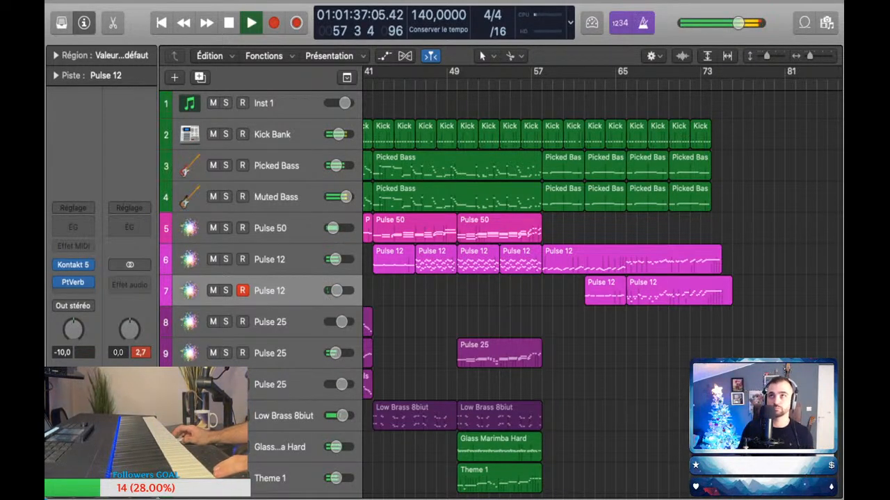
key(super+Right)
key(super+Right)
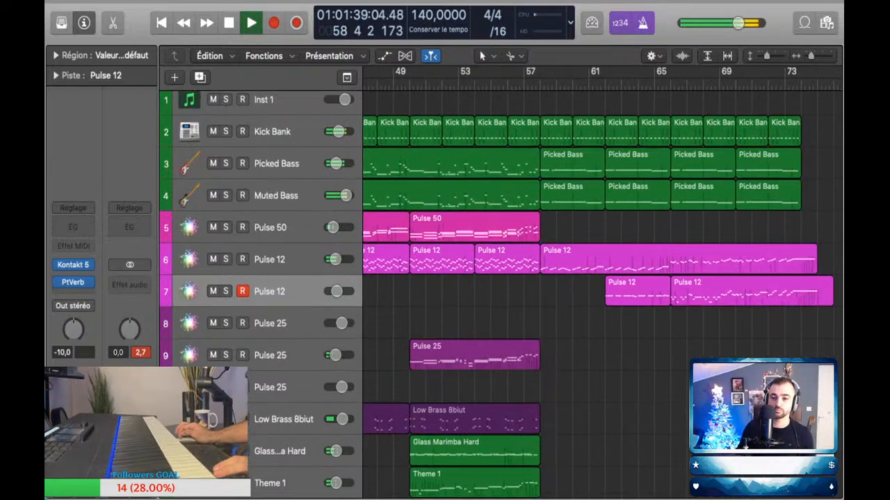
key(super+Down)
key(super+Down)
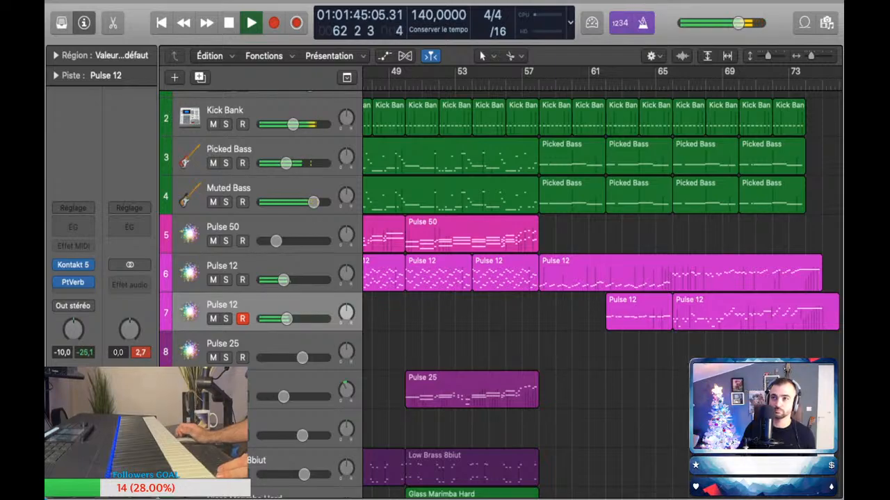
scroll(653, 285, down, 2)
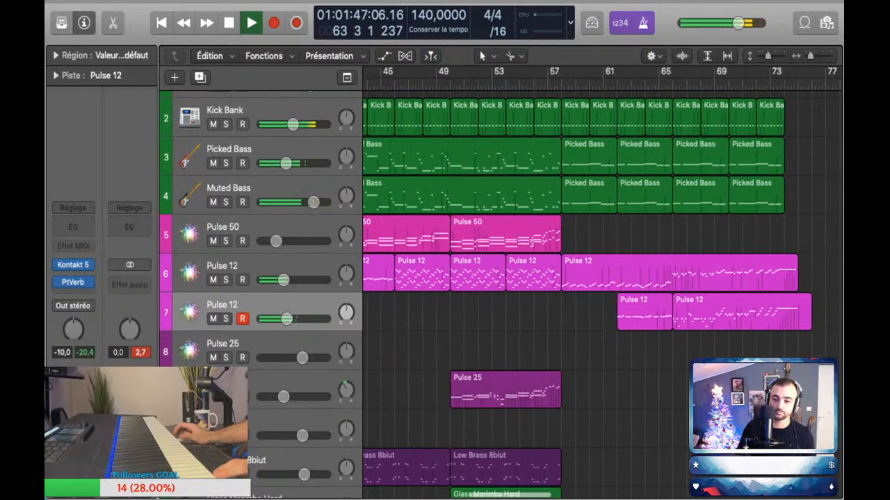
key(space)
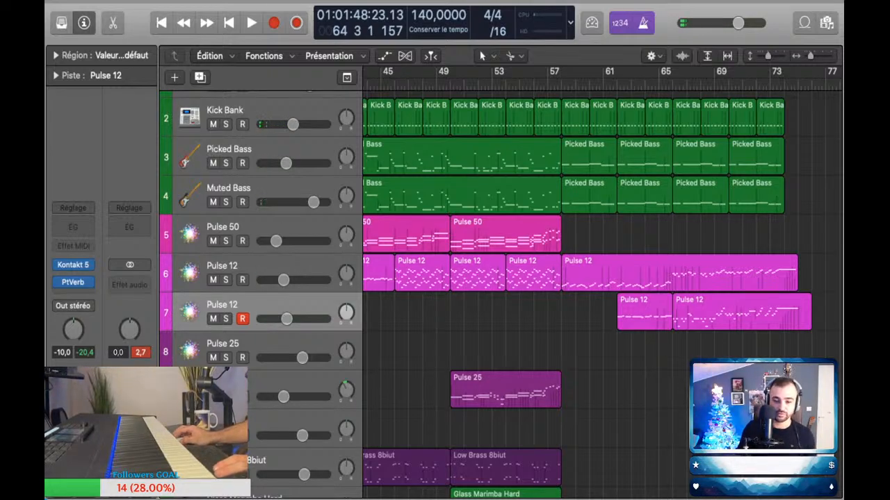
Step: Perform an accompaniment on the second Pulse 25 track, capture it into a region ending at bar 75, and stop playback
key(super+Left)
key(super+Left)
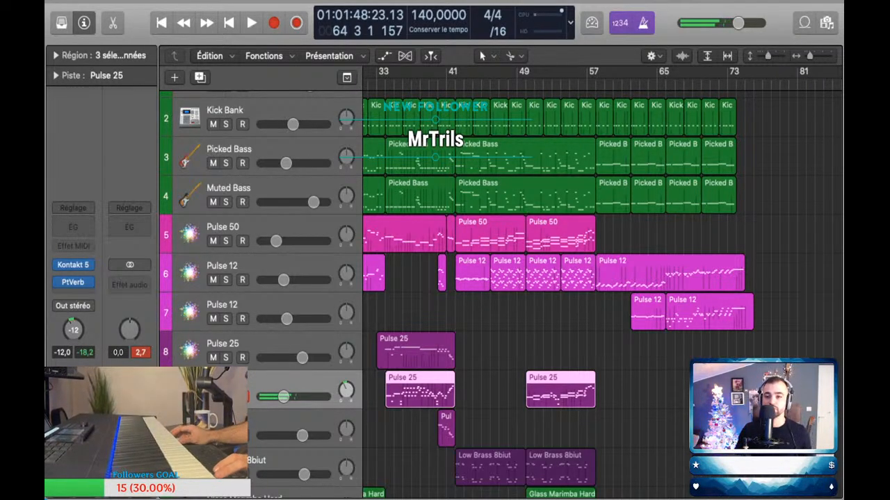
key(shift+comma)
key(space)
key(super+Right)
key(super+Right)
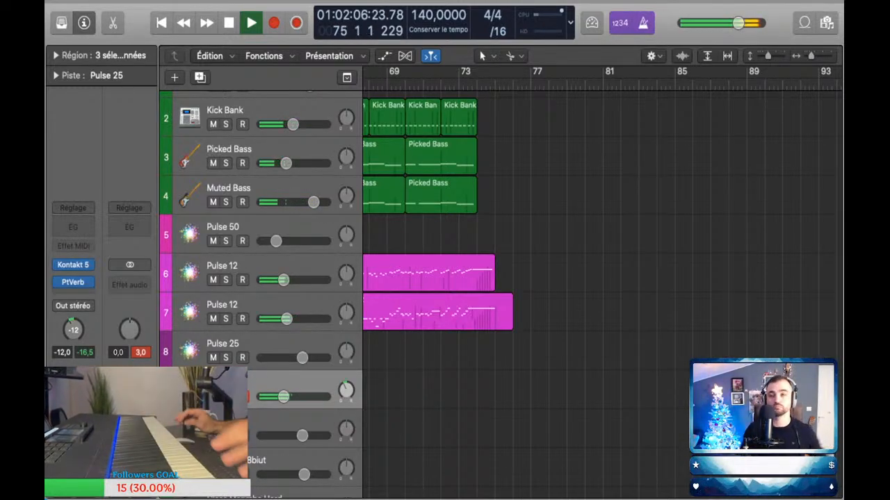
click(297, 23)
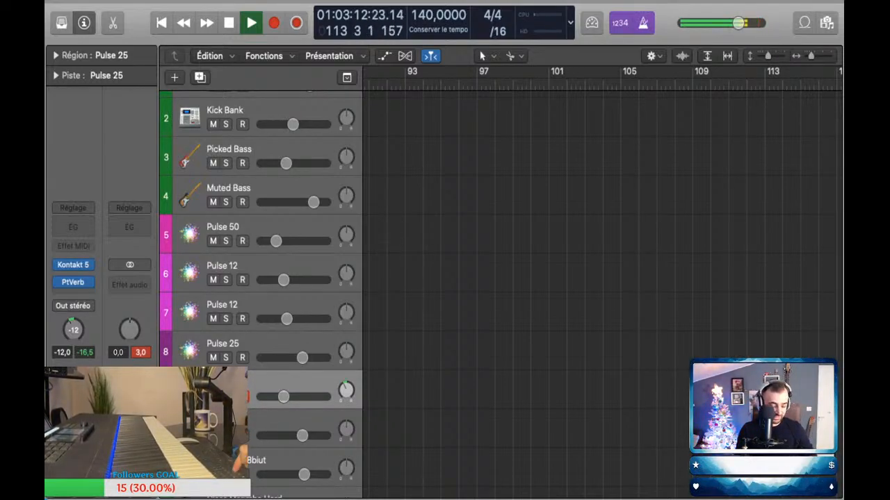
key(space)
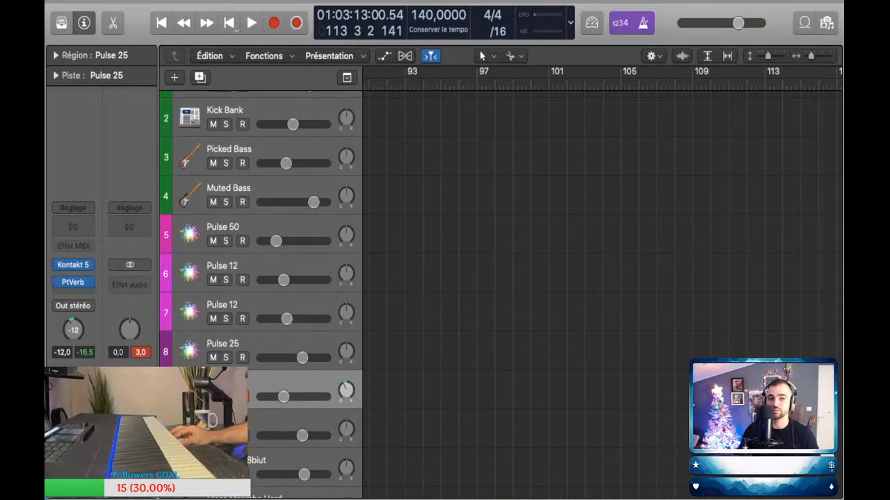
Step: Survey the whole arrangement from its start and play it back briefly from bar 40
key(Return)
scroll(602, 278, down, 5)
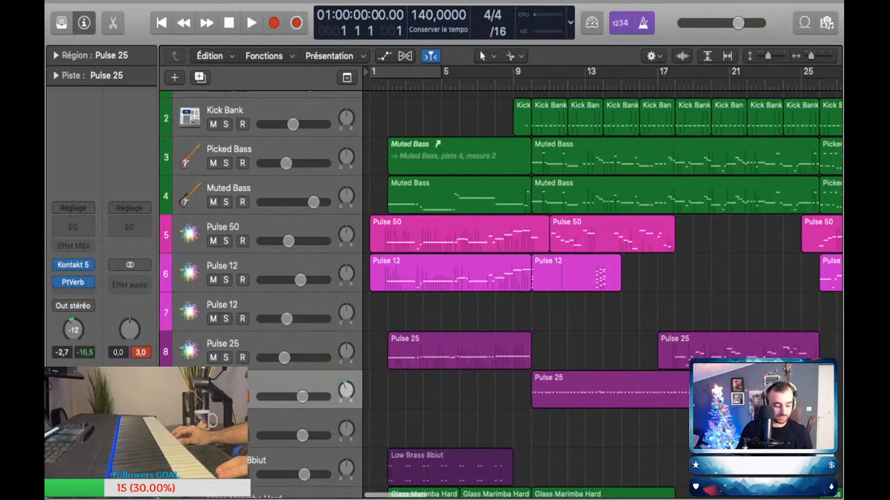
key(super+Left)
key(super+Up)
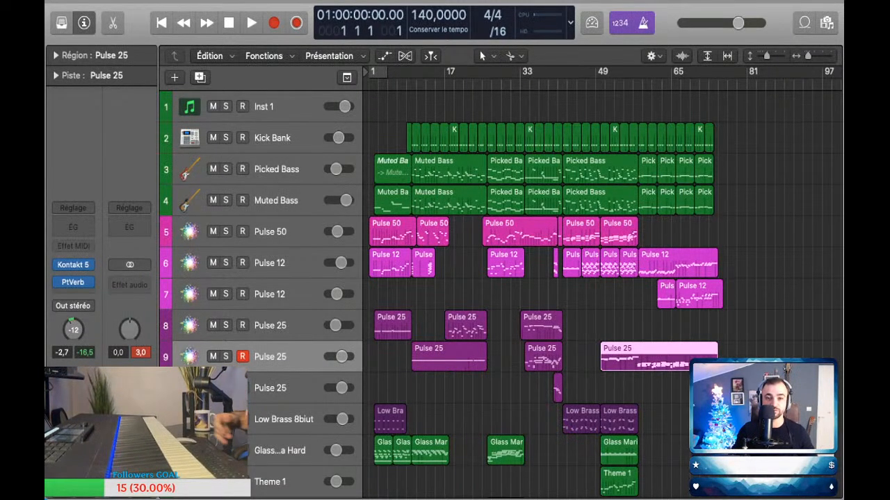
click(771, 306)
scroll(602, 282, right, 5)
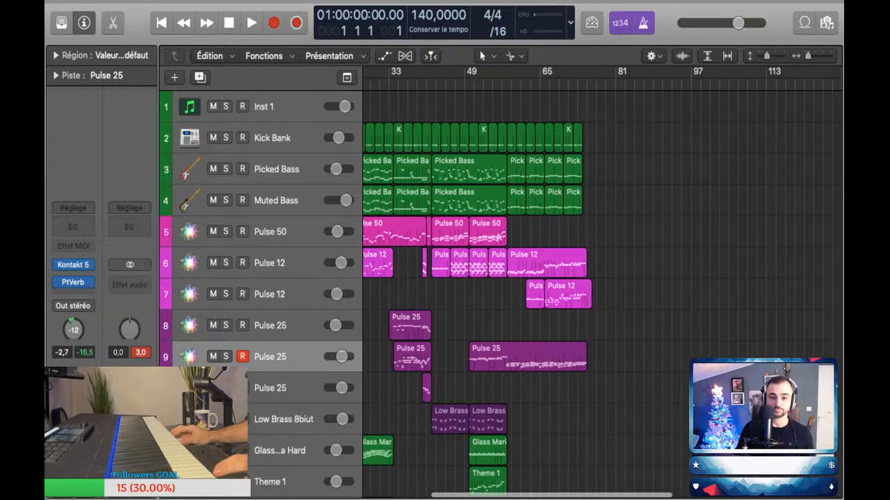
click(399, 84)
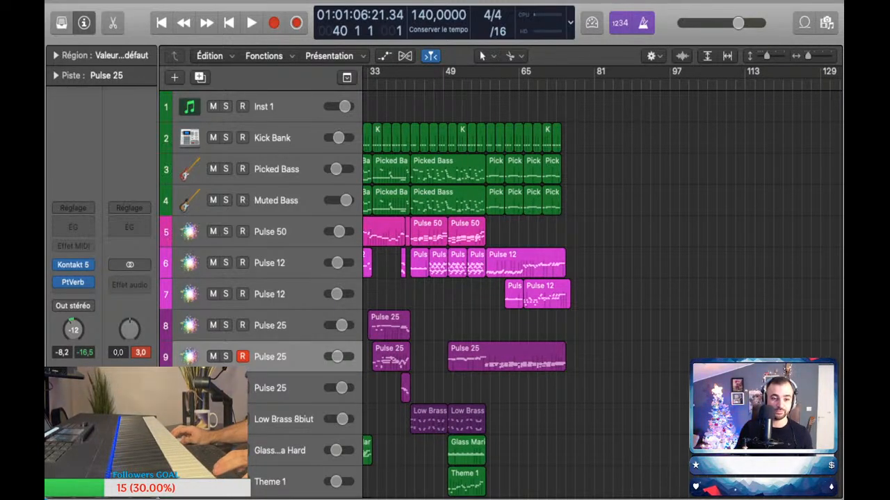
scroll(400, 84, up, 5)
scroll(602, 282, down, 1)
scroll(602, 282, left, 3)
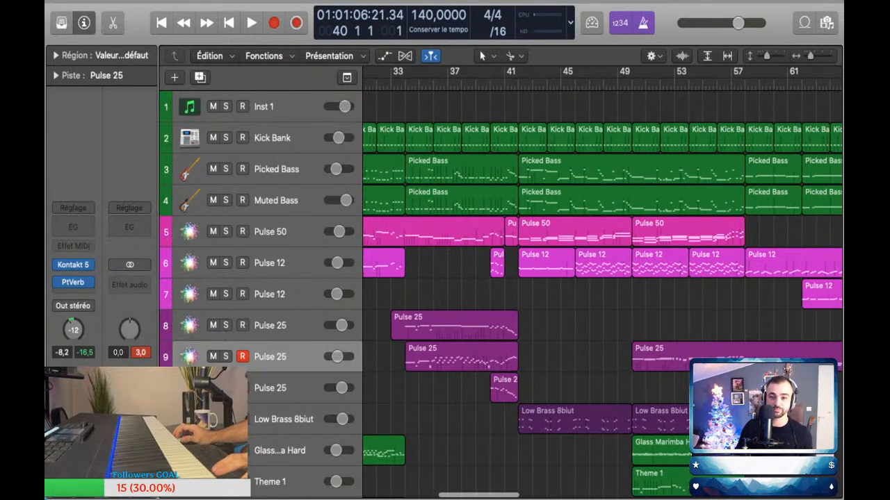
key(space)
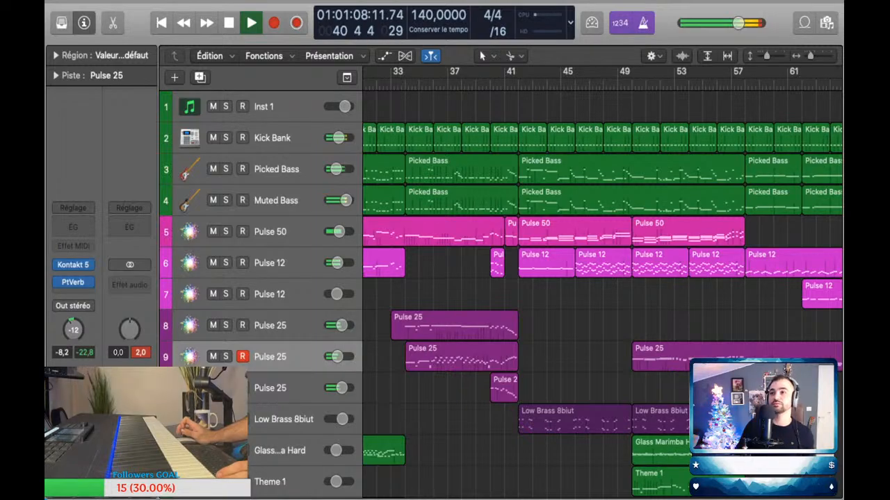
key(space)
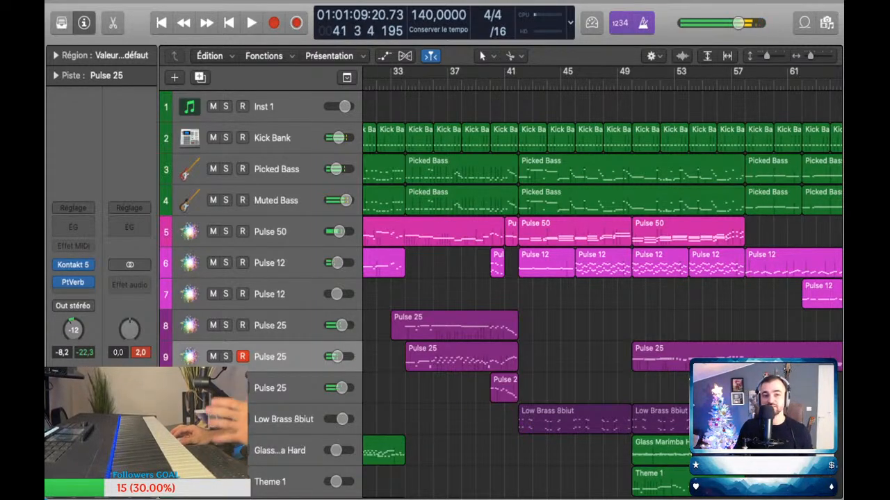
Step: Play the arrangement from bar 1 with the metronome turned off
key(Return)
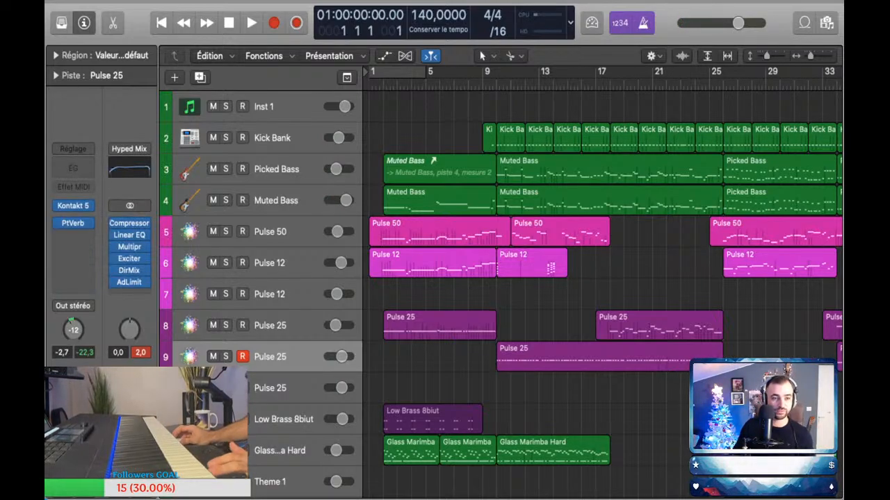
key(space)
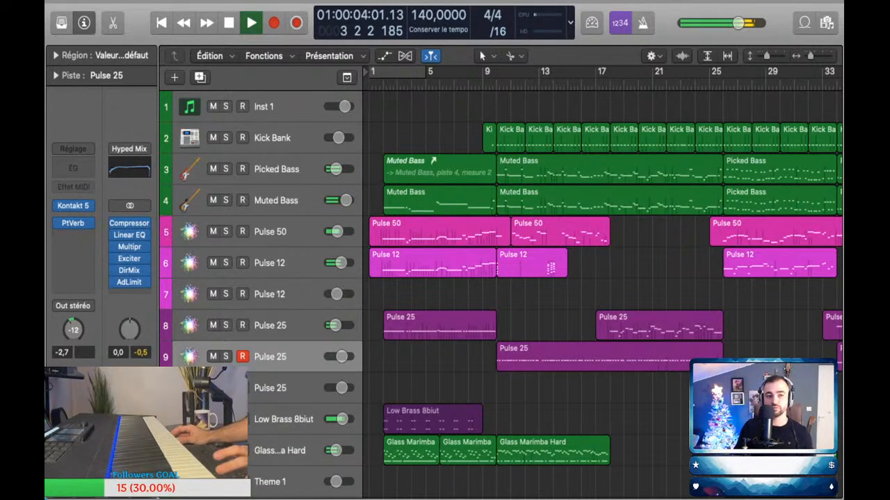
Step: Stop playback, return to bar 1, and adjust the opening volume automation to -10.6 dB on Pulse 50 and -7.5 dB on the first Pulse 12 track
key(space)
key(Return)
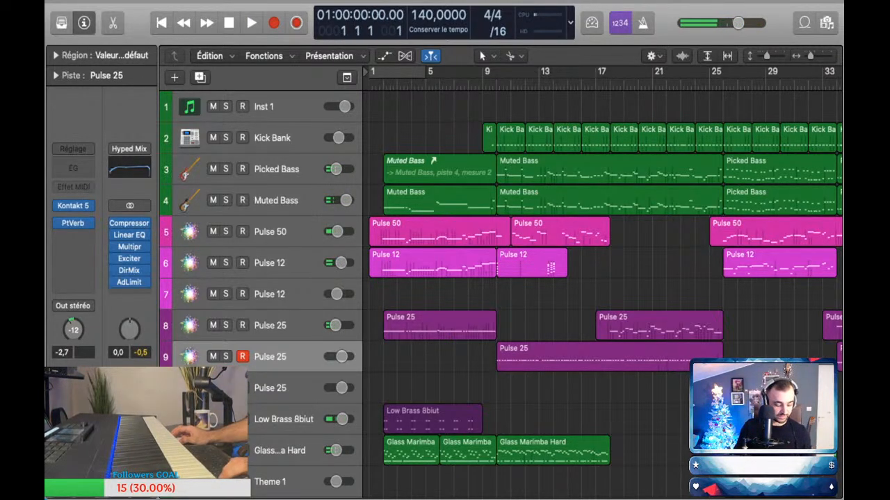
key(a)
drag(437, 168, 437, 171)
drag(436, 225, 437, 231)
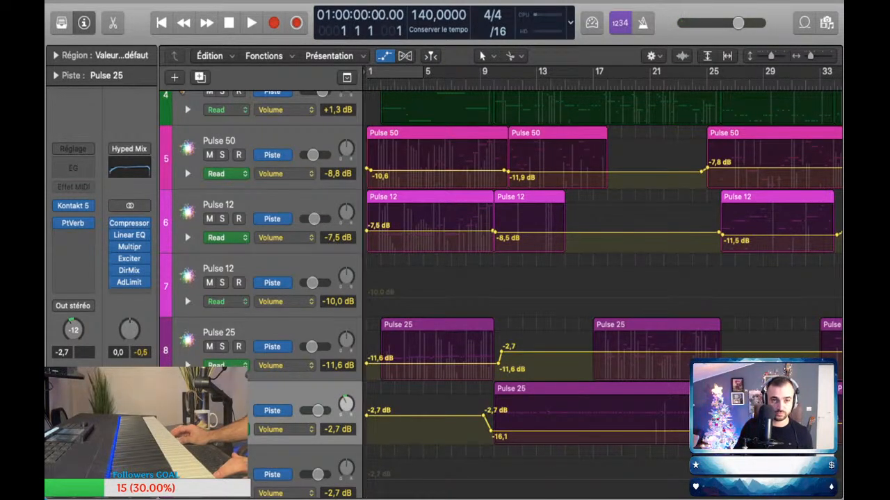
Step: Play the opening from bar 1 to check the adjusted Pulse levels against more of the arrangement
key(space)
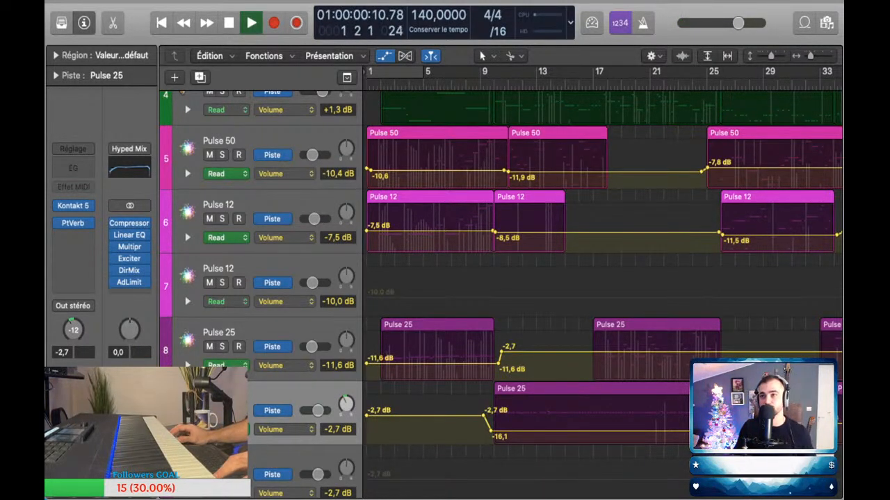
key(super+Left)
key(super+Left)
key(a)
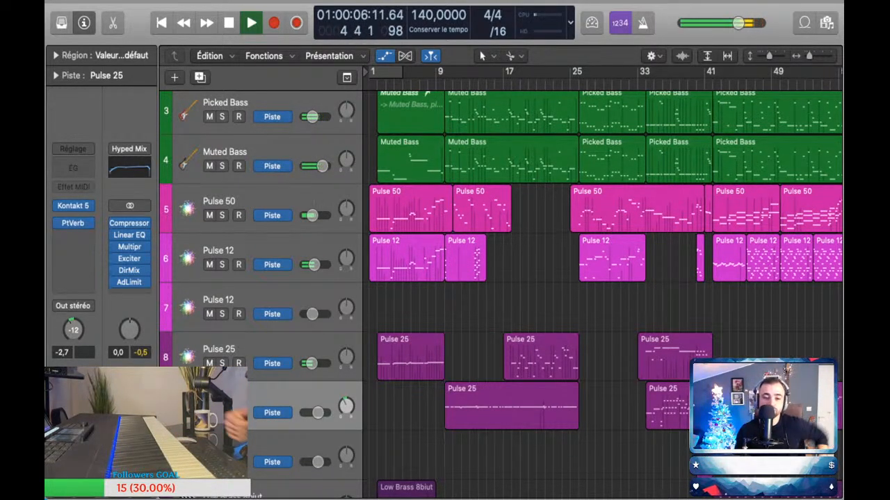
Step: Lower the opening volume automation of the Low Brass 8biut track while the arrangement plays, and hide the automation
scroll(605, 292, down, 3)
scroll(605, 292, down, 2)
key(a)
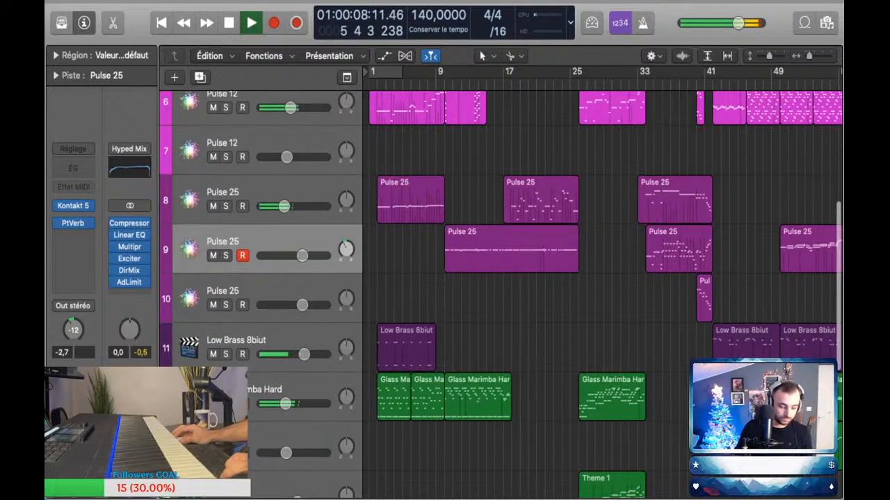
key(a)
key(Return)
key(a)
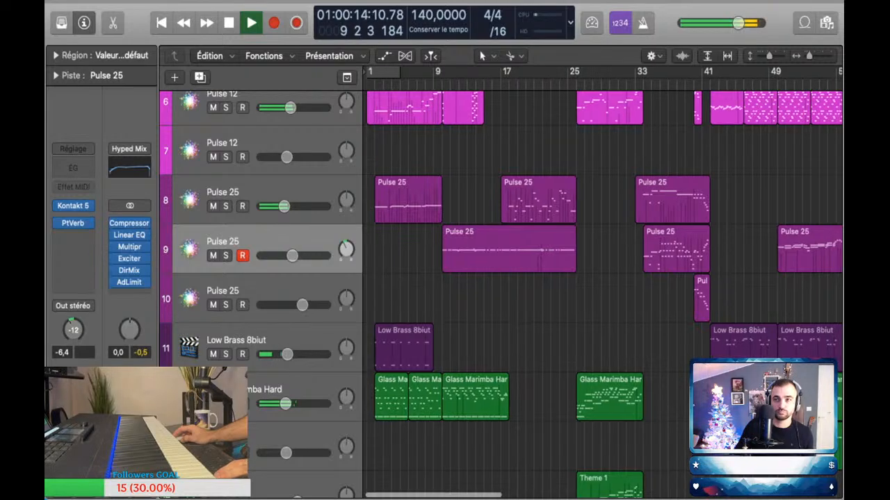
Step: Examine the bass, Pulse and marimba regions while the arrangement plays from about bar 9 to bar 18
scroll(602, 292, down, 4)
scroll(602, 292, up, 7)
scroll(602, 292, up, 4)
scroll(602, 292, left, 1)
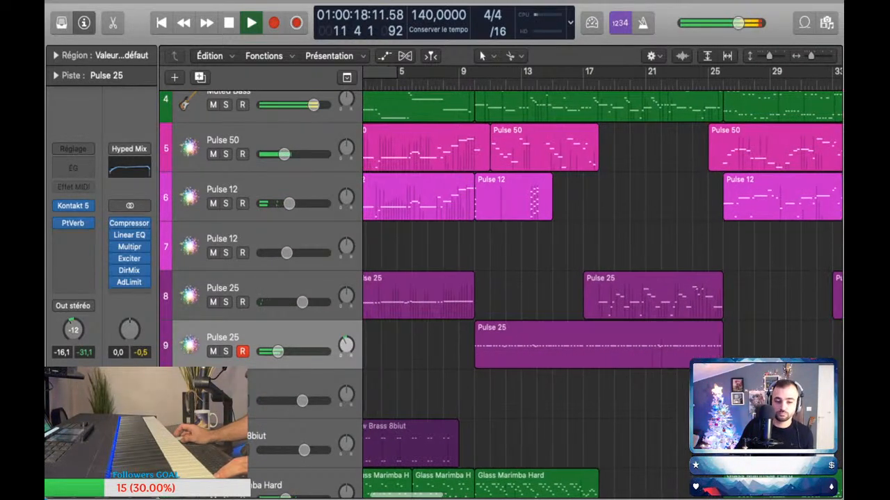
scroll(602, 292, right, 2)
scroll(602, 292, down, 1)
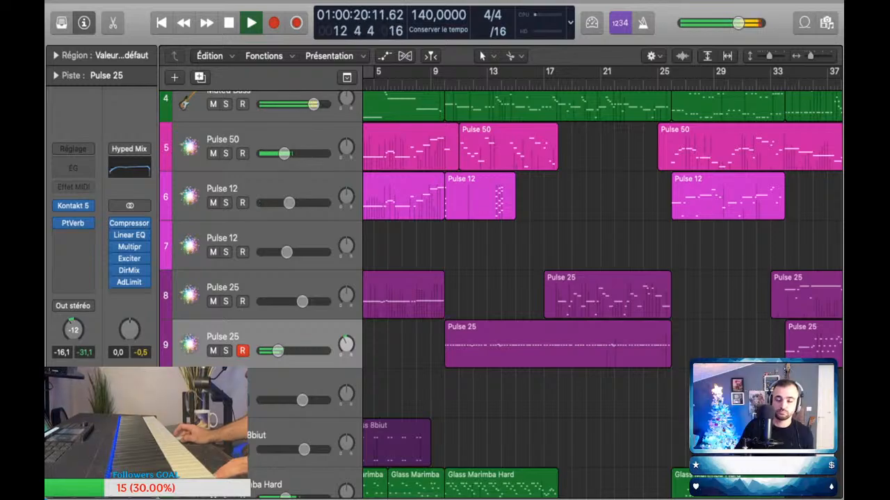
scroll(602, 291, right, 2)
scroll(602, 292, down, 4)
scroll(602, 292, up, 5)
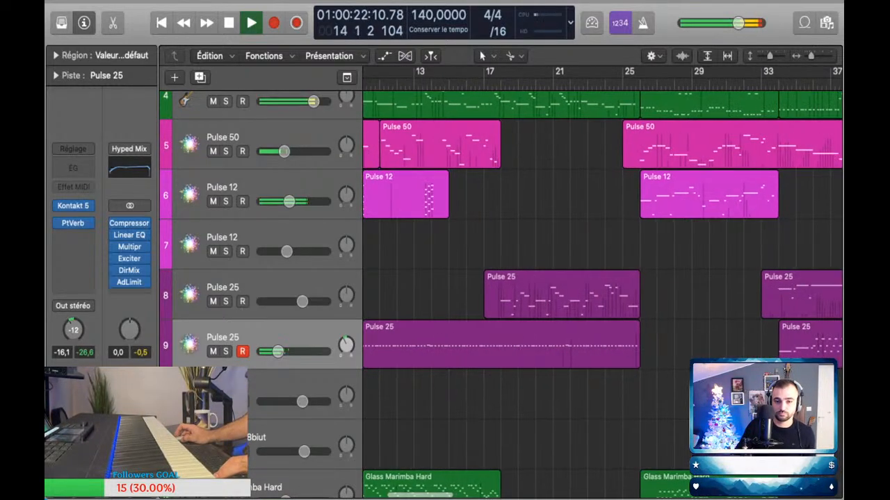
scroll(602, 292, left, 2)
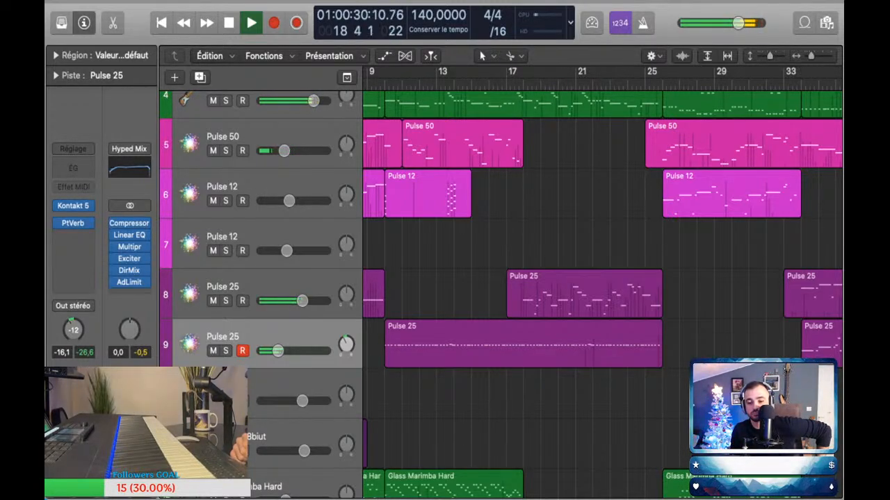
Step: Lower the first Pulse 25 track's volume automation after bar 10 to -4.3 dB and add two control points just after bar 26
key(a)
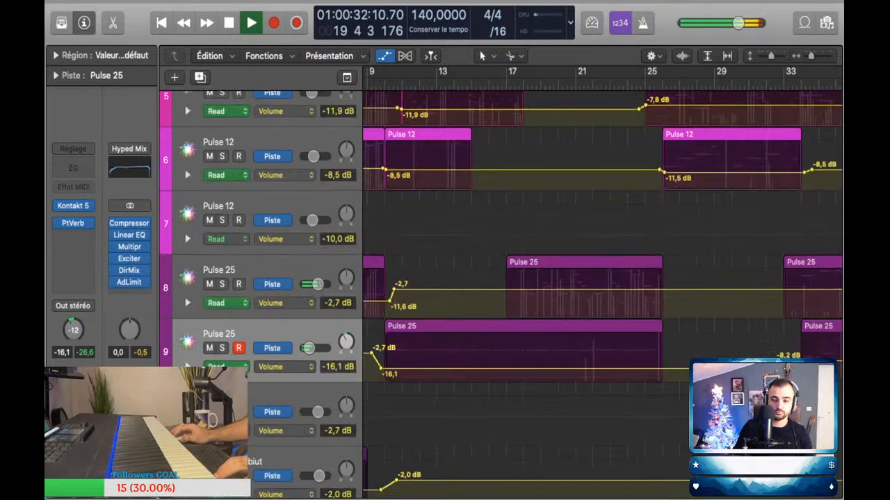
click(393, 289)
drag(394, 290, 394, 292)
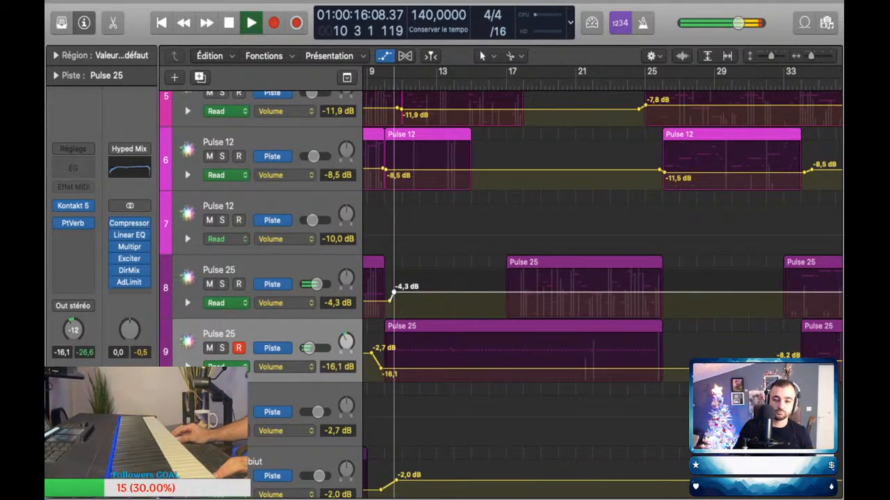
click(682, 292)
click(673, 292)
click(480, 293)
Step: Set the Muted Bass track's volume to 0.0 dB and hide the automation while playback continues
scroll(481, 293, up, 8)
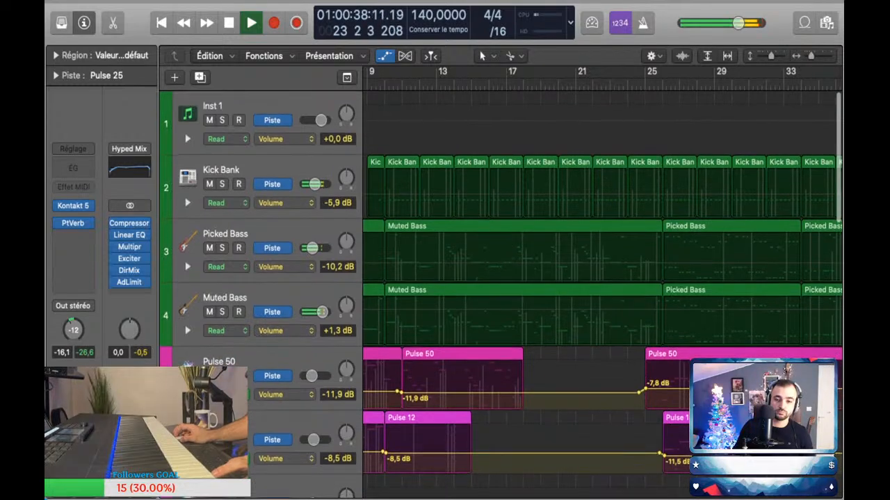
key(a)
key(a)
scroll(500, 296, up, 5)
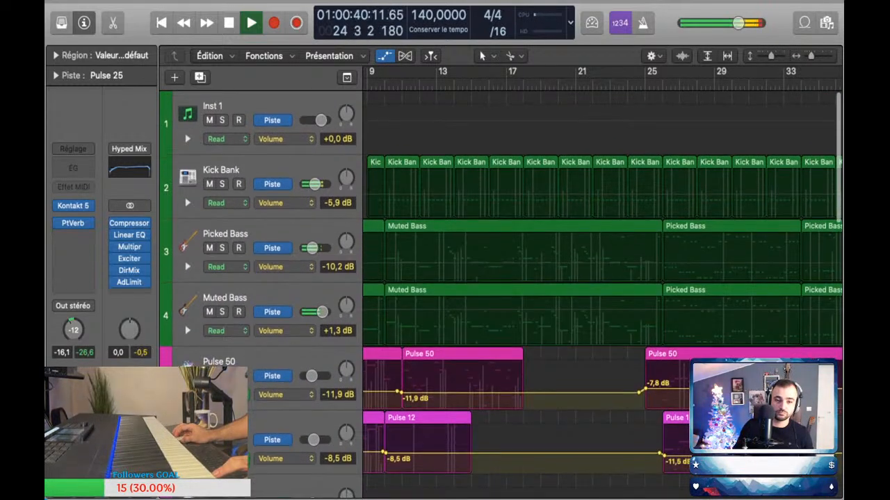
key(a)
key(super+Up)
key(super+Left)
key(super+Left)
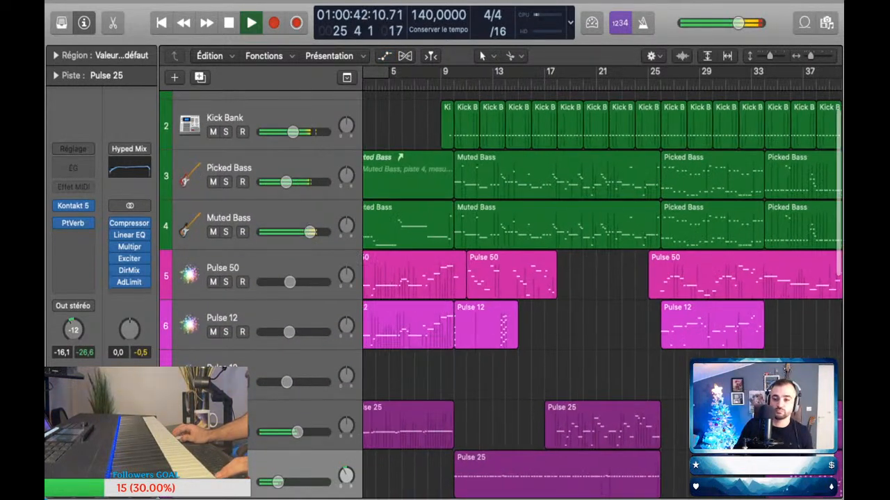
Step: Follow the playback from about bar 26 to bar 35, surveying the Pulse, Theme and drum tracks
scroll(551, 292, right, 4)
scroll(602, 291, right, 4)
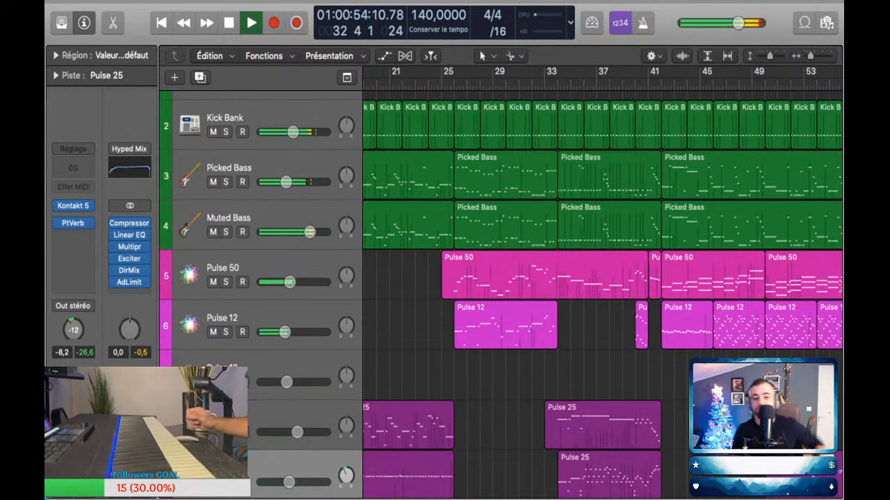
scroll(501, 292, down, 2)
scroll(501, 292, down, 2)
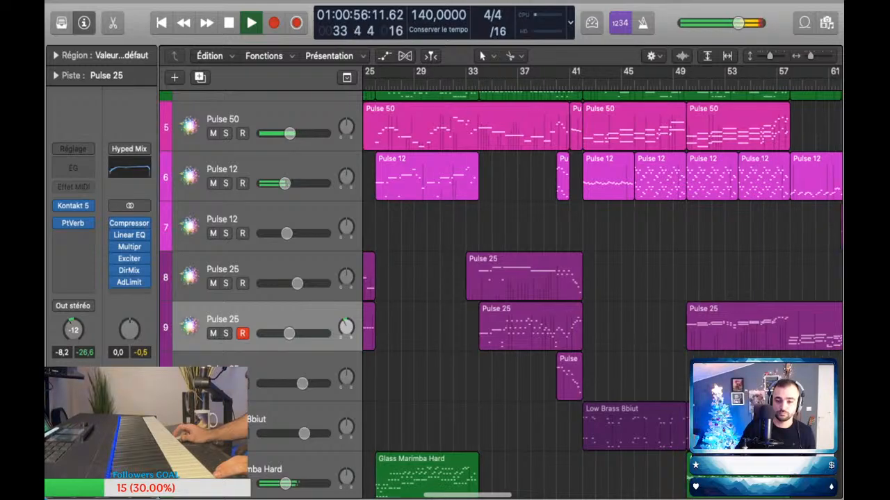
scroll(500, 292, down, 2)
scroll(501, 292, down, 5)
scroll(501, 292, down, 3)
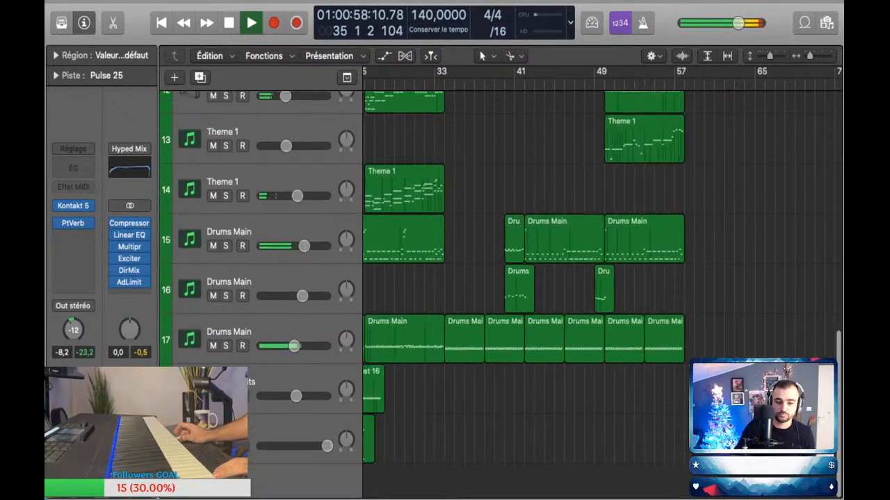
scroll(500, 292, up, 4)
scroll(501, 292, up, 4)
Step: Show the automation and lower the second Pulse 25 track's volume to -10.5 dB for the section starting around bar 33
key(a)
scroll(500, 292, right, 2)
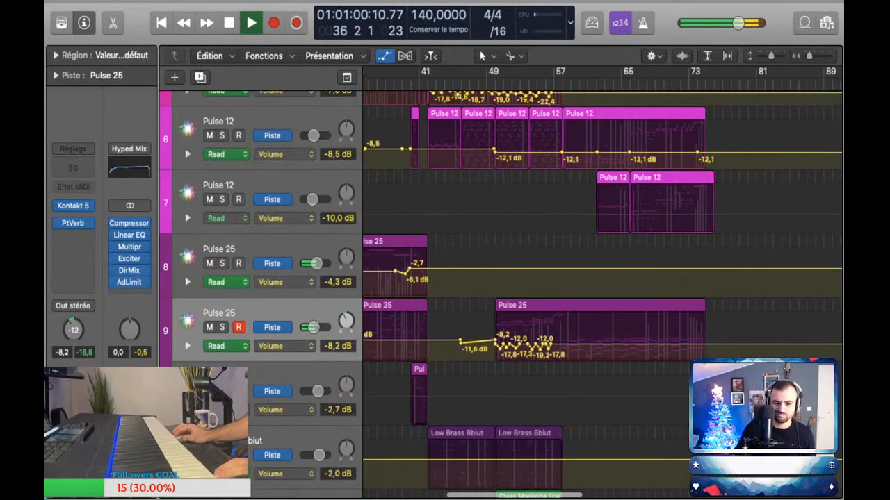
scroll(500, 292, up, 3)
scroll(500, 291, left, 2)
drag(487, 339, 487, 341)
scroll(500, 292, up, 4)
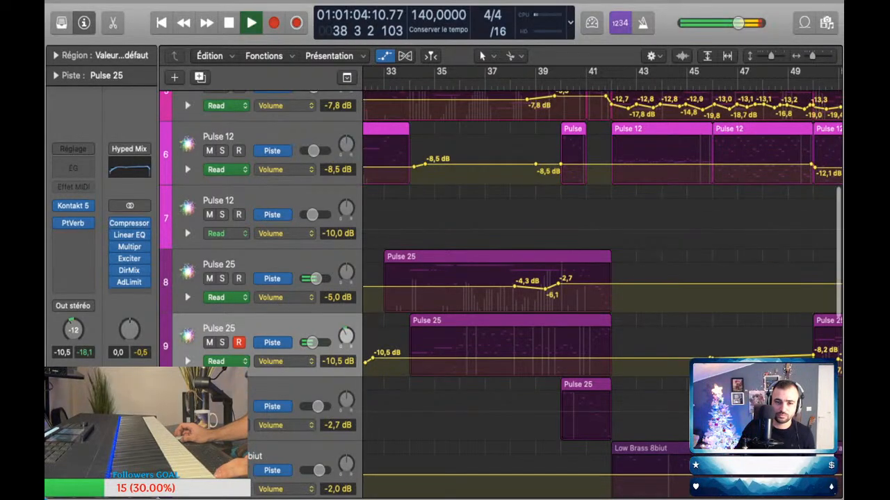
scroll(500, 292, down, 1)
Step: Replay the section from bar 33, briefly soloing the first Pulse 25 track, and stop playback
key(space)
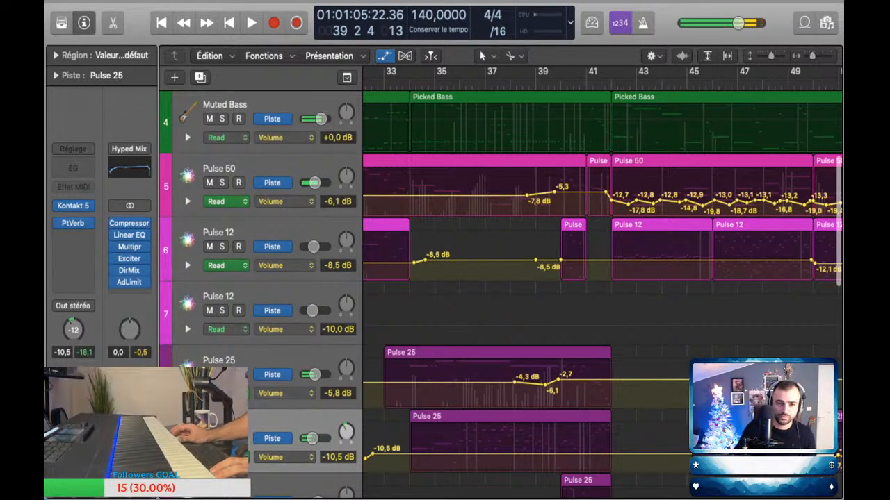
key(Return)
key(space)
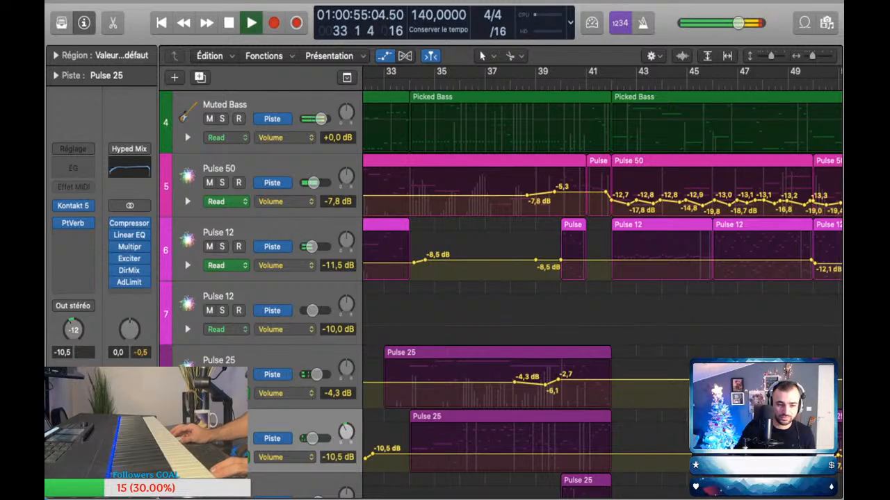
click(221, 375)
click(222, 375)
key(space)
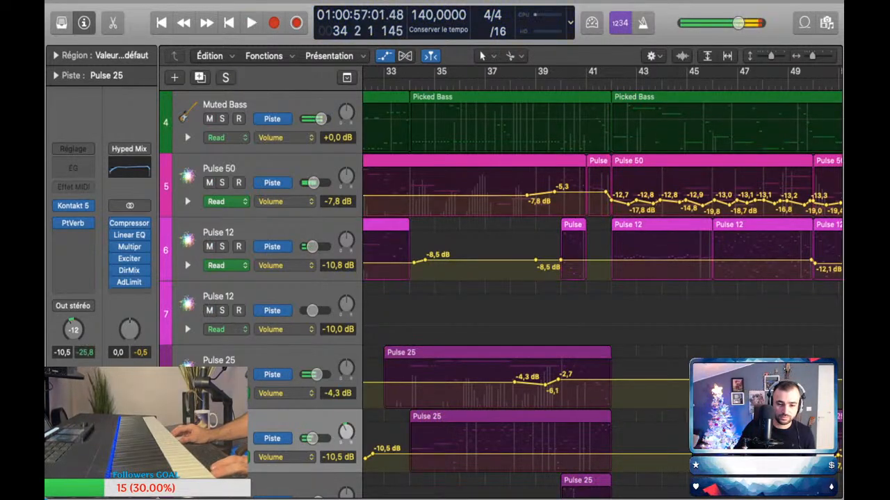
Step: Lower the first Pulse 25 track's volume automation to -8.8 dB between about bars 27 and 38, ending the following ramp at -4.3 dB
scroll(602, 292, left, 2)
scroll(550, 347, left, 3)
scroll(549, 348, down, 3)
drag(535, 383, 536, 389)
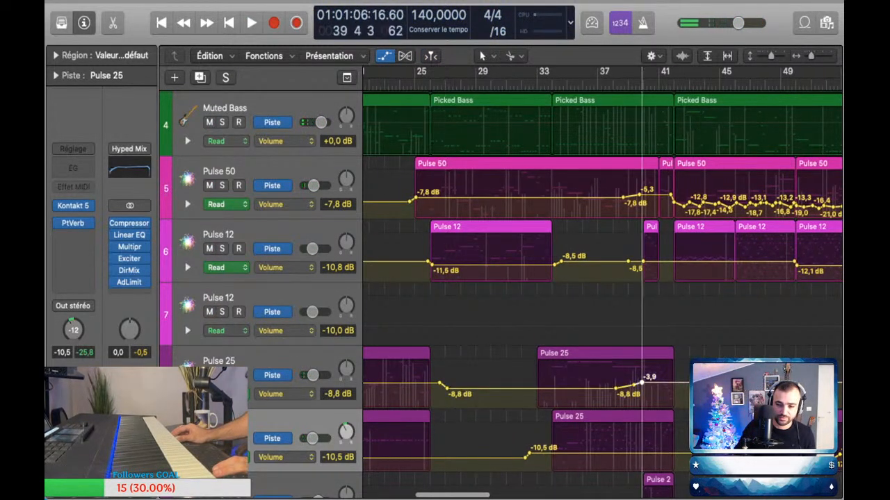
key(space)
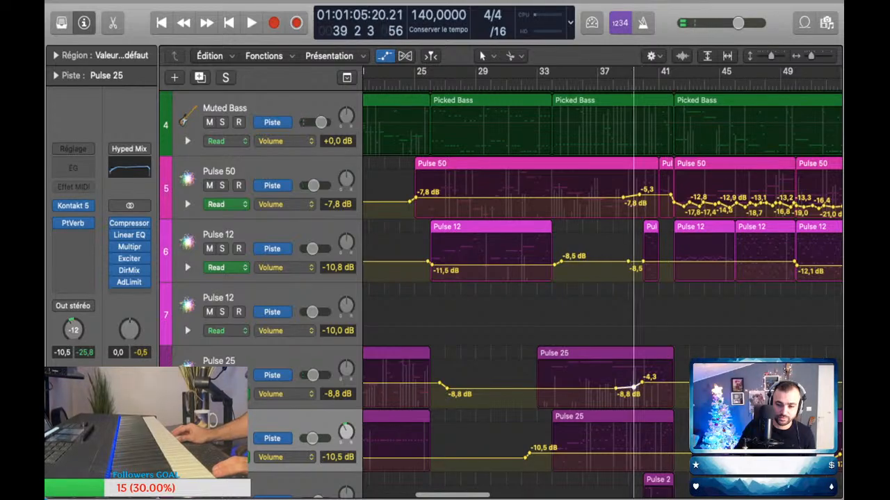
Step: Play from bar 33 and lower the Pulse 50 volume automation to -14.1 dB between about bars 34 and 38
key(space)
key(comma)
key(comma)
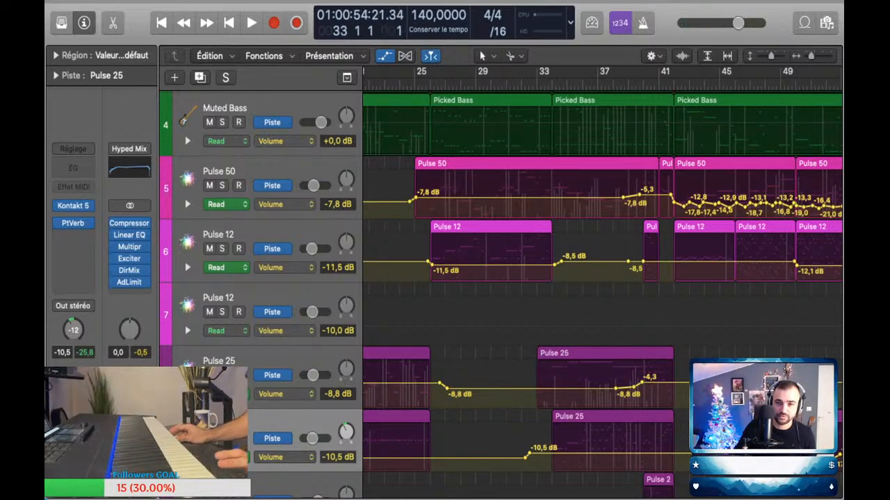
key(space)
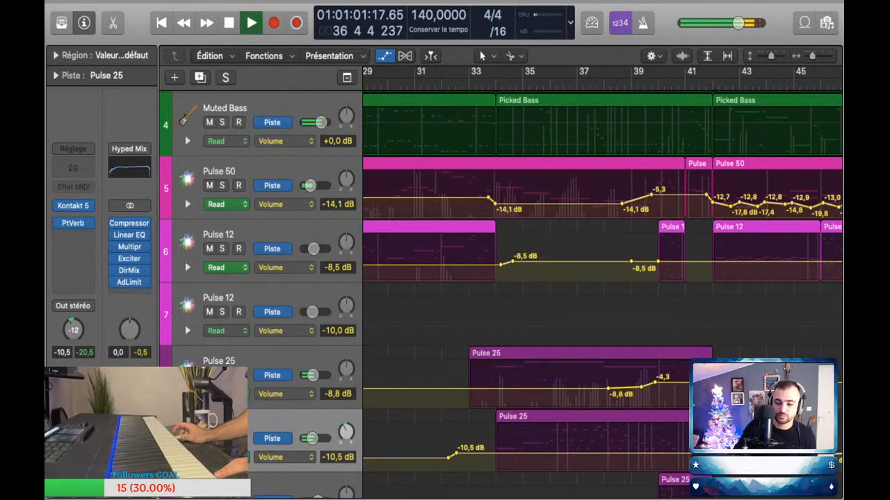
Step: Raise the second Pulse 25 track's automation from about bar 32 to -8.8 dB, and lower the first one's ramp before bar 40 to -11.3 and -6.6 dB
drag(456, 454, 456, 452)
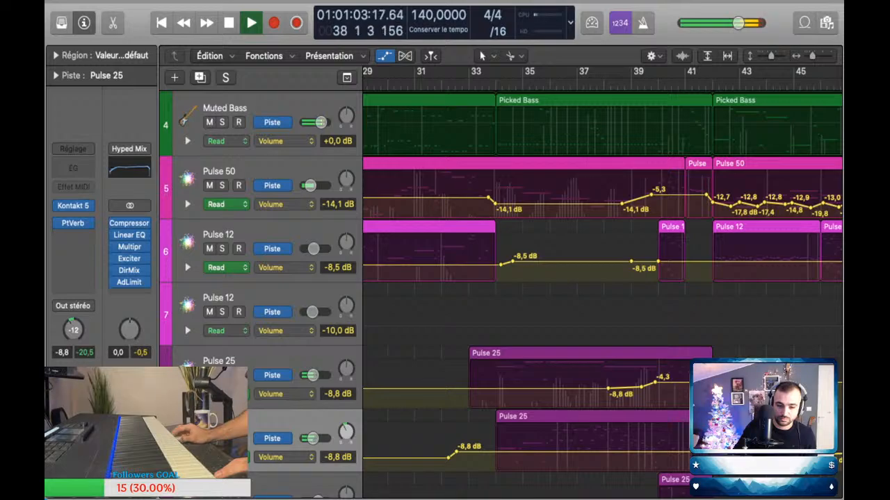
click(278, 423)
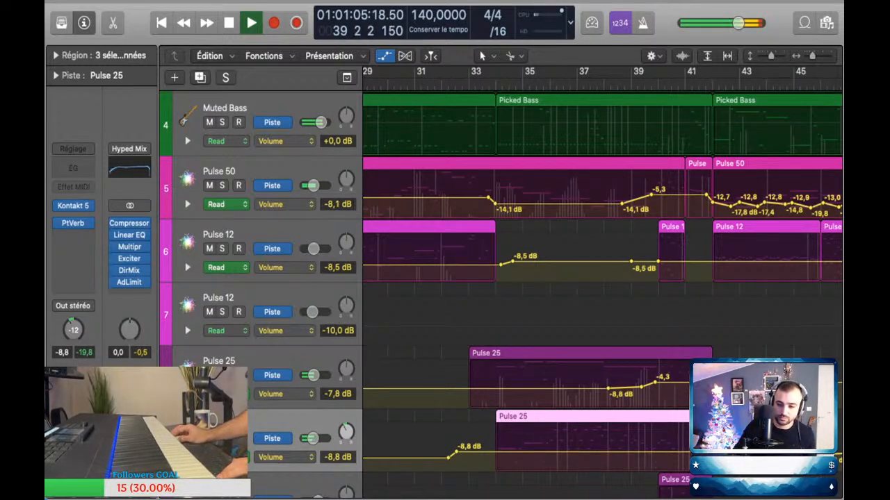
scroll(602, 278, right, 4)
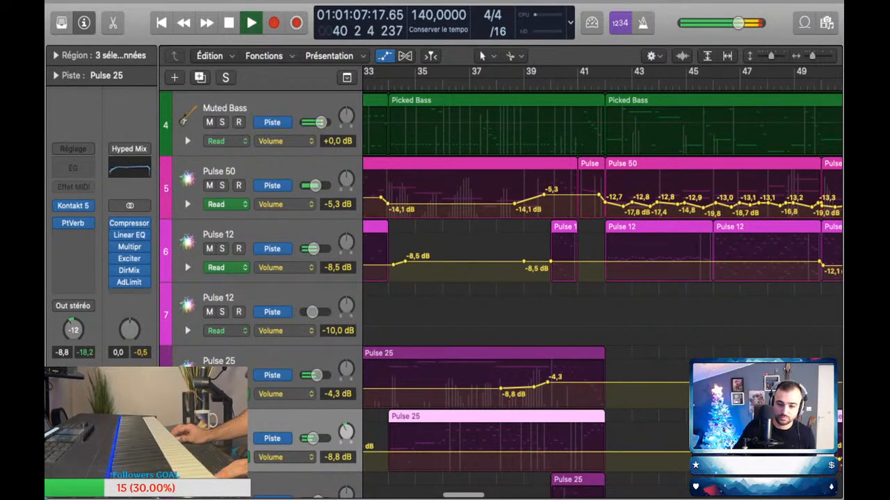
drag(548, 382, 547, 386)
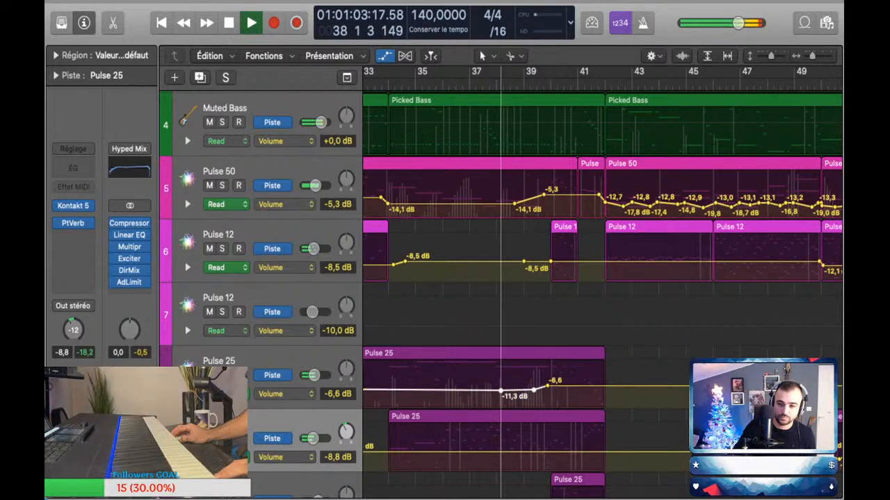
key(a)
Step: Follow the playback from bar 42 to bar 50, examining the bass, Pulse 50, Pulse 12 and Pulse 25 regions
scroll(602, 278, right, 3)
scroll(550, 383, up, 5)
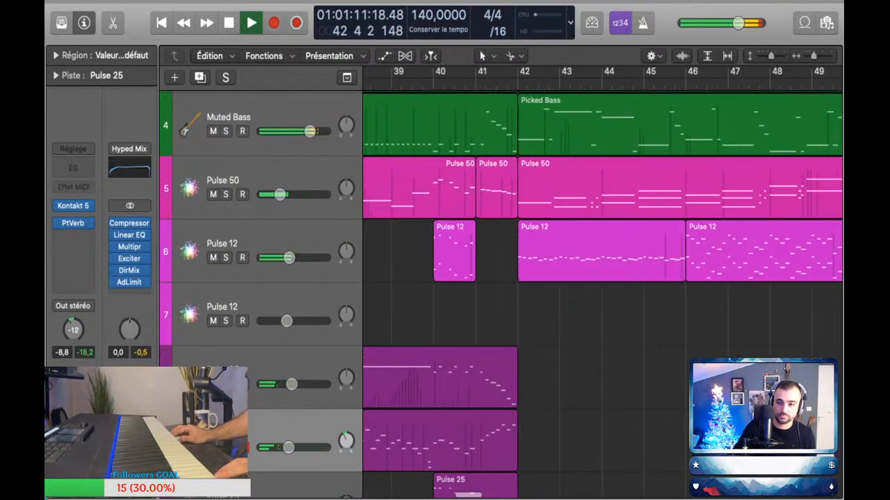
scroll(550, 384, right, 2)
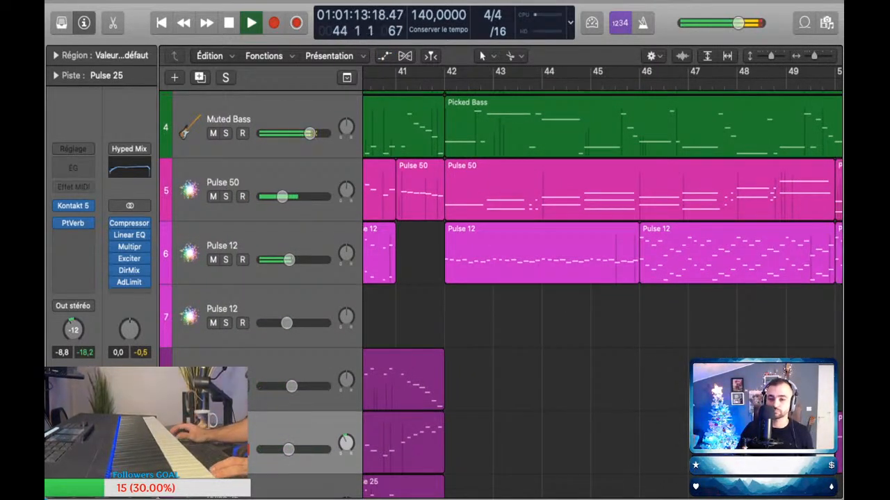
scroll(564, 305, down, 3)
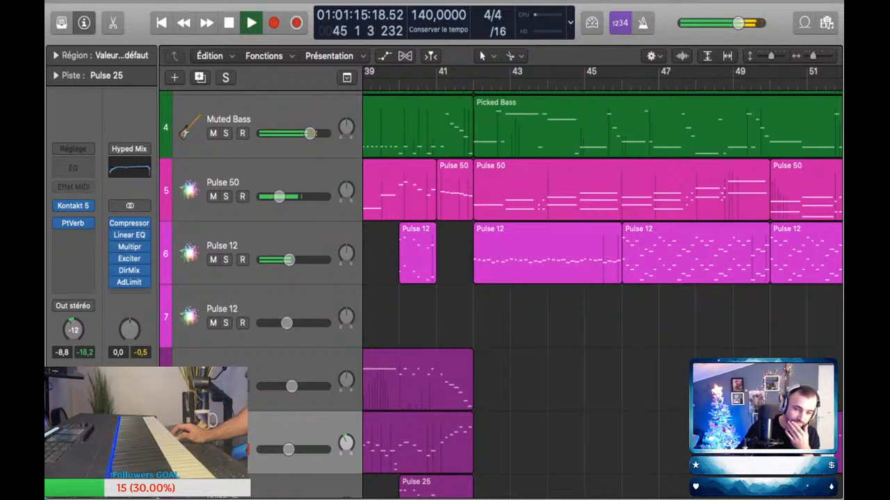
scroll(602, 292, down, 10)
scroll(602, 292, up, 5)
scroll(602, 292, up, 6)
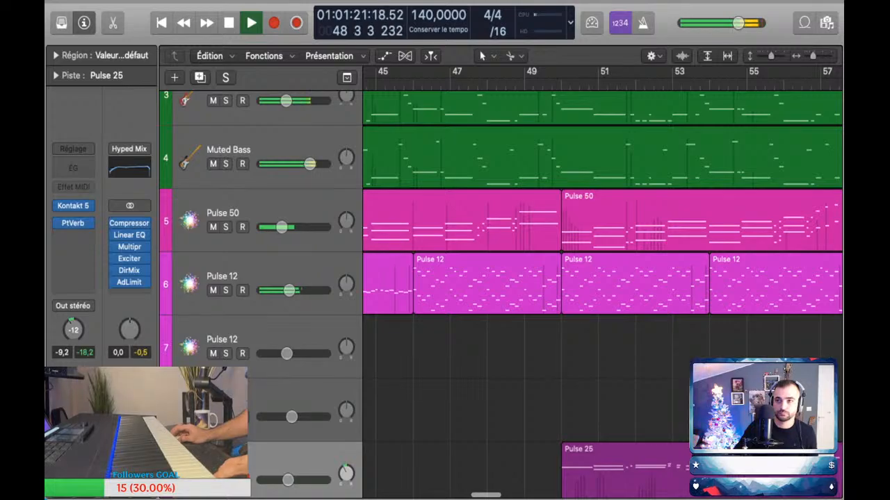
scroll(602, 292, right, 2)
scroll(602, 292, down, 3)
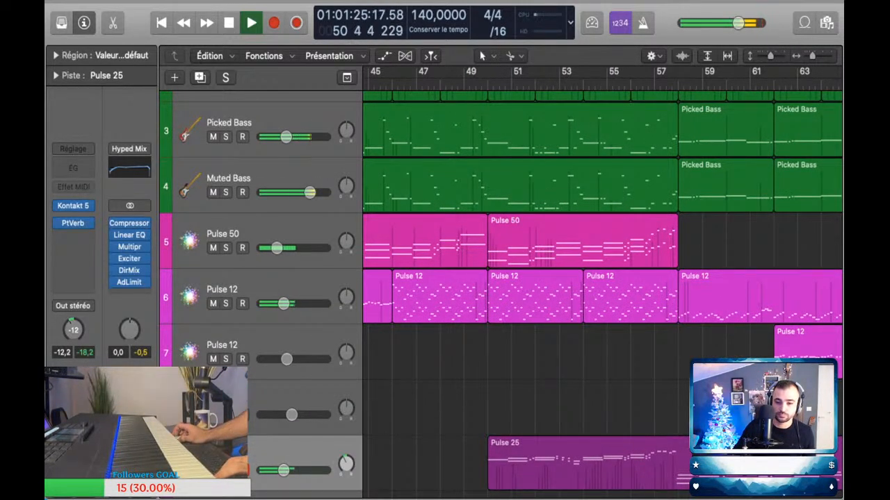
Step: Lower the Glass Marimba Hard track's volume automation to -16.5 dB between about bars 50 and 58
scroll(602, 291, down, 5)
key(a)
scroll(602, 292, down, 2)
click(484, 318)
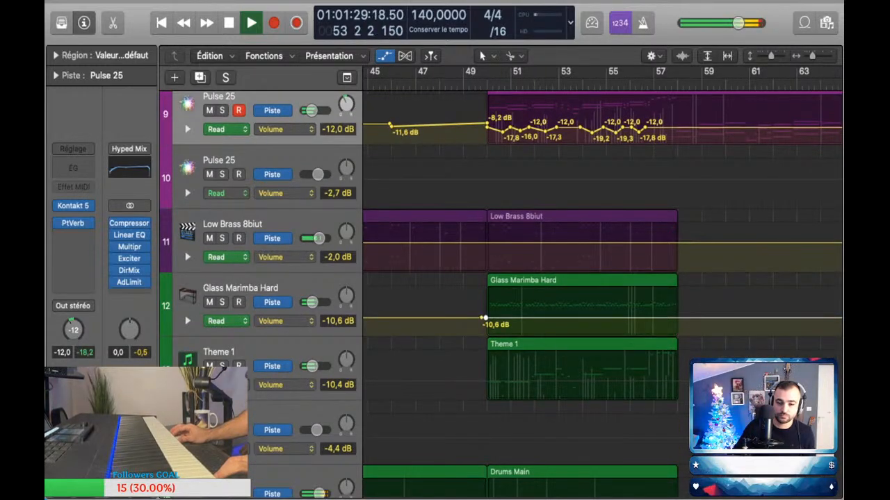
click(686, 317)
click(683, 318)
drag(625, 318, 626, 324)
Step: Raise the first Pulse 12 track's volume automation to -9.1 dB from bar 58 to about bar 66, and select the second Pulse 12 track
scroll(602, 292, up, 1)
scroll(602, 292, up, 2)
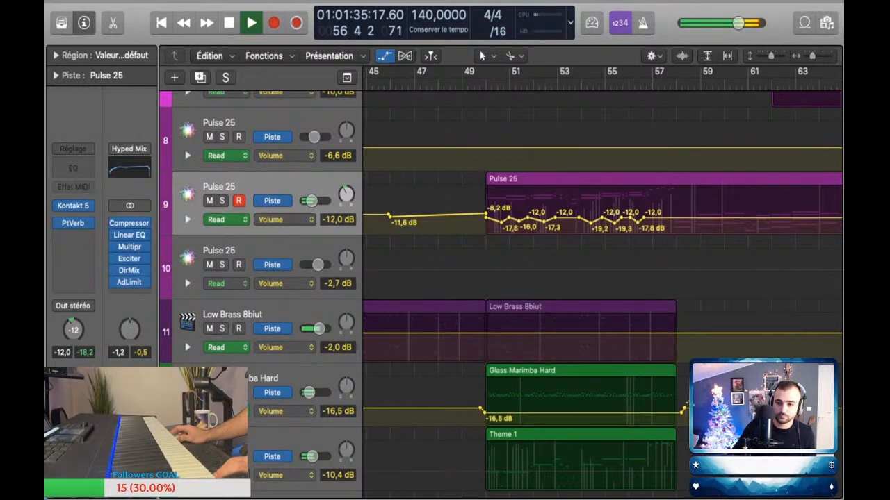
scroll(602, 292, up, 6)
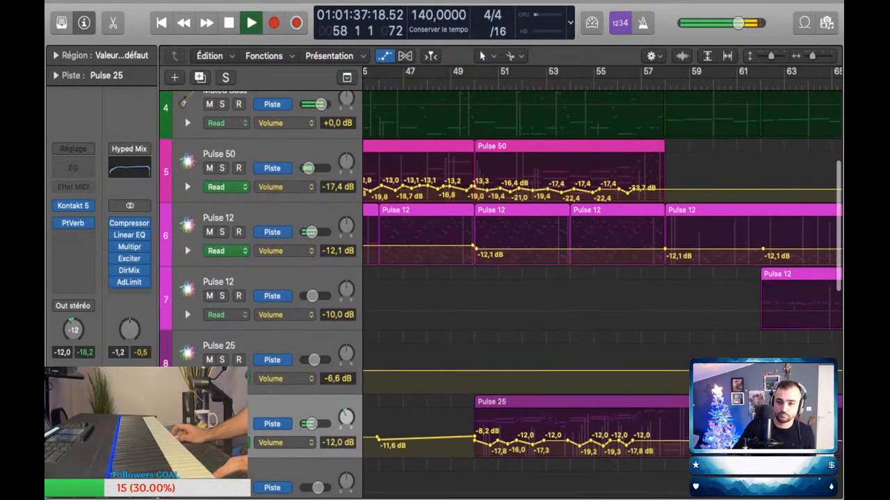
key(a)
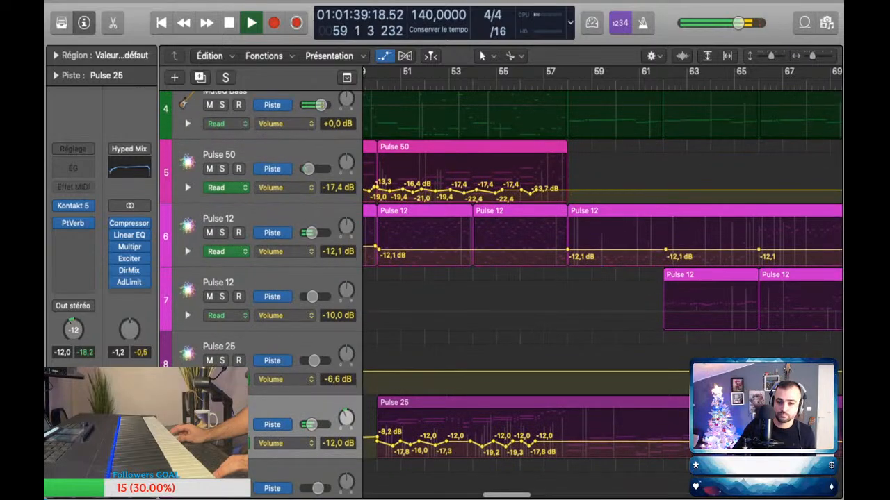
drag(610, 250, 610, 247)
drag(666, 246, 766, 246)
key(super+Left)
key(super+Left)
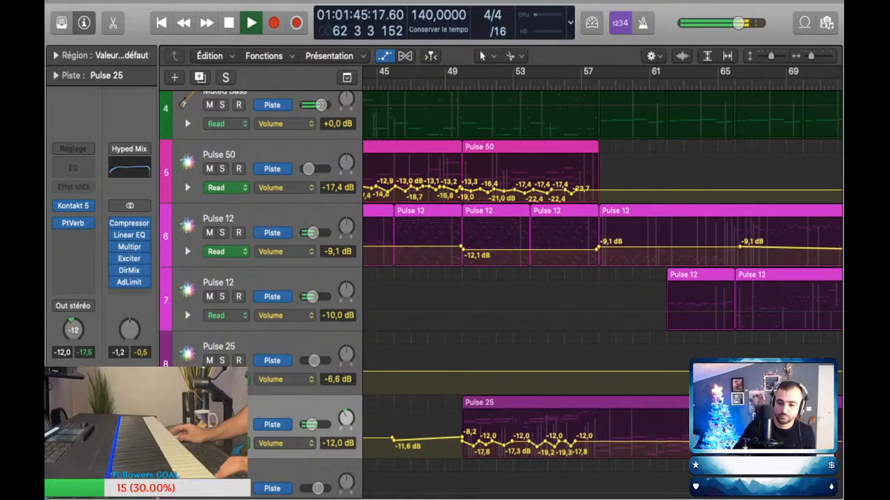
click(268, 283)
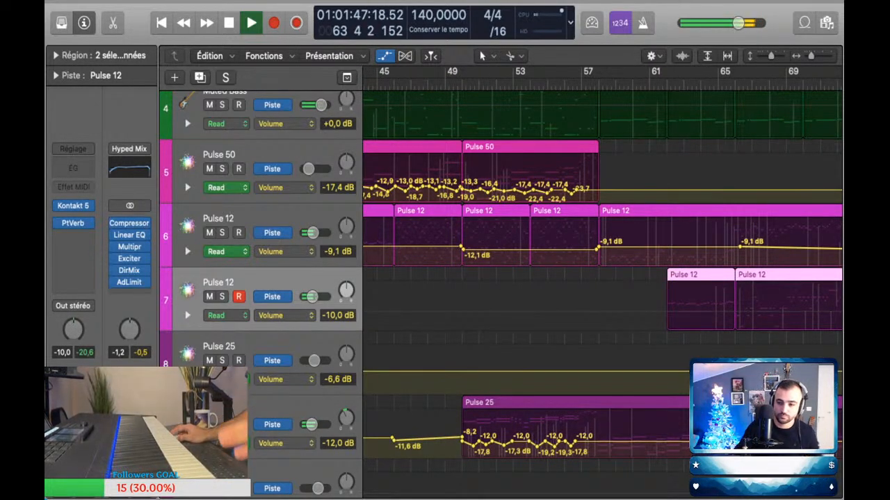
scroll(602, 278, right, 10)
drag(452, 248, 445, 244)
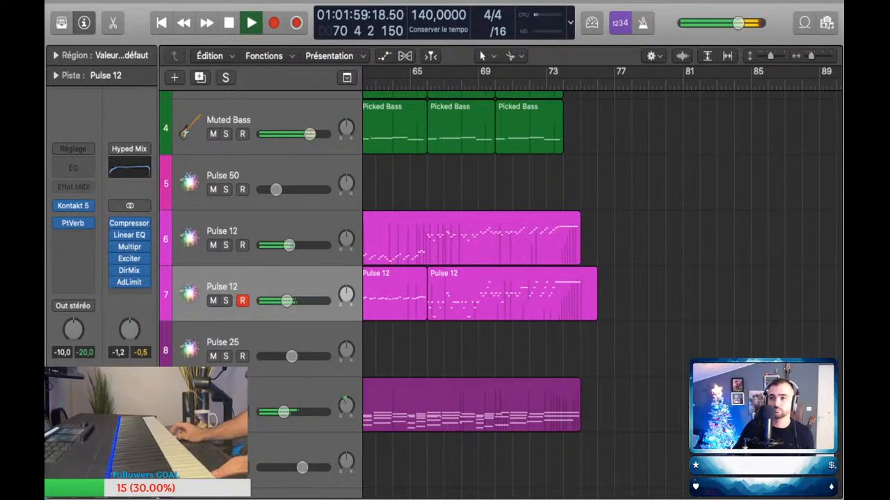
Step: Follow the arrangement's ending across the Pulse and bass tracks and stop playback near bar 75
scroll(525, 267, down, 1)
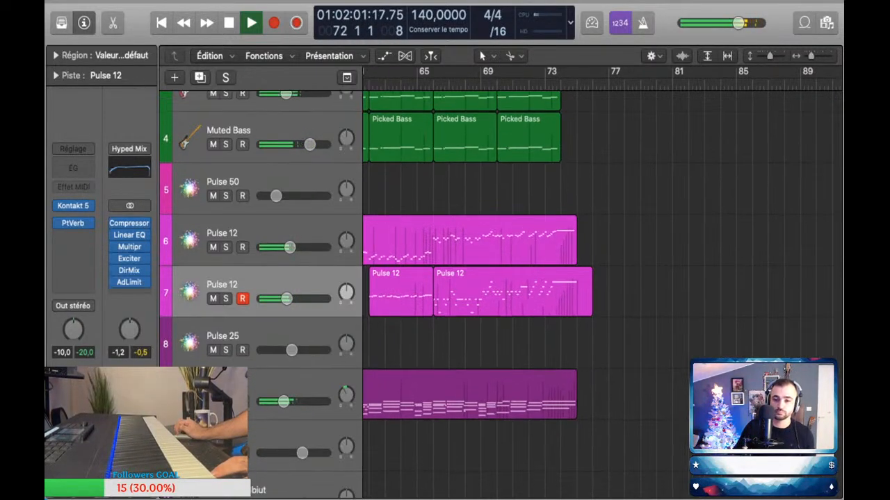
scroll(543, 267, down, 2)
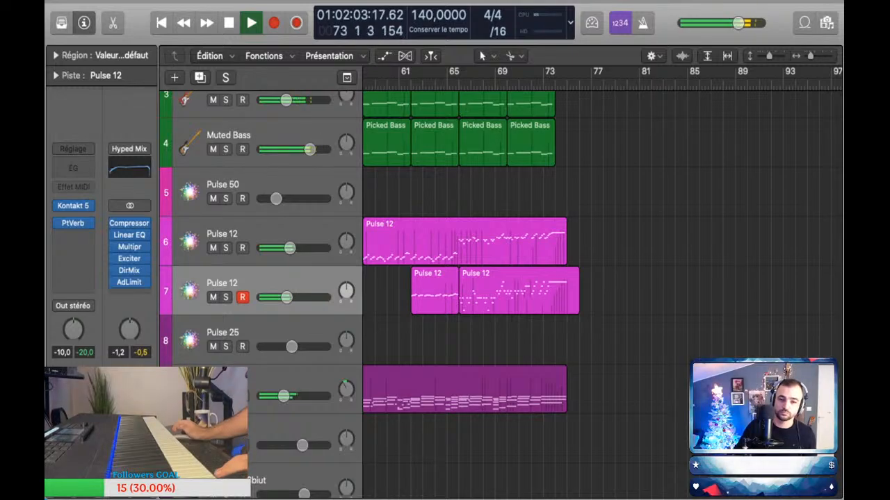
scroll(543, 267, down, 1)
scroll(543, 267, down, 3)
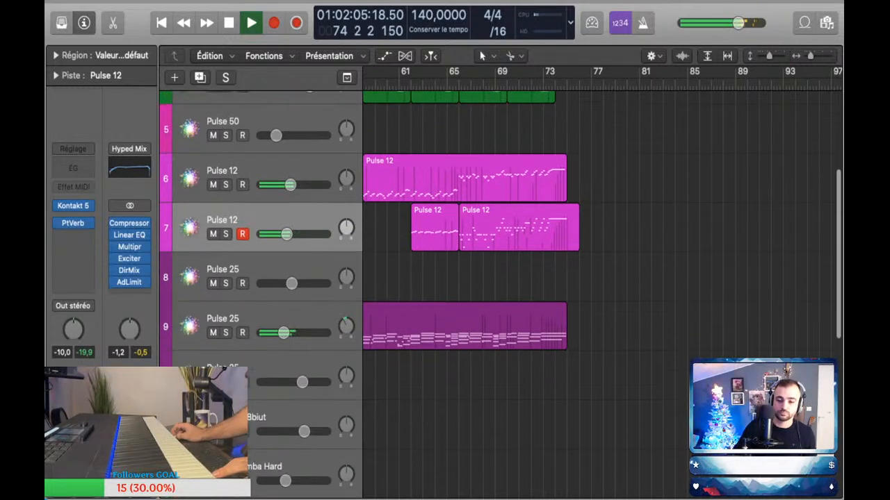
key(space)
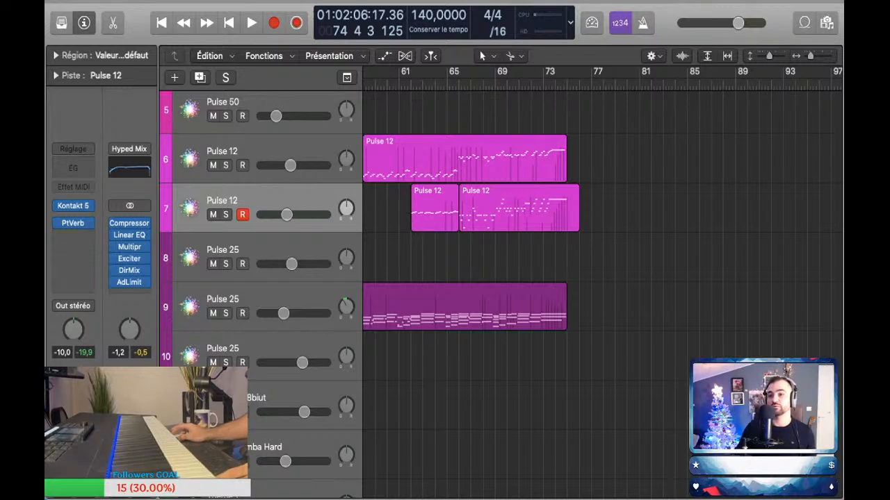
Step: Examine the layout of the whole arrangement across all tracks, from bar 1 to the end
scroll(602, 278, left, 5)
scroll(602, 278, down, 3)
scroll(602, 279, down, 2)
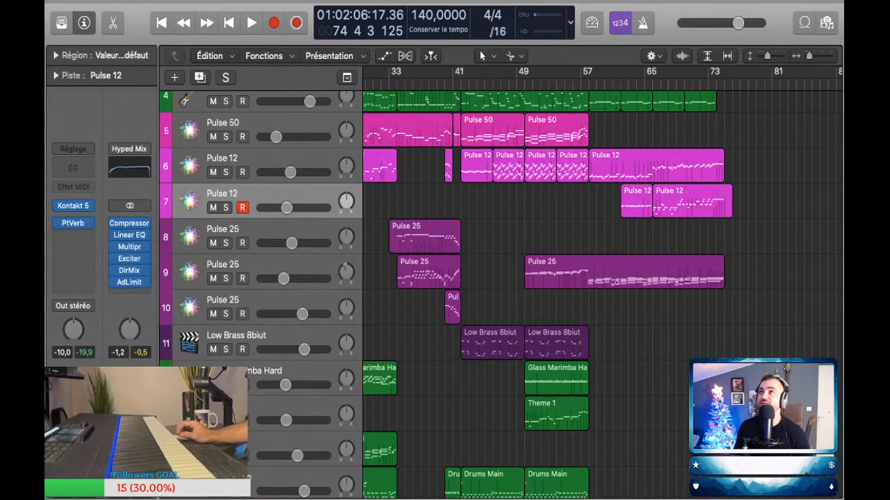
key(super+Left)
key(super+Left)
key(super+Up)
key(super+Up)
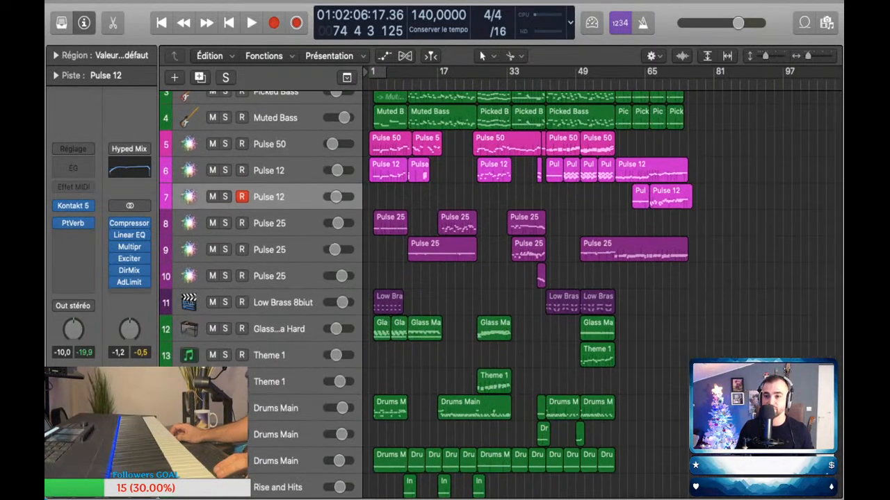
key(super+Left)
key(super+Left)
key(super+Up)
key(super+Up)
key(super+Up)
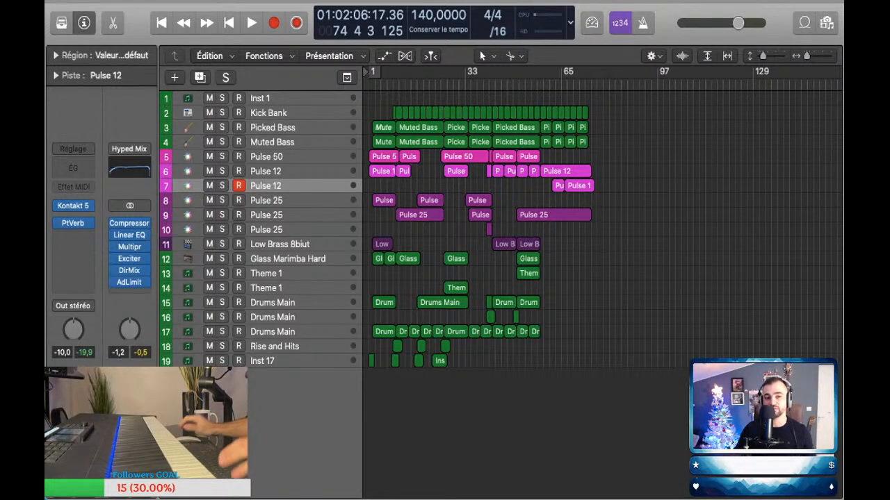
scroll(590, 187, up, 3)
scroll(591, 186, left, 2)
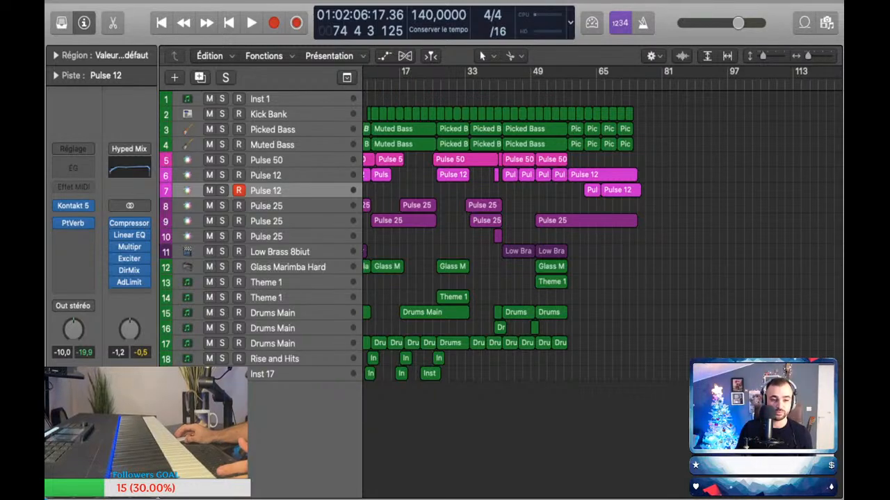
Step: Clear the Hyped Mix plug-in chain from the stereo output channel
key(super+z)
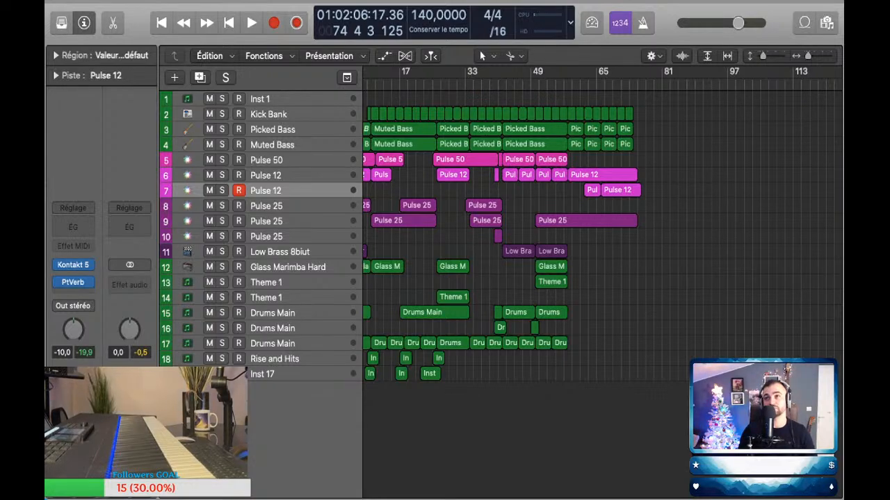
scroll(500, 236, up, 1)
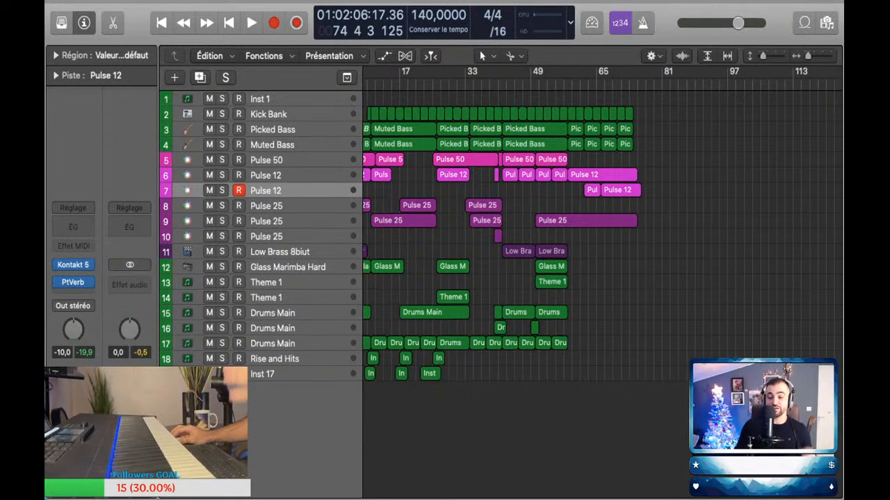
scroll(598, 230, left, 1)
Step: Examine the arrangement's final section from about bar 54, comparing which tracks have regions there and in the earlier sections
click(555, 83)
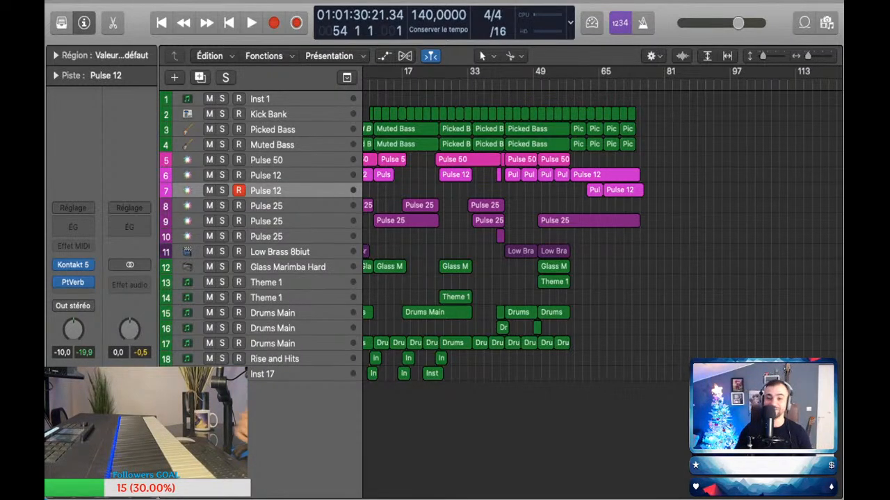
key(super+Right)
scroll(601, 237, right, 3)
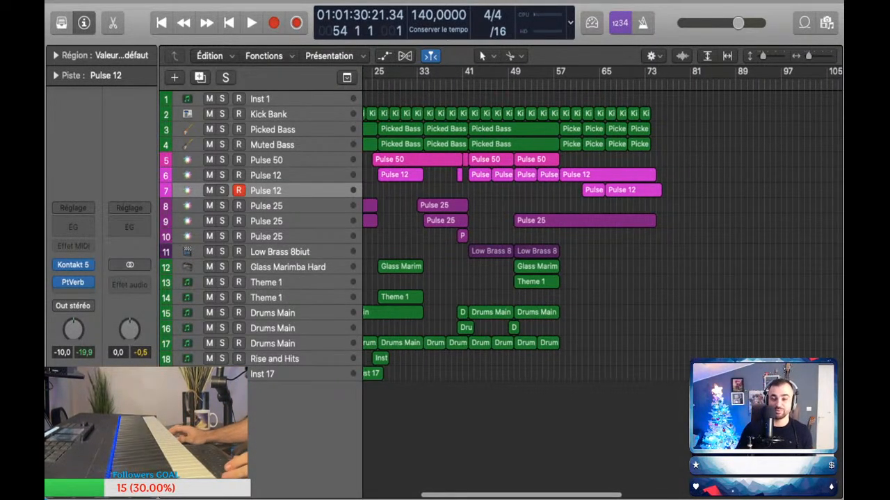
scroll(503, 236, up, 8)
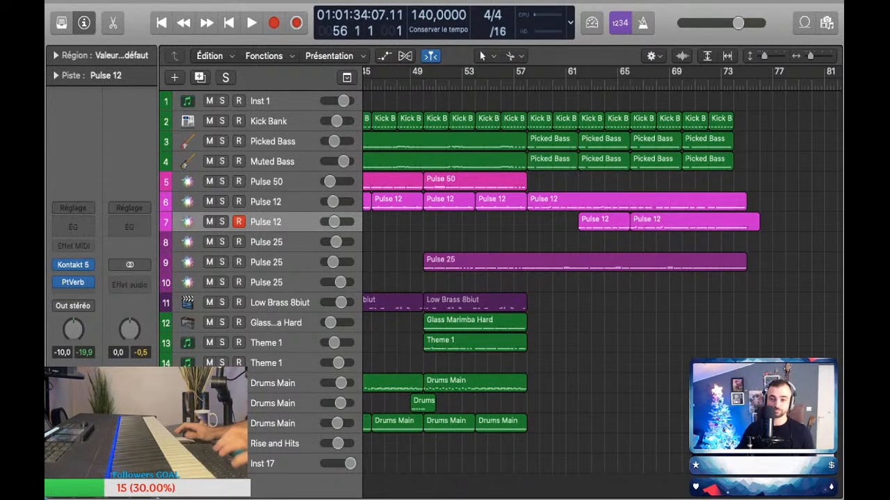
key(super+Left)
scroll(602, 285, left, 5)
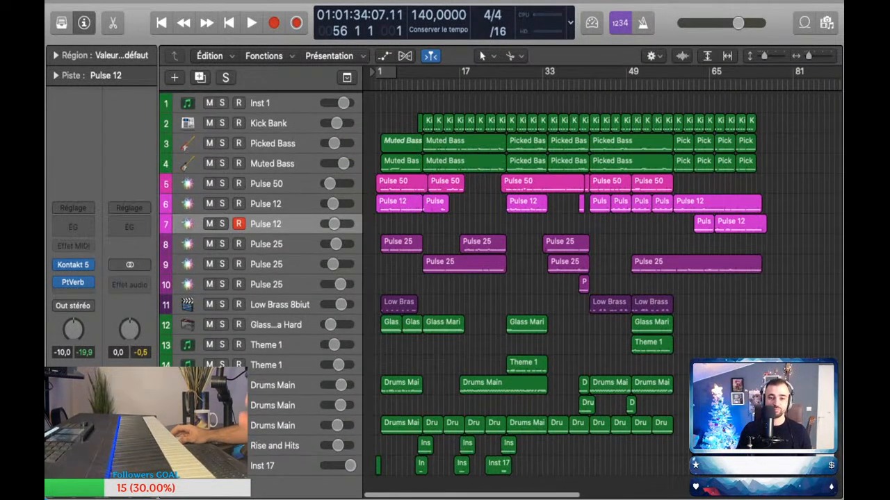
key(super+Up)
key(super+Up)
key(super+Up)
key(super+Right)
key(super+Right)
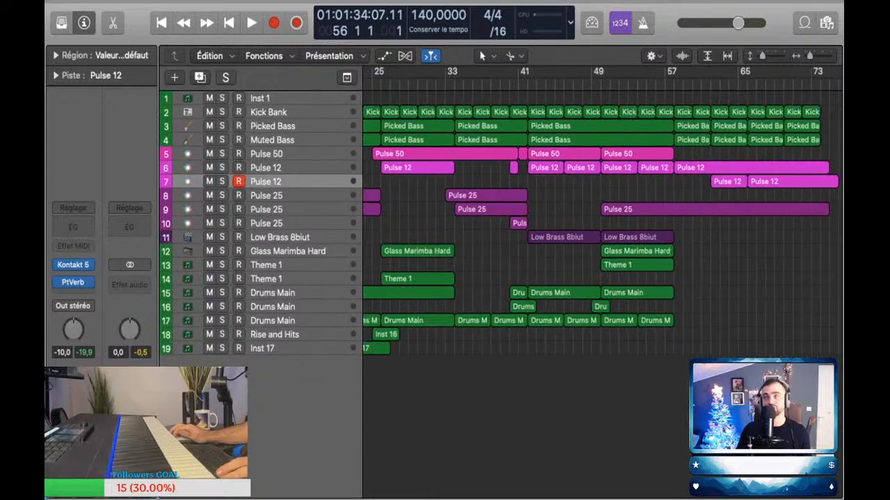
key(super+Down)
key(super+Left)
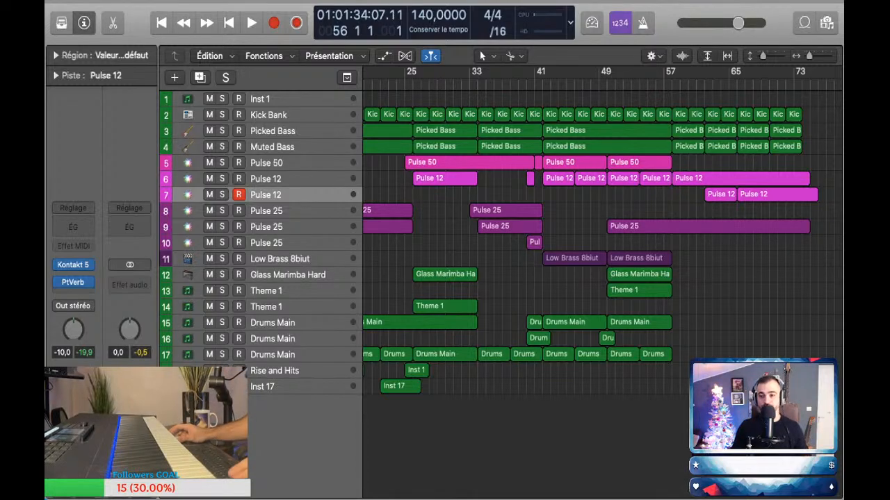
scroll(602, 229, right, 3)
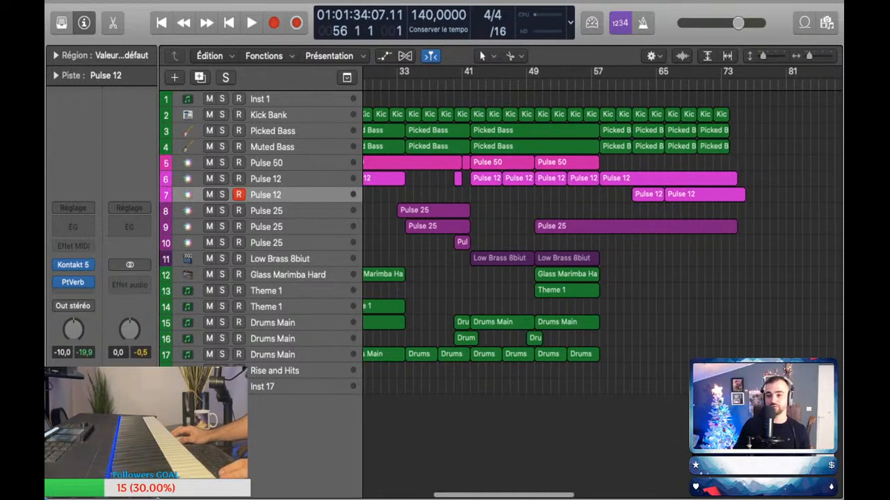
scroll(602, 230, left, 1)
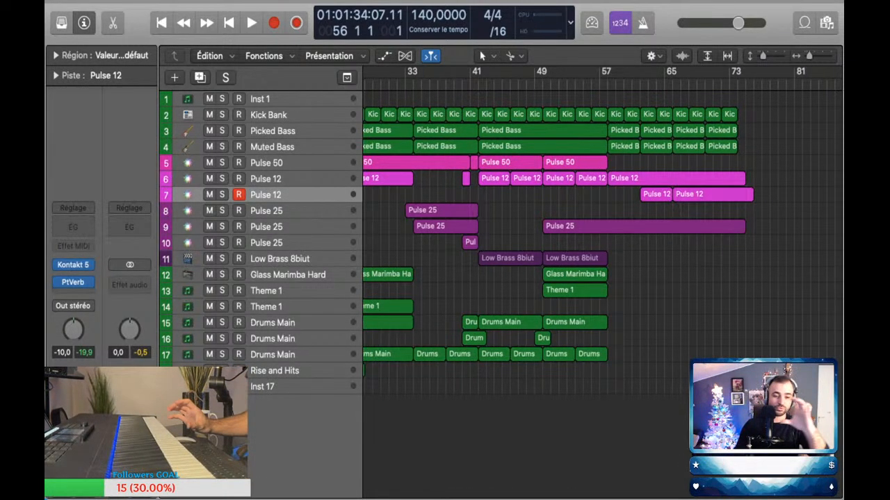
scroll(602, 230, right, 10)
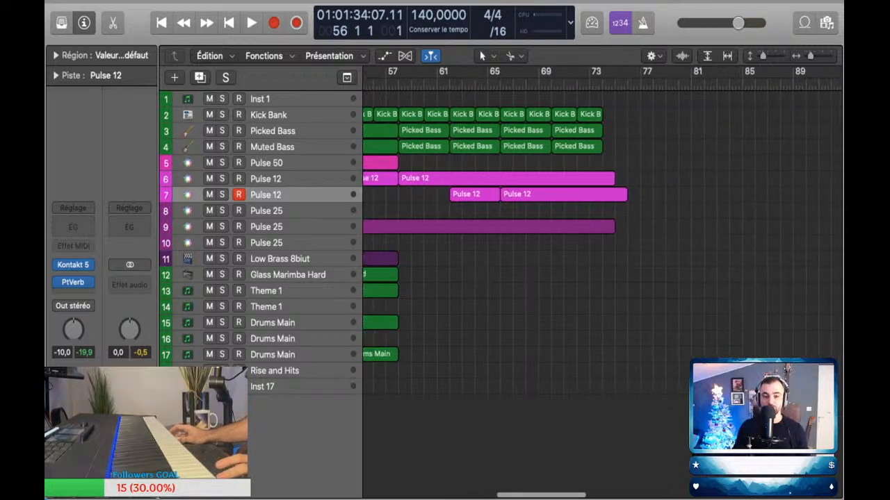
scroll(602, 229, left, 7)
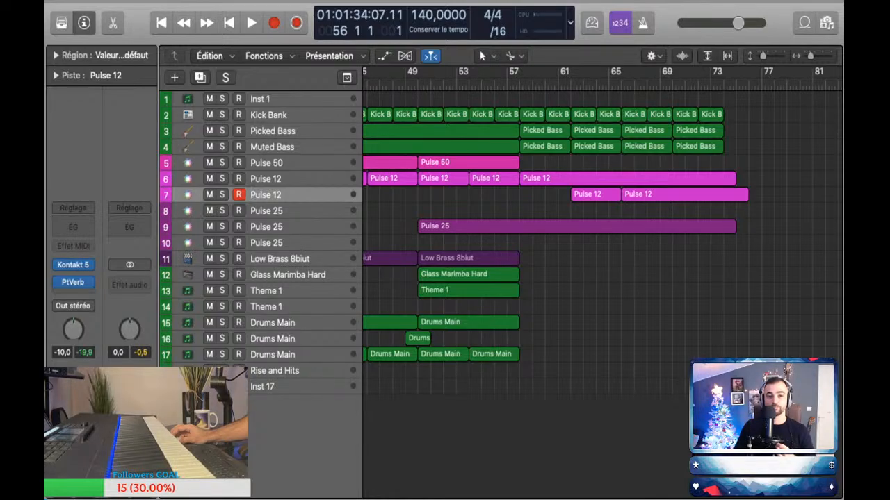
Step: Play the song from the beginning and copy the Inst 16 region at bar 25 on Rise and Hits to bar 41
key(Return)
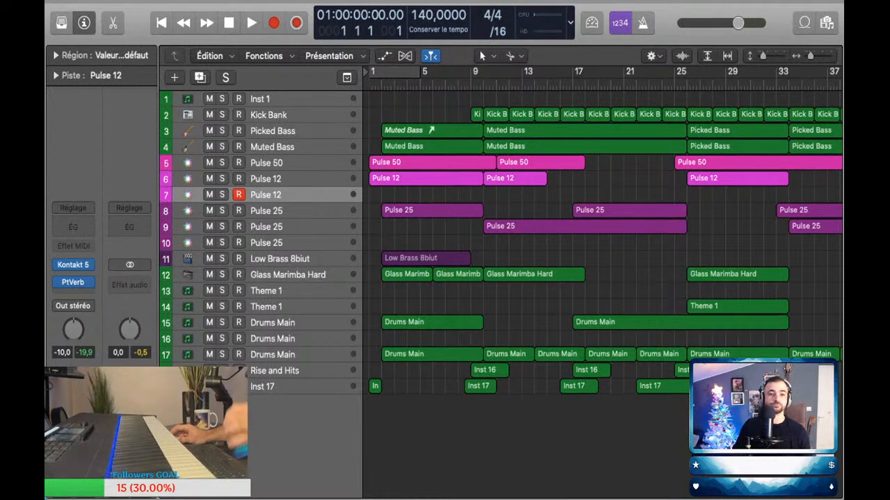
key(space)
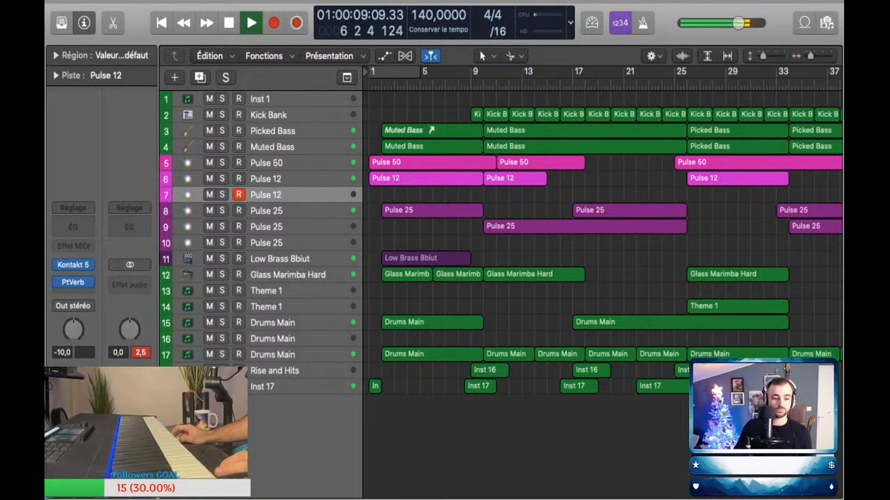
scroll(604, 243, down, 2)
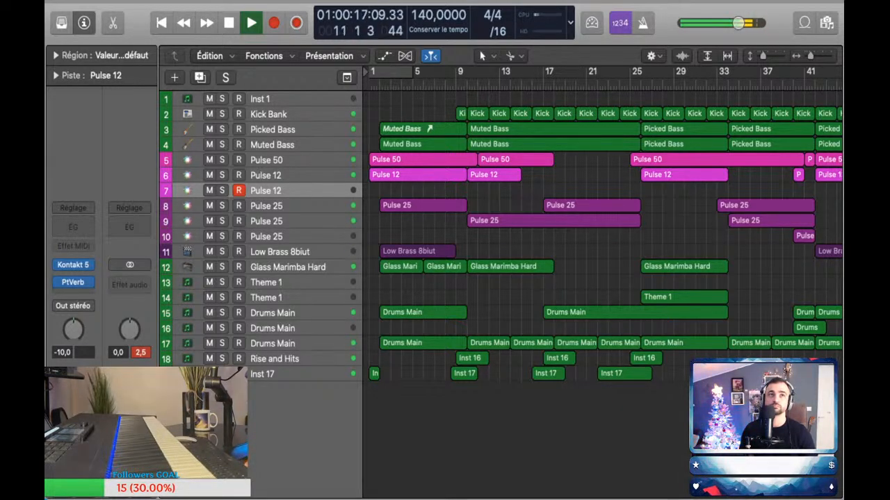
scroll(602, 278, right, 5)
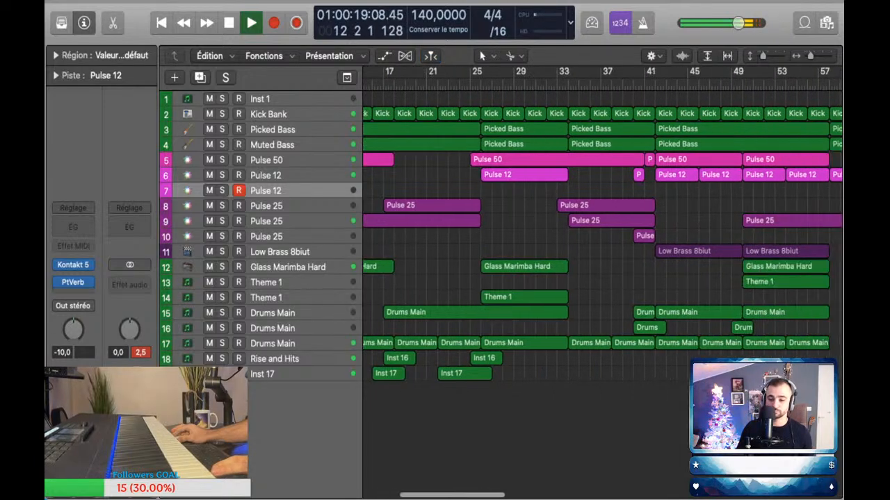
scroll(602, 278, up, 4)
scroll(487, 313, down, 5)
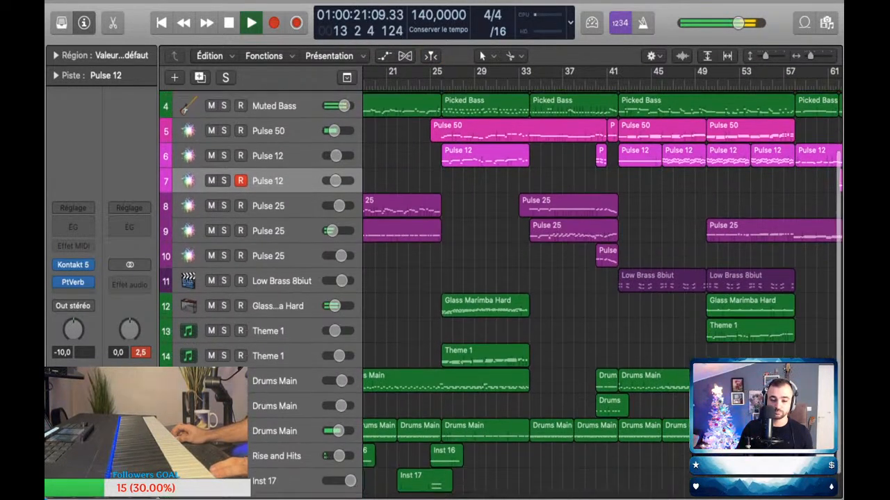
drag(445, 433, 625, 433)
Step: Copy the Inst 17 region from bar 22 to bar 38, and the Inst 16 region from bar 41 to bar 57
scroll(624, 432, down, 1)
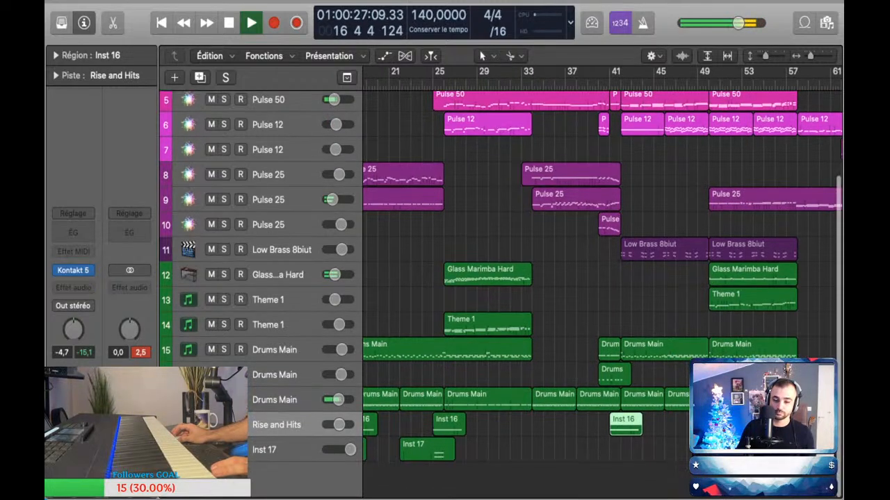
drag(428, 452, 604, 452)
scroll(604, 451, right, 5)
scroll(604, 452, right, 3)
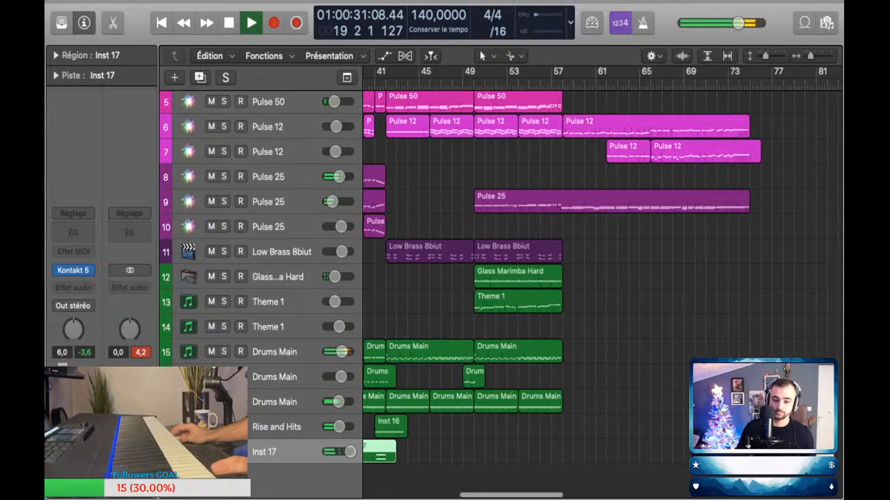
drag(383, 427, 559, 426)
scroll(559, 419, down, 1)
scroll(559, 420, left, 5)
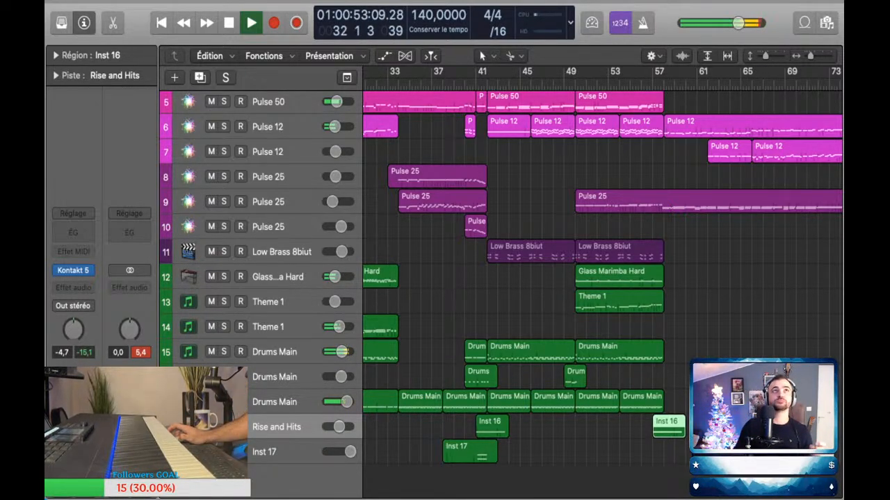
Step: Copy the Inst 16 region on Rise and Hits from bar 25 to bar 33
scroll(602, 278, left, 2)
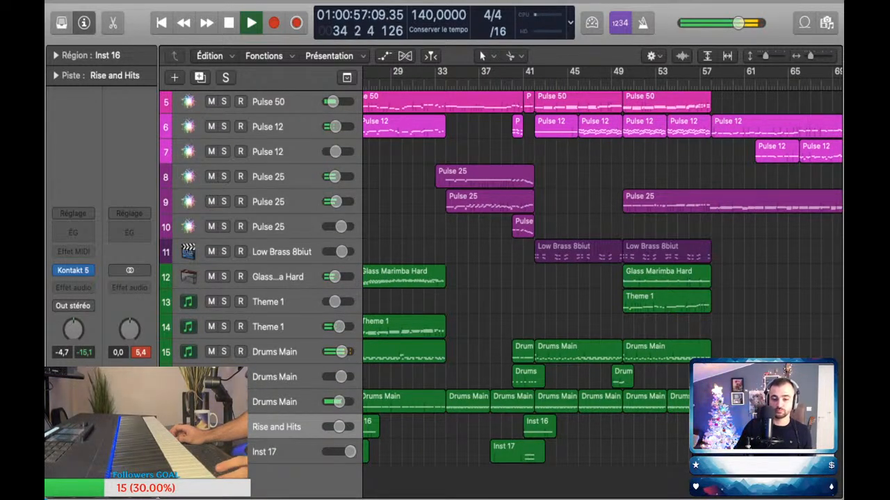
scroll(681, 278, up, 5)
scroll(602, 279, left, 10)
scroll(602, 278, down, 3)
scroll(602, 278, right, 4)
drag(518, 427, 651, 426)
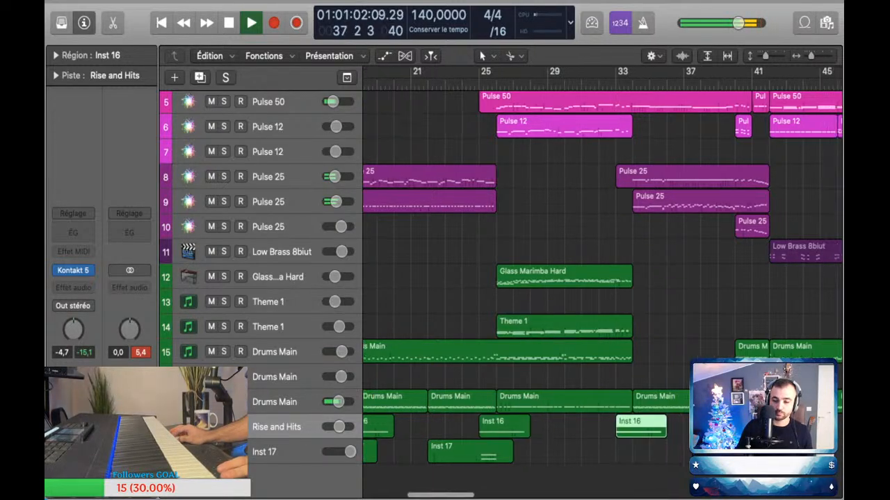
scroll(651, 427, right, 1)
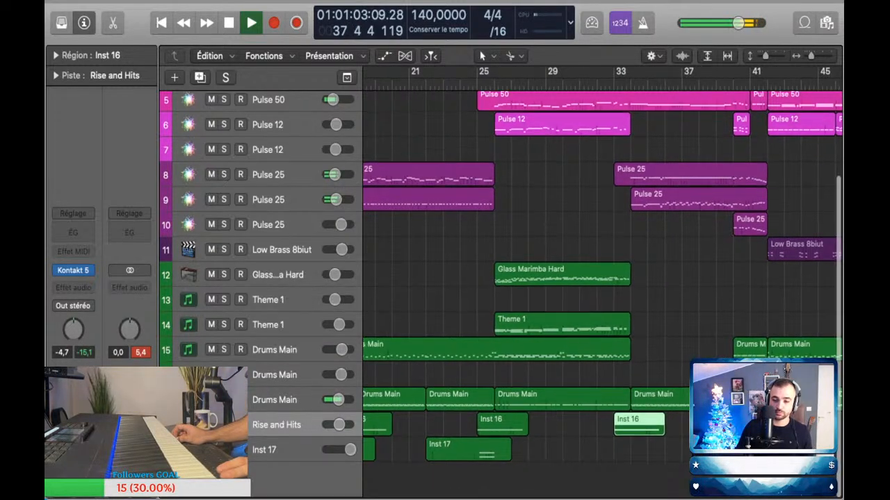
Step: Lower the volume automation of Pulse 25 on track 9 slightly to -10.6 dB, from just before its bar 34 region
scroll(602, 278, right, 3)
key(a)
scroll(602, 278, up, 5)
drag(602, 226, 602, 228)
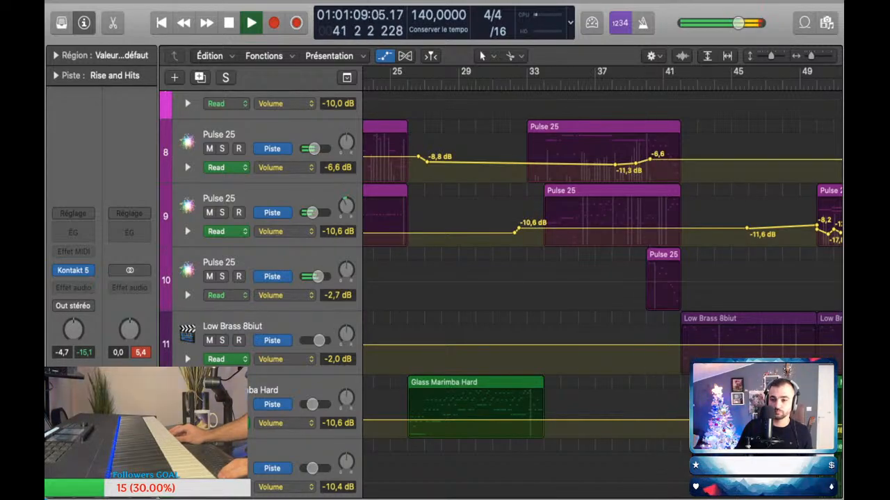
key(a)
Step: Examine the regions on all tracks from about bar 41 to bar 60 during playback
scroll(602, 278, right, 5)
scroll(602, 278, down, 1)
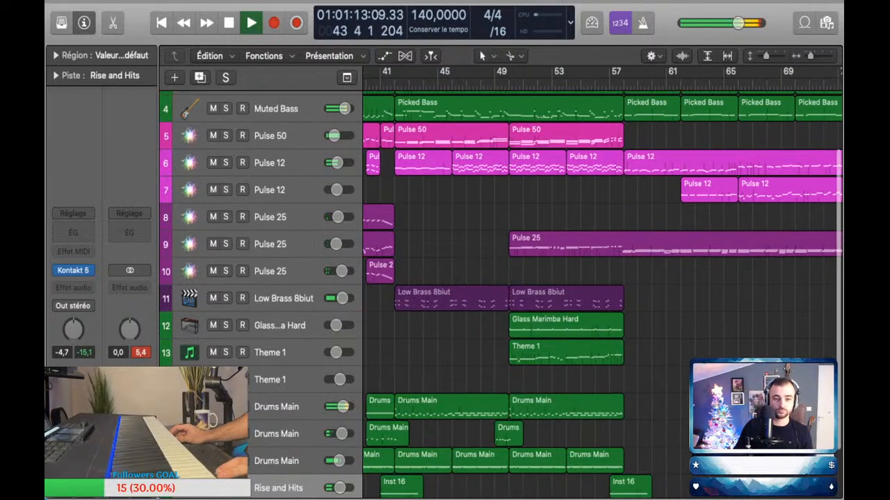
mouse_move(362, 278)
mouse_down()
mouse_move(342, 278)
mouse_move(363, 278)
mouse_up()
scroll(602, 278, up, 4)
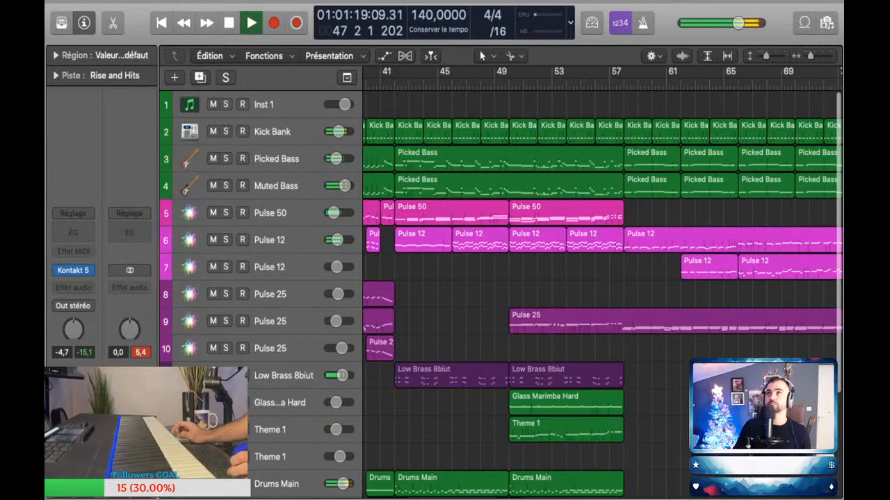
key(super+Up)
key(super+Left)
key(super+Left)
key(super+Down)
key(super+Down)
key(super+Right)
key(super+Right)
key(super+Right)
key(super+Up)
key(super+Up)
key(super+Up)
scroll(515, 246, up, 3)
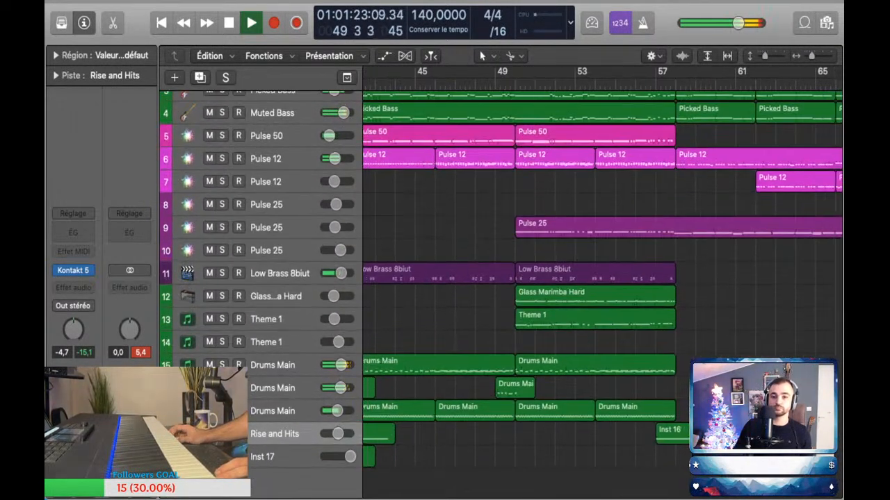
scroll(515, 246, up, 3)
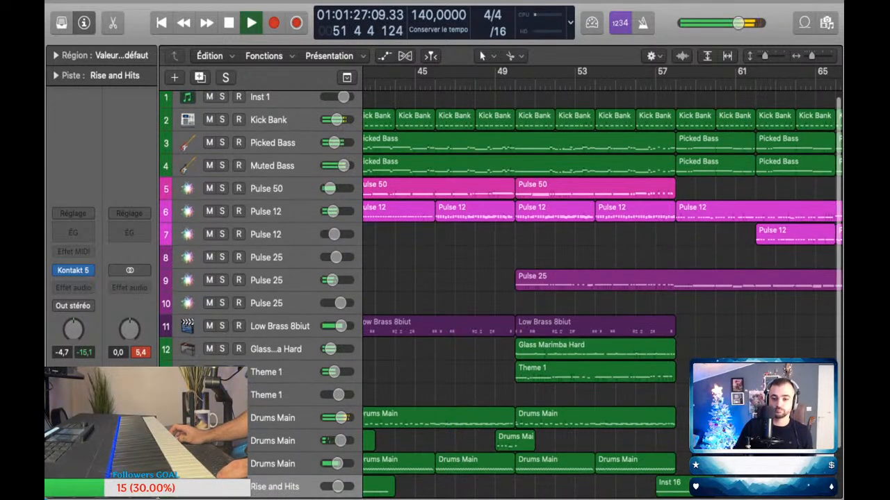
scroll(602, 283, down, 2)
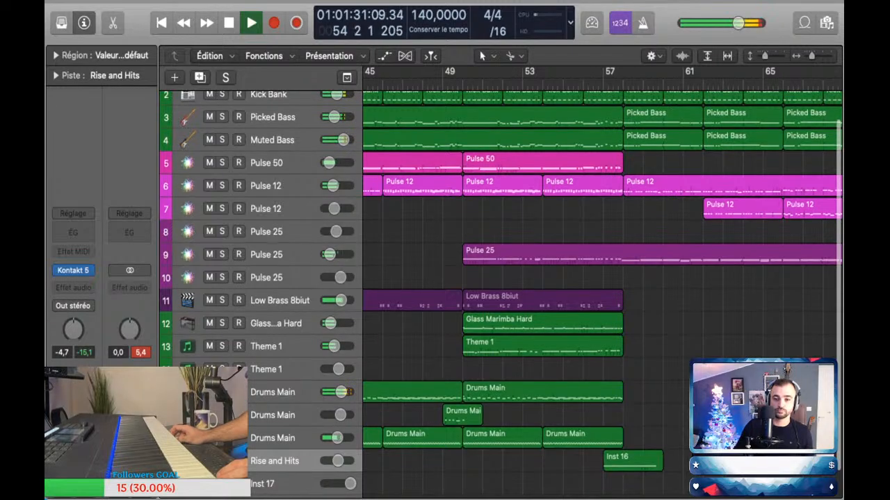
scroll(602, 283, up, 2)
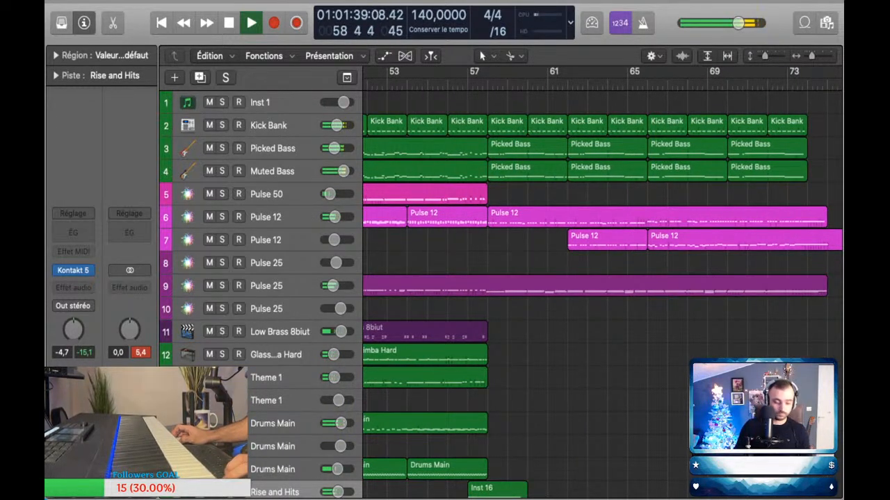
Step: Adjust volume automation after bar 57, lowering Pulse 25 on track 9 and raising Pulse 12 on track 6 to -4.7 dB, climbing to -4.2 dB
key(a)
scroll(602, 278, up, 5)
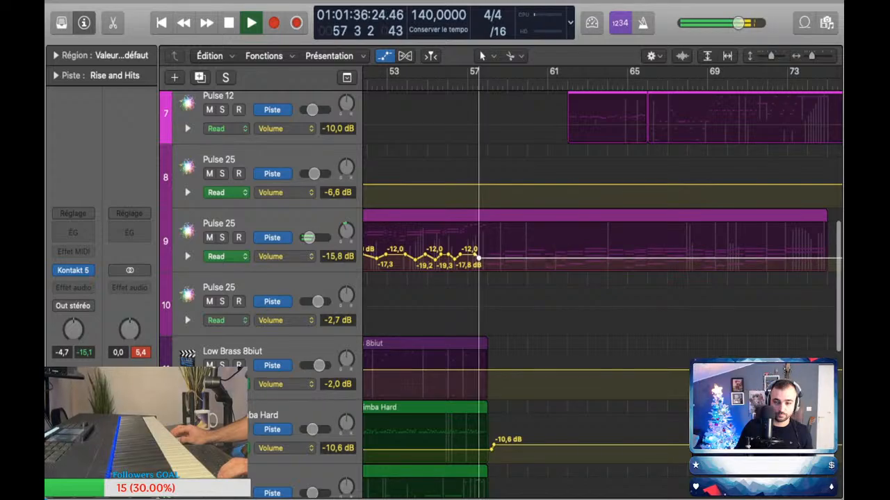
scroll(602, 222, up, 3)
scroll(570, 237, up, 4)
drag(570, 253, 570, 247)
drag(801, 250, 824, 245)
scroll(598, 278, down, 2)
scroll(598, 278, up, 8)
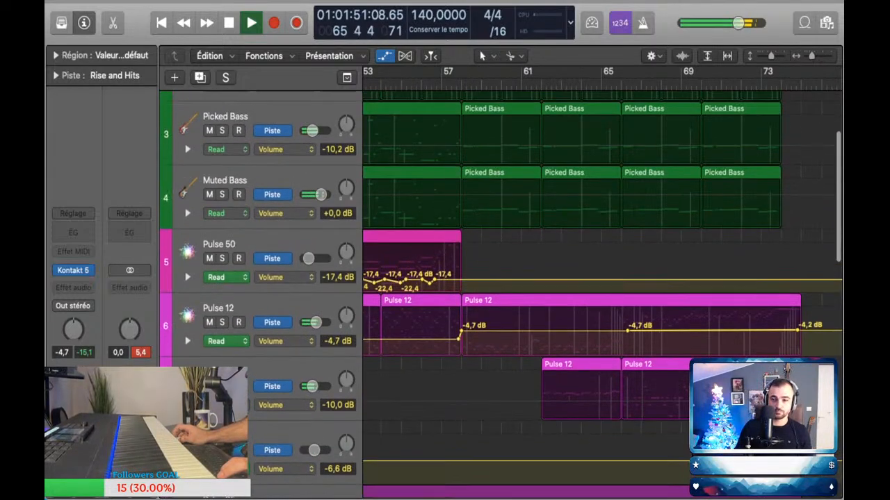
scroll(598, 278, down, 5)
key(a)
scroll(598, 278, down, 3)
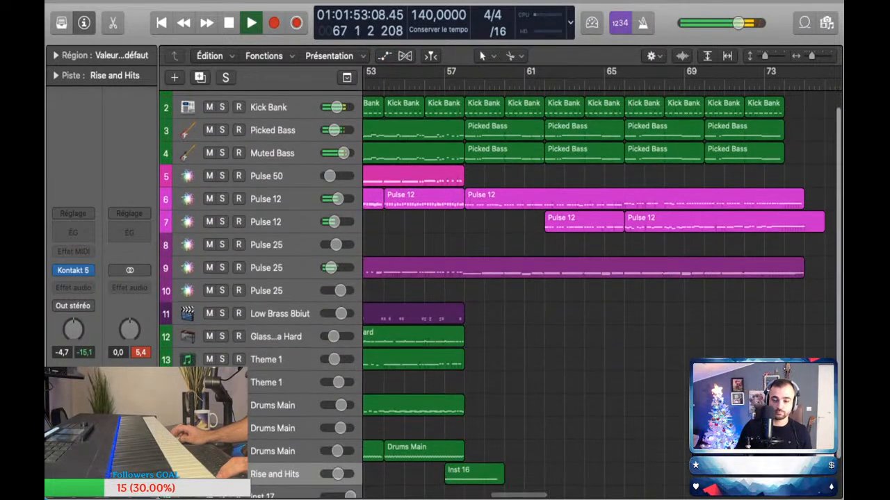
Step: Select the Drums Main instrument on track 16, stop playback and deselect its regions
click(278, 383)
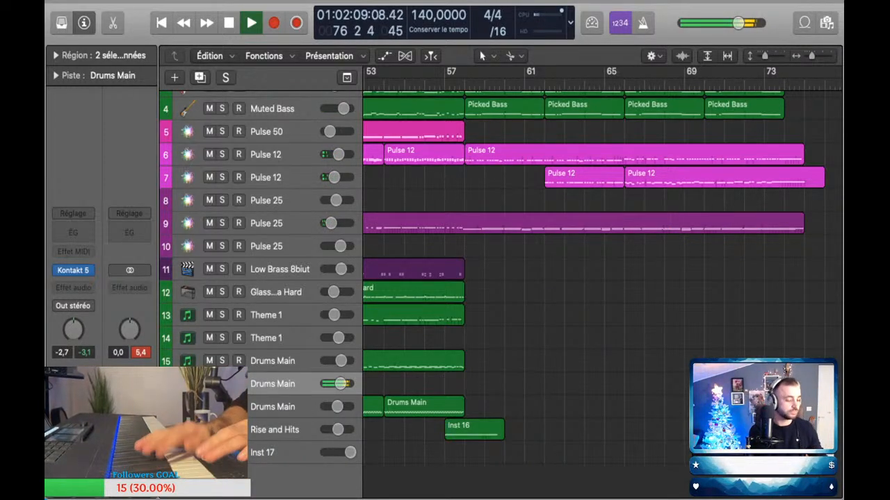
key(space)
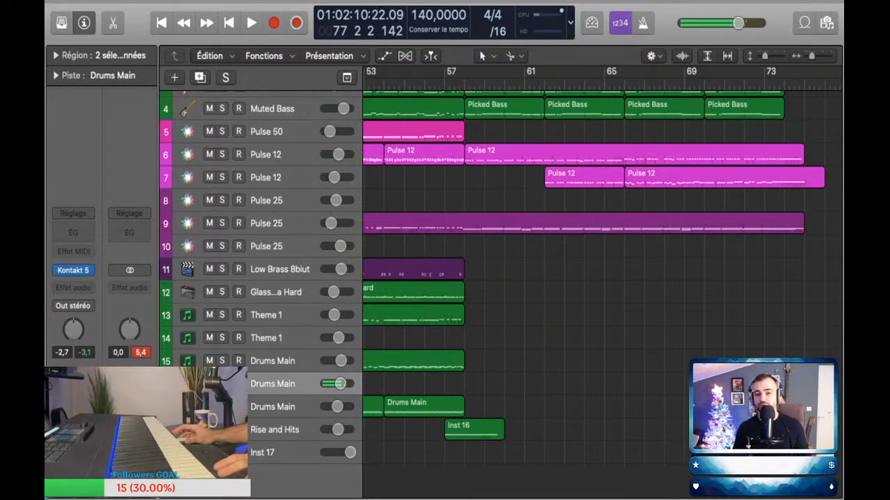
key(shift+alt+d)
scroll(602, 271, down, 5)
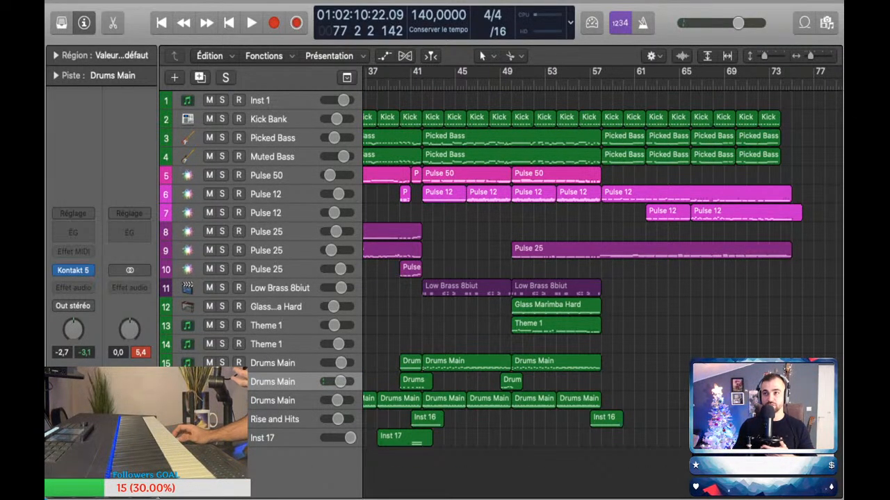
Step: Move the playhead to the exact start of bar 57
scroll(602, 271, right, 3)
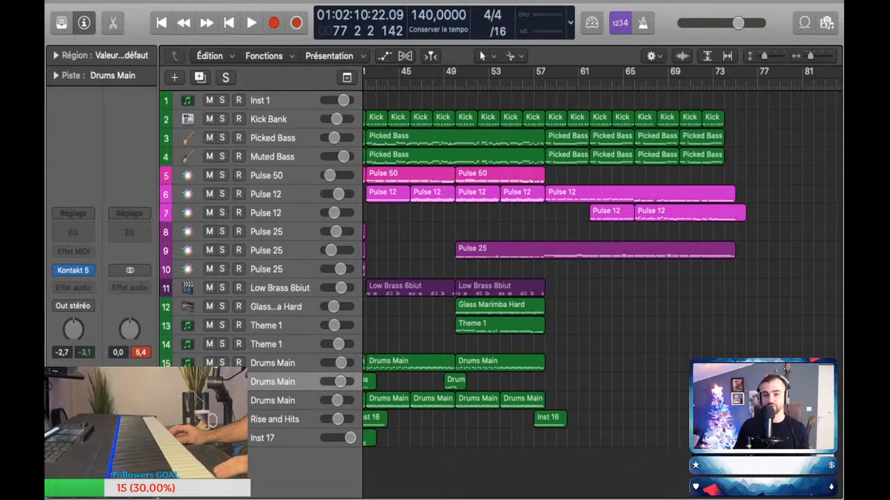
click(535, 85)
scroll(540, 84, up, 3)
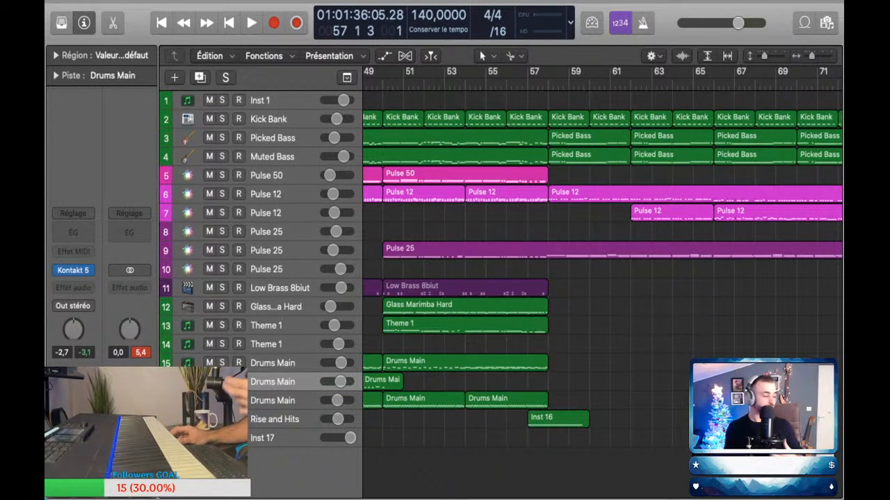
scroll(602, 278, right, 5)
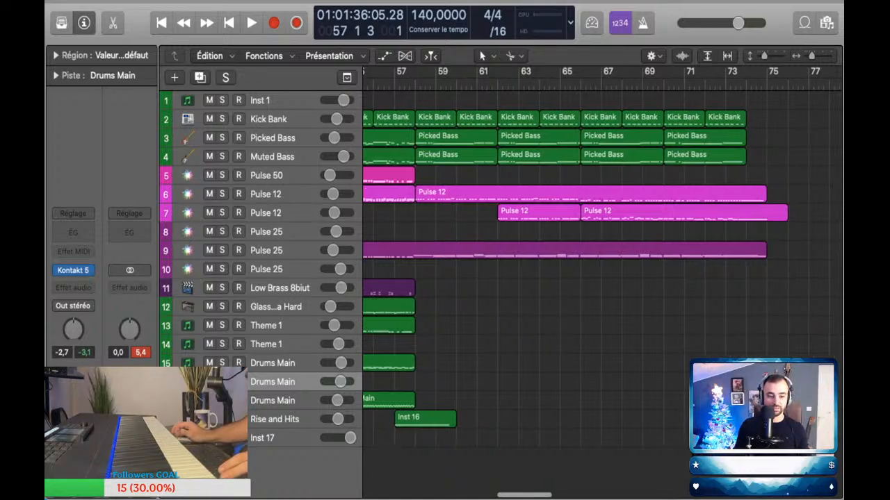
scroll(602, 278, down, 3)
scroll(602, 278, left, 4)
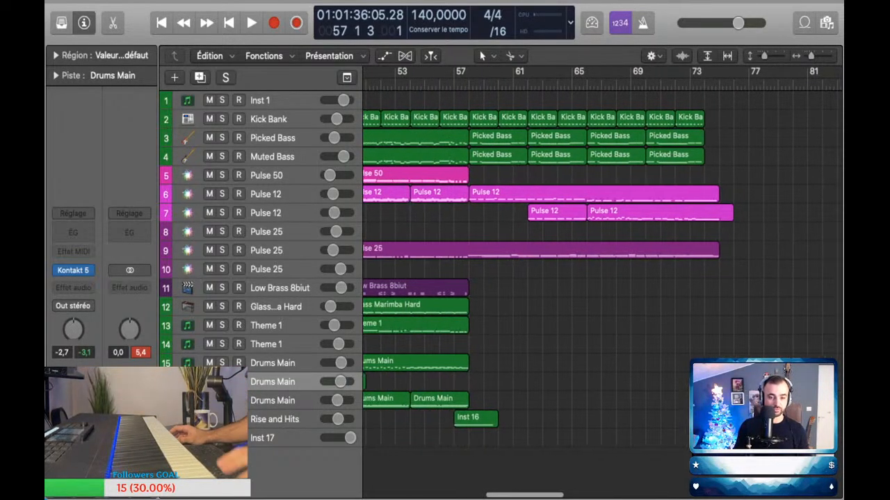
scroll(602, 278, up, 3)
scroll(602, 278, left, 1)
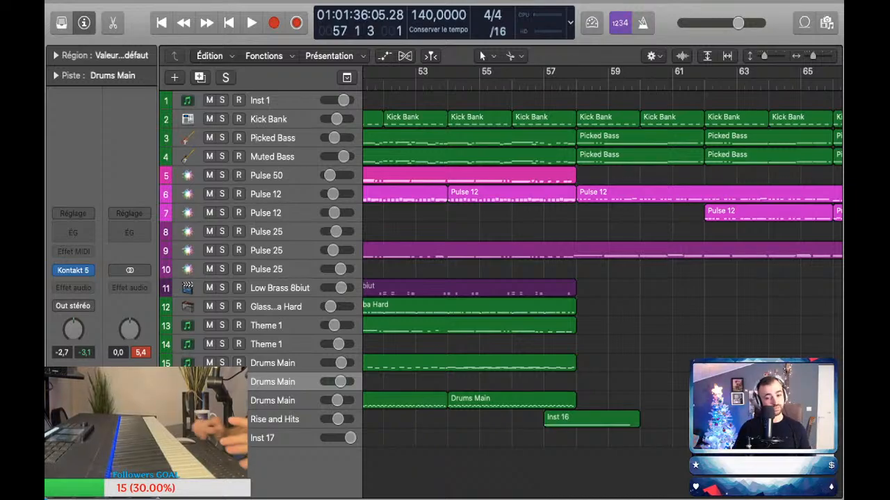
key(comma)
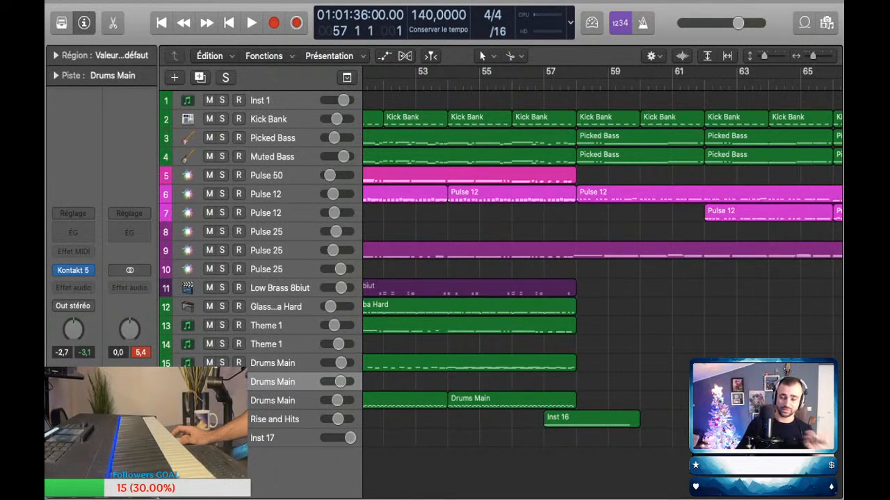
Step: Play the final section from bar 57 to about bar 73 to rehearse a drum part on Drums Main track 16
scroll(575, 278, up, 2)
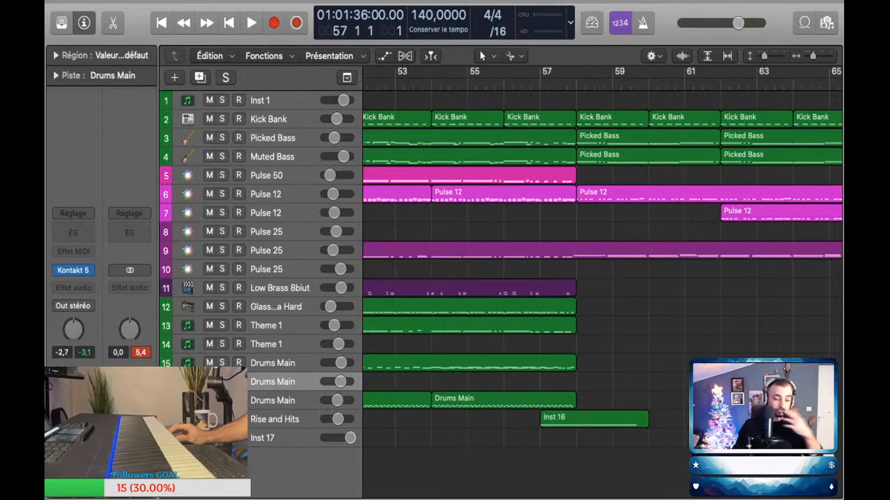
scroll(602, 264, right, 5)
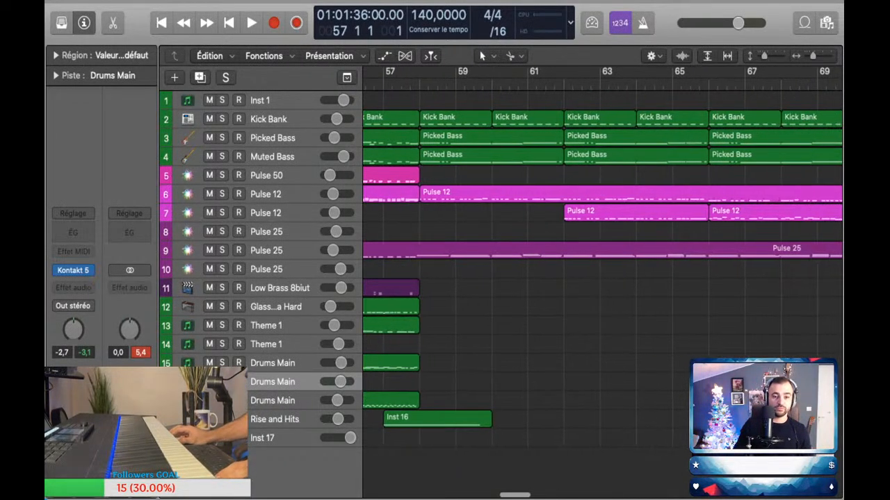
mouse_move(363, 278)
mouse_down()
mouse_move(352, 278)
mouse_move(370, 278)
mouse_up()
scroll(602, 264, left, 2)
scroll(601, 265, down, 4)
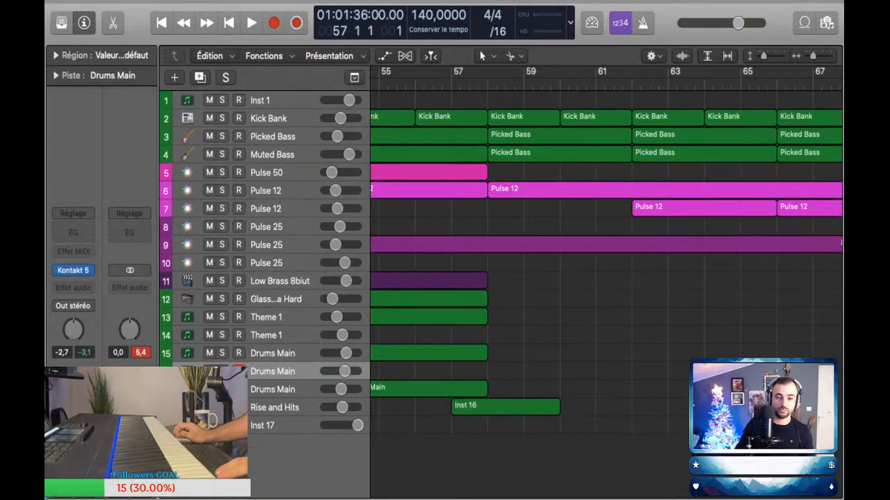
scroll(602, 264, up, 5)
scroll(602, 264, down, 2)
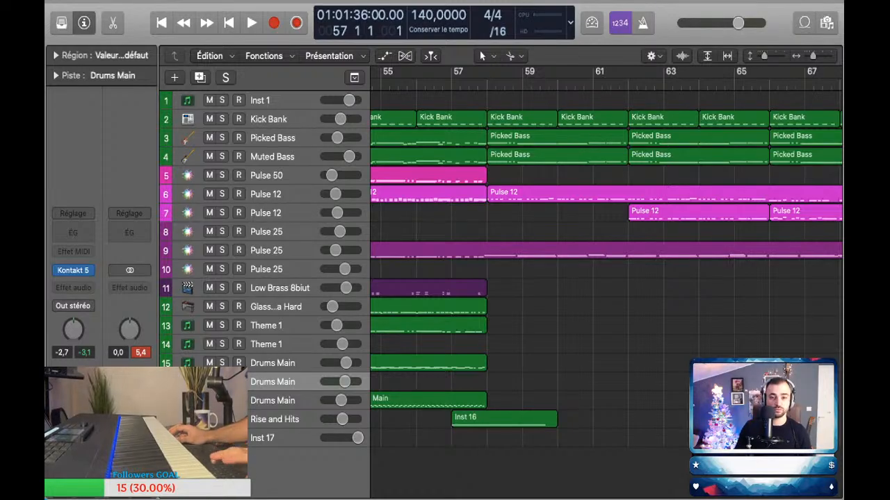
scroll(602, 264, up, 3)
key(space)
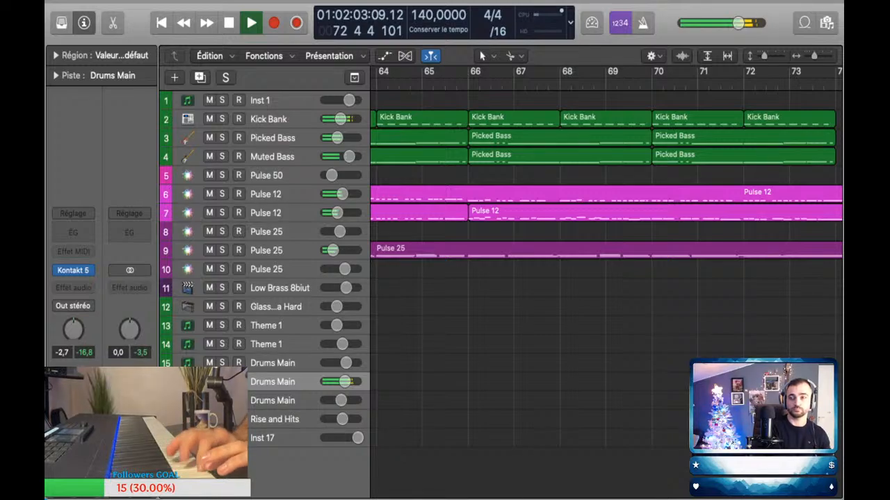
key(space)
Step: Return the playhead to bar 57 and play the final section again while performing drums on Drums Main track 16
scroll(605, 278, left, 8)
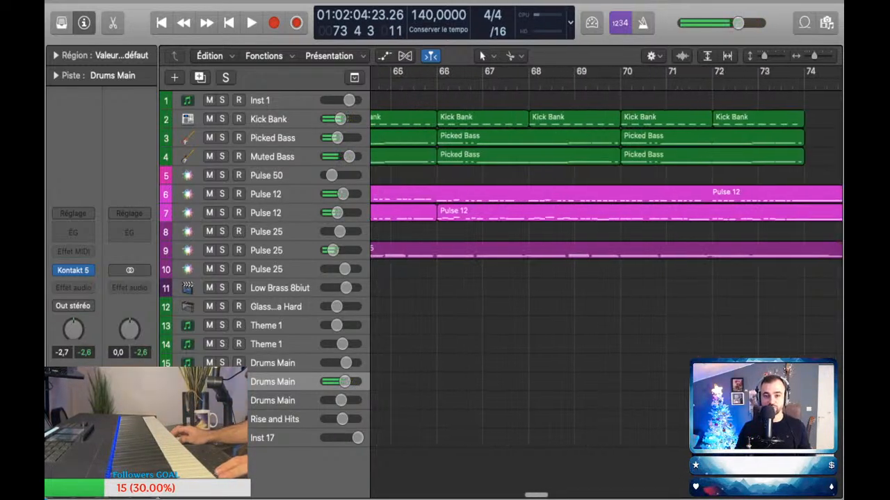
key(super+Left)
key(super+Left)
key(super+Left)
key(super+Left)
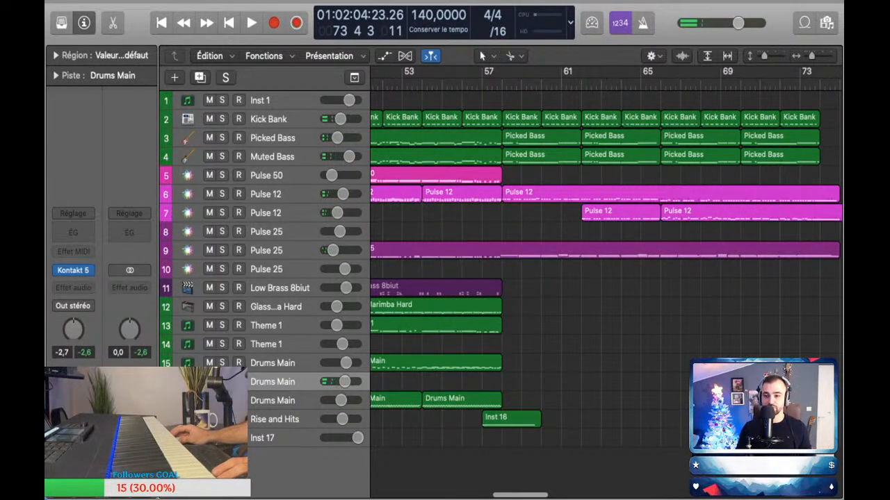
click(621, 85)
click(483, 84)
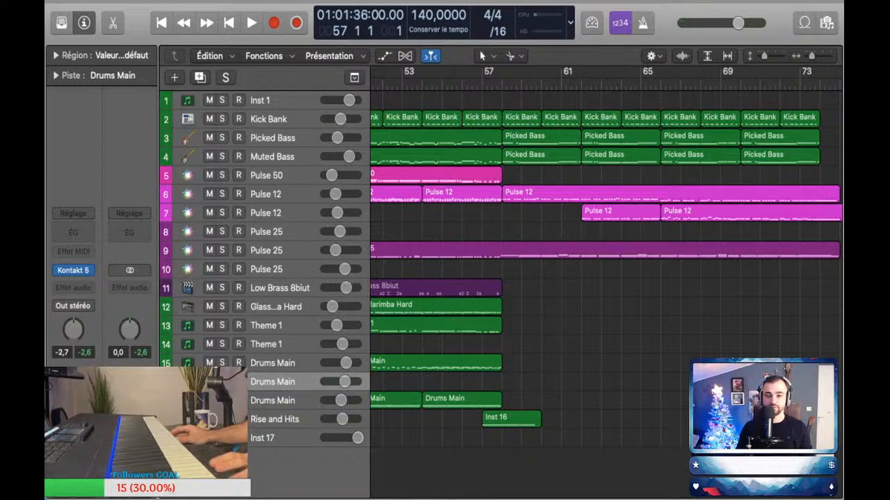
key(space)
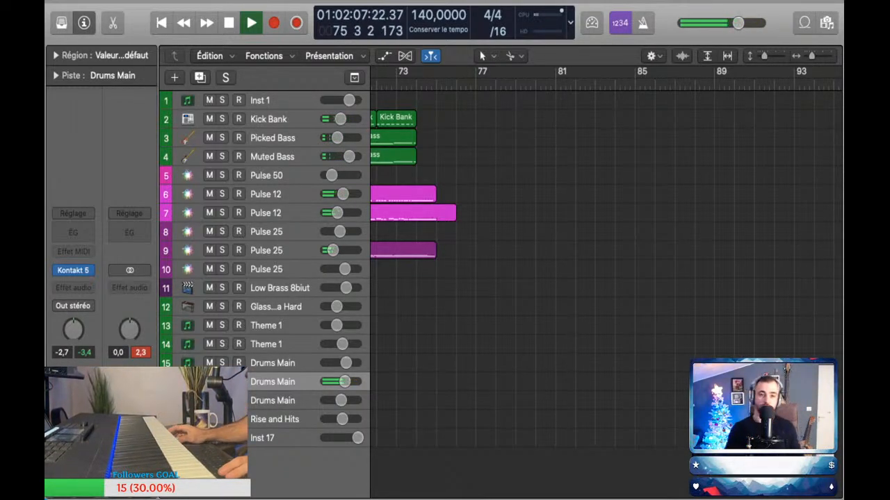
Step: Capture the performance as a Drums Main region on track 16 and shorten it to end at bar 74
key(shift+r)
key(super+Down)
key(super+Down)
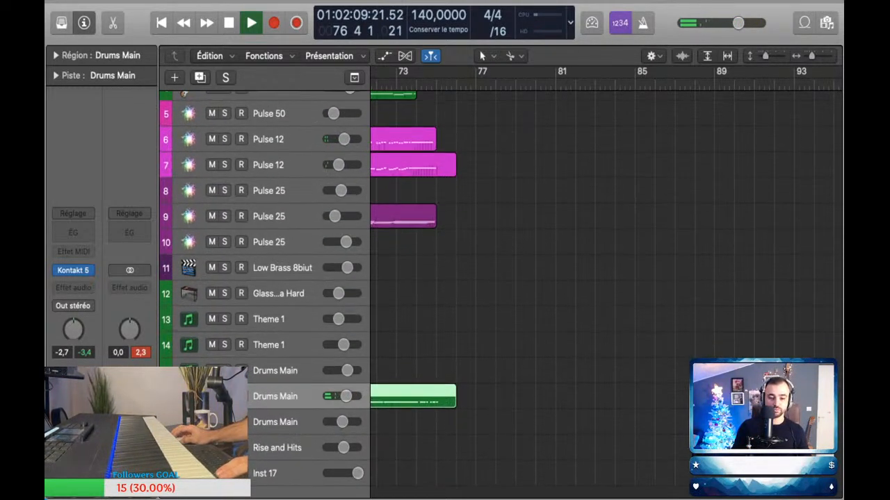
drag(454, 404, 415, 404)
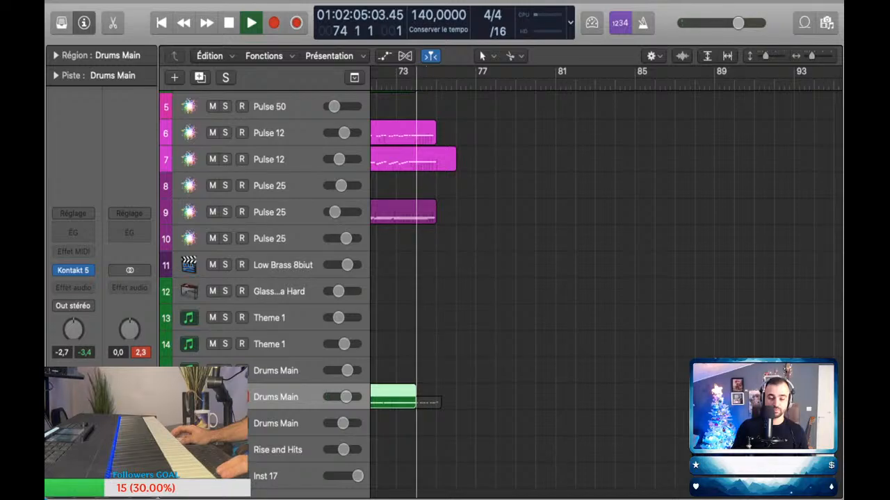
scroll(416, 403, left, 4)
Step: Examine the captured drum notes in the piano roll and the new region's place among the final section's tracks
key(p)
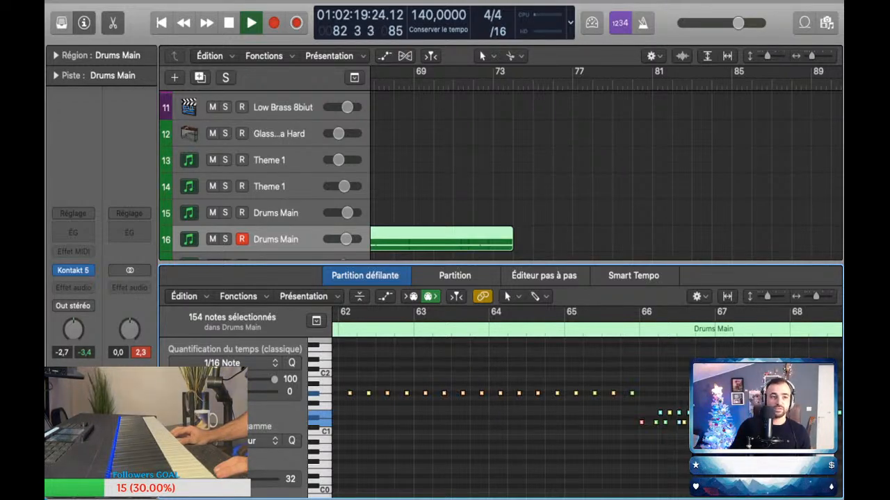
key(p)
scroll(607, 278, down, 5)
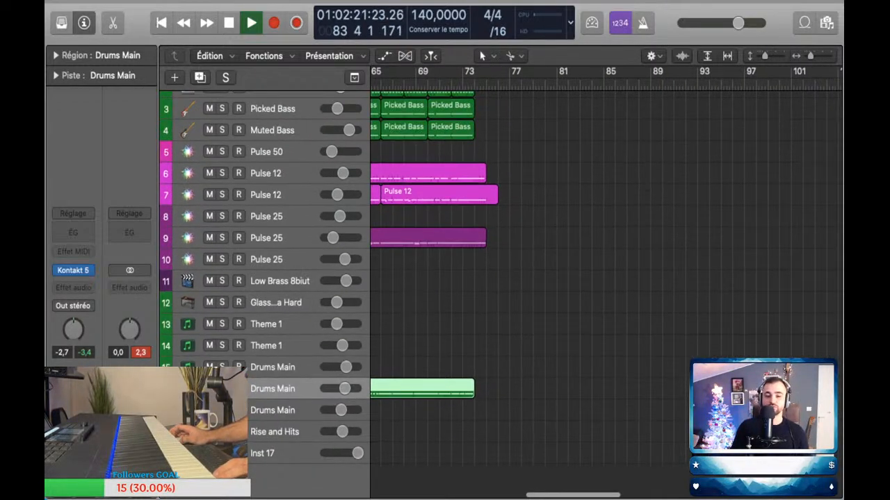
scroll(606, 278, left, 5)
scroll(607, 278, down, 3)
scroll(606, 278, up, 5)
scroll(542, 278, down, 3)
scroll(542, 278, up, 5)
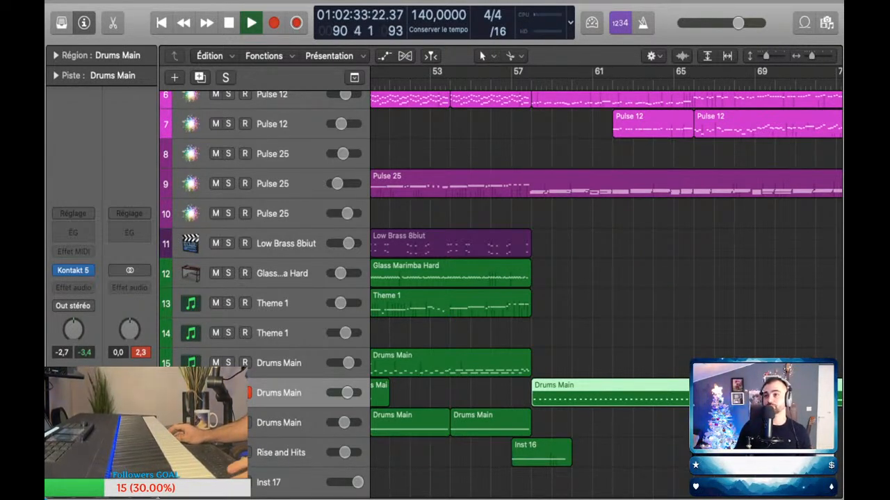
Step: Stop playback and place the playhead at the start of bar 57, before the new Drums Main region
key(super+Left)
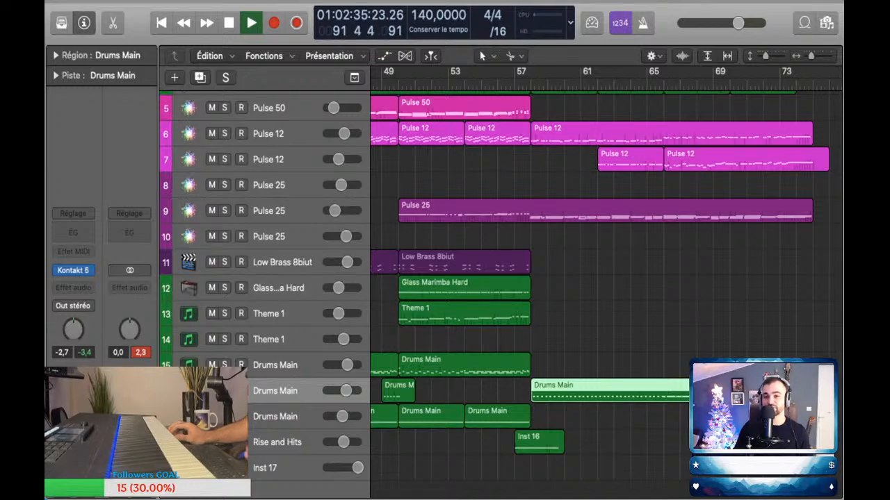
scroll(605, 278, right, 5)
key(super+Up)
key(super+Up)
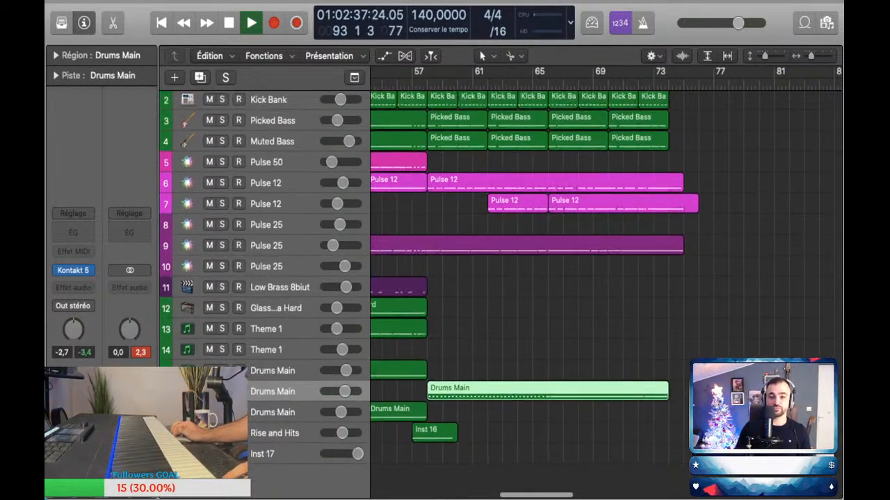
key(super+Left)
key(super+Down)
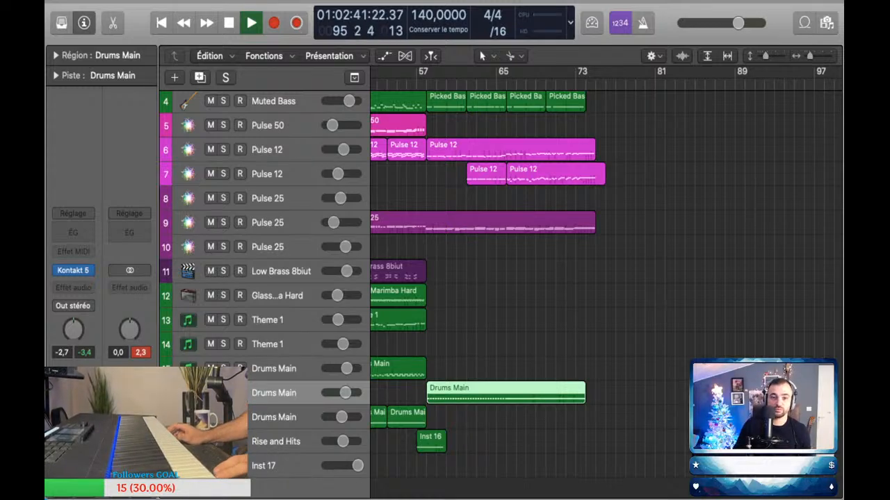
scroll(605, 278, left, 1)
click(425, 83)
key(space)
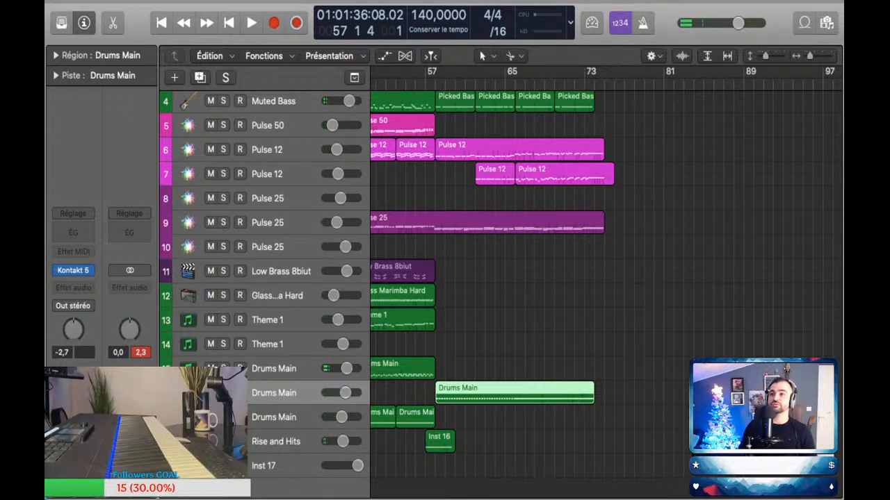
key(comma)
Step: Play the final section from bar 57 to check the new drum part, and select Theme 1 track 13 during playback
key(super+Right)
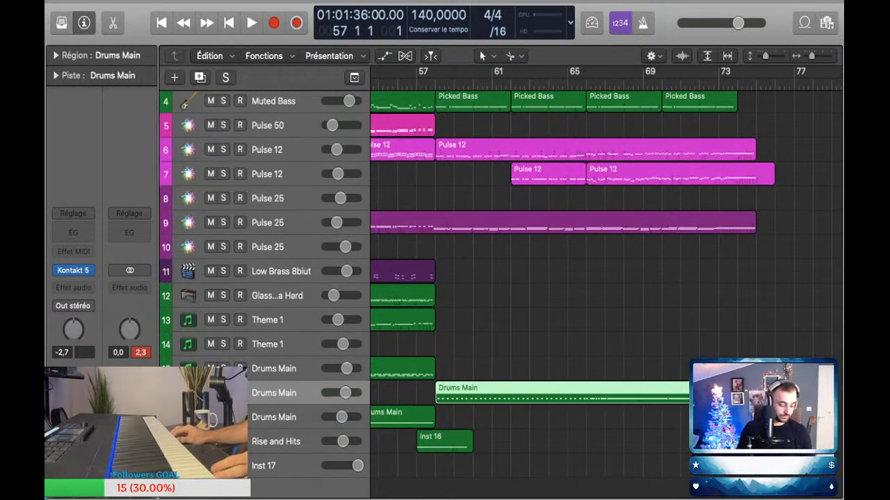
scroll(606, 278, down, 5)
scroll(606, 278, right, 5)
scroll(606, 278, up, 3)
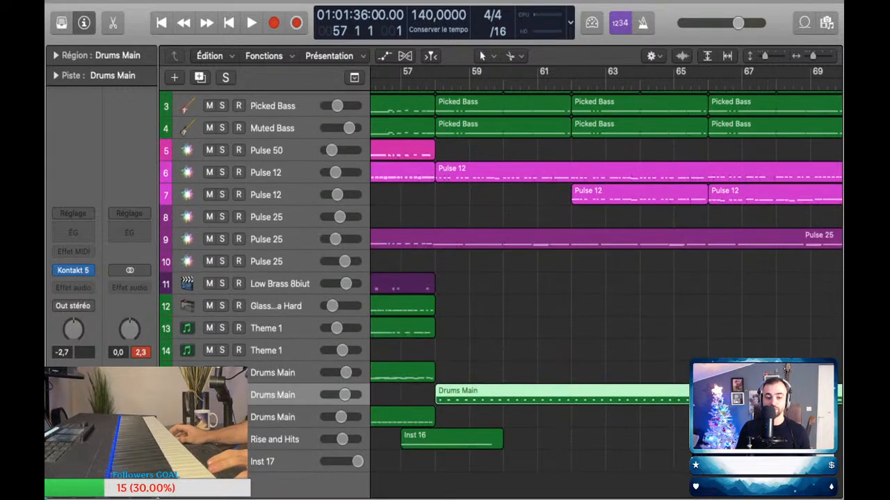
key(space)
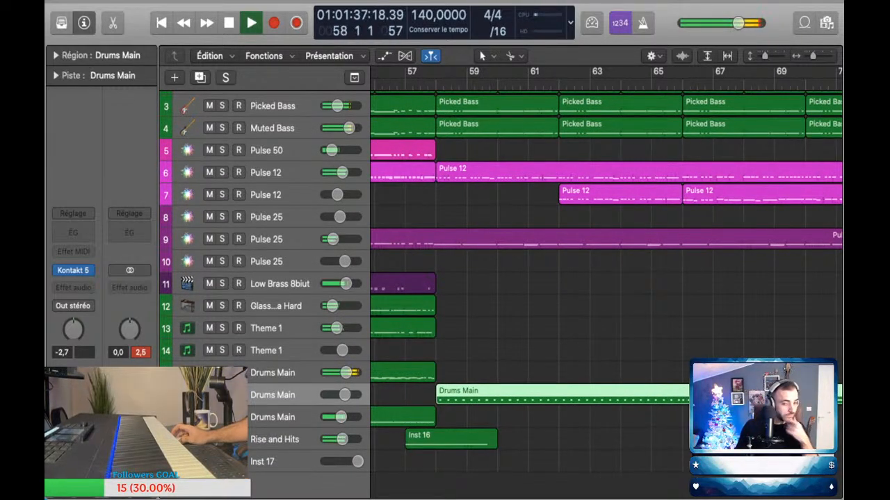
scroll(541, 278, down, 2)
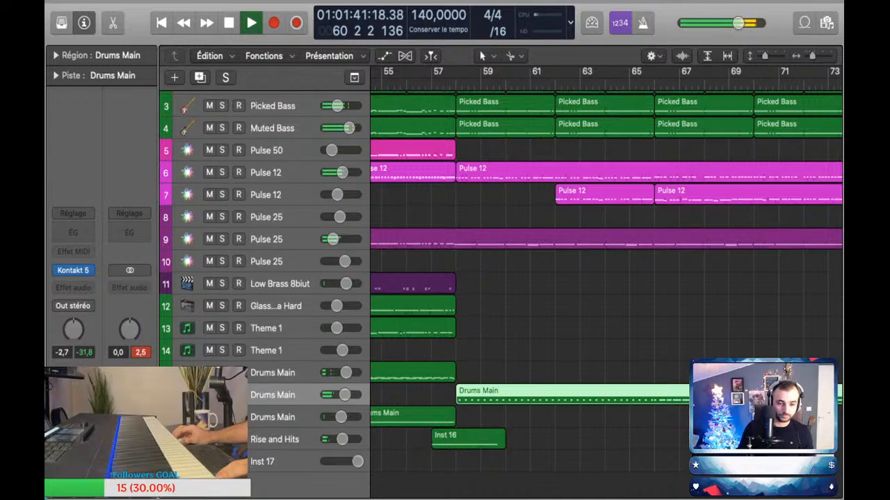
click(292, 328)
scroll(370, 328, down, 2)
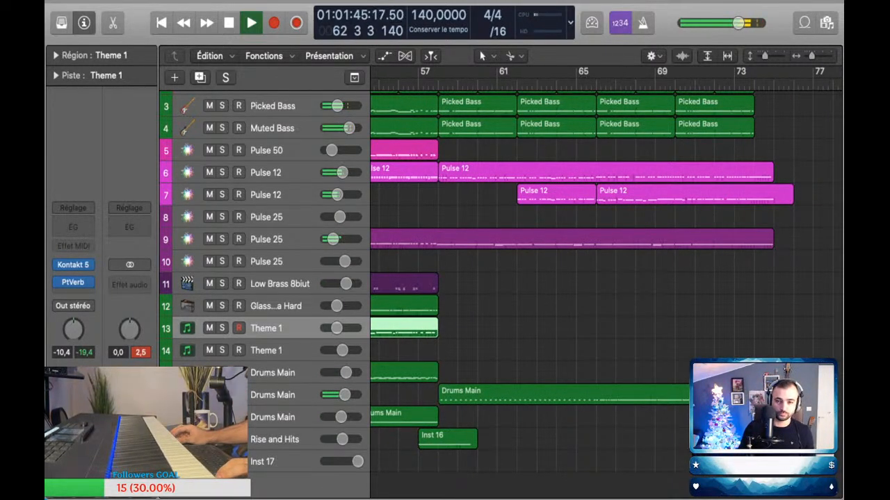
Step: Open the bar 62 Pulse 12 region of track 7 in the piano roll and lower its modulation automation to the minimum
double_click(556, 195)
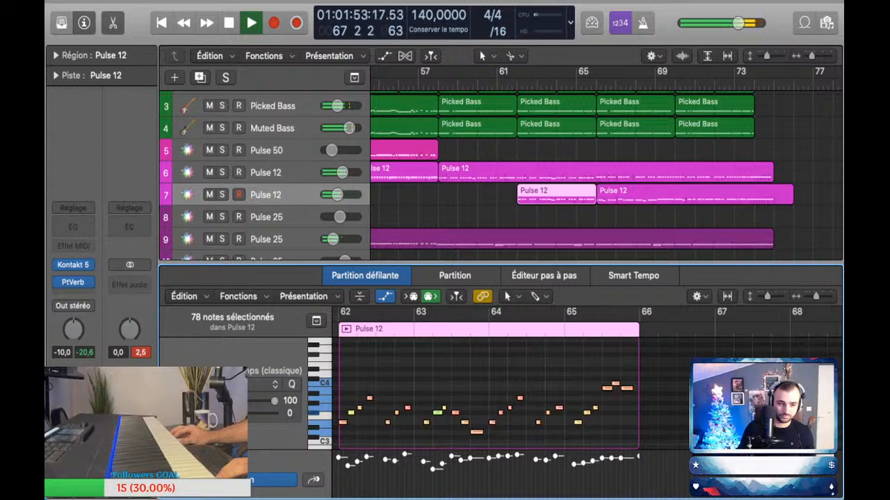
drag(502, 264, 502, 232)
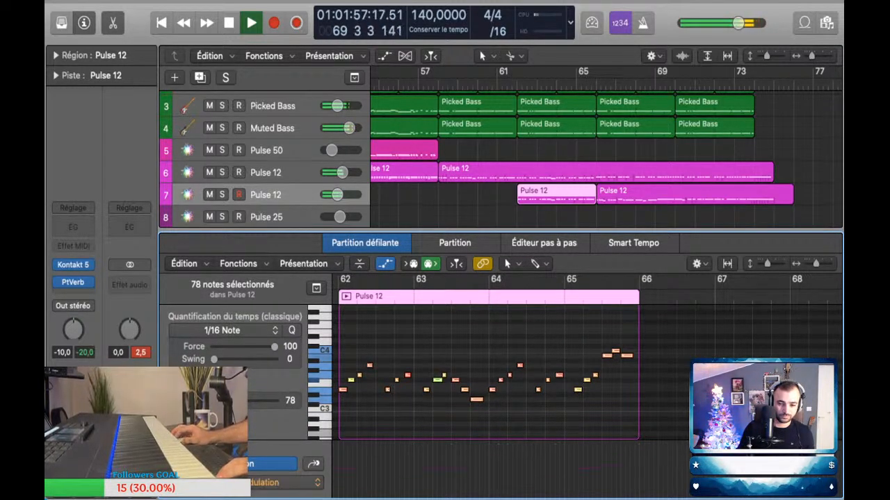
click(339, 461)
click(340, 461)
drag(339, 461, 339, 497)
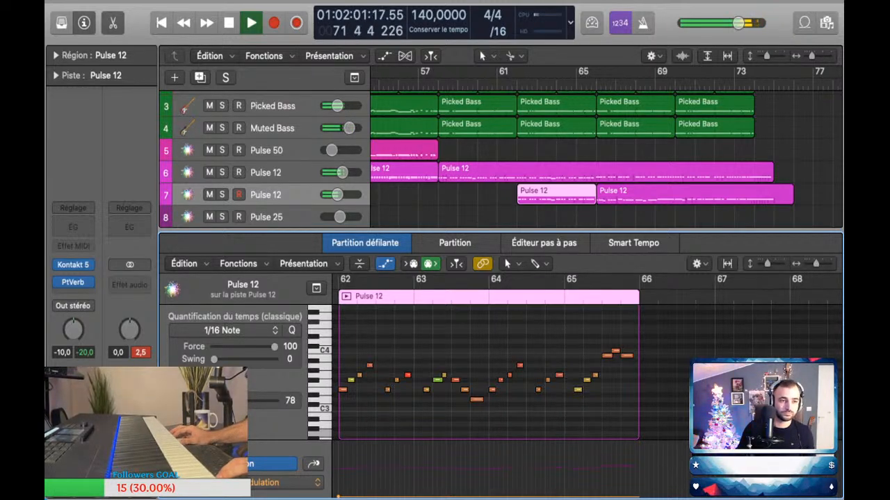
Step: Close the piano roll and automate Drums Main track 16's volume to drop to -8.8 dB at about bar 66
key(p)
key(a)
scroll(604, 278, down, 8)
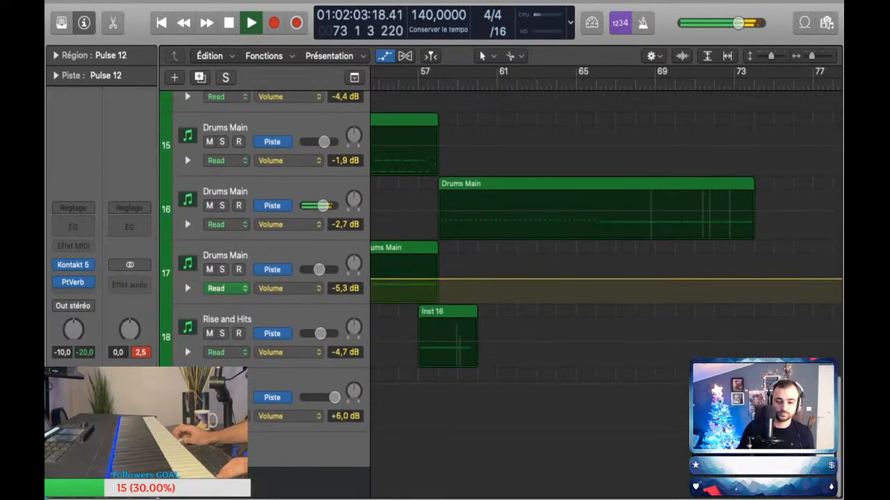
scroll(598, 246, up, 1)
click(598, 245)
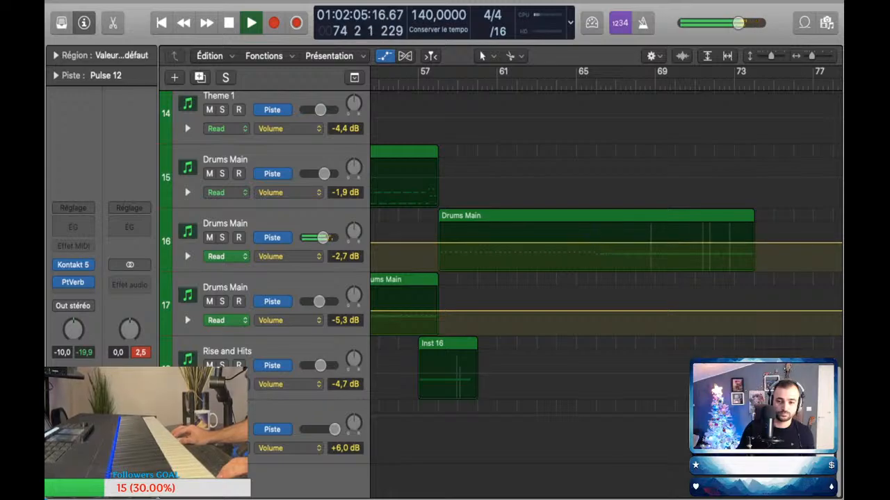
drag(598, 245, 599, 251)
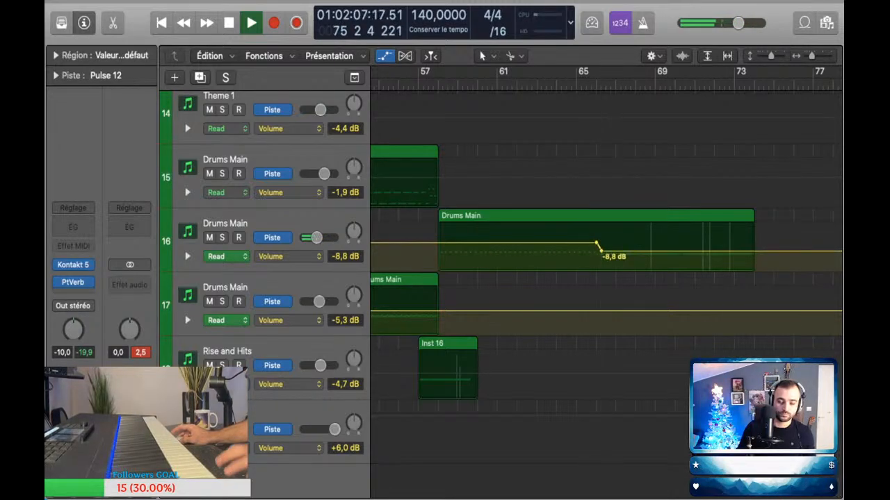
Step: Turn on the metronome click and hide the track automation
key(k)
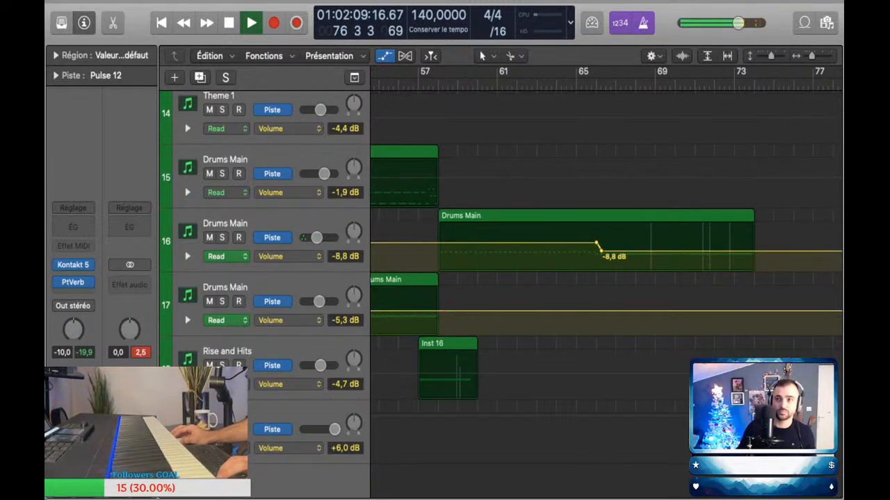
key(space)
key(space)
key(a)
key(space)
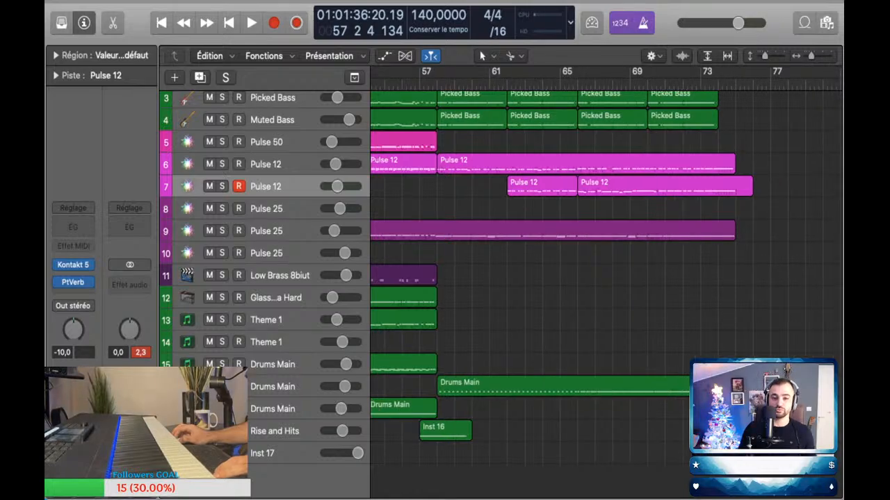
Step: Return the playhead to the start of bar 57 and select Theme 1 track 13 for playing
key(z)
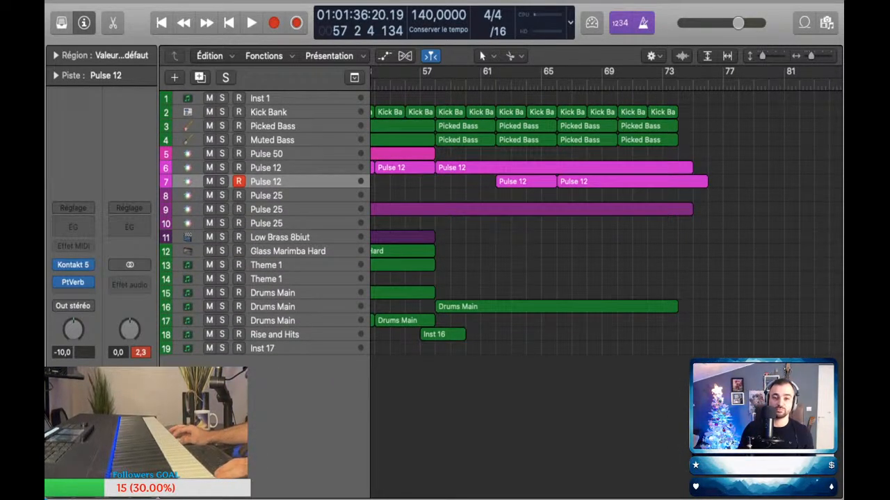
key(comma)
key(comma)
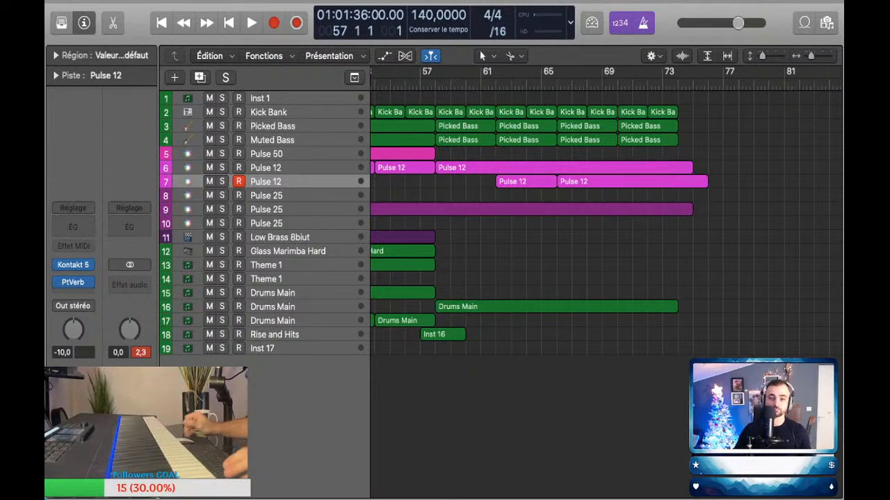
scroll(604, 223, left, 3)
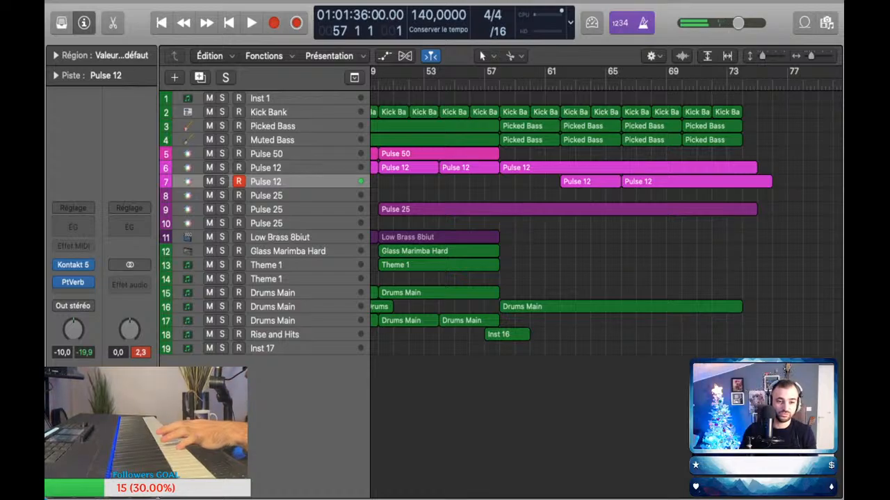
click(278, 265)
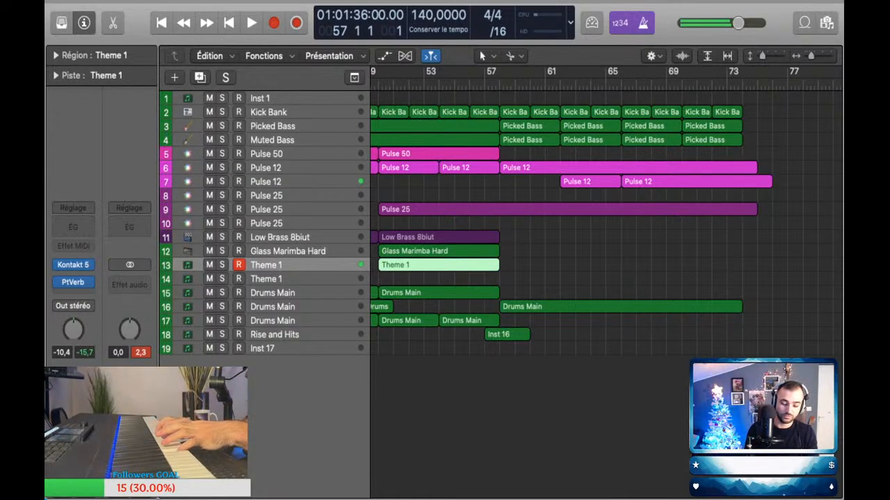
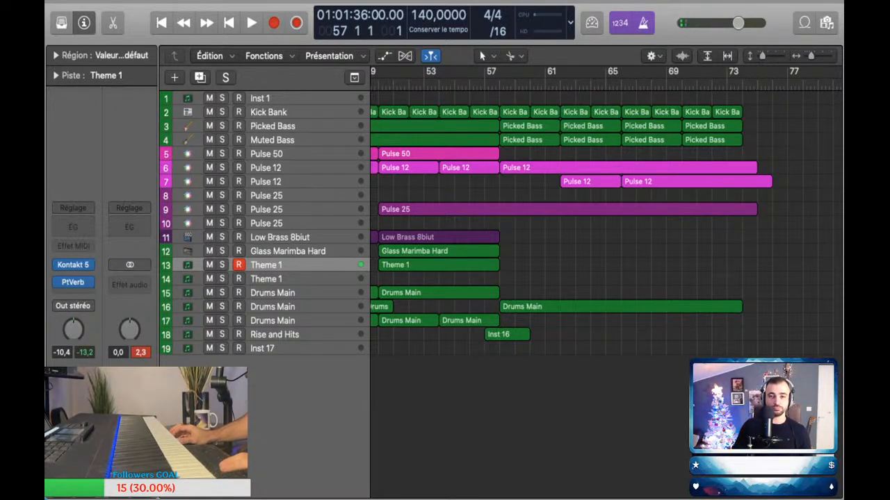
Step: Return to the project start, fit the whole arrangement in view and play the opening bars
key(Return)
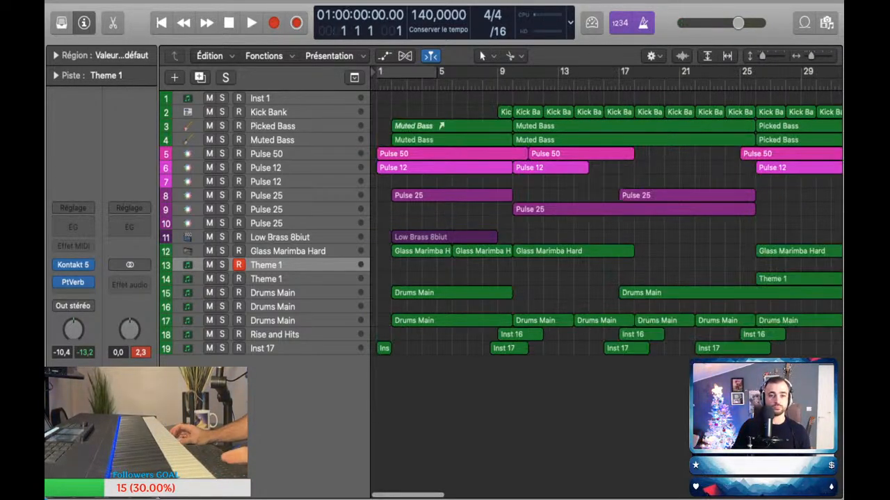
key(super+Left)
key(super+Left)
key(space)
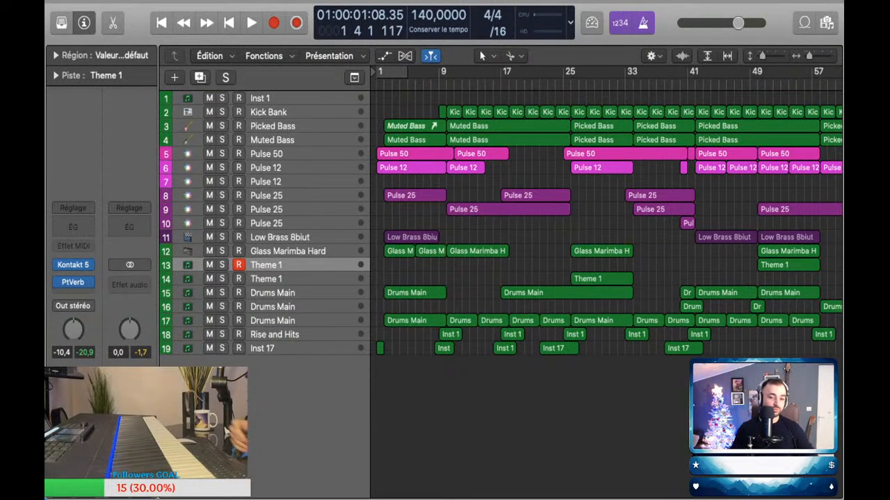
key(z)
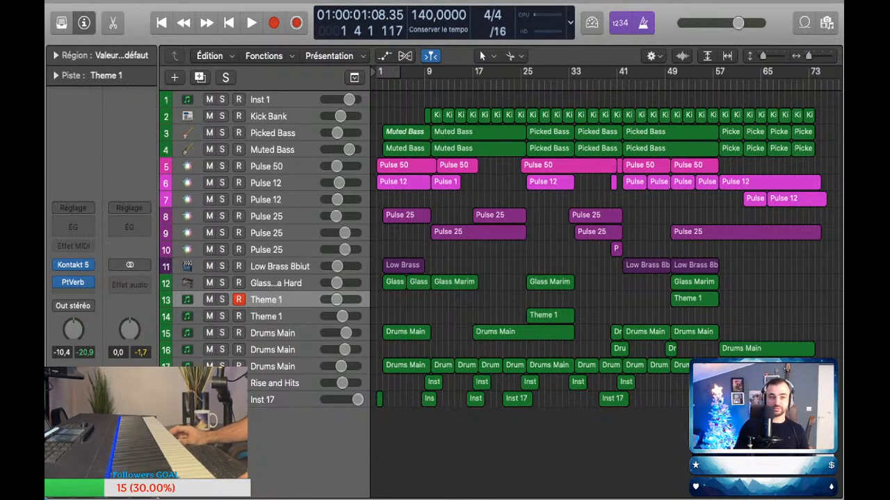
key(Return)
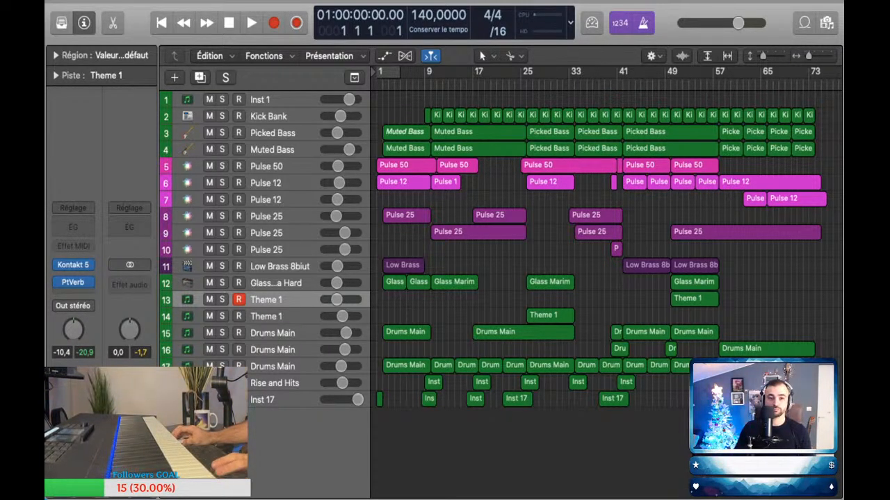
key(space)
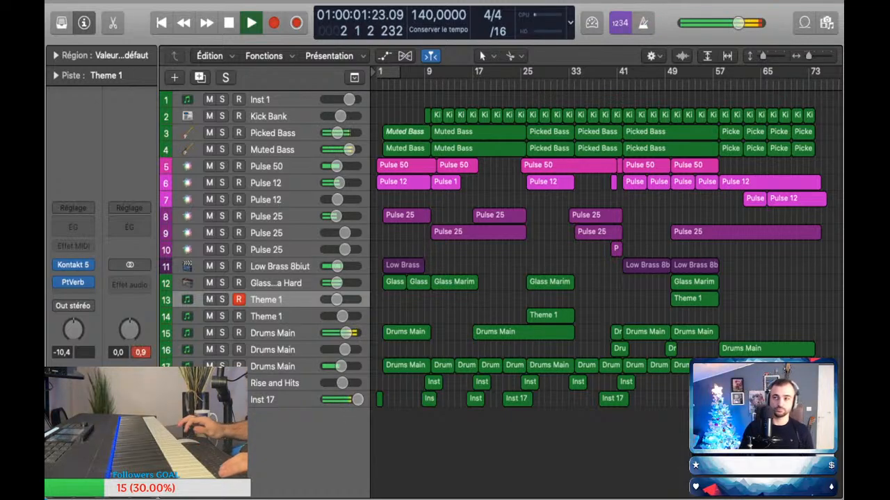
key(space)
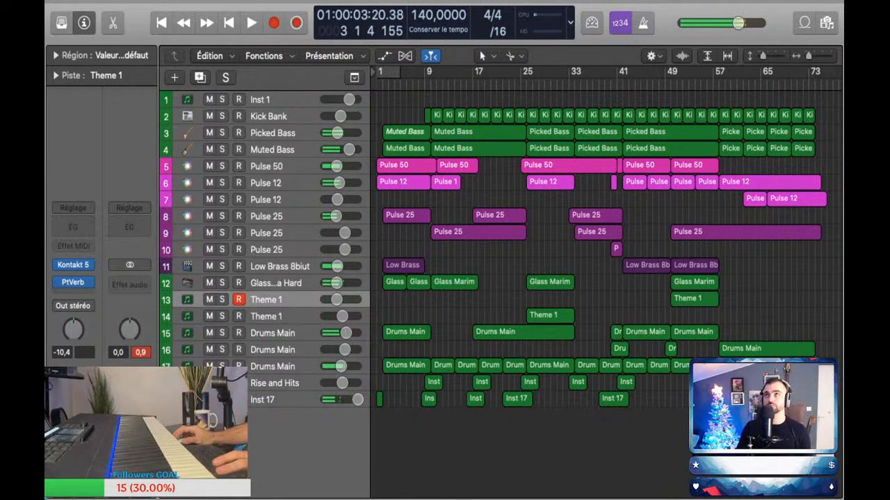
Step: Play the transition into the final section from about bar 55 to bar 59
scroll(605, 244, right, 2)
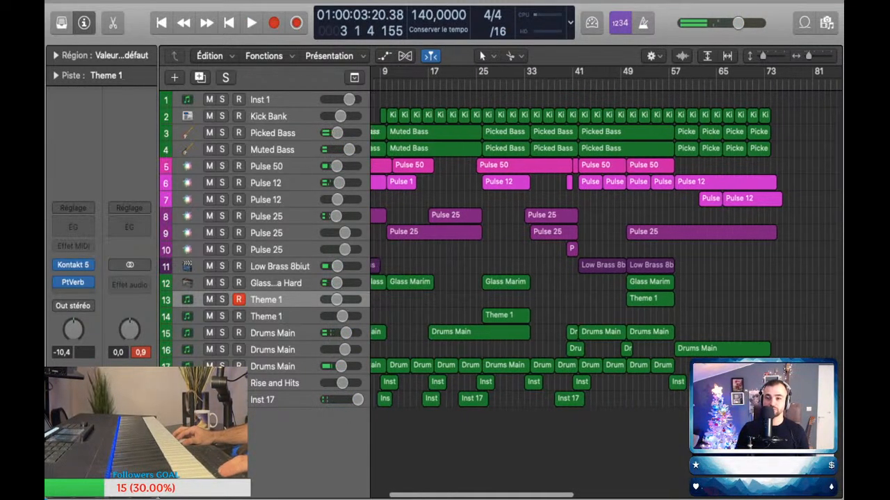
click(655, 85)
key(space)
scroll(605, 243, right, 1)
key(space)
key(space)
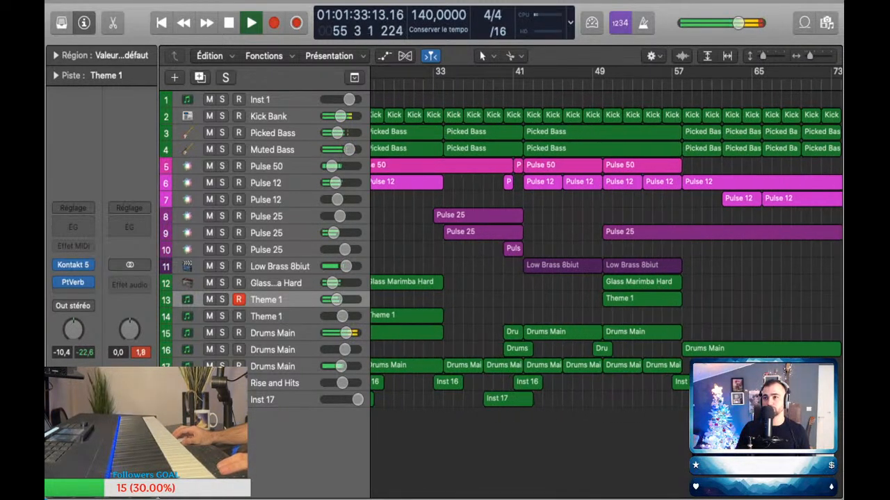
scroll(605, 243, right, 2)
scroll(605, 244, down, 3)
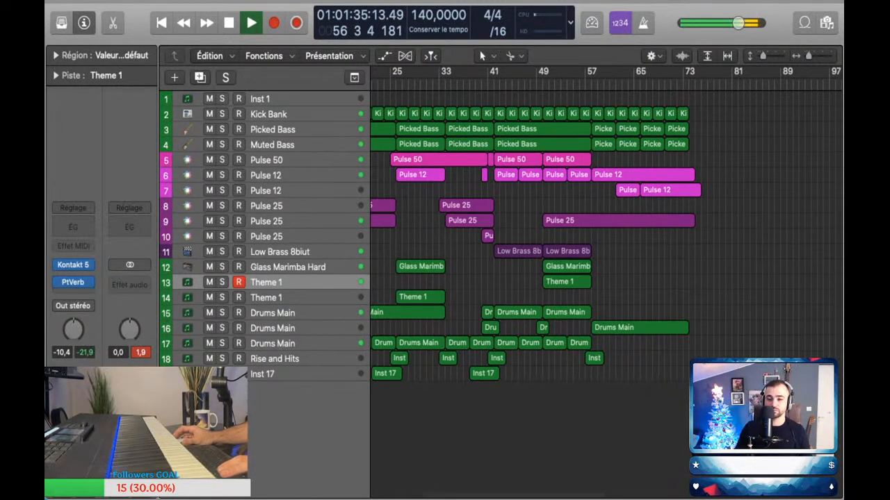
scroll(584, 243, up, 5)
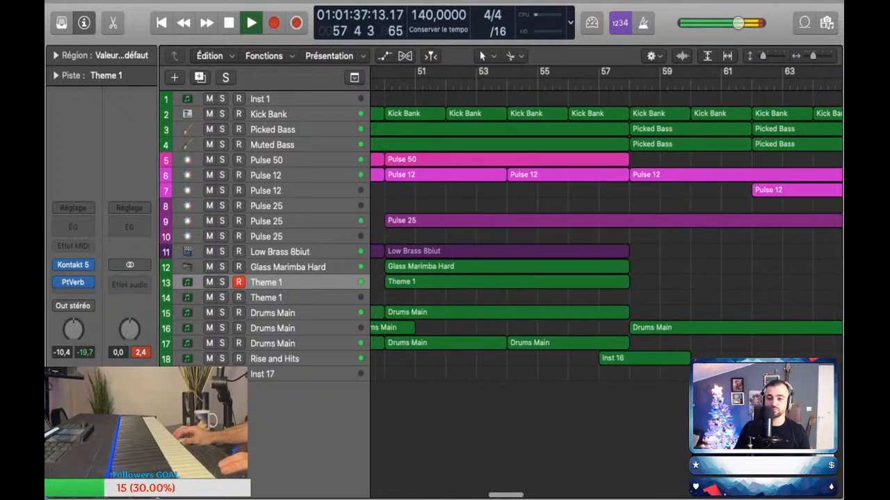
scroll(605, 243, right, 2)
scroll(605, 243, left, 2)
scroll(605, 243, right, 2)
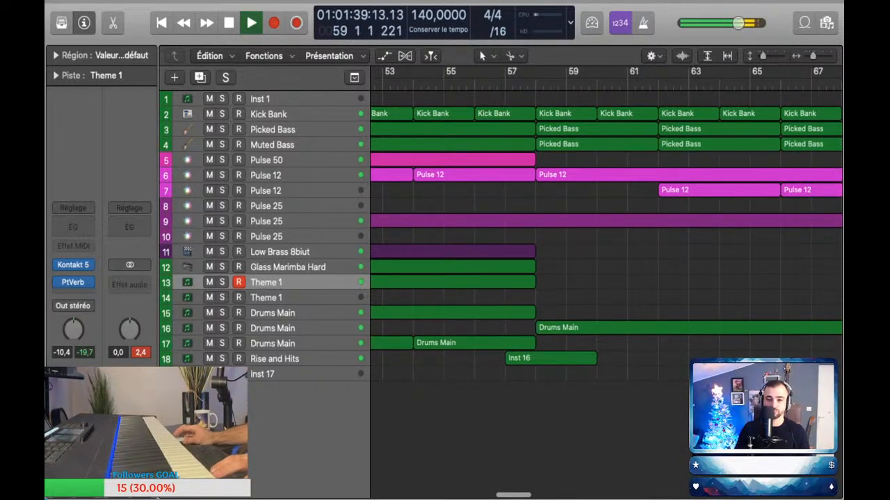
Step: Stop playback and copy track 7's bar 62 Pulse 12 region to bar 58
key(space)
scroll(695, 177, up, 3)
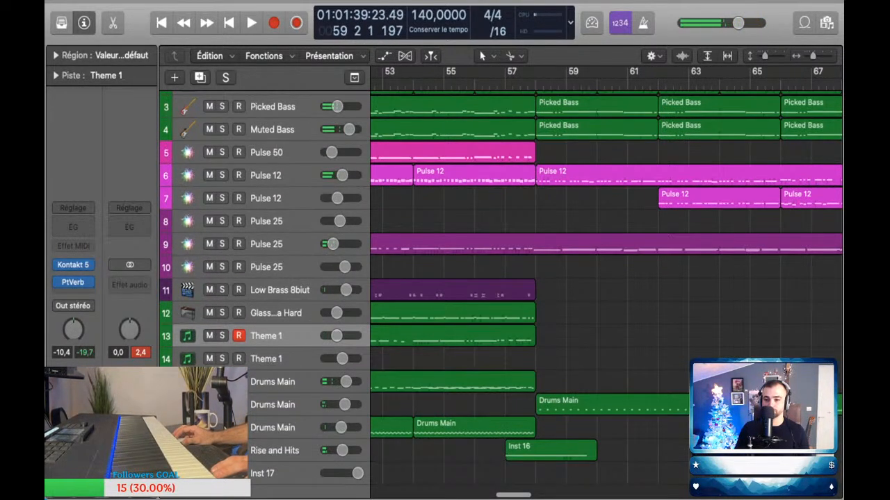
drag(702, 198, 580, 198)
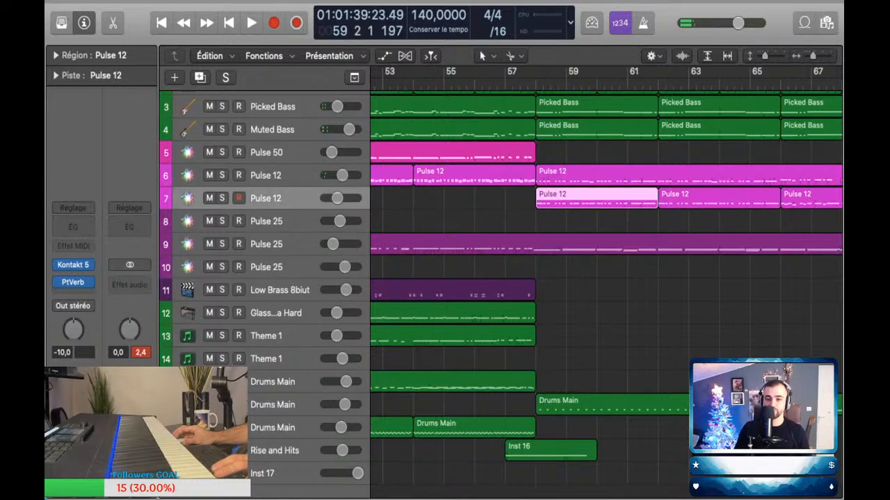
Step: Listen to the final section with the copied Pulse 12 region, from about bar 57 to bar 66
key(space)
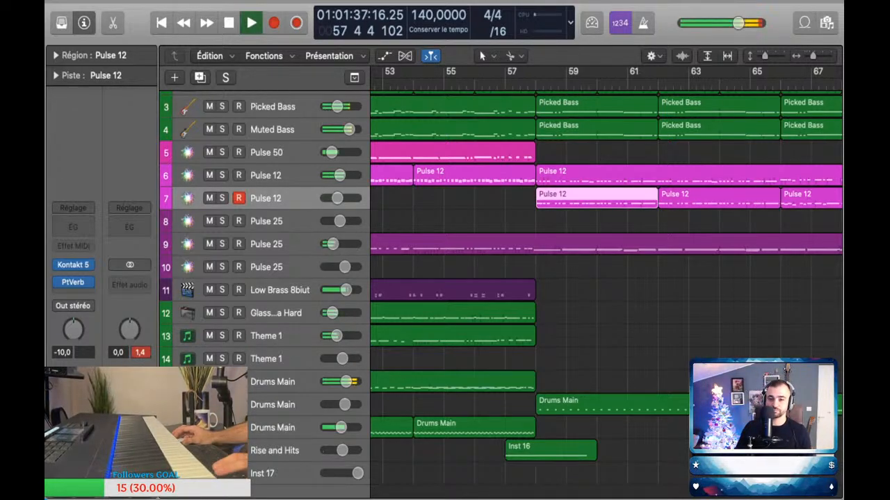
scroll(563, 278, down, 3)
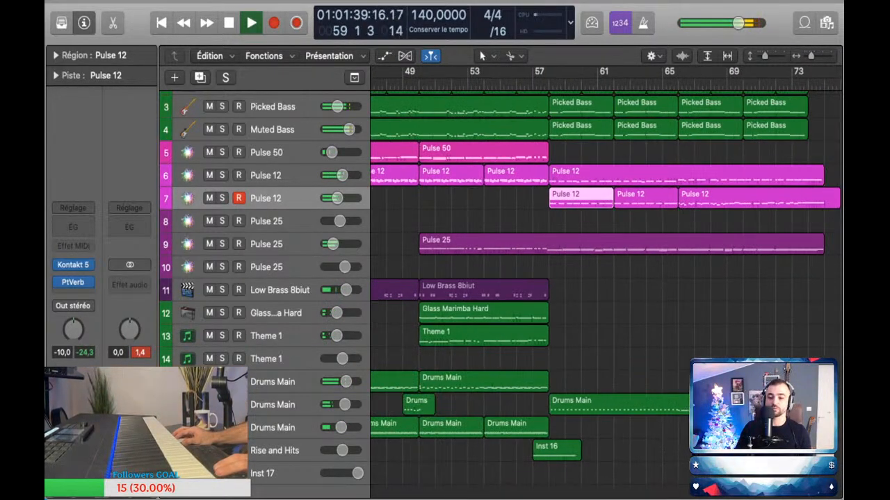
scroll(564, 278, right, 5)
scroll(563, 278, left, 2)
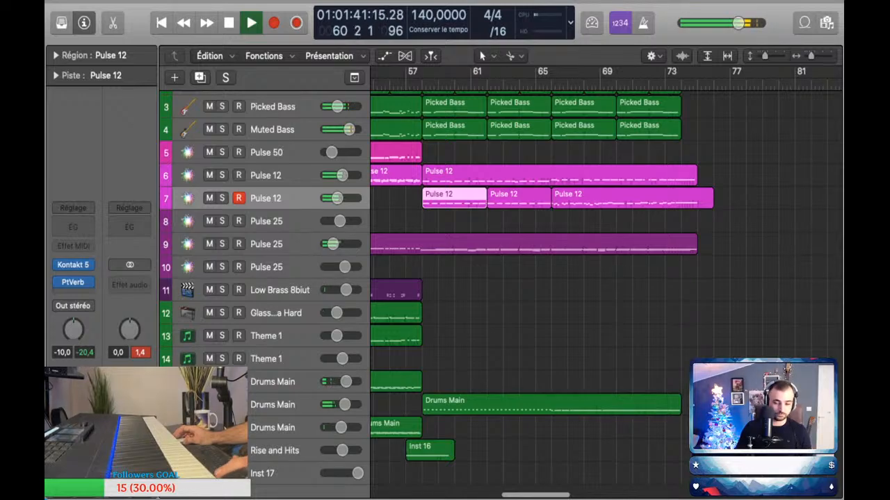
key(a)
scroll(500, 278, down, 4)
key(a)
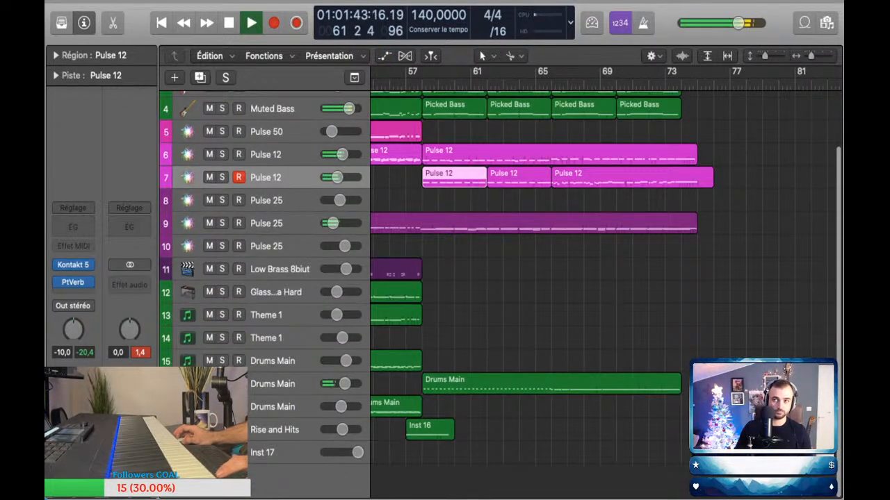
key(super+Up)
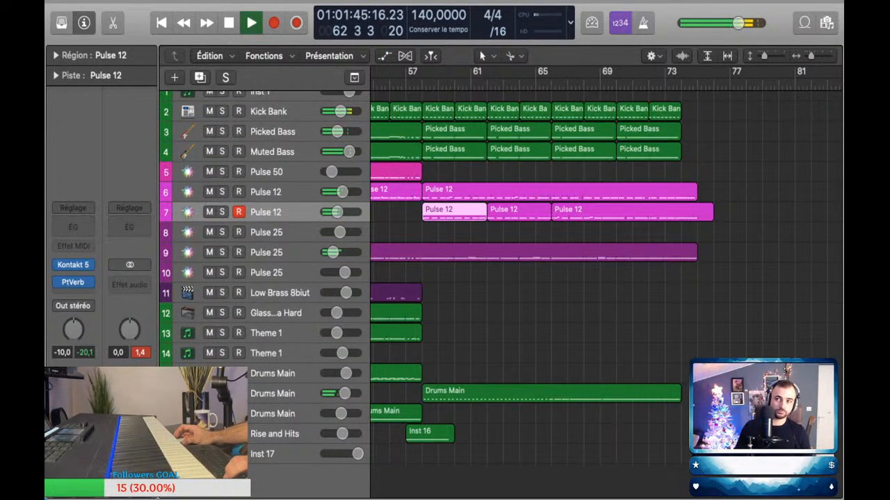
scroll(500, 292, up, 1)
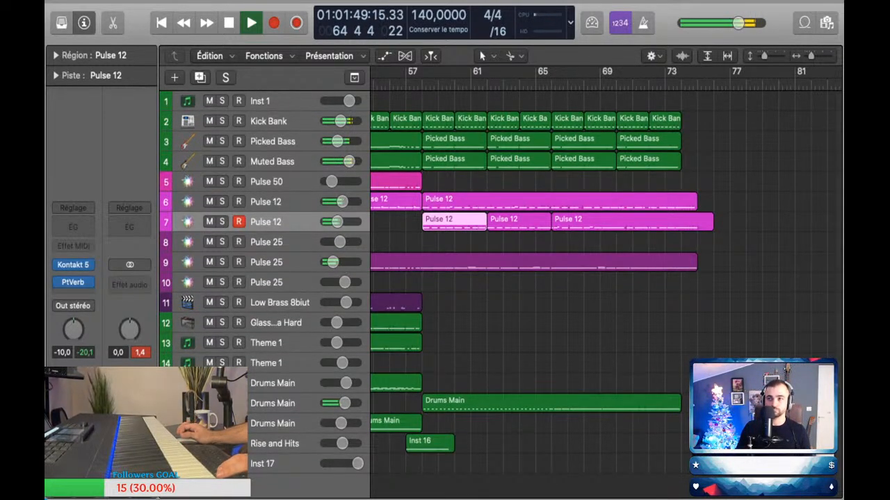
scroll(605, 278, up, 5)
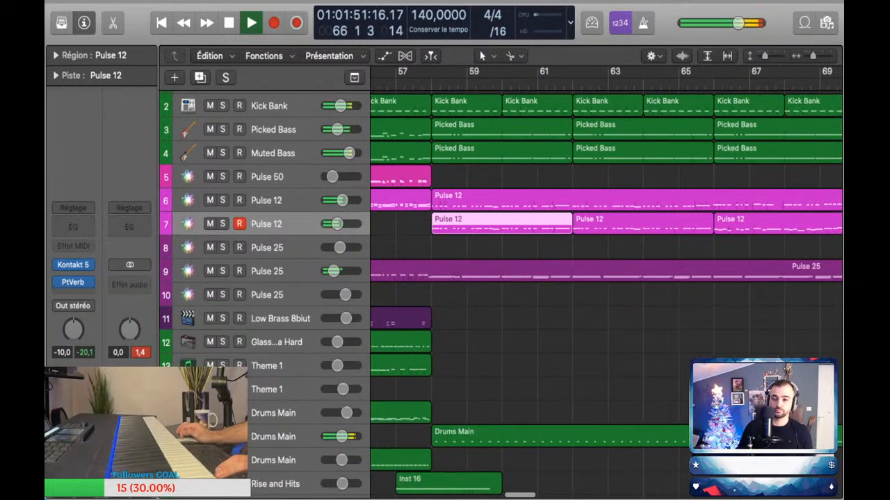
scroll(605, 278, down, 5)
key(space)
Step: Copy the bar 57 Inst 16 region on the Rise and Hits track to bar 65
scroll(605, 278, left, 8)
scroll(605, 278, up, 2)
scroll(605, 278, right, 2)
scroll(604, 278, down, 3)
scroll(605, 278, up, 5)
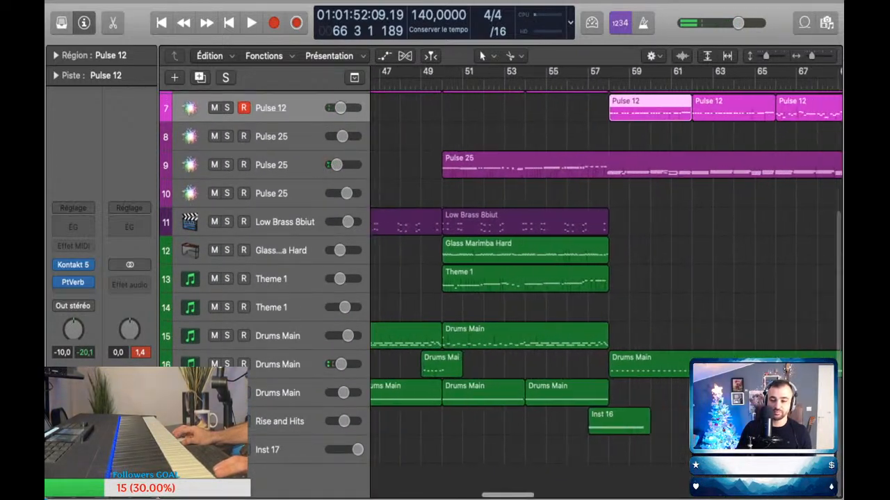
scroll(605, 278, right, 4)
drag(458, 422, 625, 422)
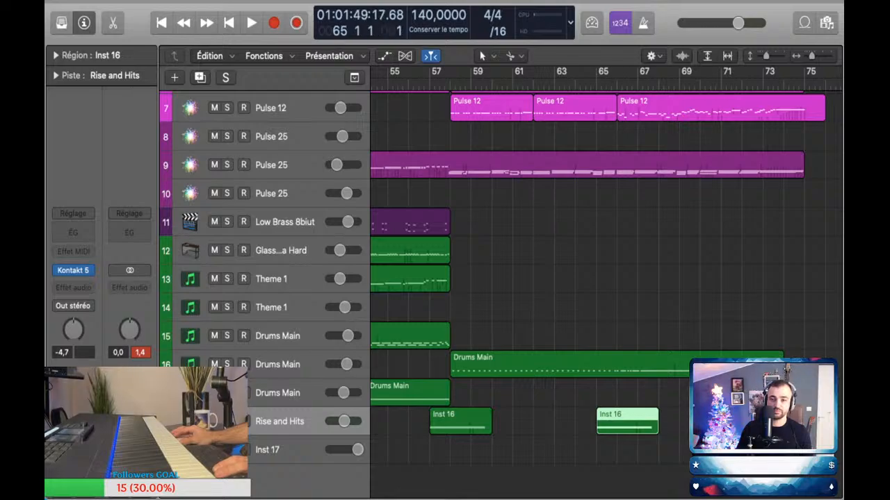
Step: Play from bar 65 and set Drums Main track 16's volume automation after about bar 66 to -5.3 dB
key(space)
scroll(604, 278, left, 5)
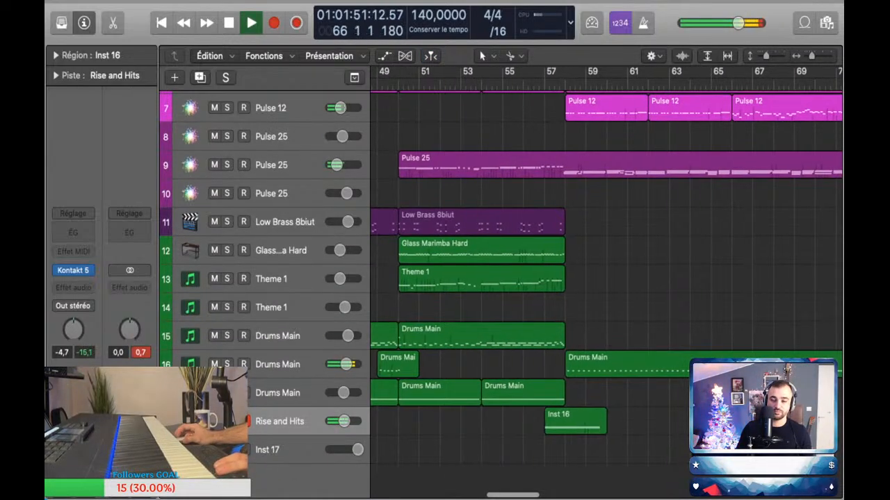
scroll(605, 279, right, 4)
key(a)
drag(650, 323, 649, 317)
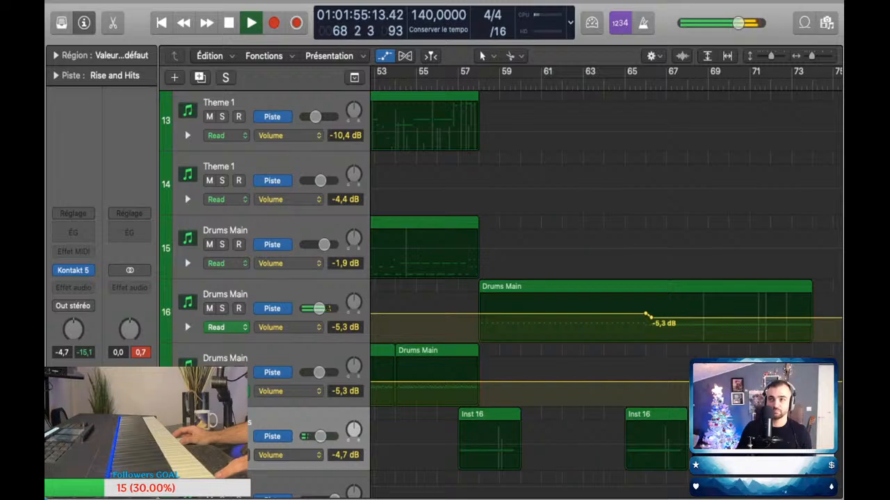
key(a)
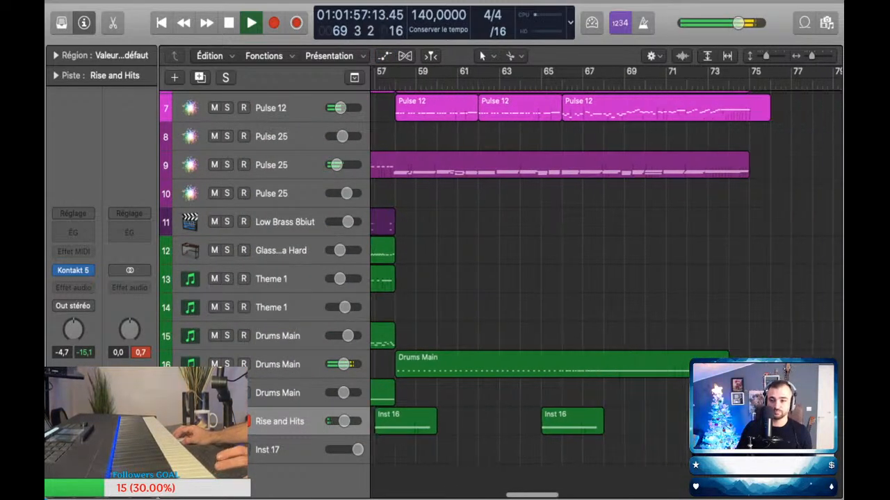
Step: Listen to the remainder of the final section and stop playback at about bar 75
scroll(605, 278, right, 1)
scroll(605, 278, up, 5)
scroll(604, 278, down, 3)
scroll(605, 278, up, 5)
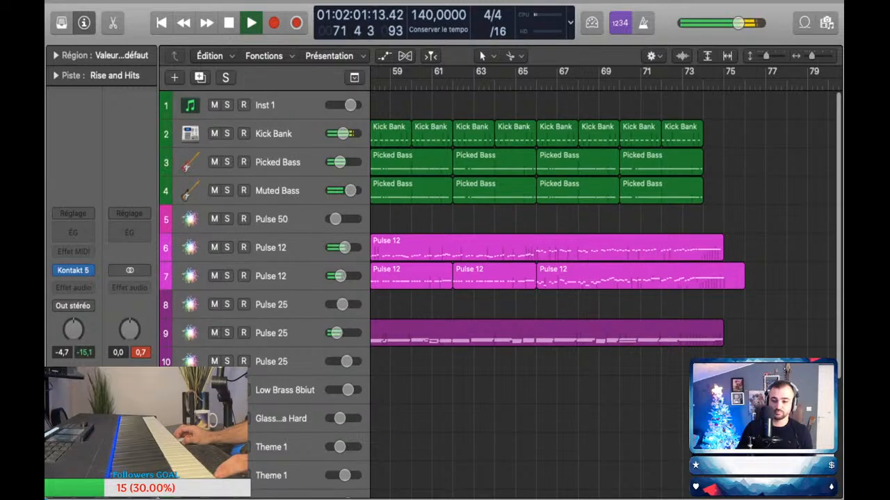
scroll(665, 278, up, 5)
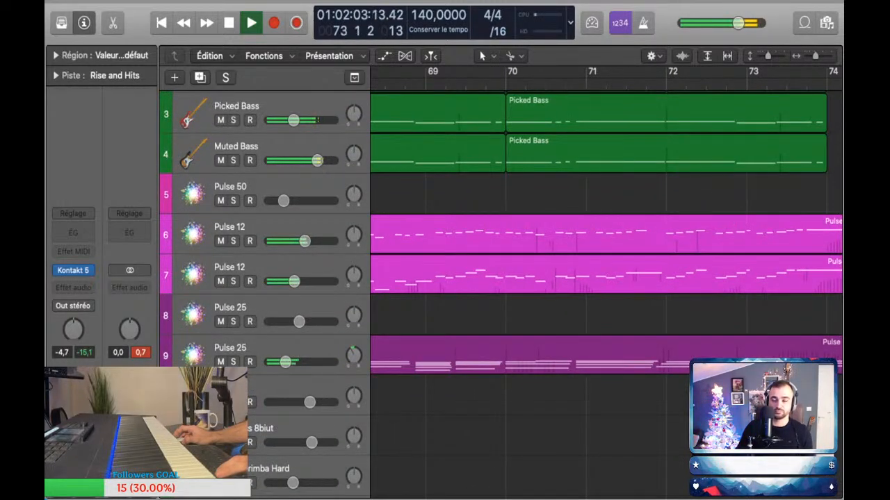
scroll(604, 278, right, 4)
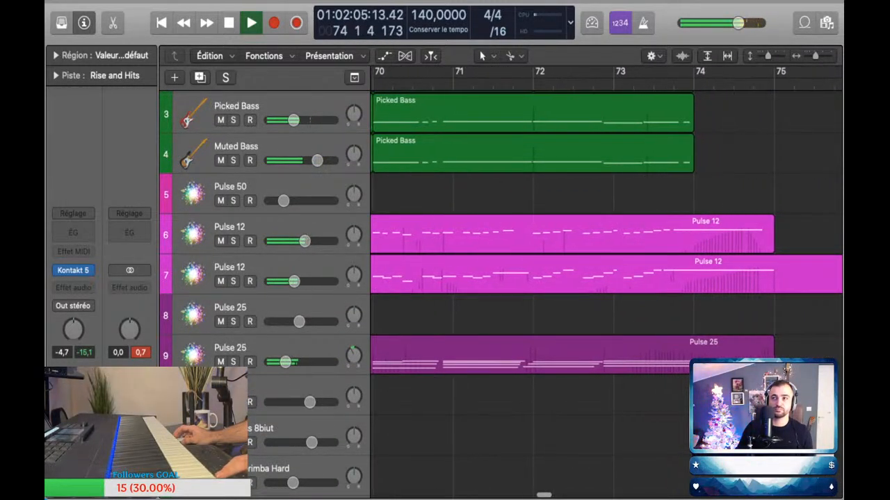
key(space)
Step: Open track 9's Pulse 25 region in the piano roll, select the bar 73 chord's top note and play the ending
double_click(618, 355)
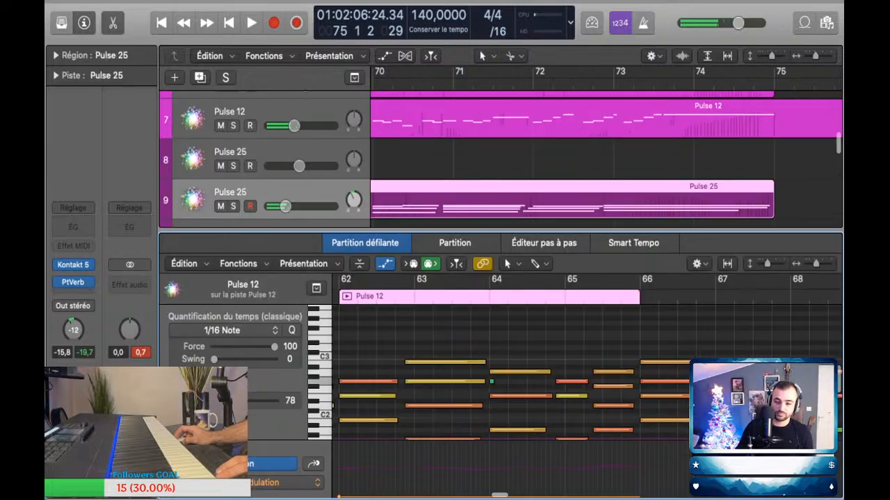
scroll(511, 372, down, 4)
scroll(511, 371, right, 10)
scroll(511, 372, up, 1)
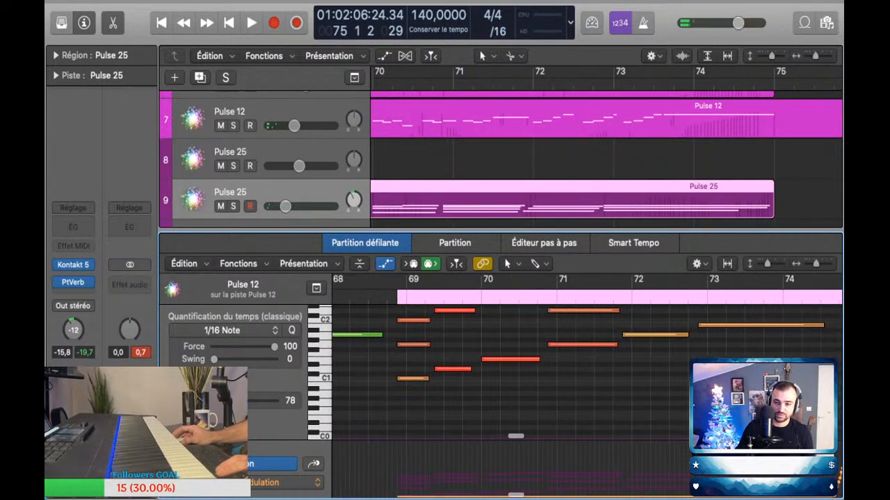
scroll(511, 372, right, 3)
click(556, 201)
drag(624, 428, 631, 372)
click(631, 347)
click(631, 362)
key(shift+space)
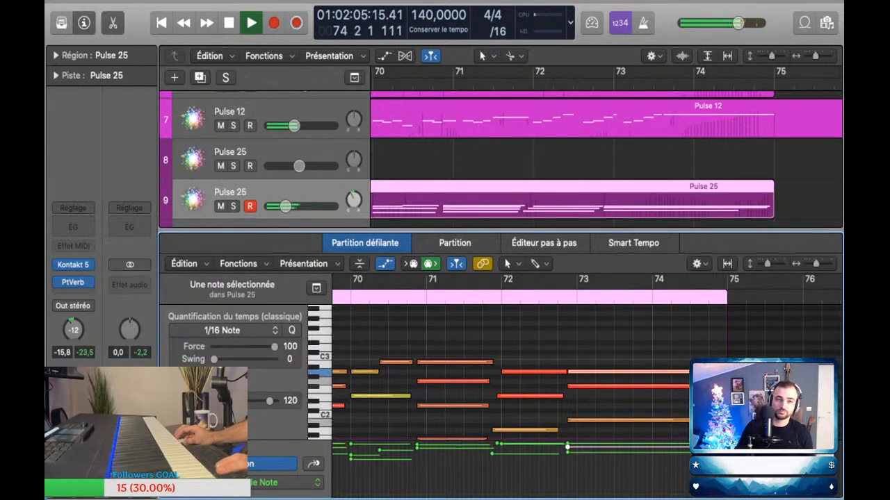
key(space)
key(space)
key(space)
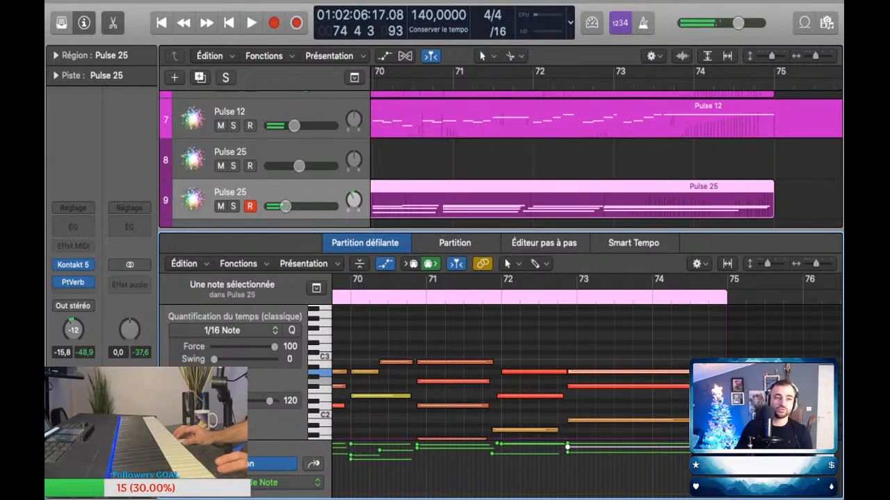
key(p)
Step: Turn on the metronome click and place the playhead at the start of bar 66
scroll(765, 212, down, 5)
scroll(765, 212, right, 4)
key(super+Up)
scroll(605, 278, right, 2)
key(super+Right)
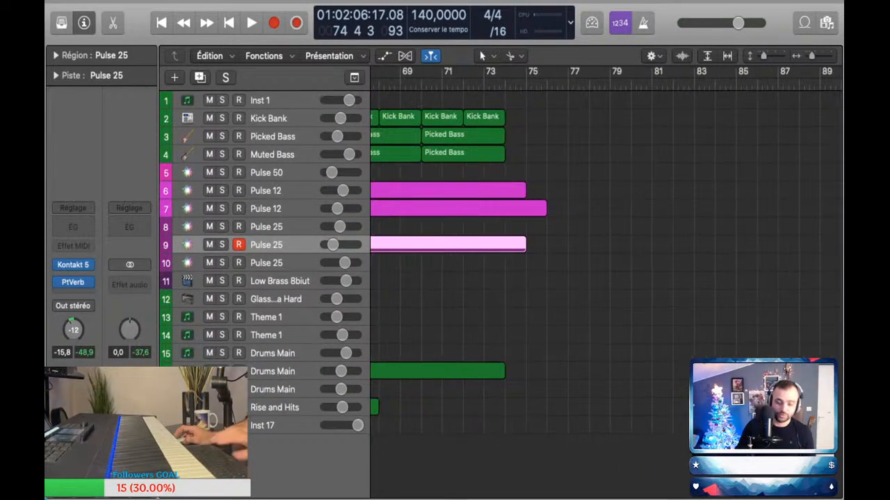
key(super+Right)
key(super+Right)
key(k)
key(super+Down)
key(super+Down)
key(super+Down)
key(super+Down)
key(super+Down)
scroll(605, 278, left, 3)
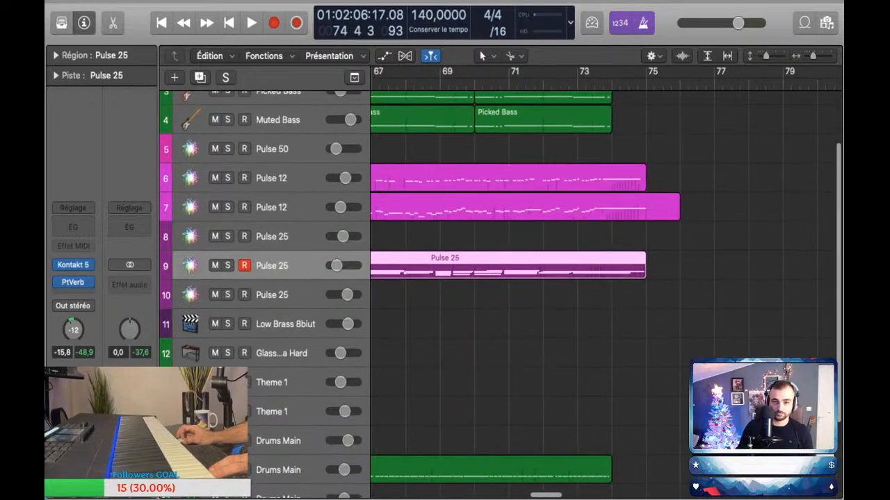
scroll(605, 278, up, 3)
key(super+Left)
click(454, 84)
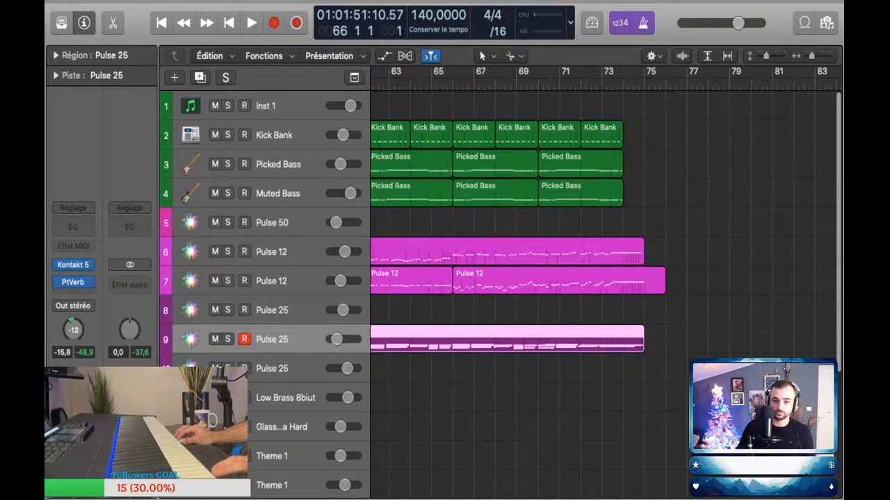
Step: Copy the four Kick Bank regions from bars 66–74 to start at bar 76 and play the ending
drag(674, 131, 469, 132)
drag(472, 135, 686, 135)
scroll(686, 134, down, 2)
scroll(604, 271, down, 5)
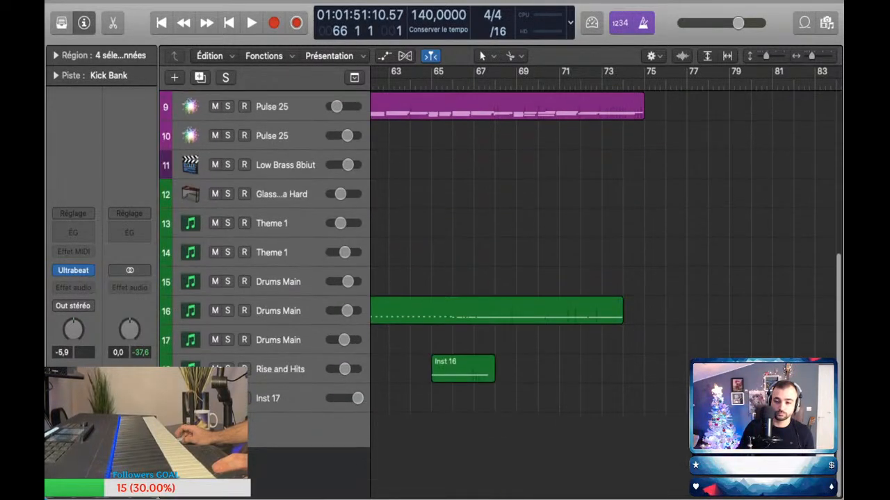
key(space)
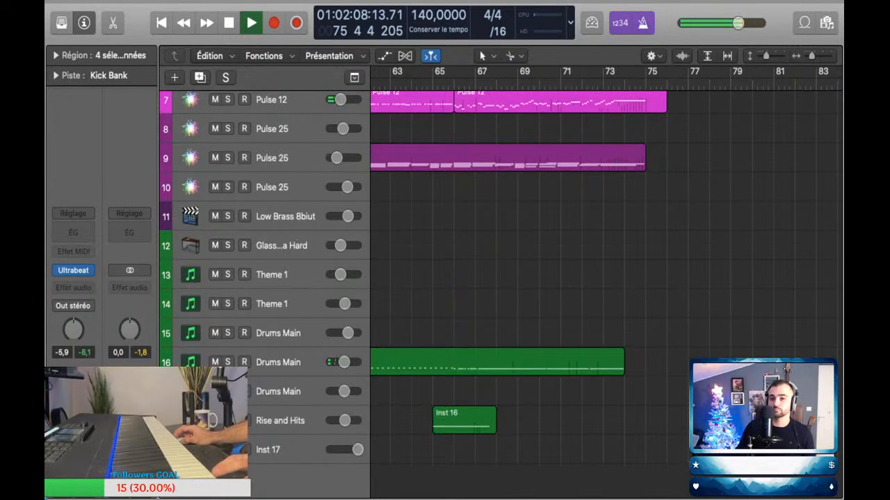
scroll(605, 292, up, 1)
scroll(605, 292, up, 3)
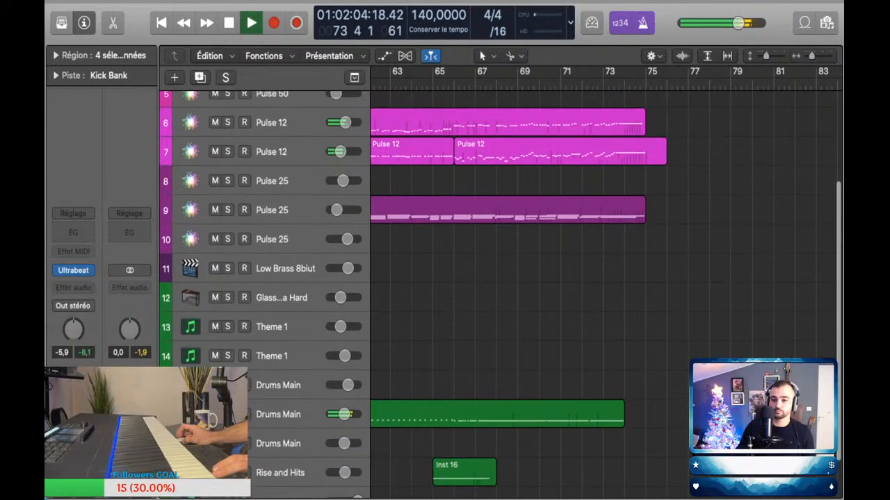
Step: Stop playback and shorten the Pulse 12 regions on tracks 6 and 7 to end halfway through bar 74
key(space)
drag(643, 137, 633, 137)
drag(664, 166, 633, 167)
Step: Play on with both Picked Bass and Muted Bass tracks selected and capture the played bass line as a recording from bar 75
key(space)
scroll(605, 292, up, 6)
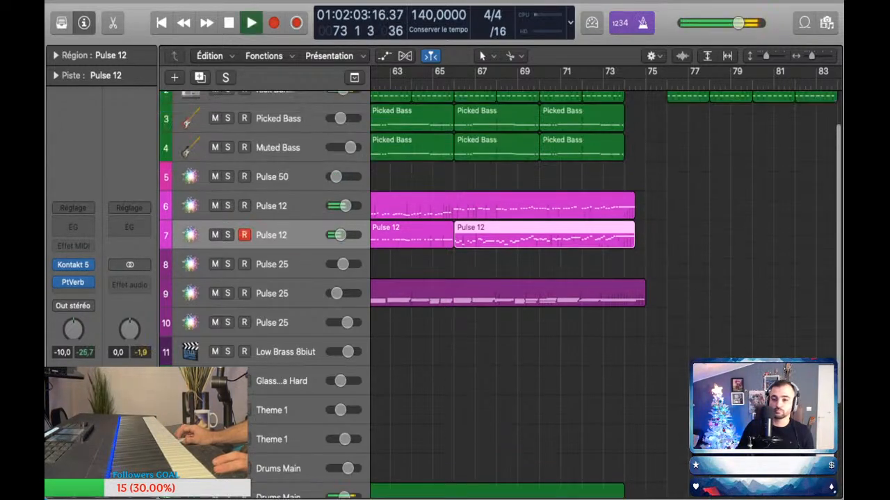
click(278, 165)
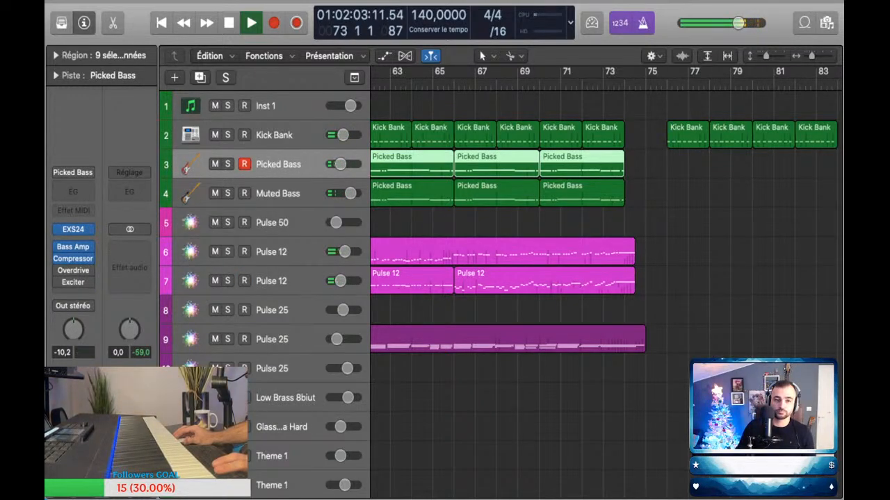
key(Down)
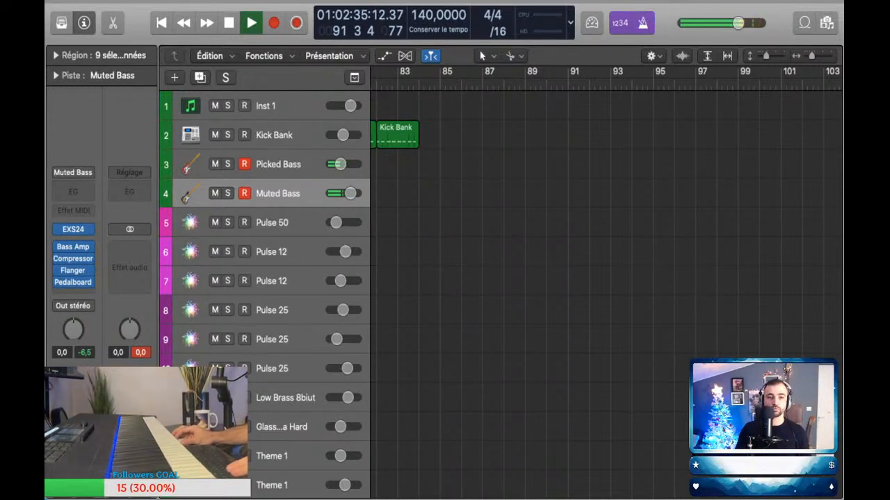
key(shift+r)
scroll(604, 223, left, 2)
Step: Open the captured Muted Bass region in the piano roll and nudge the short note near the end of bar 84 slightly earlier
key(p)
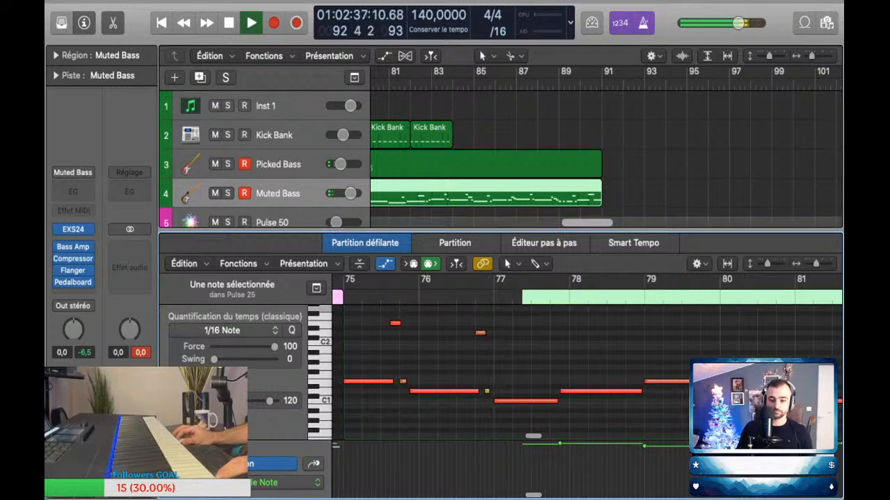
scroll(633, 346, right, 2)
scroll(632, 347, down, 5)
mouse_move(633, 346)
mouse_down()
mouse_move(617, 359)
mouse_move(630, 344)
mouse_up()
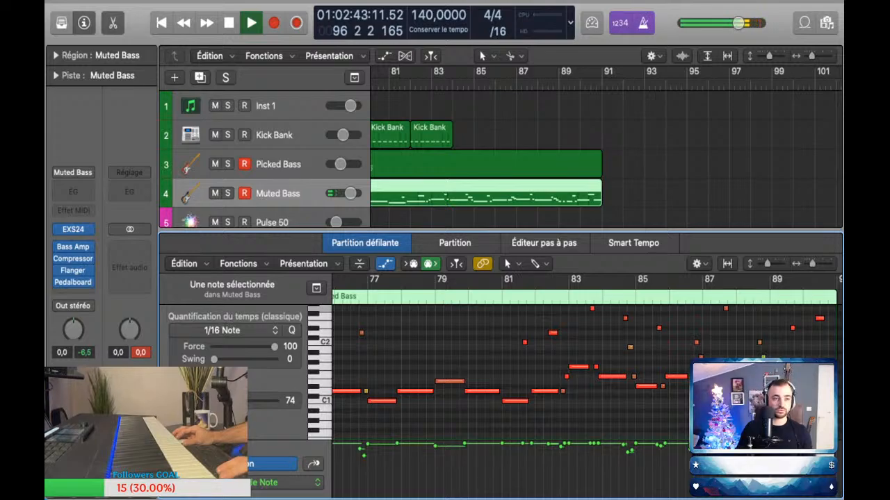
key(p)
scroll(630, 344, down, 5)
scroll(629, 345, left, 5)
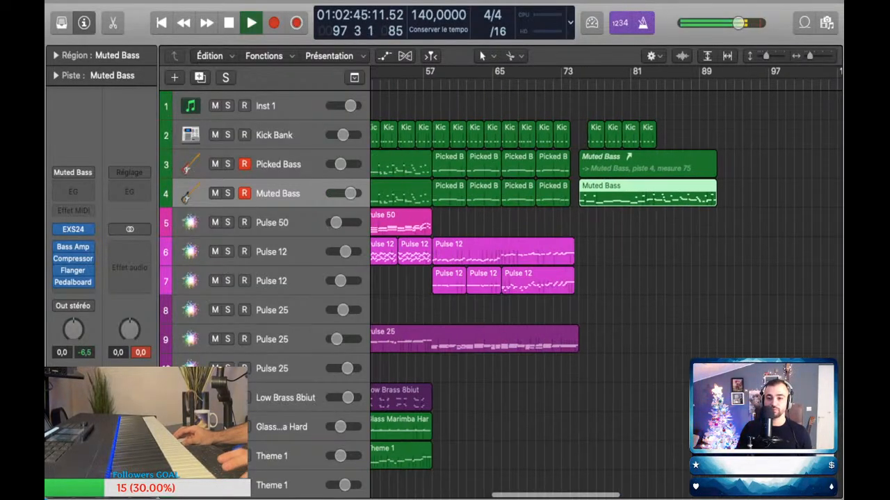
Step: Replace the Picked Bass track's alias region at bar 75 with a real copy of the Muted Bass region
key(Up)
key(Delete)
drag(603, 196, 603, 167)
drag(600, 224, 603, 167)
Step: Select all notes of both new bass regions in the piano roll, close it, clear the region selection and stop playback
key(p)
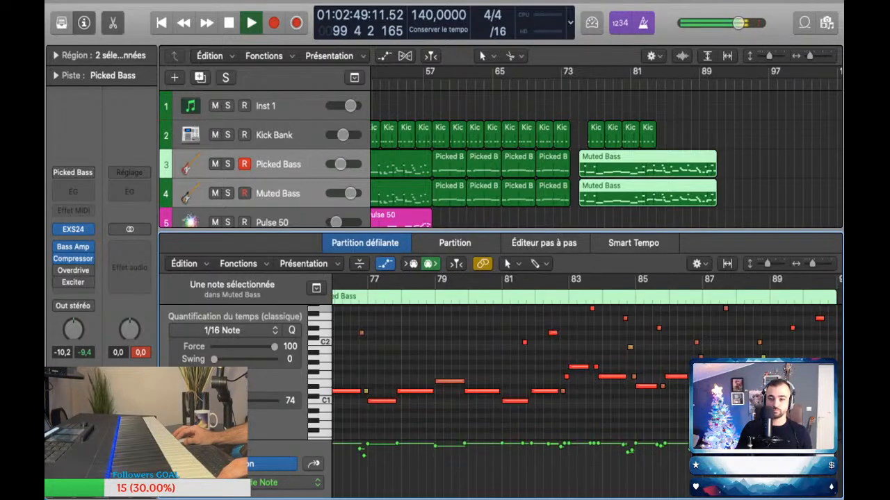
key(super+a)
key(p)
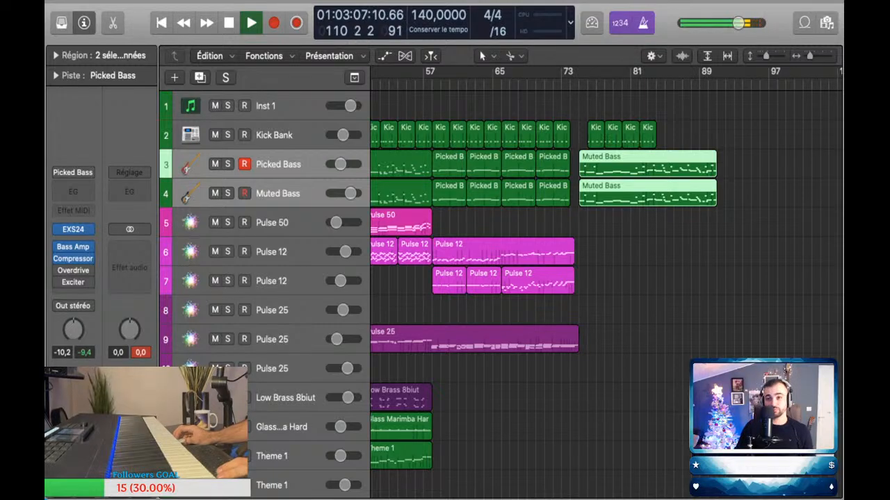
click(758, 165)
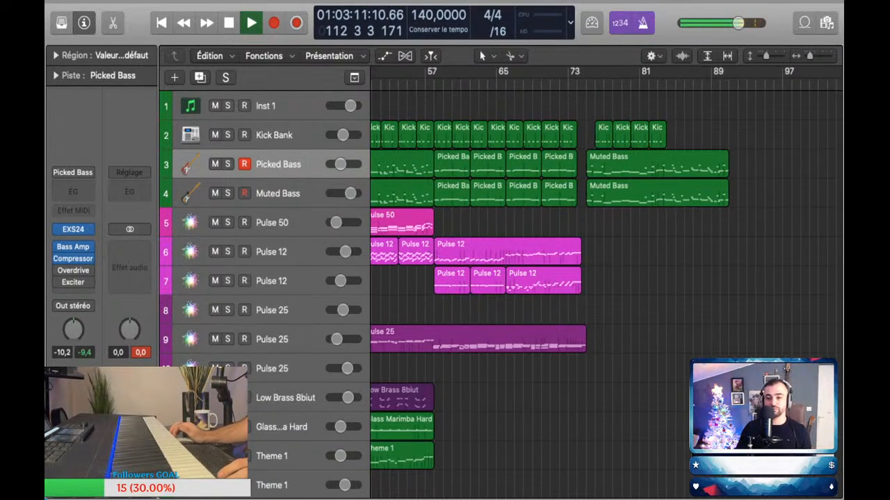
scroll(757, 167, up, 5)
scroll(758, 166, right, 5)
scroll(605, 208, right, 3)
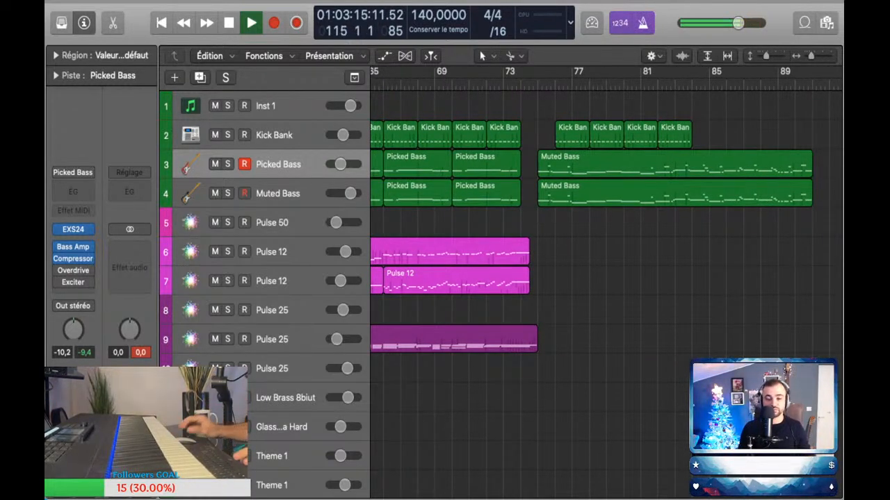
key(space)
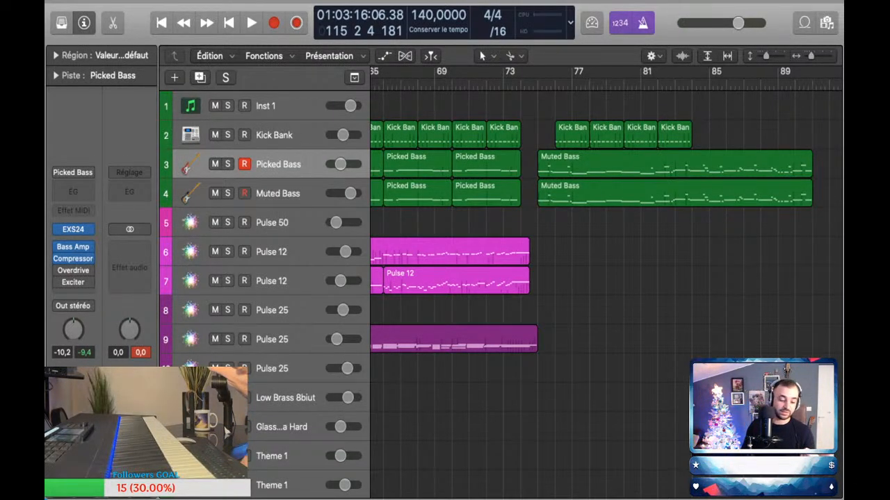
scroll(501, 292, down, 1)
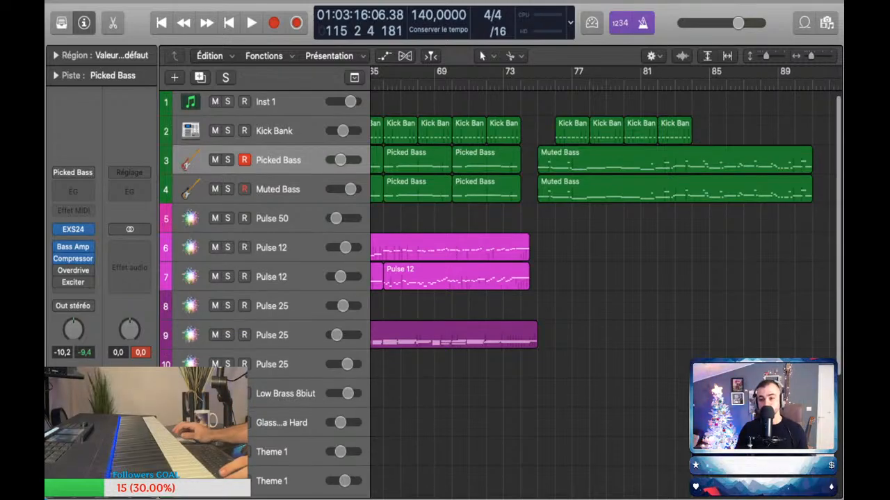
scroll(604, 278, up, 1)
scroll(605, 278, right, 5)
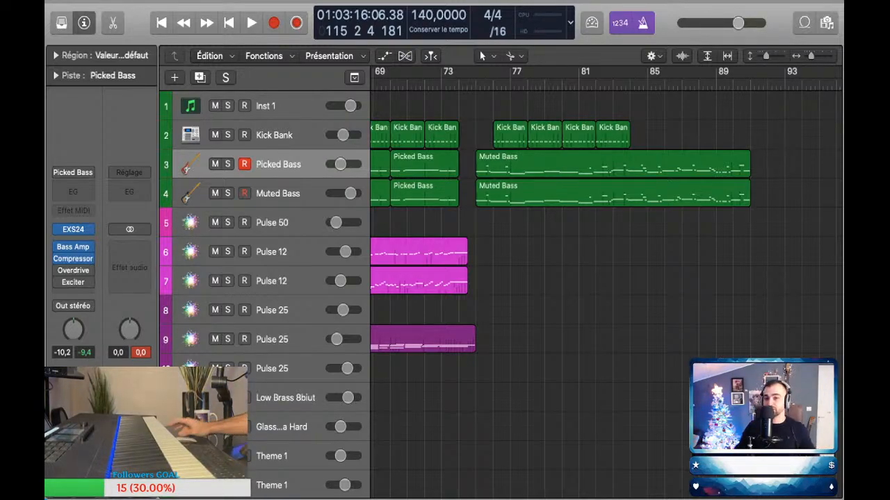
Step: Move the playhead back to bar 73 and listen to the transition into bar 75
key(space)
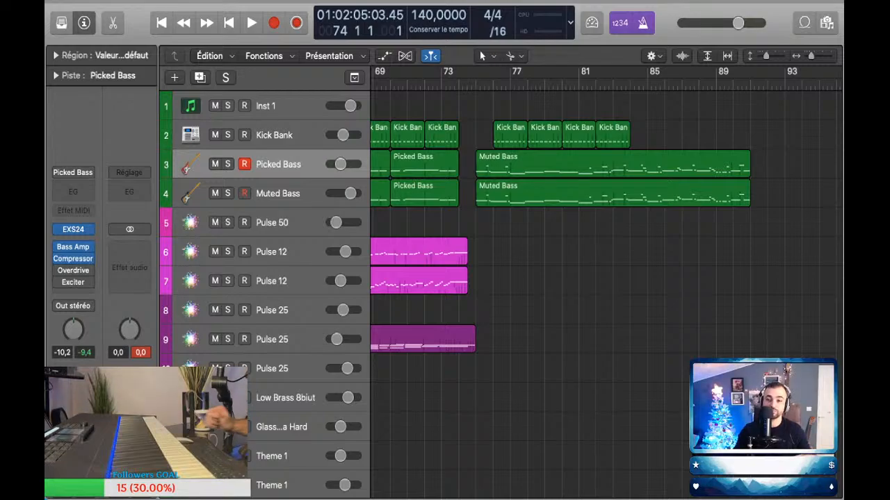
scroll(605, 209, left, 2)
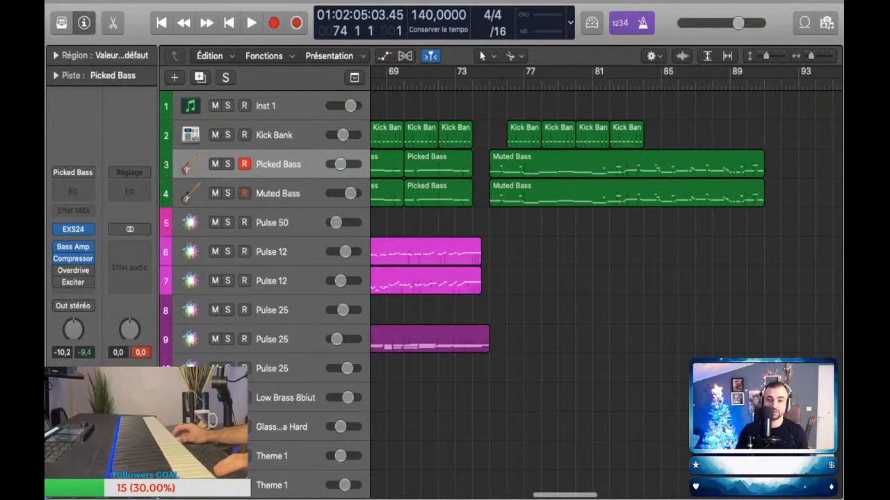
key(comma)
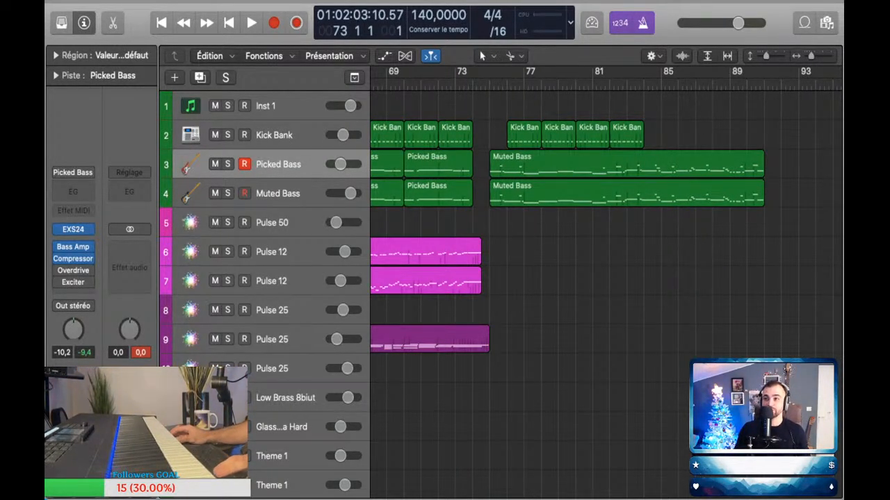
key(space)
scroll(490, 136, up, 3)
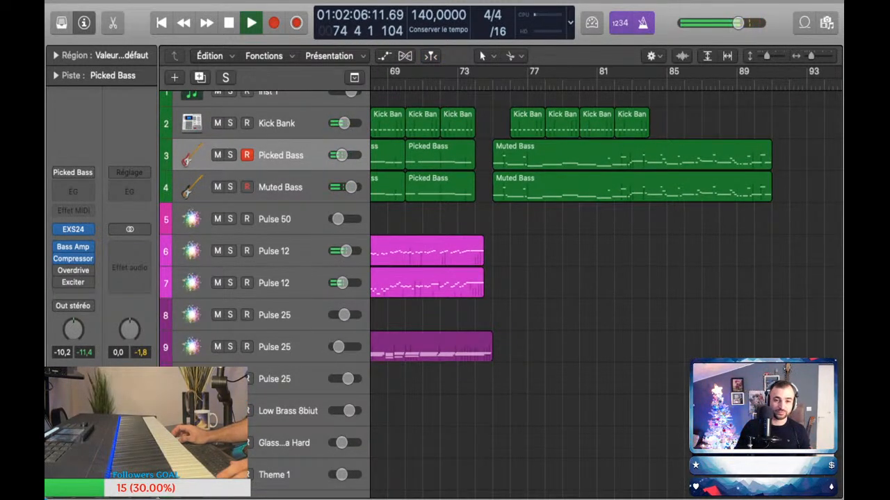
scroll(490, 209, up, 1)
key(space)
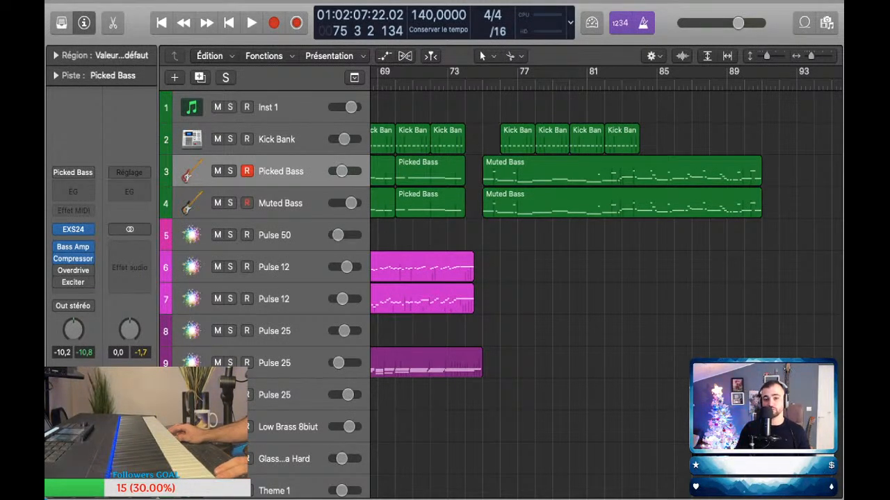
Step: Replay from bar 73 and trim the Pulse 12 regions on tracks 6 and 7 and track 9's Pulse 25 region to end at bar 74
click(447, 84)
key(space)
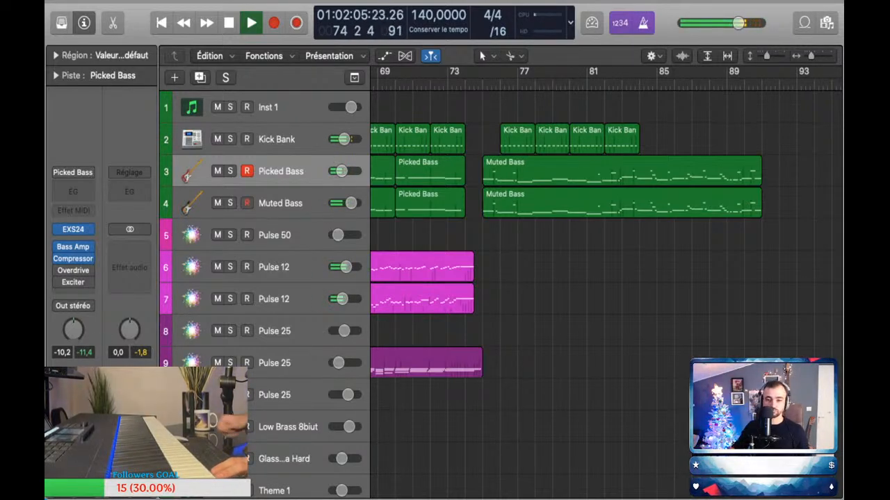
key(space)
drag(471, 275, 464, 304)
drag(477, 367, 464, 367)
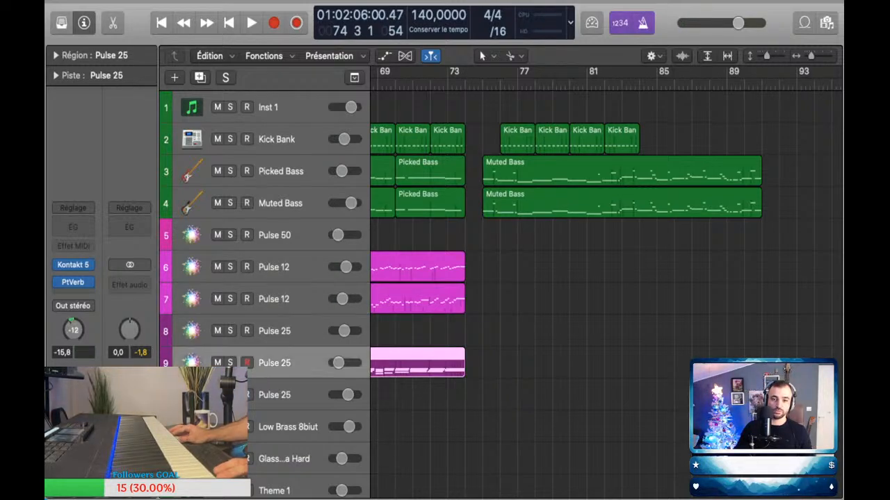
Step: Play from bar 73 with Drums Main track 16 selected and capture the played drum fill as a new region at bar 74
scroll(417, 278, down, 5)
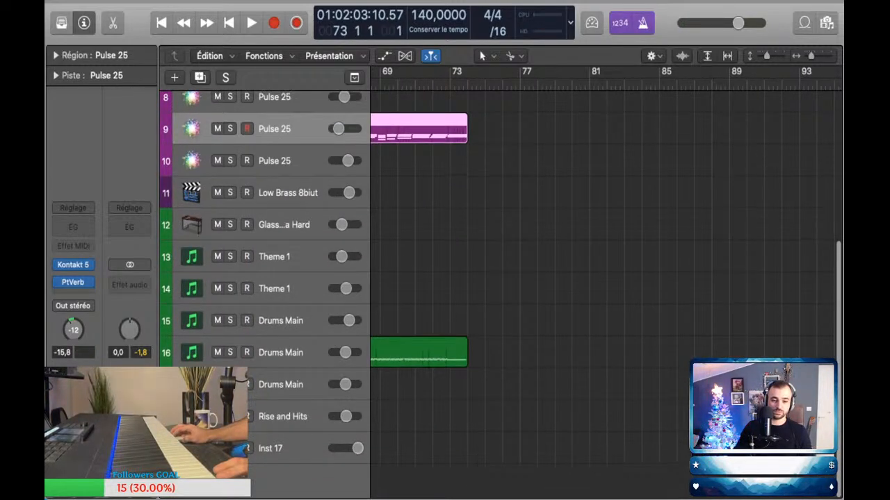
key(space)
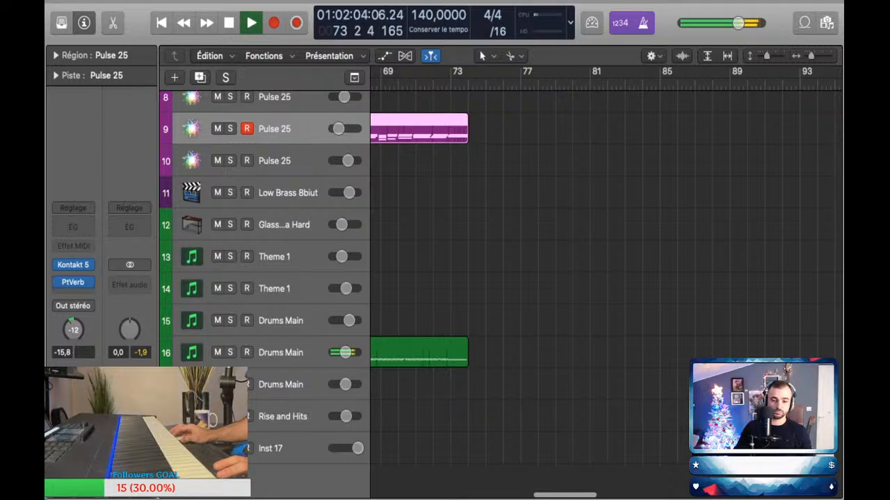
click(292, 353)
key(space)
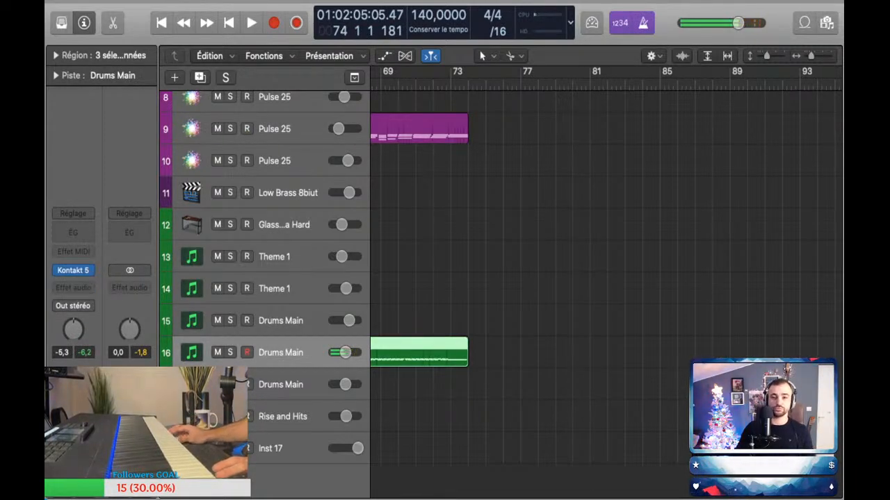
key(comma)
key(space)
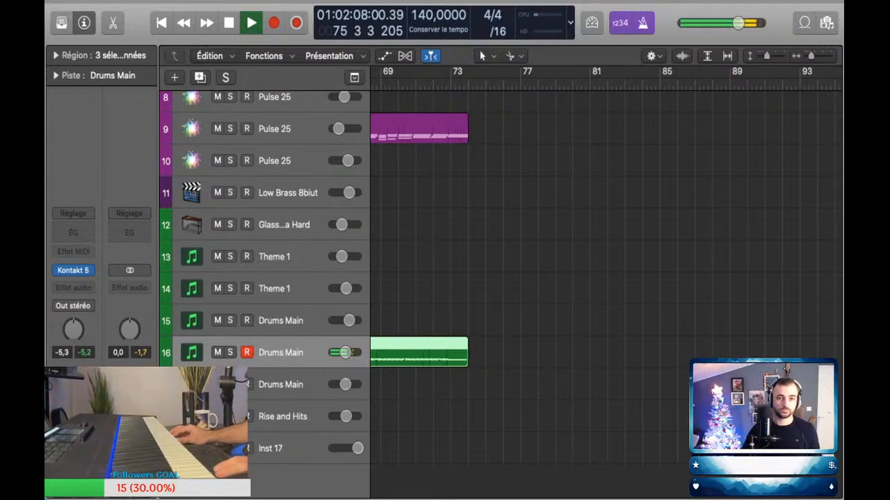
key(shift+r)
Step: Show the bar 74 fill in the piano roll, replay from bar 73 and layer four higher drum hits onto it
key(p)
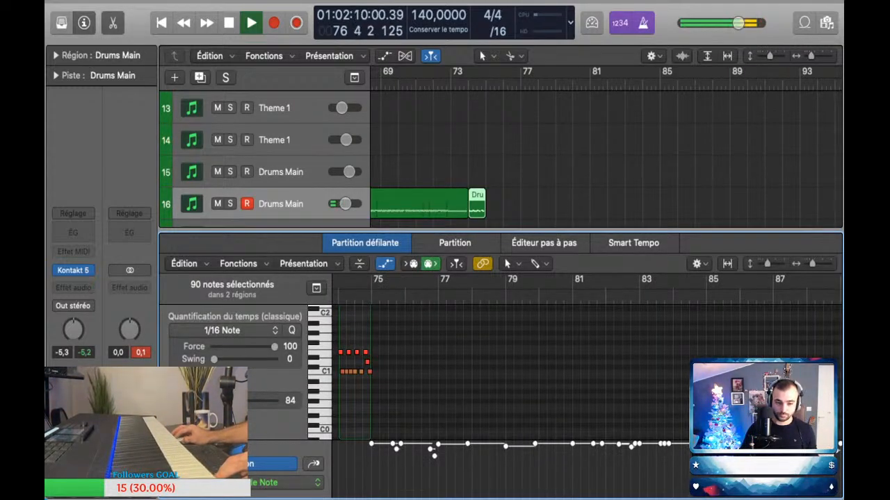
scroll(587, 372, left, 5)
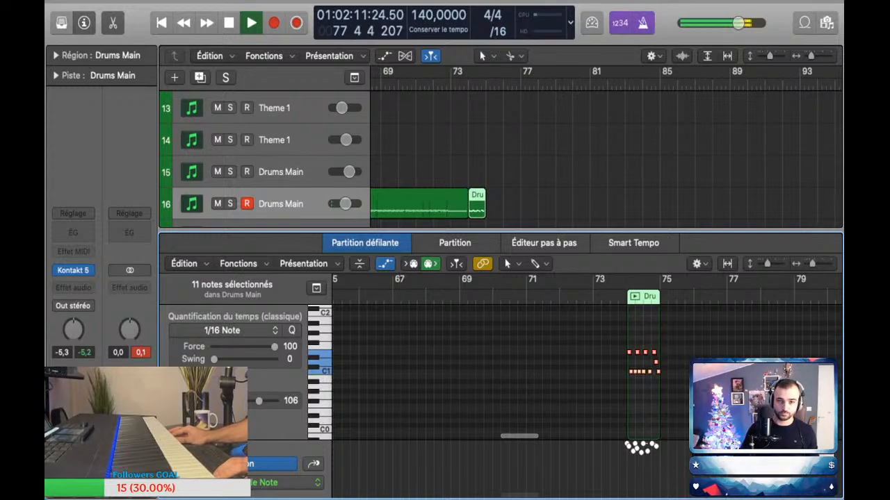
click(452, 84)
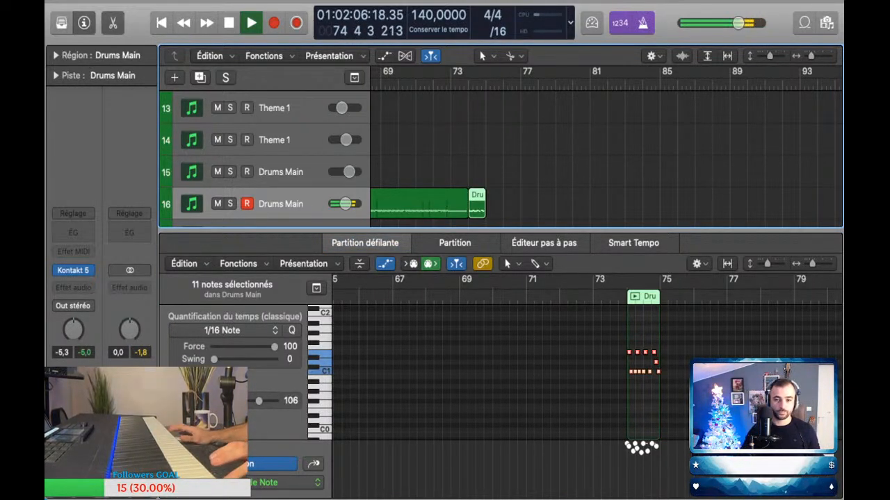
click(452, 84)
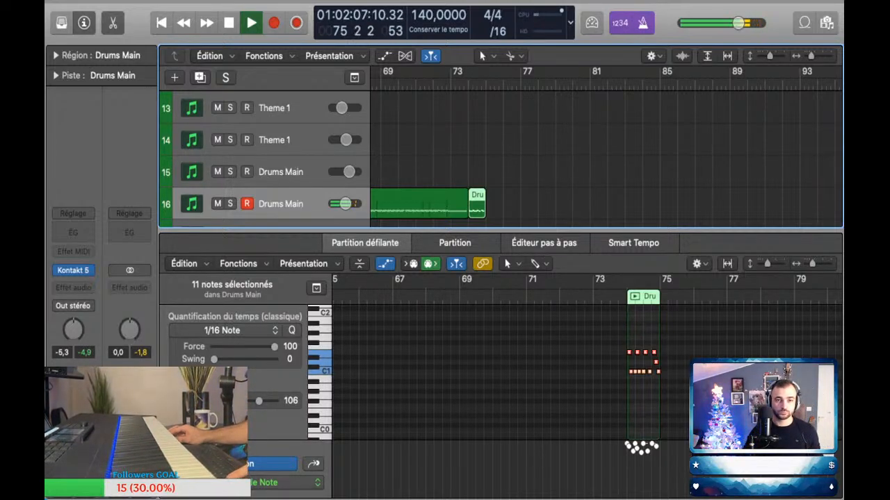
click(556, 379)
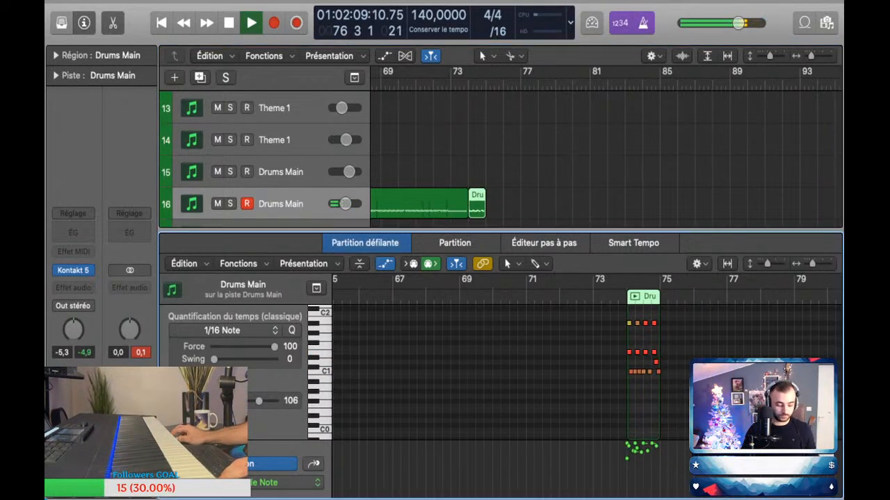
Step: Select all notes of the bar 74 drum fill, close the piano roll, zoom in on the timeline and stop playback
key(super+a)
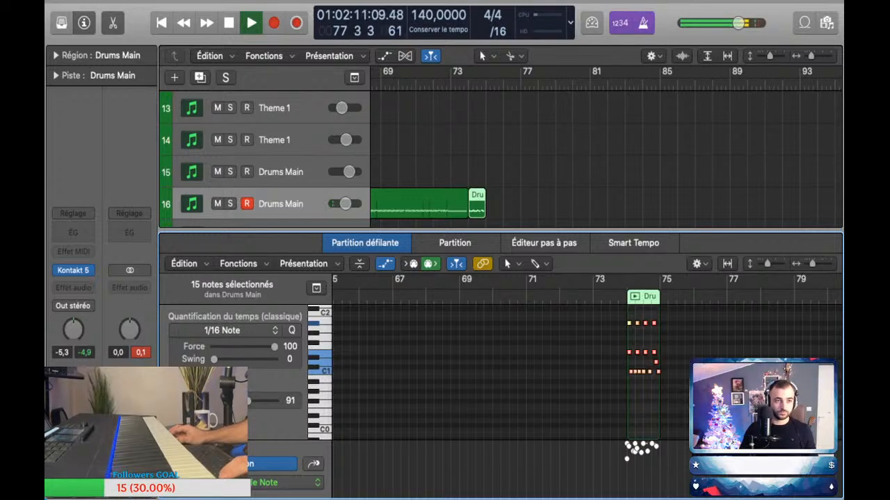
key(p)
key(super+Right)
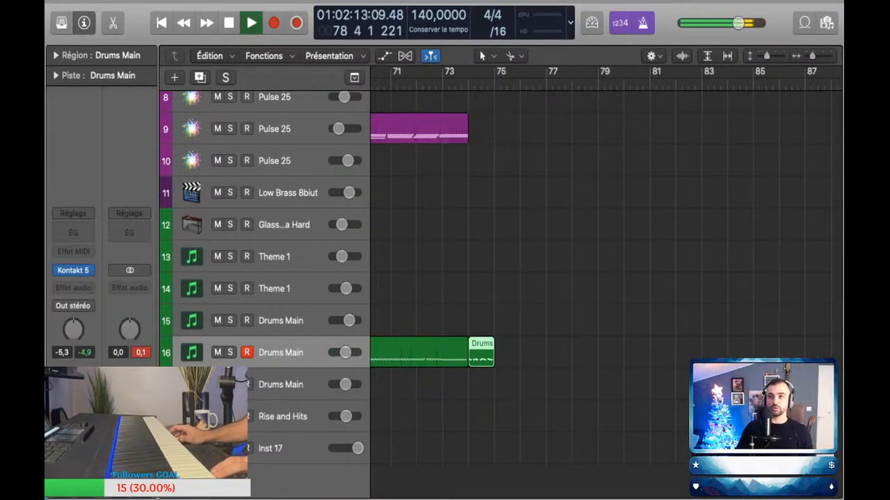
key(space)
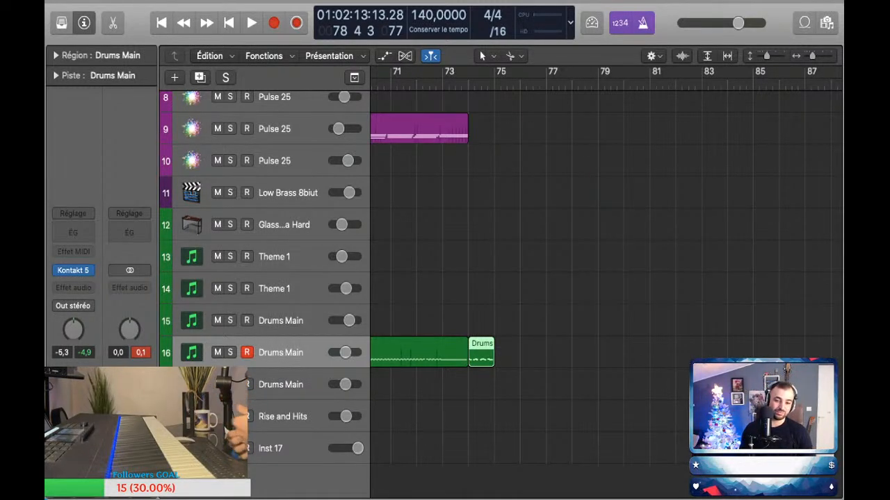
Step: Stop playback and look over all tracks from about bar 57 to past the Muted Bass regions' end
key(super+Left)
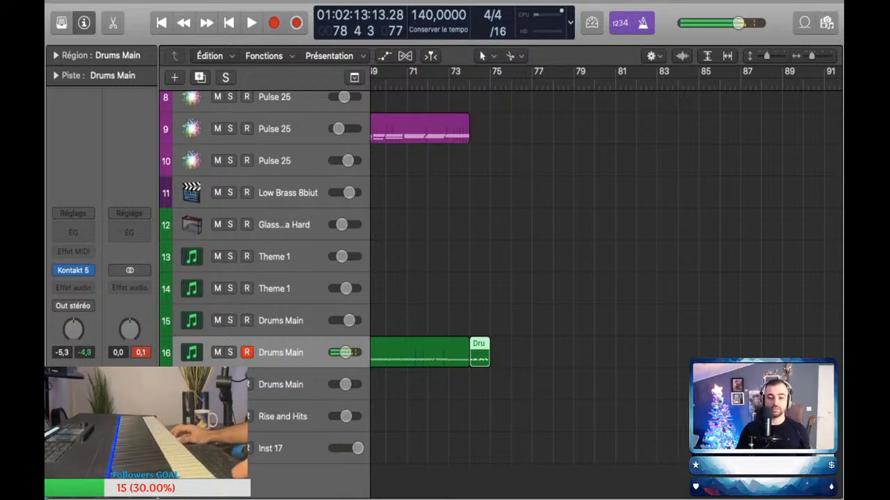
key(space)
scroll(501, 278, up, 2)
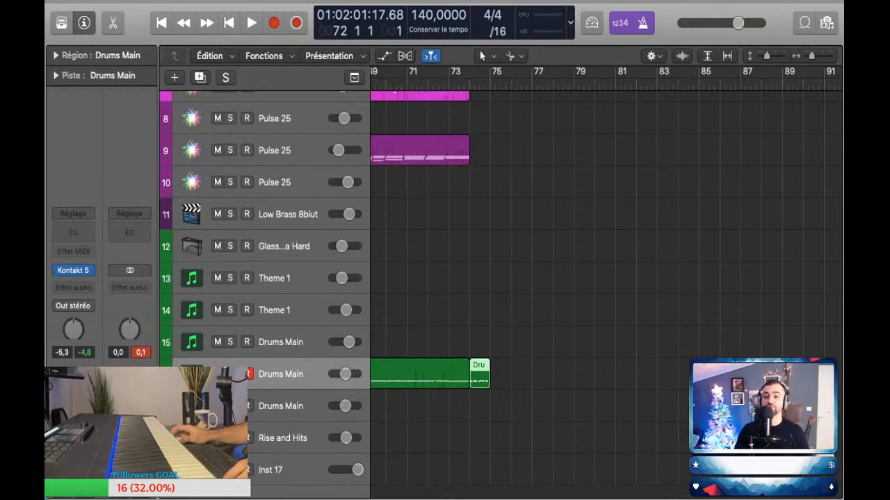
scroll(547, 358, down, 2)
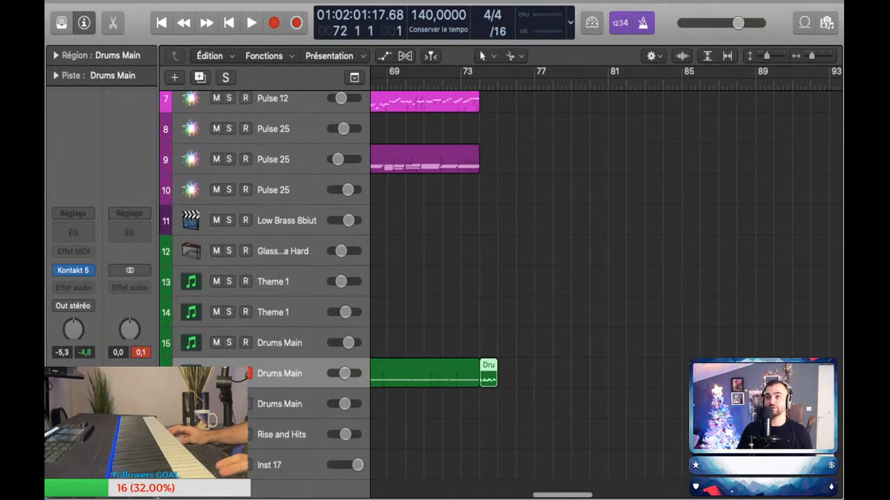
scroll(547, 279, left, 2)
scroll(547, 278, up, 2)
scroll(547, 278, down, 5)
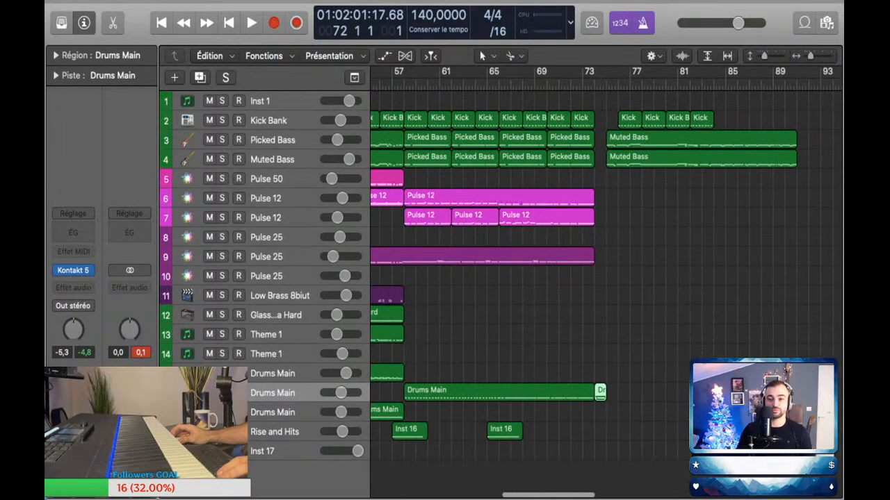
scroll(533, 334, up, 5)
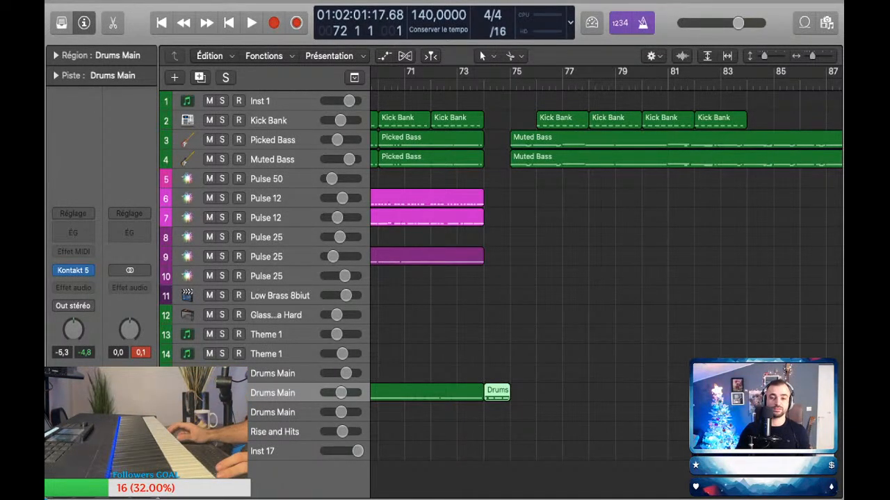
scroll(488, 334, down, 1)
scroll(489, 334, down, 5)
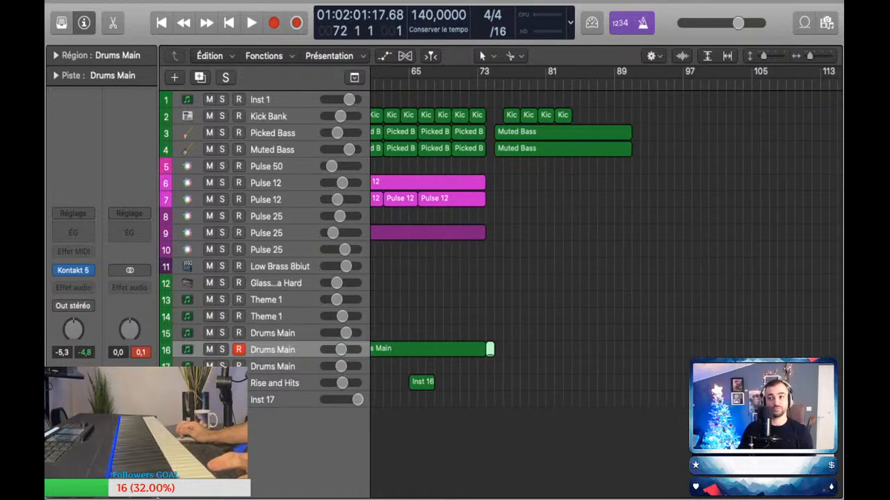
scroll(488, 334, right, 1)
scroll(488, 334, right, 2)
Step: Play the transition from bar 72 with the view centred on the drum fill at bar 74
key(space)
scroll(489, 334, up, 5)
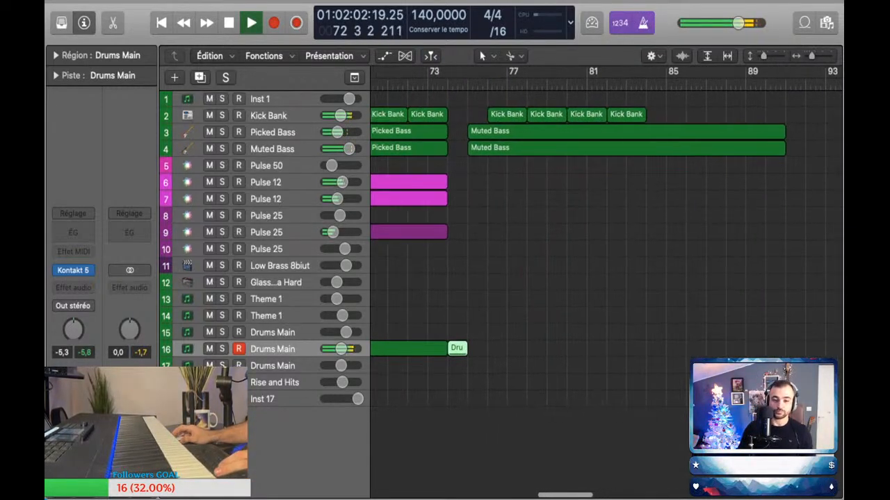
scroll(549, 333, up, 5)
scroll(549, 334, down, 4)
scroll(550, 334, up, 2)
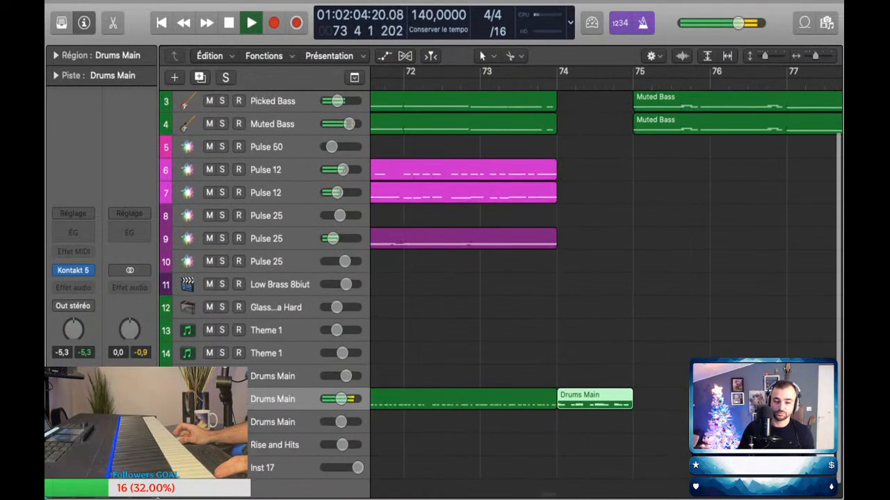
Step: Select Rise and Hits track 18, replay the transition and capture the played hit as a new region at bar 74
click(275, 448)
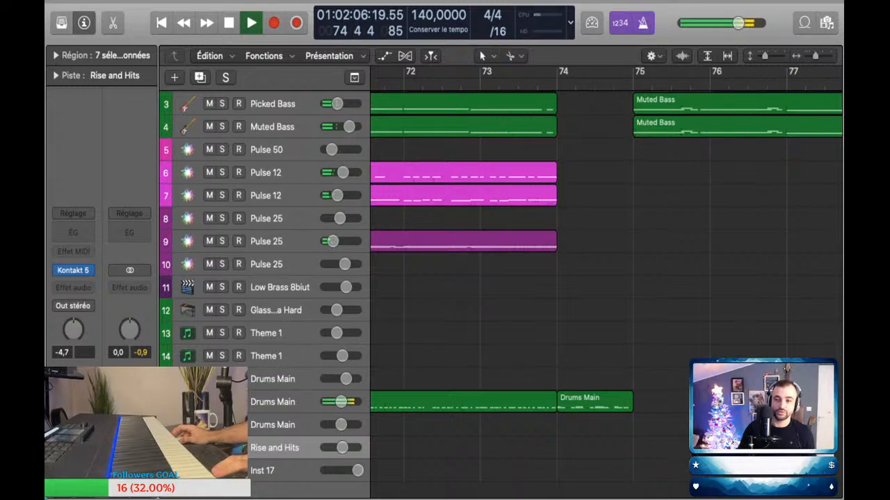
key(space)
key(comma)
key(comma)
key(space)
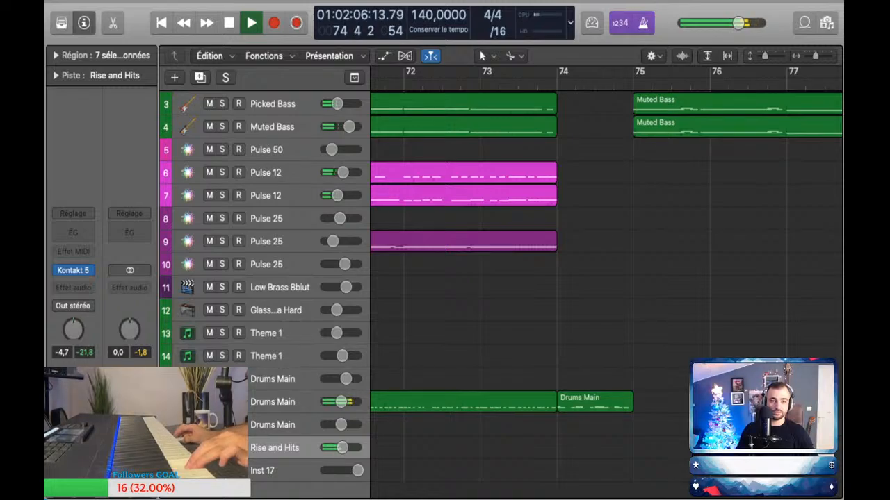
key(shift+r)
key(space)
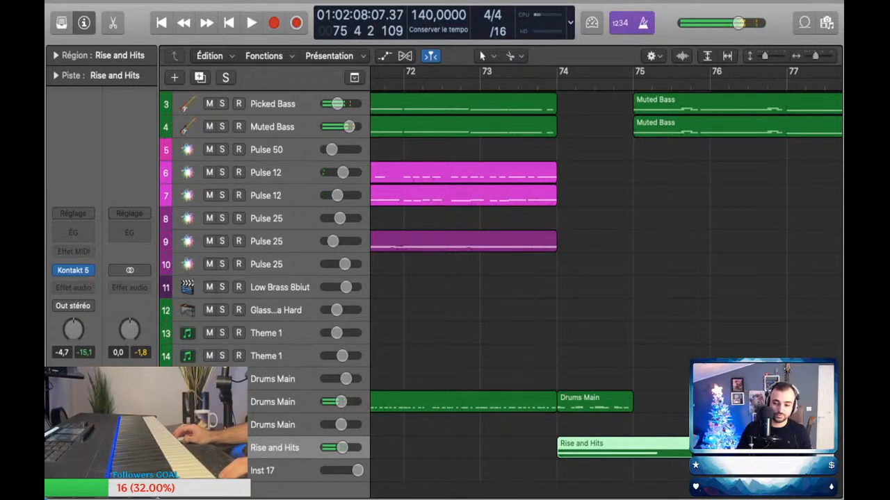
Step: Check the notes of the new Rise and Hits region in the piano roll and close it again
key(e)
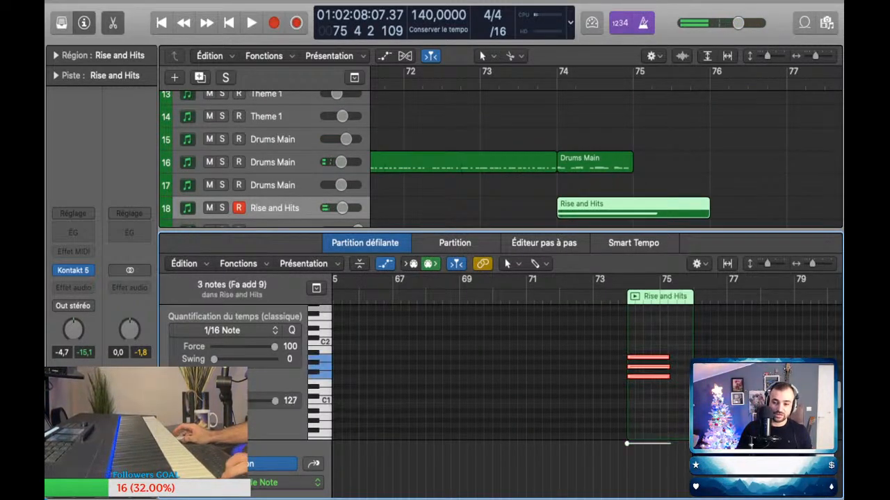
key(e)
scroll(699, 292, down, 5)
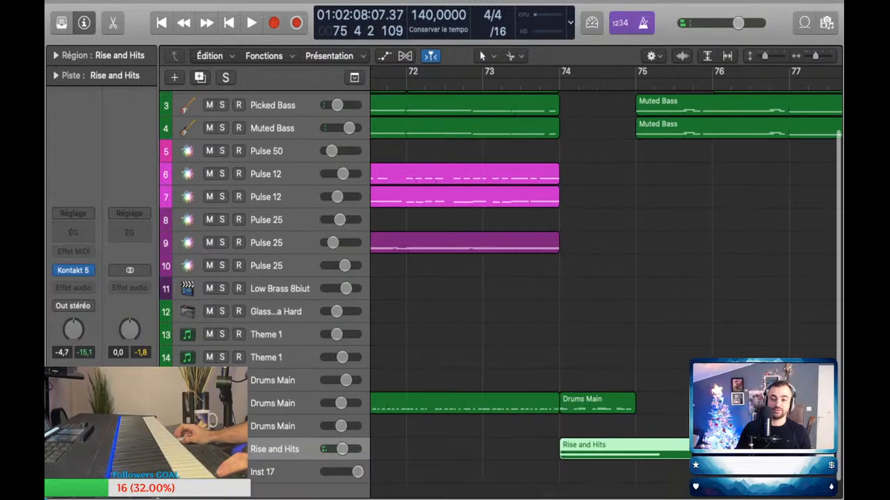
scroll(705, 292, down, 5)
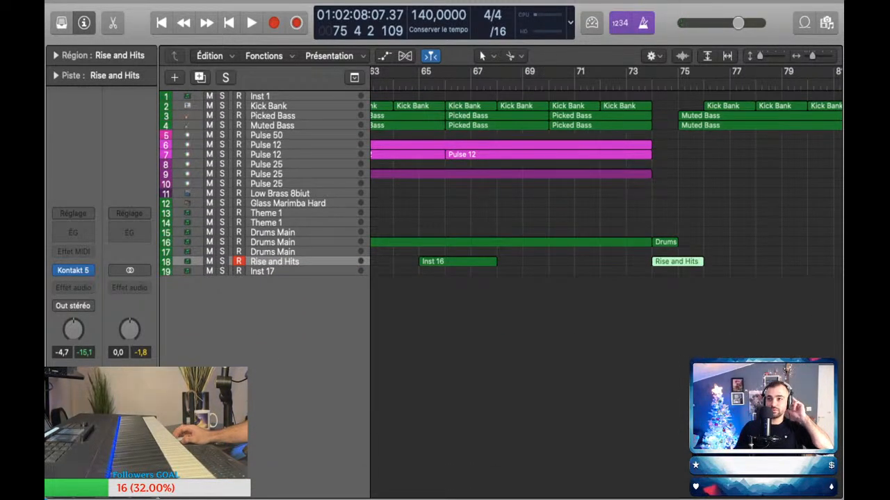
Step: Move the playhead back to bar 73 and select Theme 1 track 13 to try its sound for the new section
key(comma)
key(comma)
key(comma)
click(266, 213)
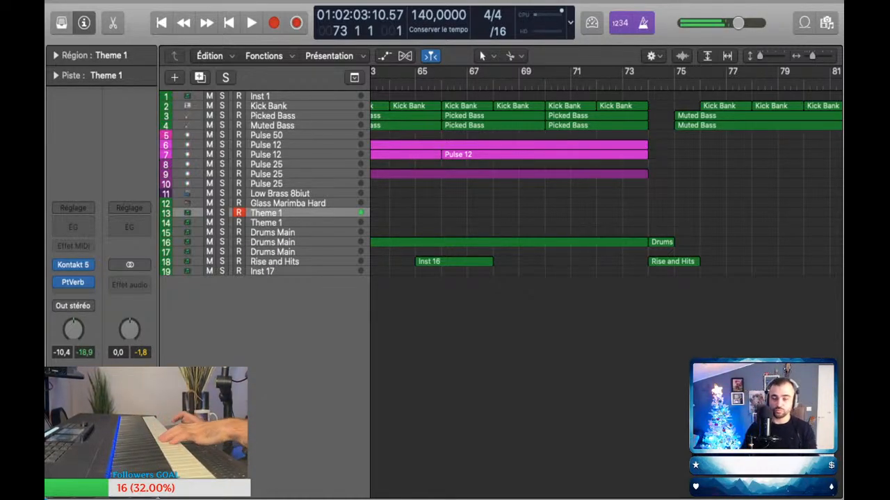
scroll(605, 187, right, 5)
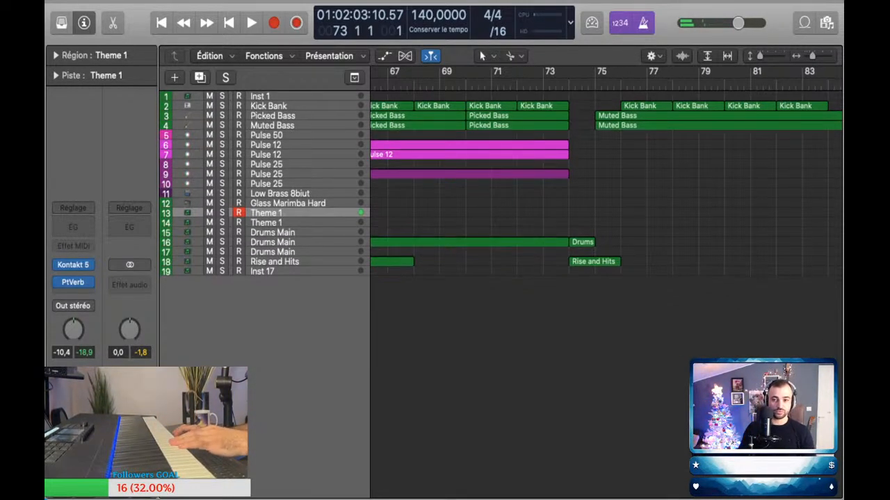
scroll(605, 195, up, 5)
scroll(604, 195, down, 1)
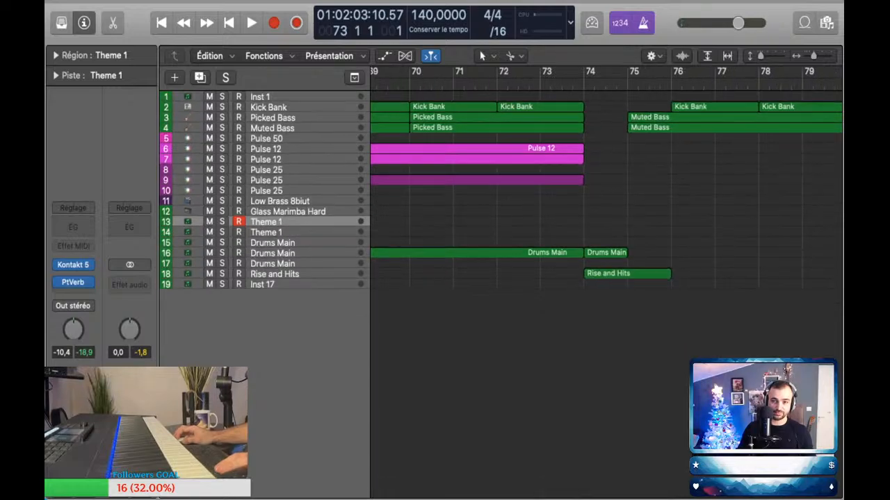
scroll(605, 195, up, 1)
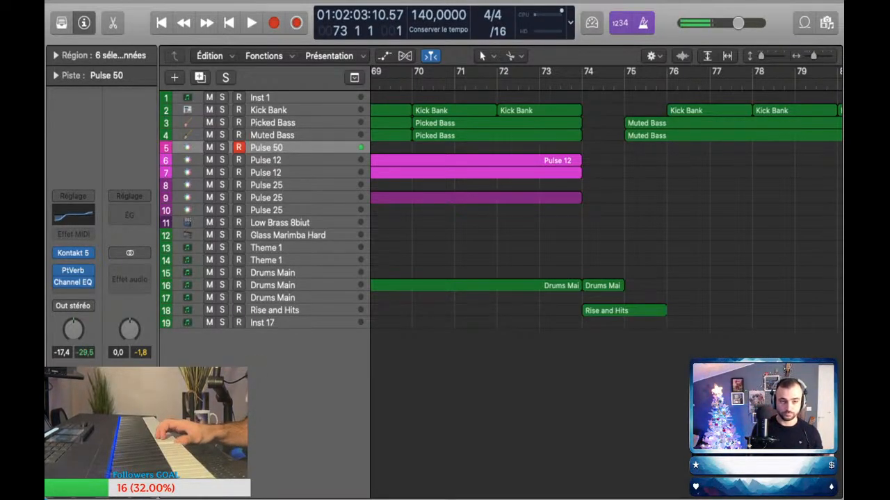
Step: Audition the Pulse 50, Pulse 12, Theme 1 and Pulse 25 sounds on tracks 5, 6, 13, 7 and 8
key(Down)
key(Up)
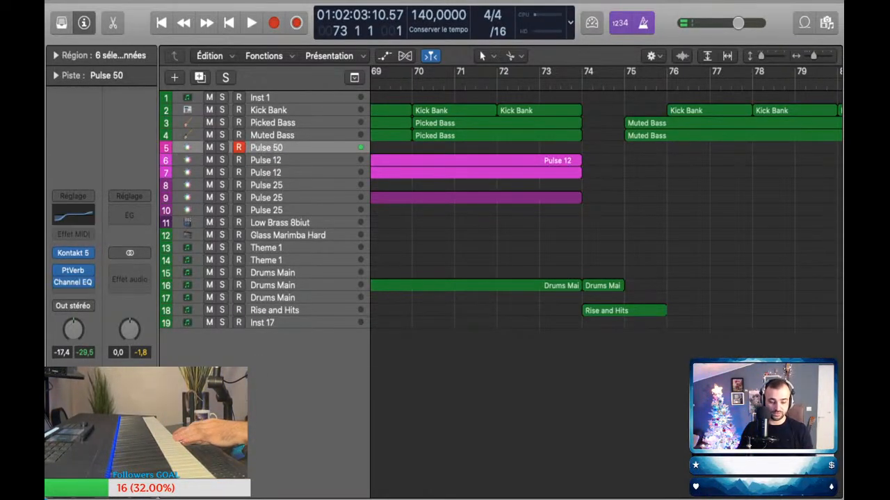
key(Down)
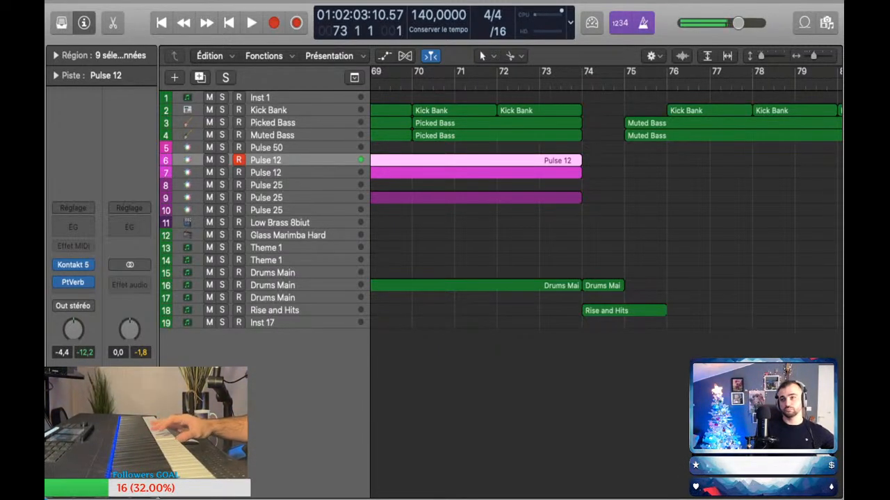
click(279, 248)
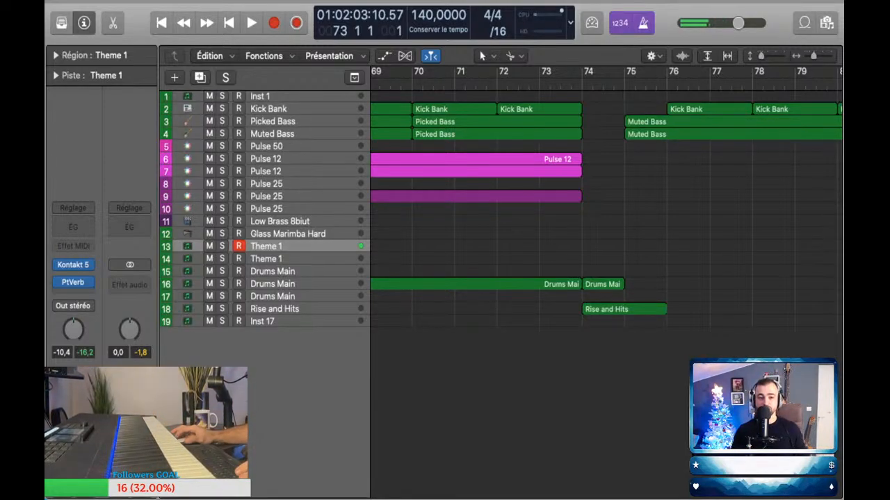
click(278, 172)
scroll(278, 172, left, 1)
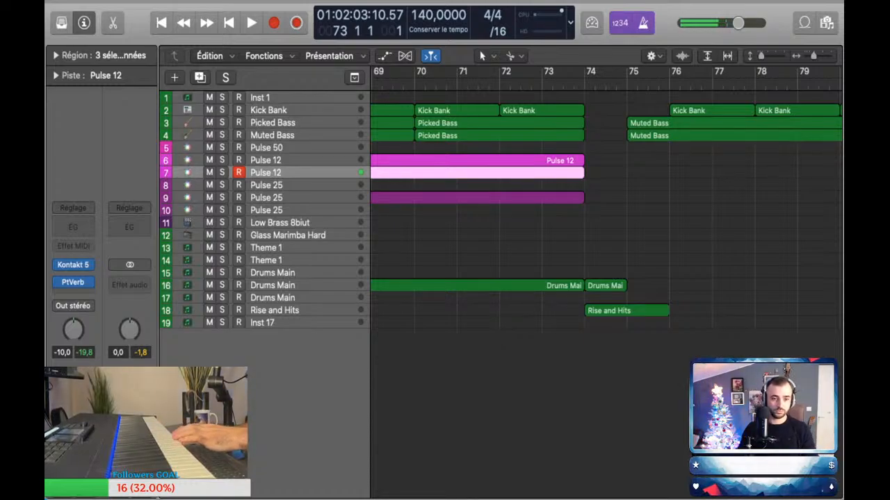
key(Down)
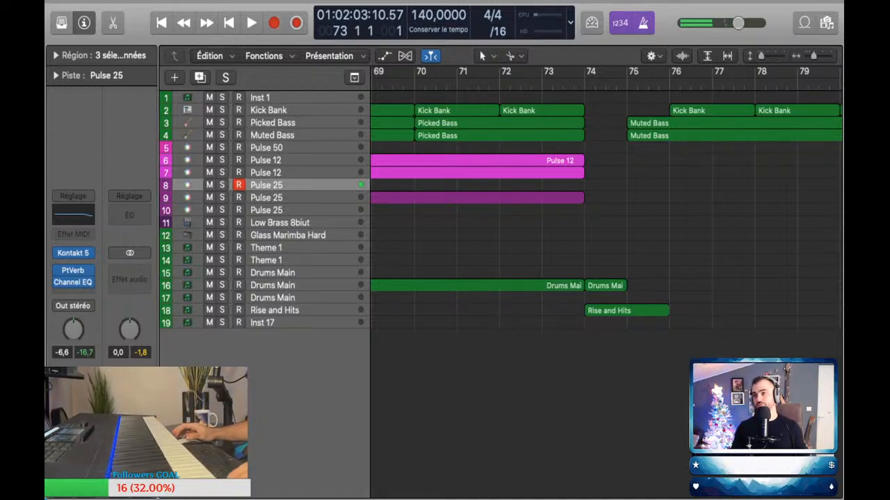
scroll(595, 209, down, 2)
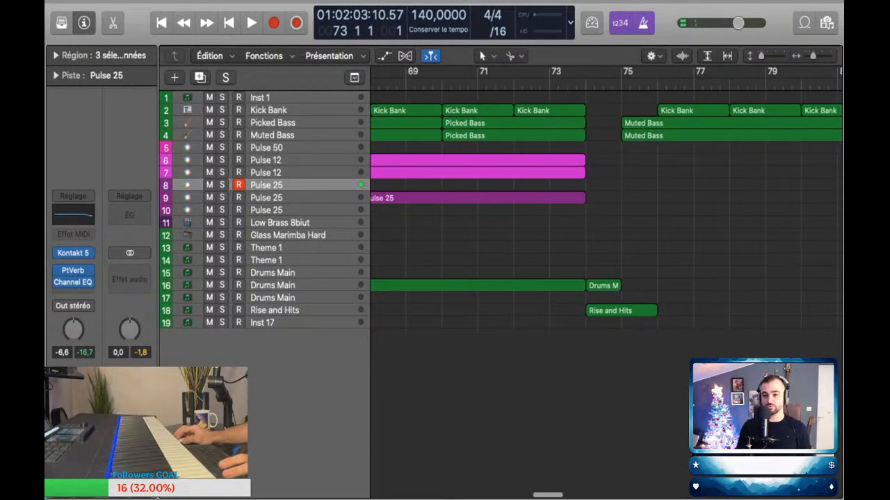
scroll(594, 209, down, 1)
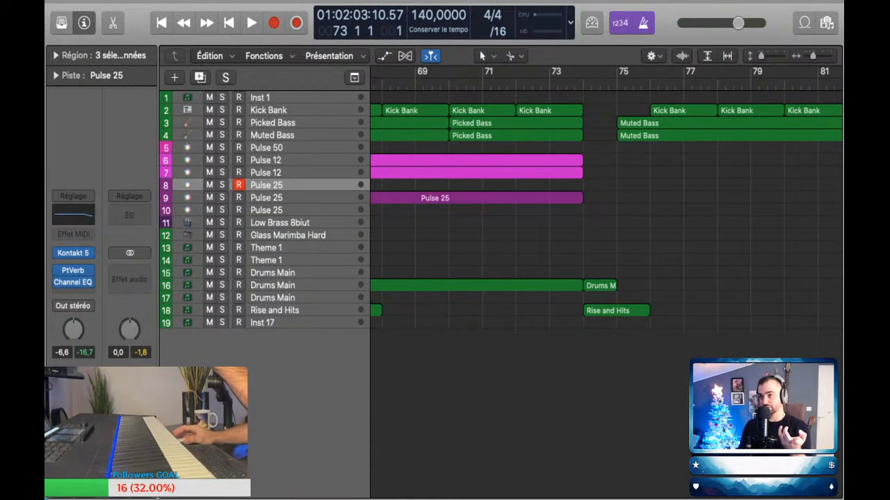
scroll(594, 209, left, 2)
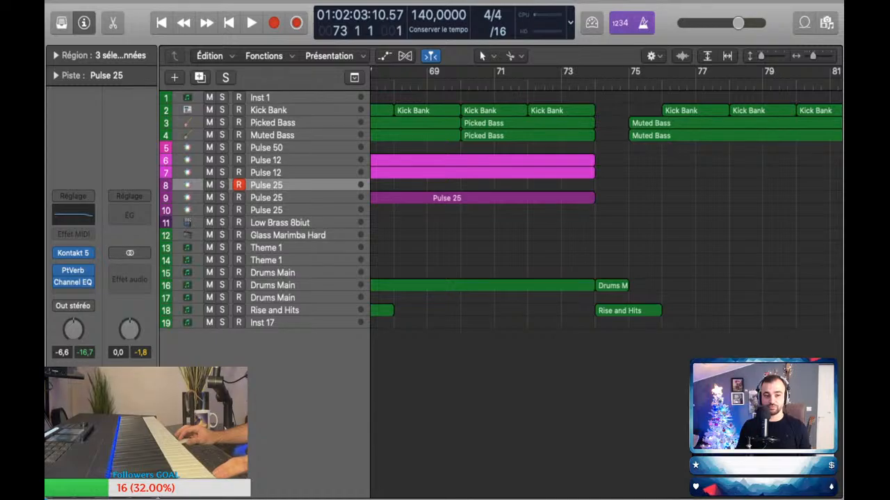
Step: Play from bar 73 with Theme 1 track 13 selected and capture the played melody as a new region from bar 74
click(278, 248)
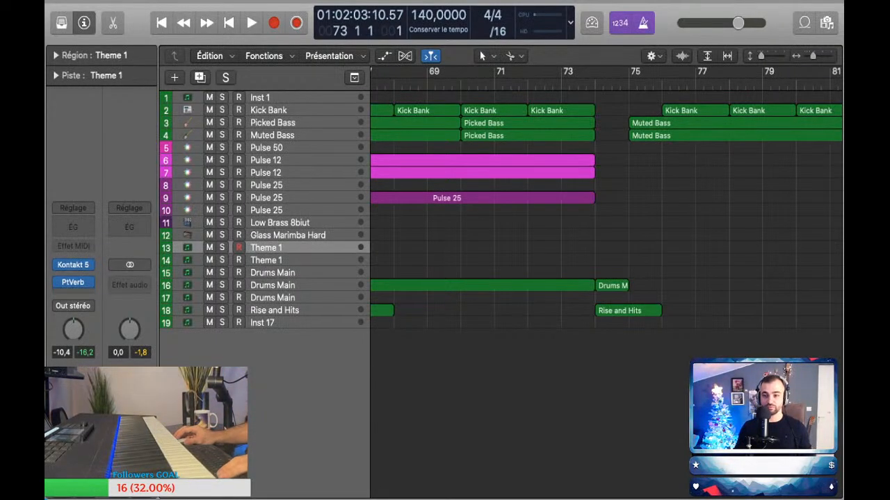
scroll(594, 208, down, 5)
key(space)
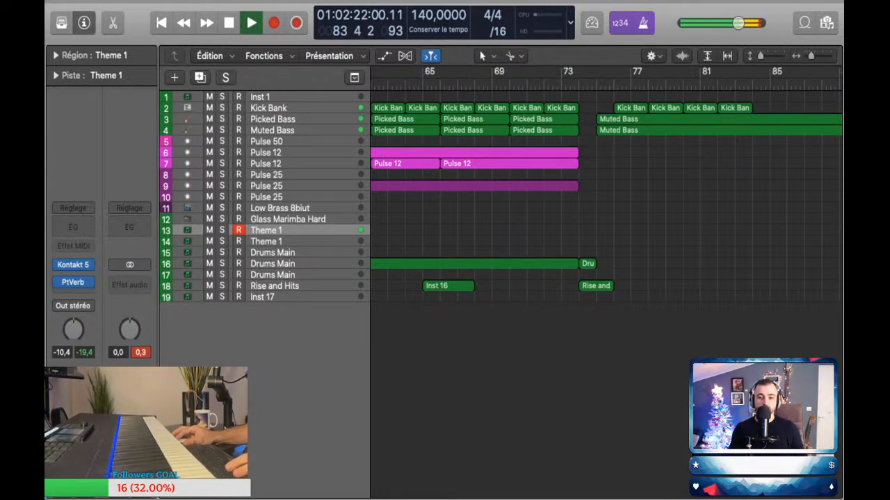
key(shift+r)
key(space)
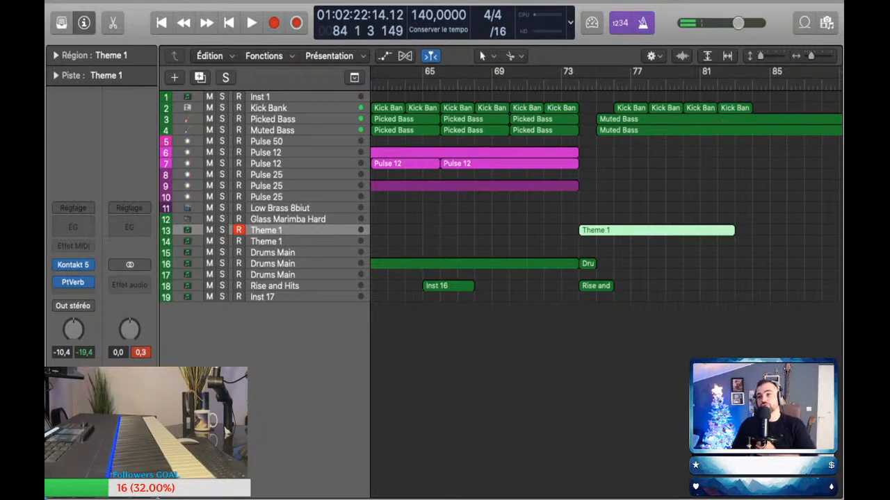
Step: Compare the Pulse 25 sounds of tracks 8 and 10 and leave track 8 selected for playing
scroll(591, 230, up, 5)
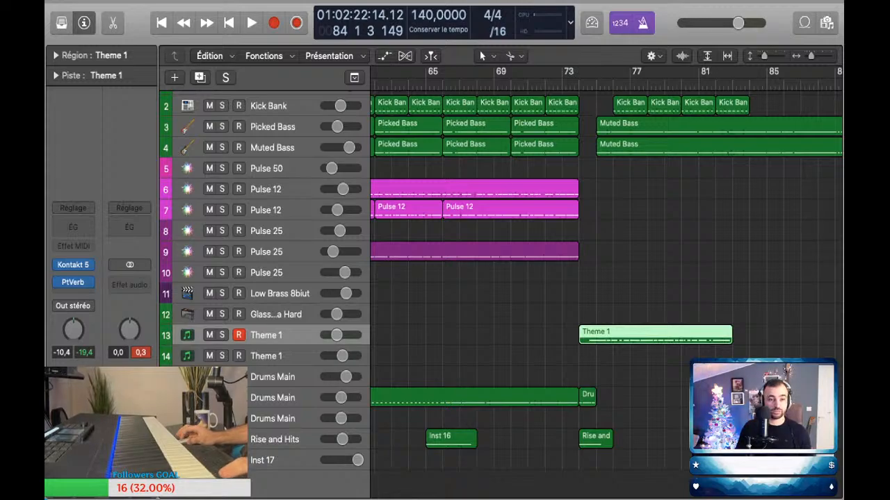
click(267, 230)
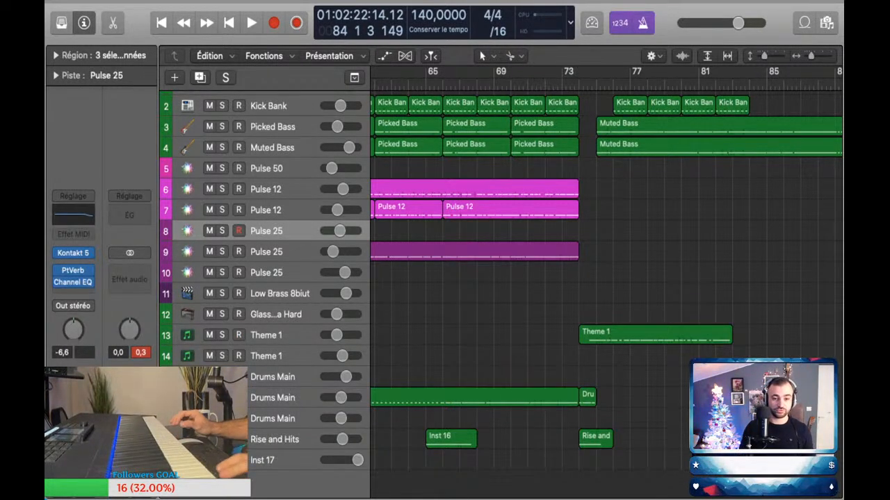
click(267, 273)
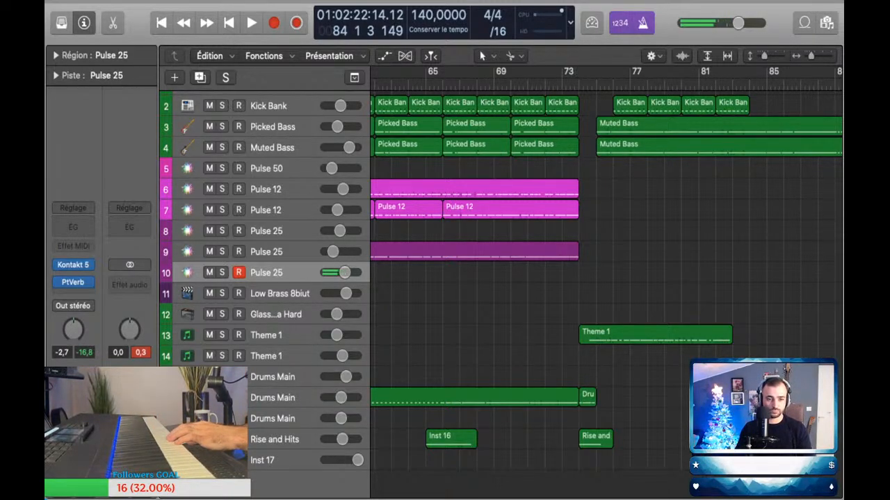
click(267, 231)
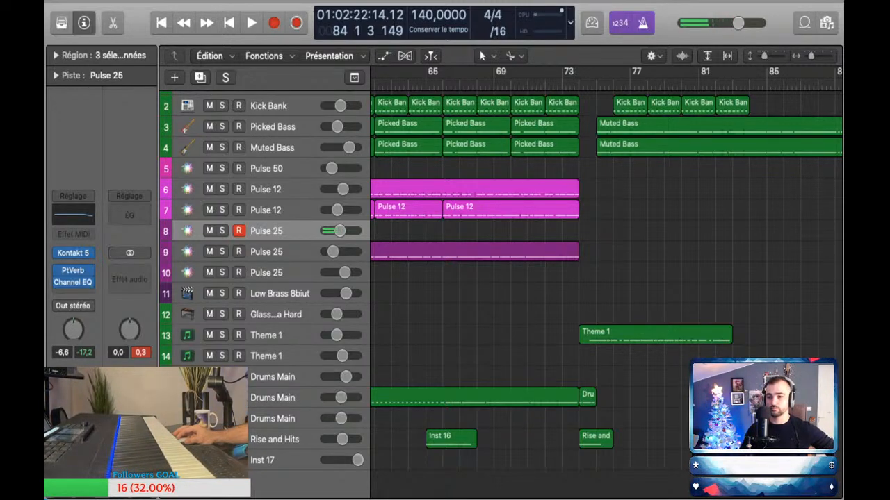
Step: Play back from before bar 82 and capture the played melody as a Pulse 25 region on track 8 spanning bars 82 to 91
key(comma)
key(comma)
key(space)
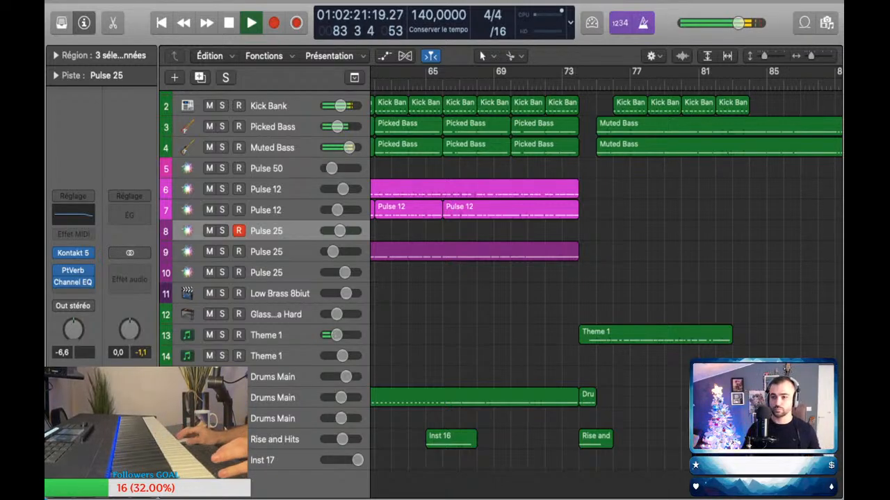
key(comma)
key(comma)
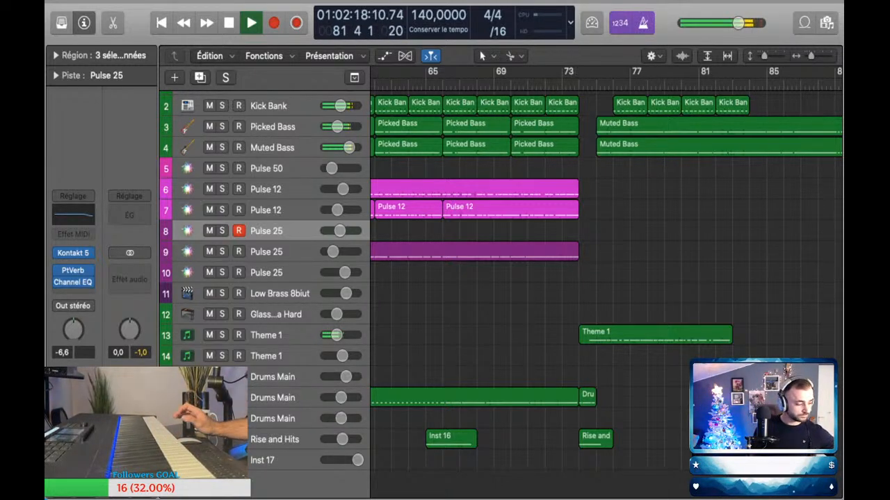
key(comma)
key(comma)
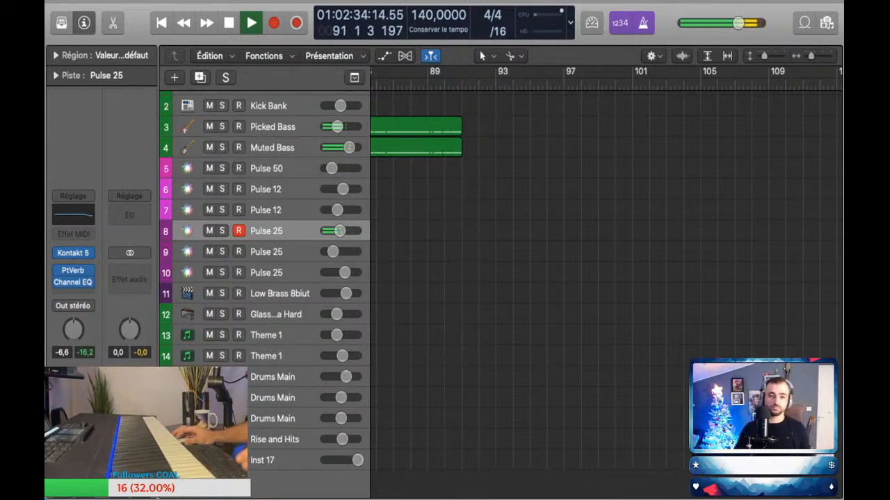
key(shift+r)
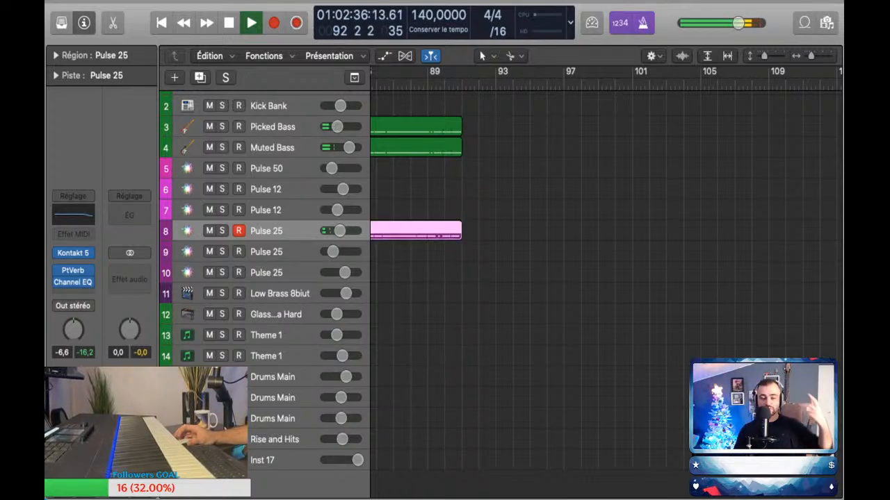
scroll(584, 229, left, 5)
scroll(584, 229, up, 3)
scroll(584, 230, left, 2)
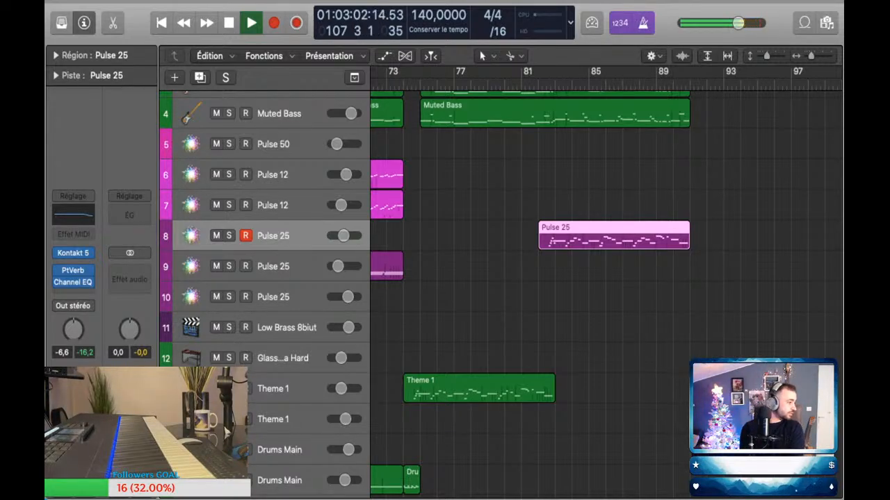
key(space)
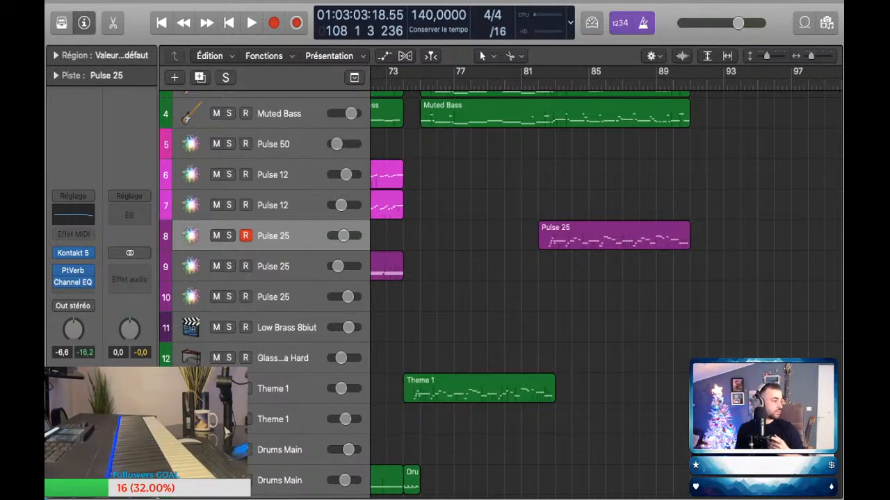
Step: Play the new section from around bar 74 to review the Theme 1 melody against the bass and kick
scroll(612, 239, down, 5)
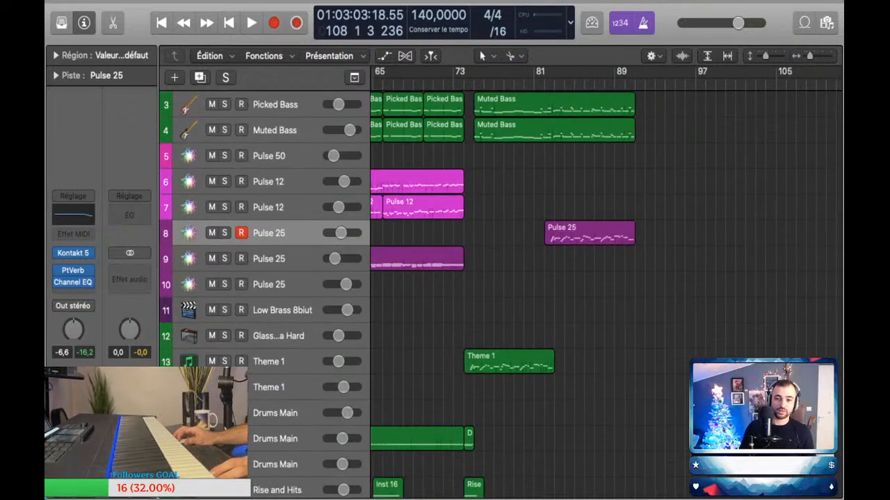
click(592, 84)
key(space)
key(space)
scroll(626, 240, up, 3)
scroll(625, 239, right, 3)
key(space)
key(space)
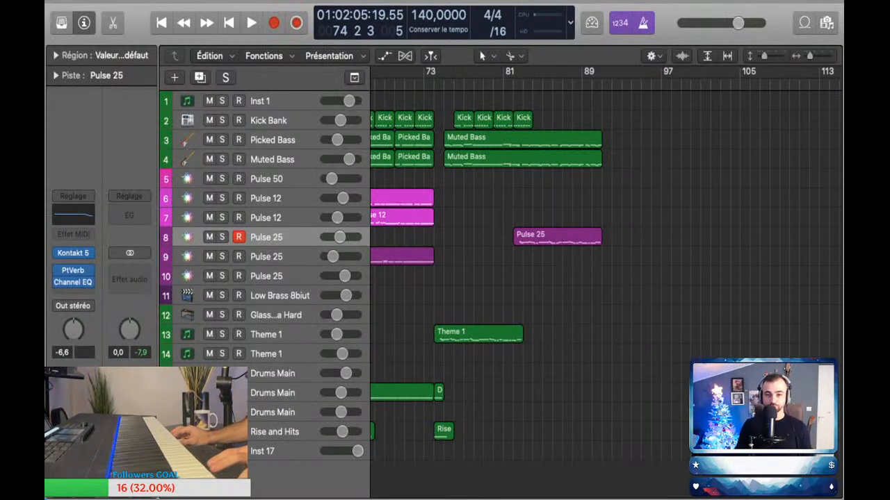
key(comma)
key(space)
key(super+Down)
key(super+Right)
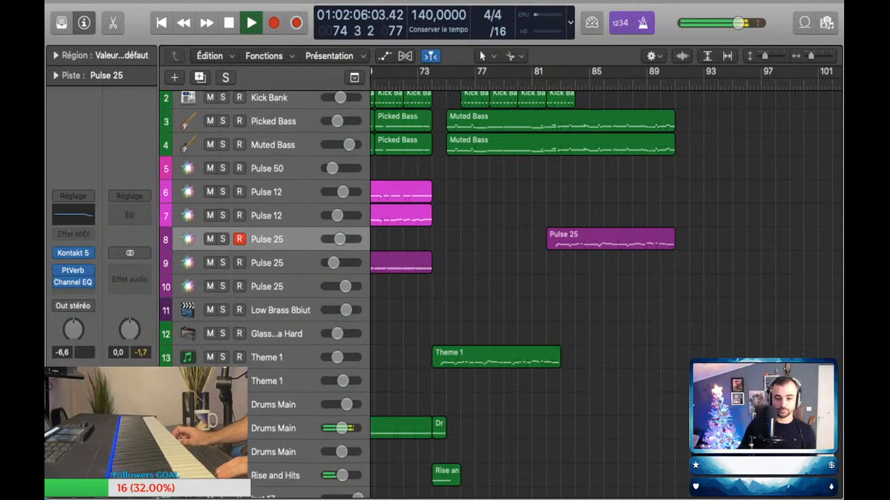
key(super+Up)
key(super+Right)
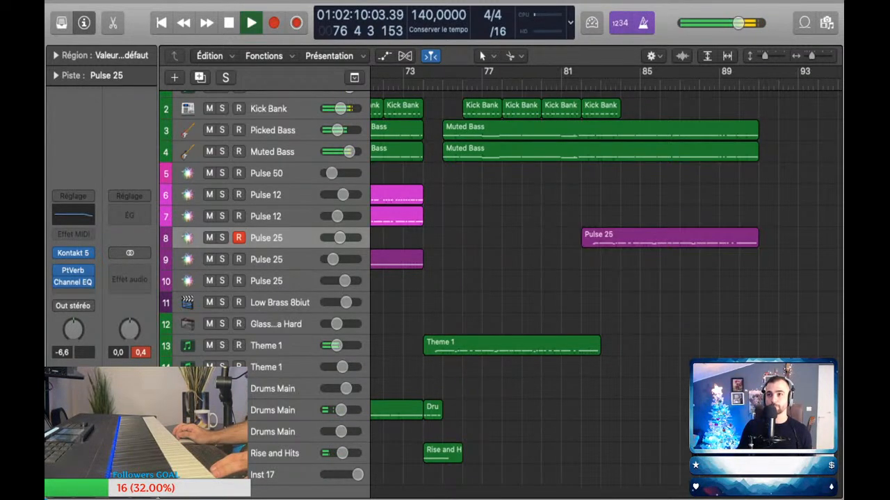
key(super+Right)
key(super+Down)
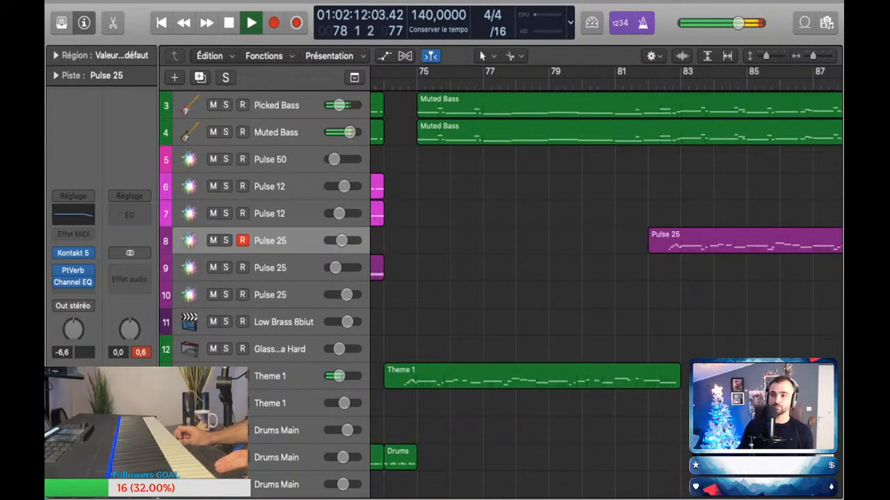
key(space)
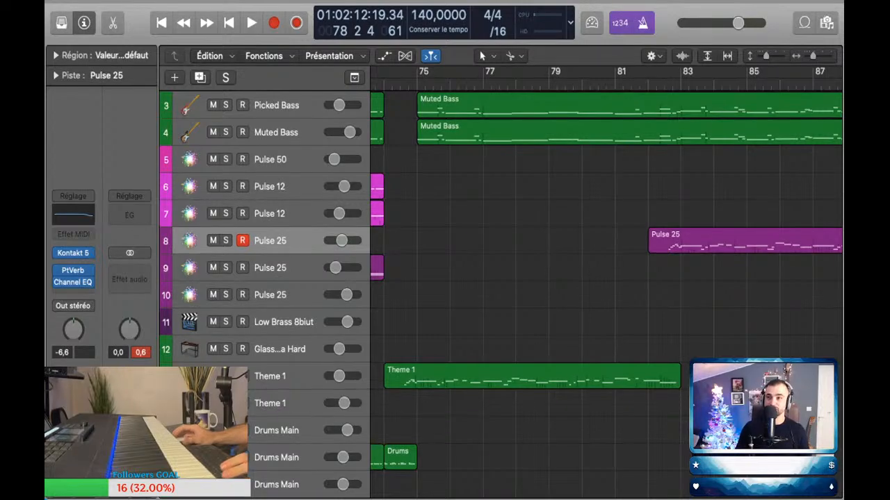
Step: Copy the first Kick Bank region one bar earlier so the kick pattern starts at bar 75
scroll(605, 278, left, 3)
key(space)
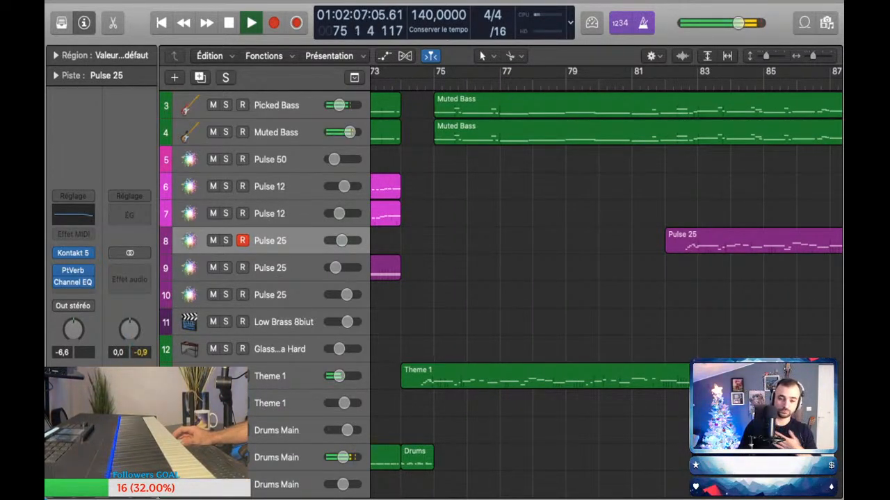
scroll(604, 278, left, 3)
scroll(518, 278, up, 2)
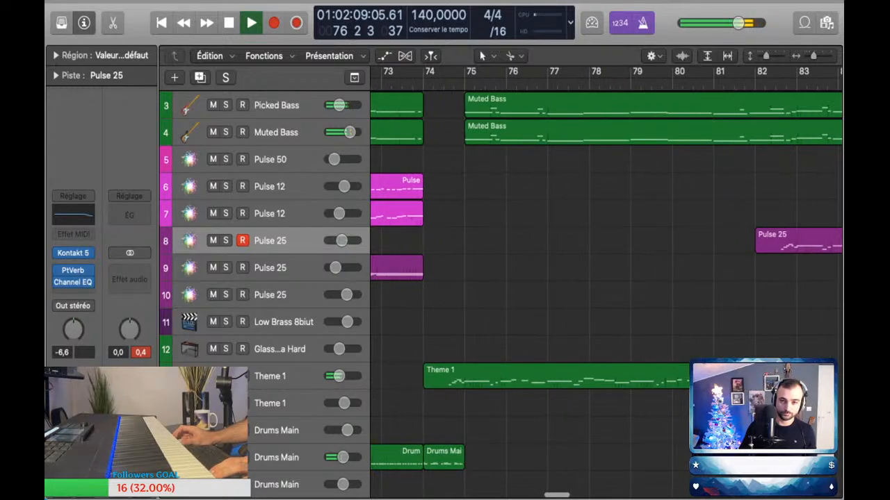
key(space)
scroll(542, 278, up, 3)
click(543, 132)
drag(543, 131, 501, 132)
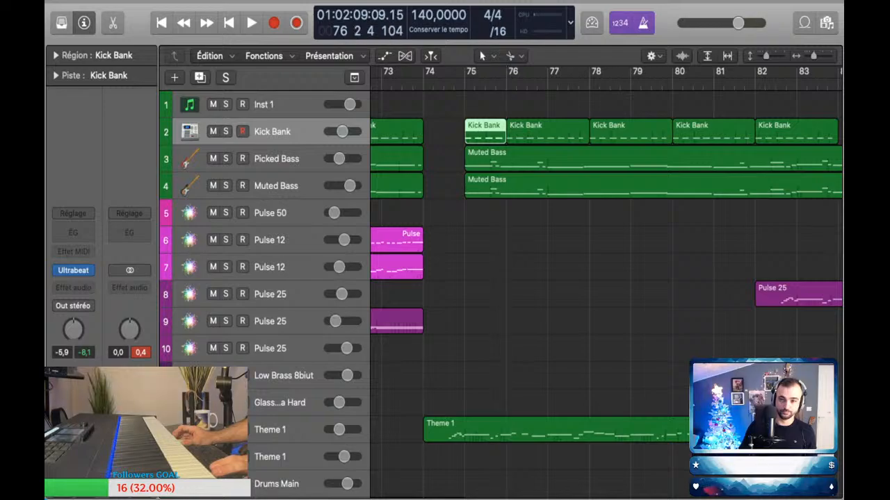
Step: Try to merge the first two Kick Bank regions after bar 75 and undo the change
scroll(605, 278, down, 3)
key(space)
scroll(605, 278, up, 3)
key(super+Left)
key(super+Left)
scroll(604, 278, right, 3)
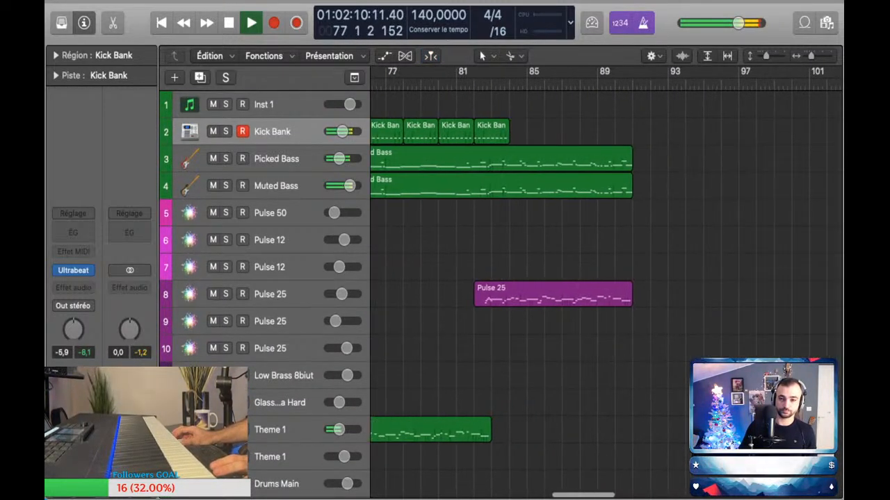
scroll(605, 278, left, 6)
click(555, 131)
scroll(605, 278, right, 4)
drag(700, 124, 533, 139)
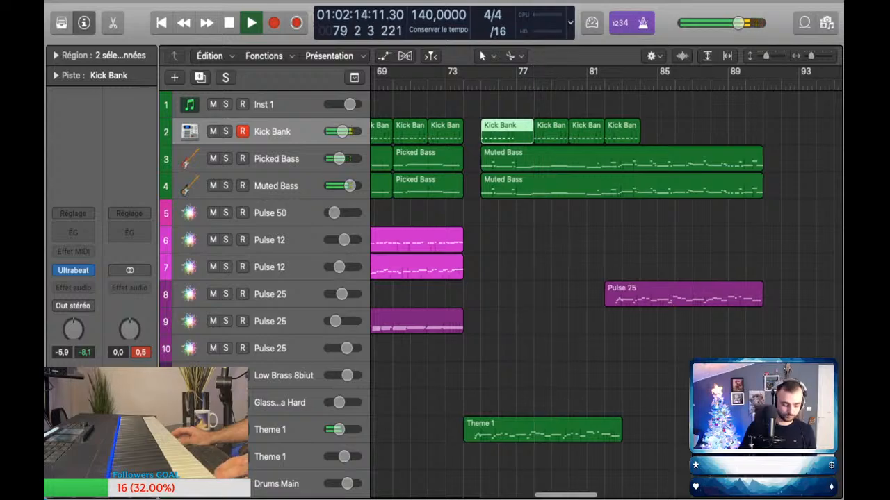
key(super+z)
Step: Select the four Kick Bank regions from bar 76 and repeat them once to continue the pattern to bar 92
drag(683, 132, 517, 131)
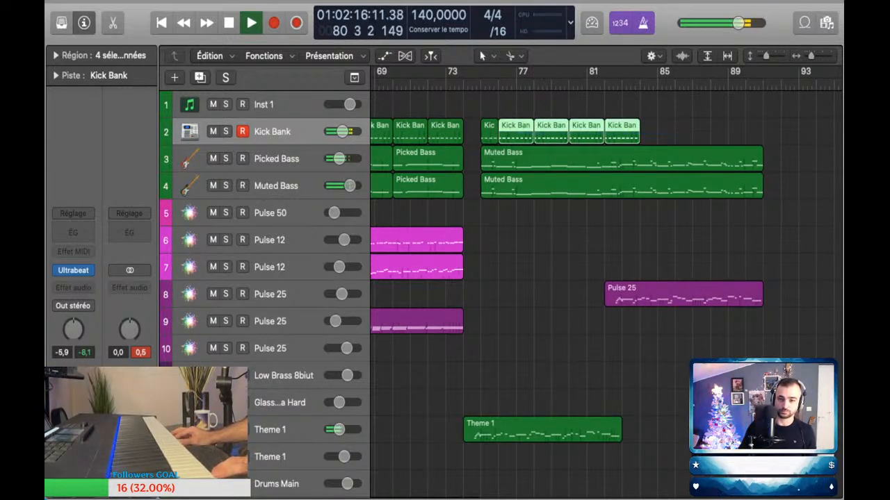
key(super+r)
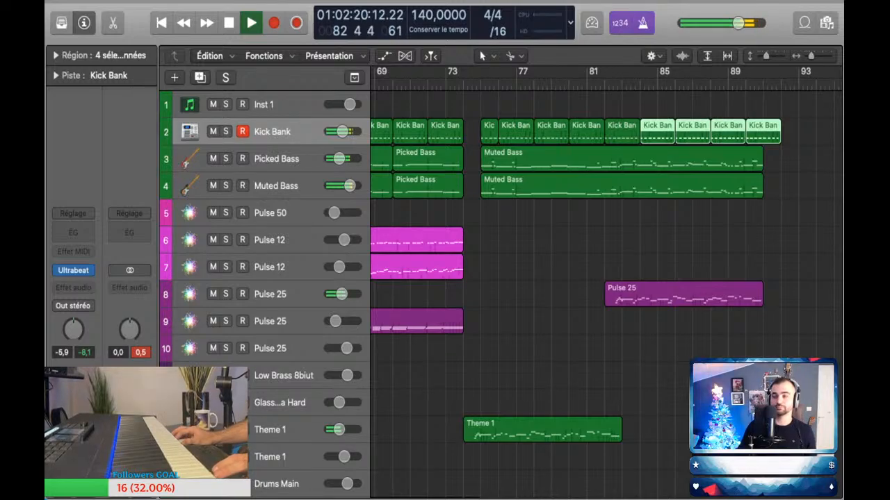
Step: Copy the Rise and Hits region from bar 74 to bar 82, where the Pulse 25 melody starts
scroll(633, 278, down, 2)
scroll(633, 278, up, 4)
scroll(633, 278, down, 8)
scroll(633, 278, up, 3)
drag(447, 423, 618, 424)
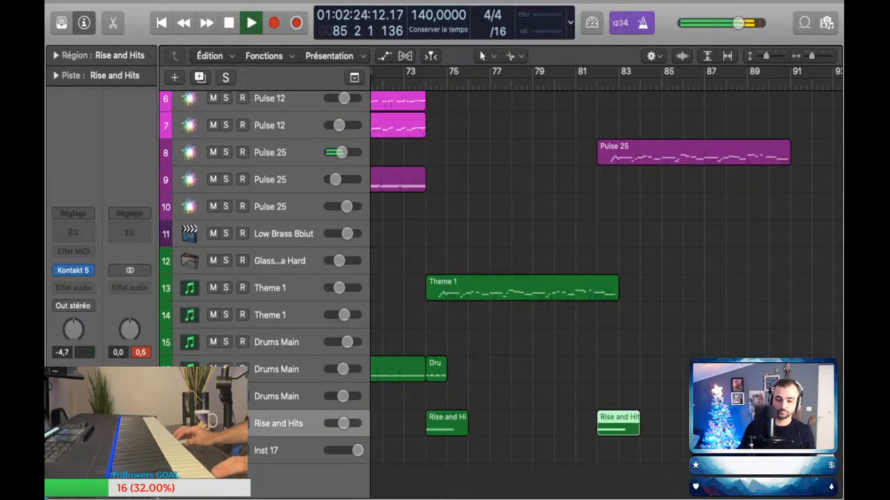
Step: Play from bar 73 with Drums Main track 15 selected and capture the played drums as a new region from bar 75 to 91
scroll(605, 278, down, 3)
scroll(605, 278, up, 4)
scroll(605, 278, left, 3)
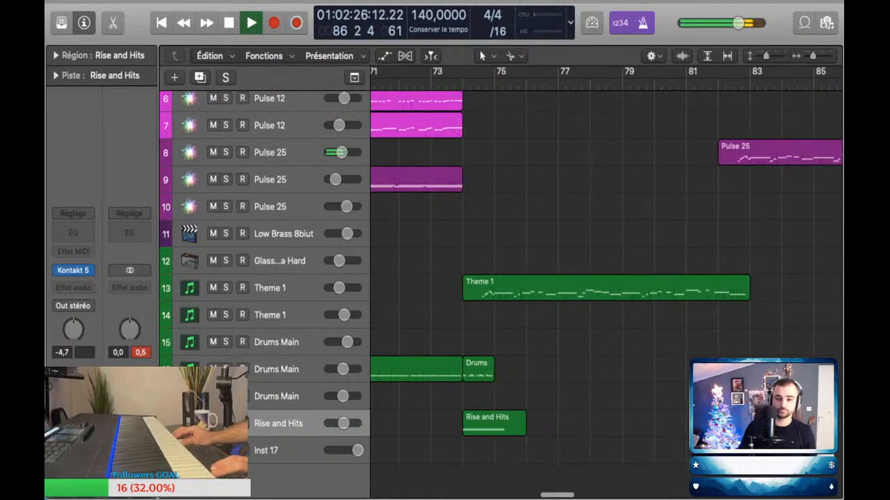
click(431, 85)
click(278, 369)
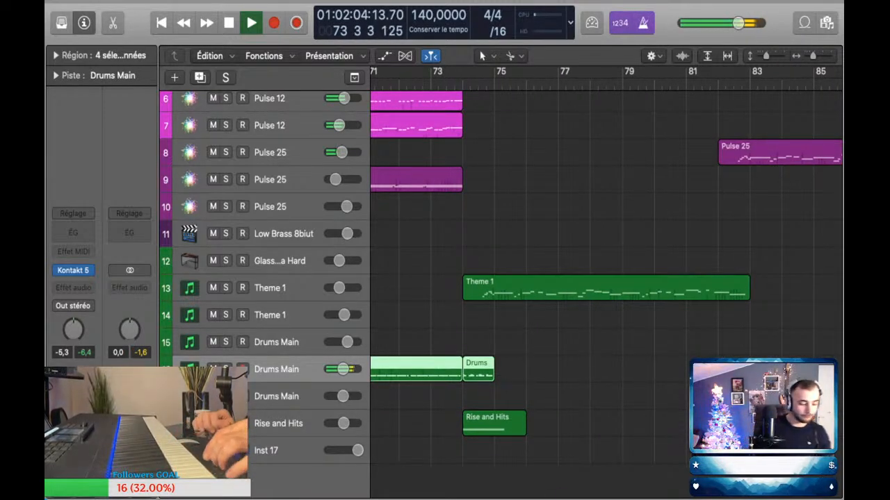
click(278, 342)
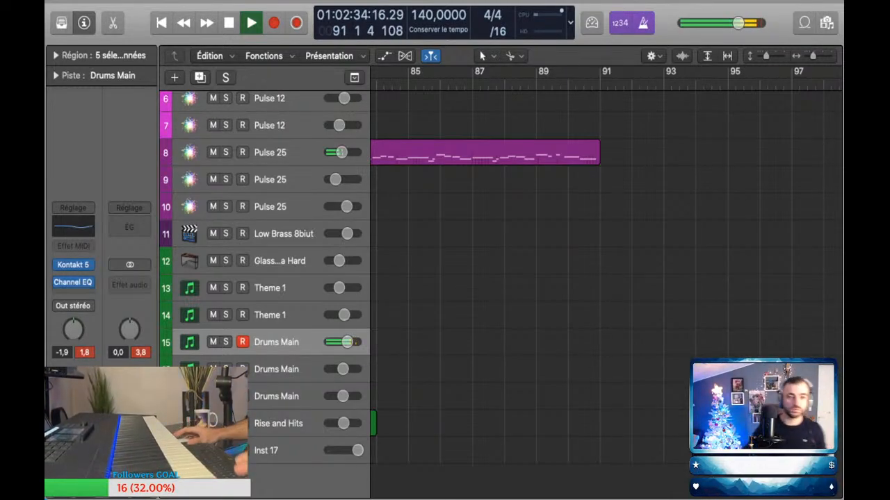
key(shift+r)
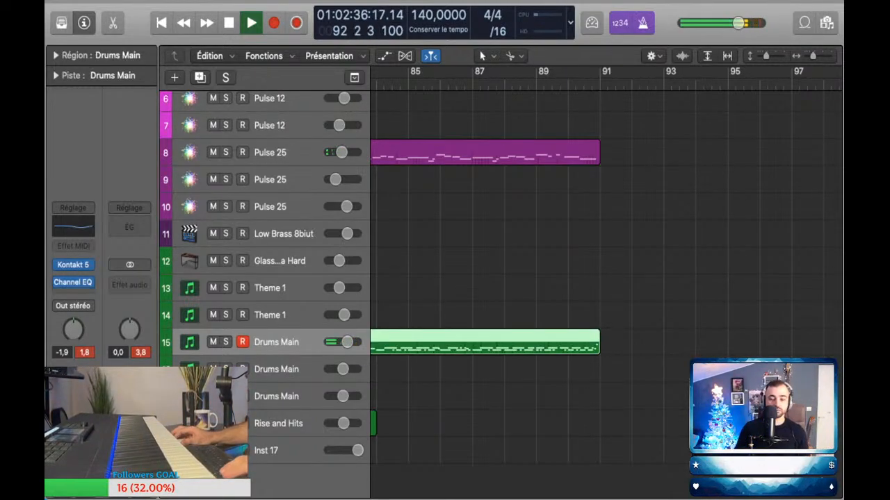
key(super+Left)
key(super+Left)
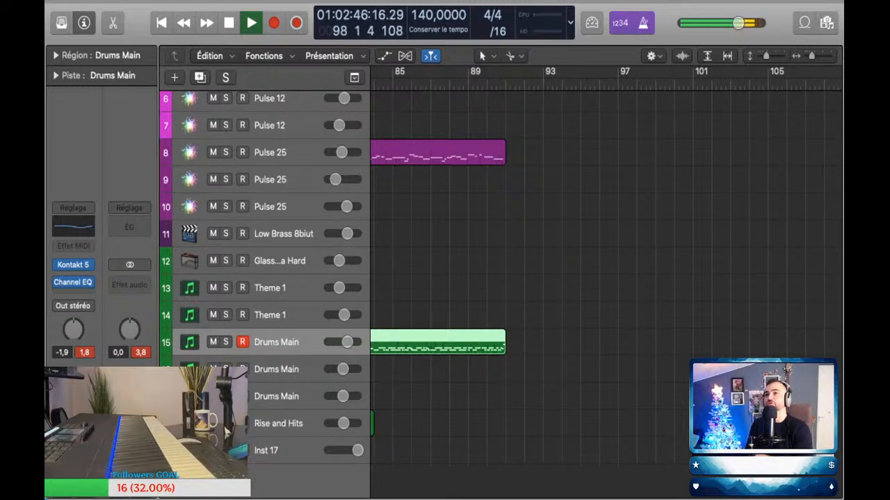
key(alt+shift+d)
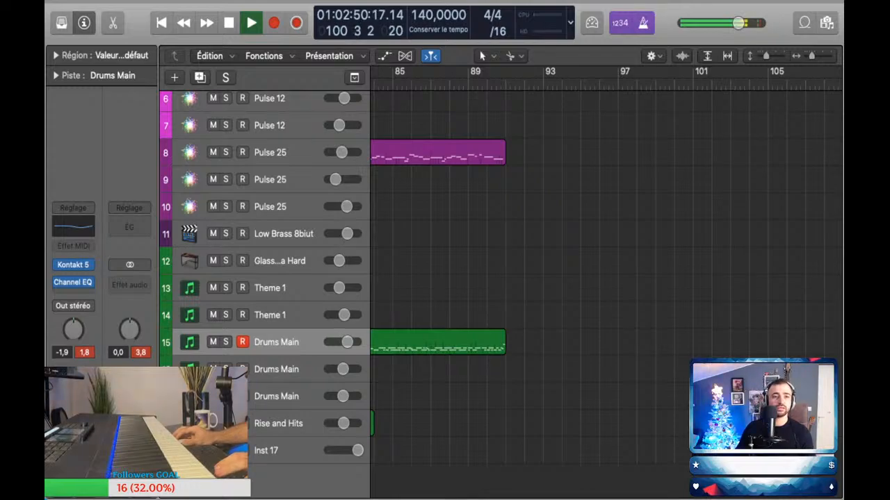
key(space)
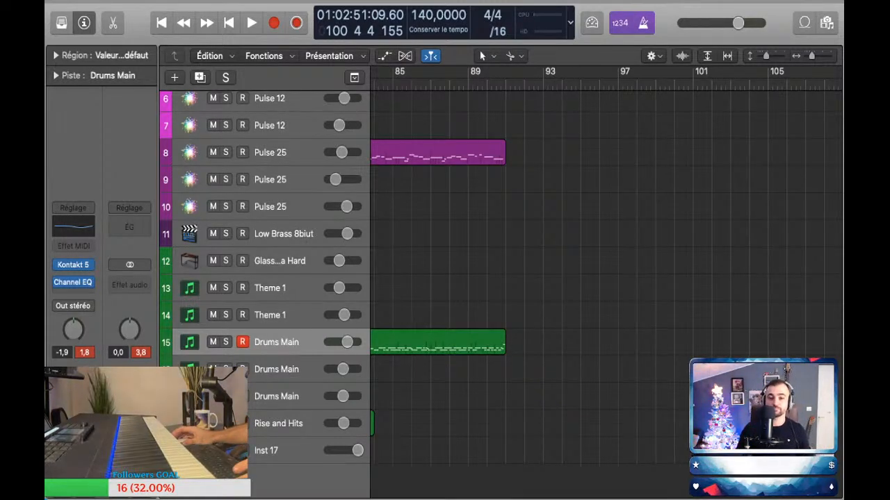
Step: Play the new section from bar 73 to check the captured drums with the bass, kick and melody
scroll(604, 278, down, 3)
scroll(604, 278, down, 3)
click(544, 84)
click(538, 84)
key(space)
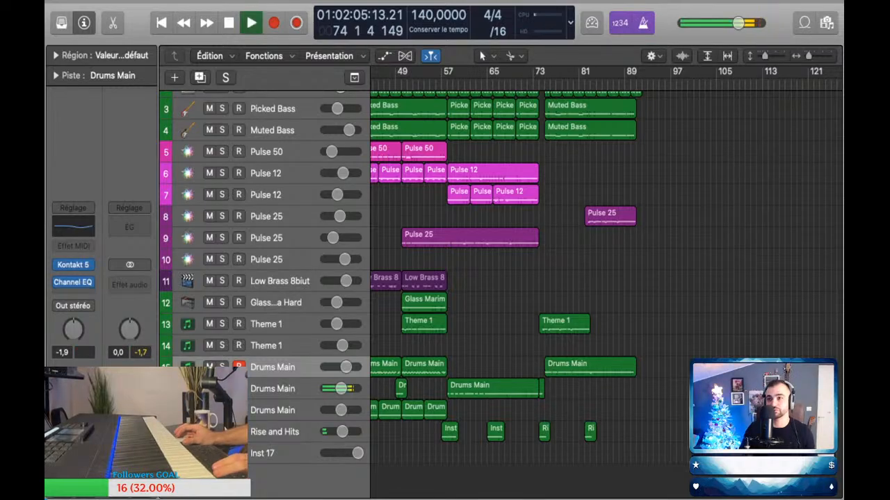
scroll(605, 278, up, 3)
scroll(604, 278, right, 2)
scroll(604, 278, up, 1)
scroll(604, 278, down, 1)
key(space)
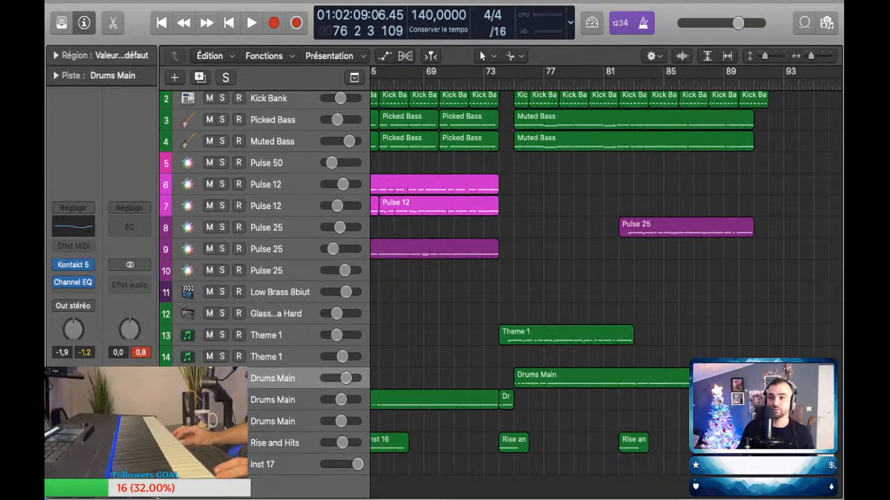
click(485, 83)
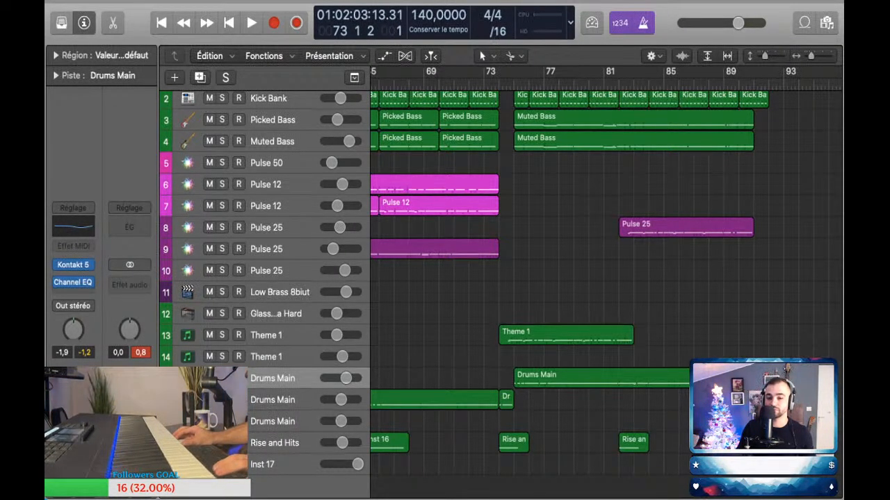
key(space)
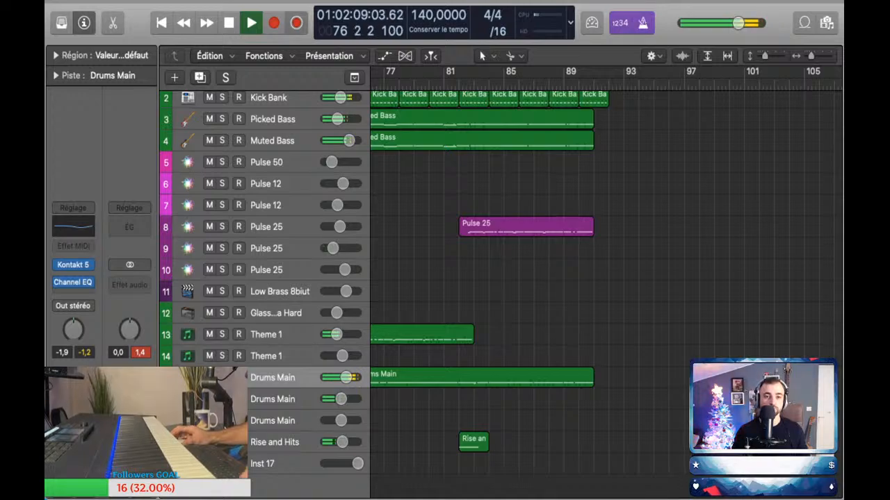
Step: Extend the start of the captured Drums Main region on track 15 back to bar 73
click(481, 378)
scroll(482, 378, left, 4)
scroll(482, 378, up, 1)
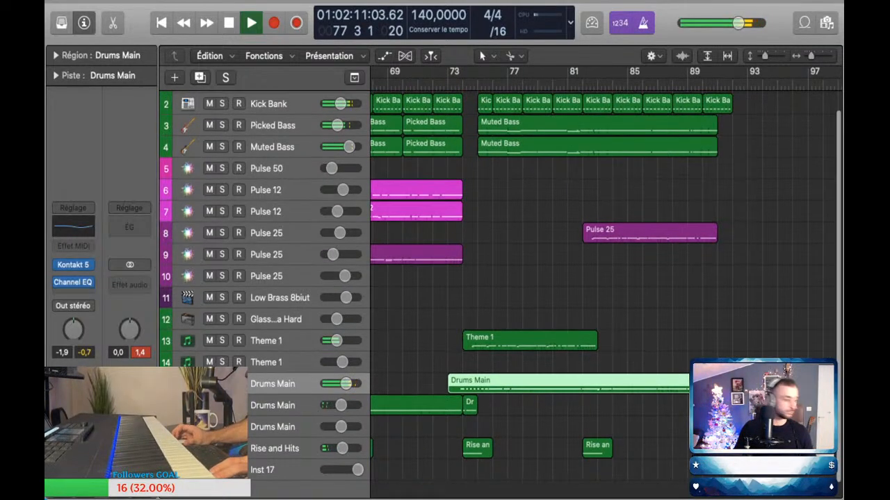
scroll(487, 278, up, 1)
key(space)
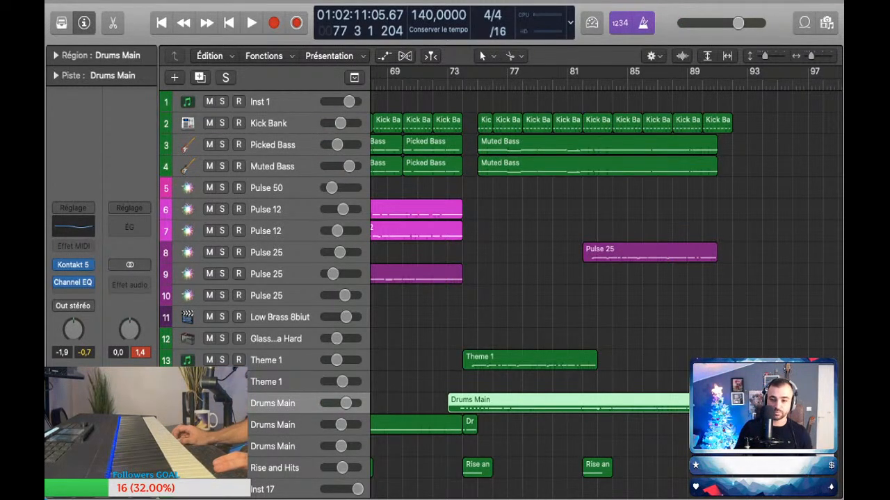
Step: Select Drums Main track 17 and try out its drum sounds by playing them live
scroll(500, 292, down, 2)
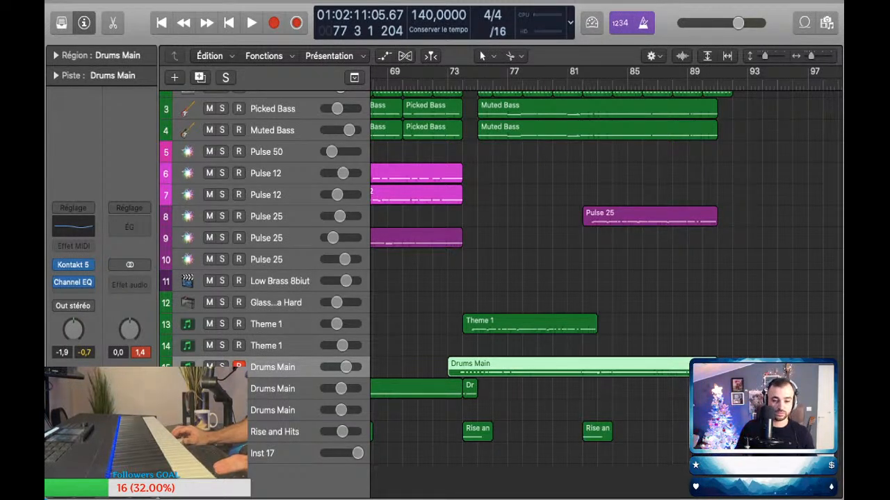
click(273, 410)
scroll(597, 278, left, 5)
scroll(598, 278, down, 2)
scroll(597, 278, up, 2)
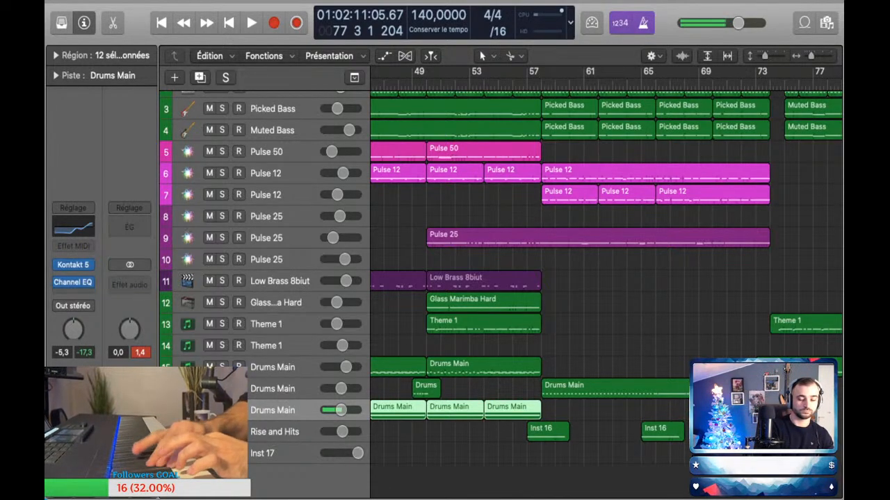
Step: Search the loop library for "shaker"
key(o)
click(802, 105)
text(shaker)
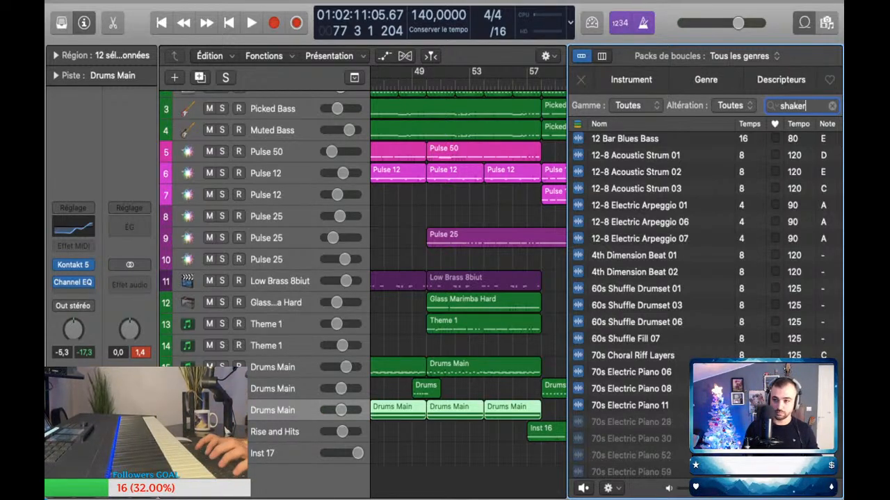
text(s)
key(Return)
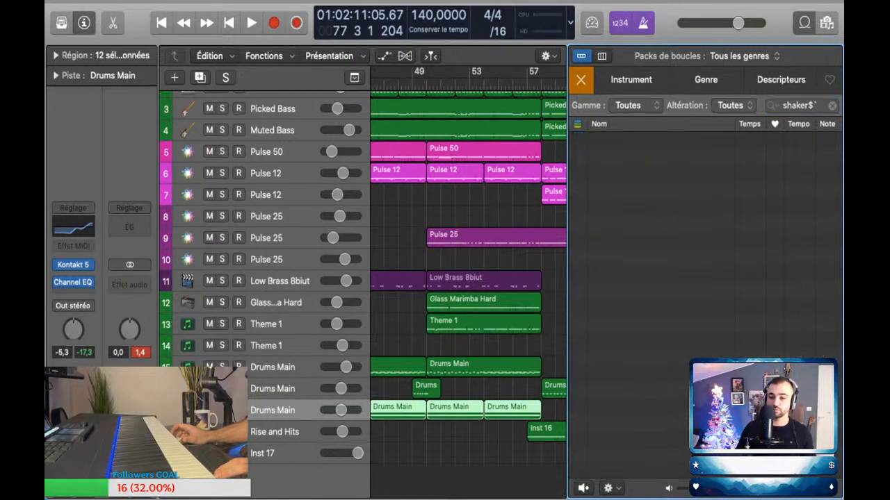
click(811, 106)
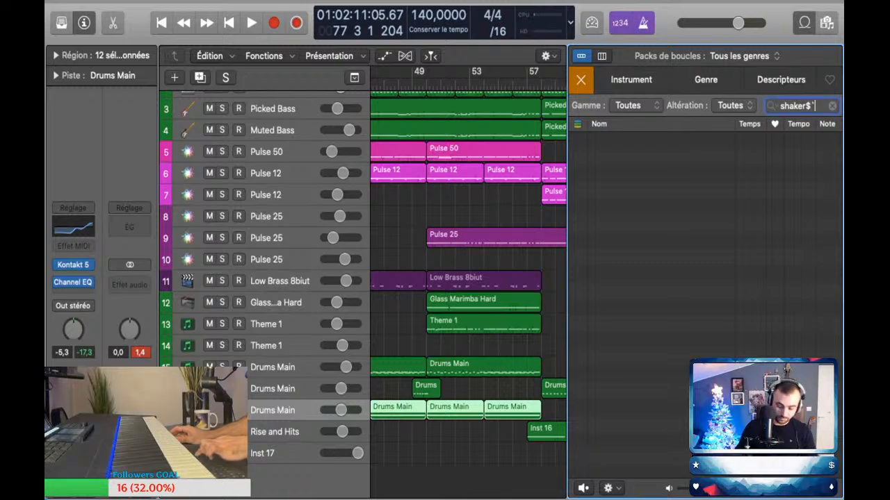
key(Return)
Step: Preview the Shaker 01 and Shaker 05 loops and add Shaker 05 to the arrangement on a new track
scroll(706, 299, down, 4)
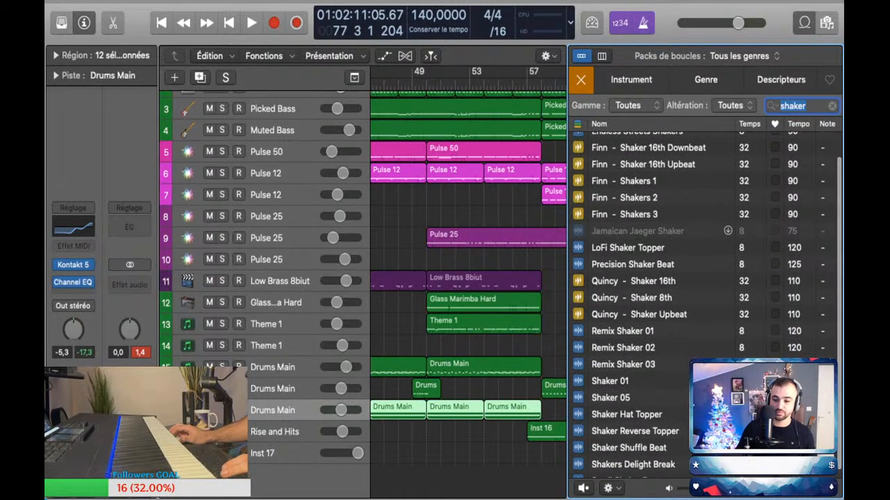
scroll(706, 299, up, 2)
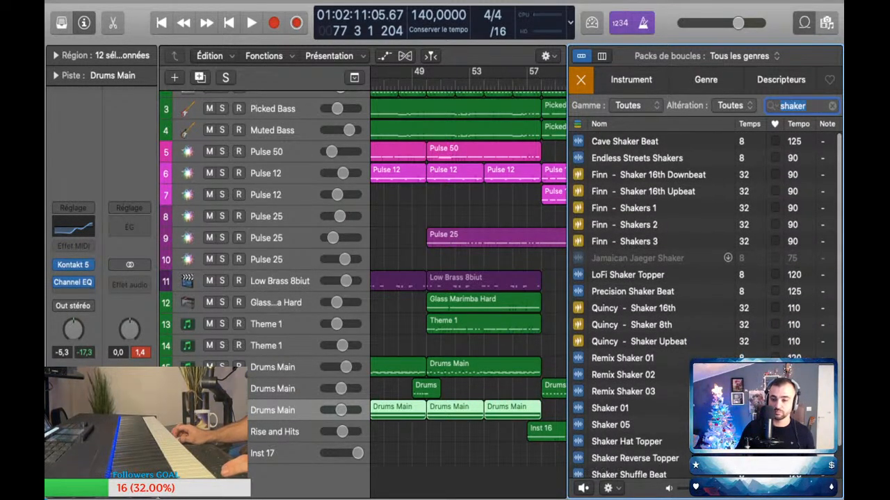
scroll(705, 299, down, 1)
click(611, 391)
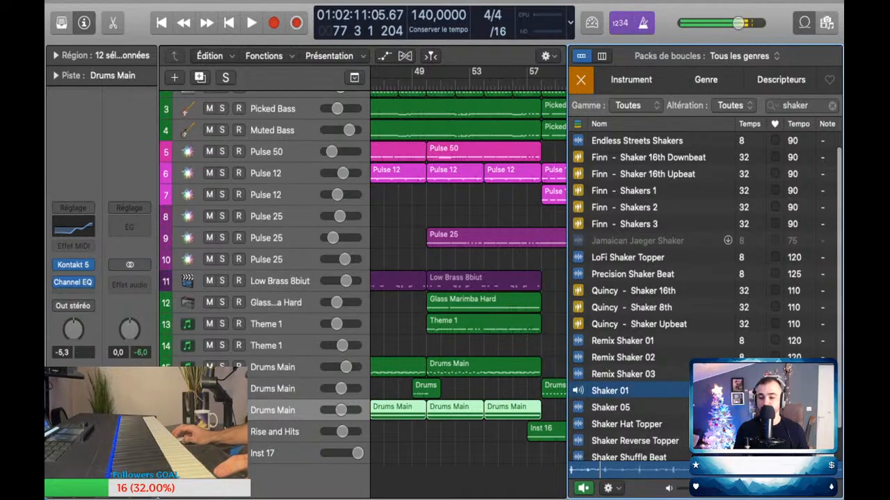
click(610, 407)
drag(610, 408, 465, 473)
key(o)
scroll(463, 472, up, 2)
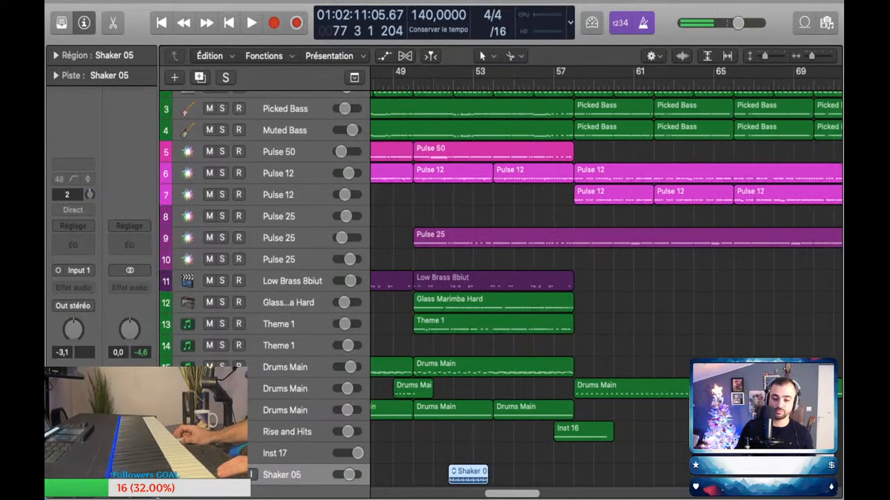
Step: Copy the Shaker 05 region to bar 75, where the Muted Bass regions start
scroll(462, 473, down, 4)
scroll(462, 472, right, 3)
scroll(462, 472, left, 3)
drag(439, 472, 662, 473)
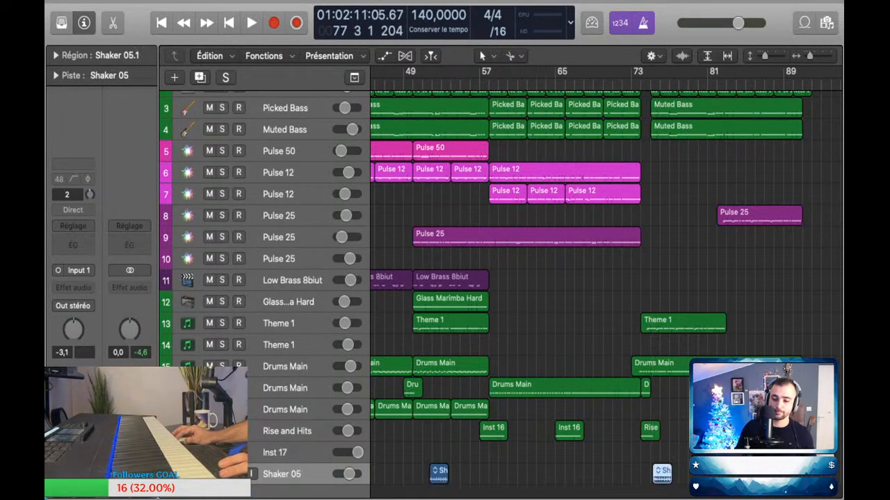
Step: Loop the copied Shaker 05 region from bar 75 up to bar 91, level with the Muted Bass
scroll(657, 474, up, 4)
scroll(657, 474, down, 2)
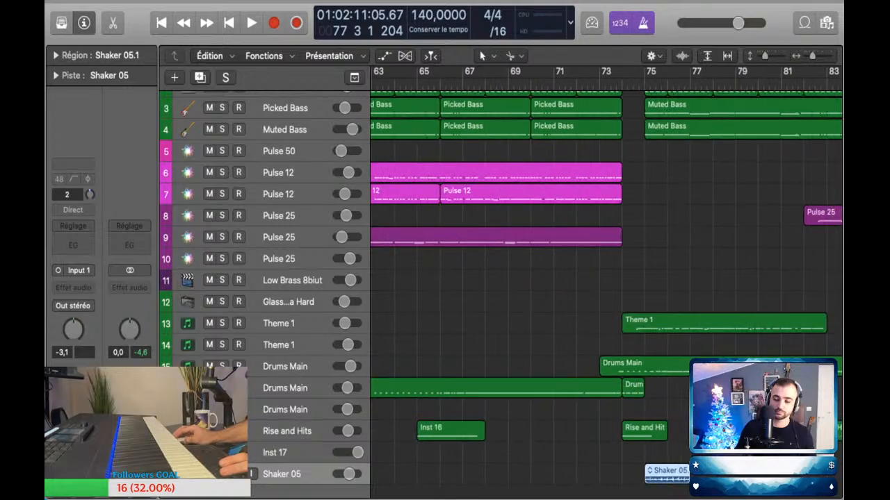
scroll(657, 473, down, 3)
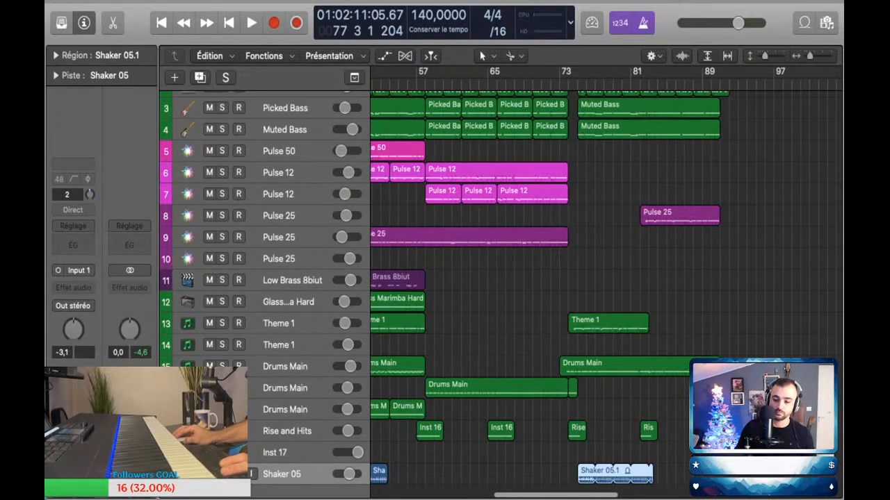
drag(651, 470, 719, 469)
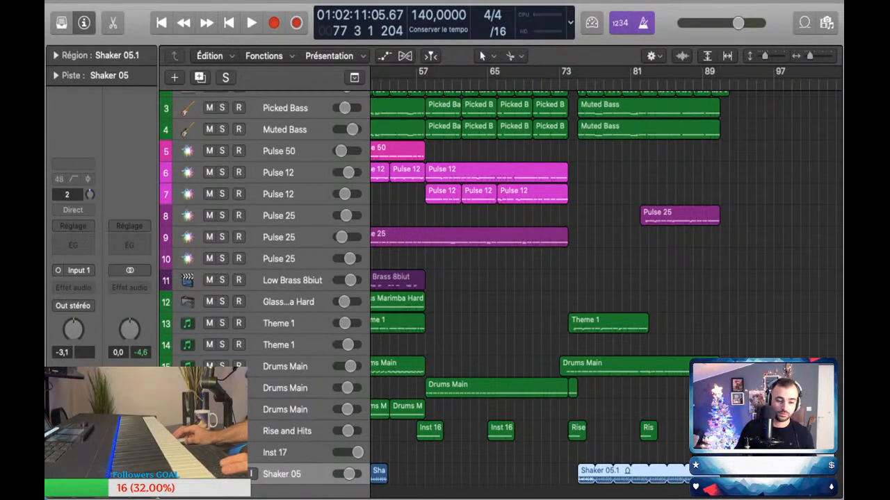
Step: Insert a Channel EQ that reduces the lows on the Shaker 05 track and set its volume to -27.5 dB
drag(349, 474, 338, 474)
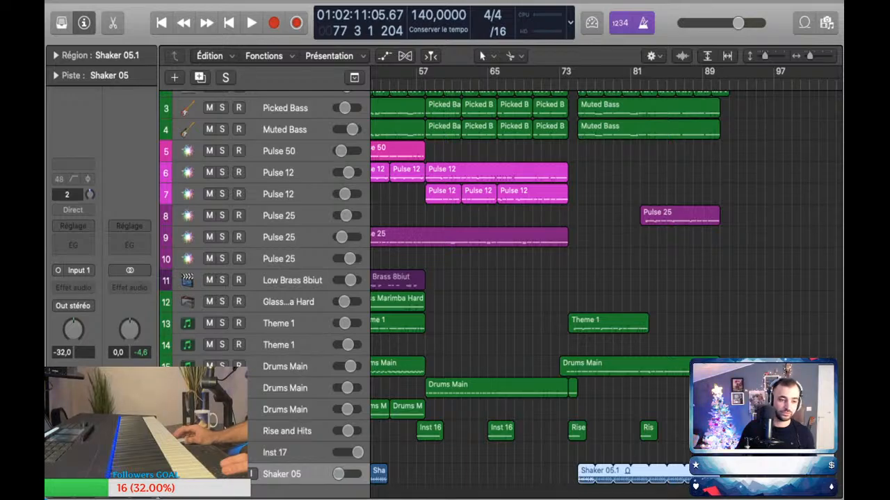
click(74, 244)
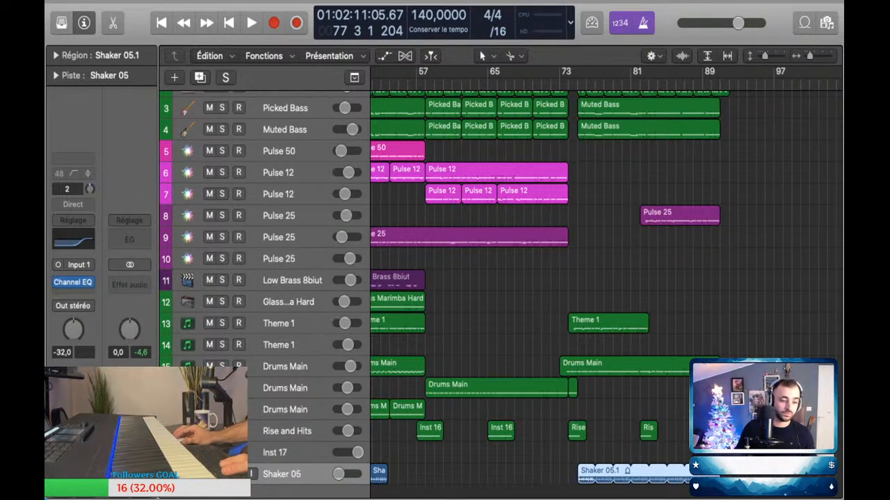
key(space)
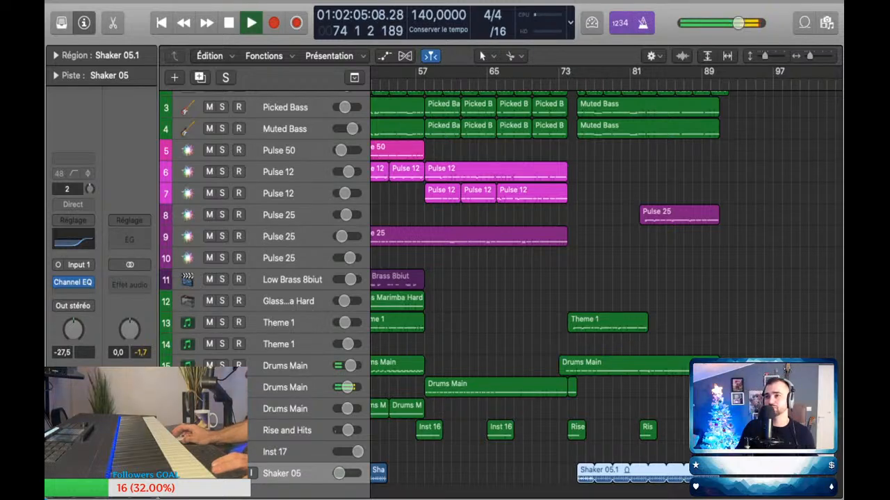
key(space)
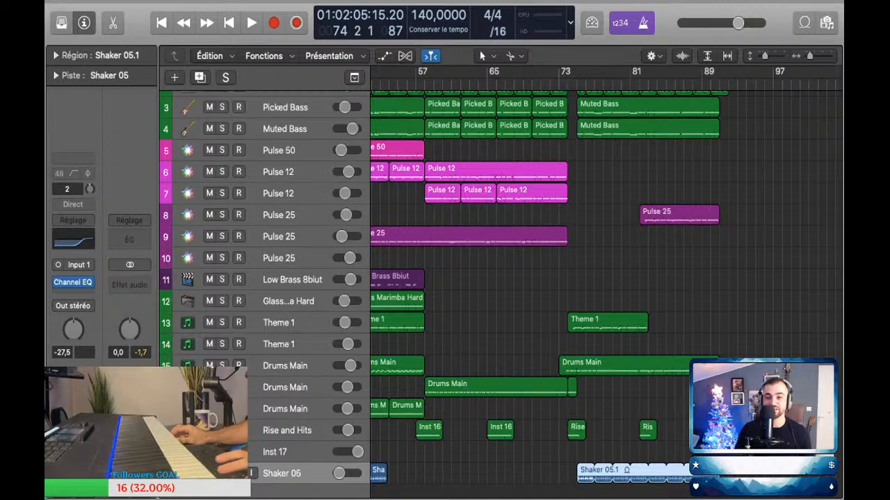
Step: Play the transition from just before bar 73 and set the Shaker 05 track's volume to -24.5 dB
click(558, 84)
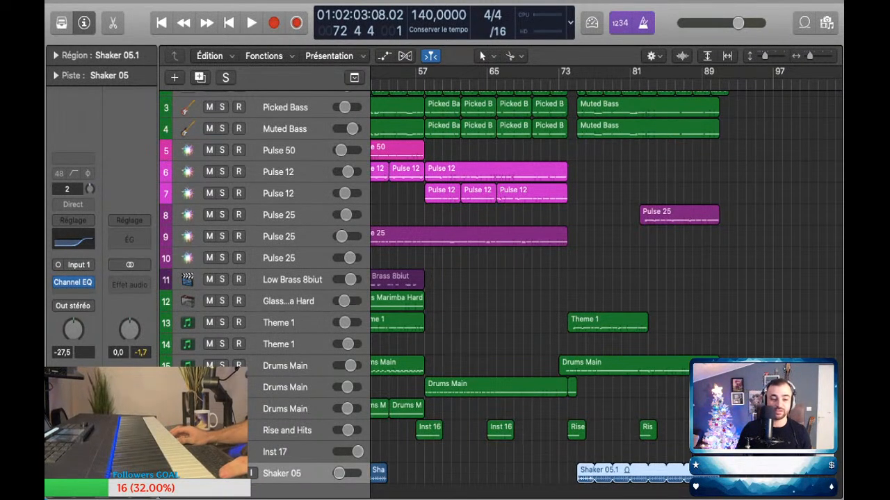
scroll(515, 278, right, 3)
key(space)
scroll(515, 278, up, 5)
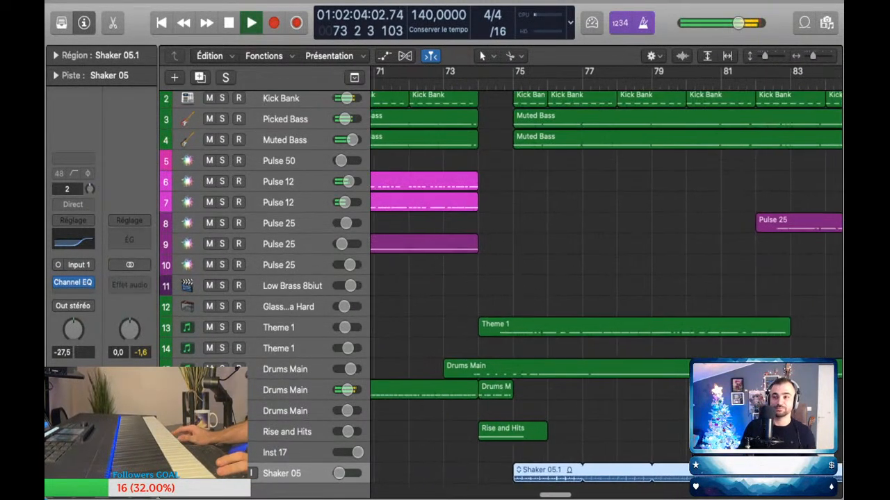
scroll(514, 278, up, 1)
scroll(514, 278, down, 4)
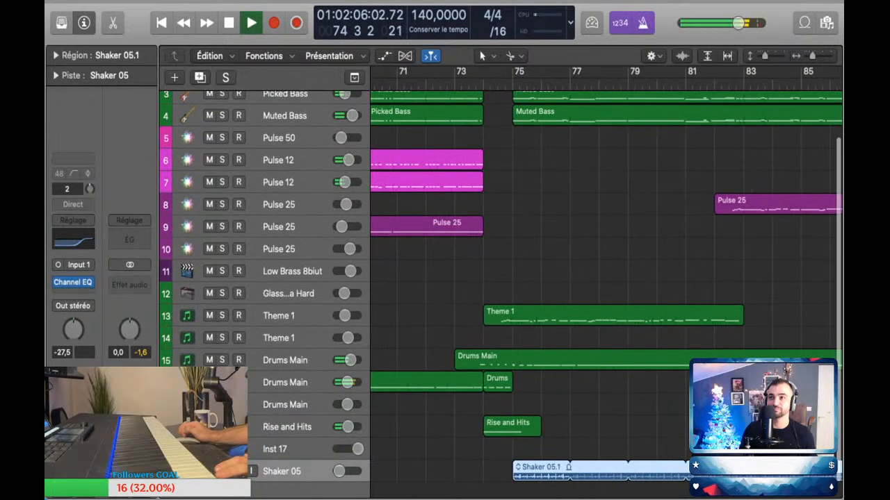
scroll(514, 278, down, 2)
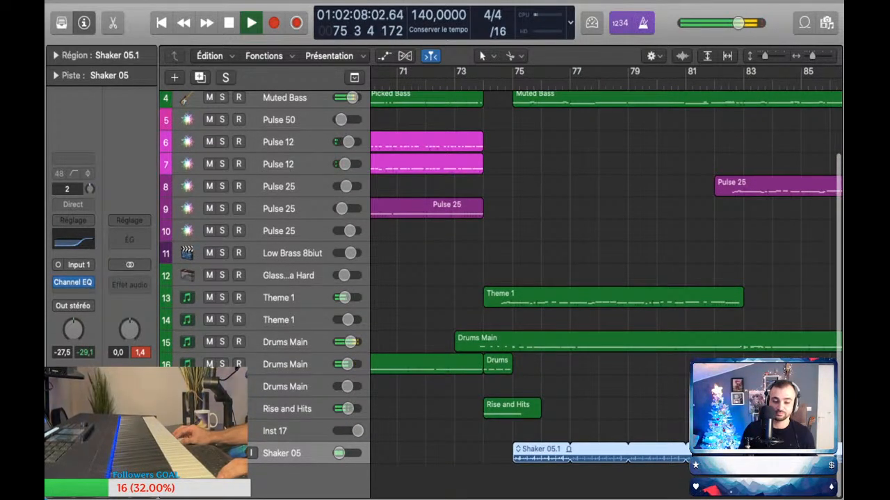
key(a)
key(a)
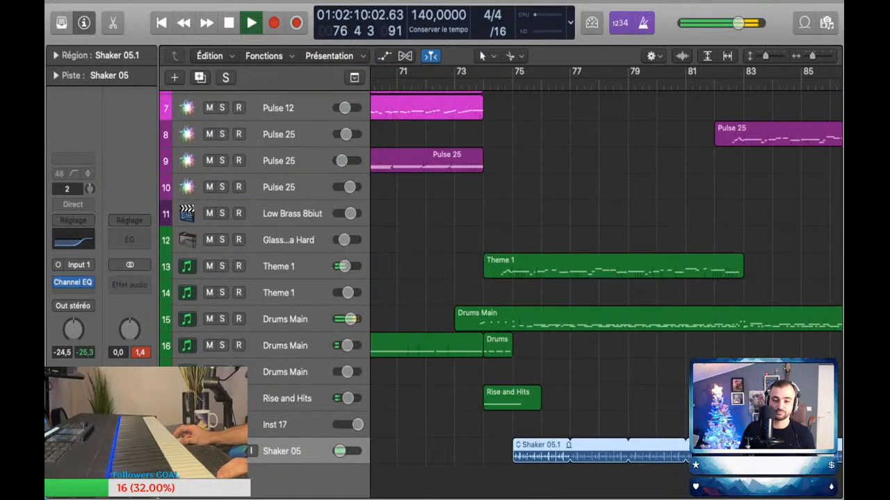
key(shift+comma)
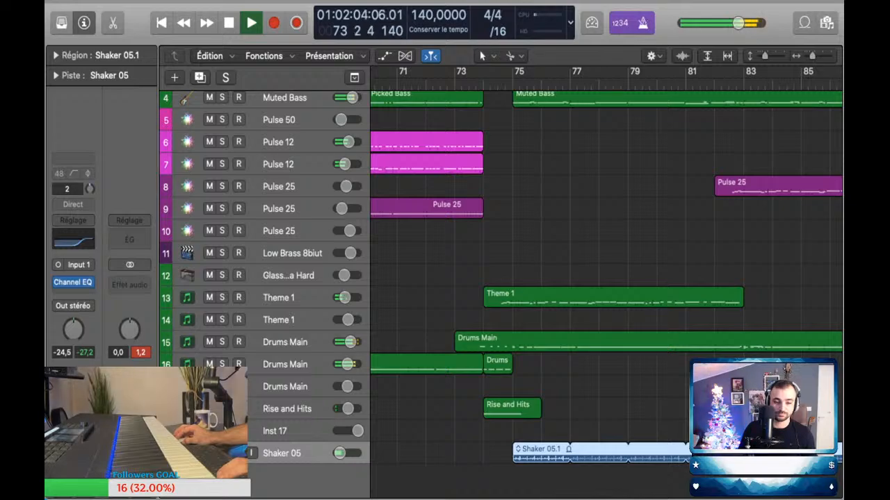
Step: Capture the drums played on Drums Main track 17 as a region from bar 75 to 79 and quantize its notes to 1/16
click(286, 386)
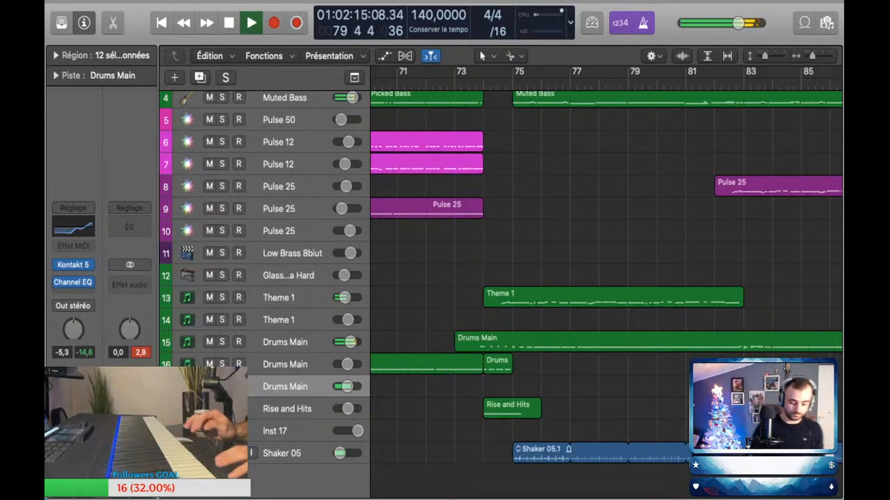
key(space)
key(shift+r)
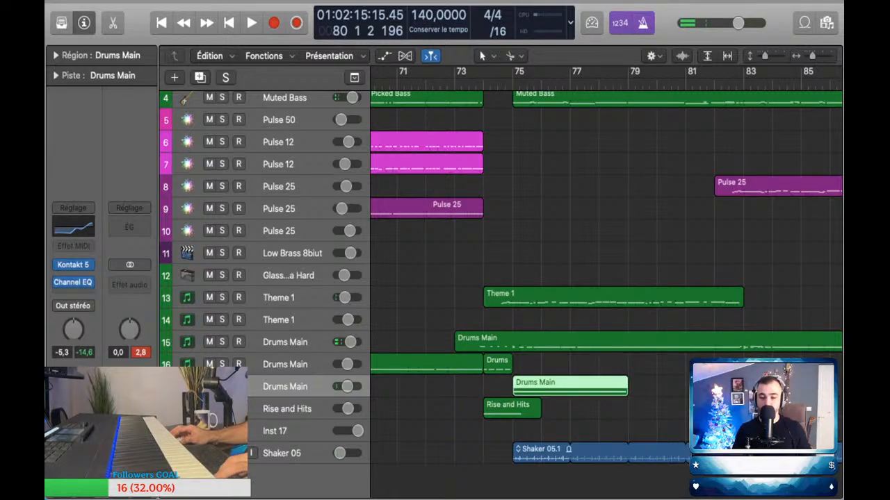
key(p)
key(super+a)
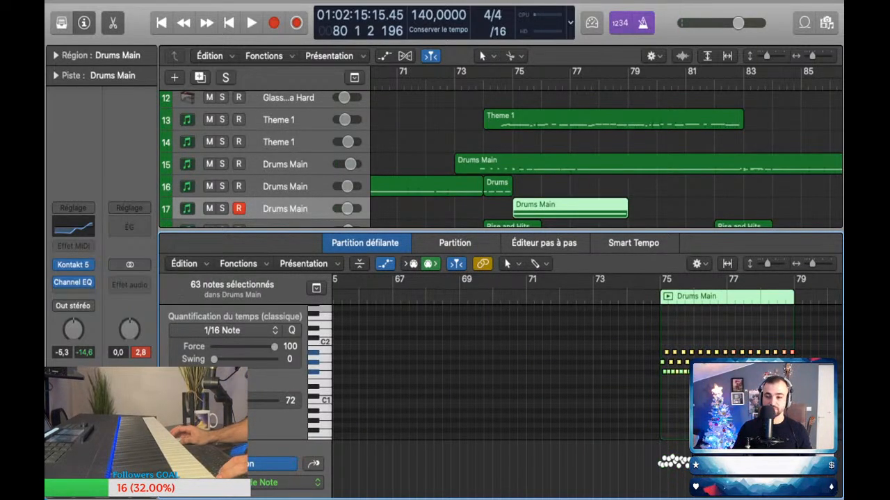
Step: Loop the captured Drums Main region on track 17 up to bar 91
drag(626, 203, 757, 203)
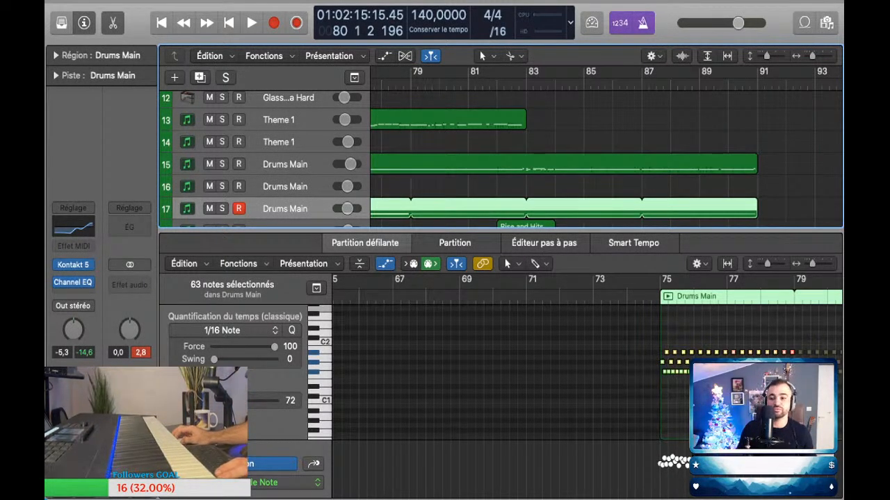
key(super+Left)
key(super+Left)
key(super+Left)
drag(501, 229, 501, 278)
scroll(604, 181, left, 10)
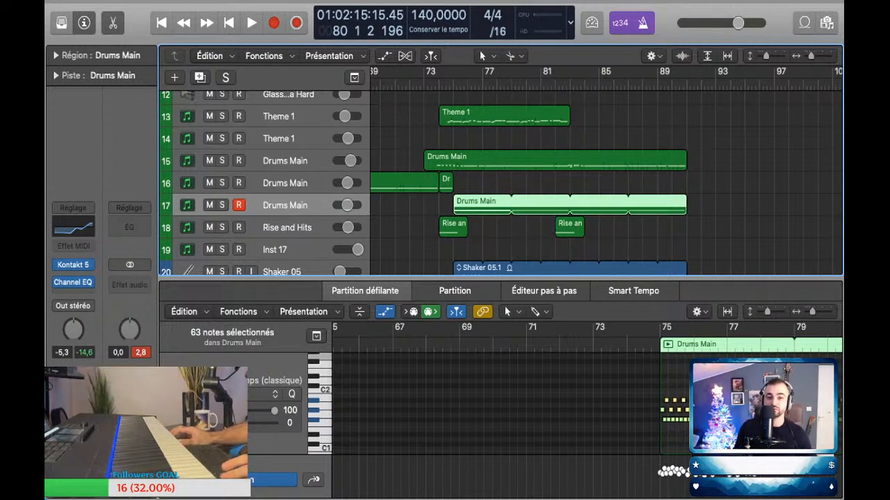
Step: Close the note editor and play from bar 73 to check the looped drums and shaker with the other parts
key(space)
key(space)
key(e)
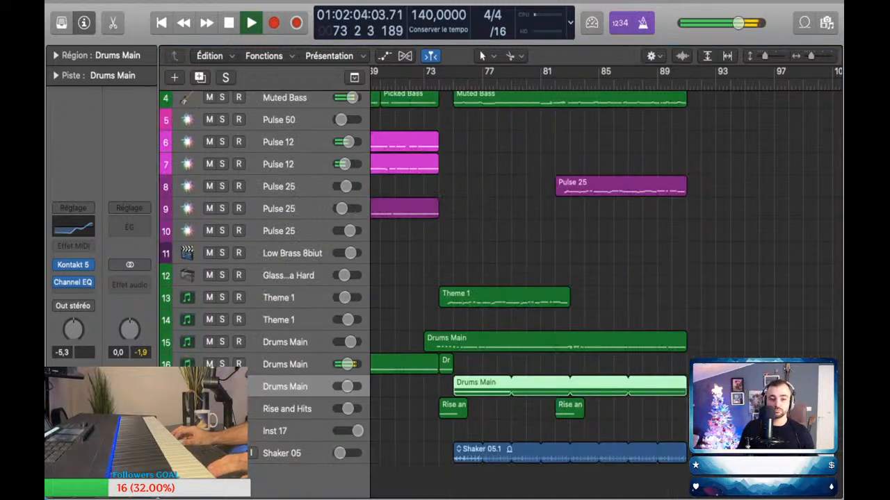
scroll(524, 278, up, 3)
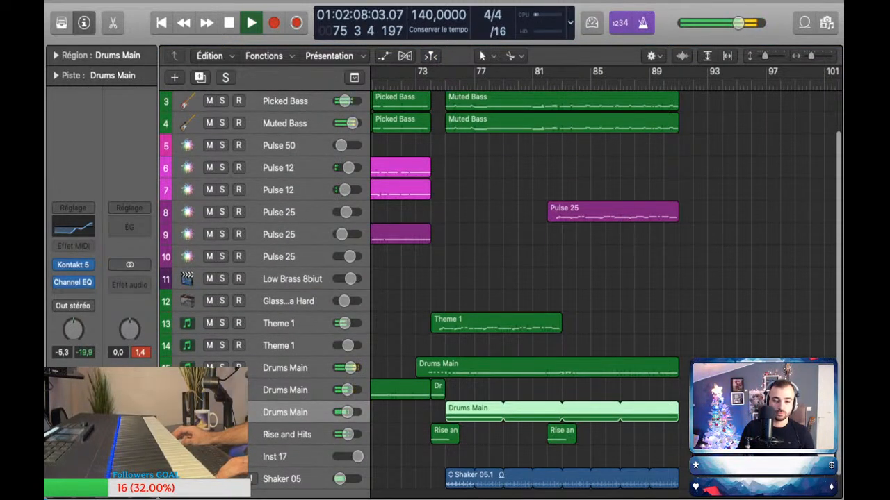
Step: Add volume automation on Drums Main track 17 that lowers the level to -6.8 dB from bar 75
key(a)
click(440, 439)
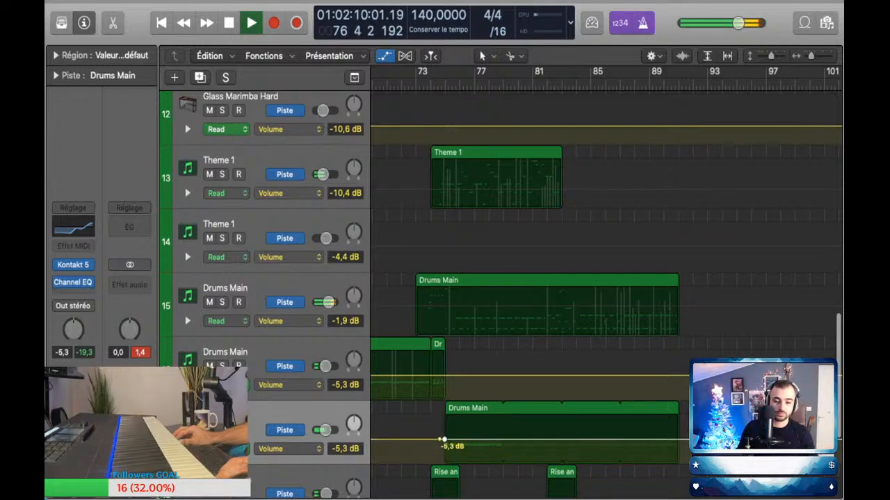
drag(443, 439, 444, 441)
key(space)
scroll(445, 278, up, 15)
key(a)
Step: Hide the track automation and look over the earlier sections of the arrangement from bar 25 onwards
scroll(445, 278, down, 5)
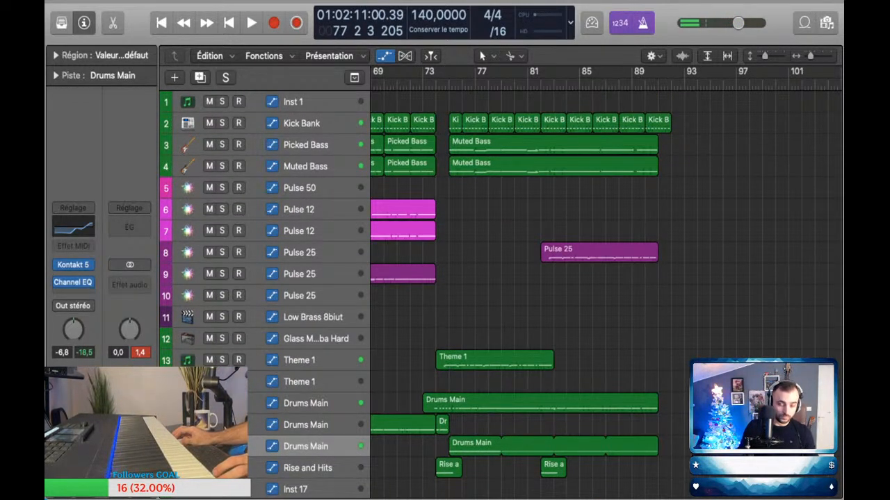
scroll(480, 278, down, 5)
scroll(480, 278, left, 2)
key(space)
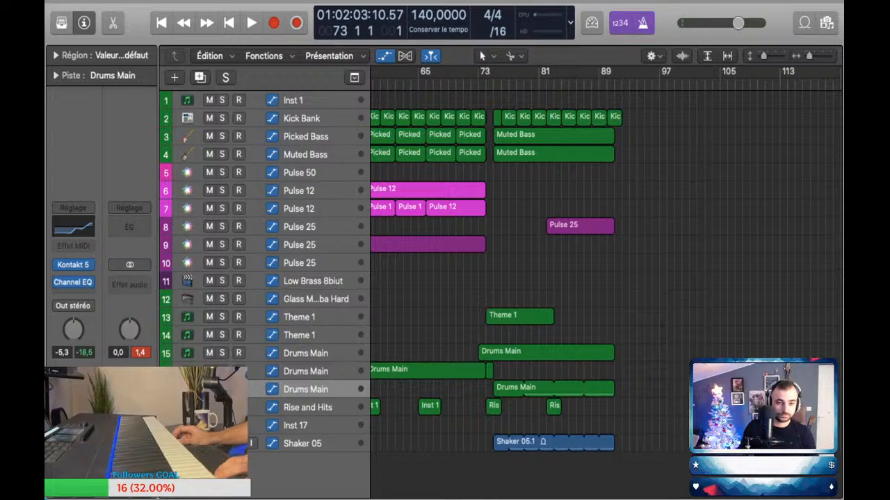
key(super+Left)
key(super+Left)
key(a)
key(super+Up)
key(super+Up)
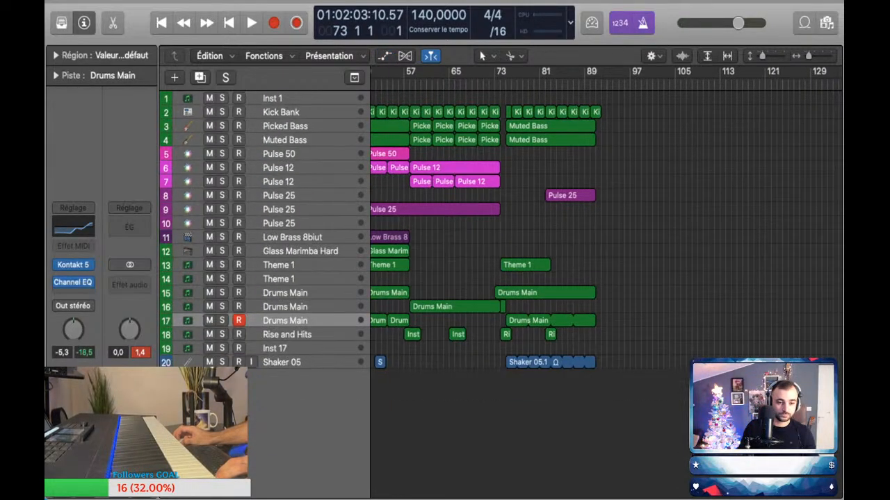
scroll(532, 243, left, 5)
scroll(532, 244, up, 5)
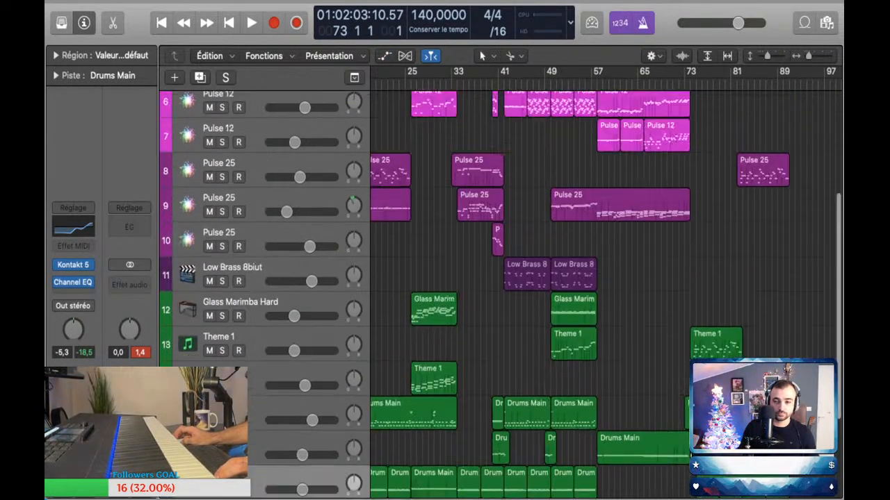
Step: Play a part on Pulse 25 track 9 from bar 73 and capture it as a region spanning bars 75 to 91
scroll(604, 292, up, 3)
scroll(605, 292, right, 5)
scroll(605, 285, left, 1)
click(188, 264)
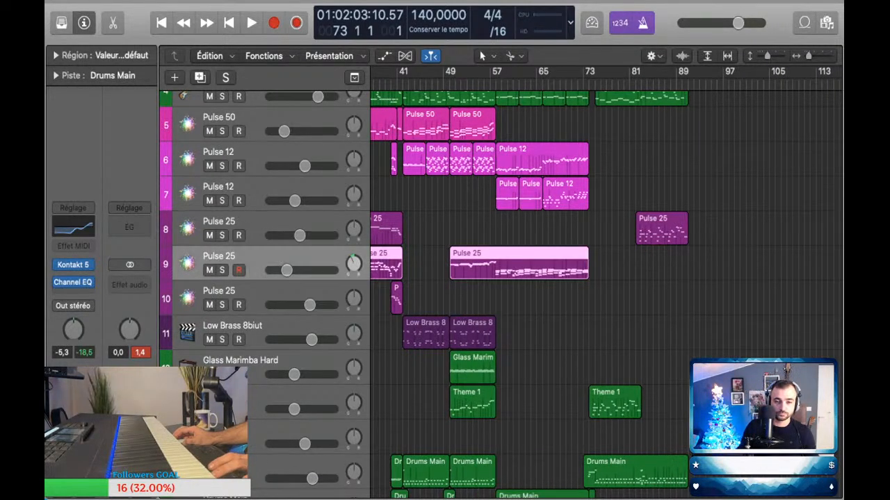
key(space)
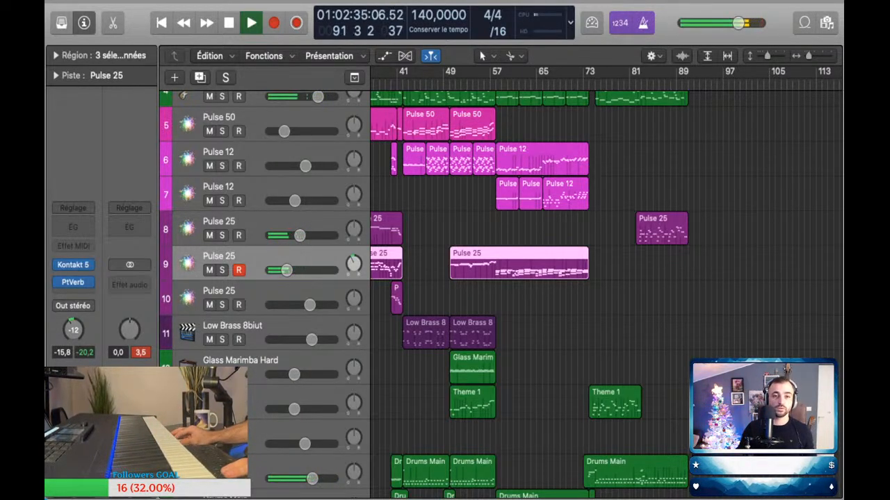
key(shift+r)
key(space)
key(super+Up)
key(super+Left)
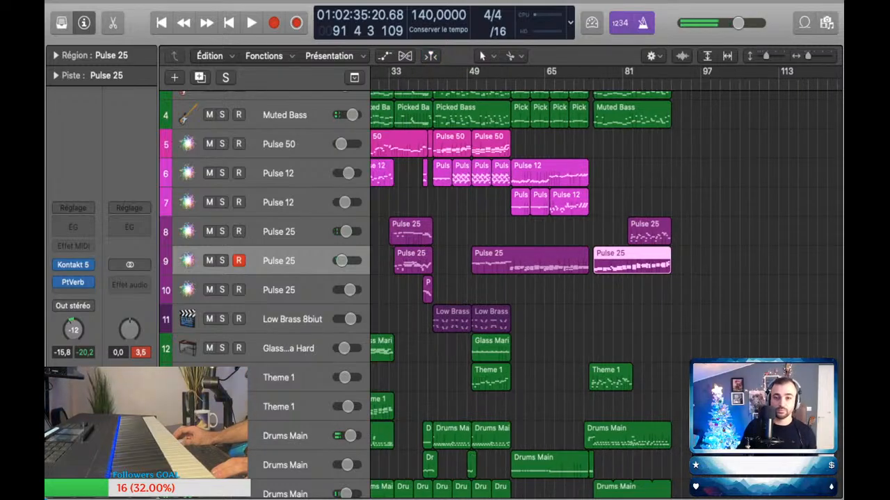
Step: Turn off the metronome click and play the arrangement briefly from bar 55
key(Return)
scroll(598, 292, up, 4)
key(super+Right)
key(super+Right)
key(super+Right)
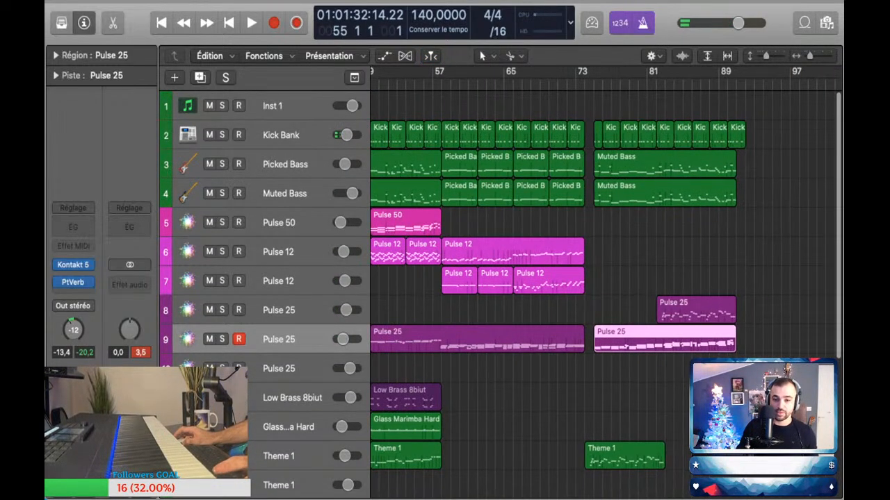
key(space)
key(space)
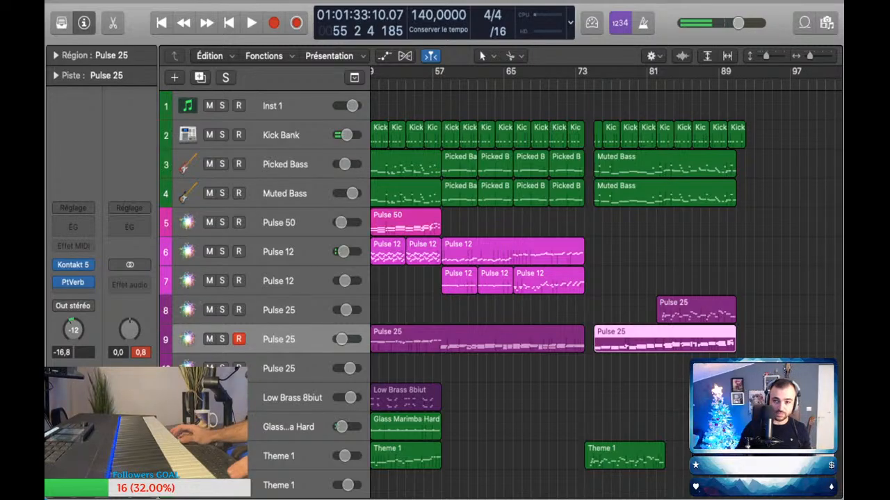
Step: Put the Hyped Mix effects chain on the stereo output channel and return the playhead to bar 1
key(z)
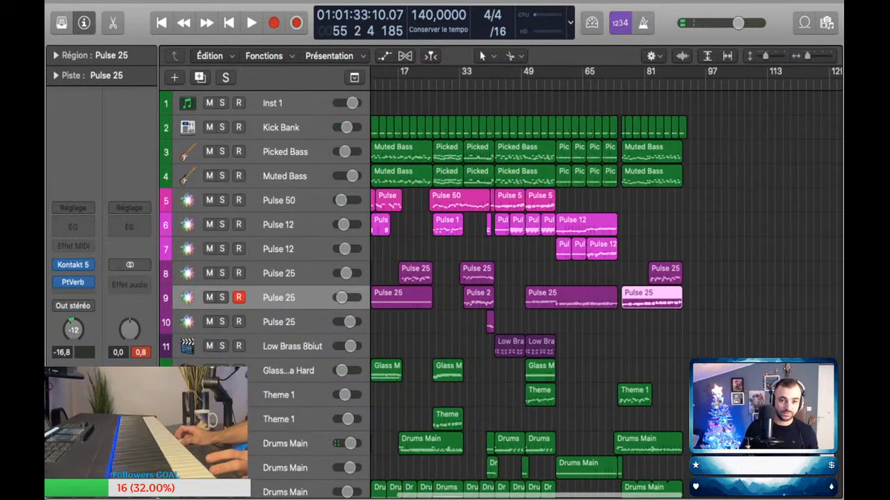
key(z)
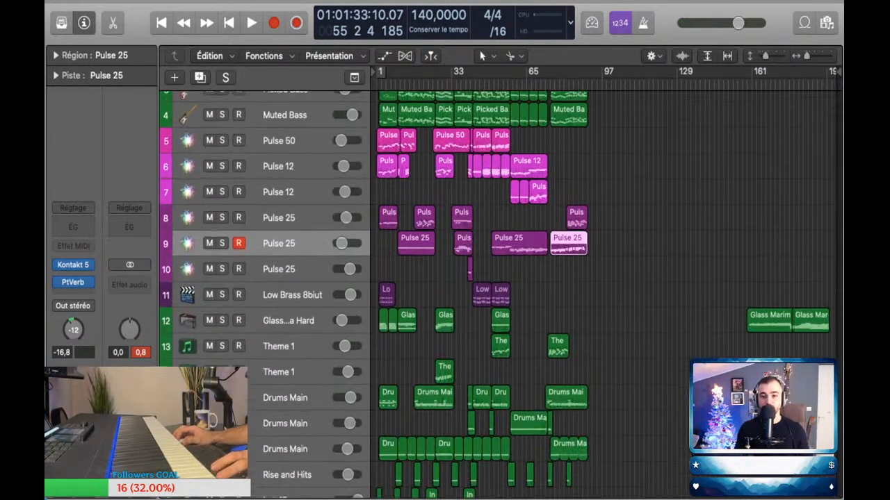
key(super+Left)
key(super+Down)
scroll(528, 278, up, 3)
scroll(529, 278, left, 5)
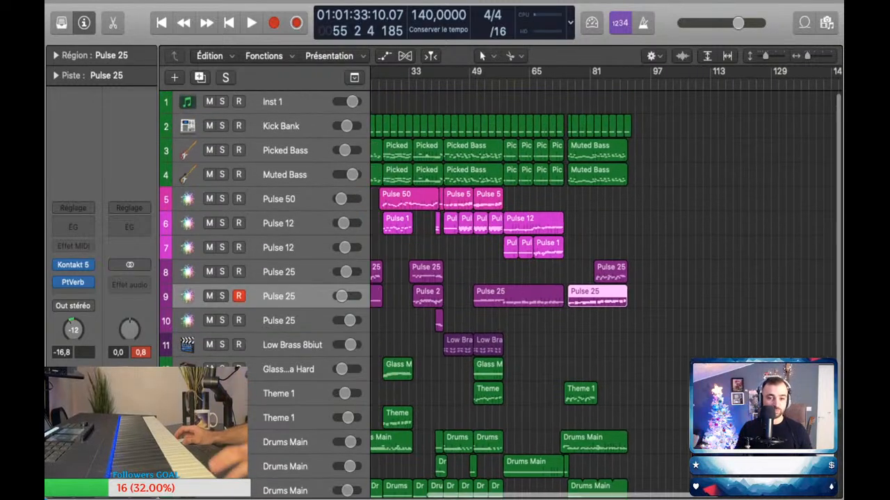
scroll(528, 278, left, 1)
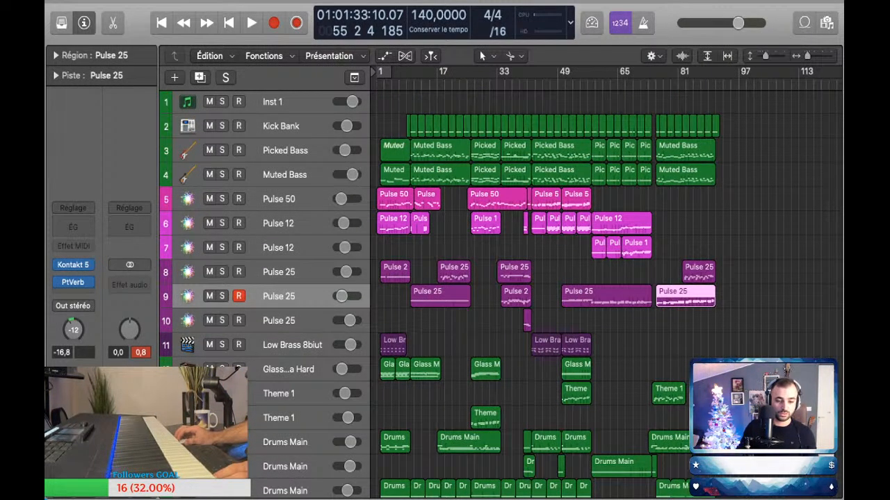
key(super+z)
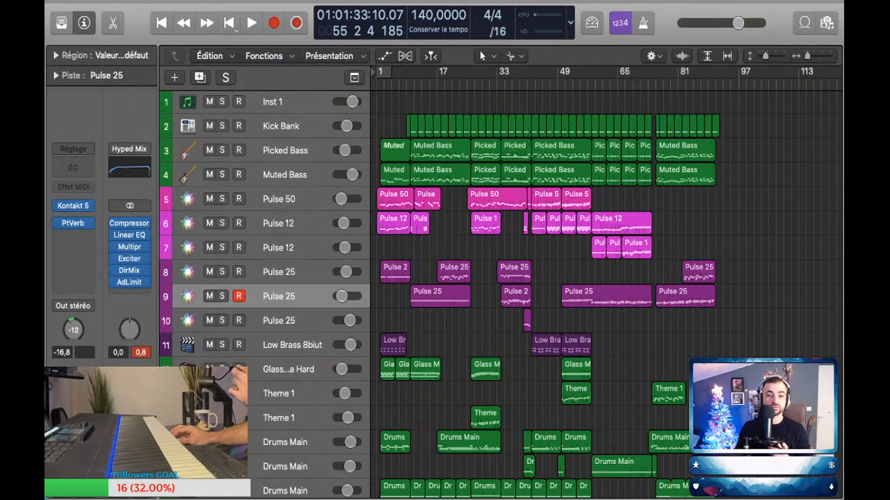
key(Return)
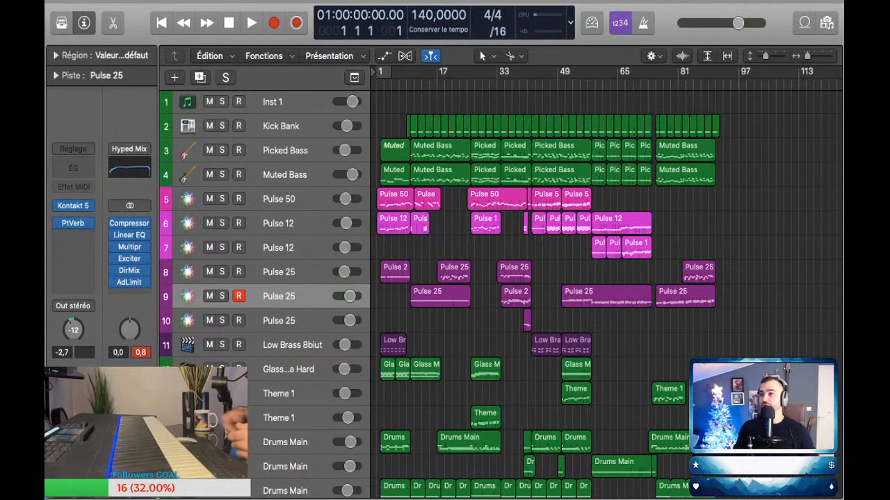
Step: Look over the full arrangement, from the first bar to the new section and across every track down to Shaker 05
scroll(530, 292, right, 3)
scroll(529, 292, down, 1)
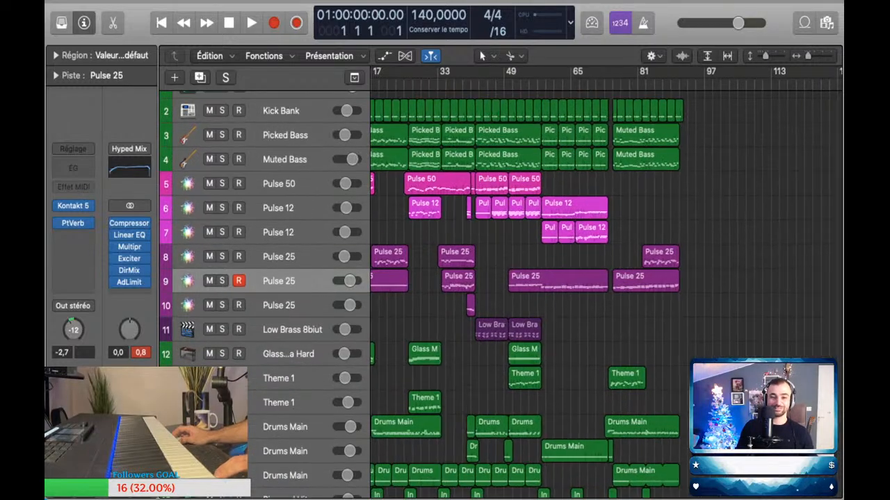
scroll(530, 292, down, 5)
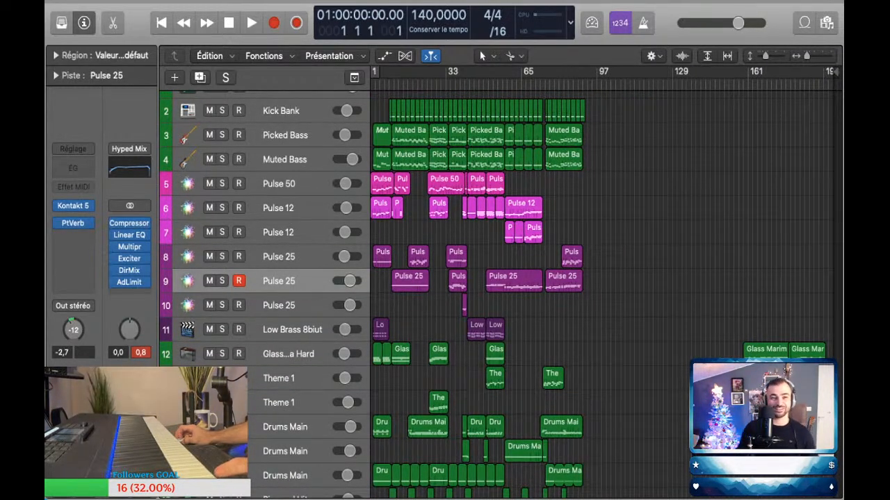
scroll(529, 292, down, 3)
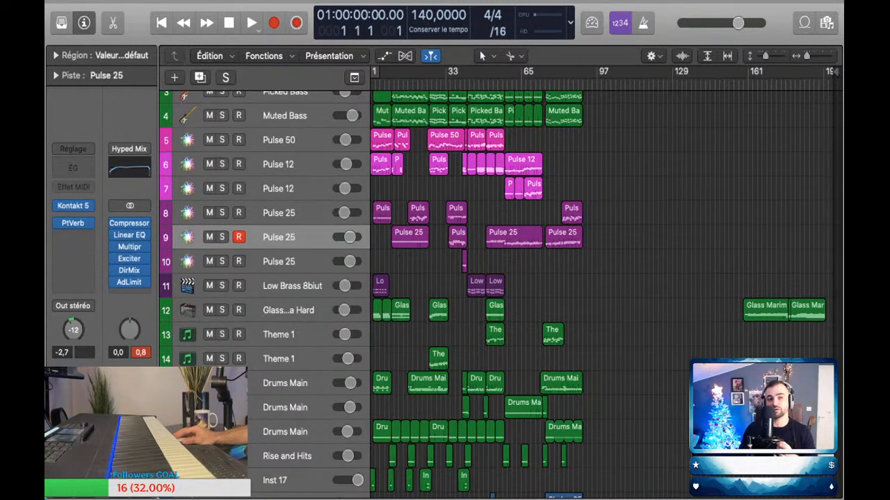
scroll(606, 283, left, 1)
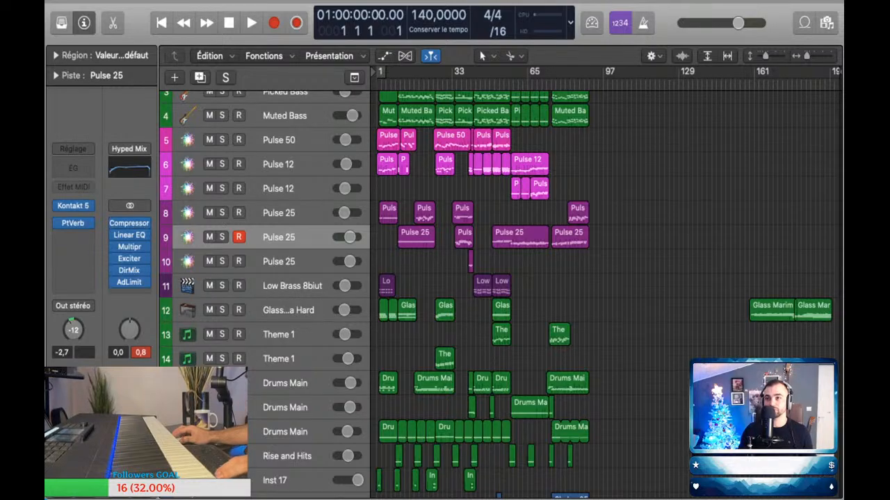
key(z)
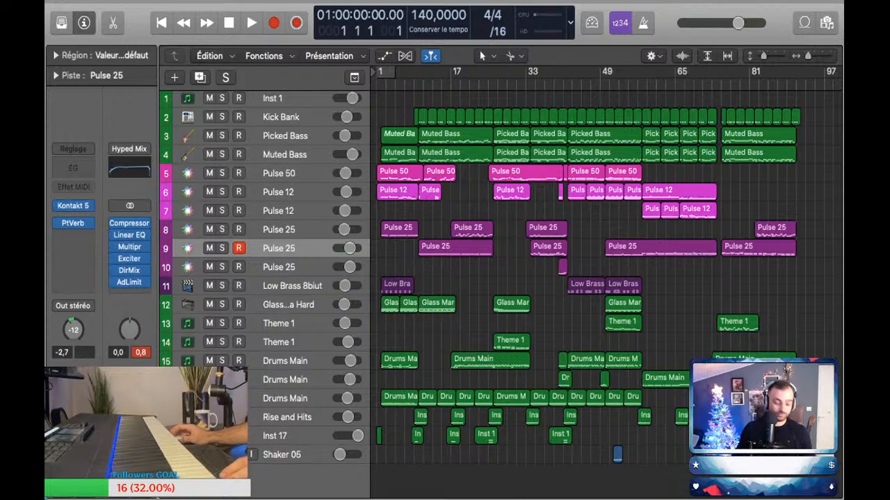
scroll(535, 278, down, 3)
scroll(535, 278, up, 5)
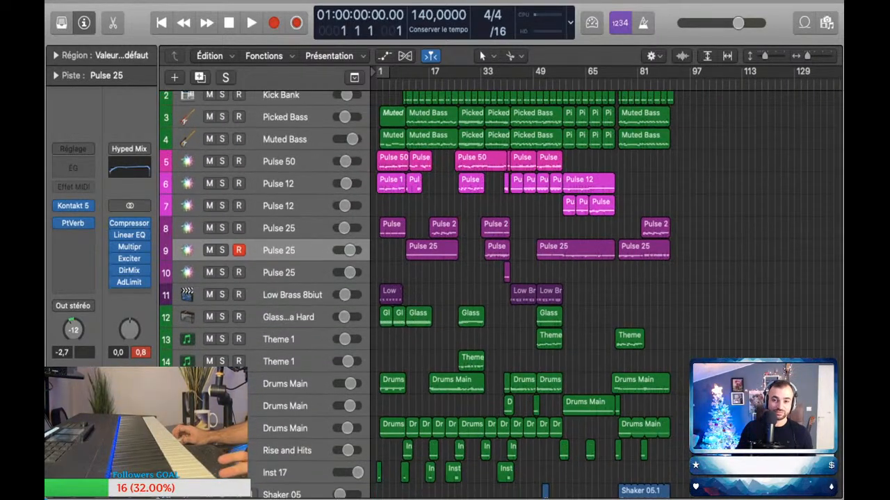
scroll(536, 278, down, 3)
key(super+Down)
key(super+Down)
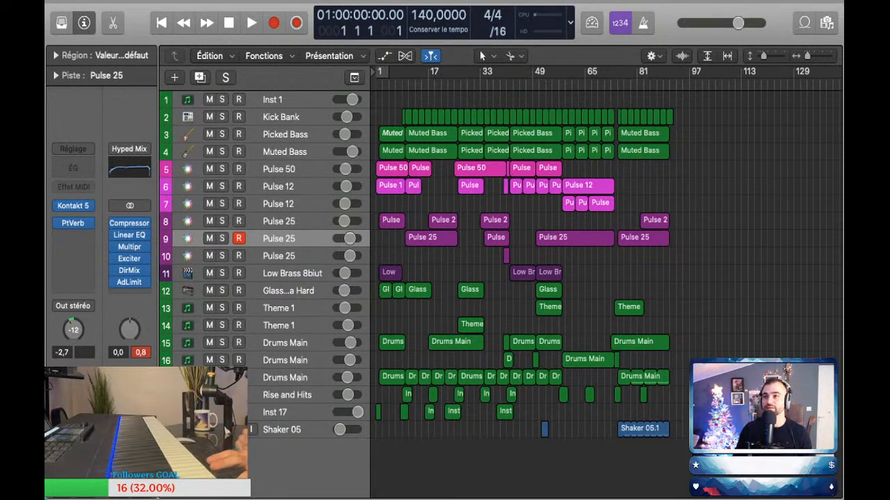
Step: Play the opening of the song briefly, stop, and return the playhead to bar 1
key(space)
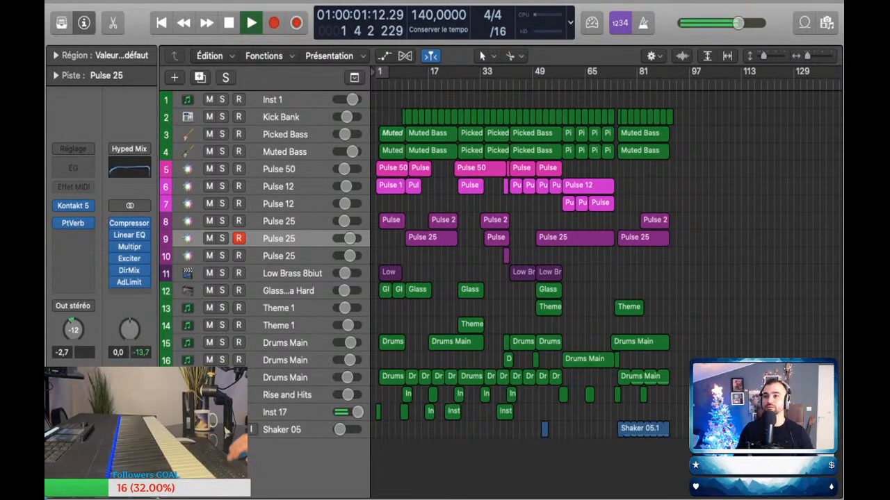
key(space)
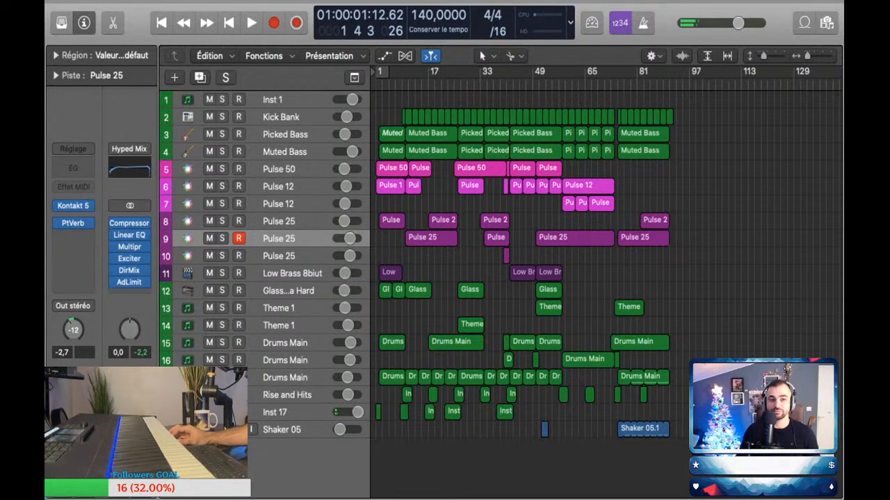
key(Return)
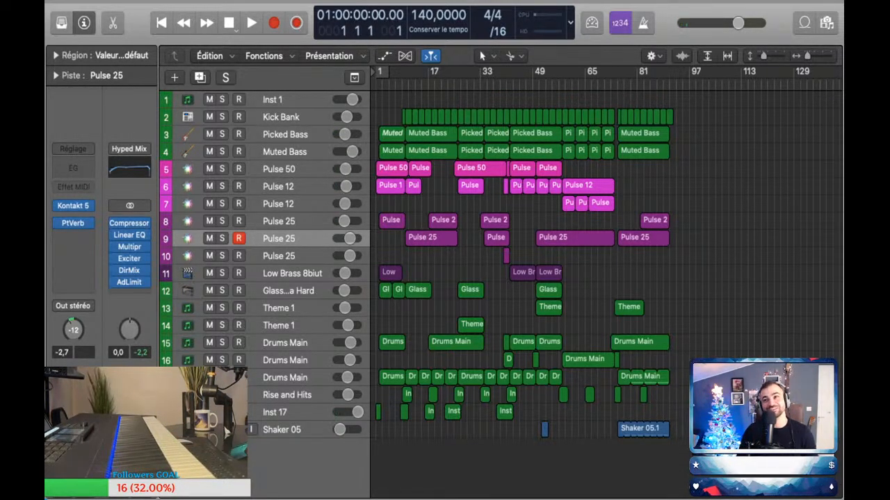
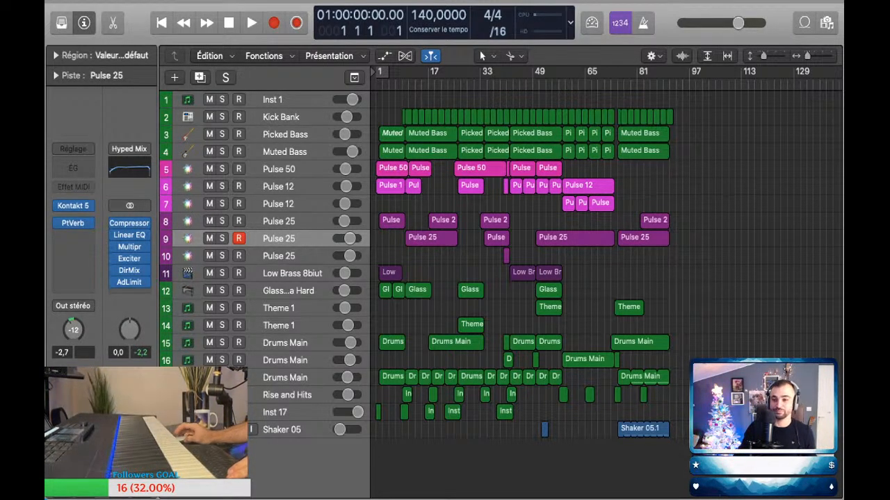
Step: Look over the full arrangement down to the Shaker 05 track and start playback from bar 1
key(z)
key(super+Down)
key(super+Down)
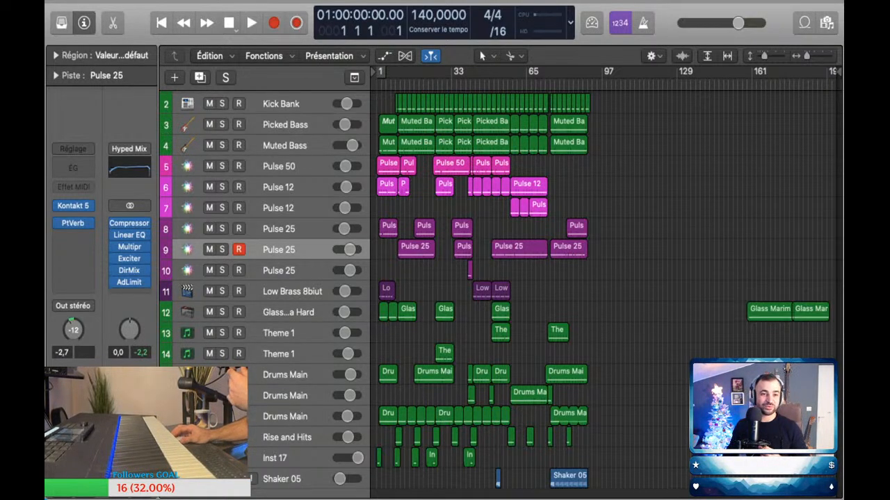
scroll(606, 291, down, 3)
scroll(606, 291, up, 5)
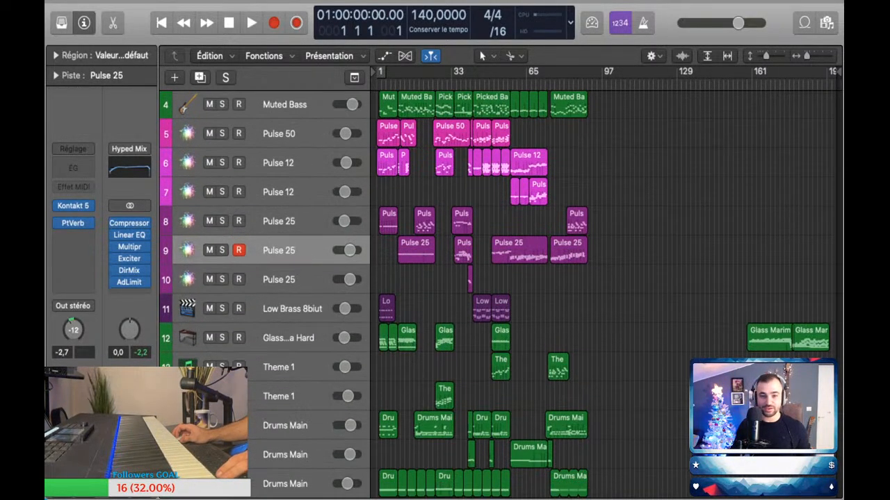
scroll(606, 291, down, 3)
scroll(606, 291, up, 3)
scroll(606, 290, down, 5)
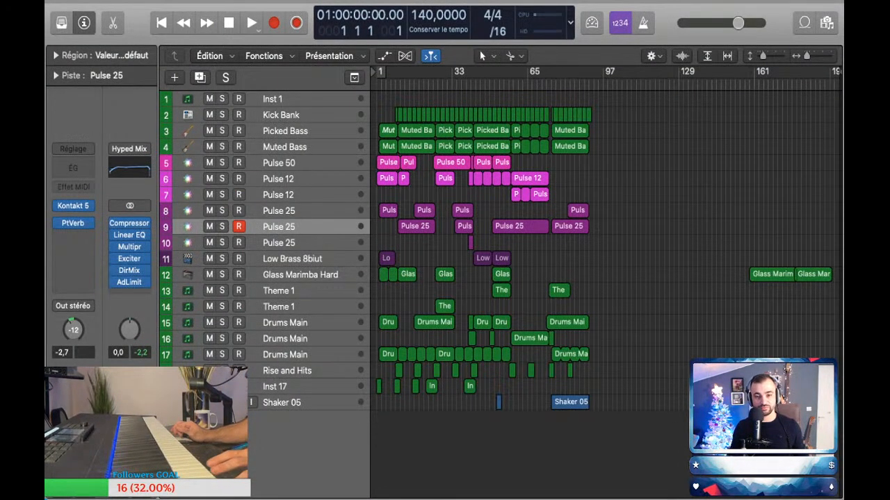
key(space)
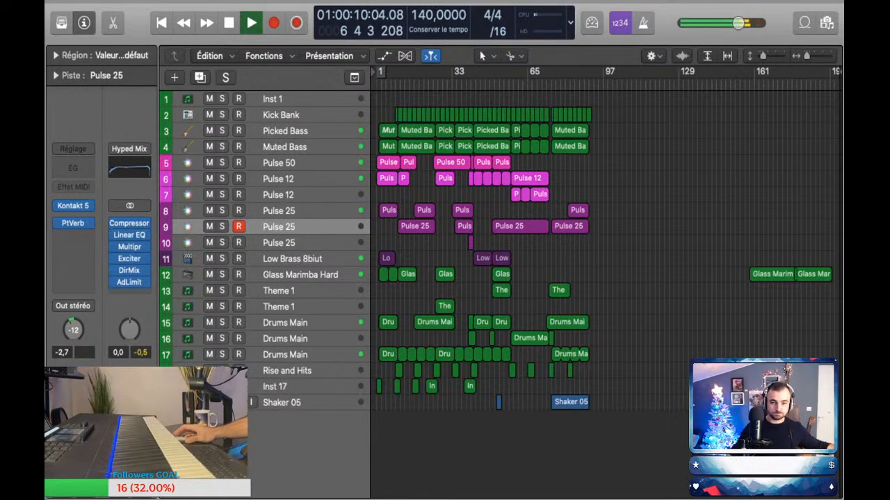
Step: Lower a volume automation point slightly at the very start of the arrangement while the song plays
key(super+Right)
key(super+Right)
key(super+Right)
key(super+Right)
key(super+Down)
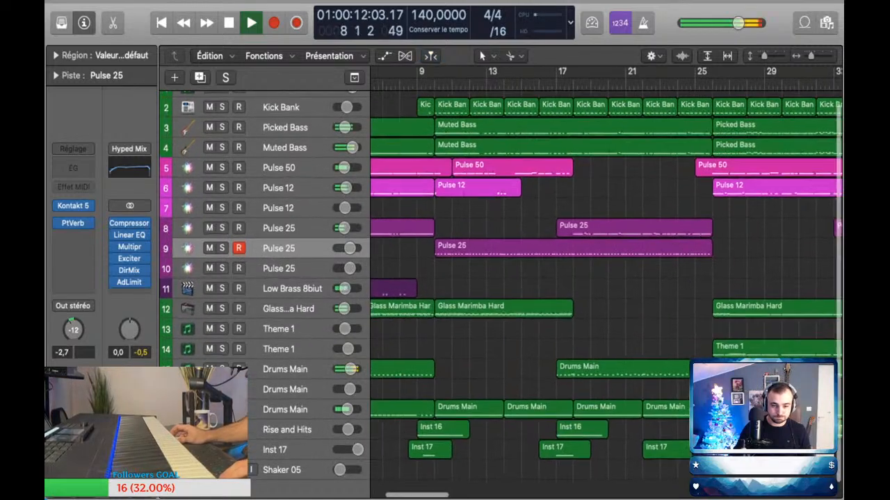
key(a)
scroll(605, 292, left, 3)
scroll(605, 291, down, 5)
drag(377, 282, 377, 285)
key(a)
key(super+Up)
key(super+Left)
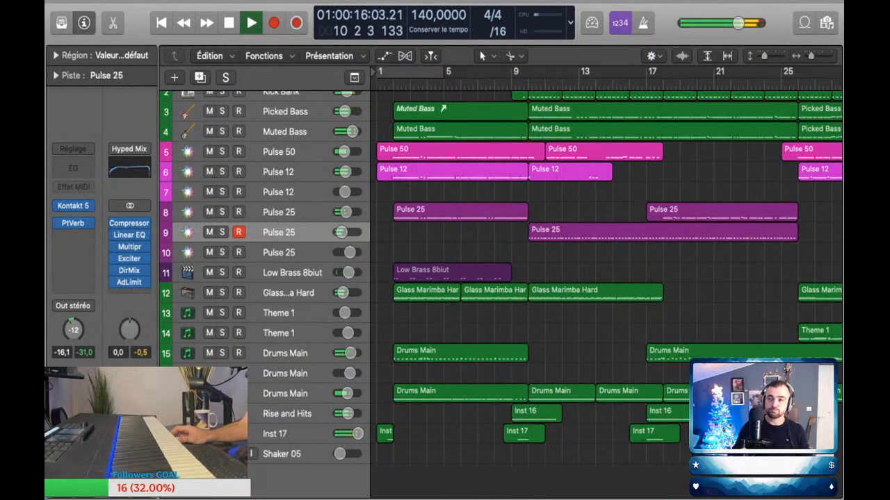
Step: Follow the playback from bar 10 to about bar 29 and select the Drums Main track 15
scroll(604, 292, right, 1)
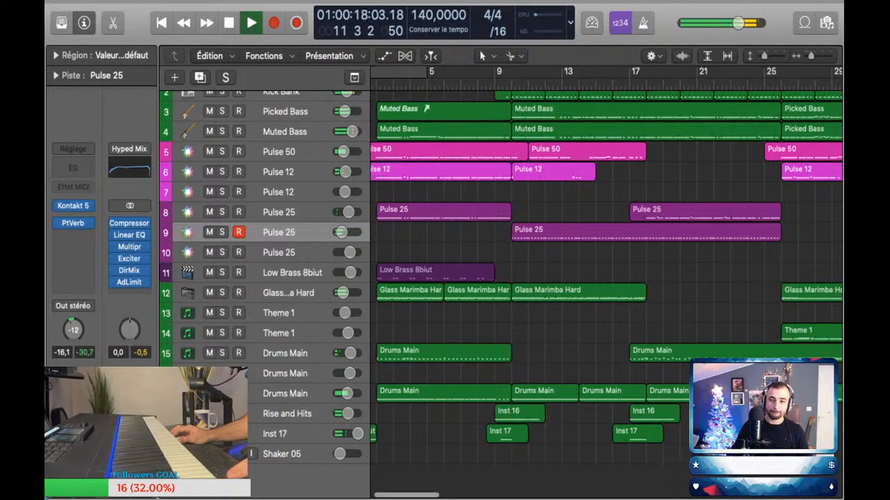
scroll(605, 292, up, 1)
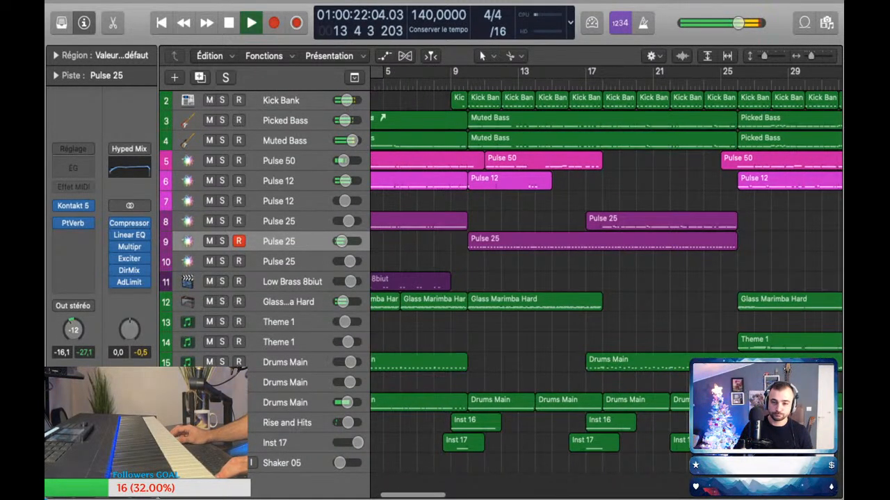
scroll(605, 278, up, 2)
scroll(542, 282, up, 3)
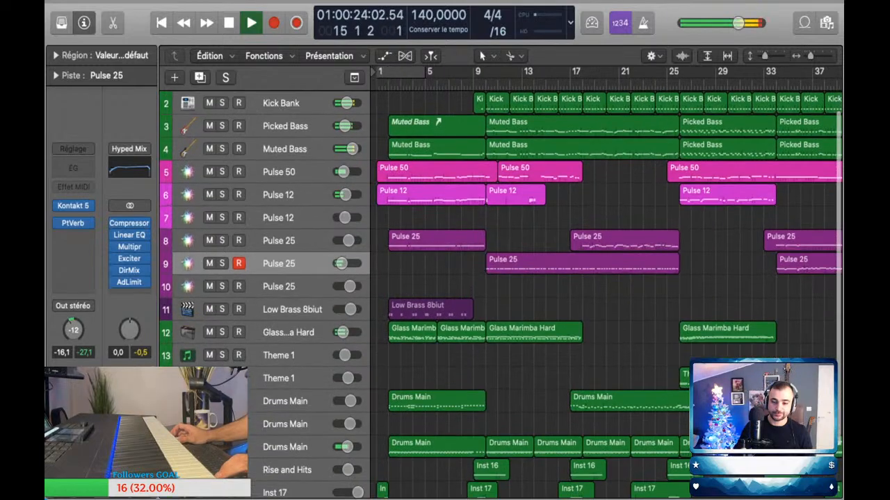
scroll(526, 251, down, 2)
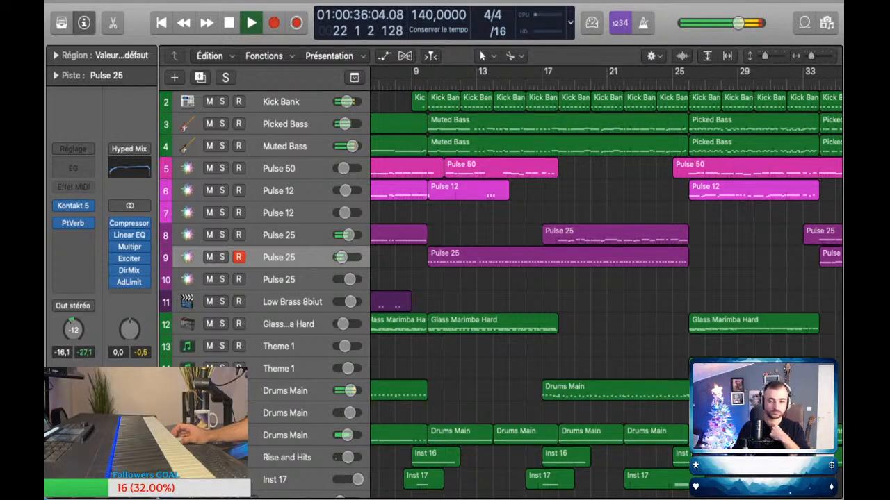
scroll(501, 292, down, 2)
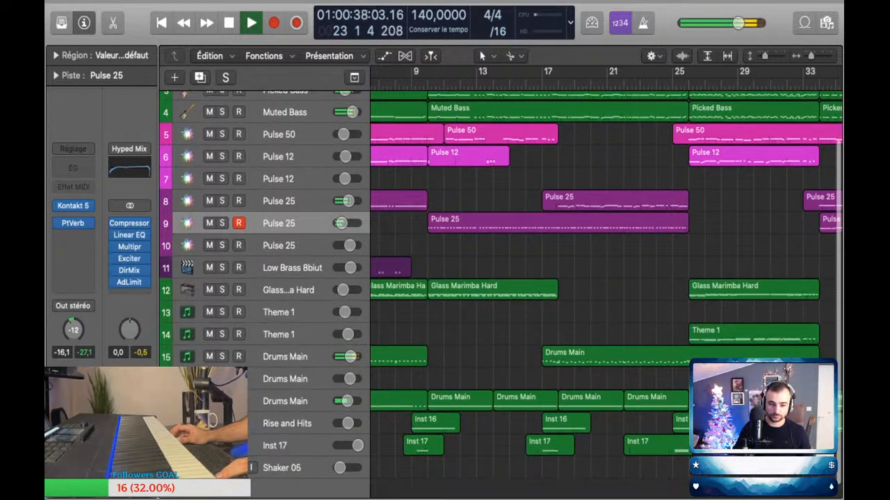
click(287, 357)
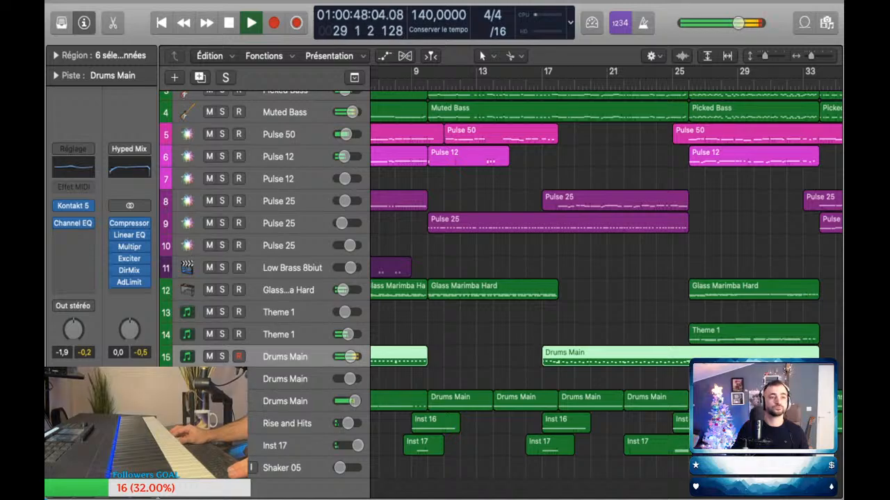
Step: Follow the playback from about bar 30 to bar 39, examining the bass, pulse and drum regions
scroll(606, 278, right, 6)
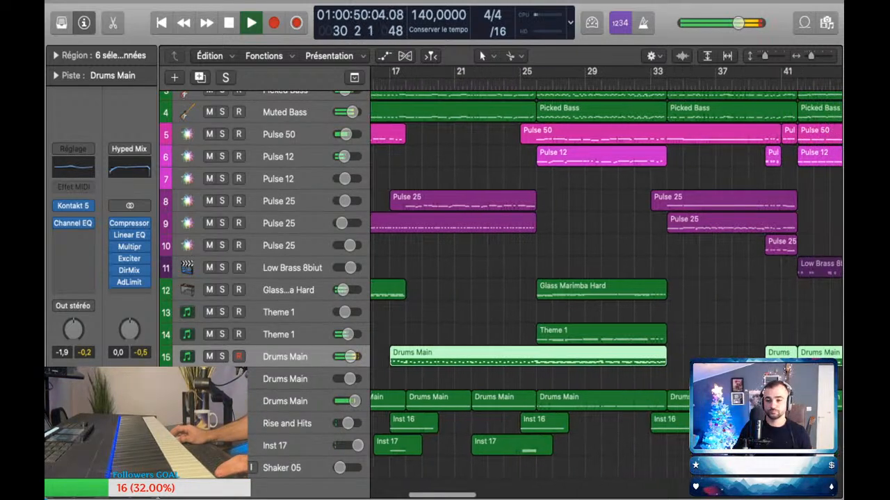
scroll(606, 278, down, 1)
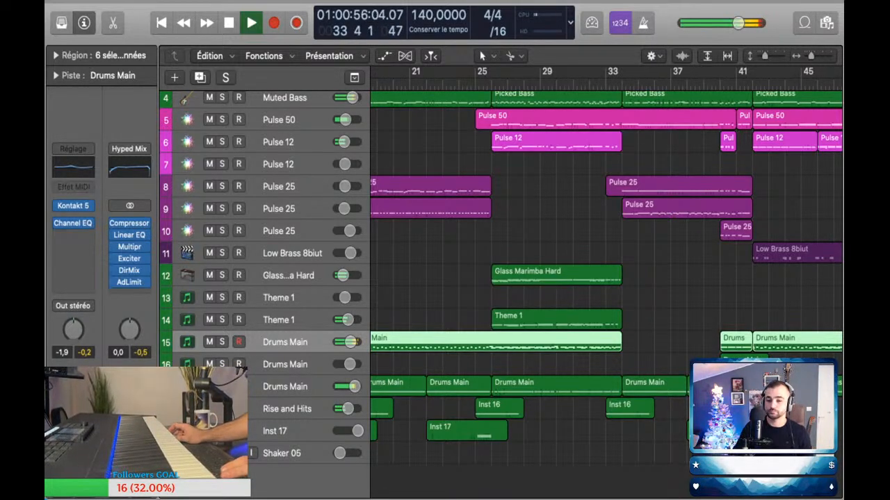
scroll(604, 278, right, 4)
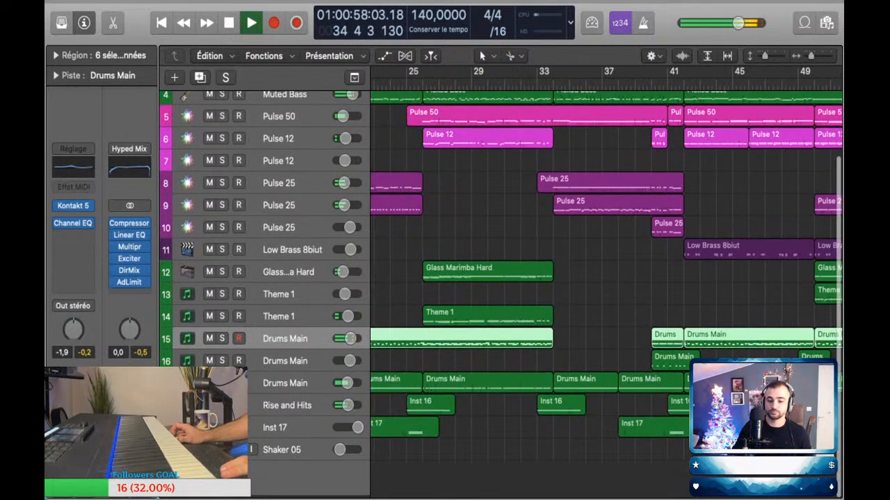
scroll(500, 278, down, 1)
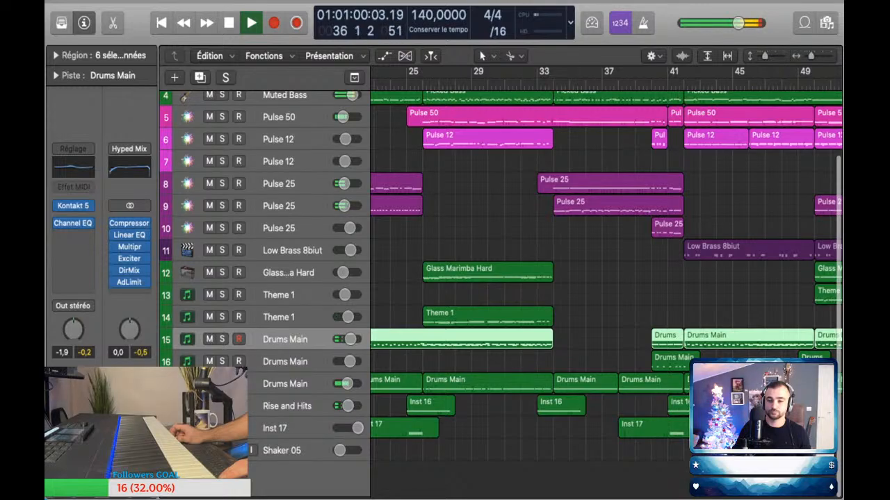
scroll(605, 278, up, 1)
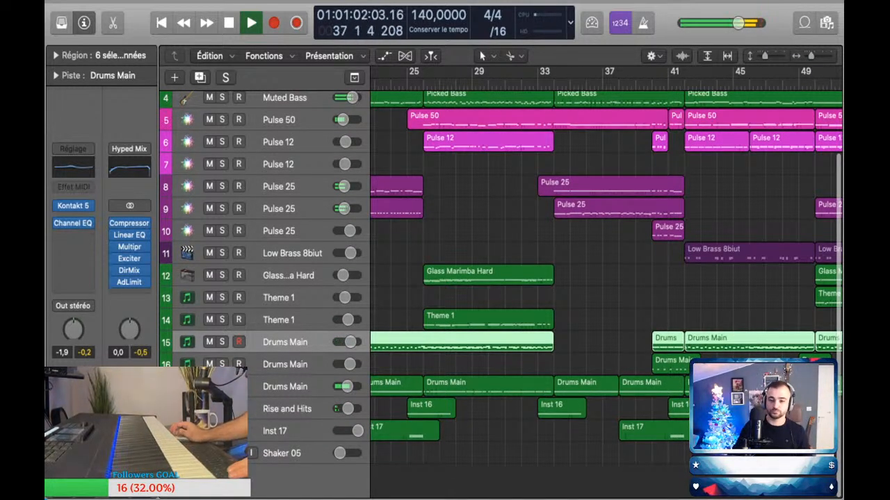
scroll(606, 278, up, 3)
scroll(606, 278, down, 1)
scroll(606, 278, up, 4)
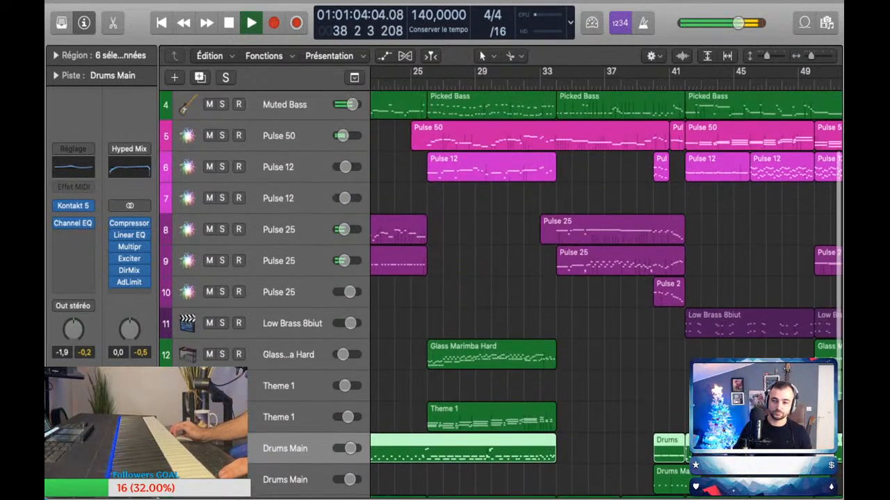
scroll(606, 278, up, 2)
scroll(606, 278, down, 1)
scroll(606, 278, down, 2)
scroll(606, 278, right, 4)
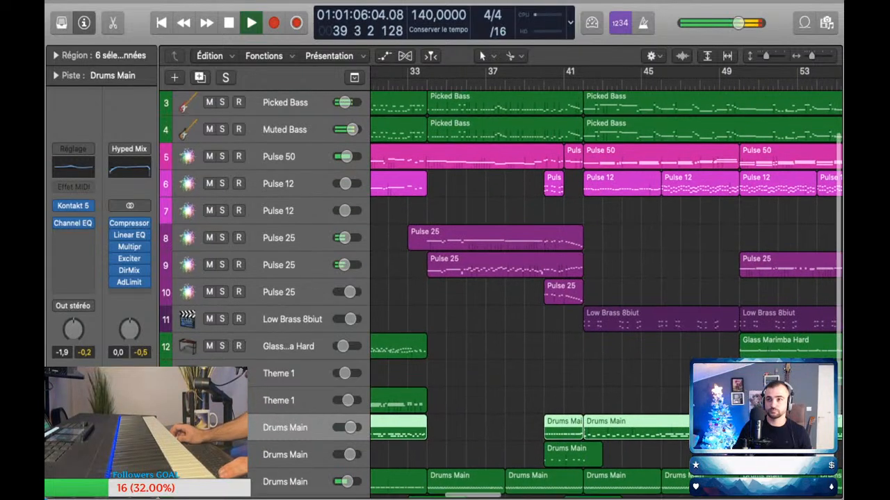
Step: Set the volume automation of the Pulse 25 track 8 to -7.6 dB around bar 40
key(a)
key(a)
key(a)
scroll(606, 278, up, 5)
scroll(606, 278, up, 1)
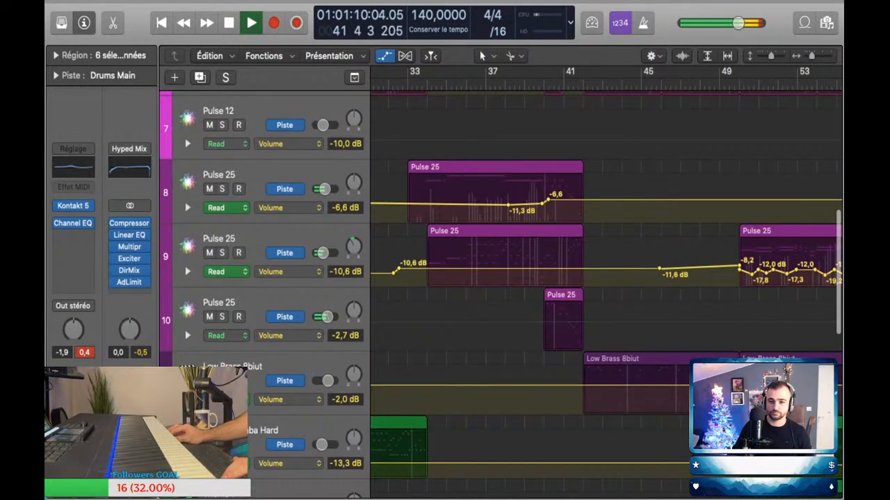
key(a)
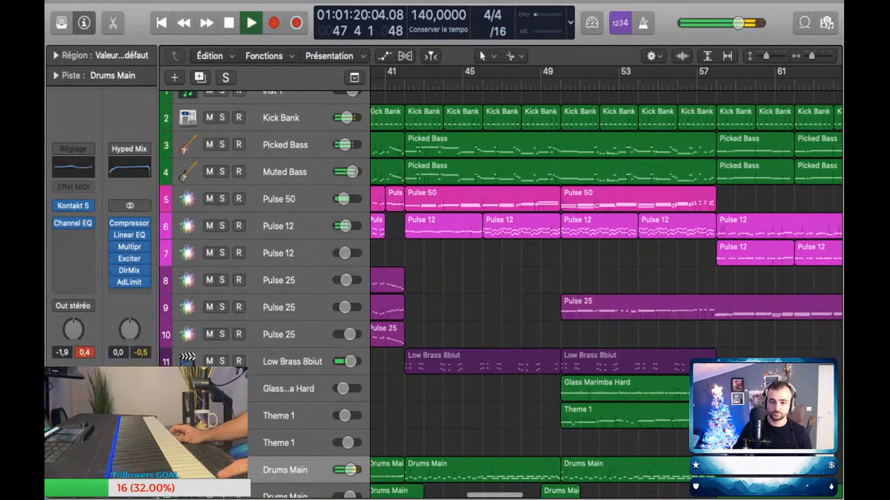
Step: Check the volume automation of the Pulse 50 and Pulse 12 tracks from bar 41 onward
key(a)
scroll(605, 292, up, 10)
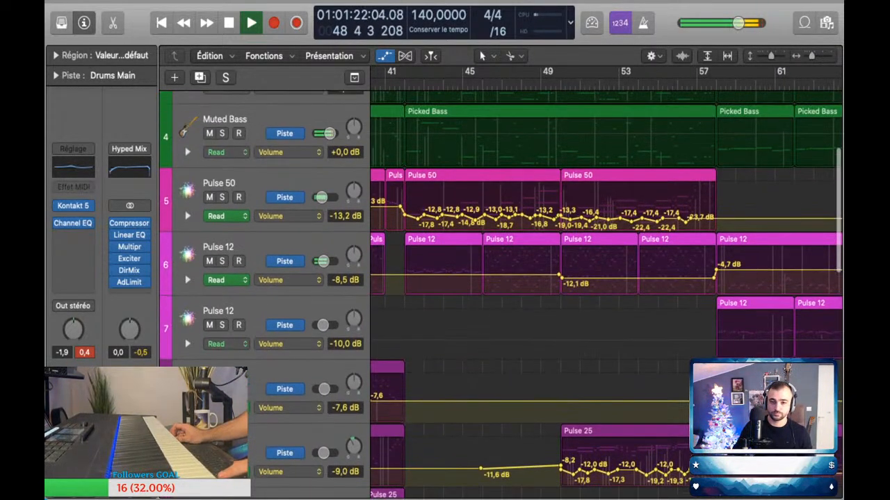
key(a)
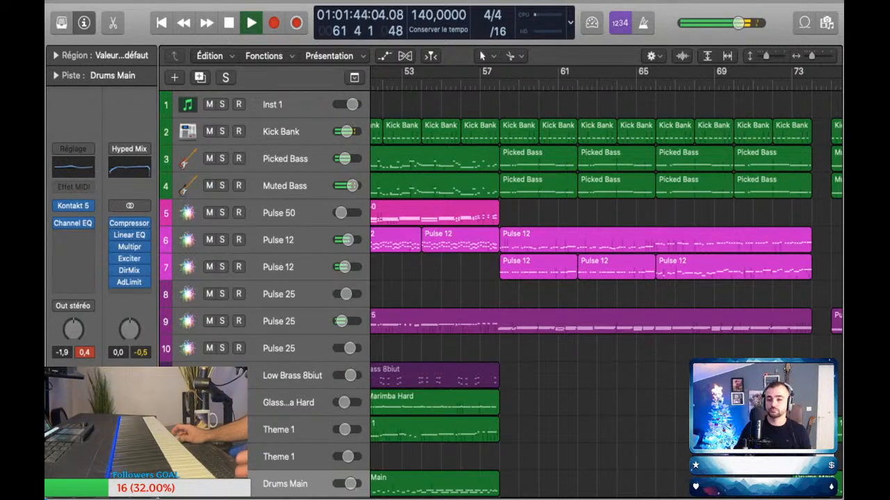
Step: Raise the volume automation of the Drums Main track 16 to -4.4 dB from about bar 65
scroll(606, 283, right, 10)
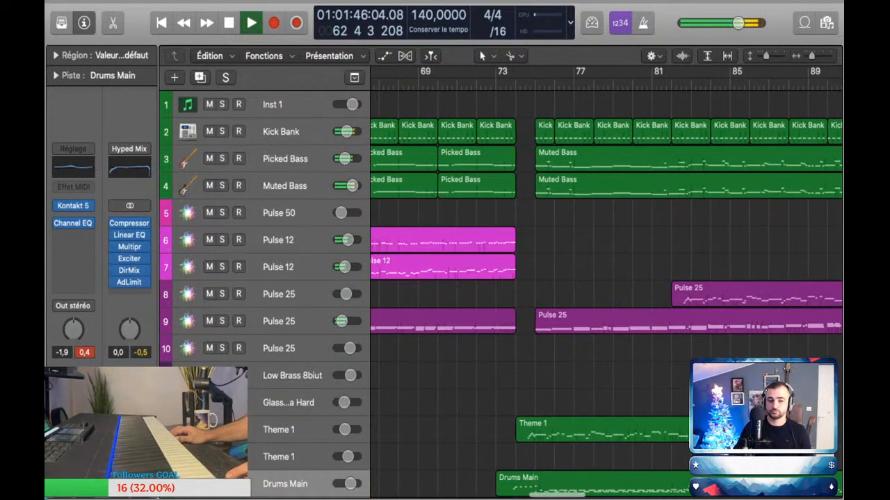
scroll(606, 284, right, 7)
key(super+Left)
key(super+Left)
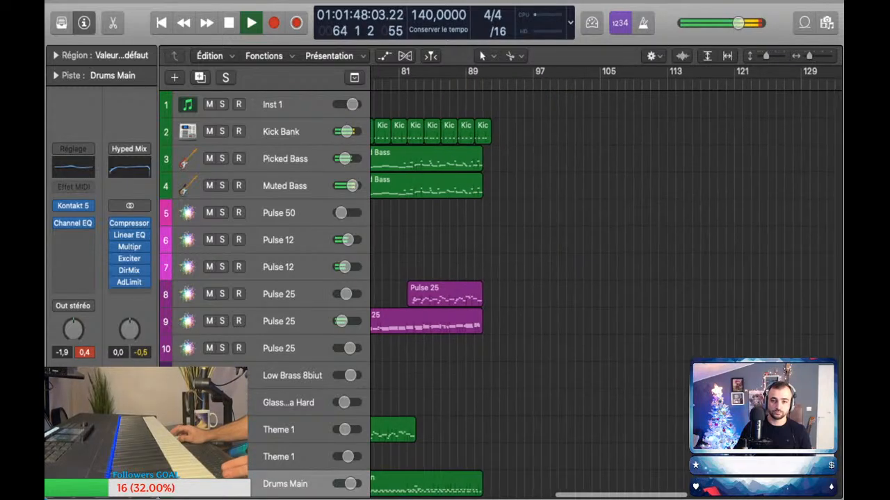
scroll(606, 283, left, 5)
scroll(606, 283, down, 2)
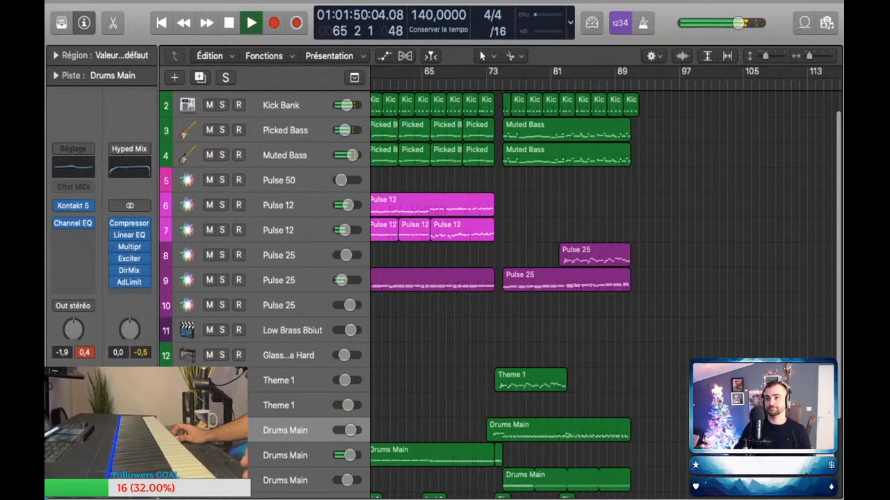
scroll(606, 284, left, 2)
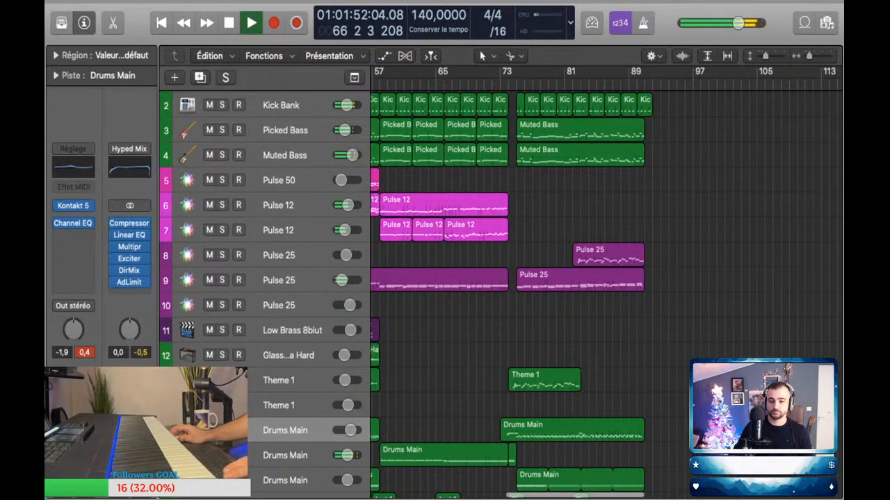
scroll(606, 284, down, 3)
key(a)
scroll(606, 284, down, 2)
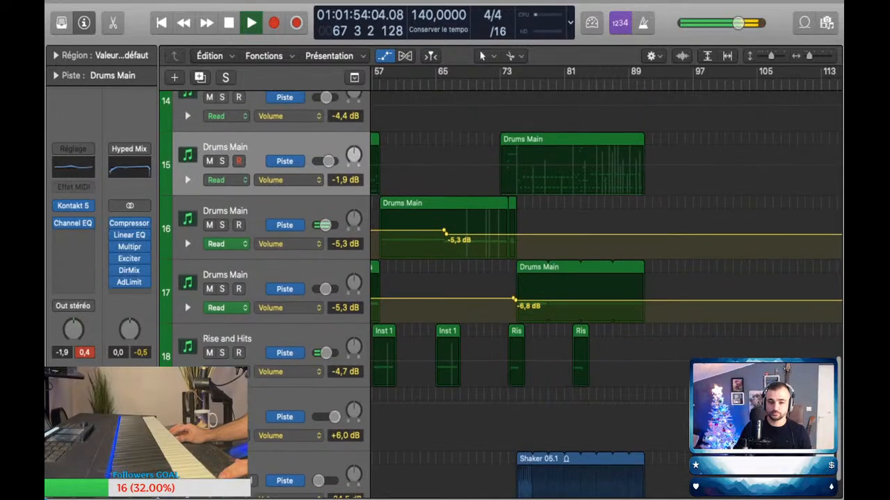
key(a)
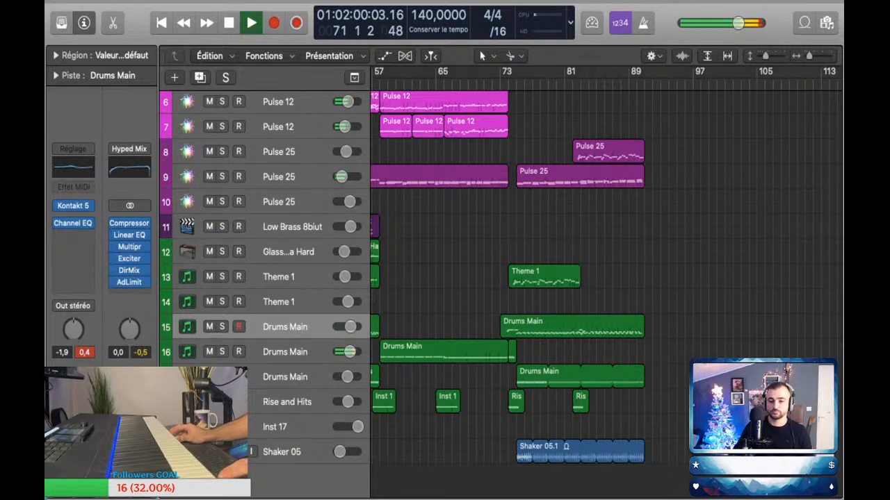
key(a)
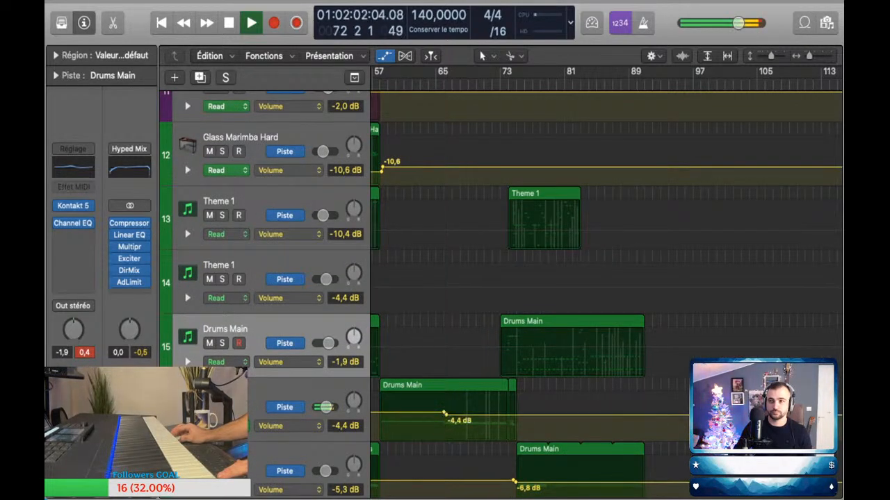
key(a)
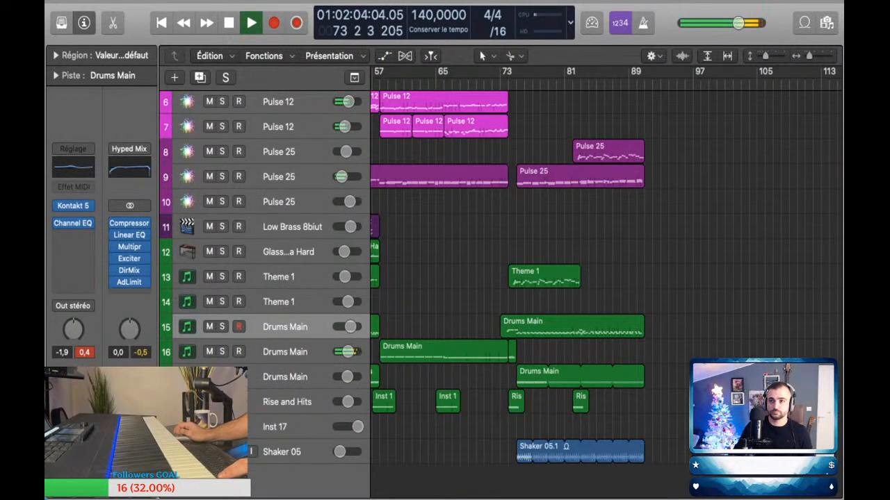
Step: Add two volume automation points on Theme 1 track 13 just before bar 74, raising the second to -6.6 dB
key(super+Right)
key(super+Right)
key(super+Right)
key(super+Down)
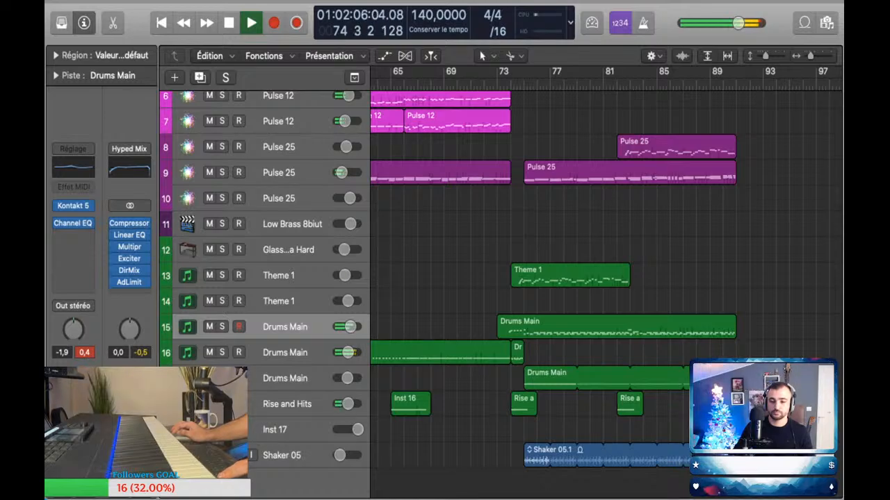
key(a)
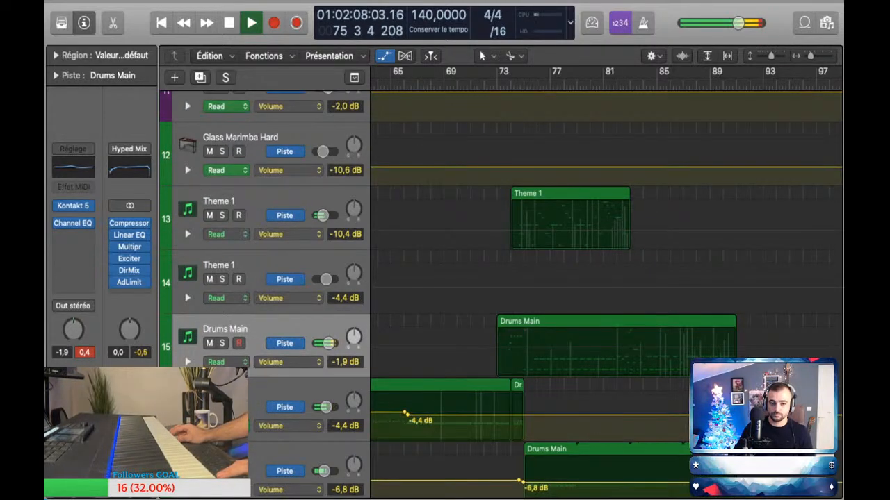
click(503, 231)
click(508, 230)
drag(508, 231, 508, 226)
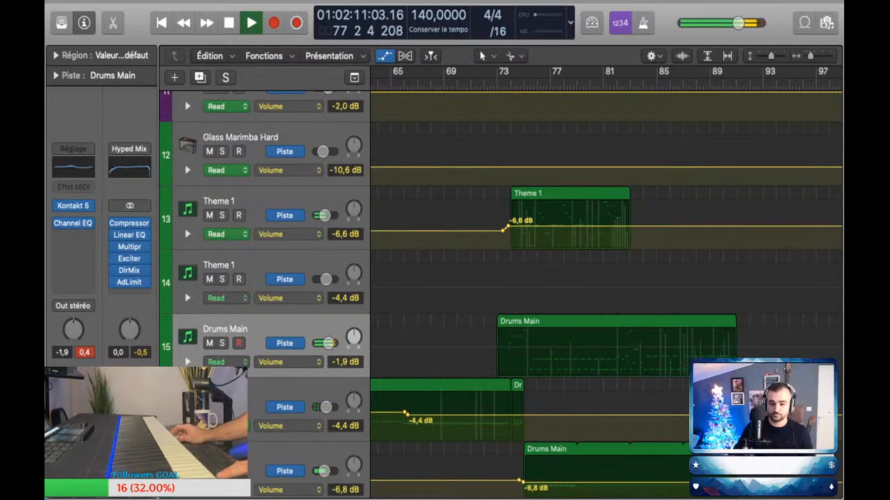
key(a)
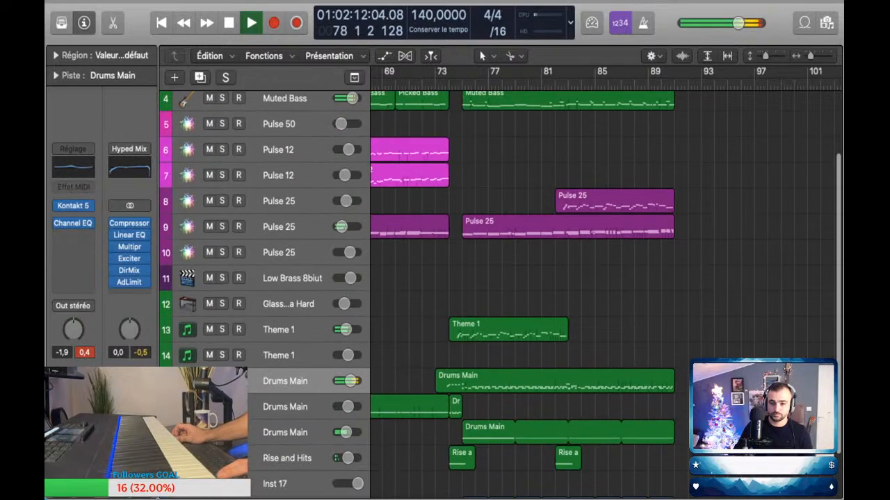
Step: Check the volume automation of the Pulse 25 track 8 at the start of its region near bar 82
key(a)
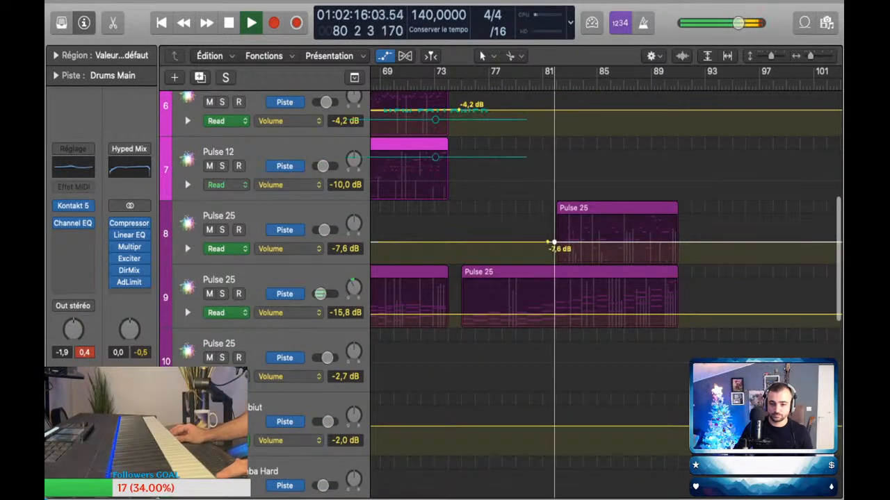
key(a)
Step: Select the Pulse 50 track 5 and stop playback at bar 91, just past the end of the arrangement
scroll(501, 295, up, 3)
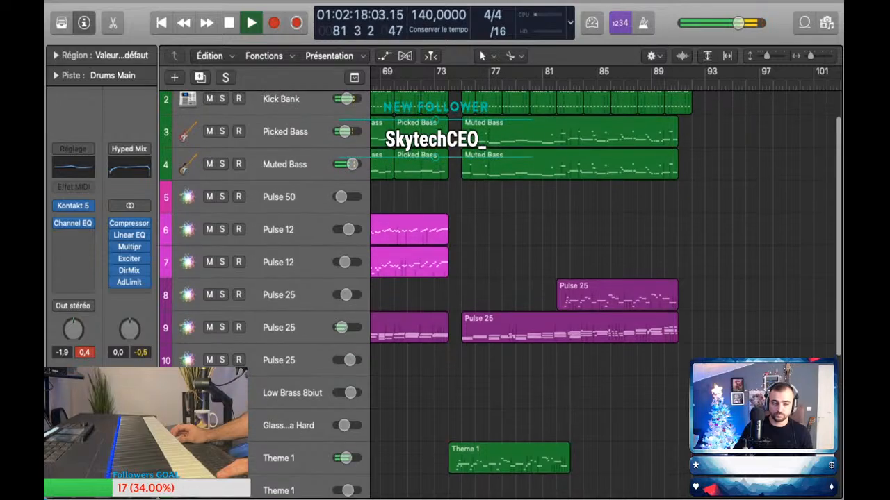
click(278, 215)
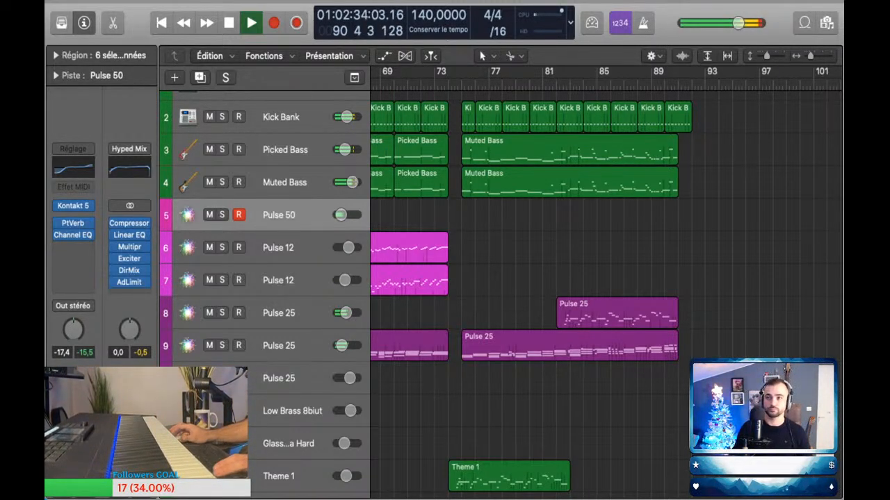
key(space)
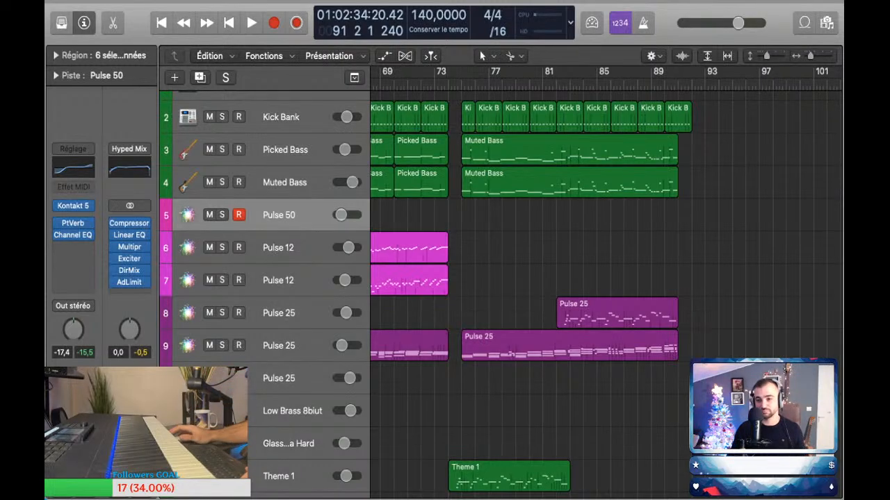
Step: Examine the overall layout of the arrangement across all 20 tracks, from bar 1 to the stray Glass Marimba Hard regions around bar 161
key(super+Left)
key(super+Up)
key(super+Up)
key(super+Up)
key(super+Up)
key(super+Up)
key(super+Up)
key(super+Up)
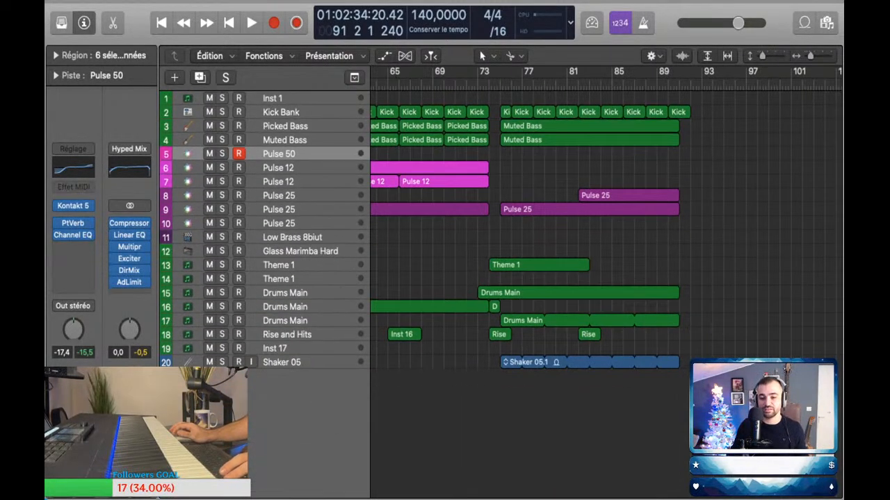
key(super+Left)
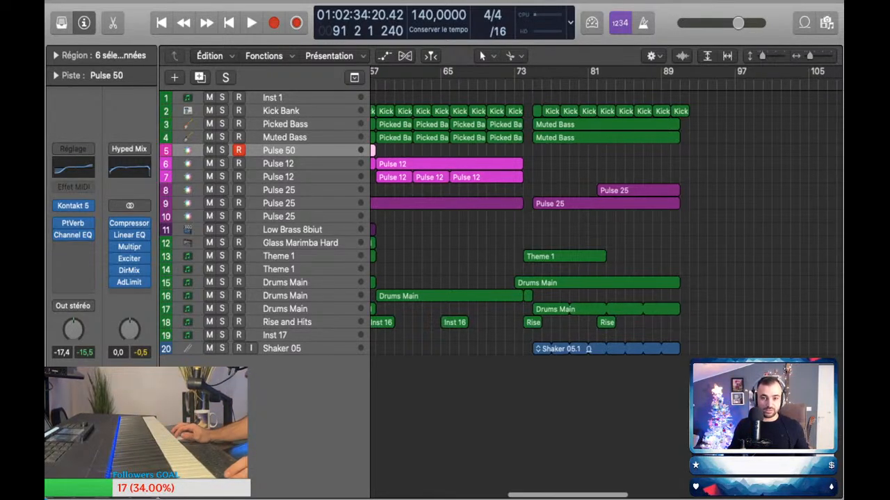
scroll(681, 216, down, 8)
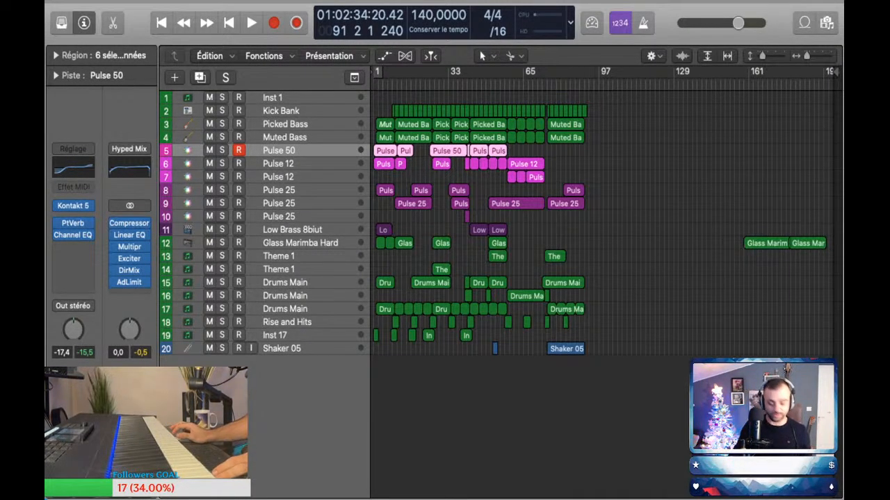
key(super+Right)
key(super+Right)
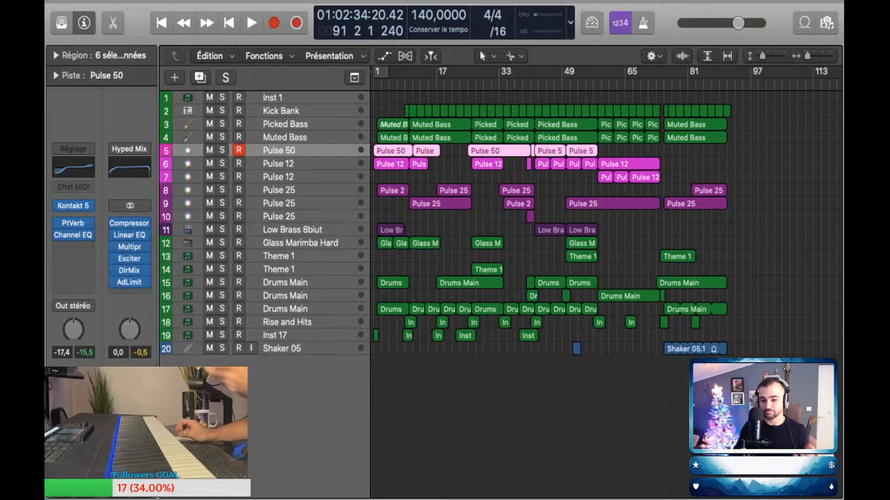
scroll(549, 222, up, 1)
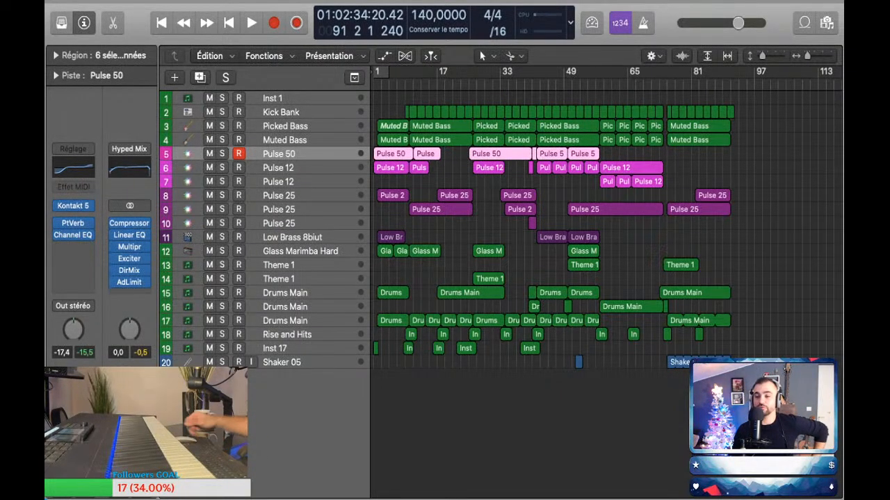
scroll(605, 230, right, 3)
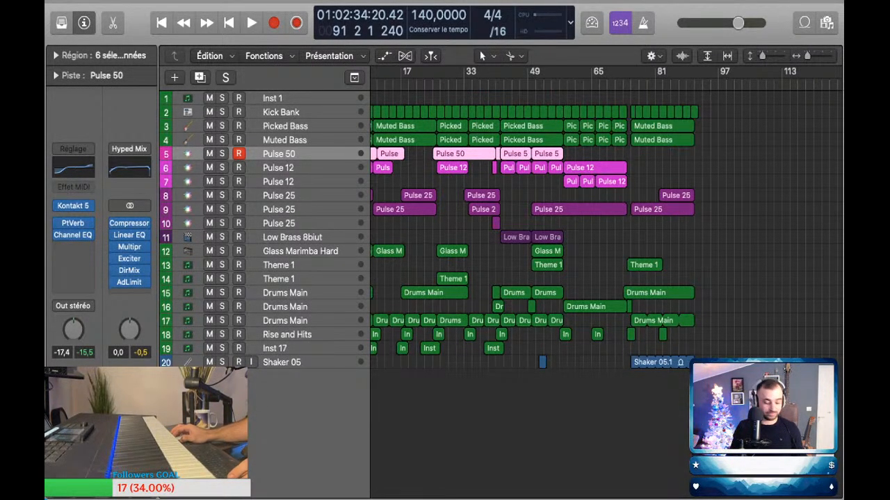
key(super+Left)
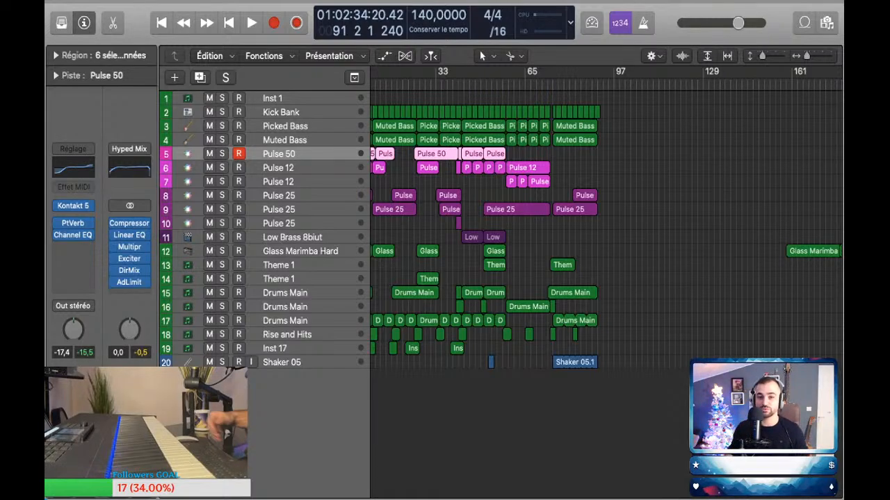
scroll(605, 230, left, 4)
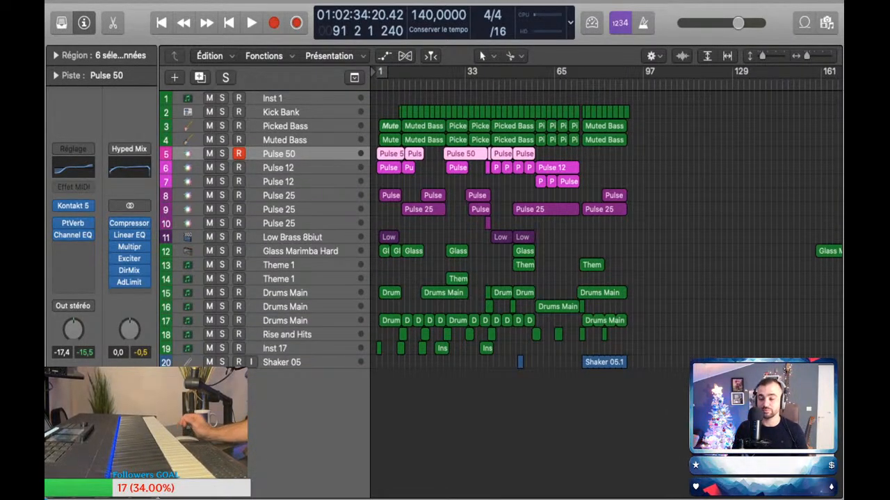